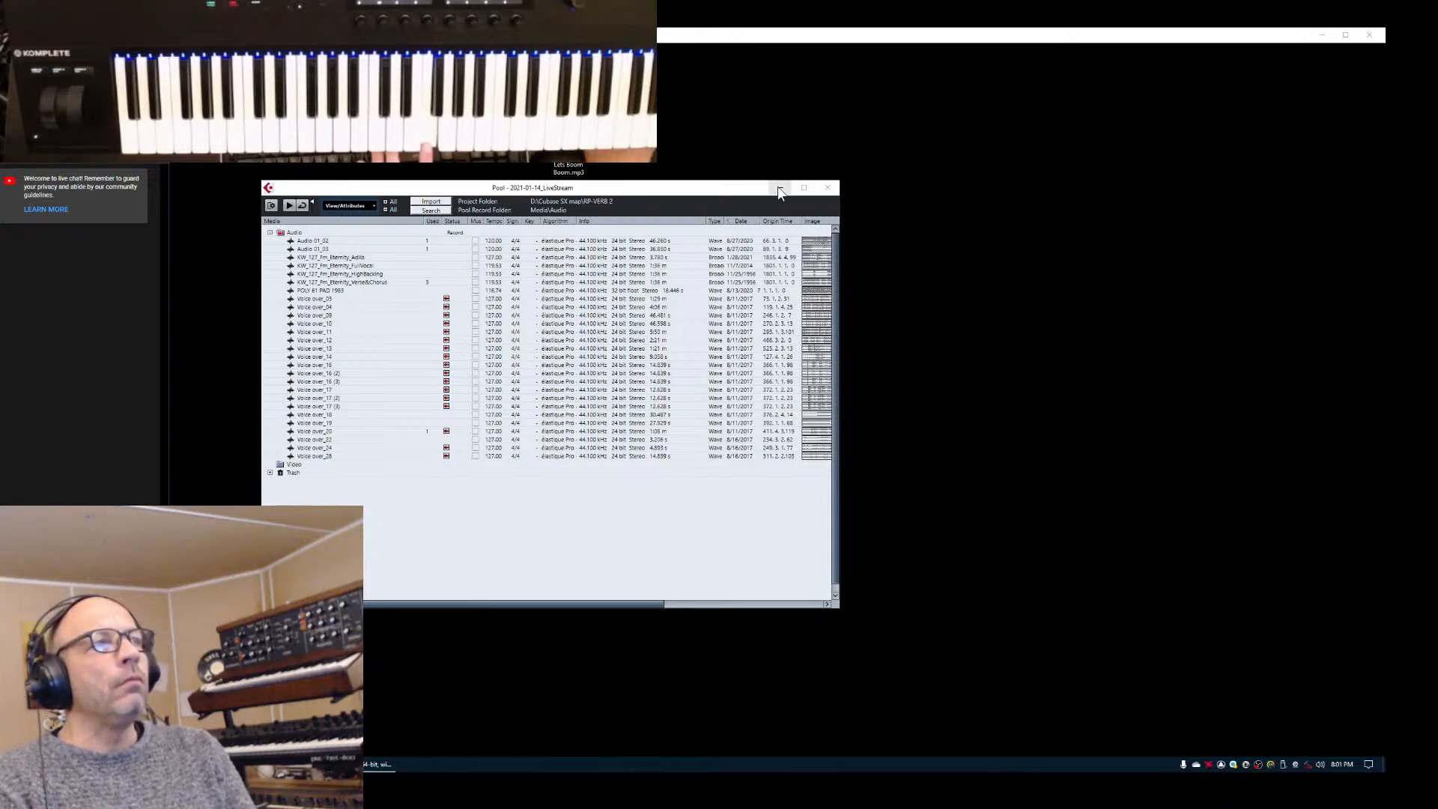
Close the Pool and minimize the project window, leaving the SubBoomBass2 plug-in in view
{"action": "left_click", "coordinate": [826, 188]}
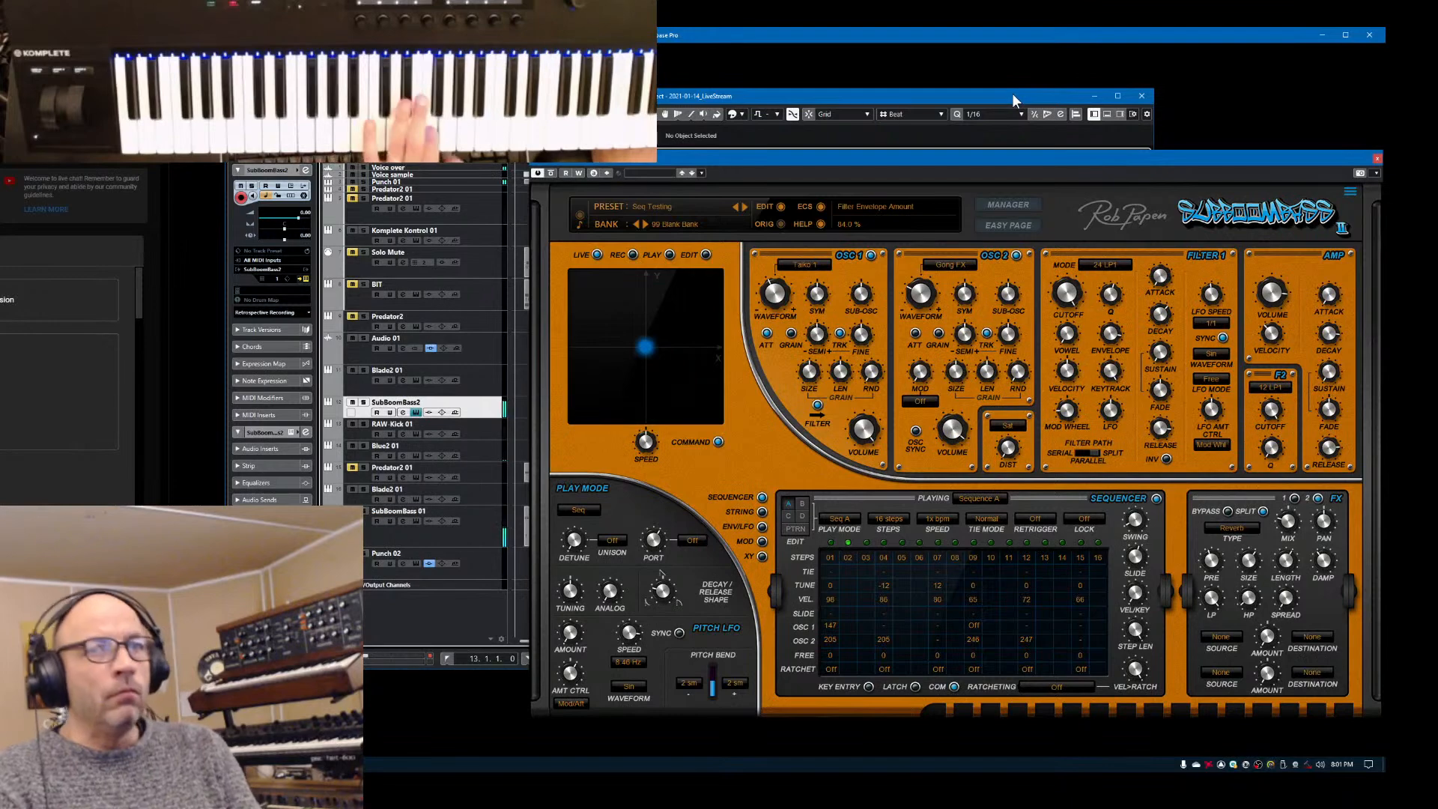
{"action": "left_click", "coordinate": [1094, 97]}
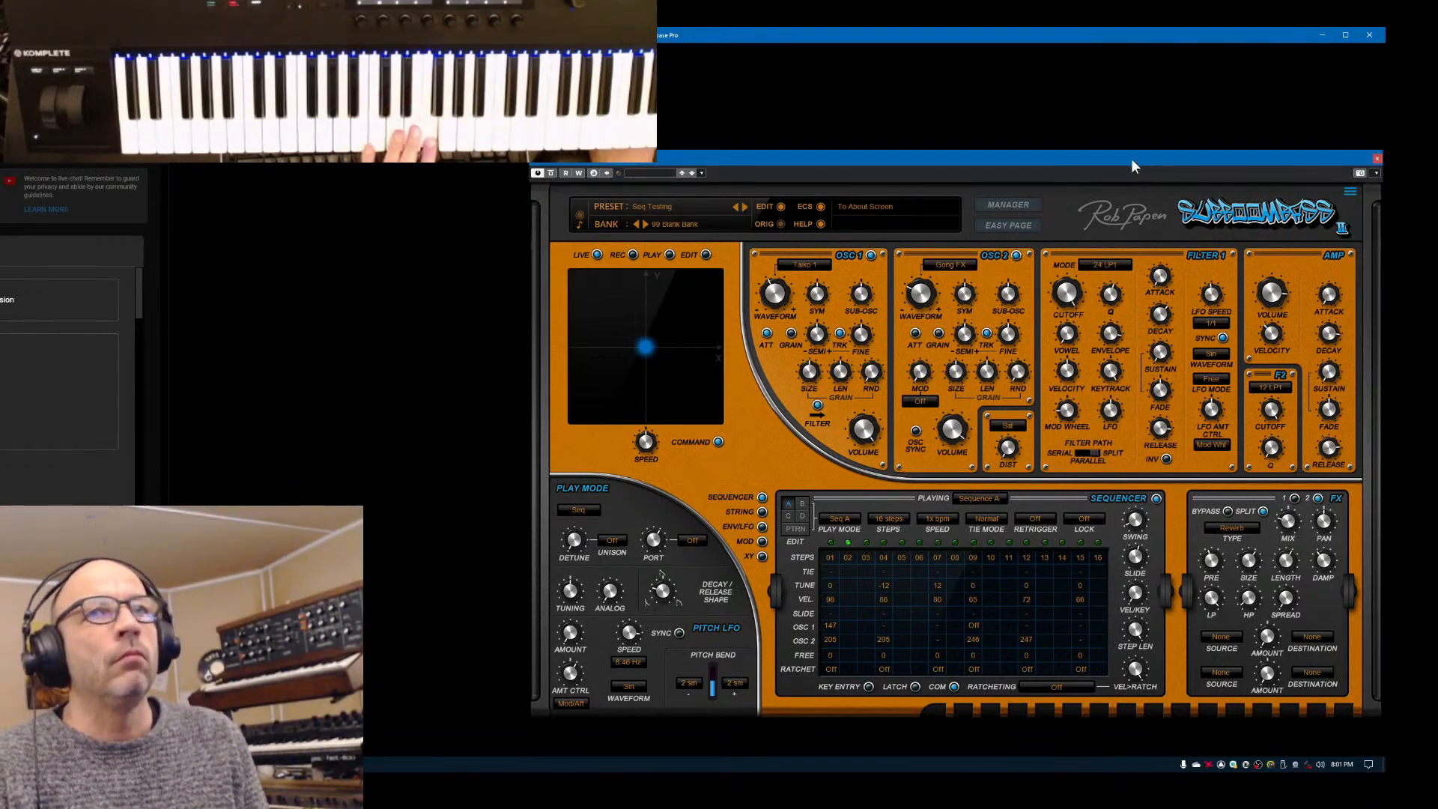
{"action": "left_click_drag", "start_coordinate": [1131, 158], "coordinate": [1116, 159]}
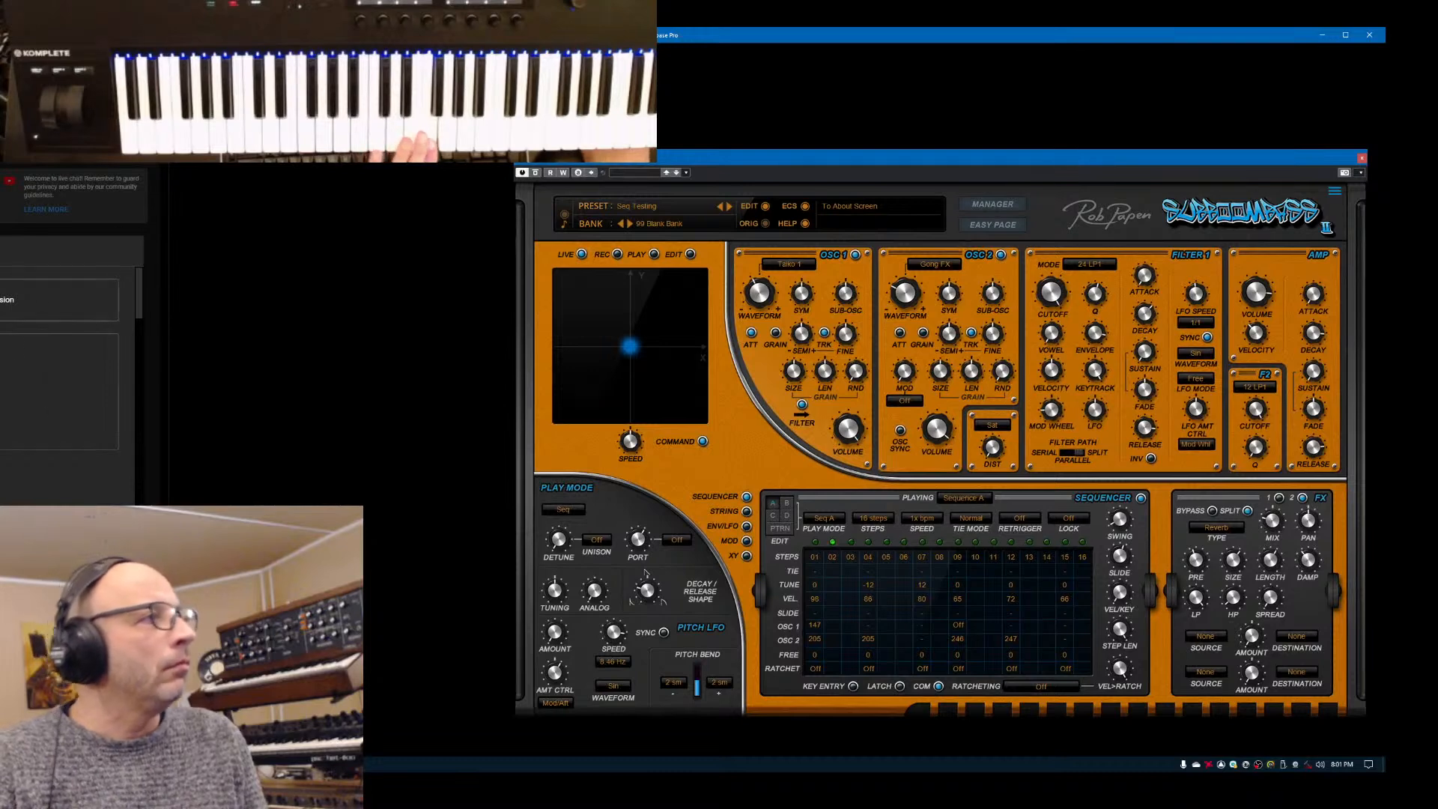
{"action": "key", "text": "alt+Tab"}
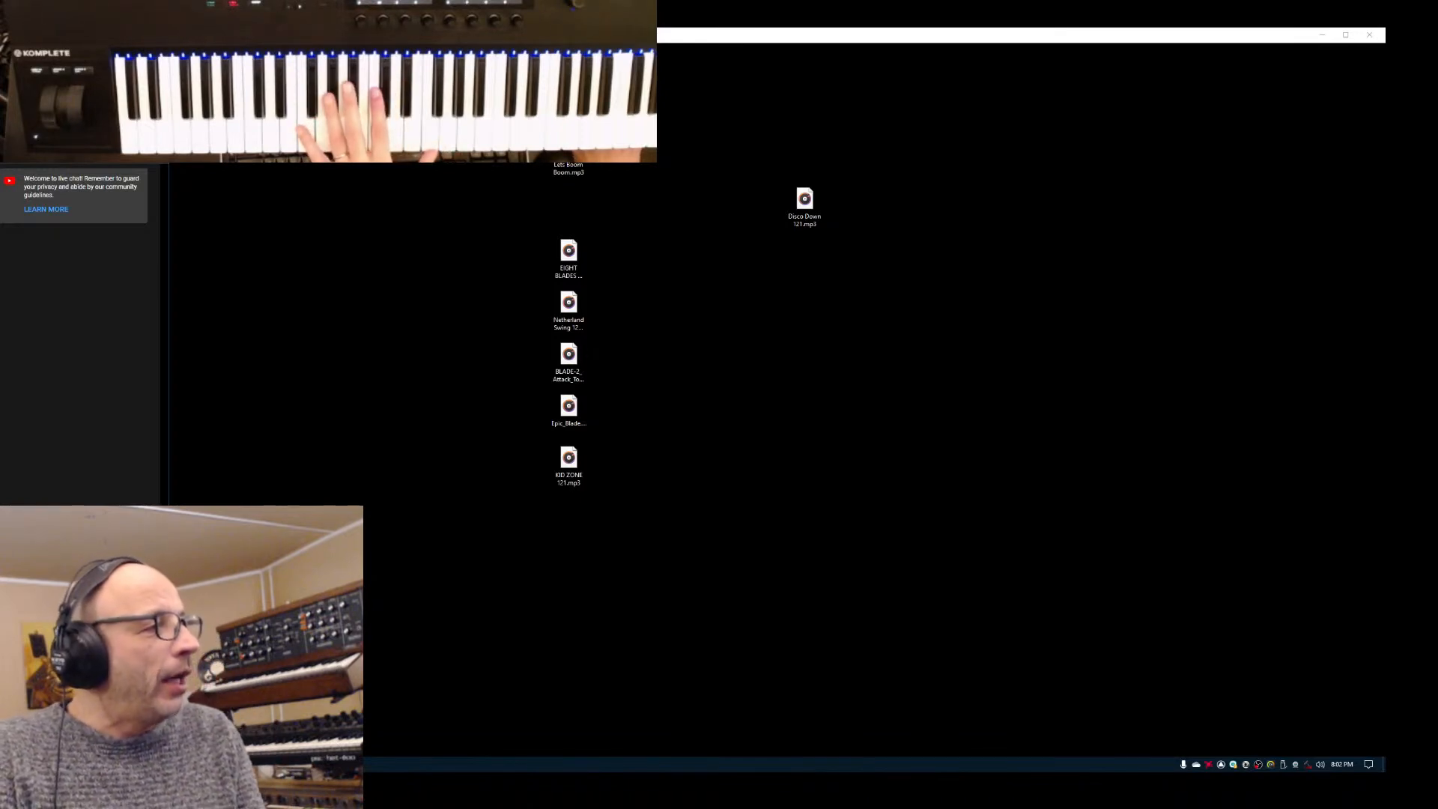
{"action": "left_click", "coordinate": [1207, 35]}
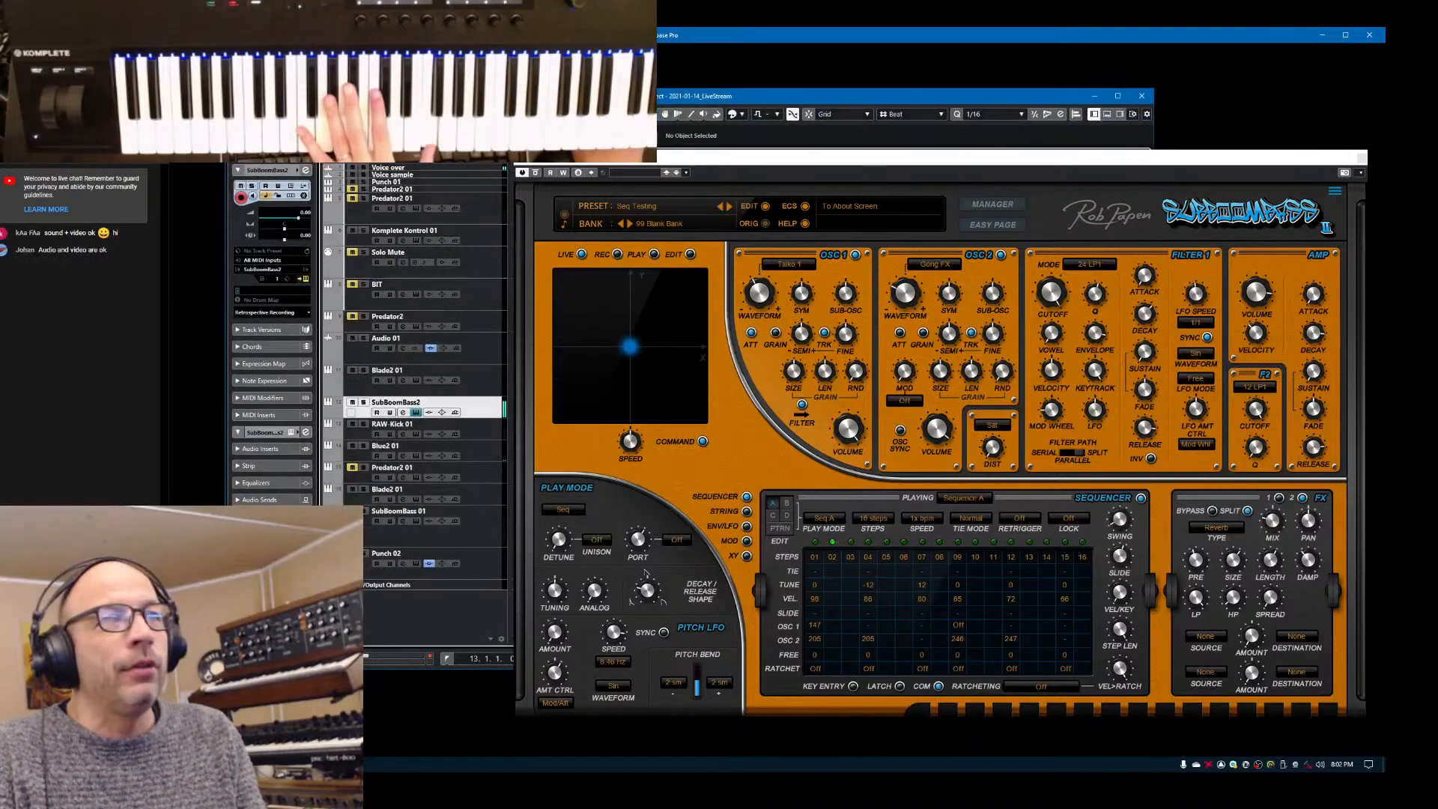
{"action": "left_click", "coordinate": [1094, 97]}
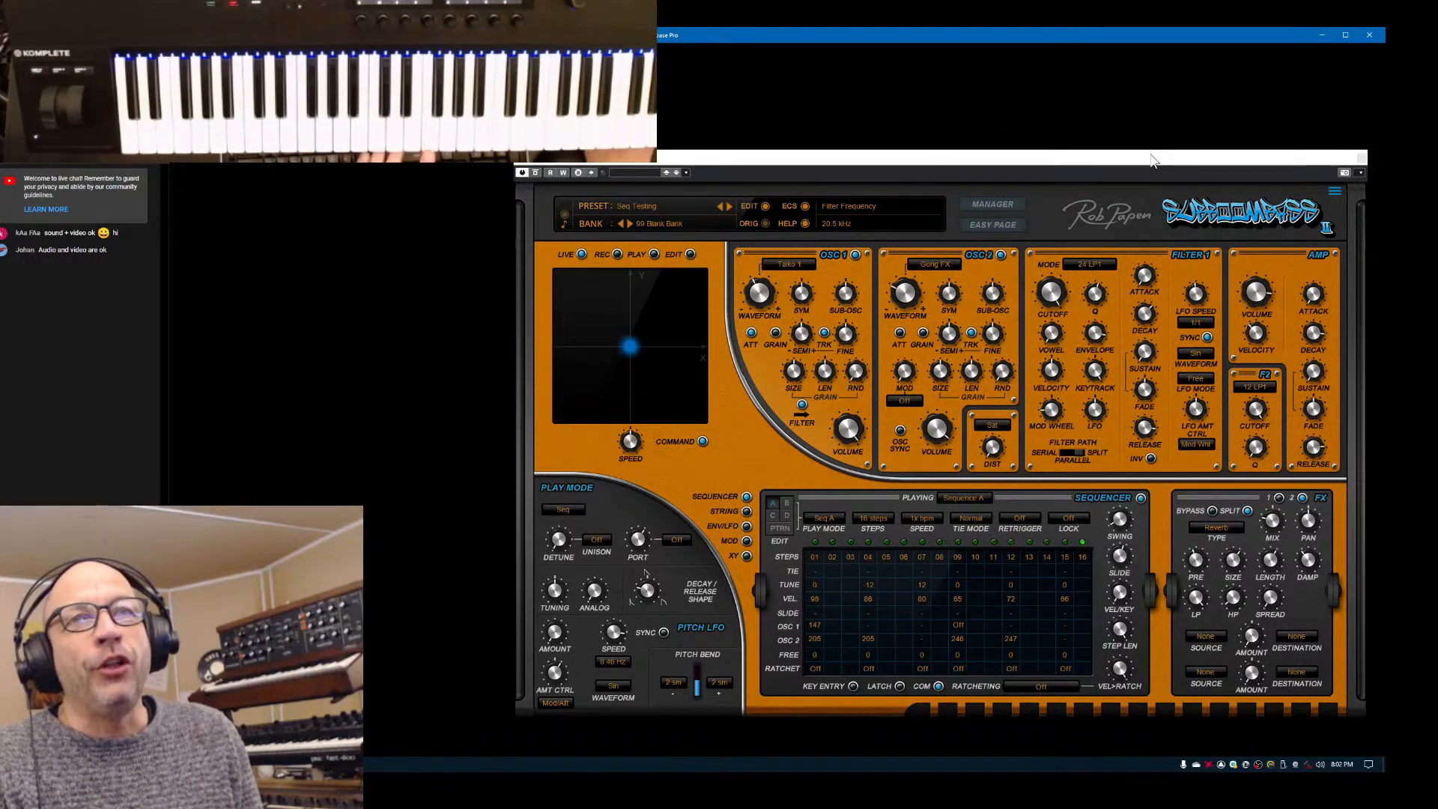
Save the current SubBoomBass2 preset, Seq Testing, and shift the live chat window out of the way
{"action": "left_click", "coordinate": [640, 204]}
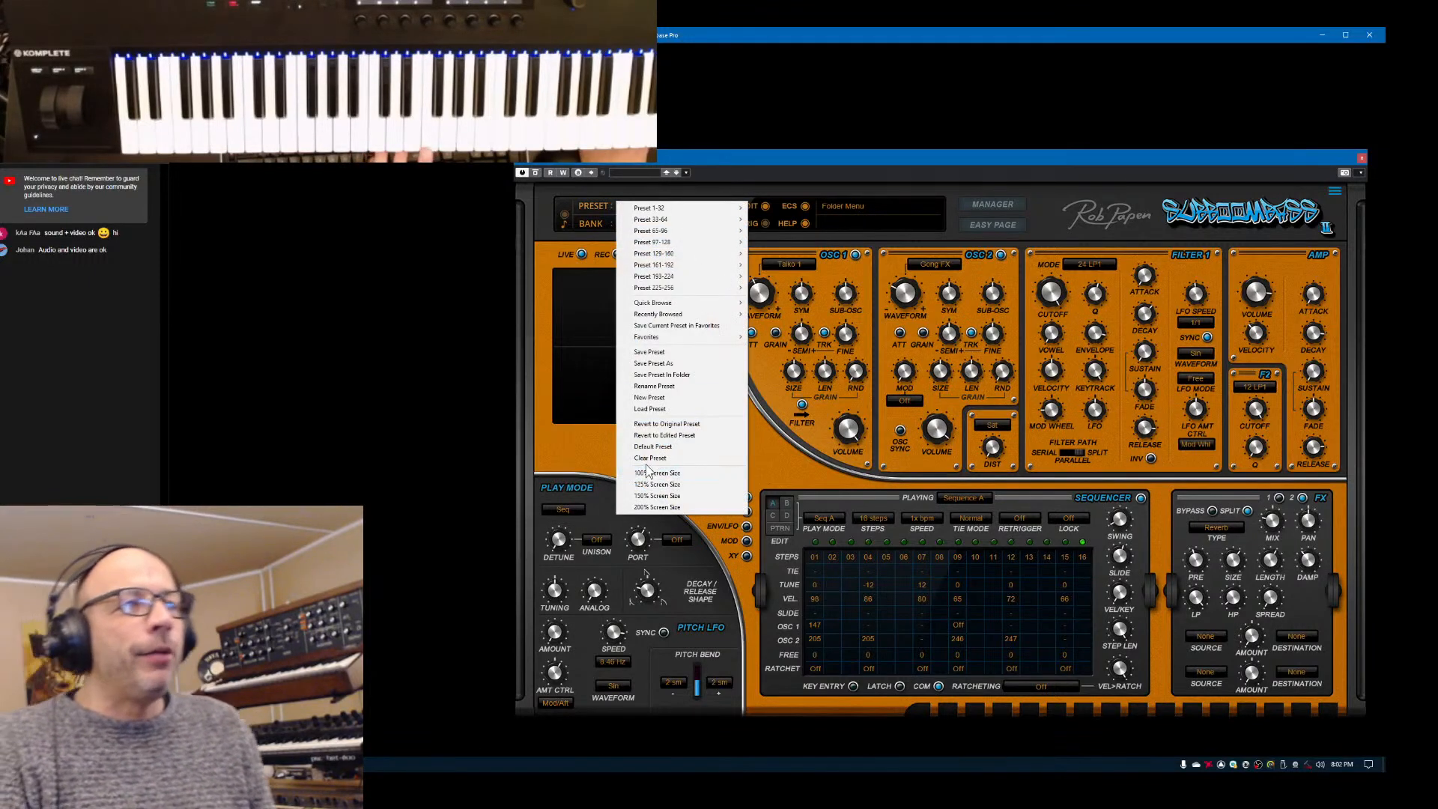
{"action": "left_click", "coordinate": [658, 355]}
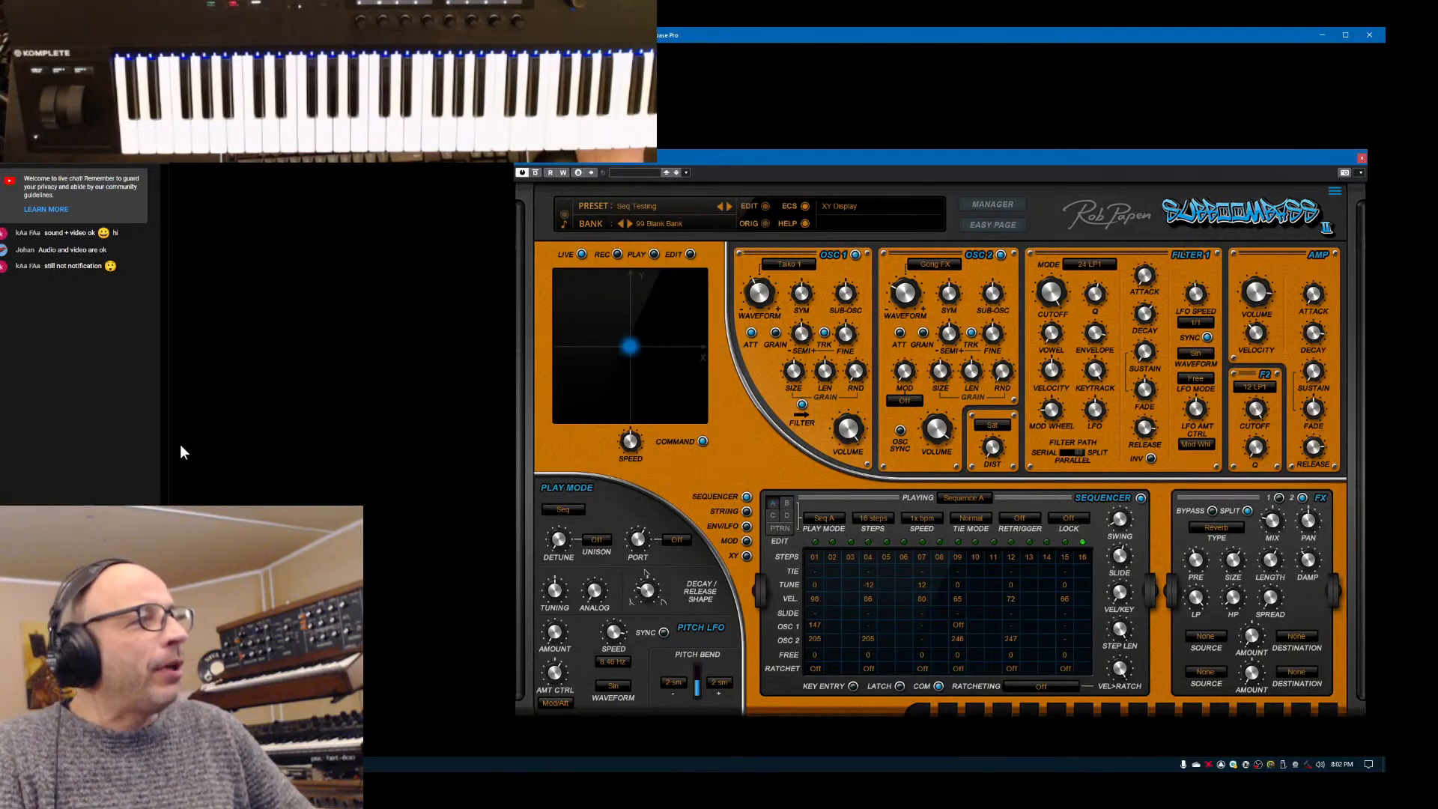
{"action": "left_click_drag", "start_coordinate": [170, 438], "coordinate": [111, 445]}
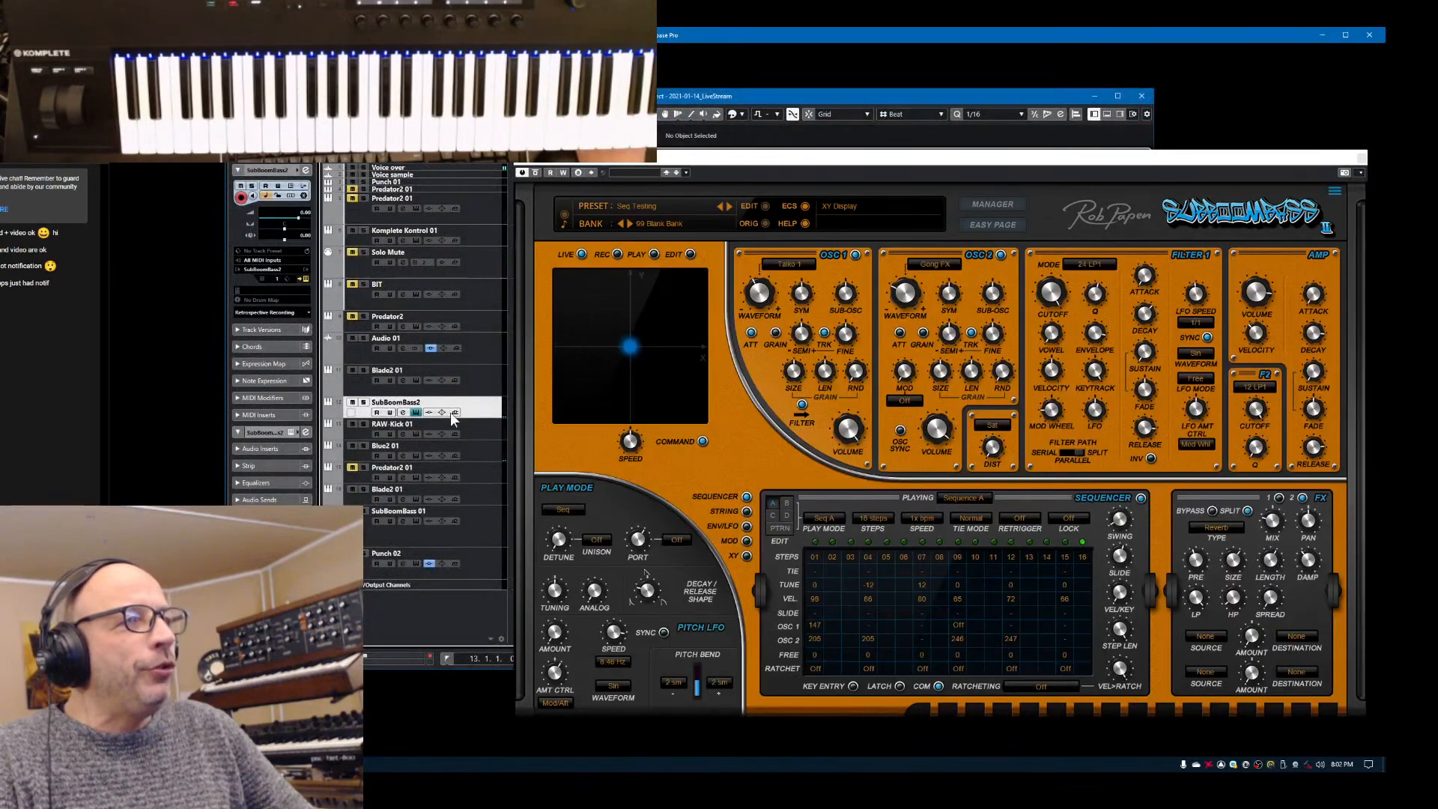
Open the RAW-Kick instrument from the RAW-Kick 01 track and place its window higher on the screen
{"action": "left_click", "coordinate": [483, 425]}
{"action": "left_click", "coordinate": [306, 279]}
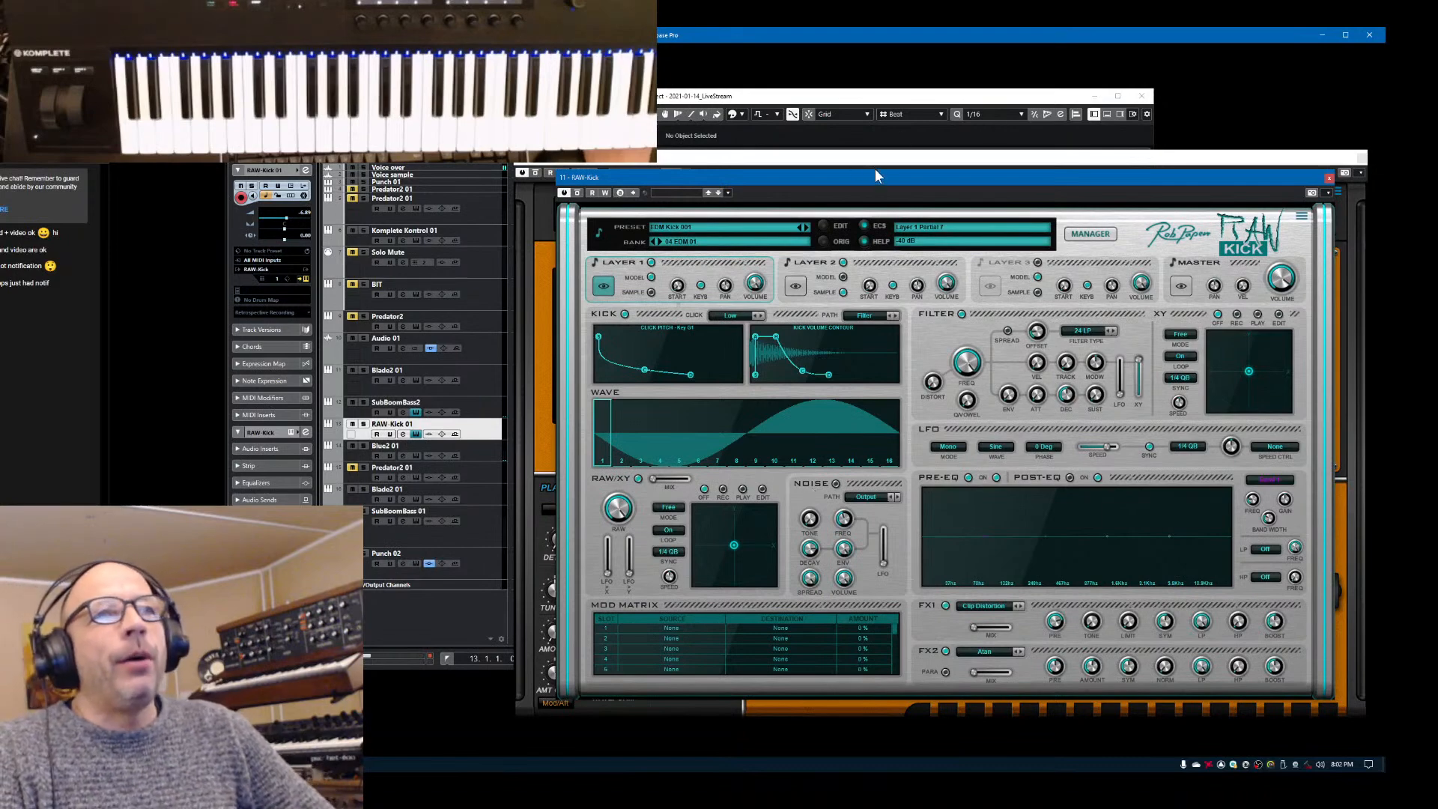
{"action": "left_click_drag", "start_coordinate": [887, 178], "coordinate": [888, 151]}
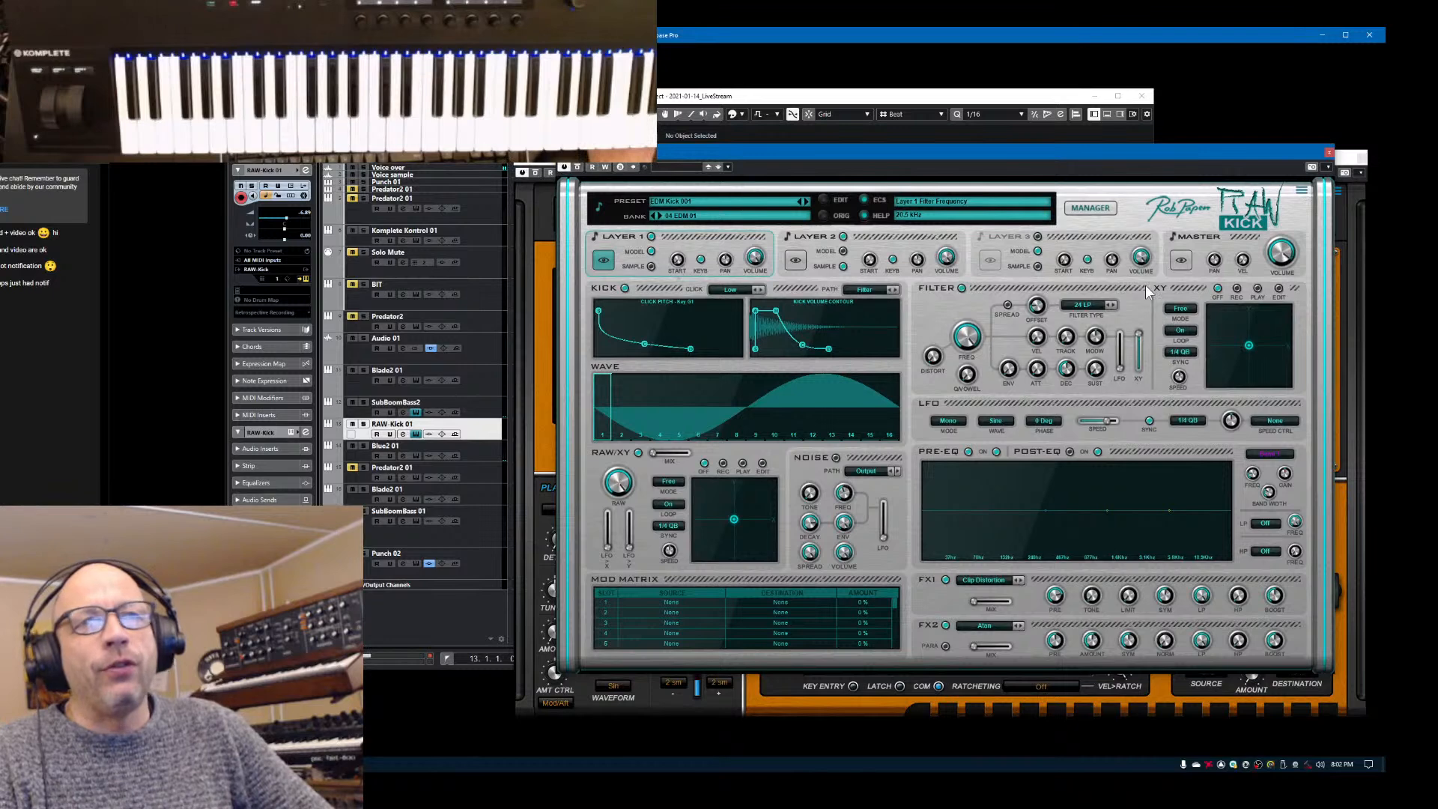
View the options on RAW-Kick's credits and info screen, and return to the main synth view
{"action": "left_click_drag", "start_coordinate": [968, 338], "coordinate": [979, 304]}
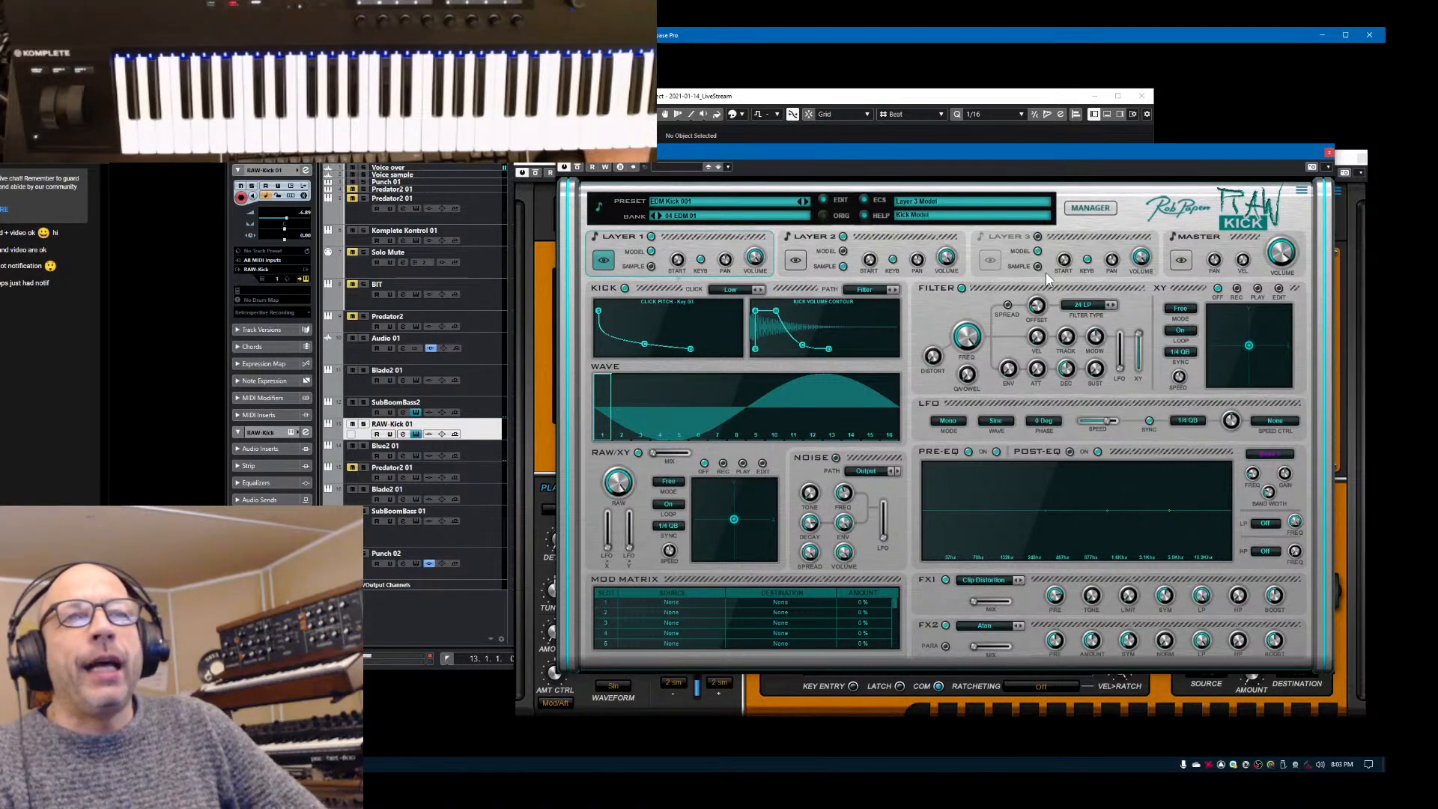
{"action": "left_click", "coordinate": [1237, 212]}
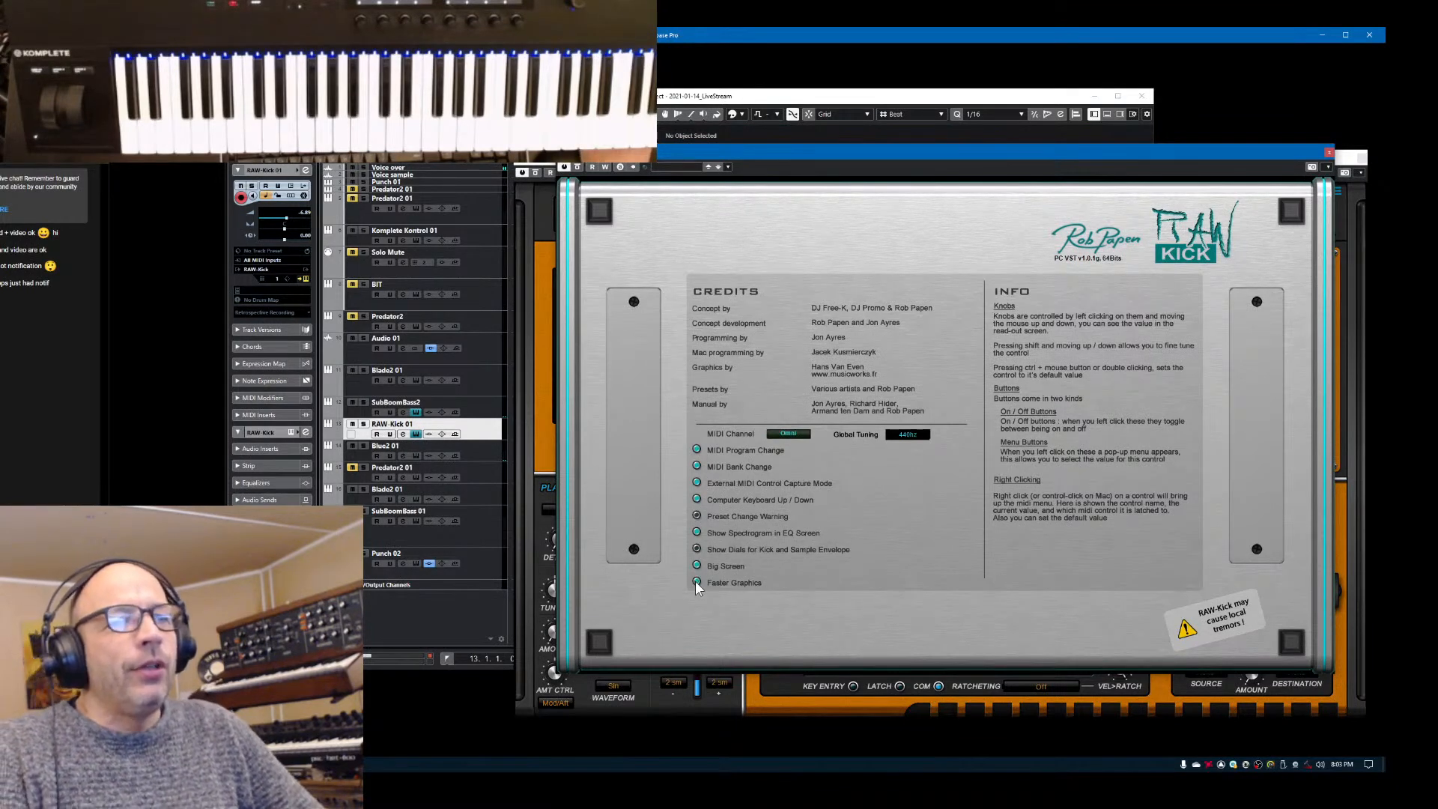
{"action": "left_click", "coordinate": [1188, 254]}
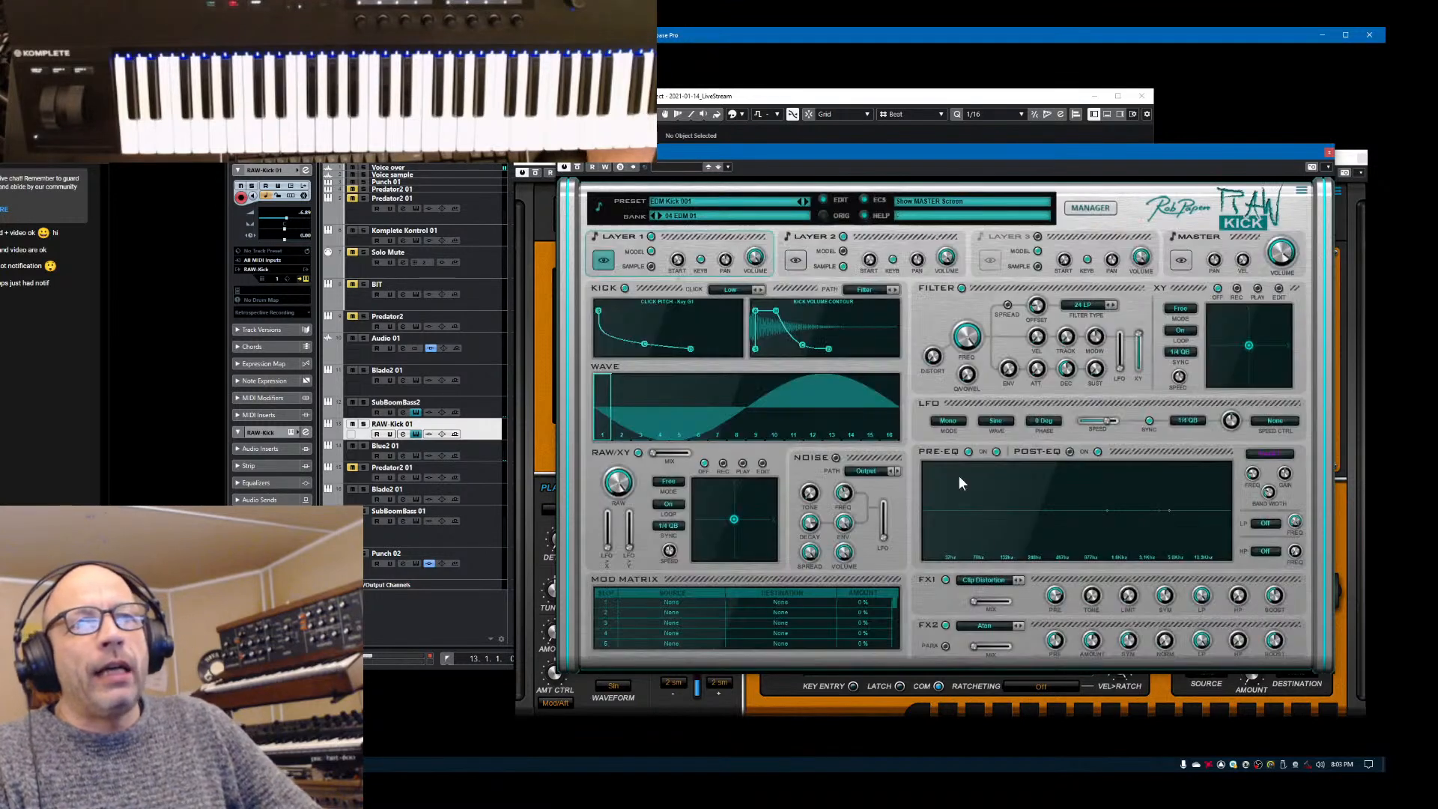
Shape Layer 1's Pre-EQ with two boosted bands and one cut band, moving the lowest boost down in frequency
{"action": "left_click_drag", "start_coordinate": [1052, 511], "coordinate": [1167, 529]}
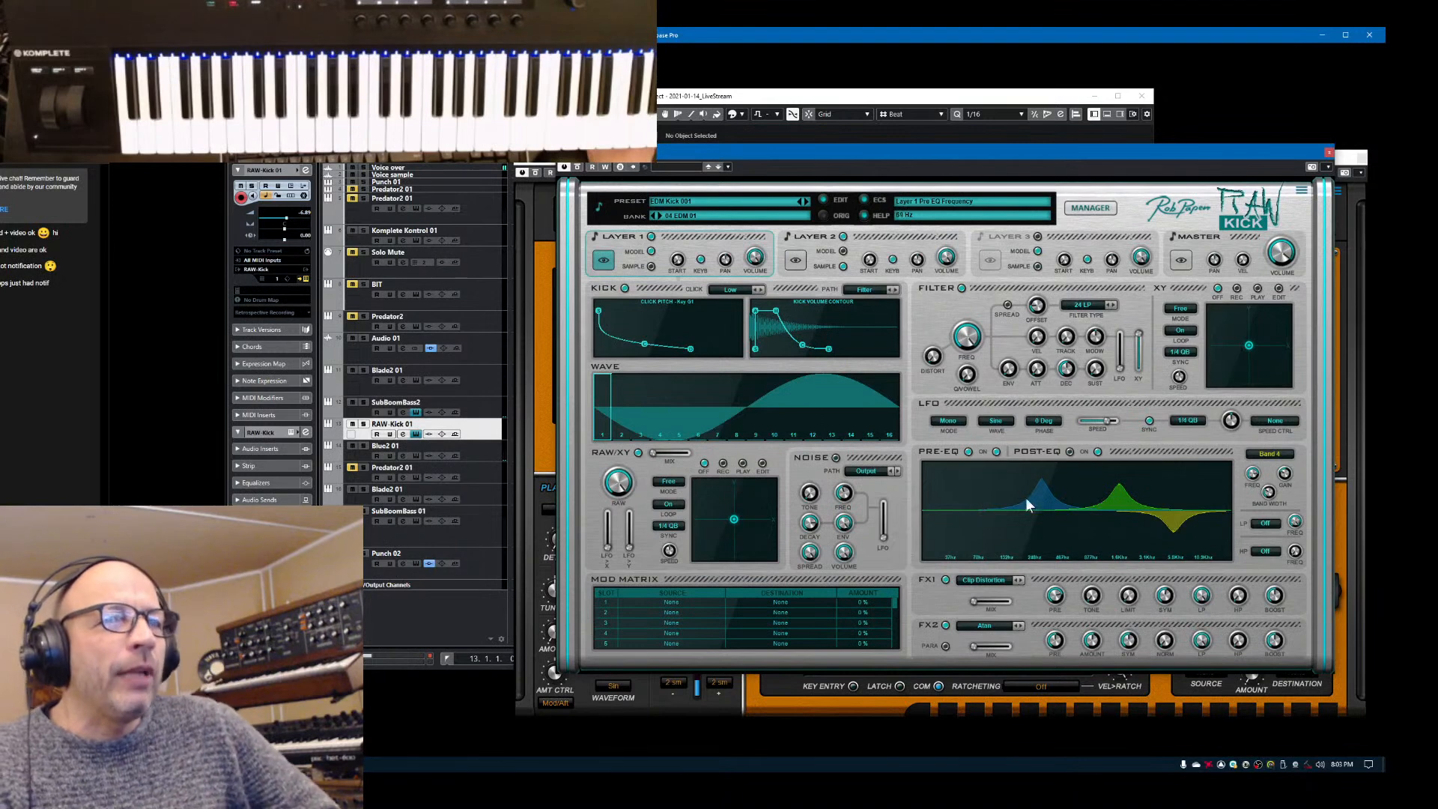
{"action": "left_click_drag", "start_coordinate": [1041, 478], "coordinate": [1022, 479]}
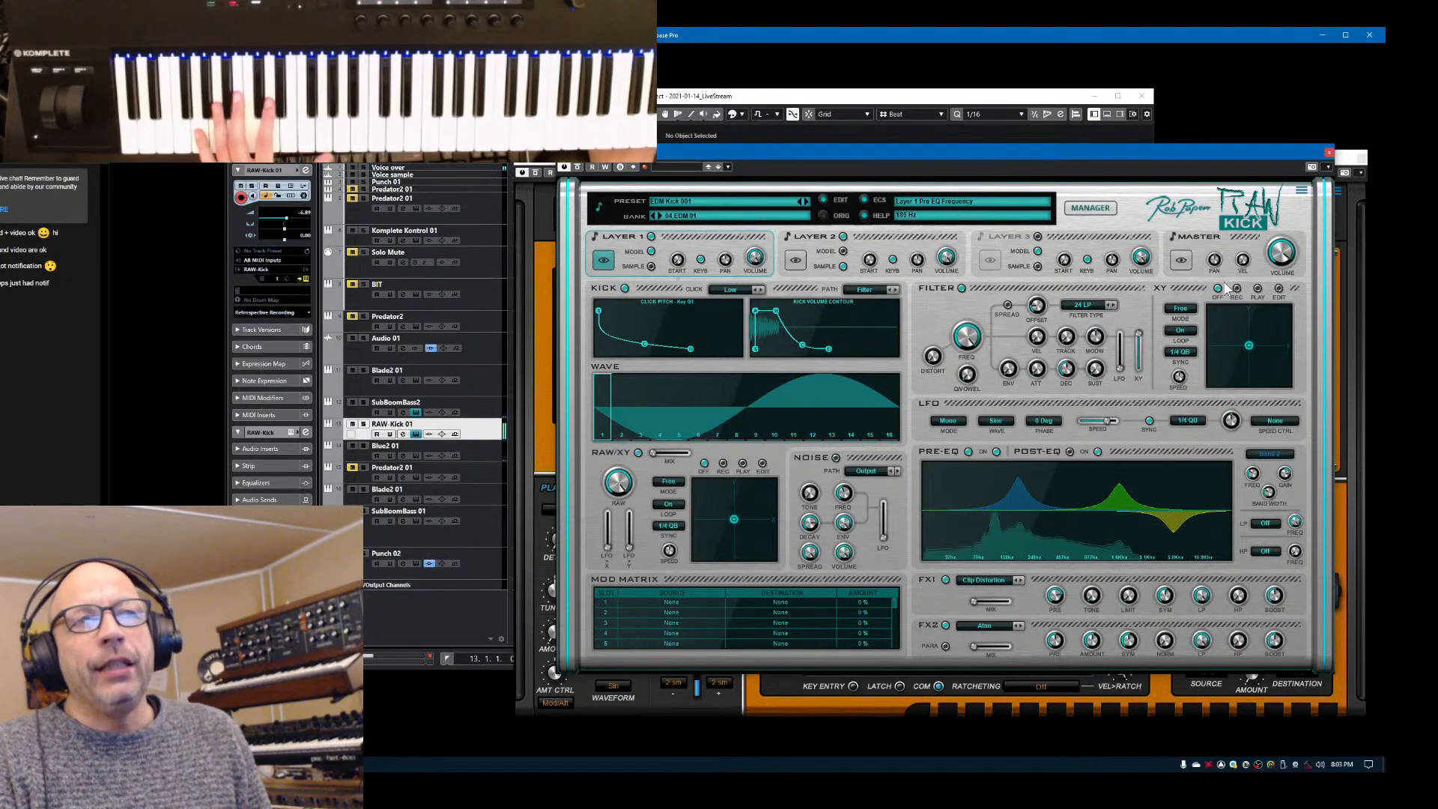
View RAW-Kick's control menu and move its window to reveal the matching menu in SubBoomBass2
{"action": "left_click", "coordinate": [1301, 190]}
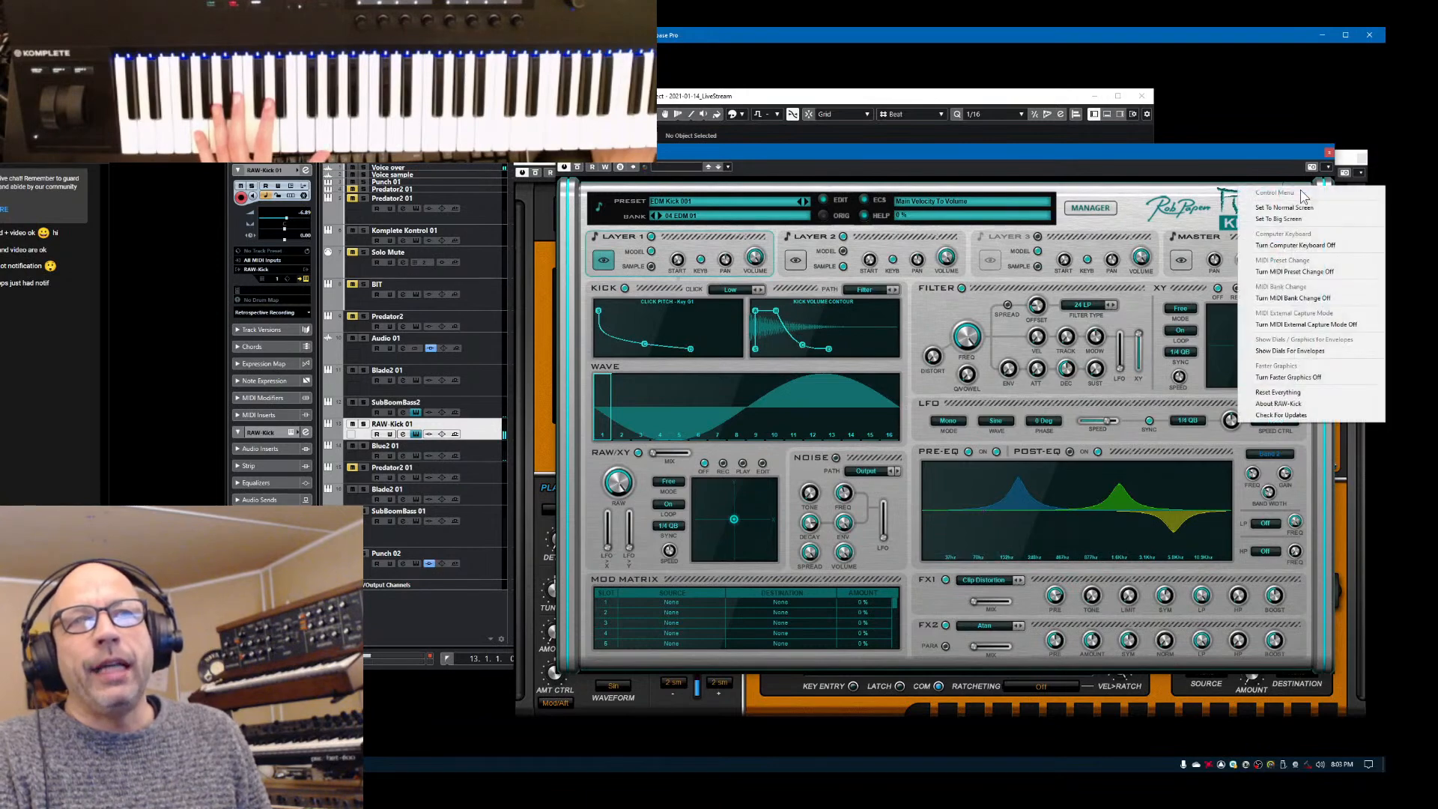
{"action": "left_click", "coordinate": [1300, 190]}
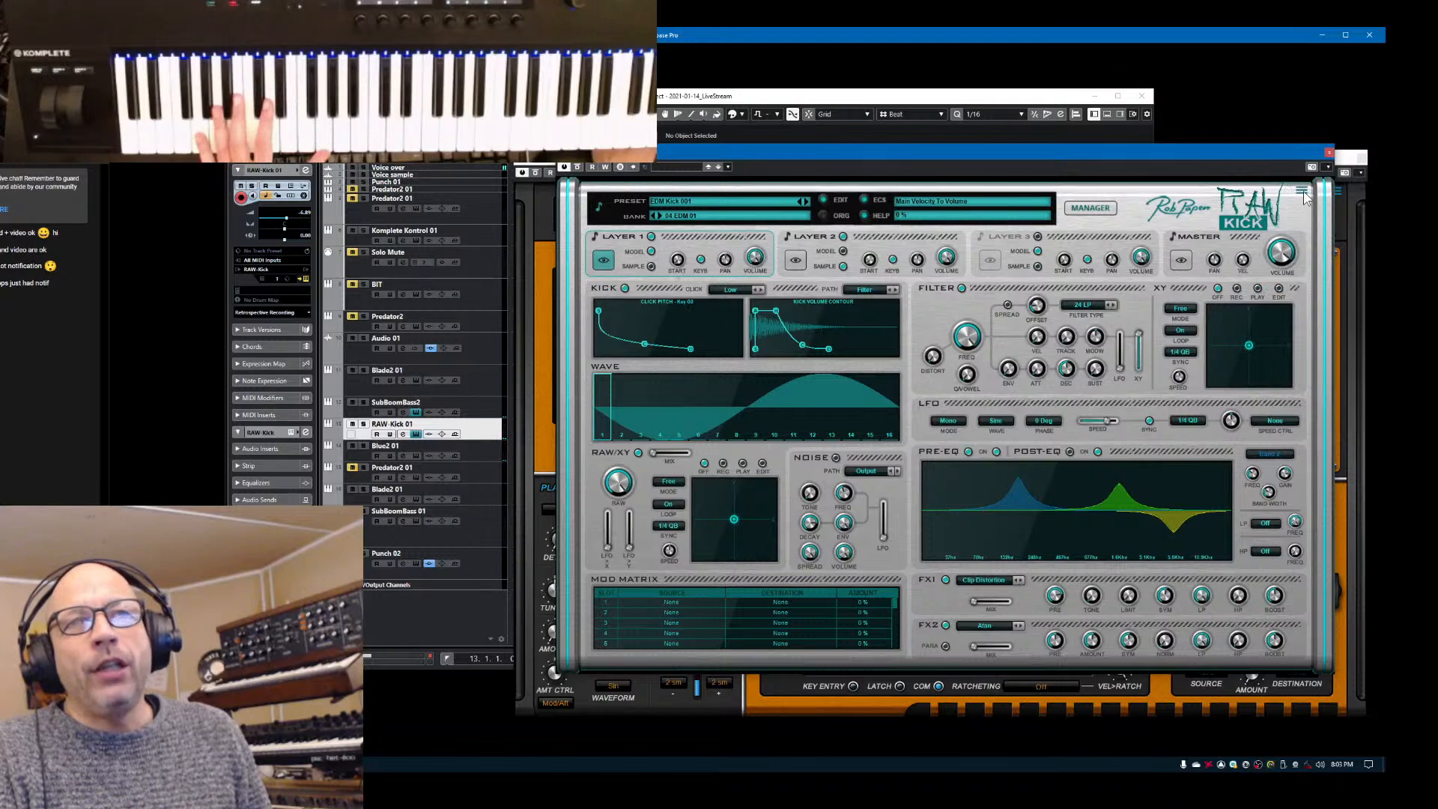
{"action": "left_click_drag", "start_coordinate": [1272, 149], "coordinate": [1133, 183]}
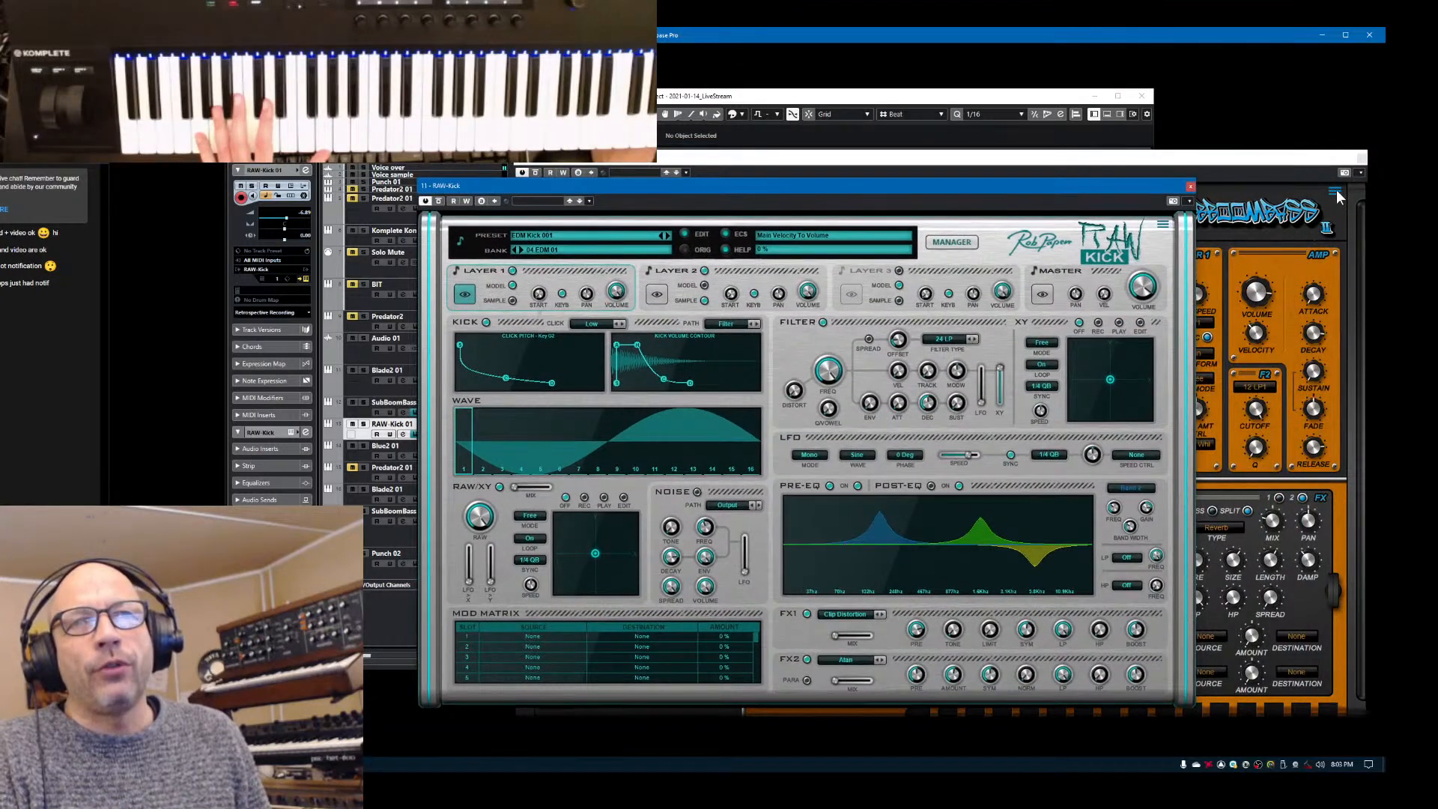
{"action": "left_click_drag", "start_coordinate": [1141, 192], "coordinate": [1274, 168]}
{"action": "left_click", "coordinate": [1298, 203]}
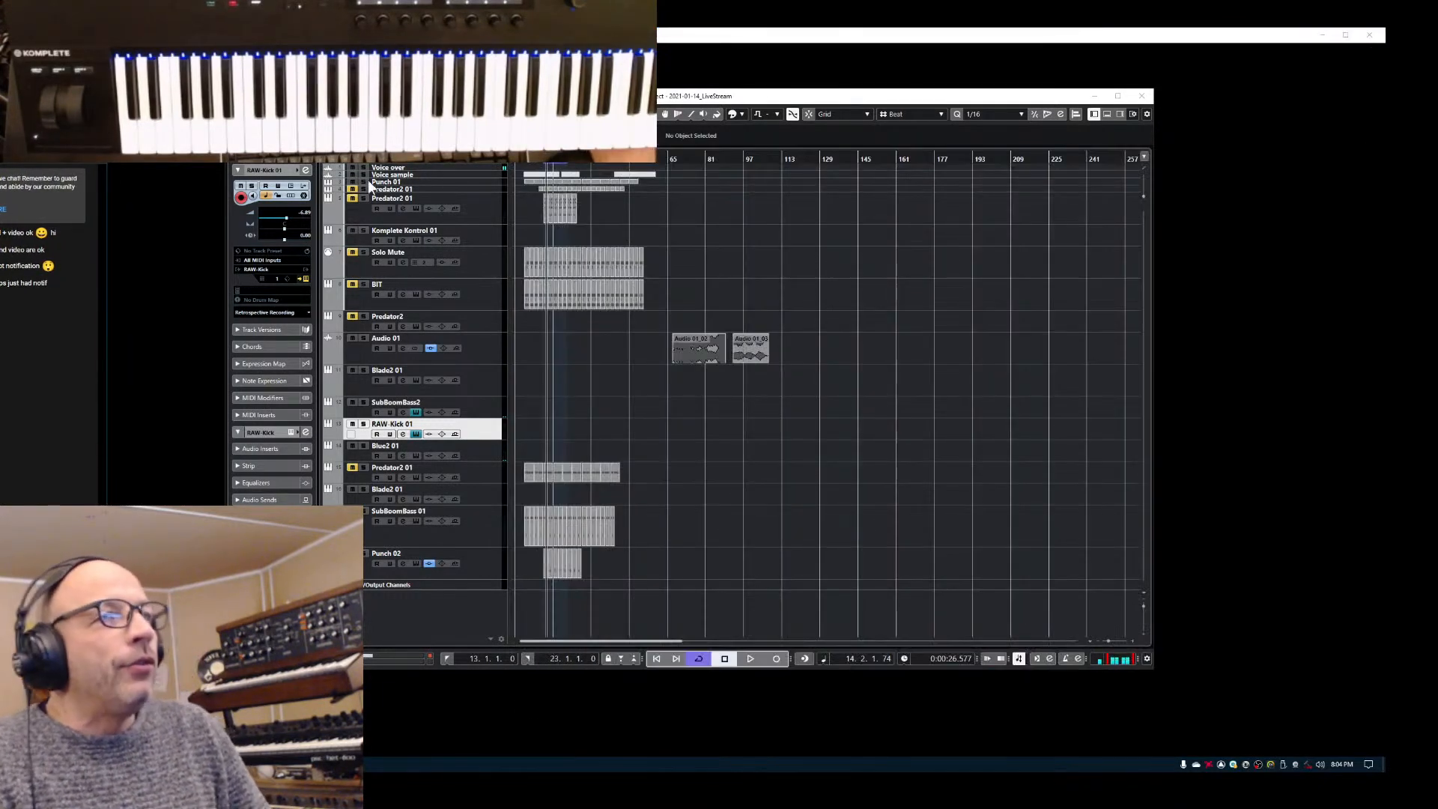
Reopen RAW-Kick from its track and close the SubBoomBass2 window behind it
{"action": "left_click", "coordinate": [304, 276]}
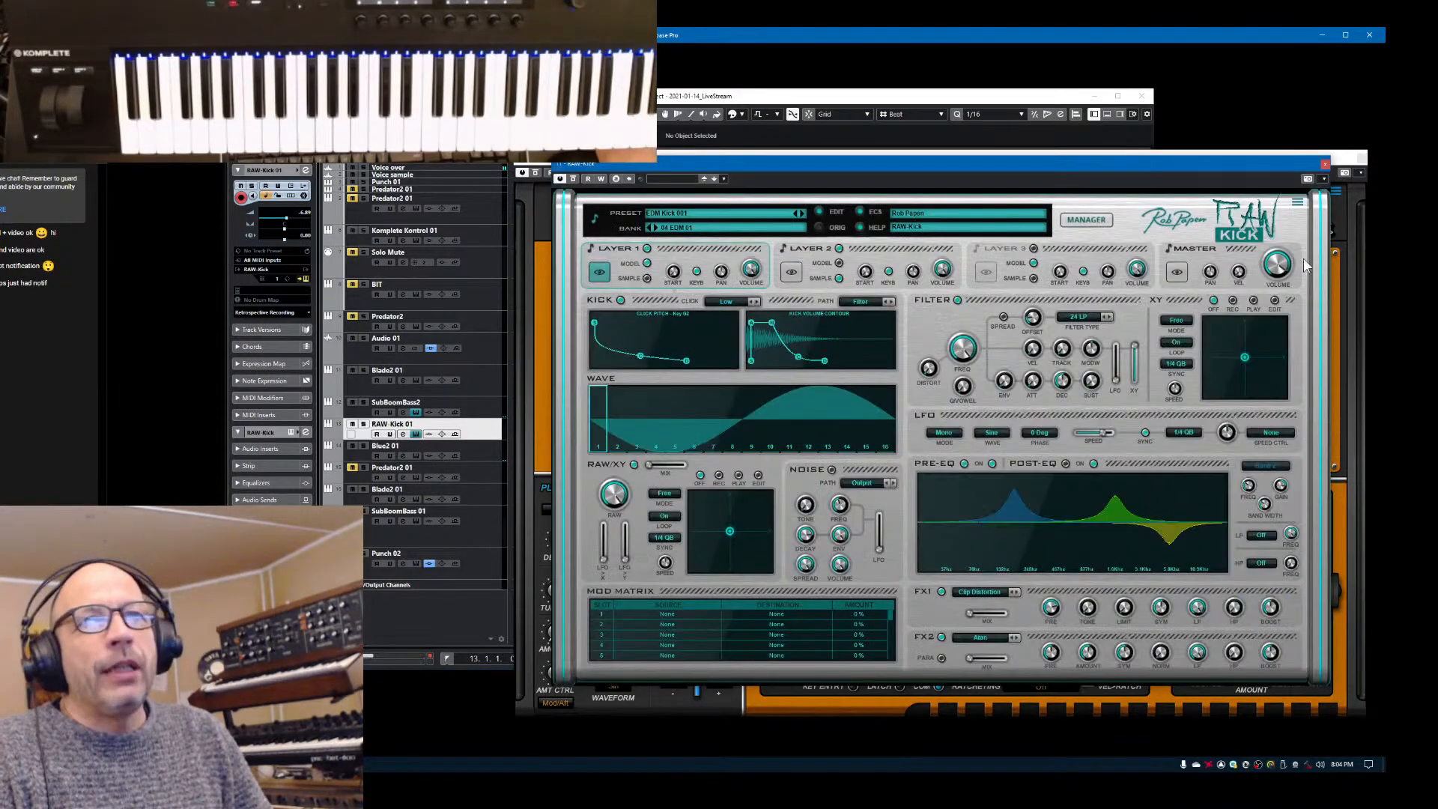
{"action": "left_click", "coordinate": [1362, 160]}
{"action": "left_click_drag", "start_coordinate": [1255, 160], "coordinate": [1275, 157]}
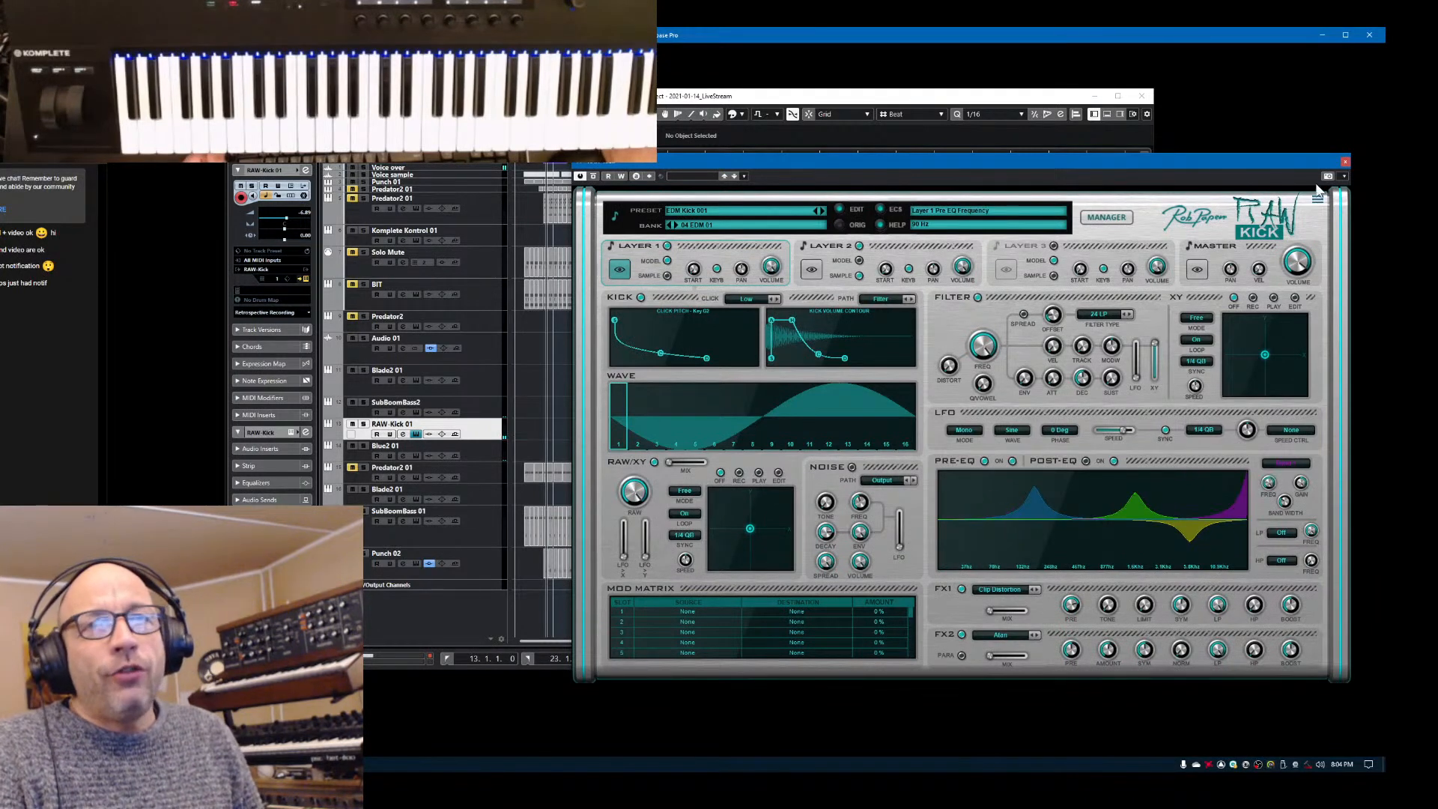
Show the Check For Updates entry among RAW-Kick's control options, and close the plug-in window
{"action": "left_click", "coordinate": [1318, 199]}
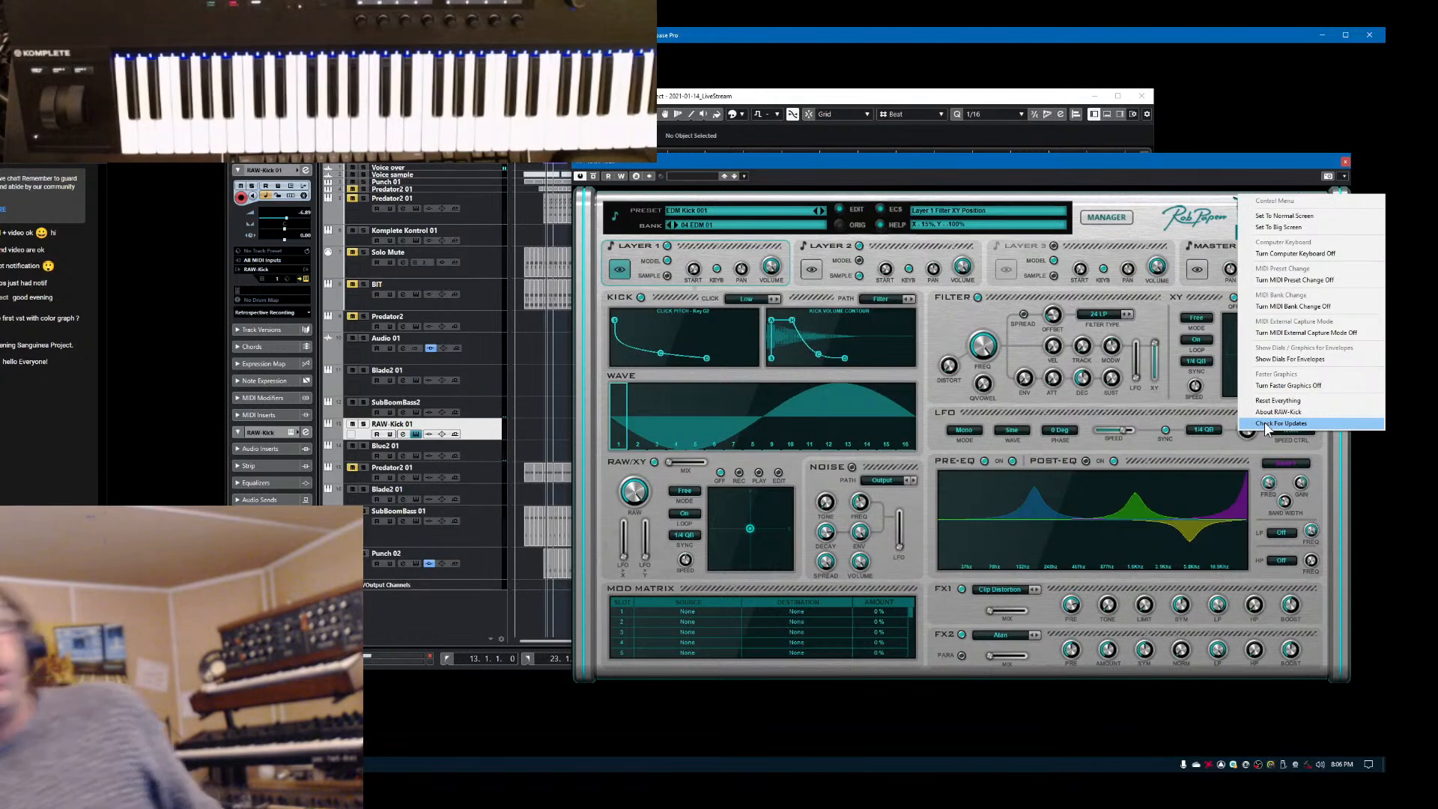
{"action": "left_click", "coordinate": [1130, 159]}
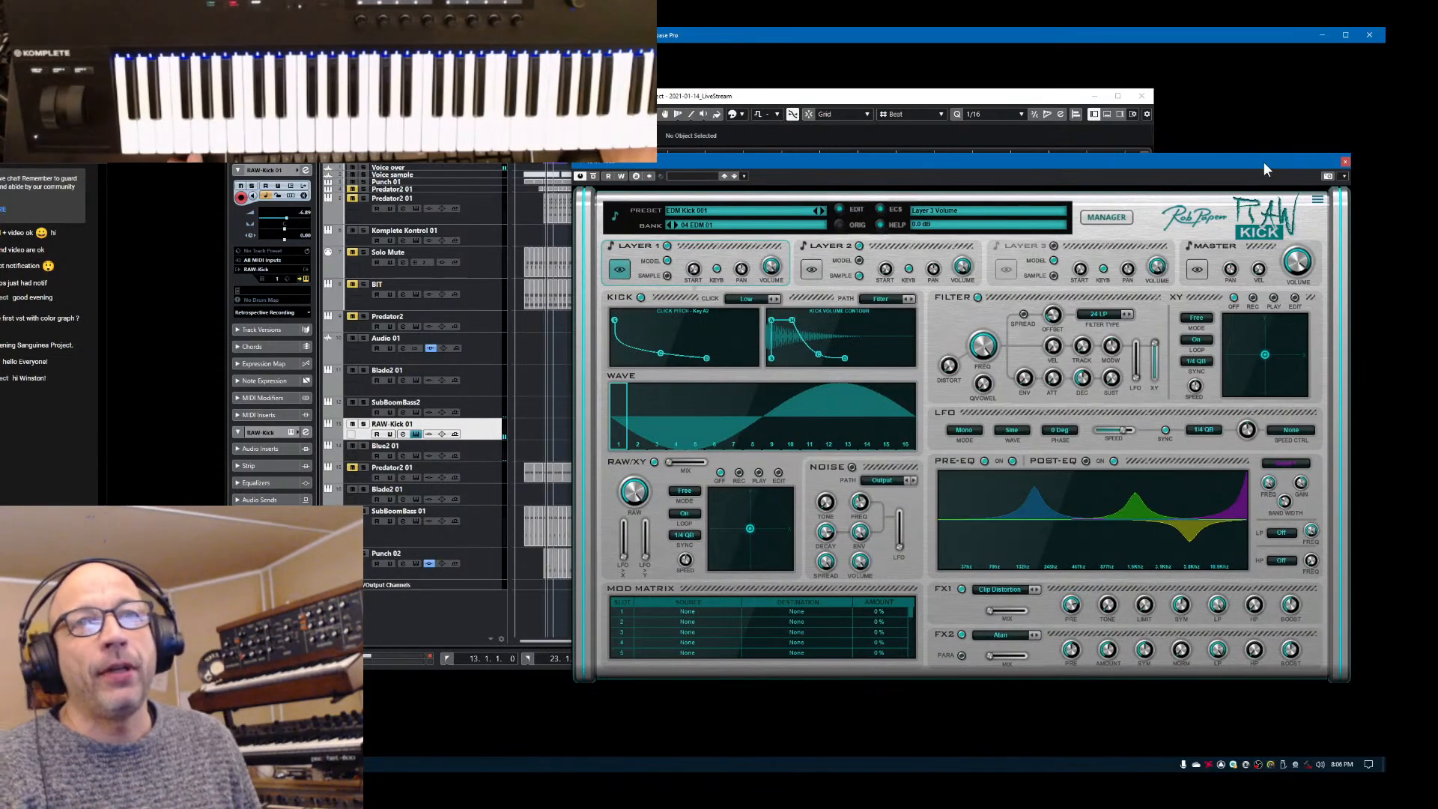
{"action": "left_click_drag", "start_coordinate": [1263, 162], "coordinate": [1259, 198]}
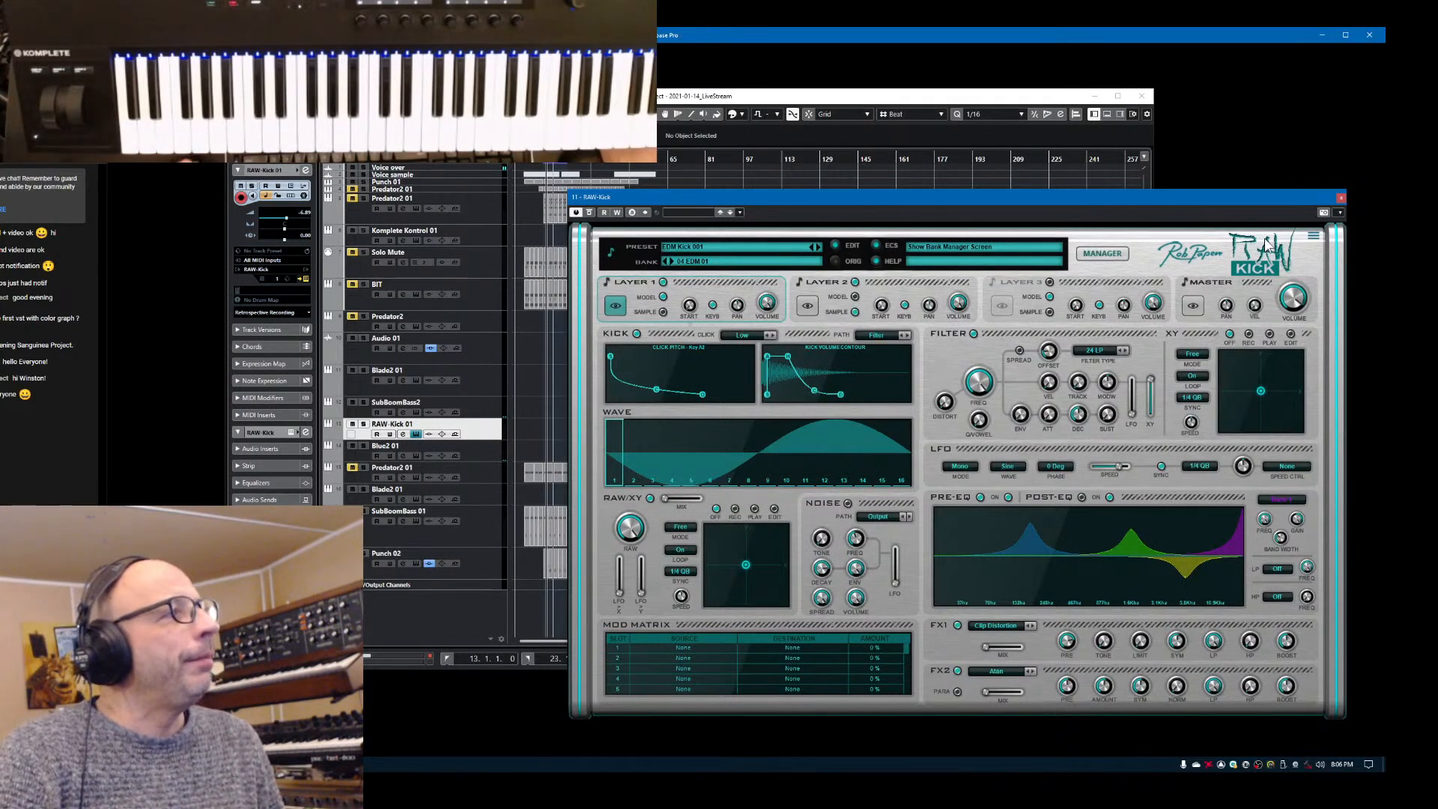
{"action": "left_click", "coordinate": [1340, 199]}
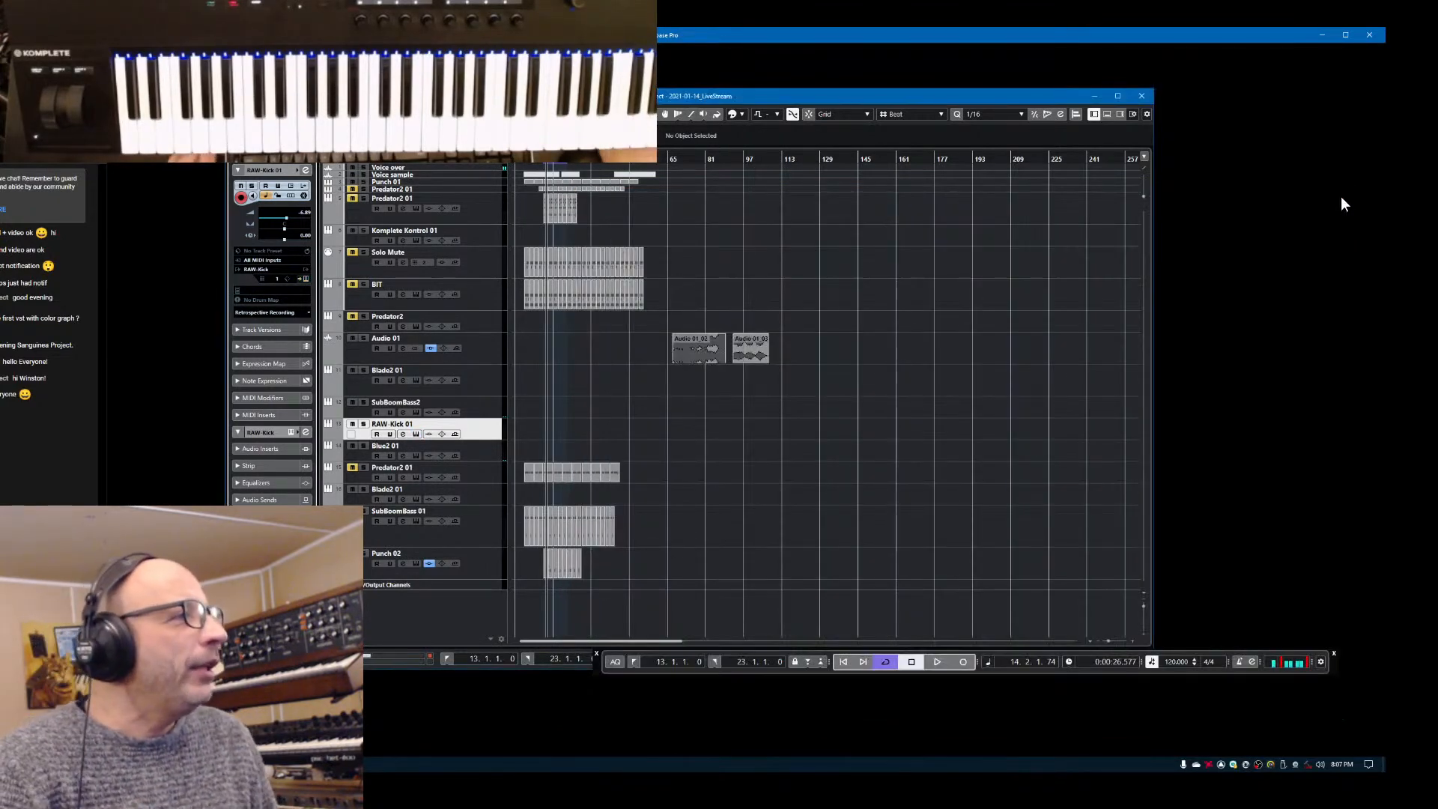
Open SubBoomBass2 from its track, examine its control menu options, and close the plug-in window
{"action": "left_click", "coordinate": [481, 408]}
{"action": "left_click", "coordinate": [307, 277]}
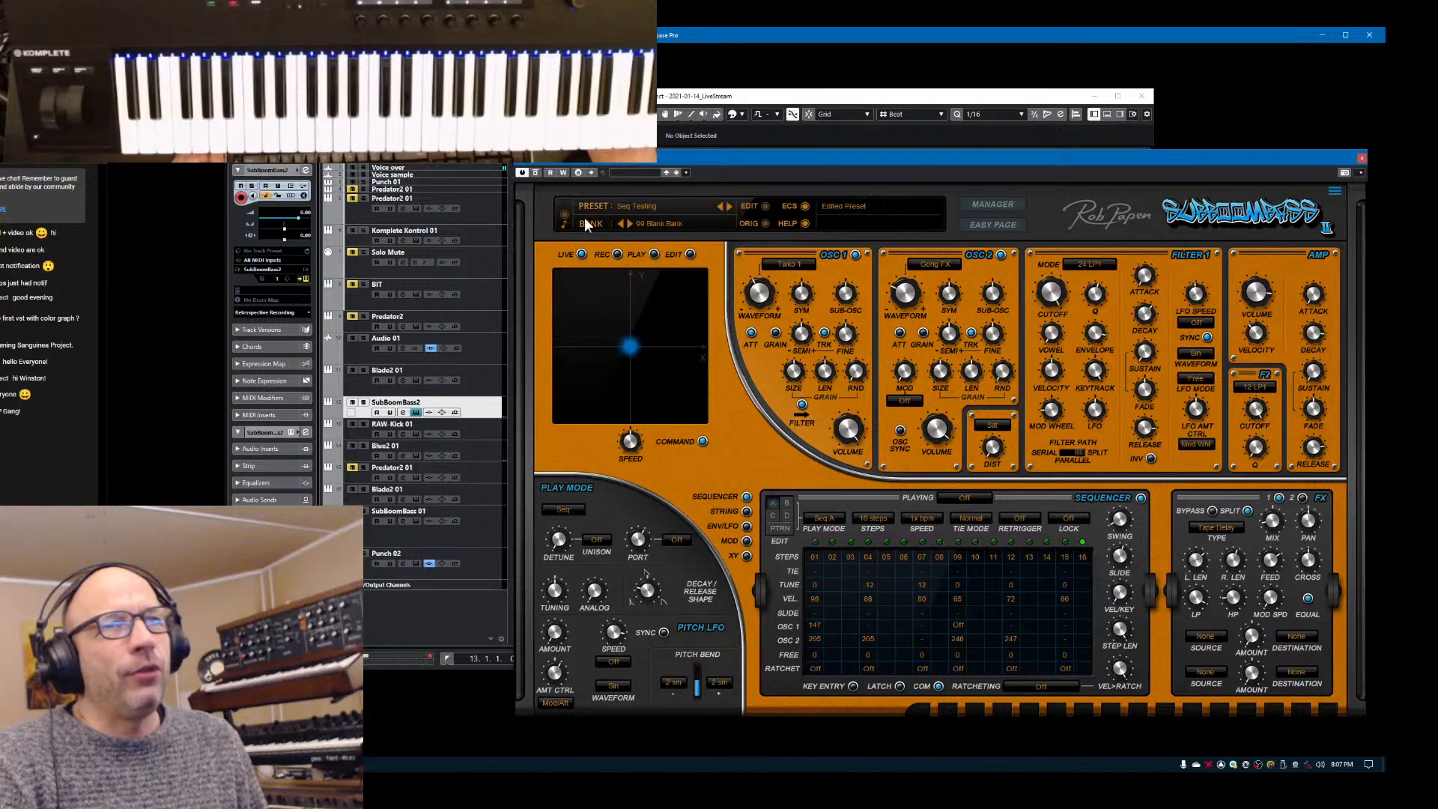
{"action": "left_click", "coordinate": [1335, 195]}
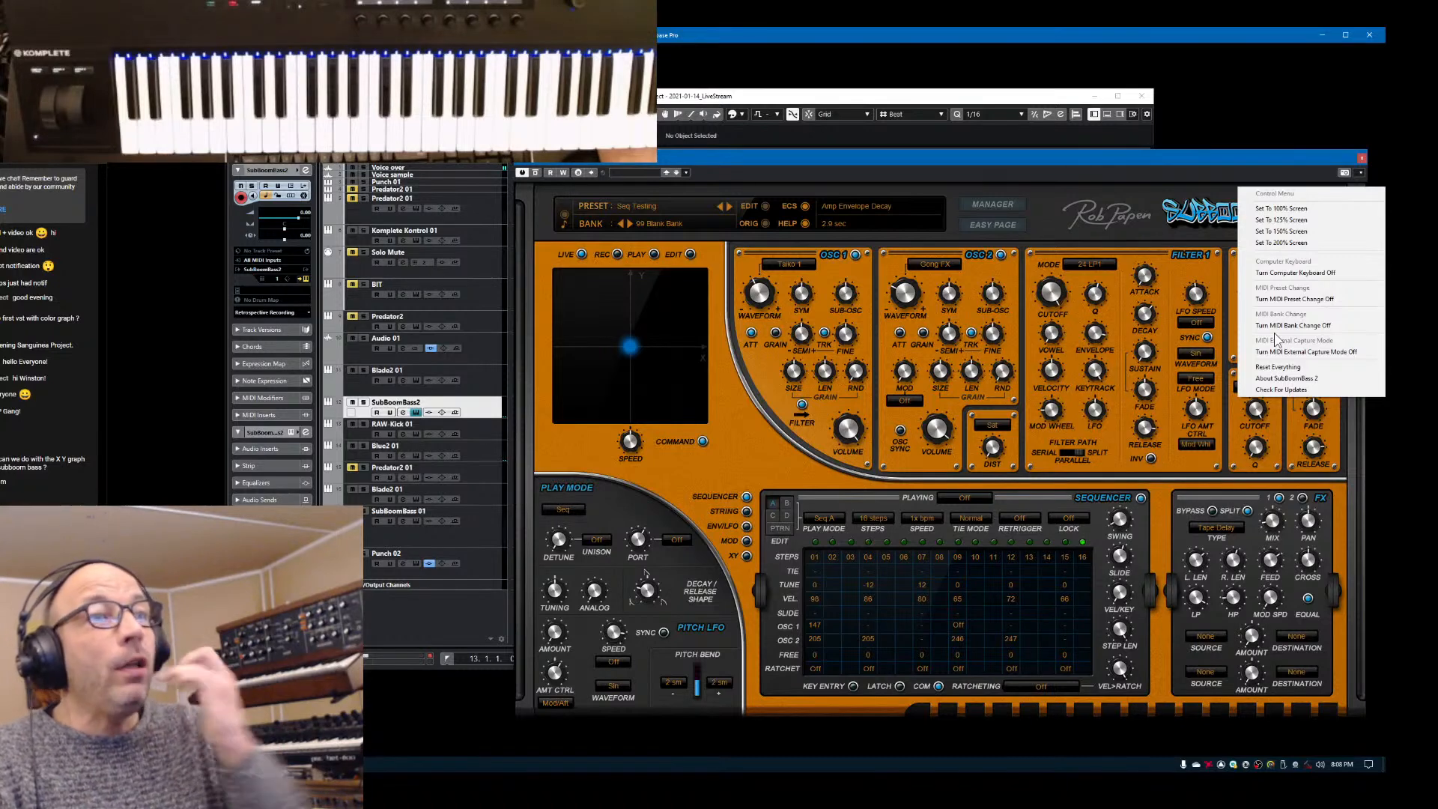
{"action": "left_click", "coordinate": [1192, 159]}
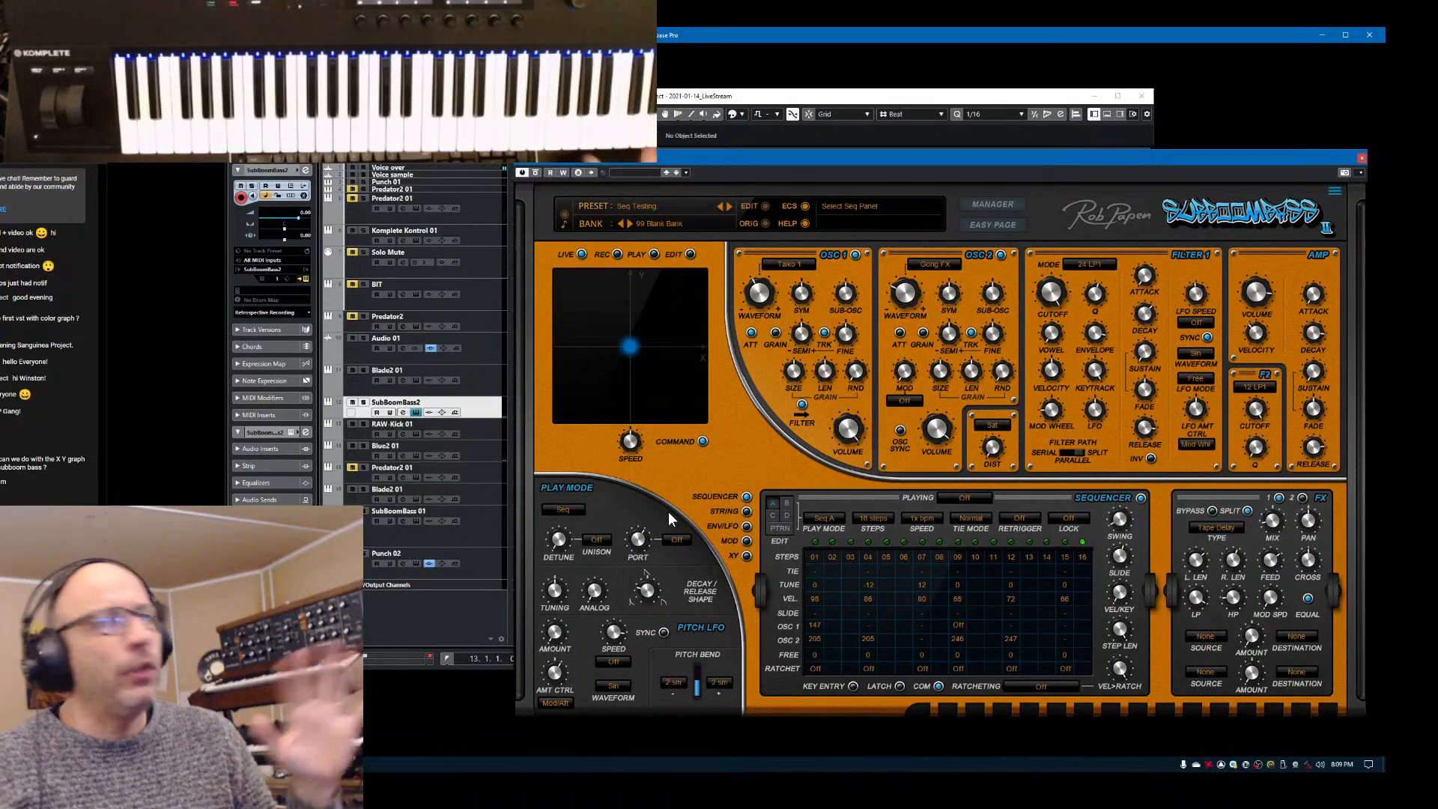
{"action": "left_click", "coordinate": [1361, 158]}
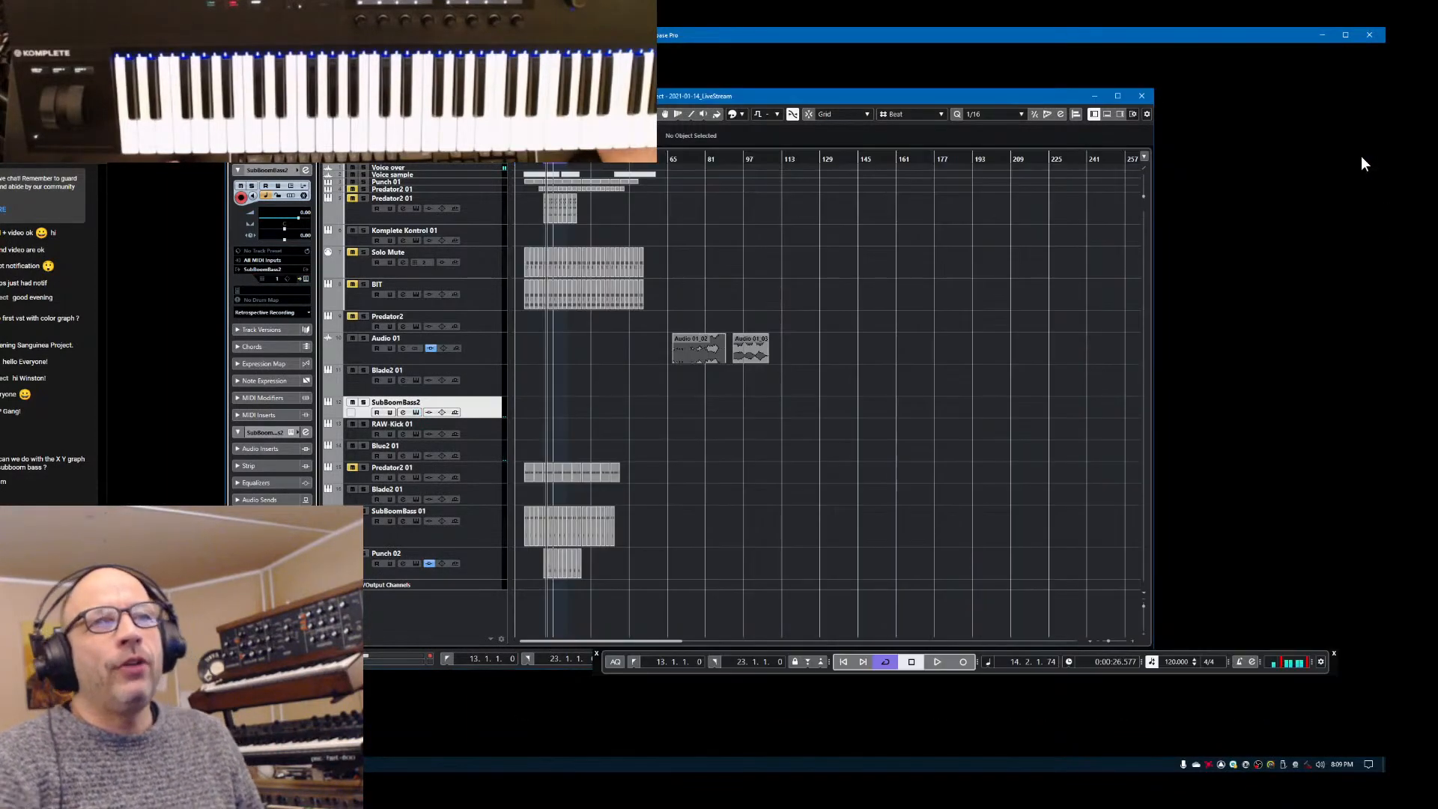
Open RAW-Kick's preset manager from the RAW-Kick 01 track and load the Default preset from the Introduction bank
{"action": "left_click", "coordinate": [488, 429]}
{"action": "left_click", "coordinate": [305, 278]}
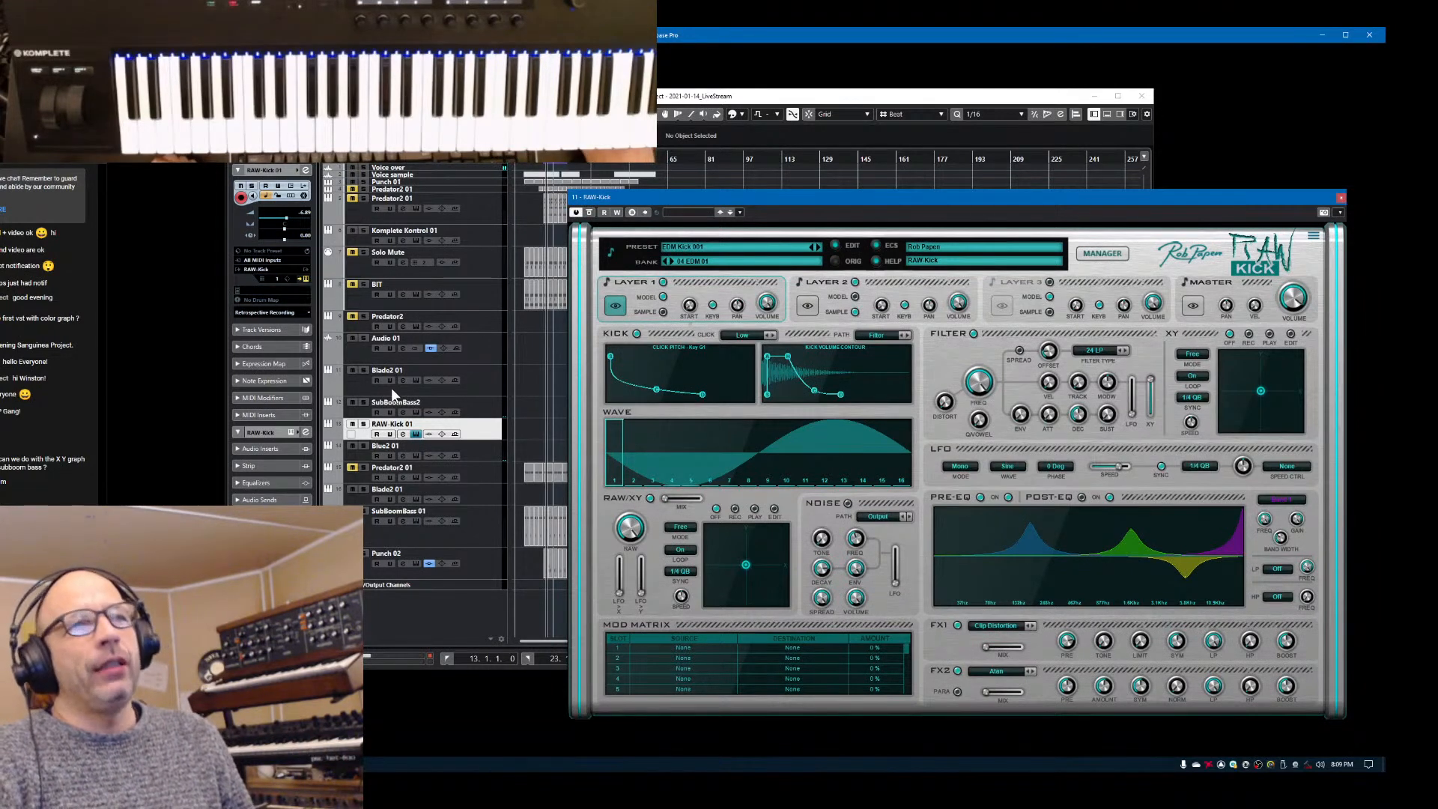
{"action": "left_click", "coordinate": [1101, 253]}
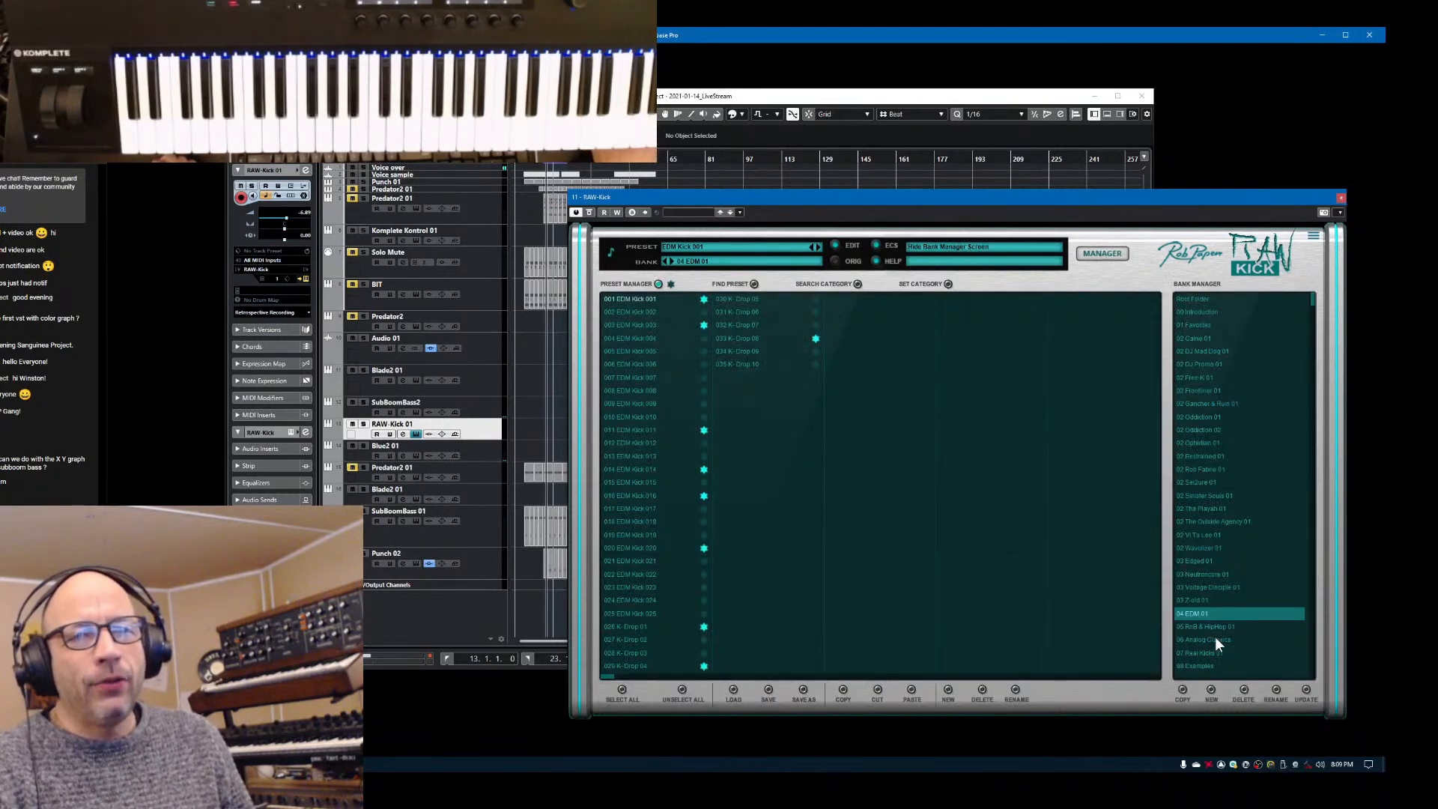
{"action": "left_click", "coordinate": [1201, 662]}
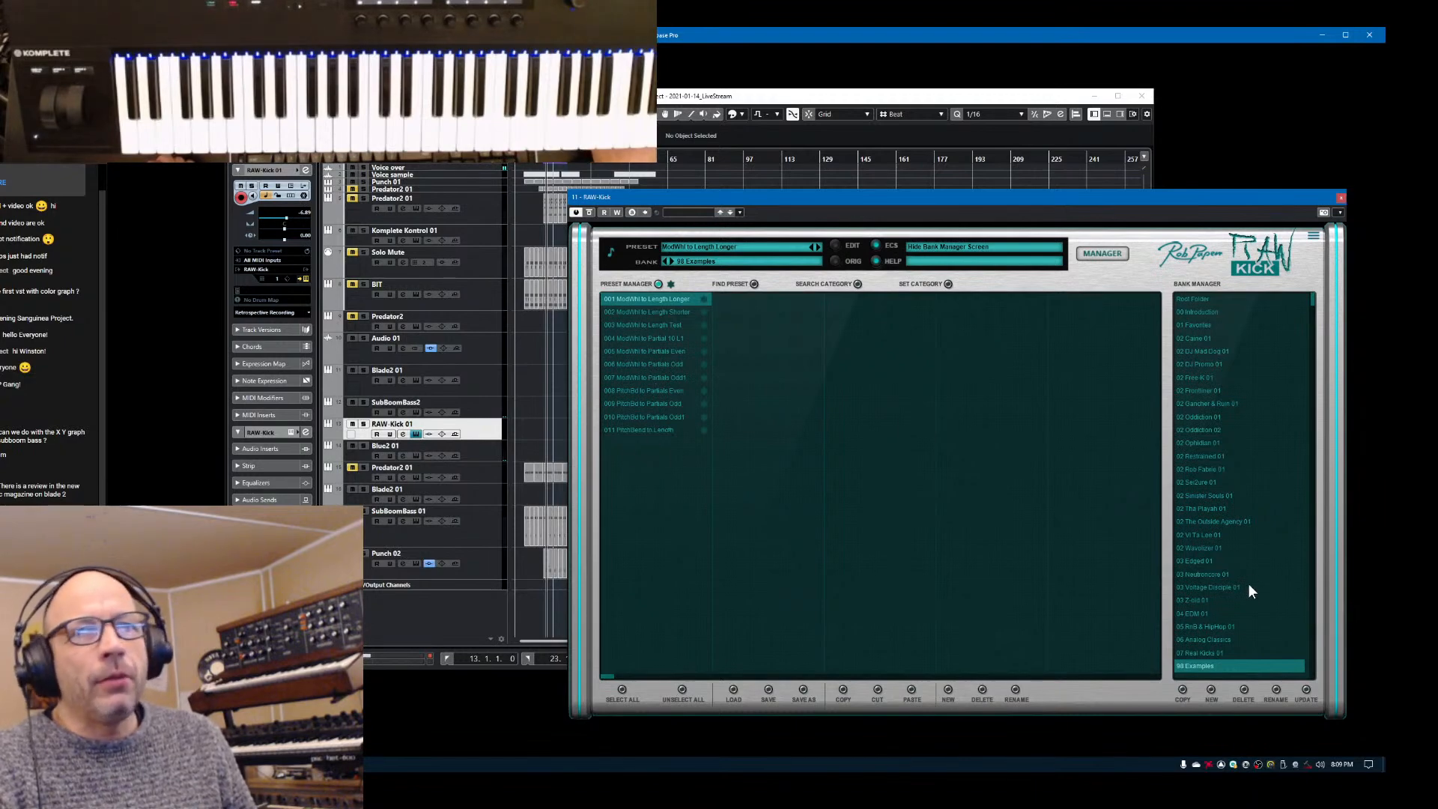
{"action": "left_click", "coordinate": [1205, 312]}
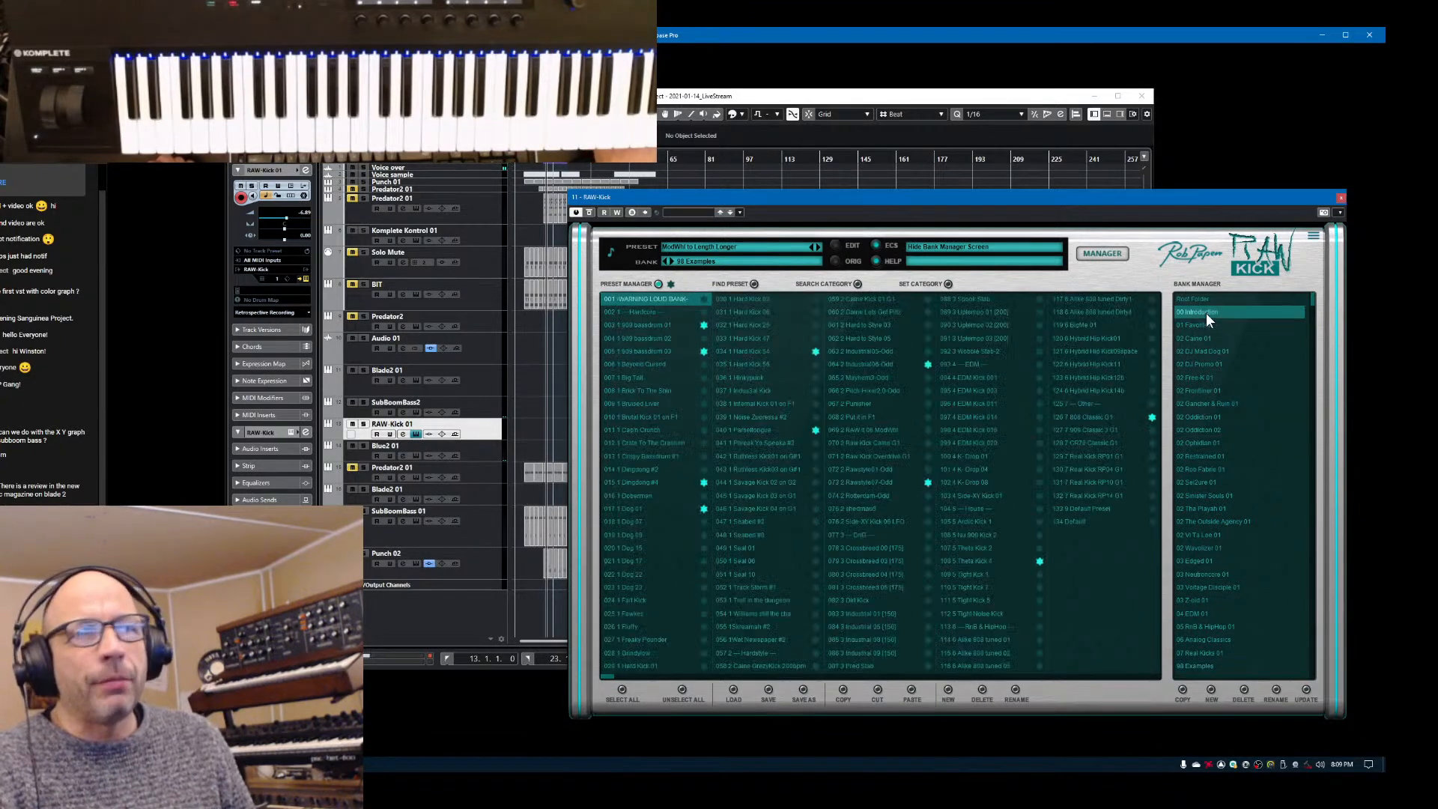
{"action": "left_click", "coordinate": [1079, 521]}
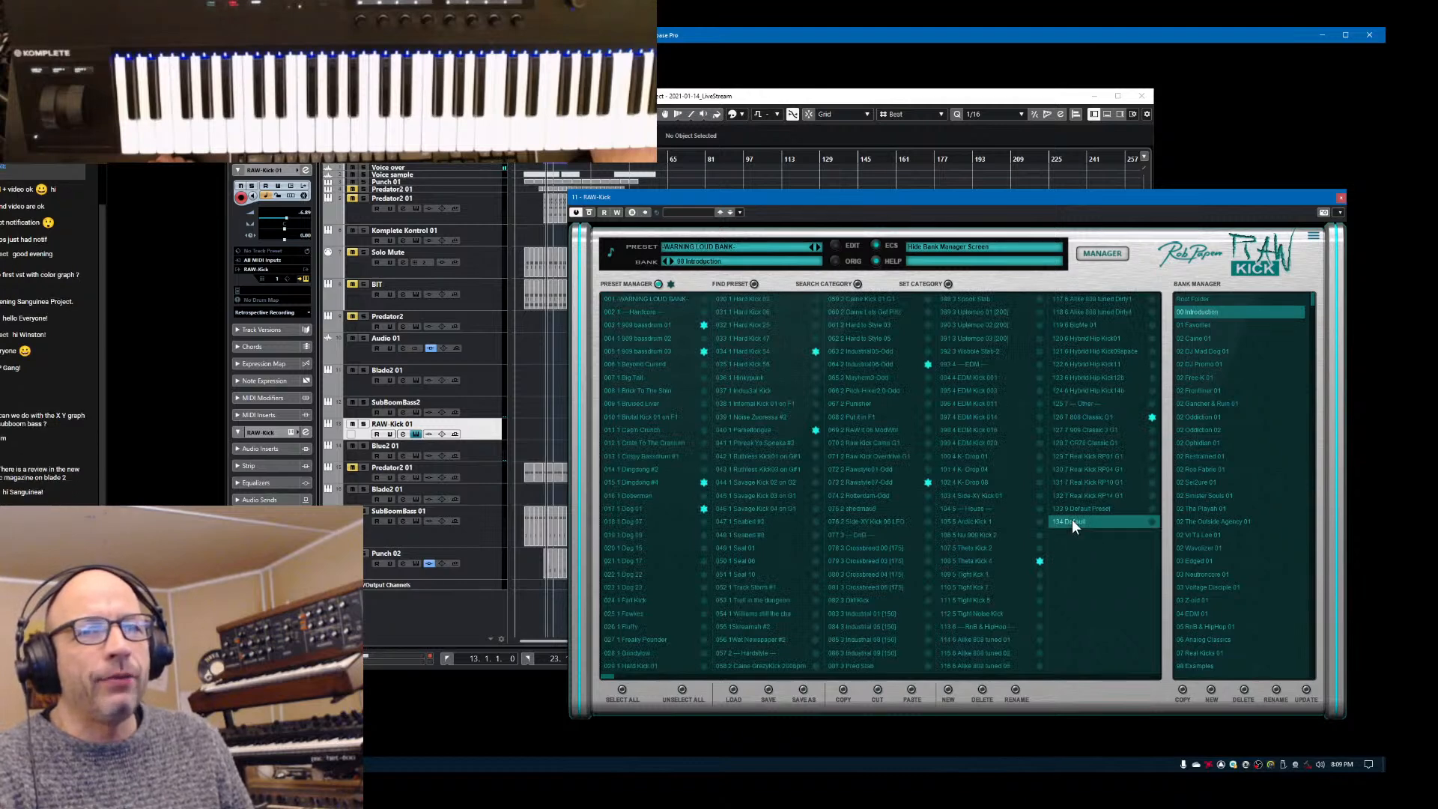
Return RAW-Kick to its main editing screen and put the live chat window away
{"action": "left_click", "coordinate": [1095, 255]}
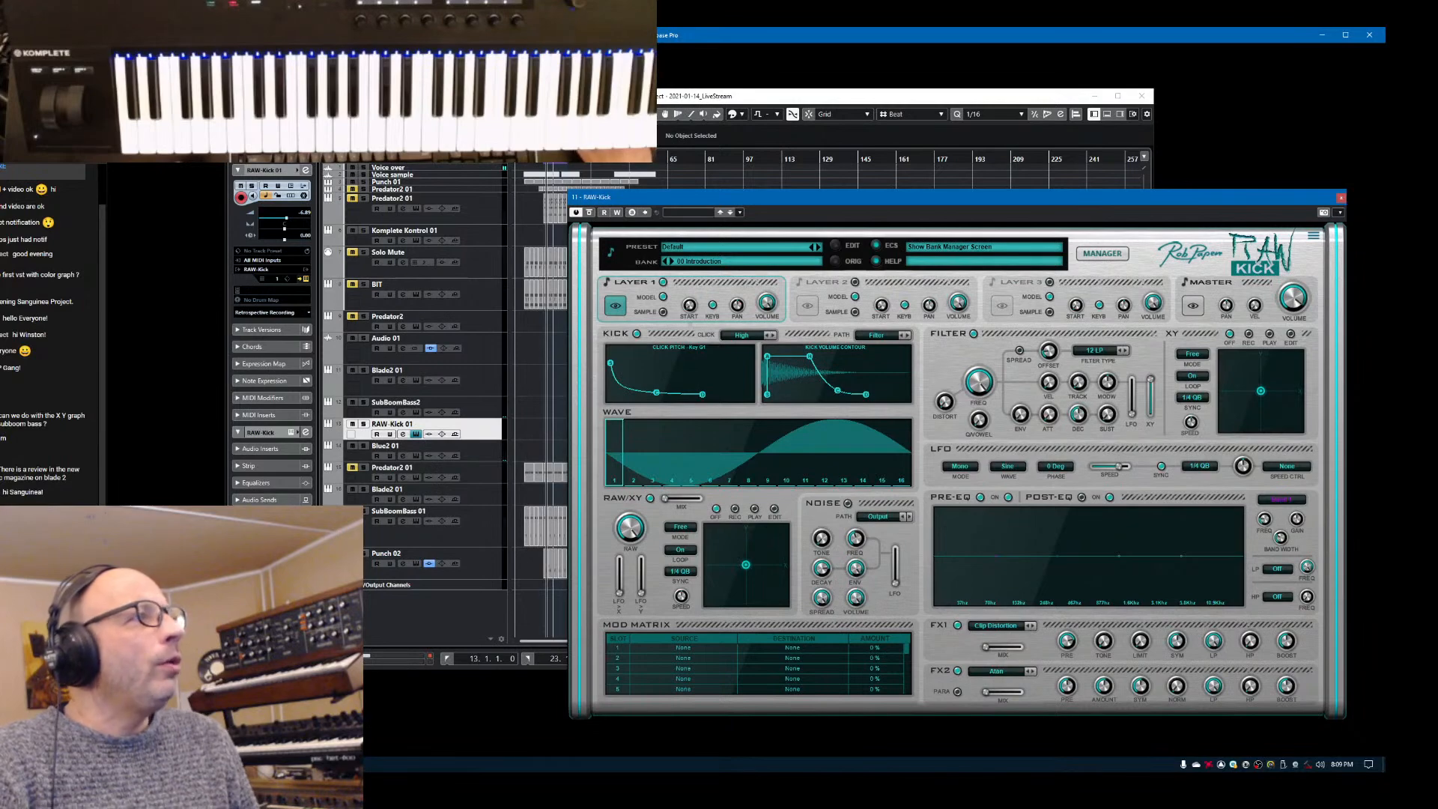
{"action": "left_click", "coordinate": [45, 69]}
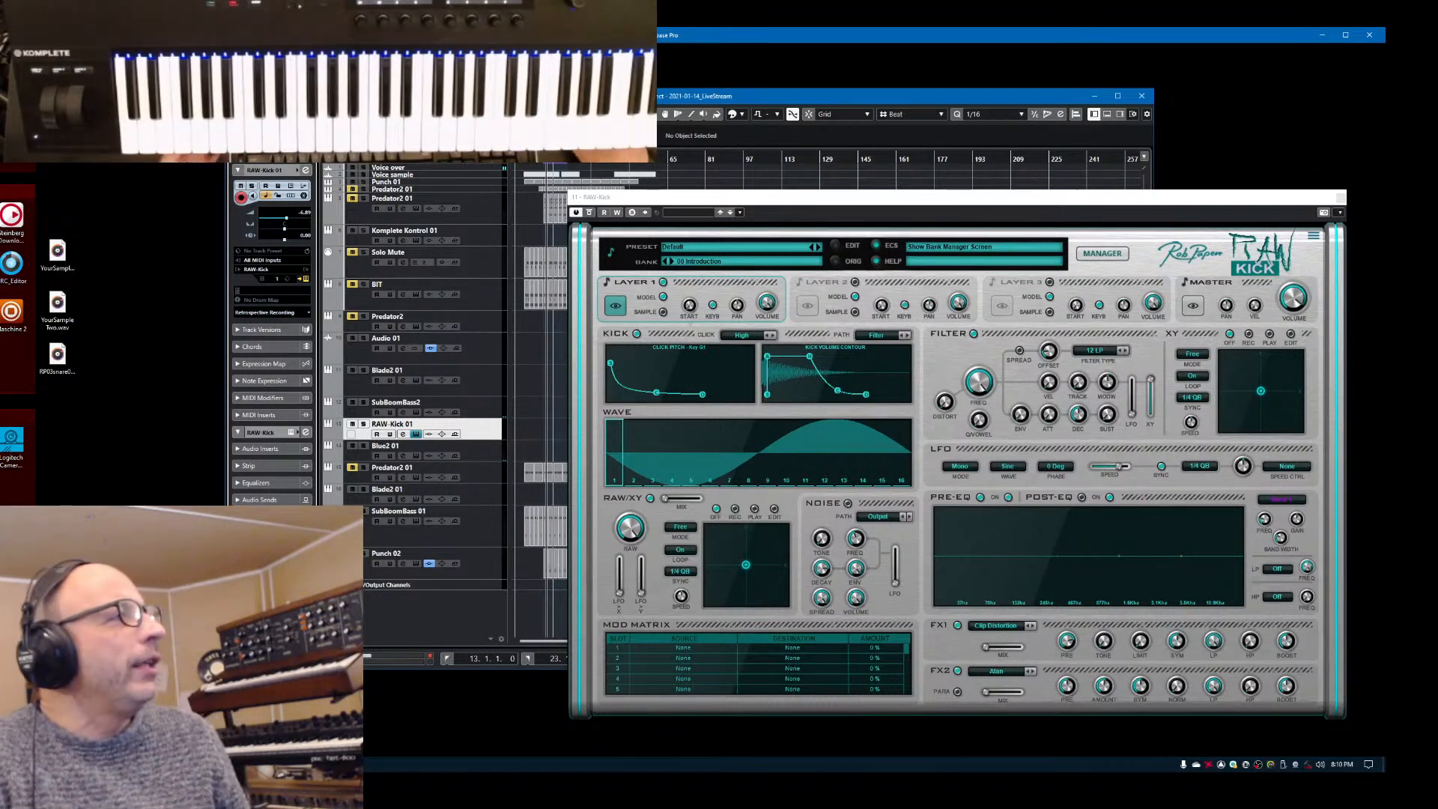
Switch to the Rob Papen folder in File Explorer, look into the Blade2 folder, and move the Explorer window aside
{"action": "key", "text": "alt+Tab"}
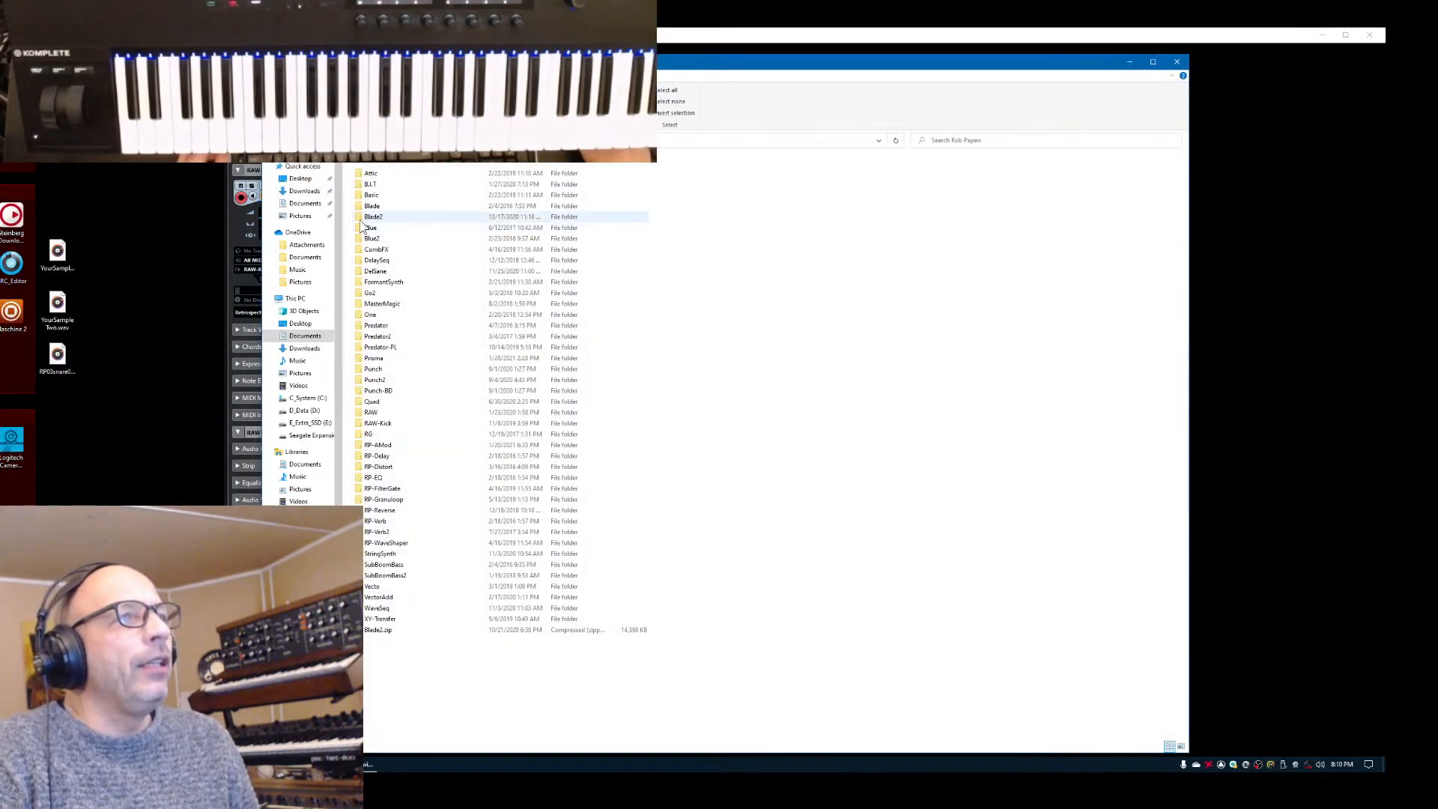
{"action": "double_click", "coordinate": [371, 217]}
{"action": "left_click_drag", "start_coordinate": [622, 61], "coordinate": [7, 72]}
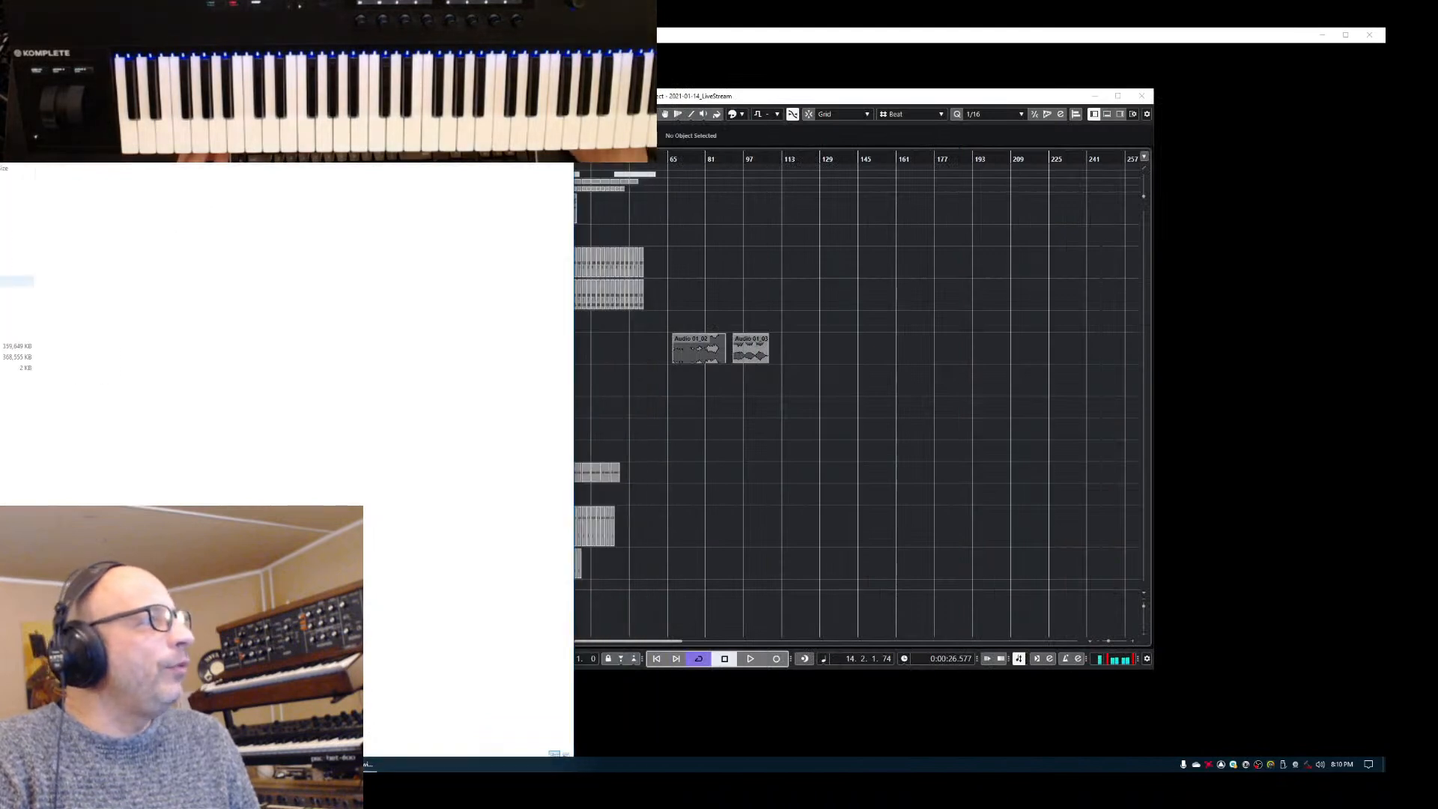
{"action": "key", "text": "alt+Left"}
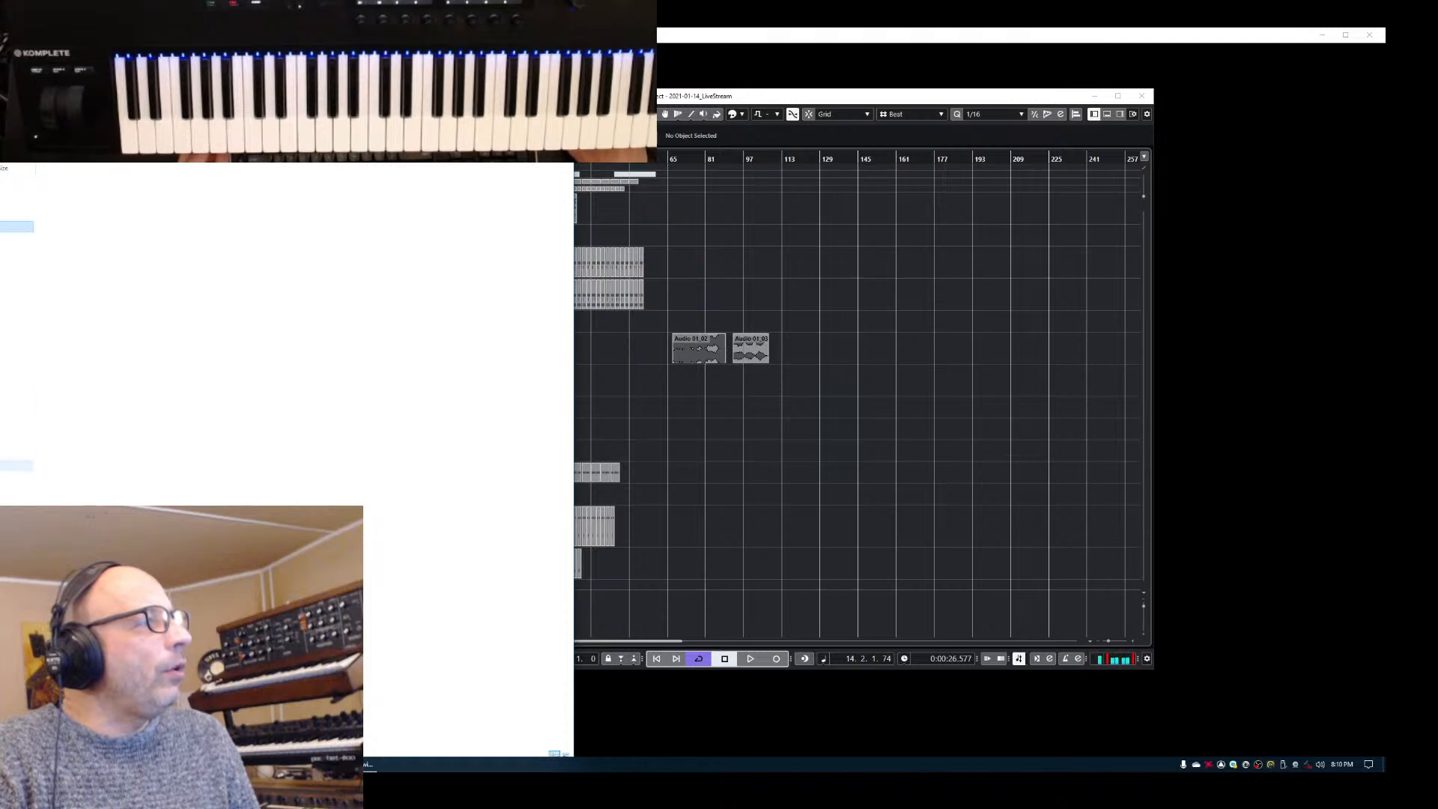
Examine the files in the RAW-Kick folder's first subfolder and bring the RAW-Kick plug-in back into view
{"action": "left_click", "coordinate": [17, 433]}
{"action": "double_click", "coordinate": [16, 433]}
{"action": "double_click", "coordinate": [17, 184]}
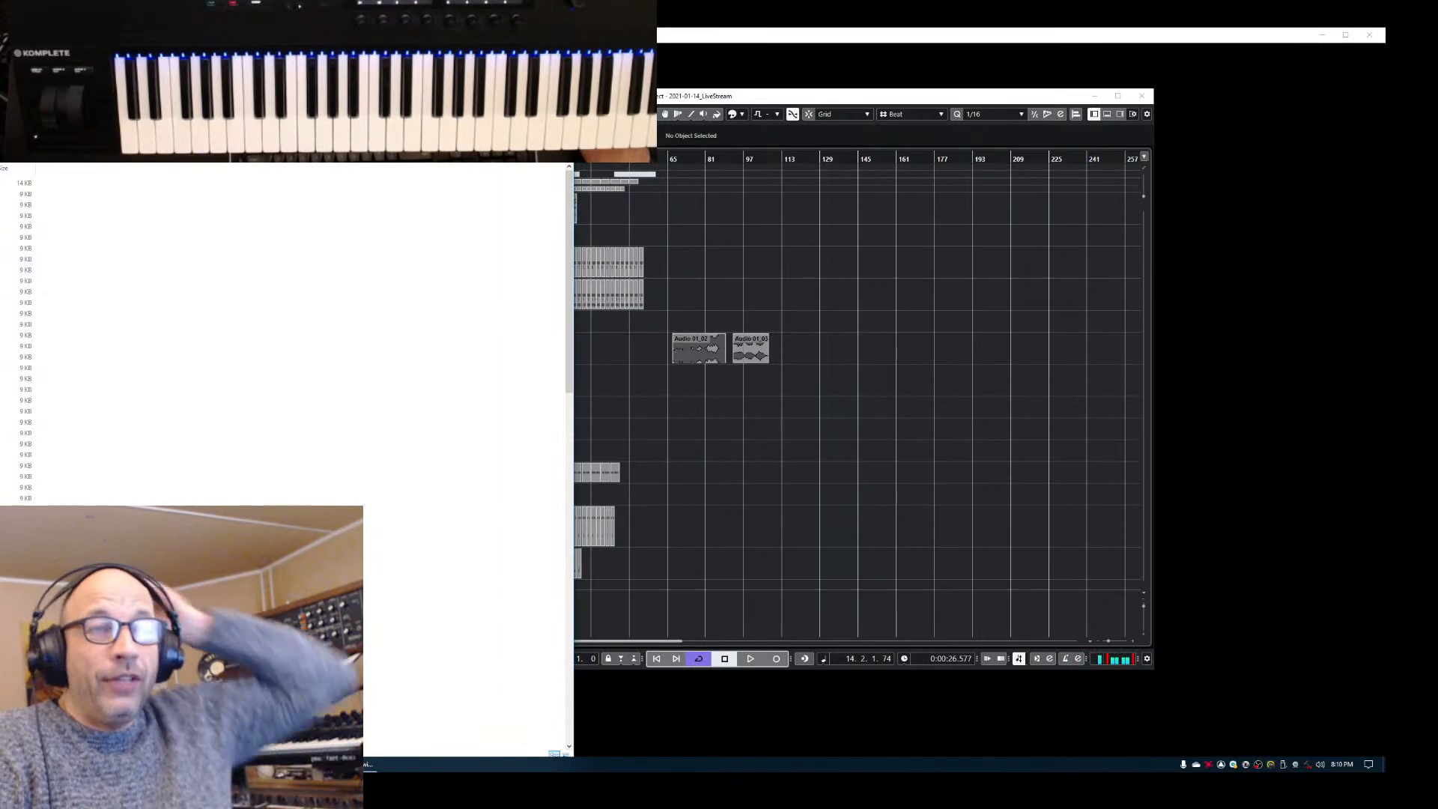
{"action": "left_click", "coordinate": [562, 123]}
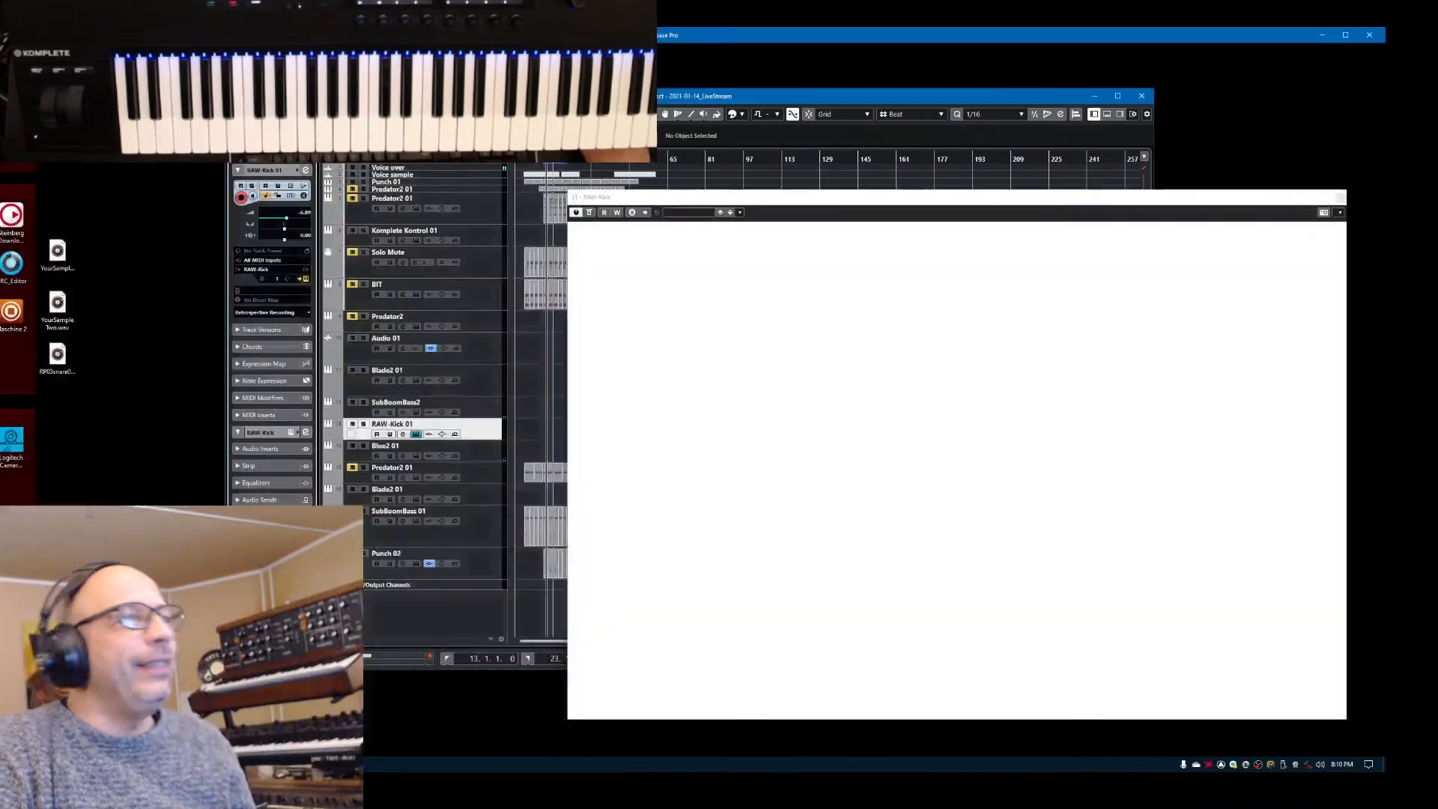
Look at the Frontliner 01 bank in the preset manager, and return to the main screen with the Introduction bank's Default preset
{"action": "left_click", "coordinate": [1107, 256]}
{"action": "left_click", "coordinate": [1105, 254]}
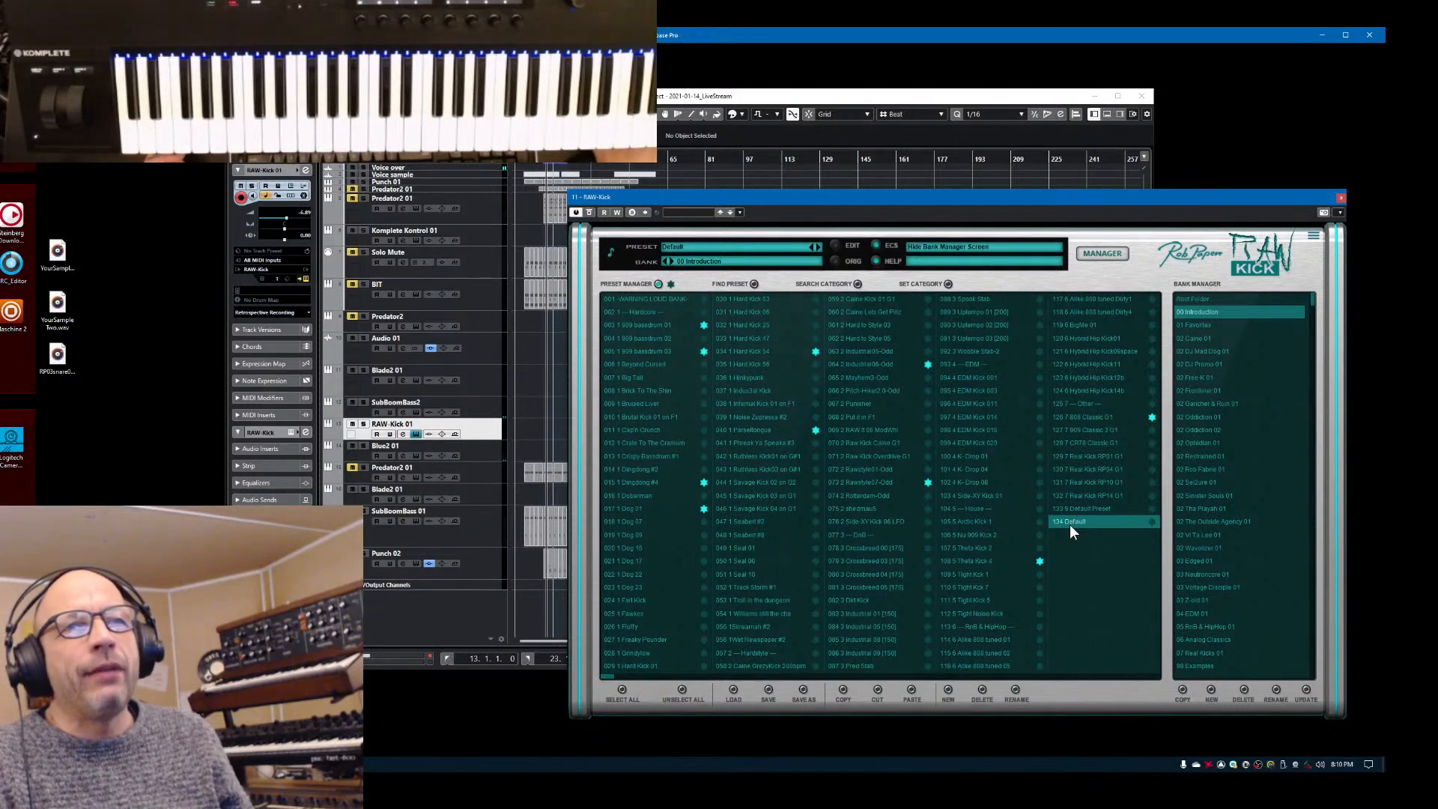
{"action": "left_click", "coordinate": [1197, 391]}
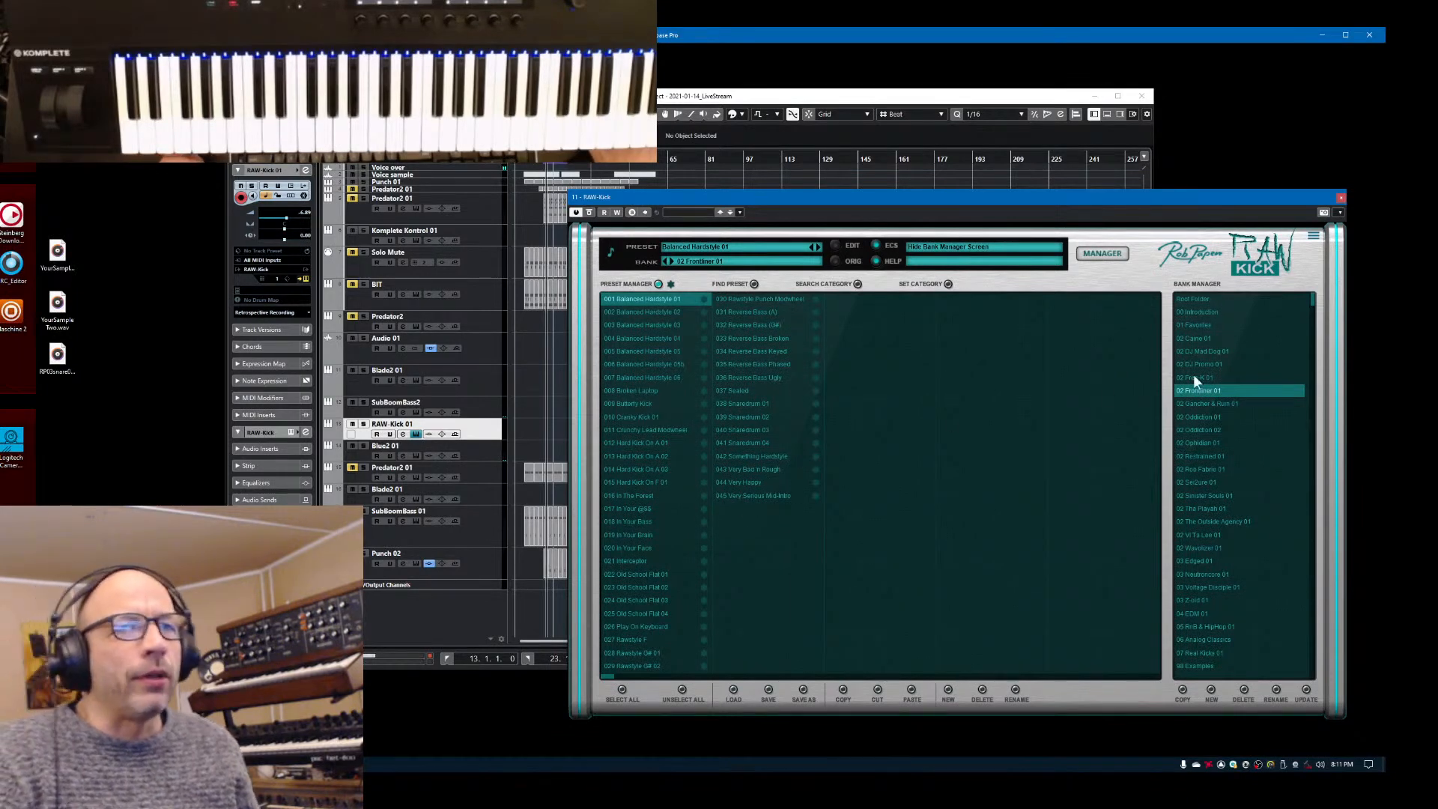
{"action": "left_click", "coordinate": [1195, 312]}
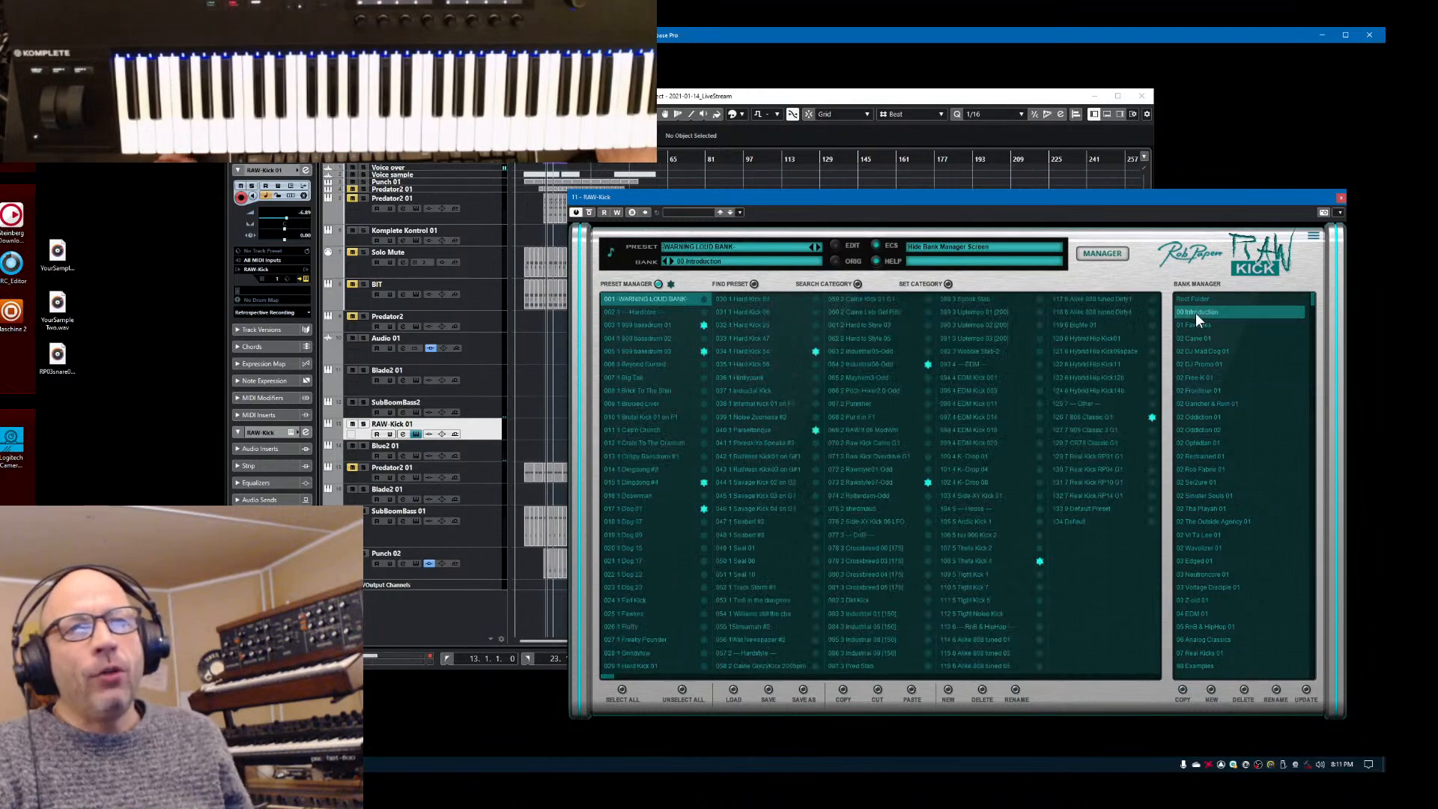
{"action": "left_click", "coordinate": [1103, 255]}
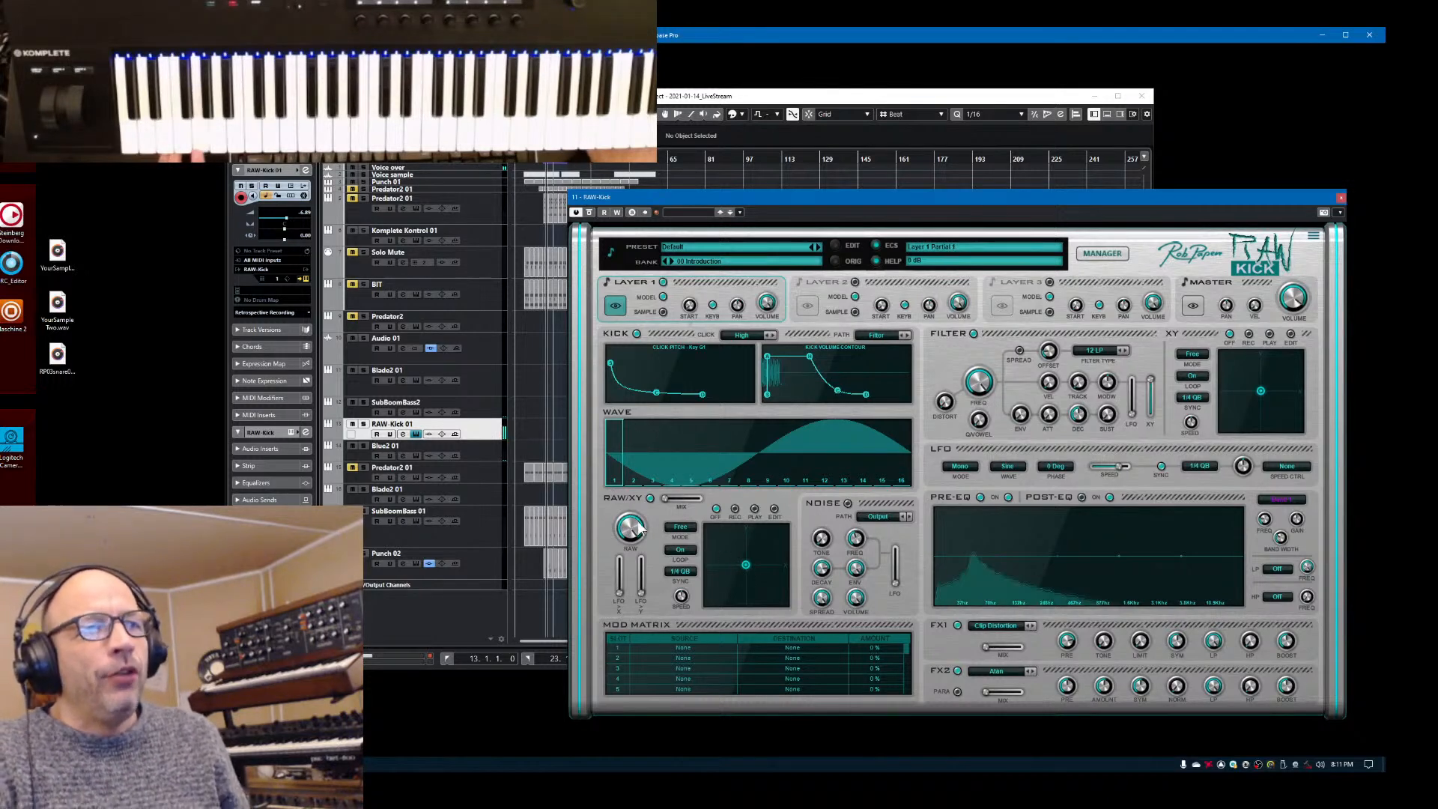
Blend in Layer 1's RAW/XY effect with its XY point moved toward the upper-left corner, modulated by the LFO at 1/2 QB
{"action": "left_click_drag", "start_coordinate": [662, 498], "coordinate": [679, 498]}
{"action": "left_click_drag", "start_coordinate": [745, 565], "coordinate": [723, 547]}
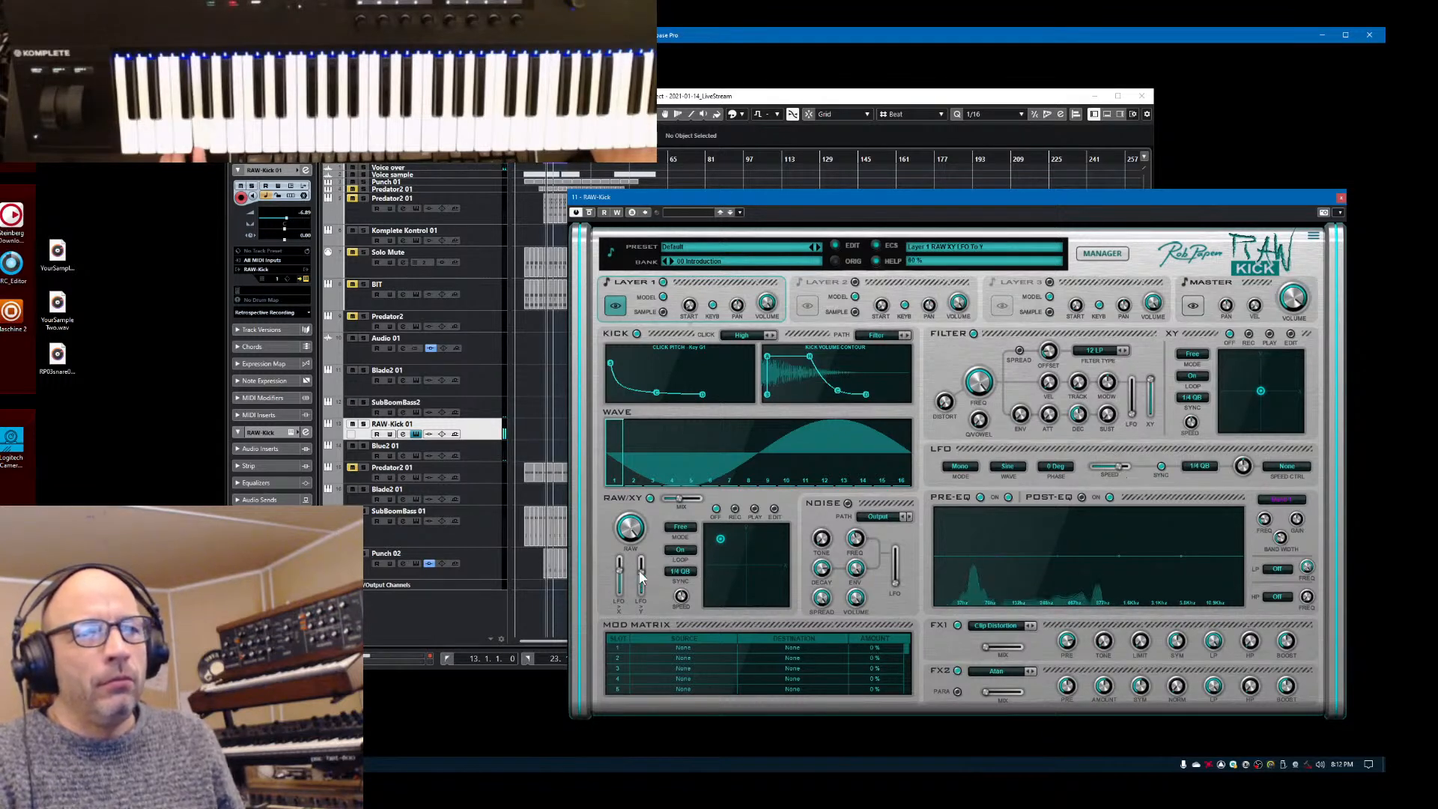
{"action": "left_click_drag", "start_coordinate": [617, 568], "coordinate": [622, 579]}
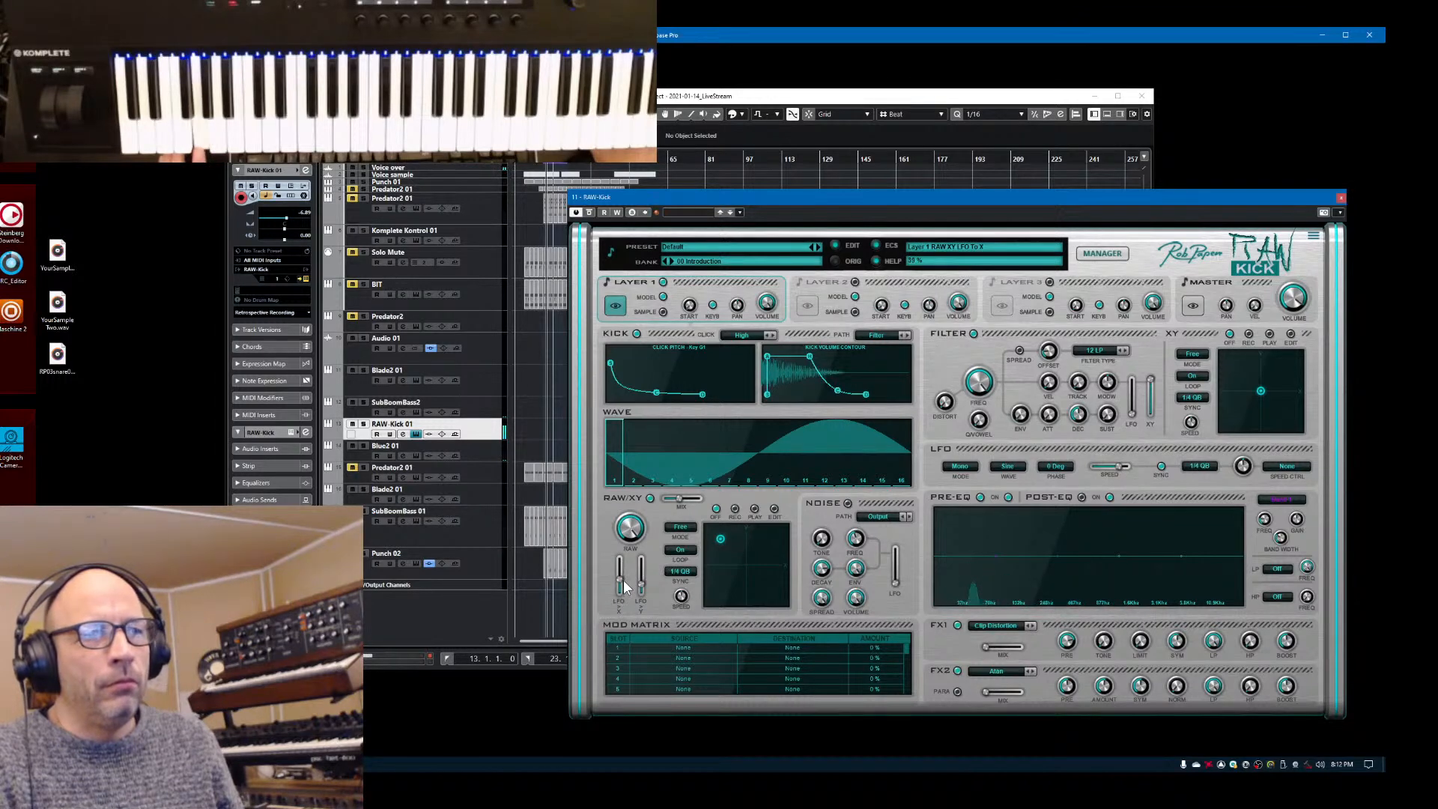
{"action": "mouse_move", "coordinate": [1117, 465]}
{"action": "left_mouse_down"}
{"action": "mouse_move", "coordinate": [1102, 470]}
{"action": "mouse_move", "coordinate": [1117, 472]}
{"action": "left_mouse_up"}
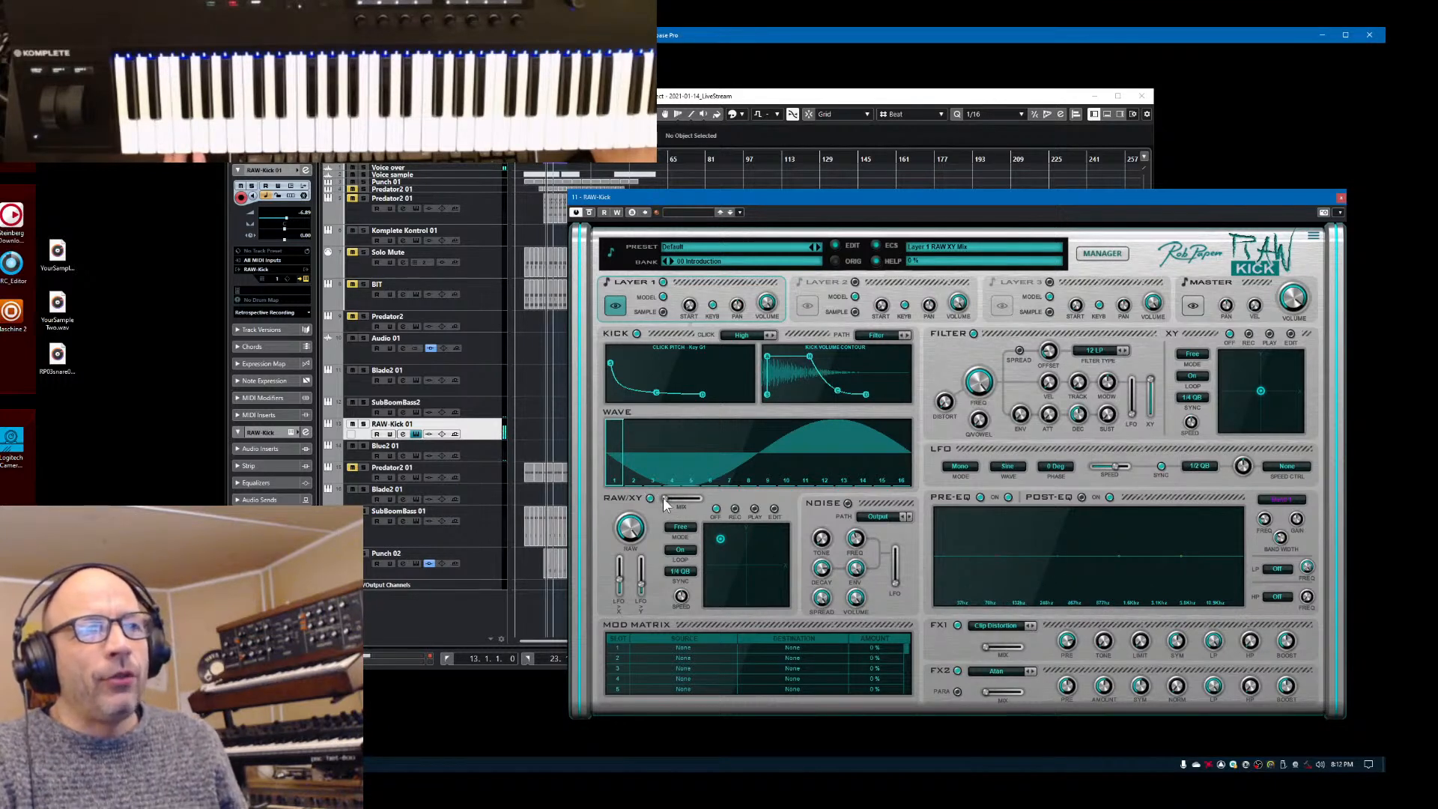
Sweep Layer 1's RAW/XY mix up to 100 % and back down to its minimum
{"action": "left_click_drag", "start_coordinate": [663, 498], "coordinate": [693, 512]}
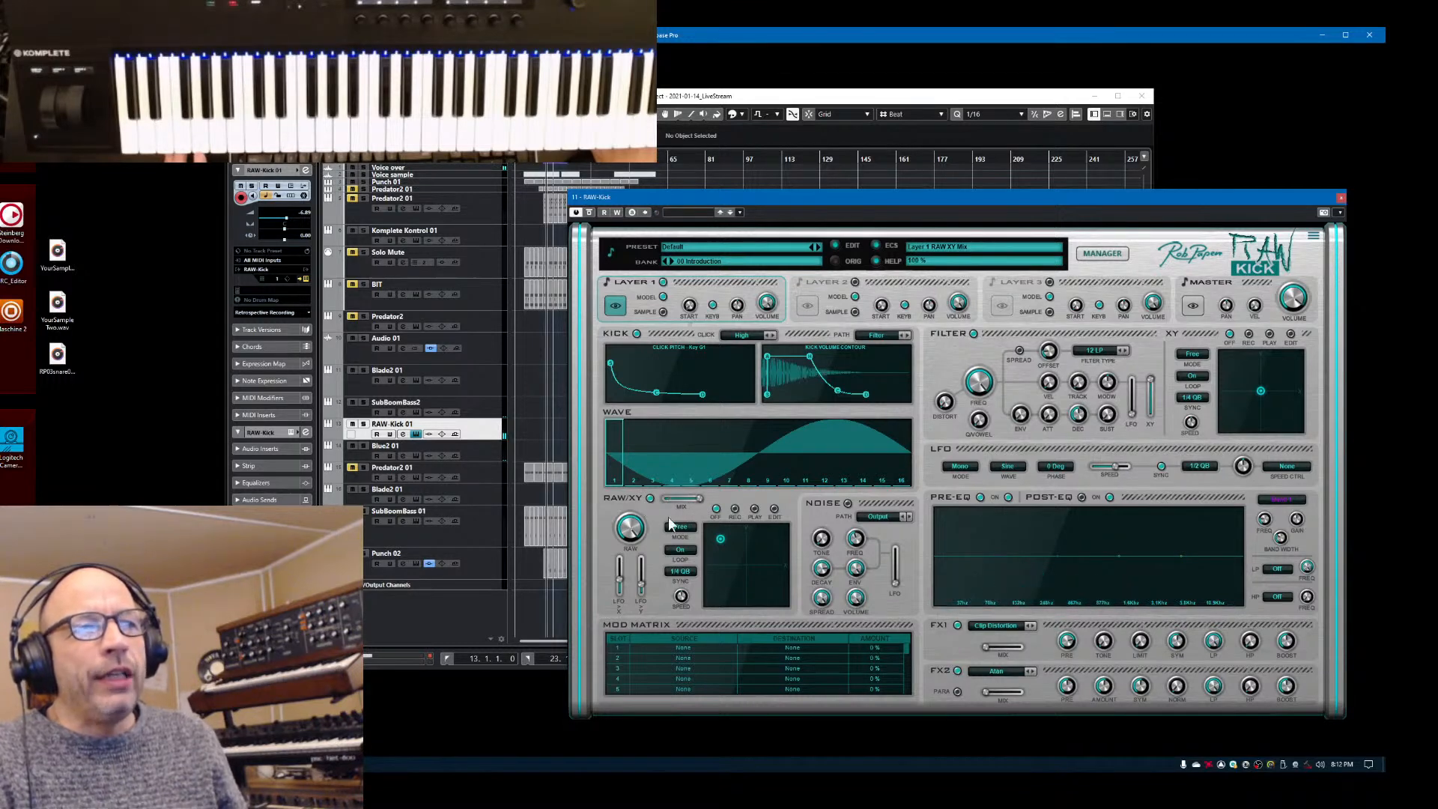
{"action": "left_click_drag", "start_coordinate": [650, 573], "coordinate": [662, 496]}
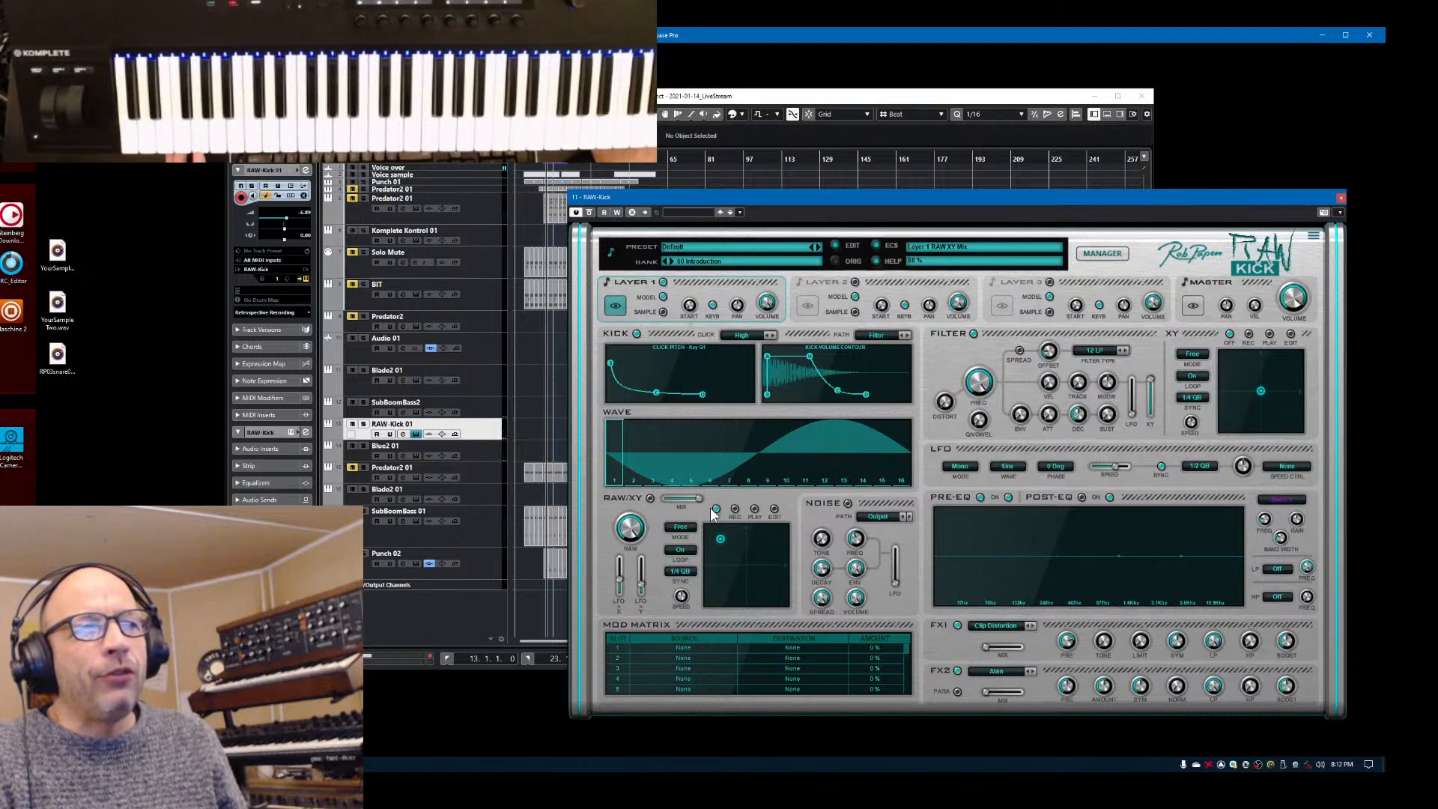
{"action": "mouse_move", "coordinate": [665, 498]}
{"action": "left_mouse_down"}
{"action": "mouse_move", "coordinate": [681, 504]}
{"action": "mouse_move", "coordinate": [650, 502]}
{"action": "left_mouse_up"}
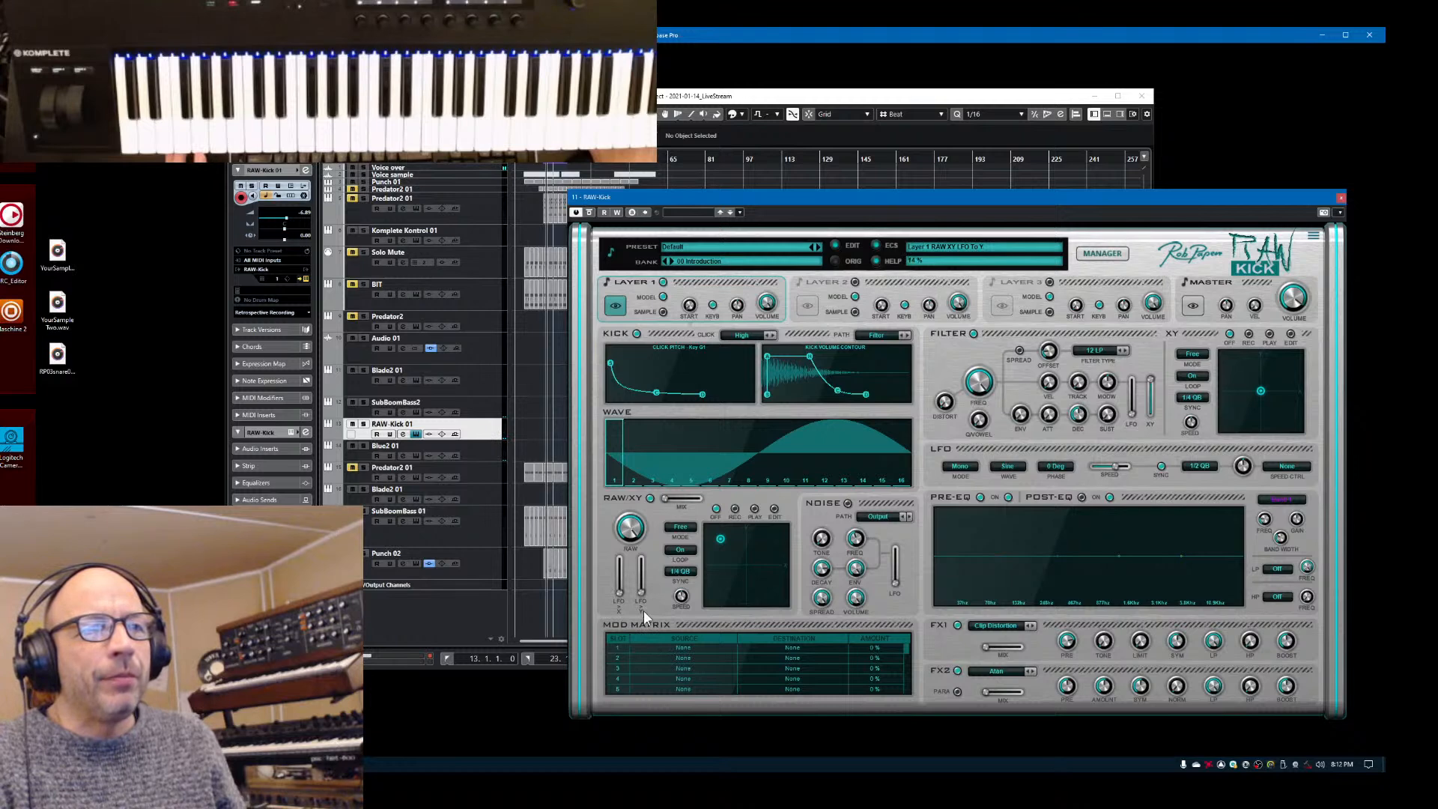
Record a freehand movement on Layer 1's RAW/XY pad, play it back, and raise the RAW/XY mix
{"action": "left_click", "coordinate": [735, 509]}
{"action": "mouse_move", "coordinate": [718, 538]}
{"action": "left_mouse_down"}
{"action": "mouse_move", "coordinate": [754, 585]}
{"action": "mouse_move", "coordinate": [755, 546]}
{"action": "mouse_move", "coordinate": [734, 560]}
{"action": "left_mouse_up"}
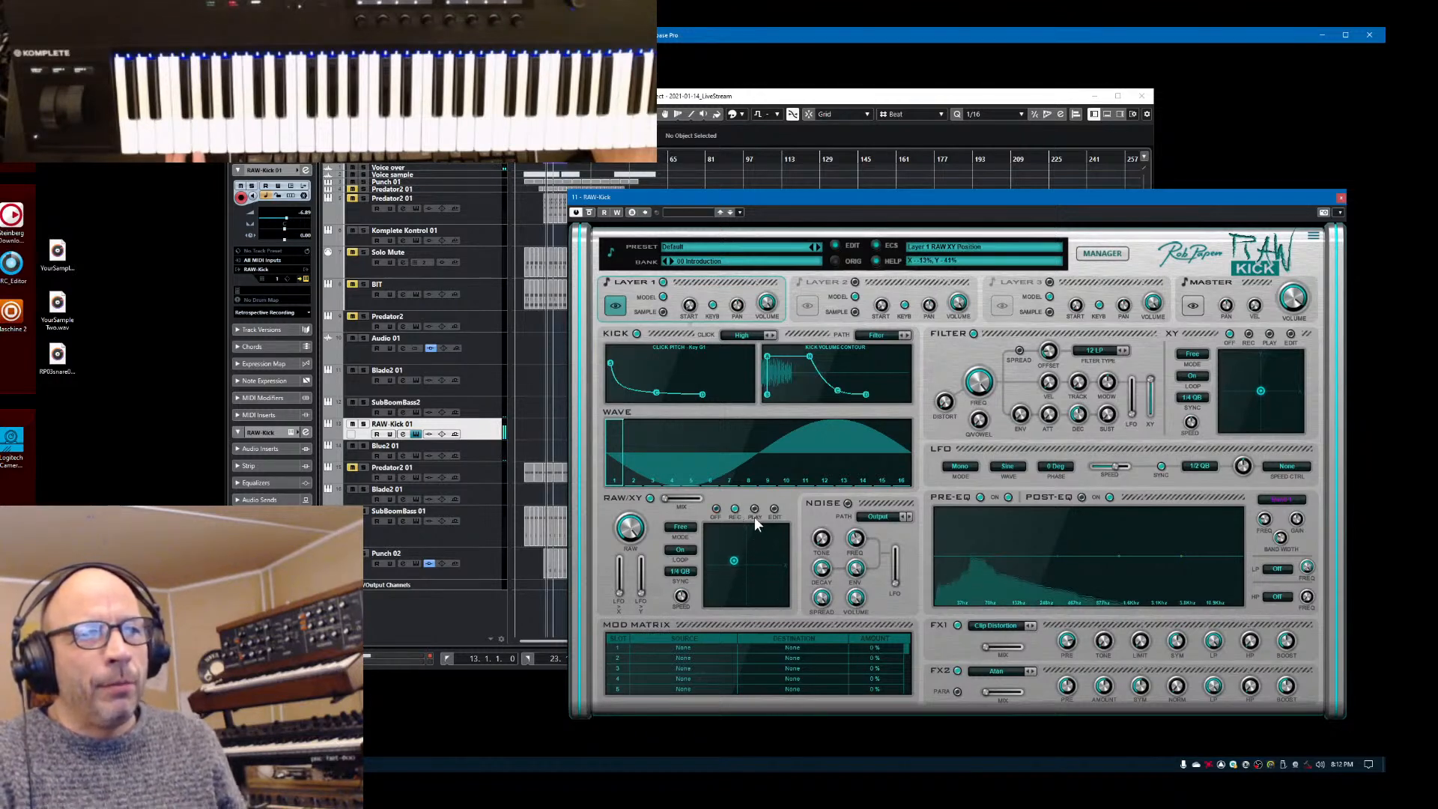
{"action": "left_click", "coordinate": [753, 510]}
{"action": "left_click_drag", "start_coordinate": [667, 497], "coordinate": [698, 502]}
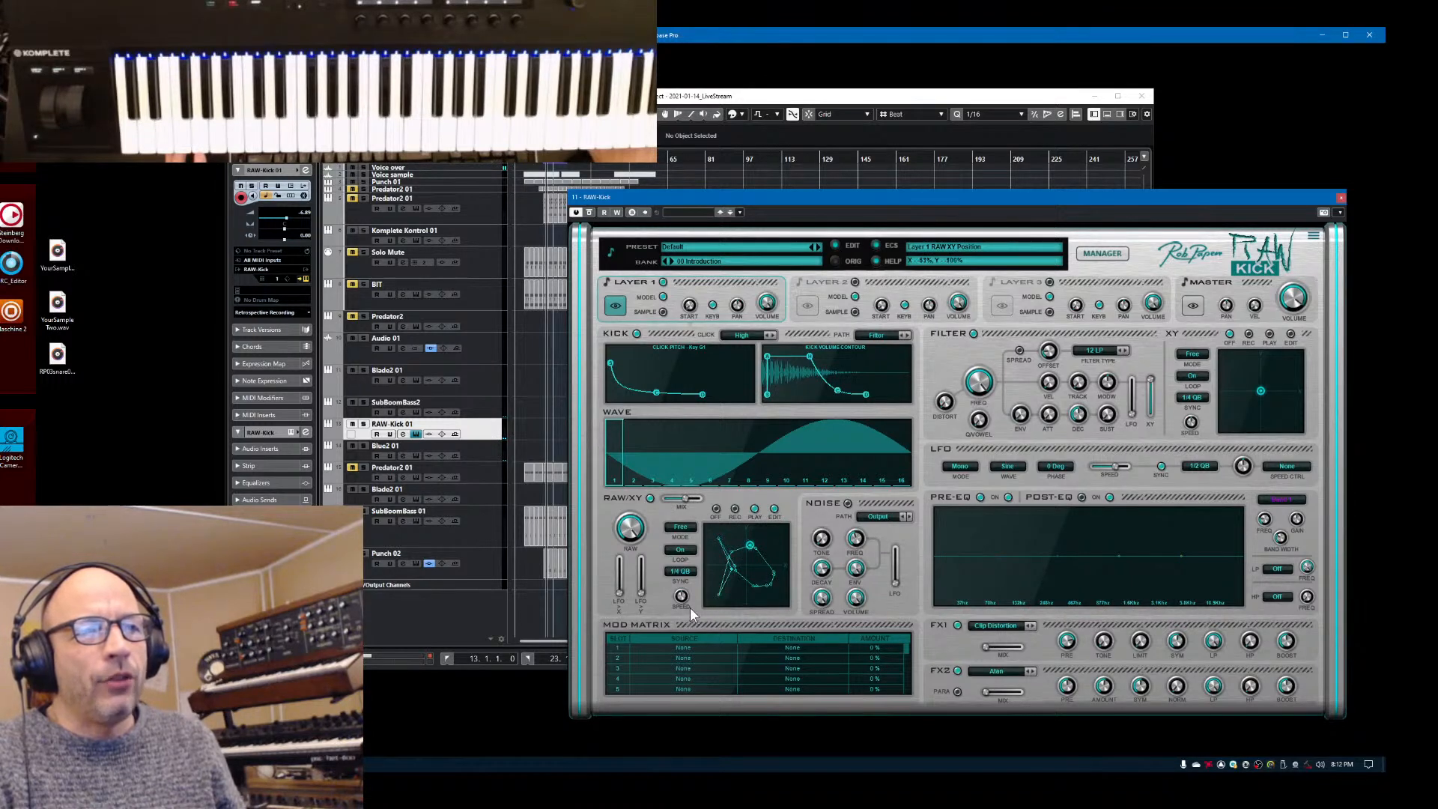
Sync the RAW/XY movement to 1/1 QB and set its play mode to Mono with looping off
{"action": "left_click", "coordinate": [676, 569]}
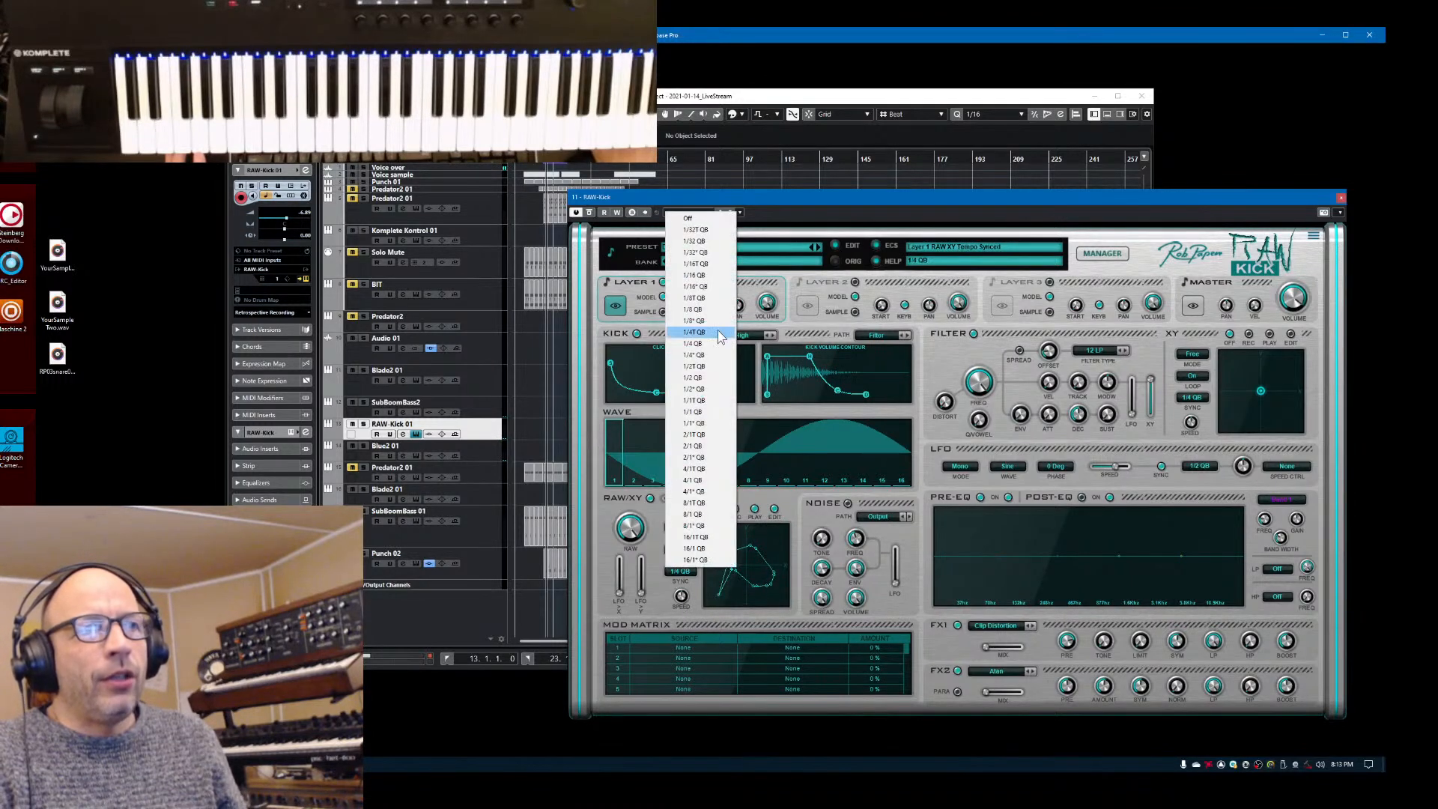
{"action": "left_click", "coordinate": [690, 412]}
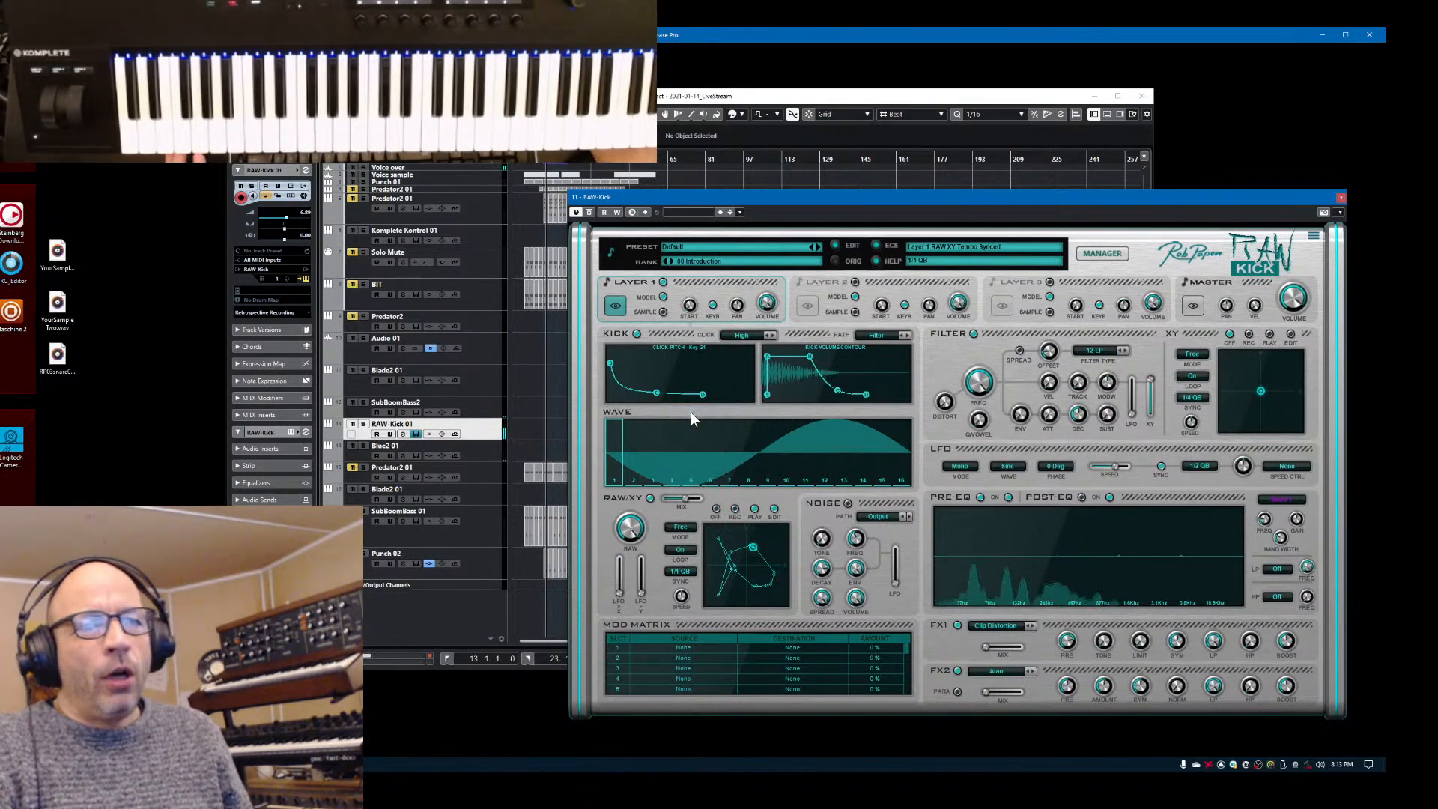
{"action": "left_click", "coordinate": [684, 529]}
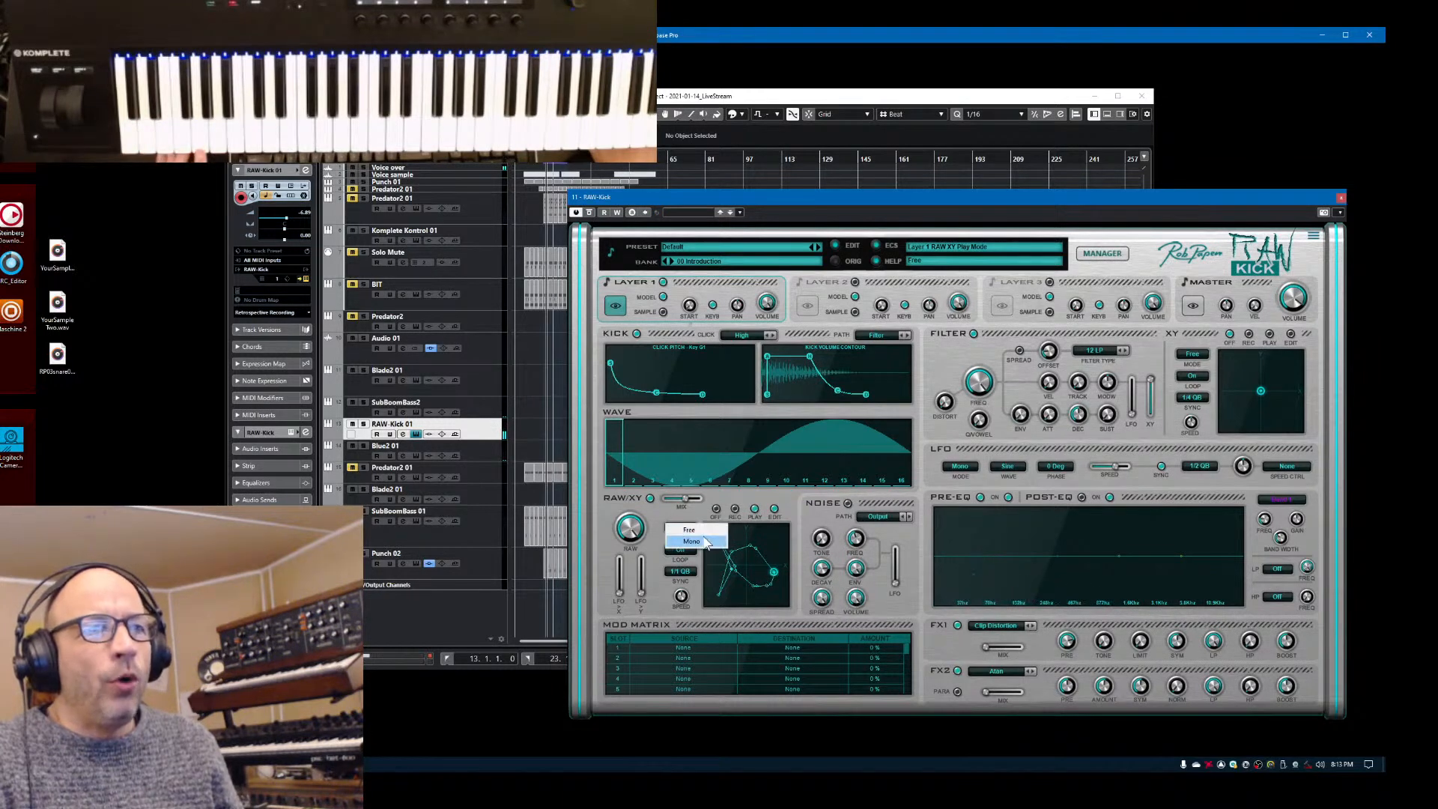
{"action": "left_click", "coordinate": [703, 542]}
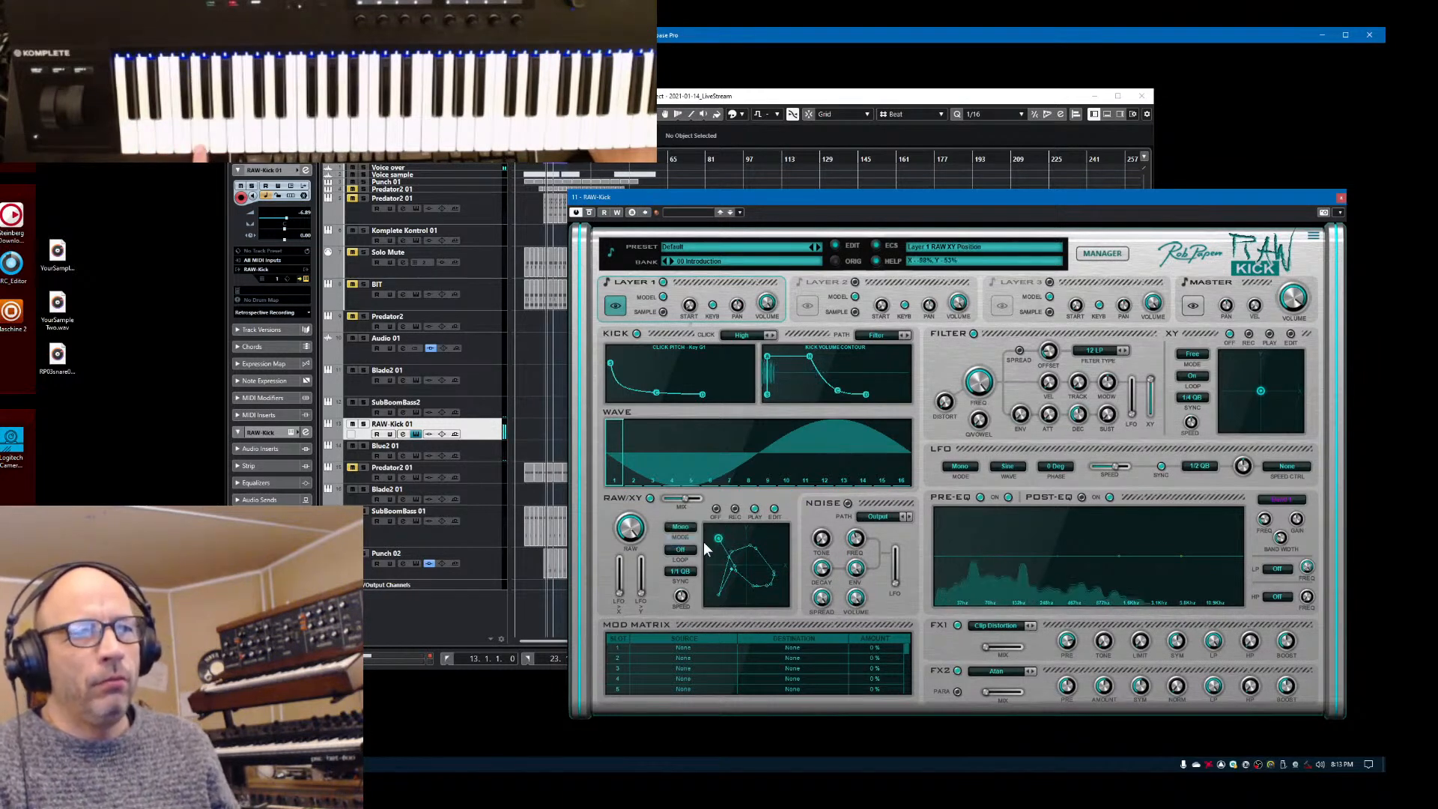
Turn the RAW/XY mix fully down, and play a movement on the filter's XY pad synced to 1/1 QB
{"action": "left_click_drag", "start_coordinate": [686, 500], "coordinate": [629, 500]}
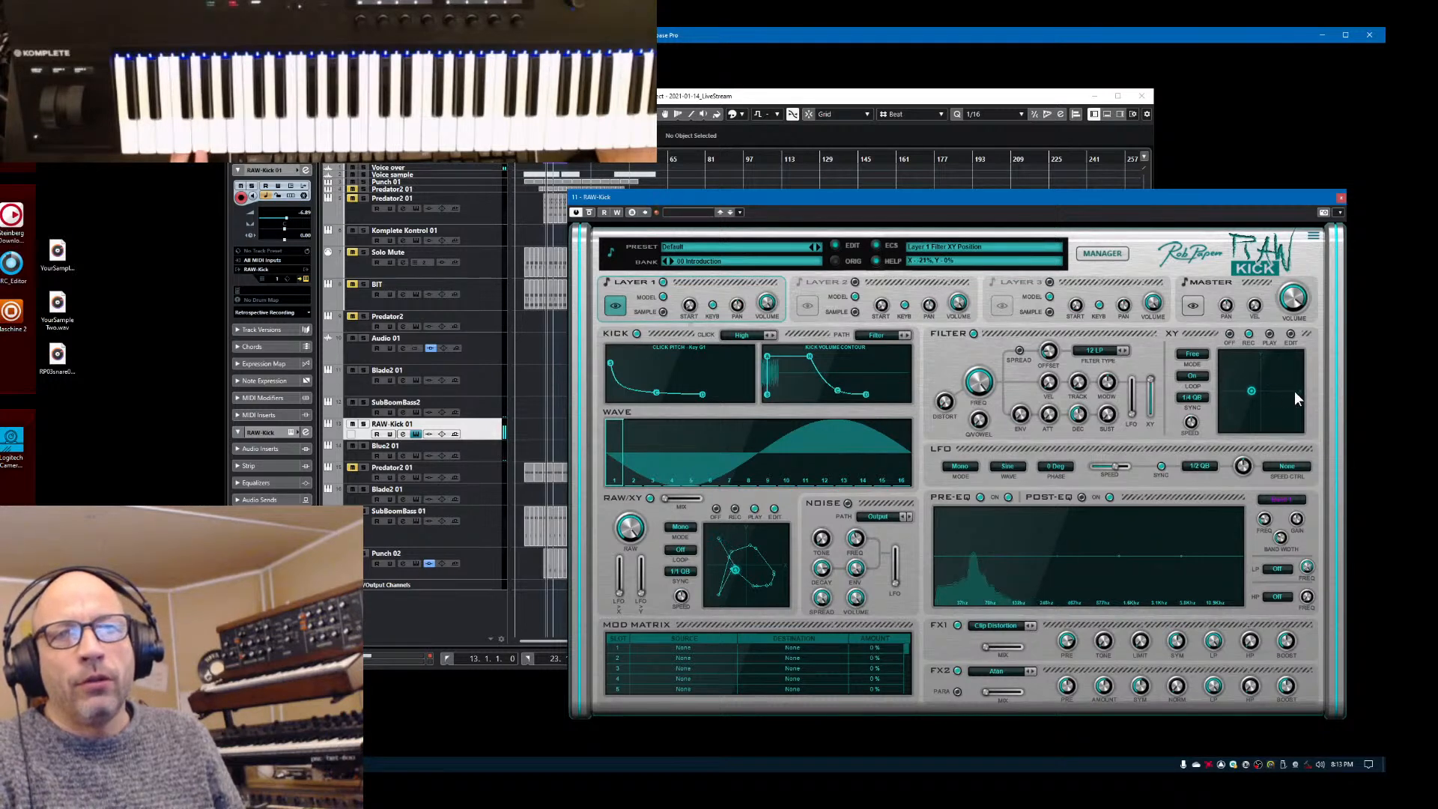
{"action": "left_click", "coordinate": [1269, 337]}
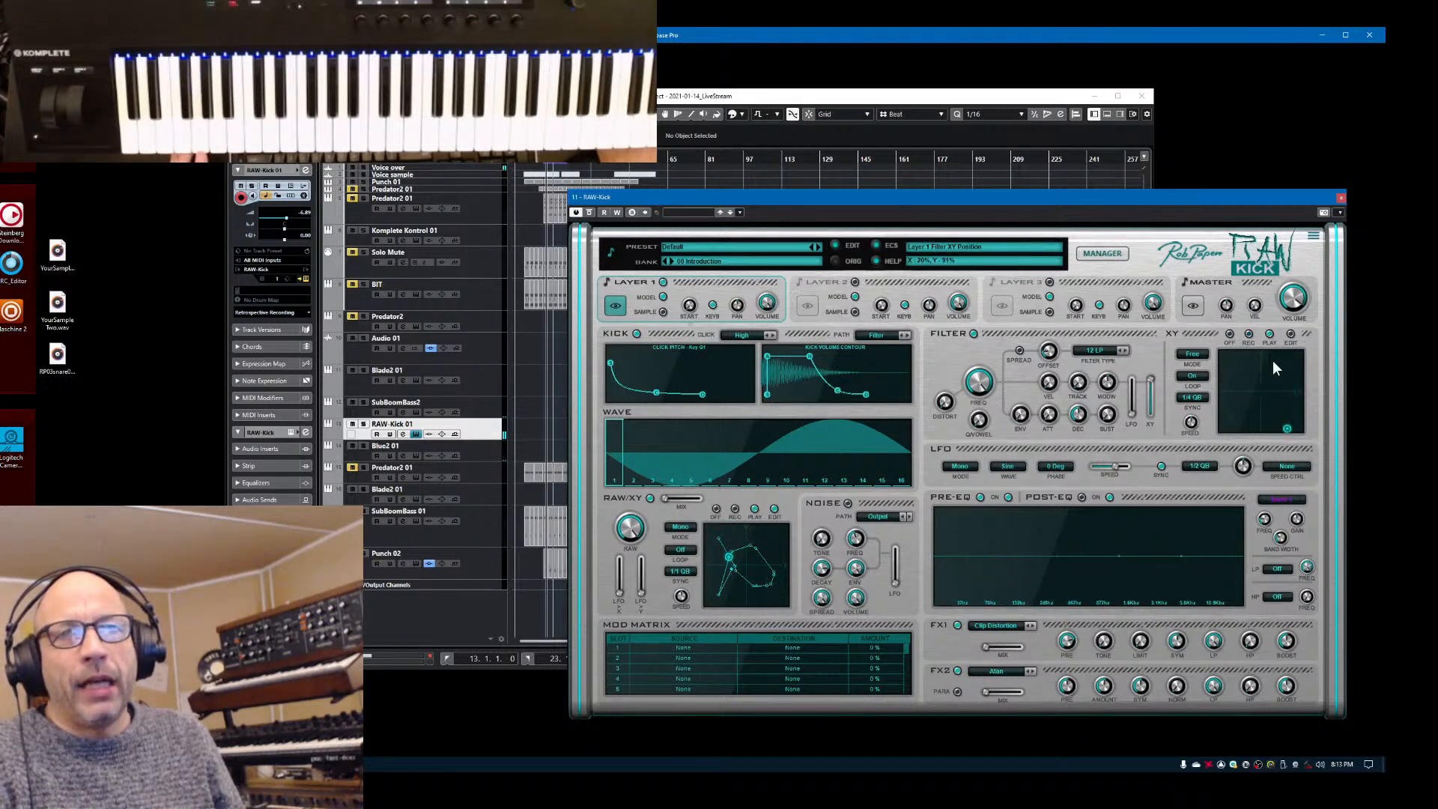
{"action": "left_click", "coordinate": [1202, 398]}
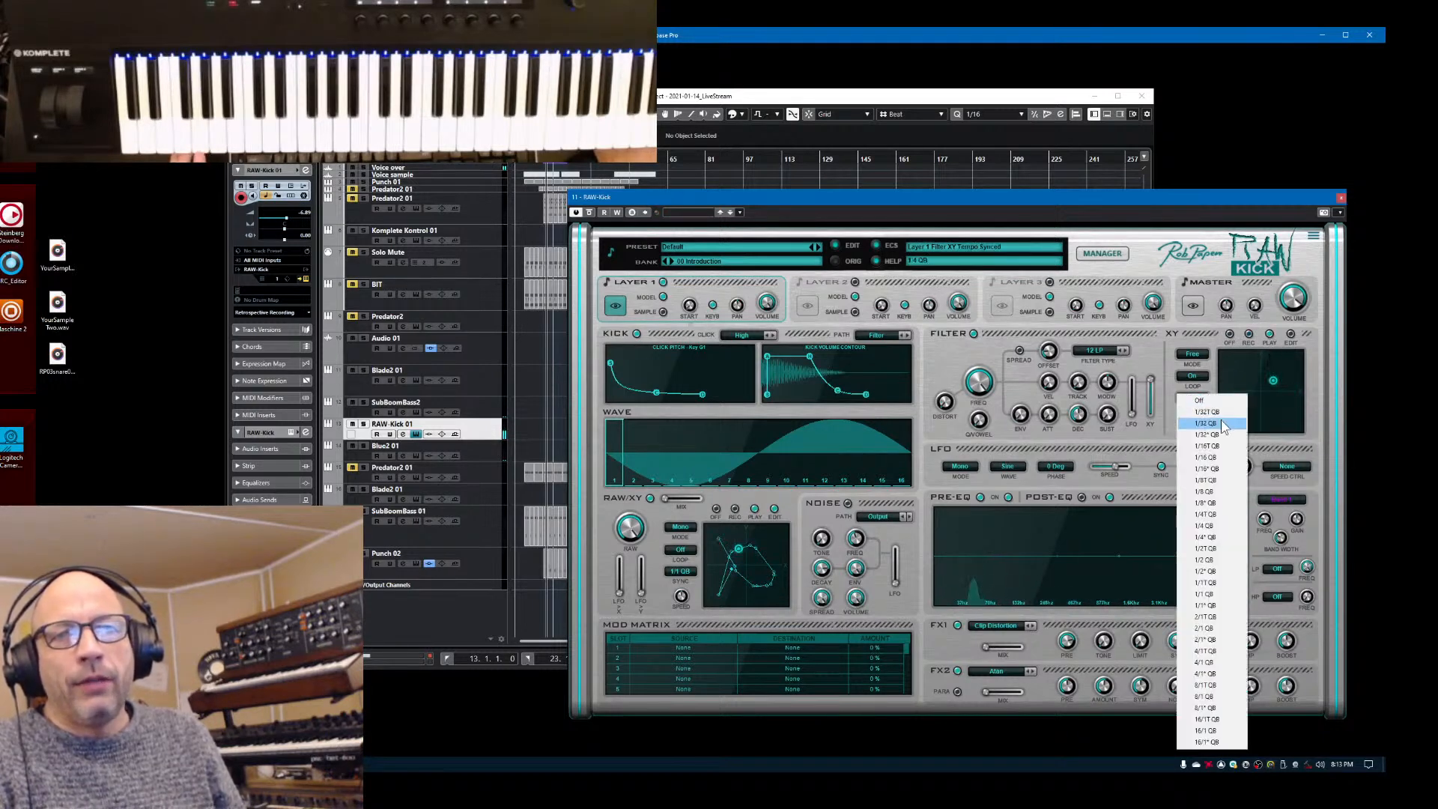
{"action": "left_click", "coordinate": [1203, 595]}
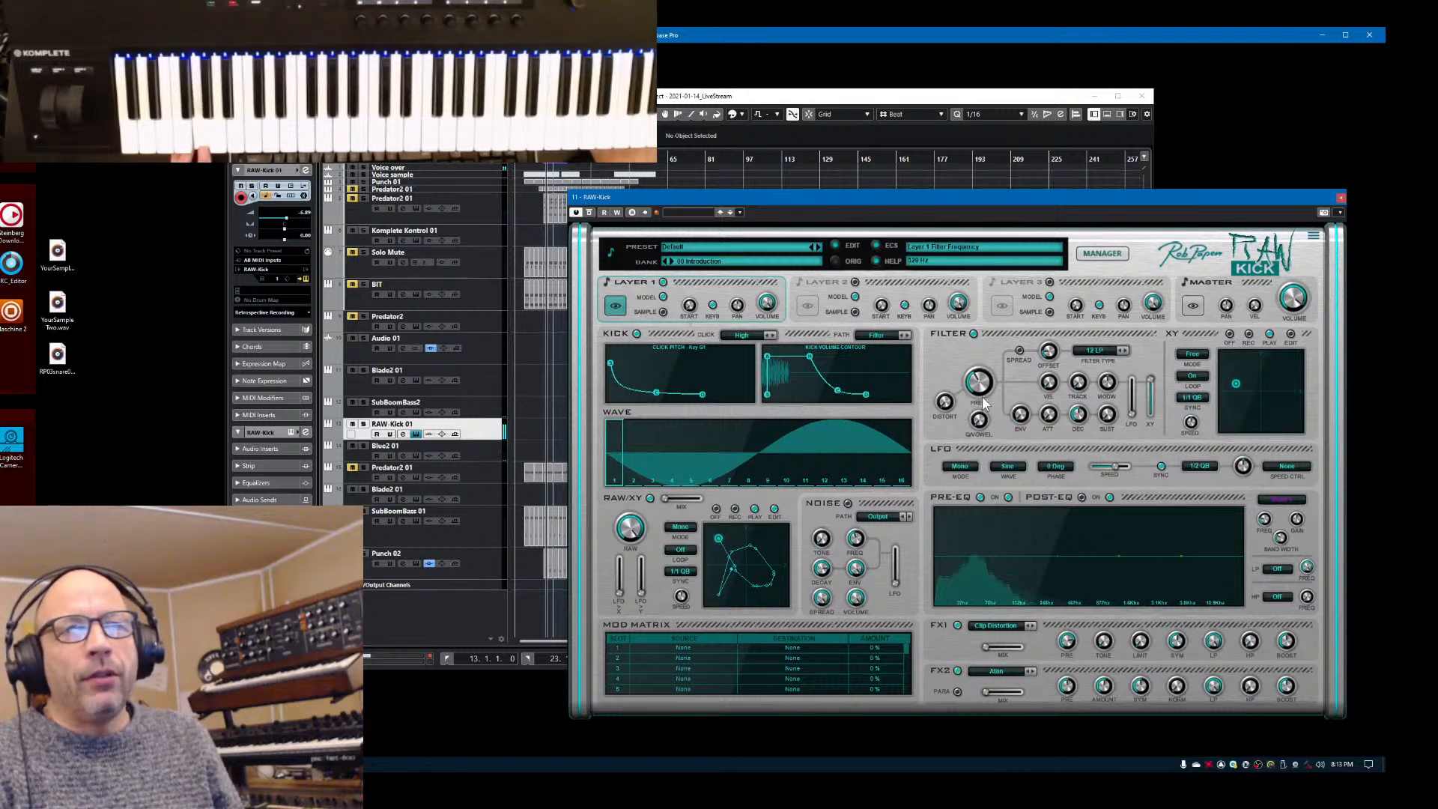
Adjust Layer 1's filter frequency, raise the RAW/XY mix partway, and reposition the point on the filter's XY pad
{"action": "left_click_drag", "start_coordinate": [982, 420], "coordinate": [985, 388]}
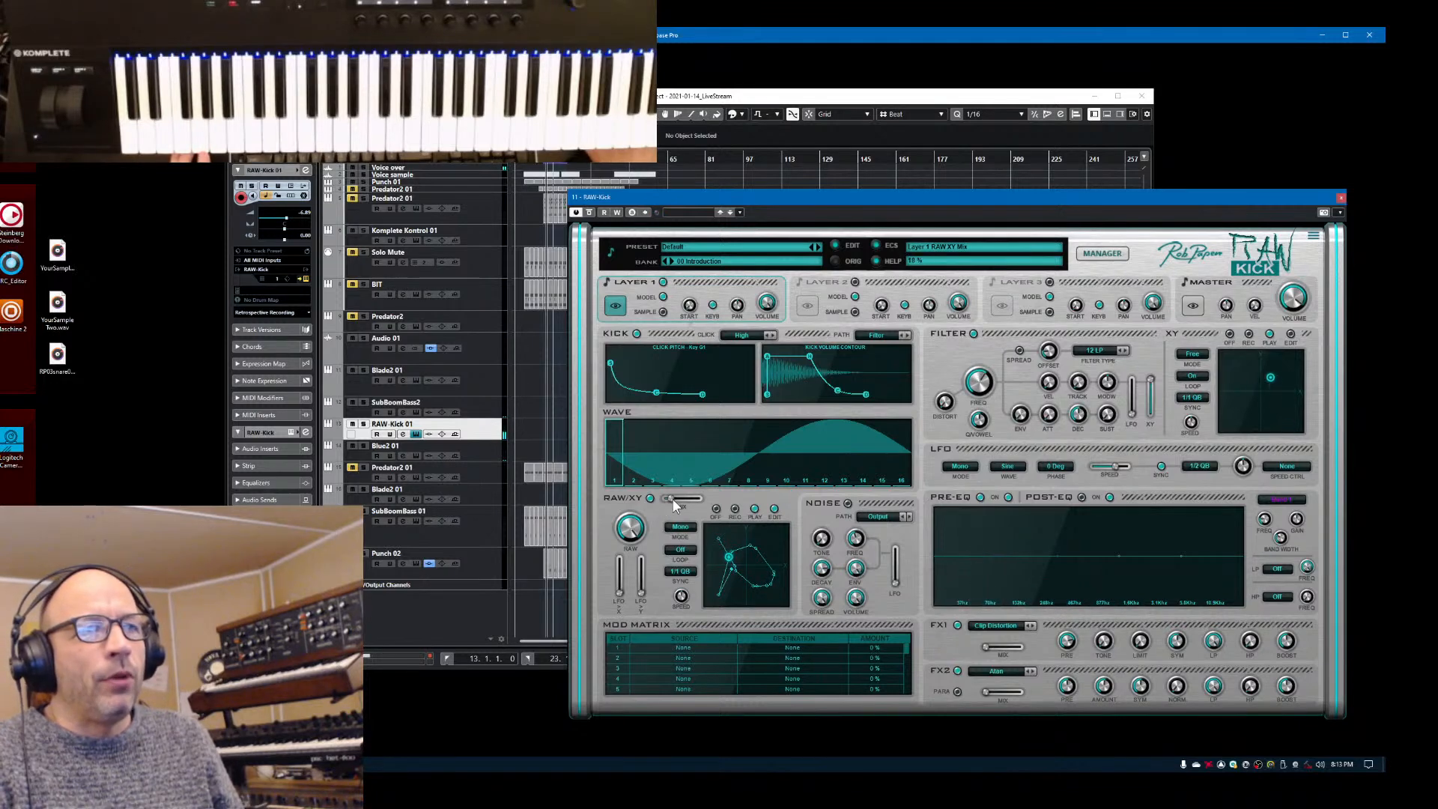
{"action": "left_click_drag", "start_coordinate": [671, 497], "coordinate": [677, 501]}
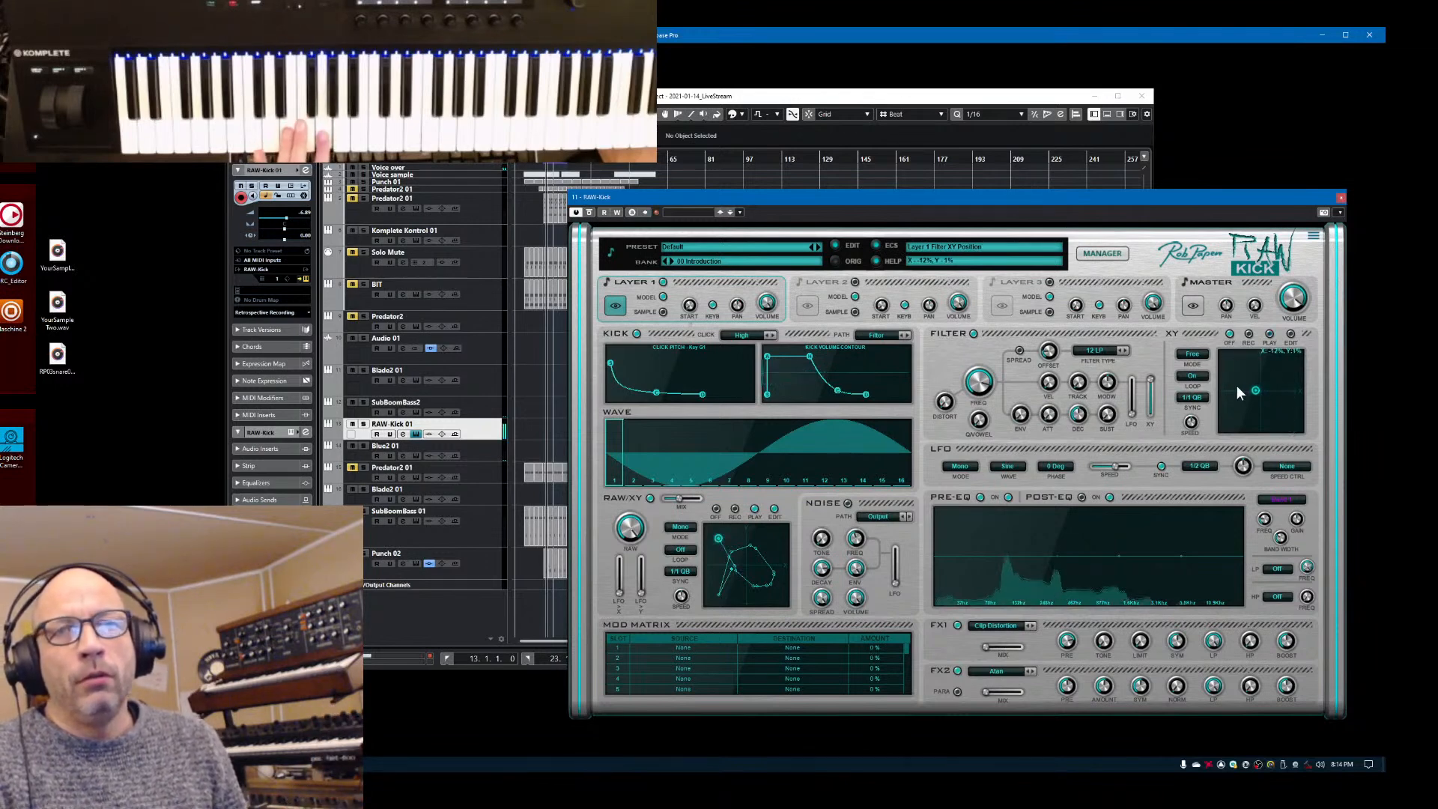
{"action": "left_click_drag", "start_coordinate": [1288, 373], "coordinate": [1241, 388]}
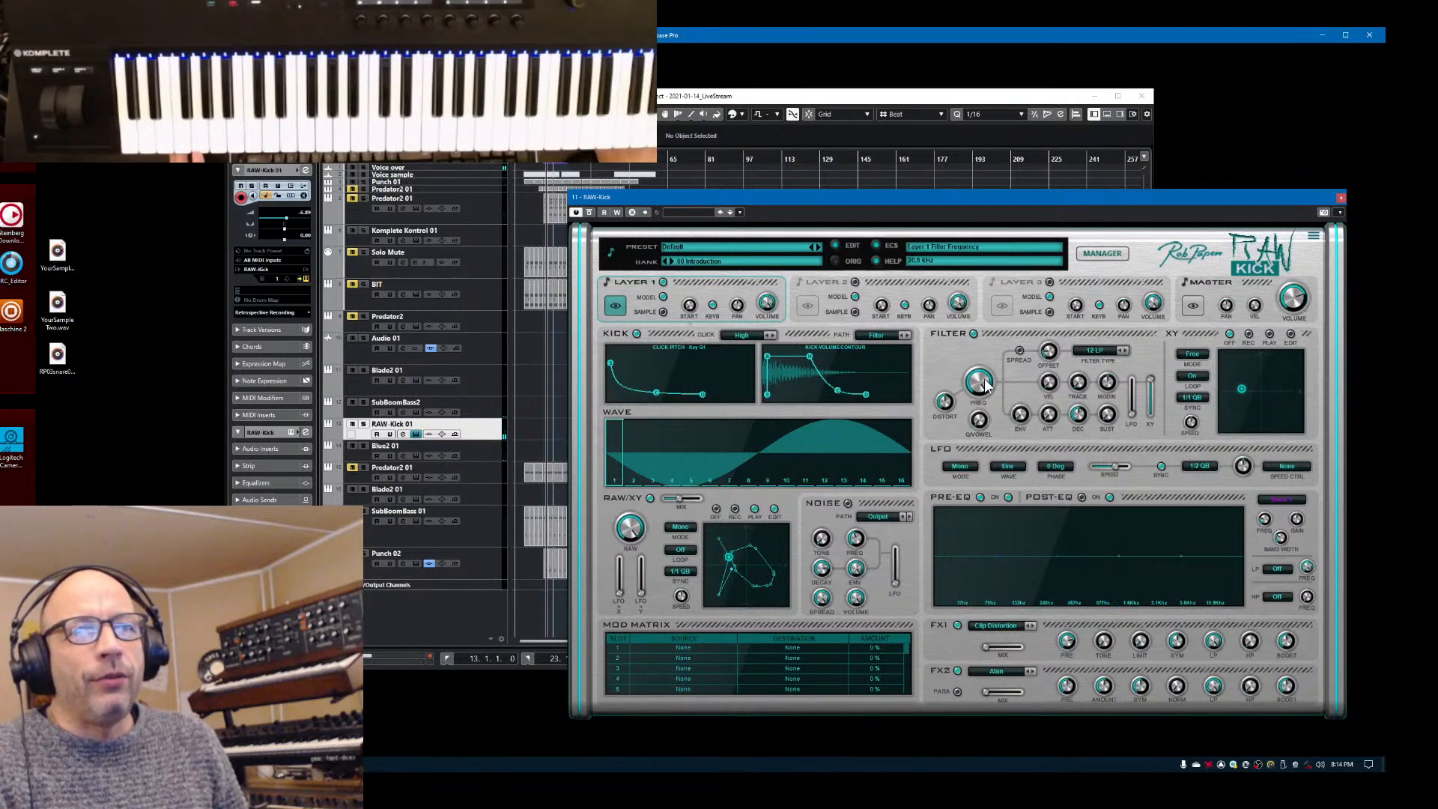
Rebalance the main volume while adding filter distortion, and raise the FX1 Clip Distortion mix
{"action": "left_click_drag", "start_coordinate": [1294, 301], "coordinate": [1292, 318]}
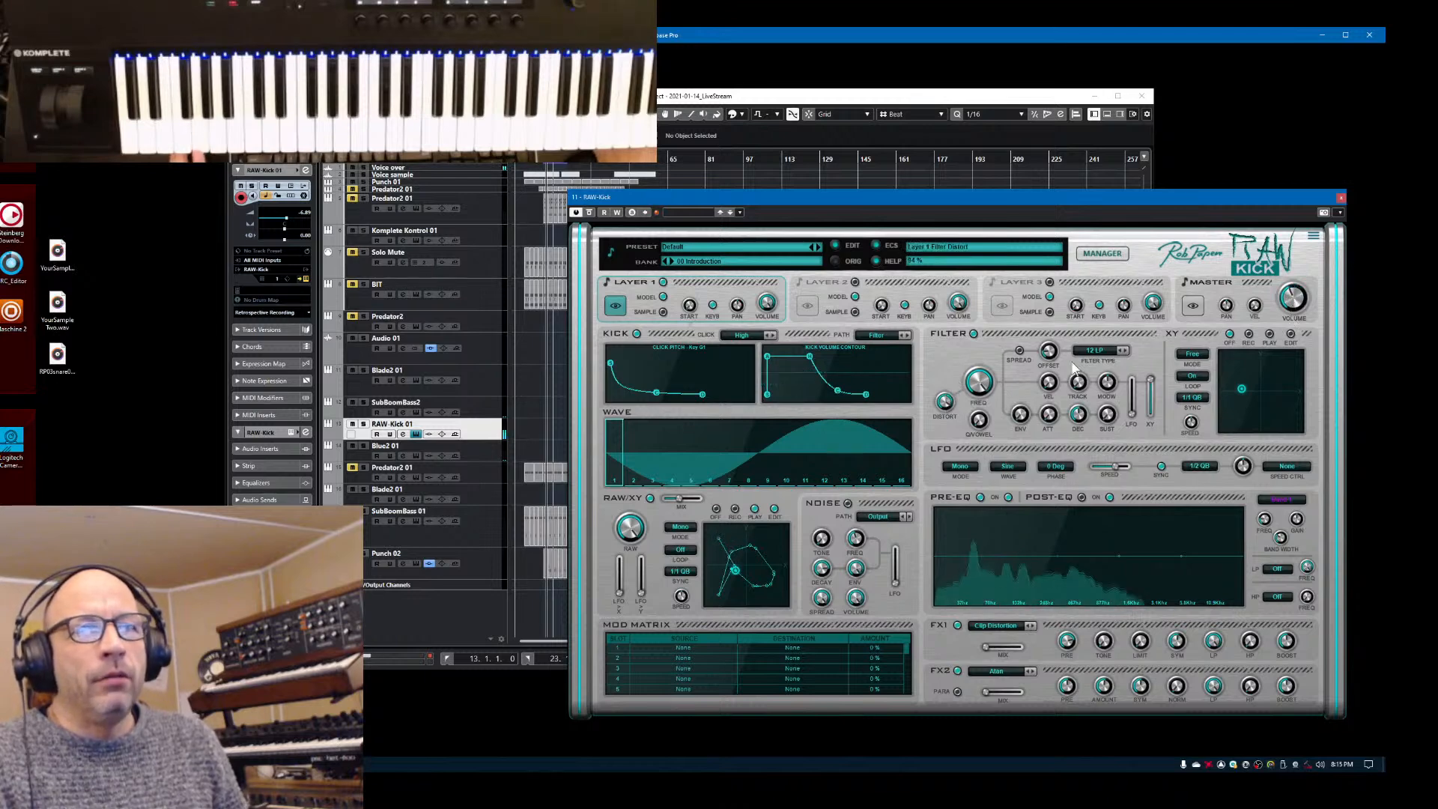
{"action": "left_click_drag", "start_coordinate": [1298, 295], "coordinate": [1298, 284]}
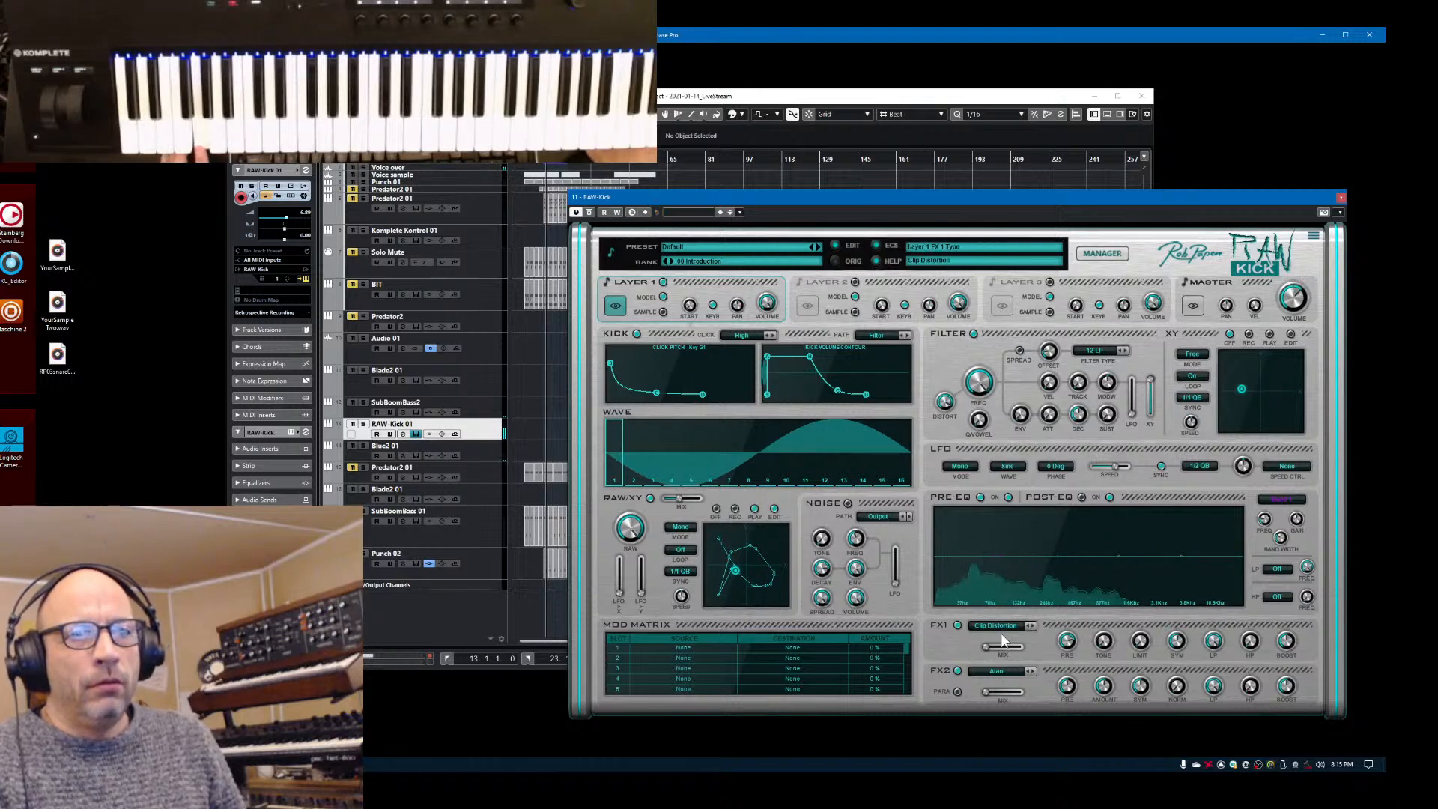
{"action": "left_click_drag", "start_coordinate": [991, 644], "coordinate": [999, 649]}
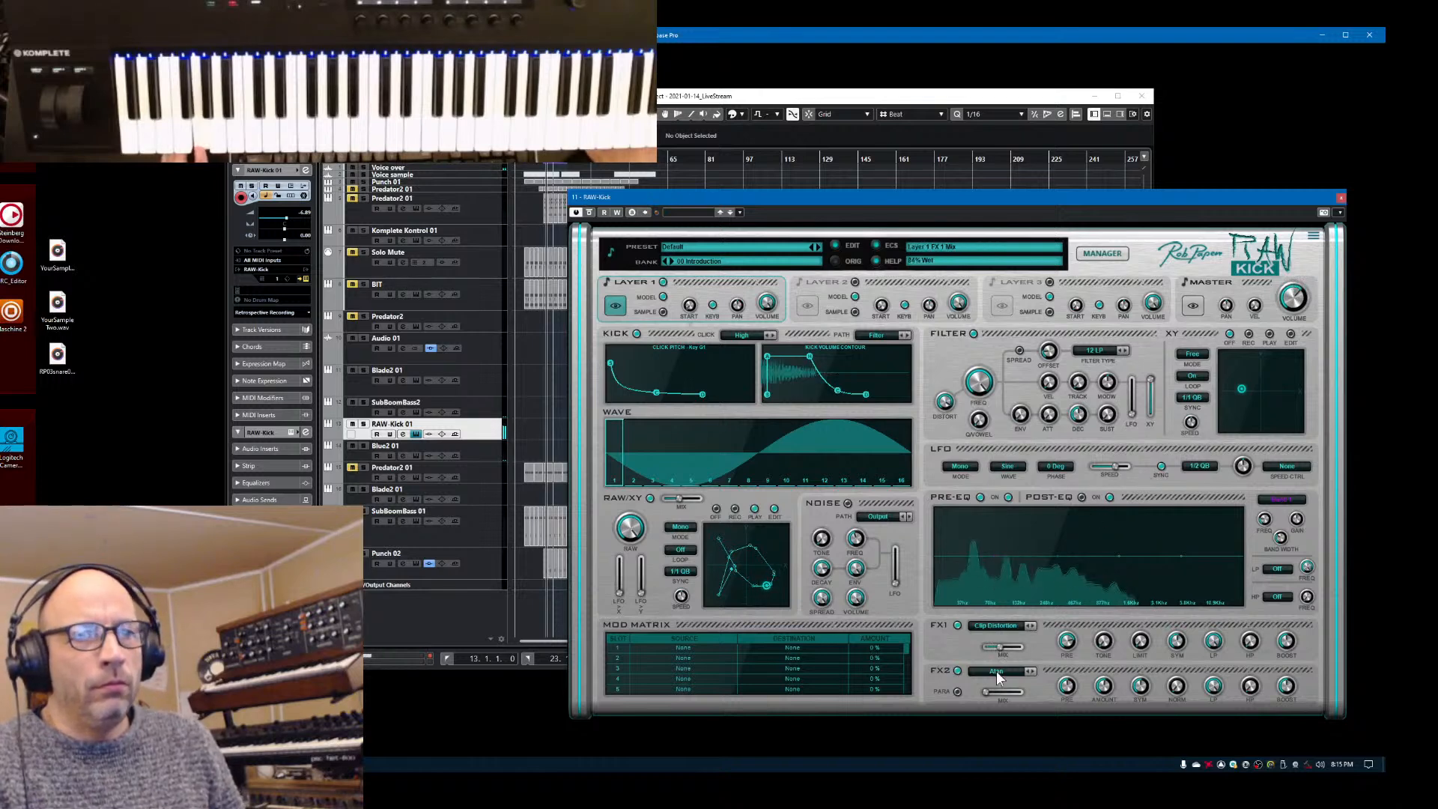
Draw rising levels for harmonics 6 to 8 in Layer 1's wave display, and reopen the preset manager
{"action": "left_click_drag", "start_coordinate": [708, 488], "coordinate": [743, 433]}
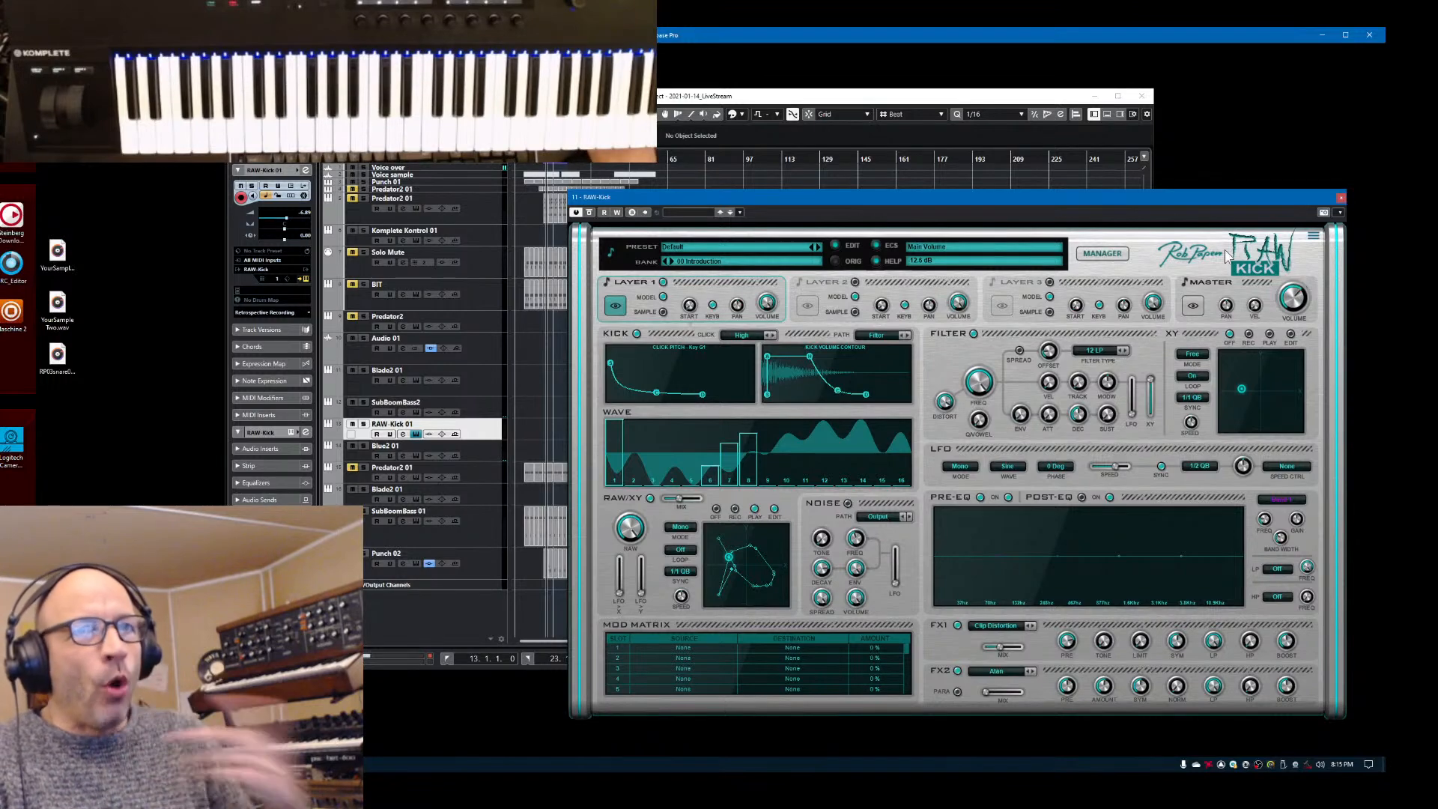
{"action": "left_click", "coordinate": [1099, 259]}
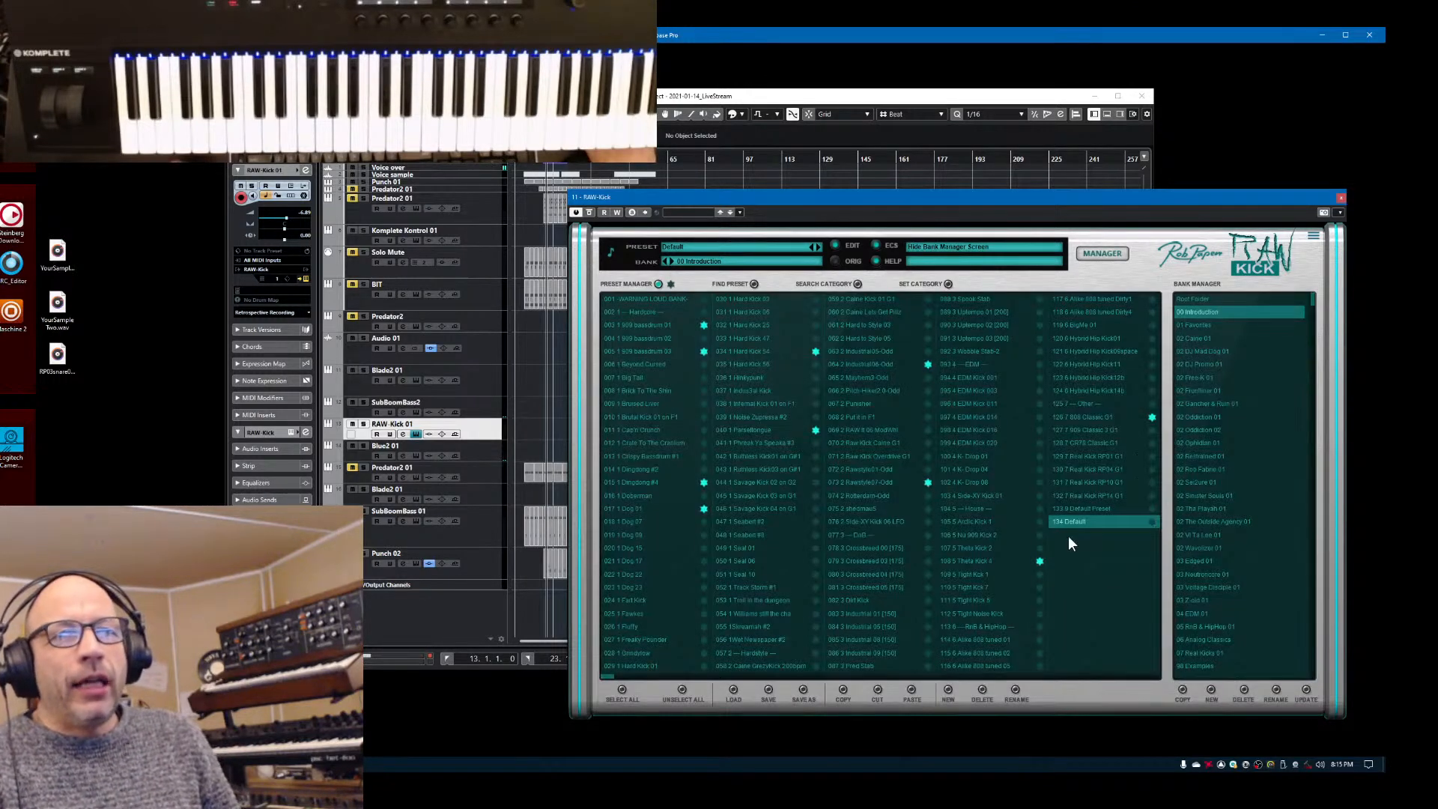
Load the ModWhl to Partial 10 L1 preset from the 08 Examples bank and show its settings in the editor
{"action": "left_click", "coordinate": [1191, 665]}
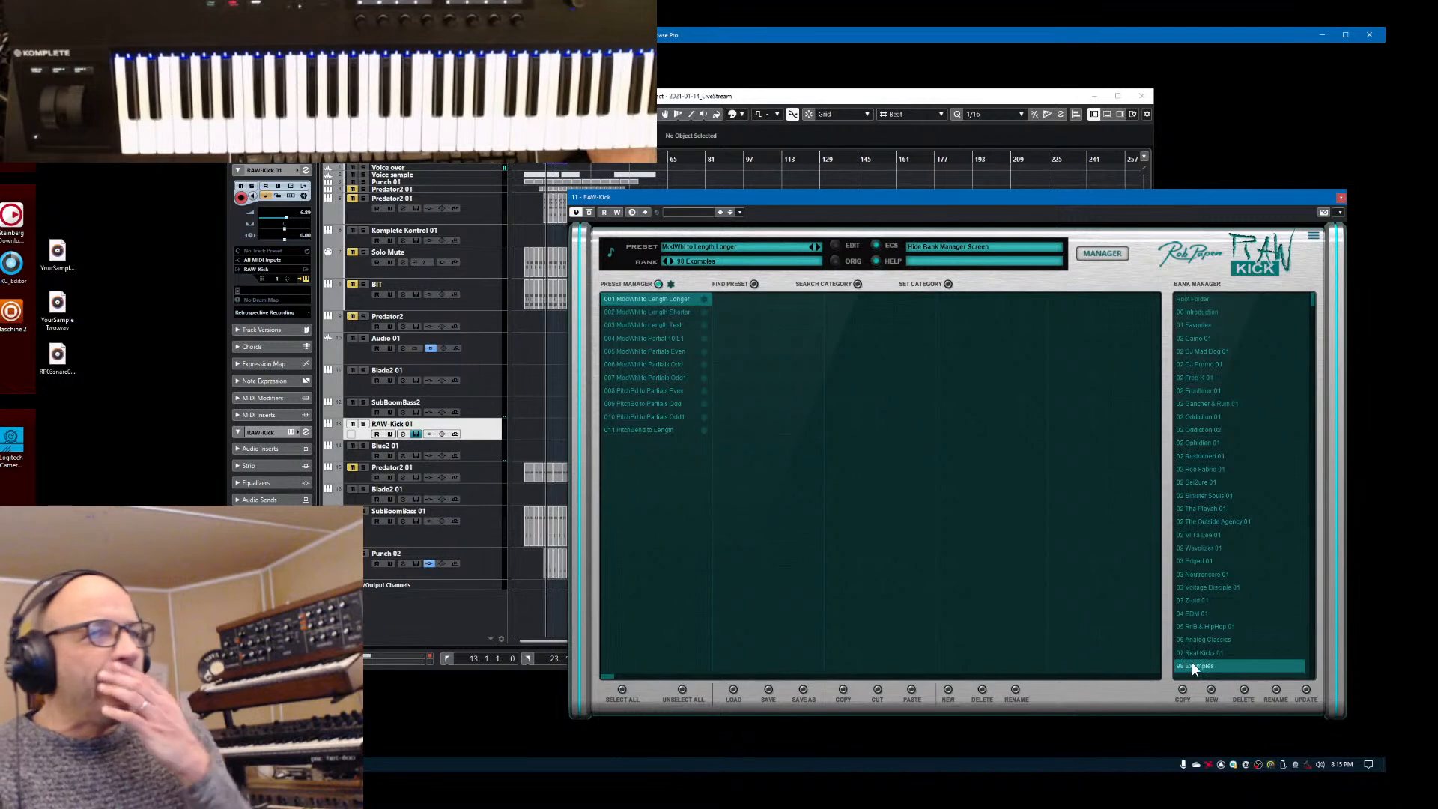
{"action": "left_click", "coordinate": [643, 339]}
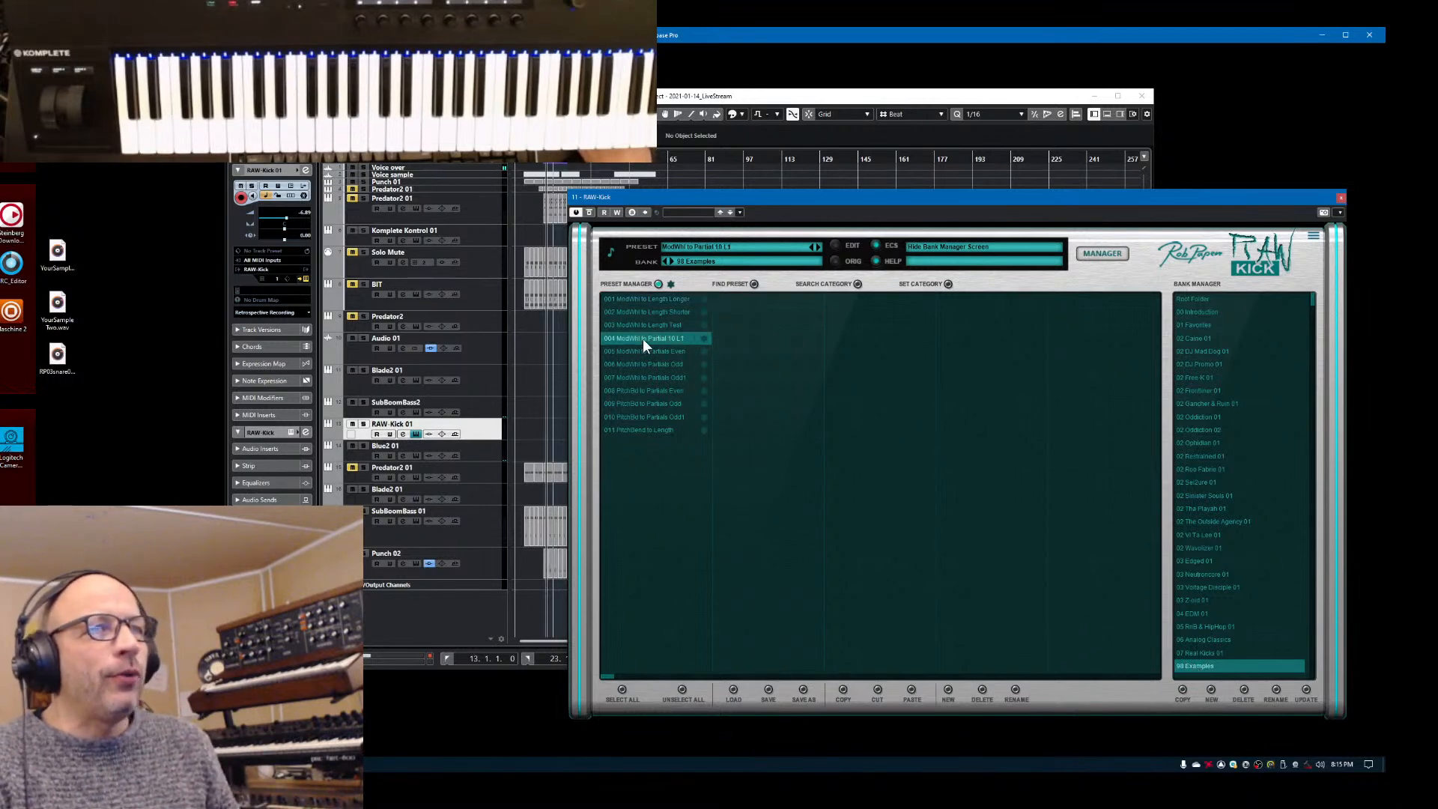
{"action": "left_click", "coordinate": [1116, 256]}
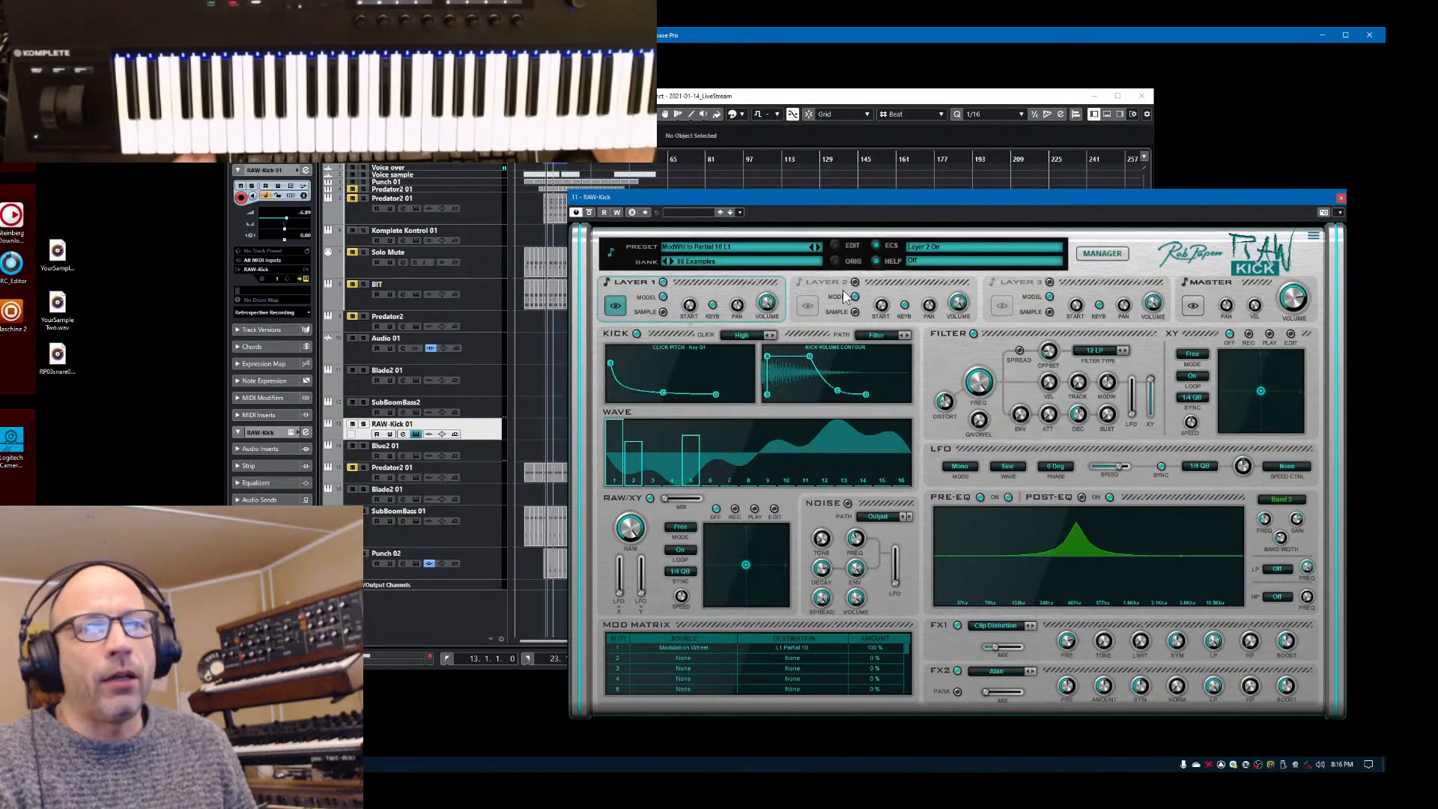
Audition EDM Kick 004, EDM Kick 011, K-Drop 08, K-Drop 01 and K-Drop 04 from the 04 EDM 01 bank
{"action": "left_click", "coordinate": [1101, 254]}
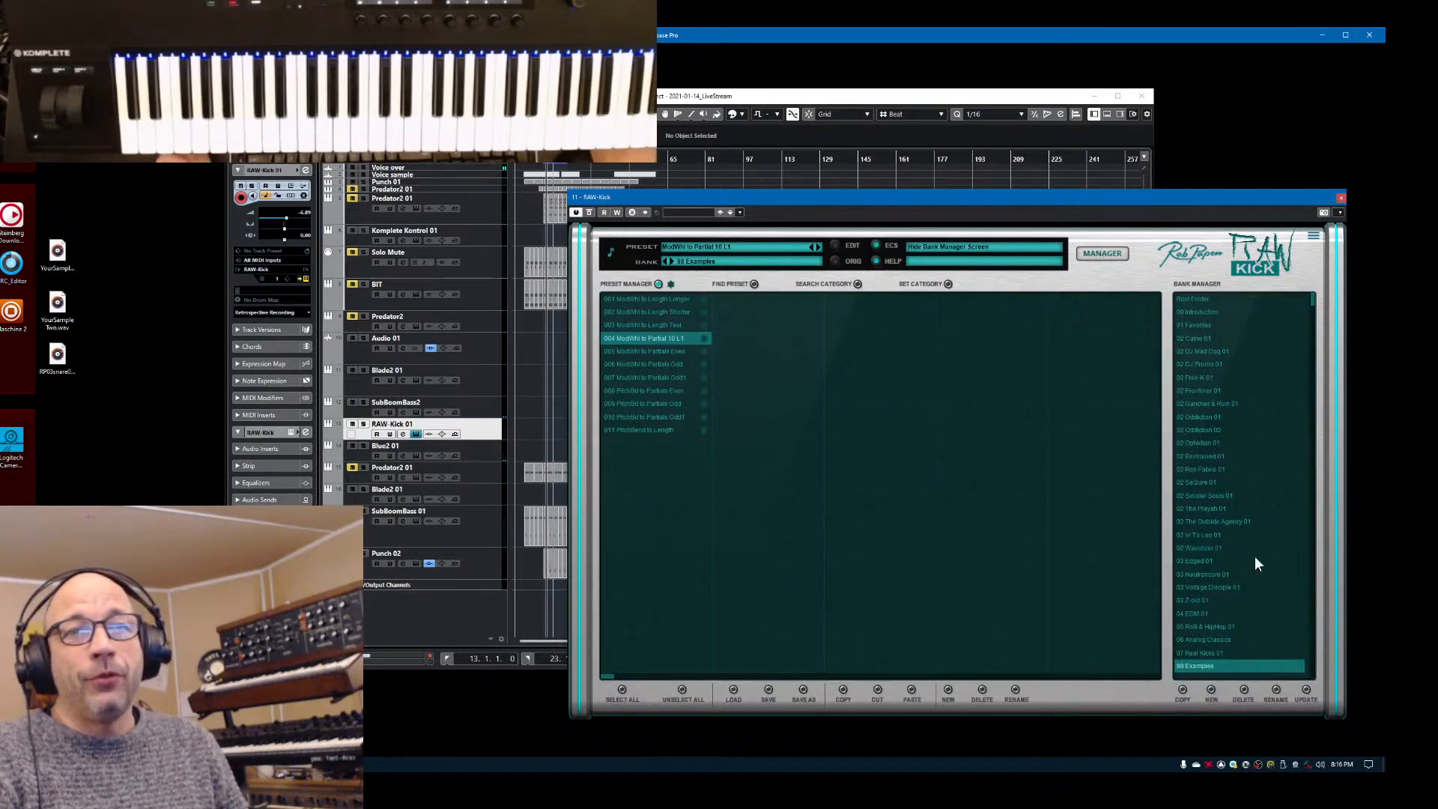
{"action": "left_click", "coordinate": [1188, 615]}
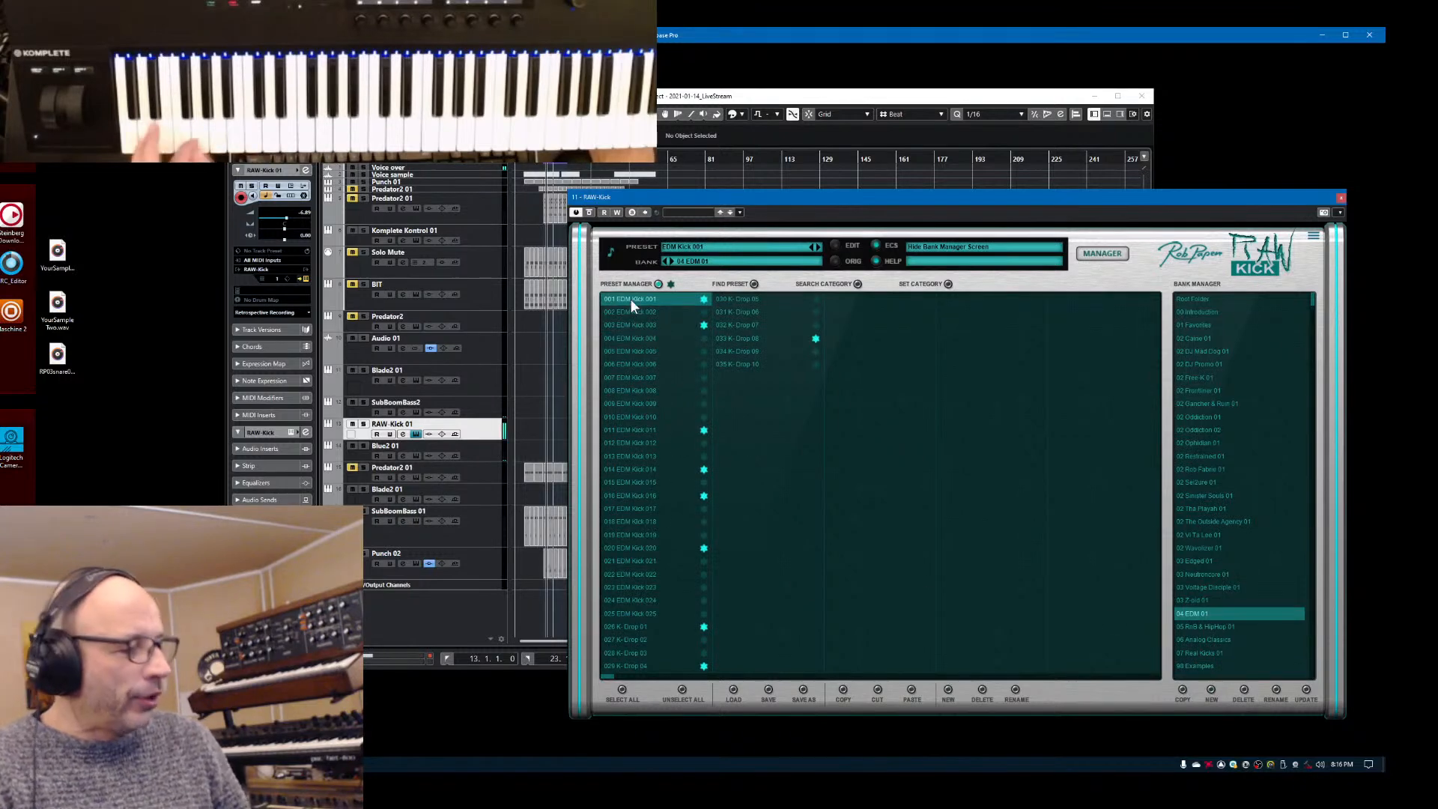
{"action": "left_click", "coordinate": [631, 338]}
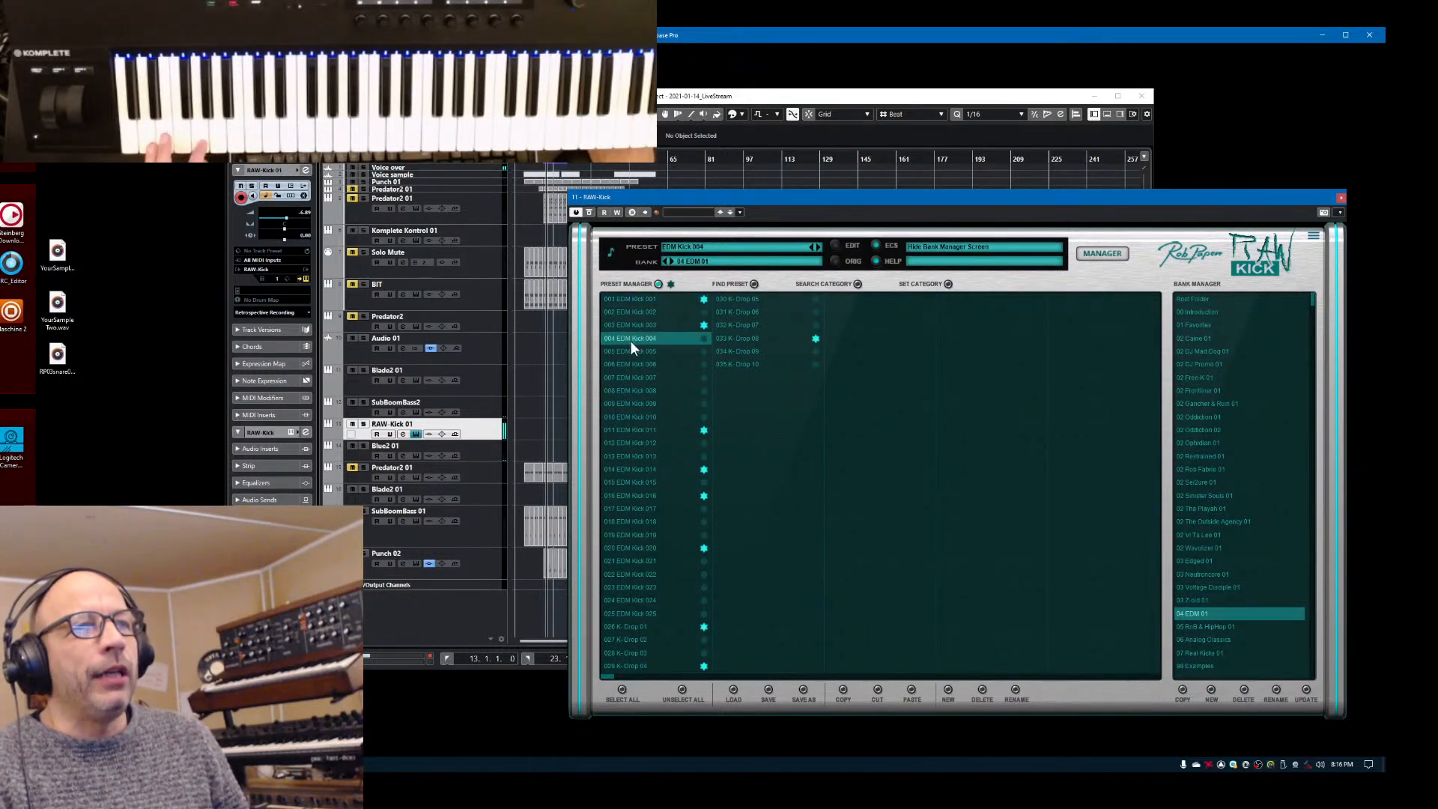
{"action": "left_click", "coordinate": [627, 428]}
{"action": "left_click", "coordinate": [743, 339]}
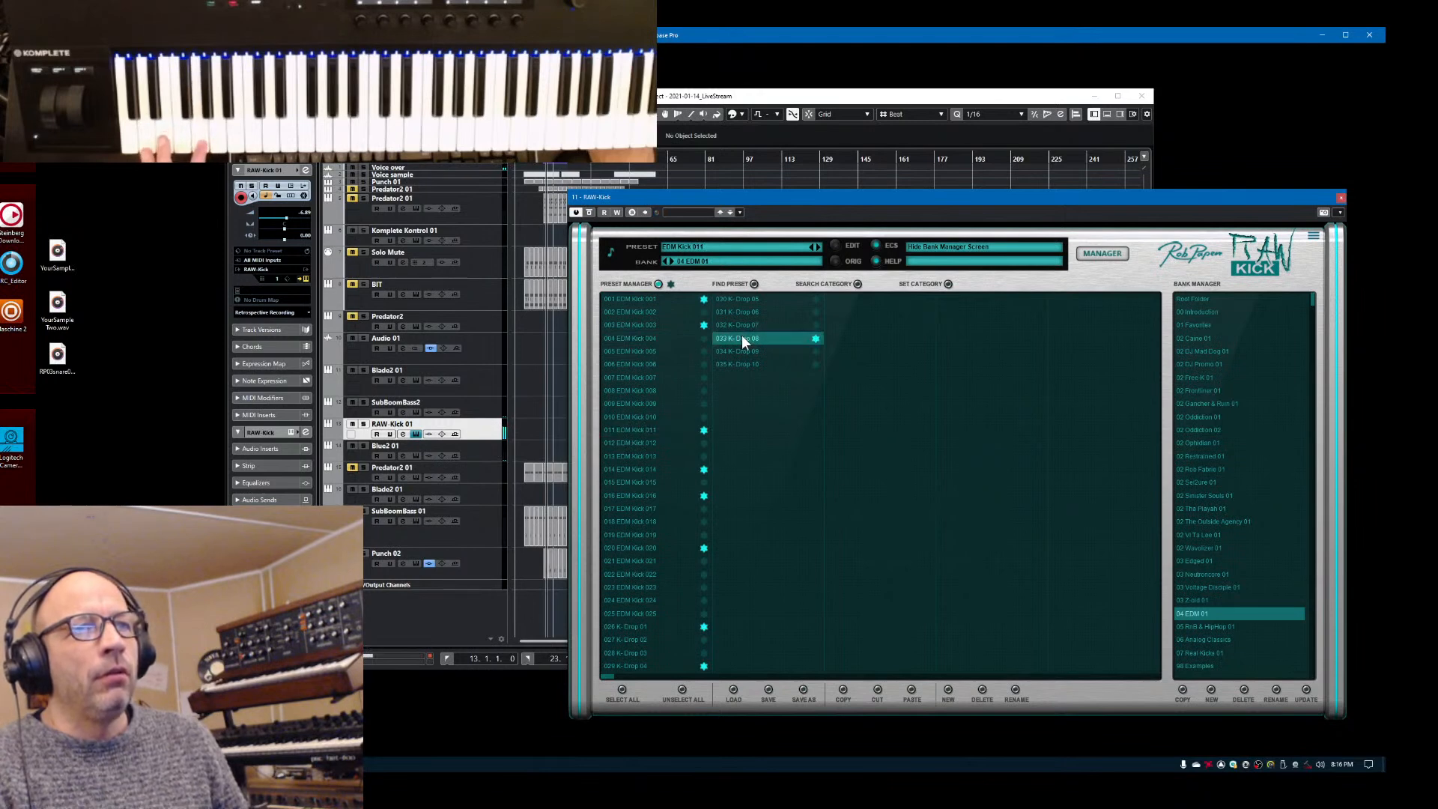
{"action": "left_click", "coordinate": [620, 628]}
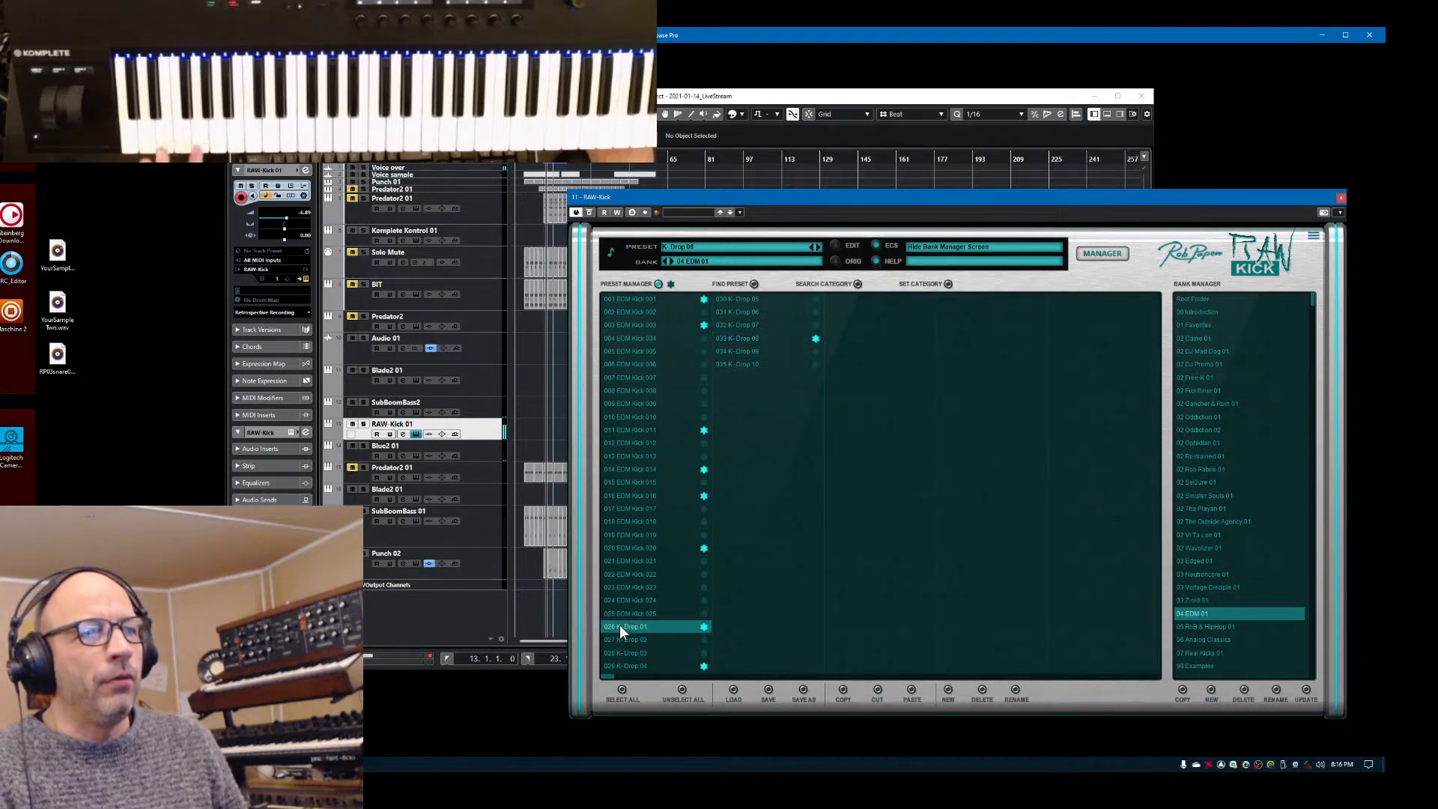
{"action": "left_click", "coordinate": [632, 665]}
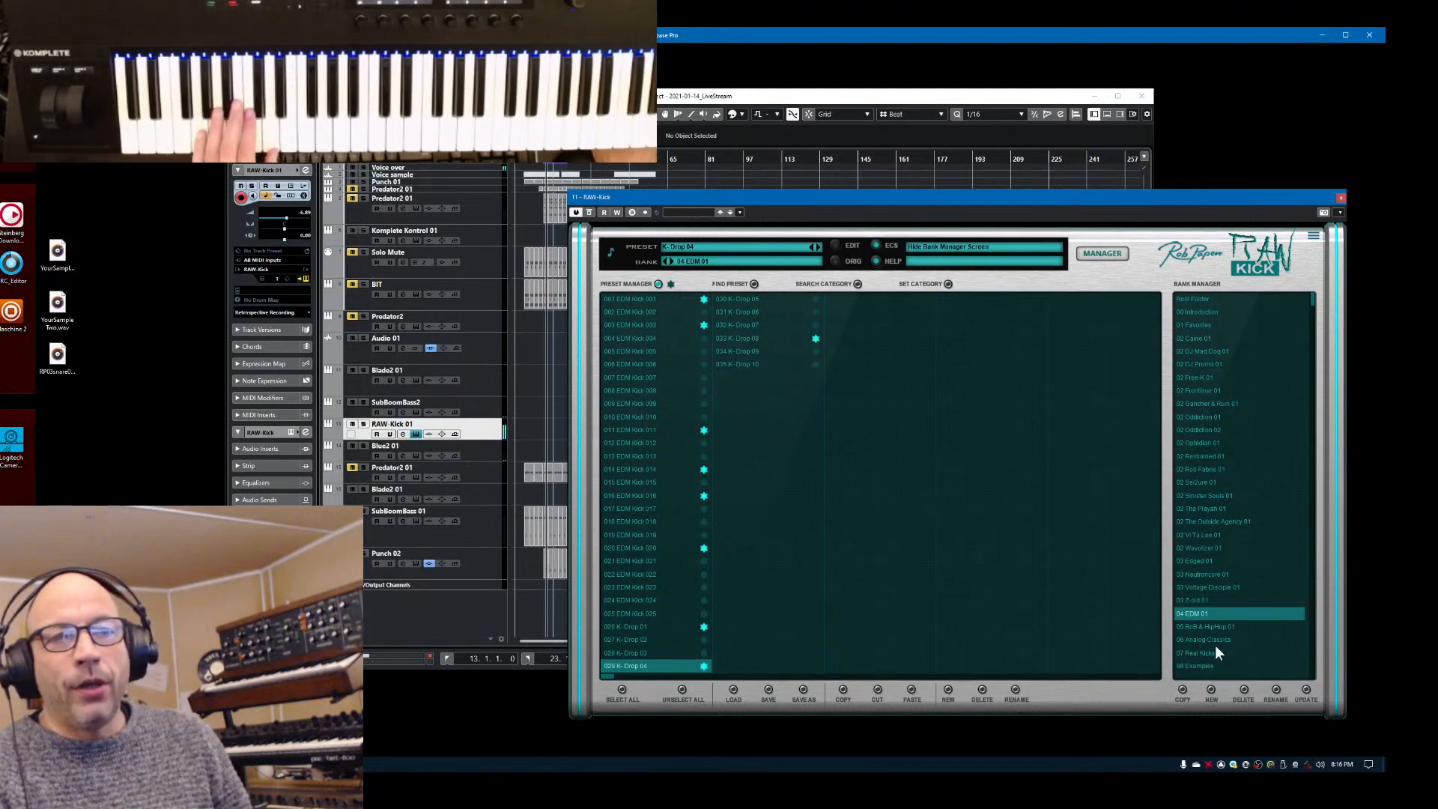
Audition Alike 808 tuned 04, Alike 808 tuned Dirty 2, and Hybrid Hip Kick 04 and 05 from the 05 RnB & HipHop 01 bank
{"action": "left_click", "coordinate": [1207, 627]}
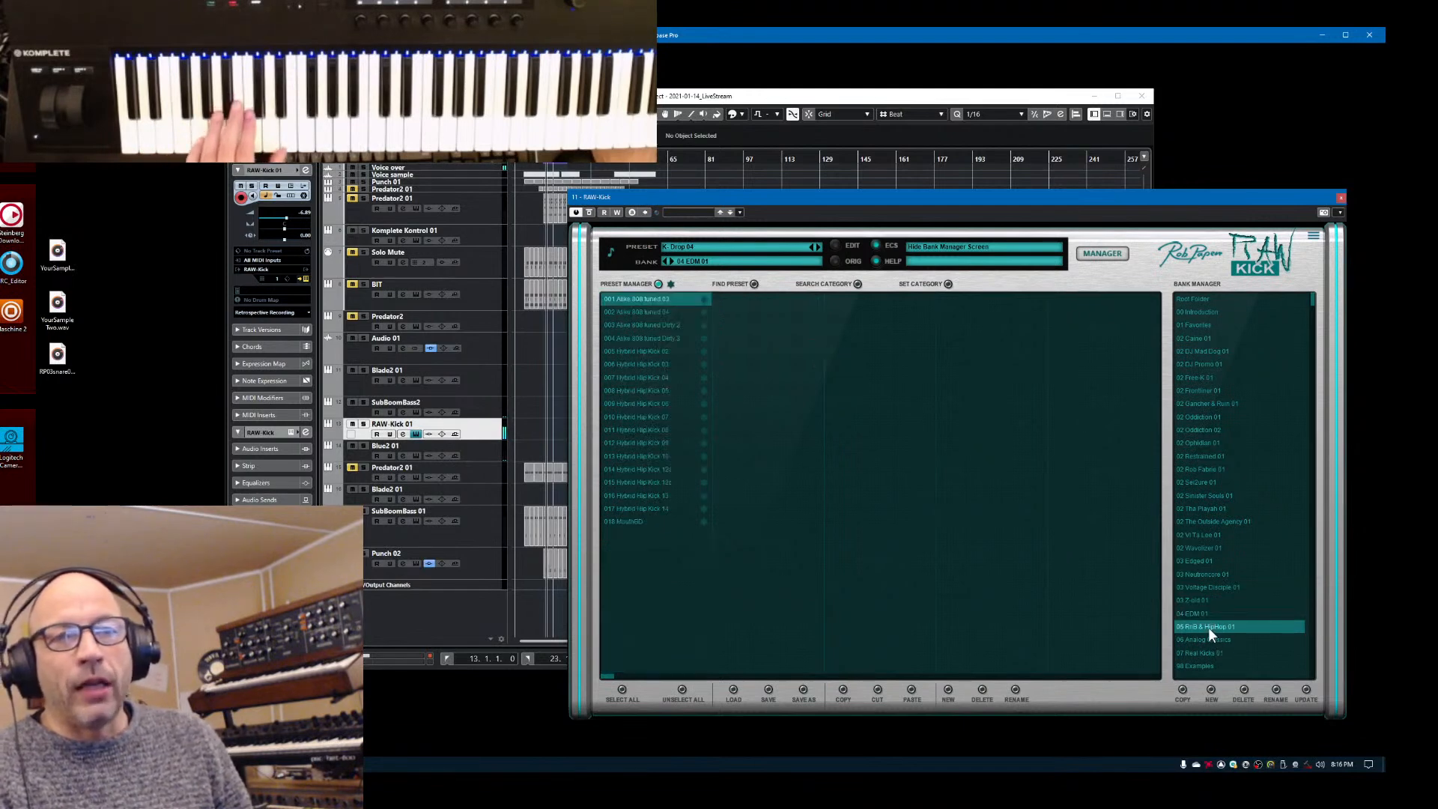
{"action": "left_click", "coordinate": [637, 311]}
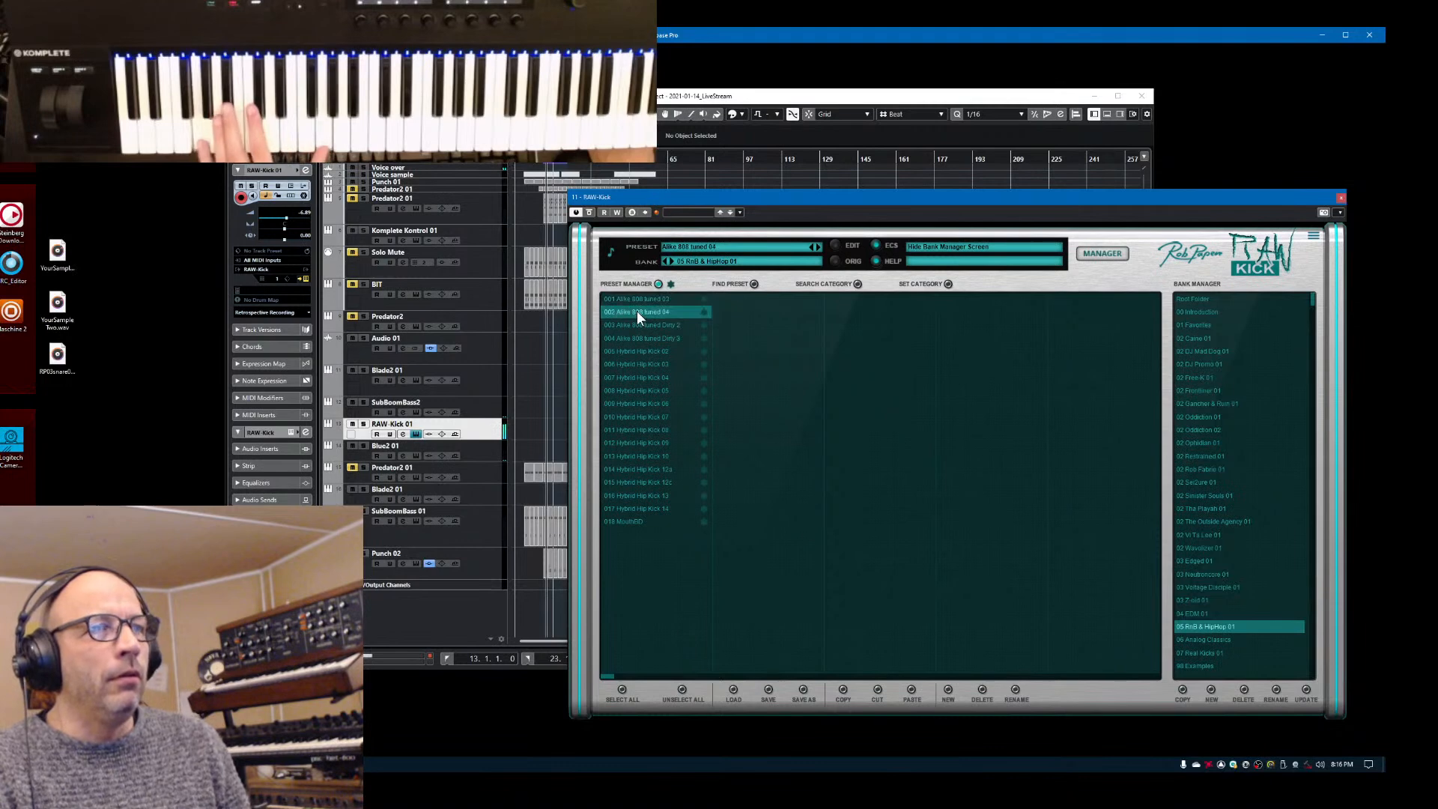
{"action": "left_click", "coordinate": [637, 326]}
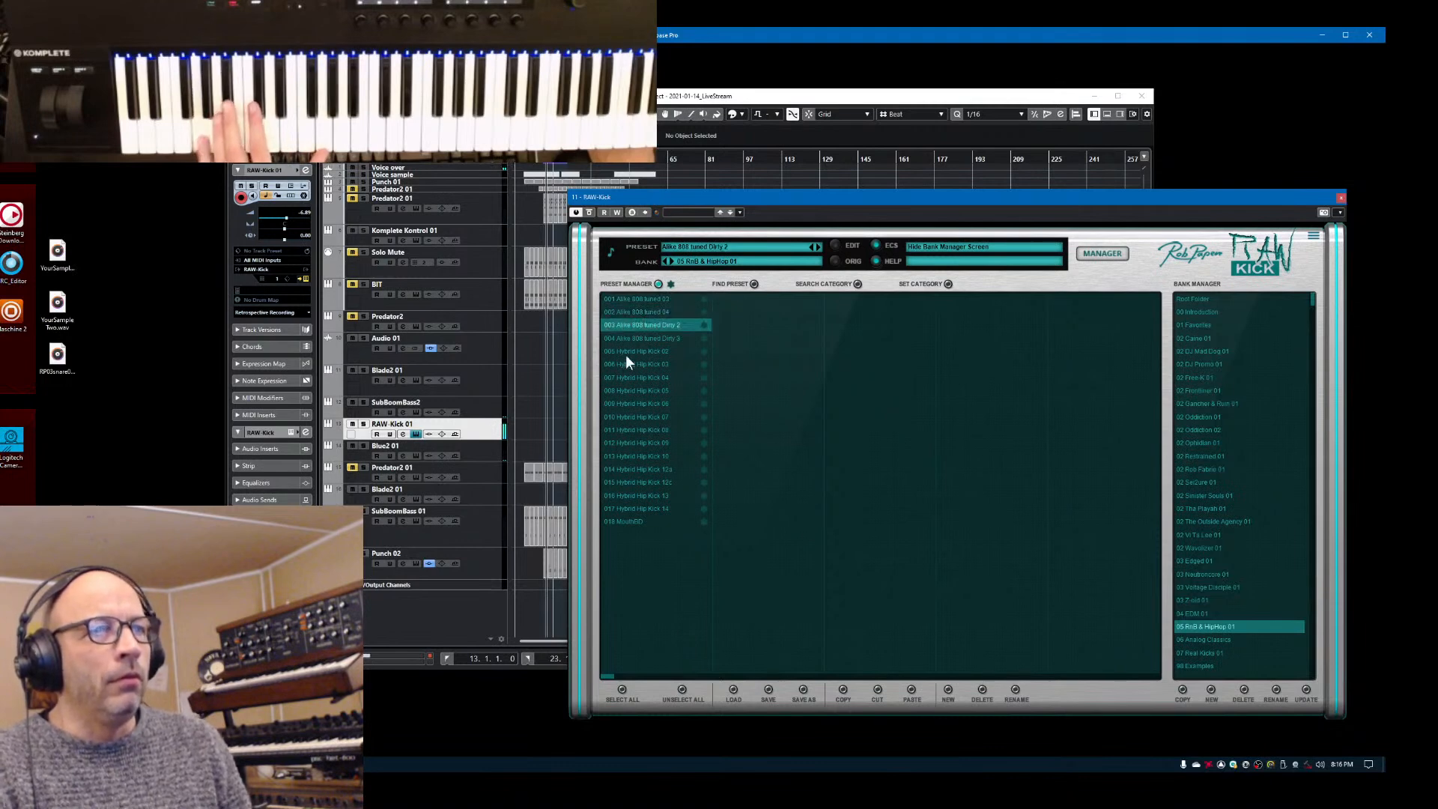
{"action": "left_click", "coordinate": [621, 379]}
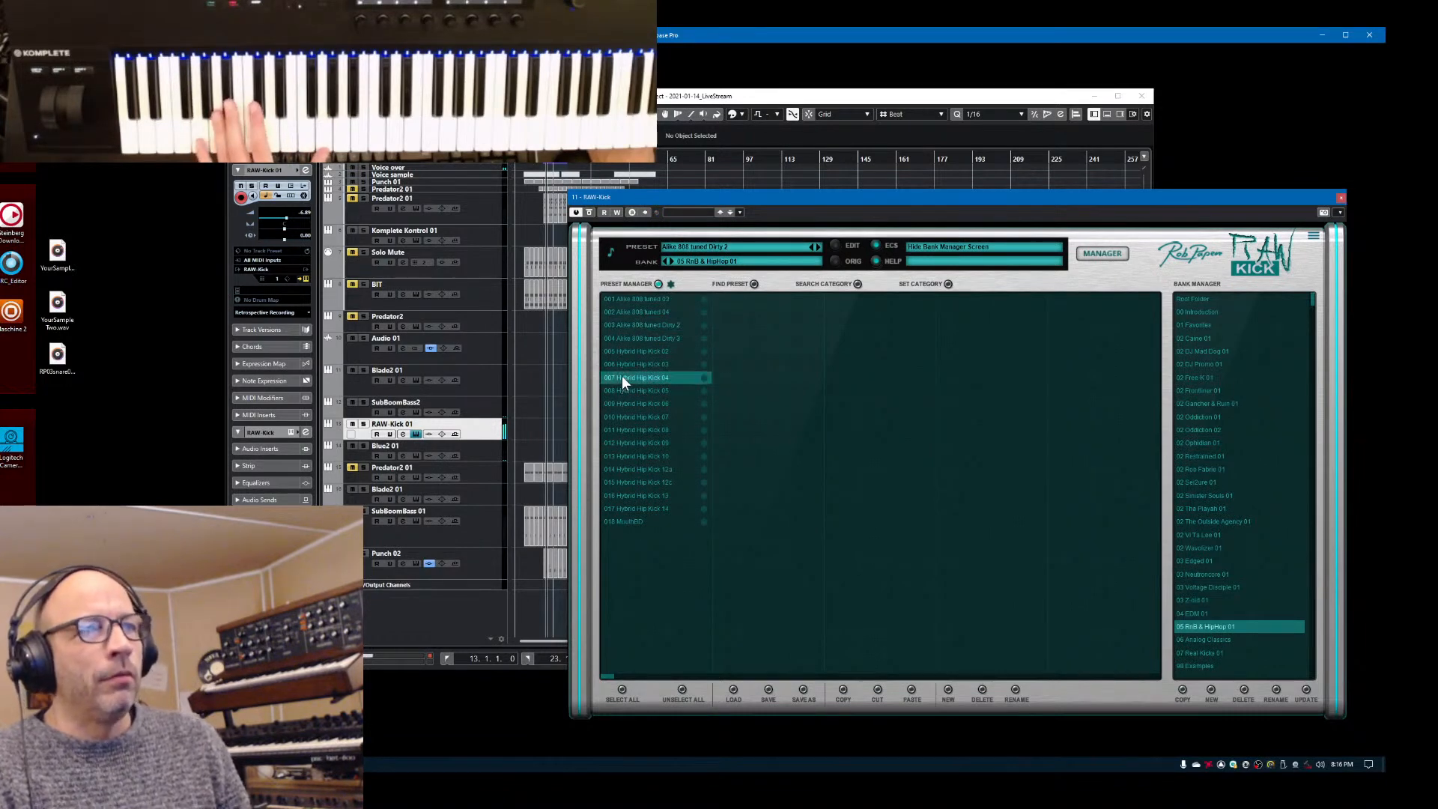
{"action": "left_click", "coordinate": [1103, 255]}
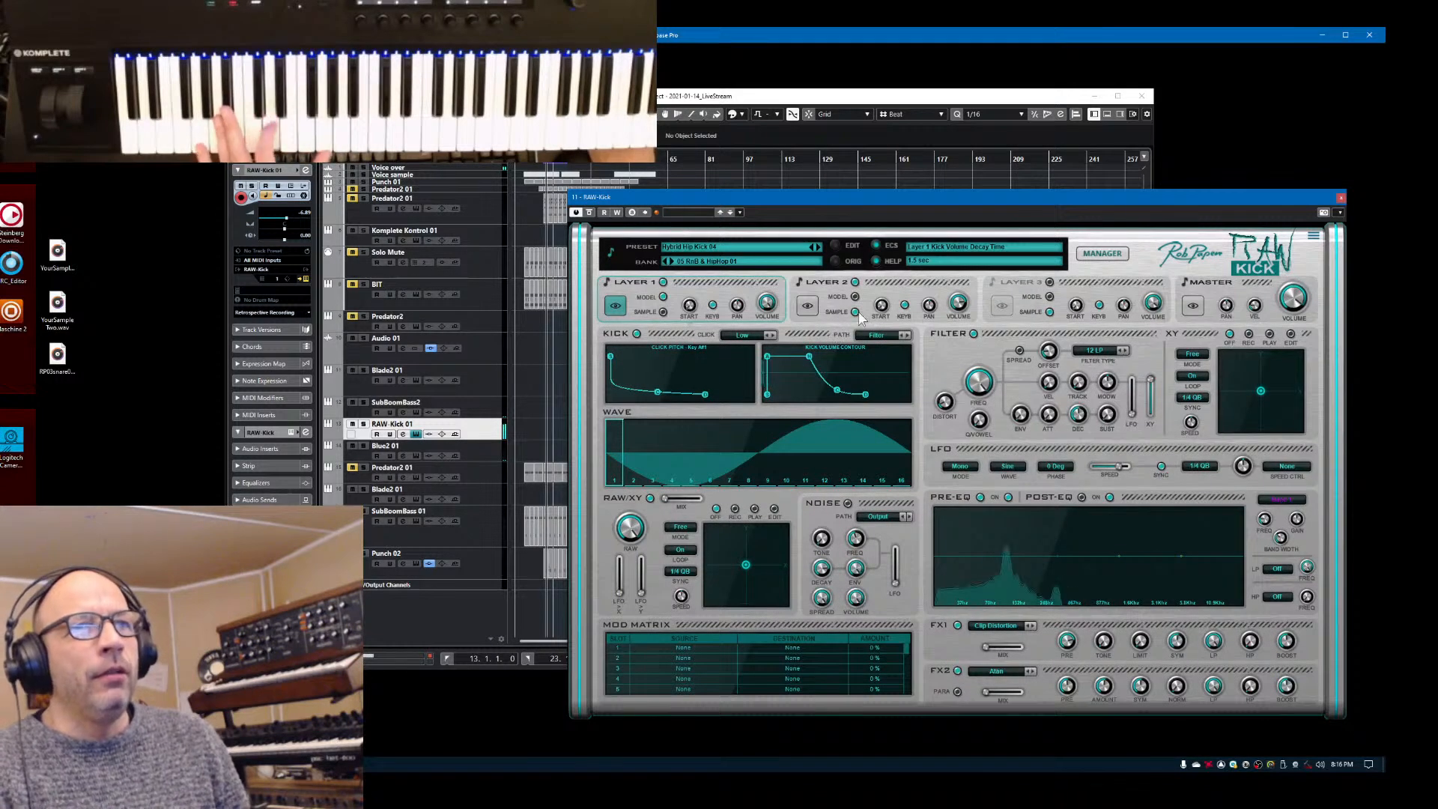
{"action": "left_click", "coordinate": [817, 251]}
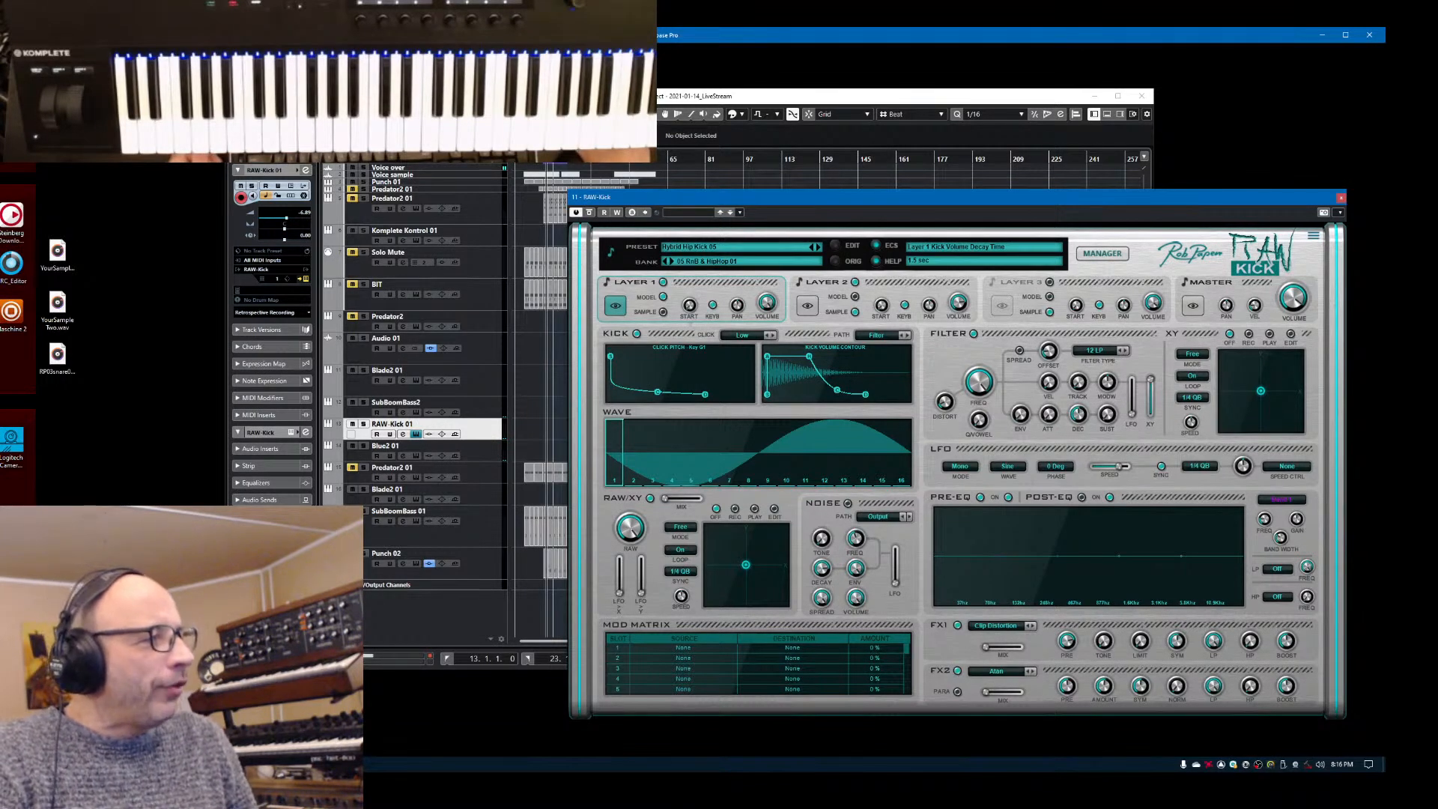
Bring the live chat into view and reopen RAW-Kick with its preset manager
{"action": "key", "text": "alt+Tab"}
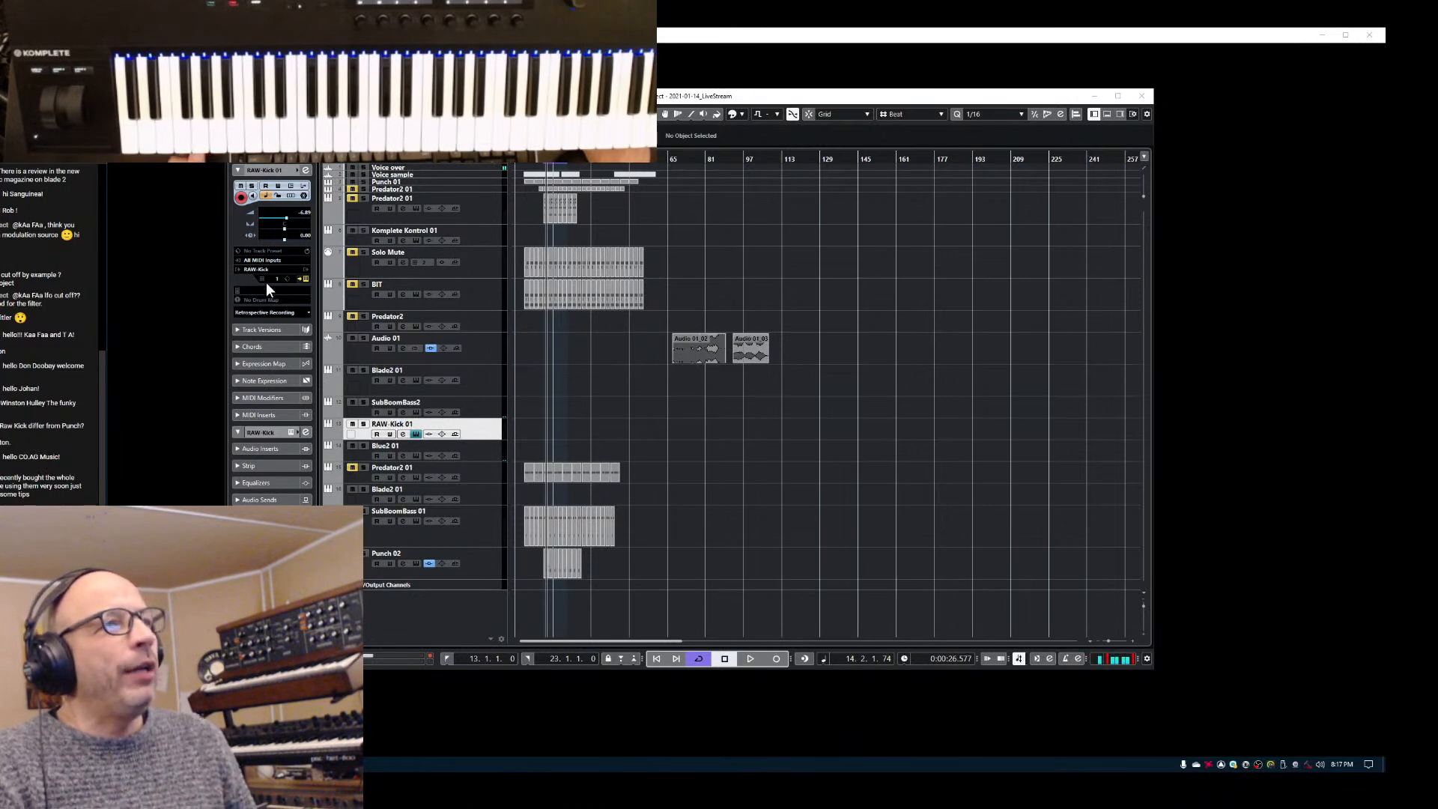
{"action": "left_click", "coordinate": [305, 279]}
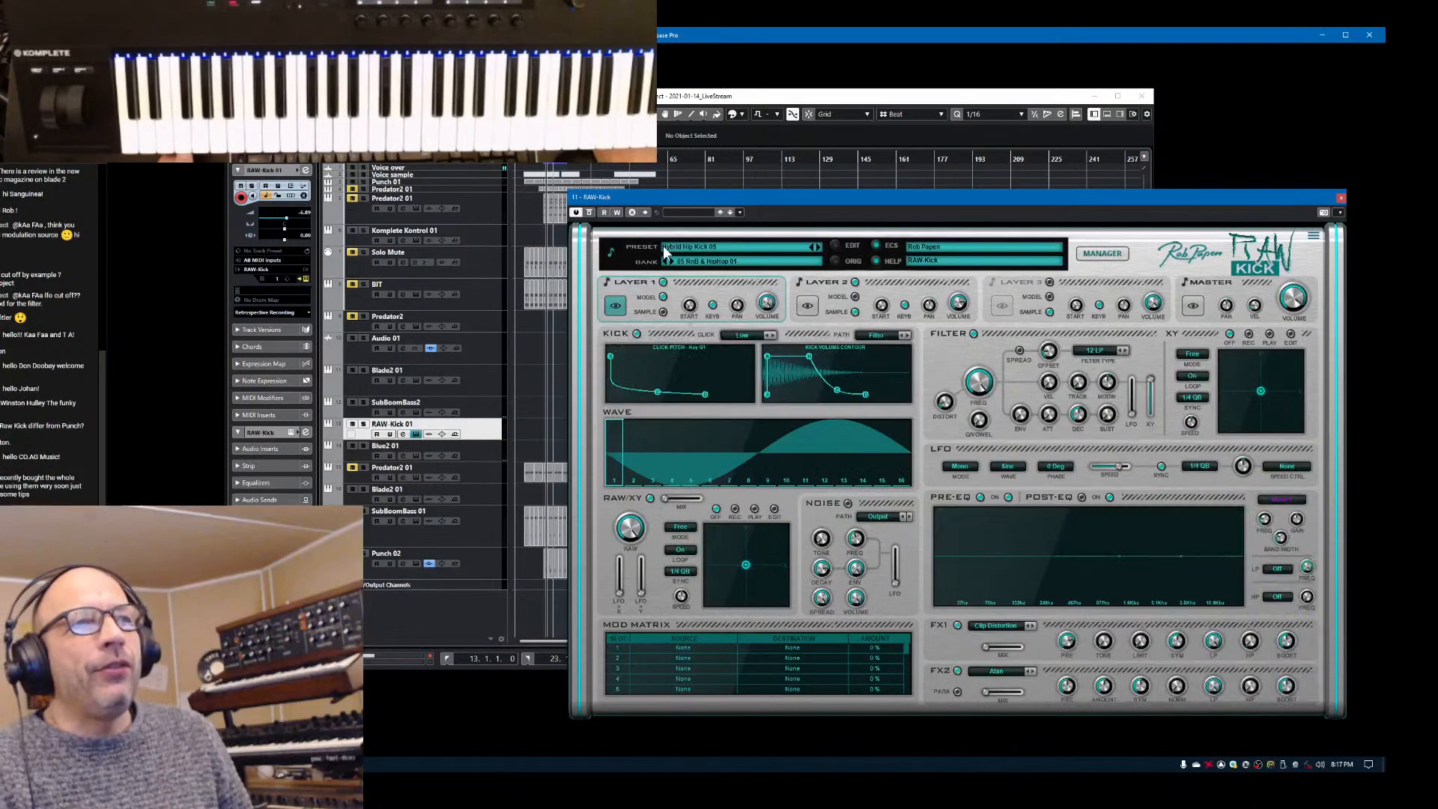
{"action": "left_click", "coordinate": [1102, 253]}
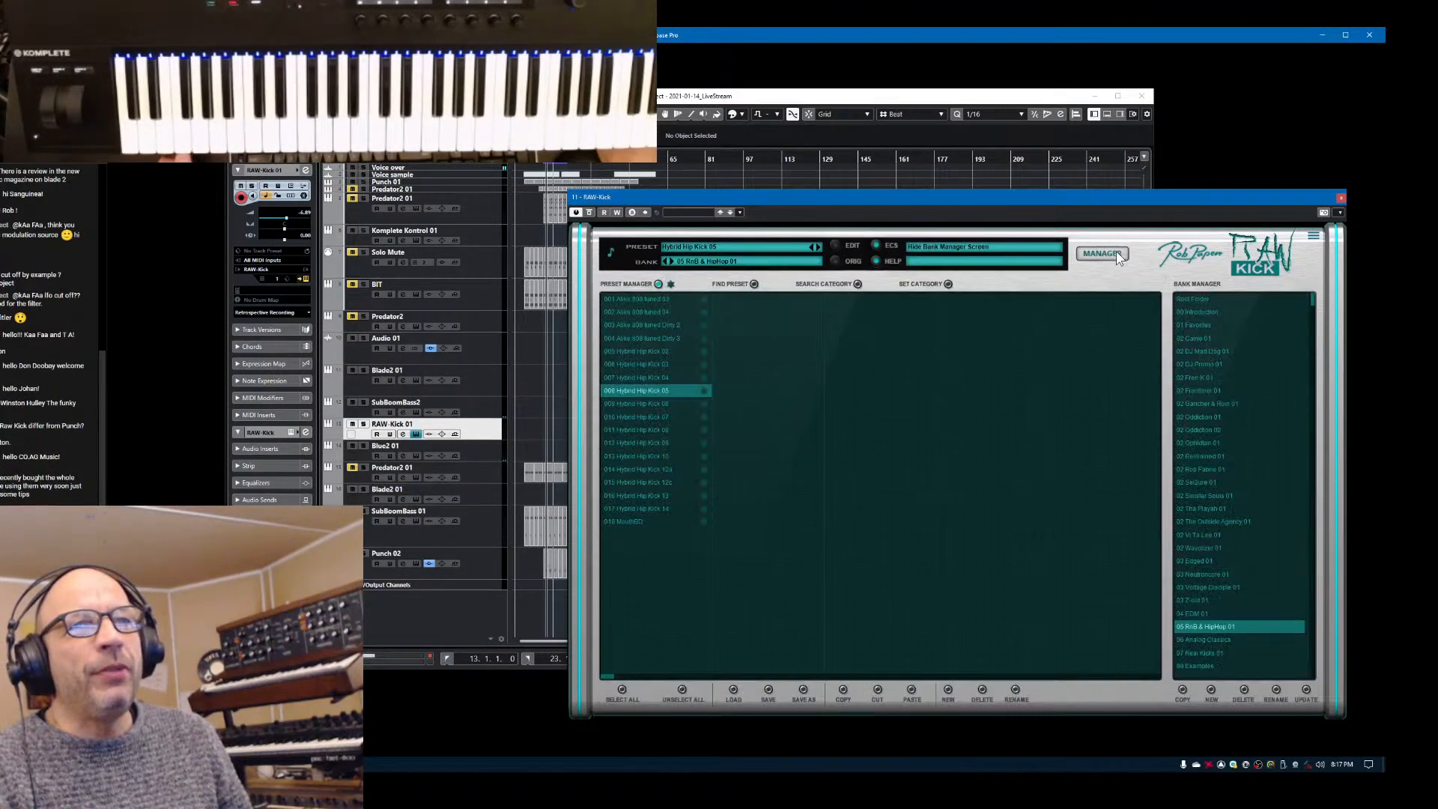
Load the Infernal Kick 01 on F1 preset from the 02 The Playah 01 bank and show it in the editor
{"action": "left_click", "coordinate": [1197, 509]}
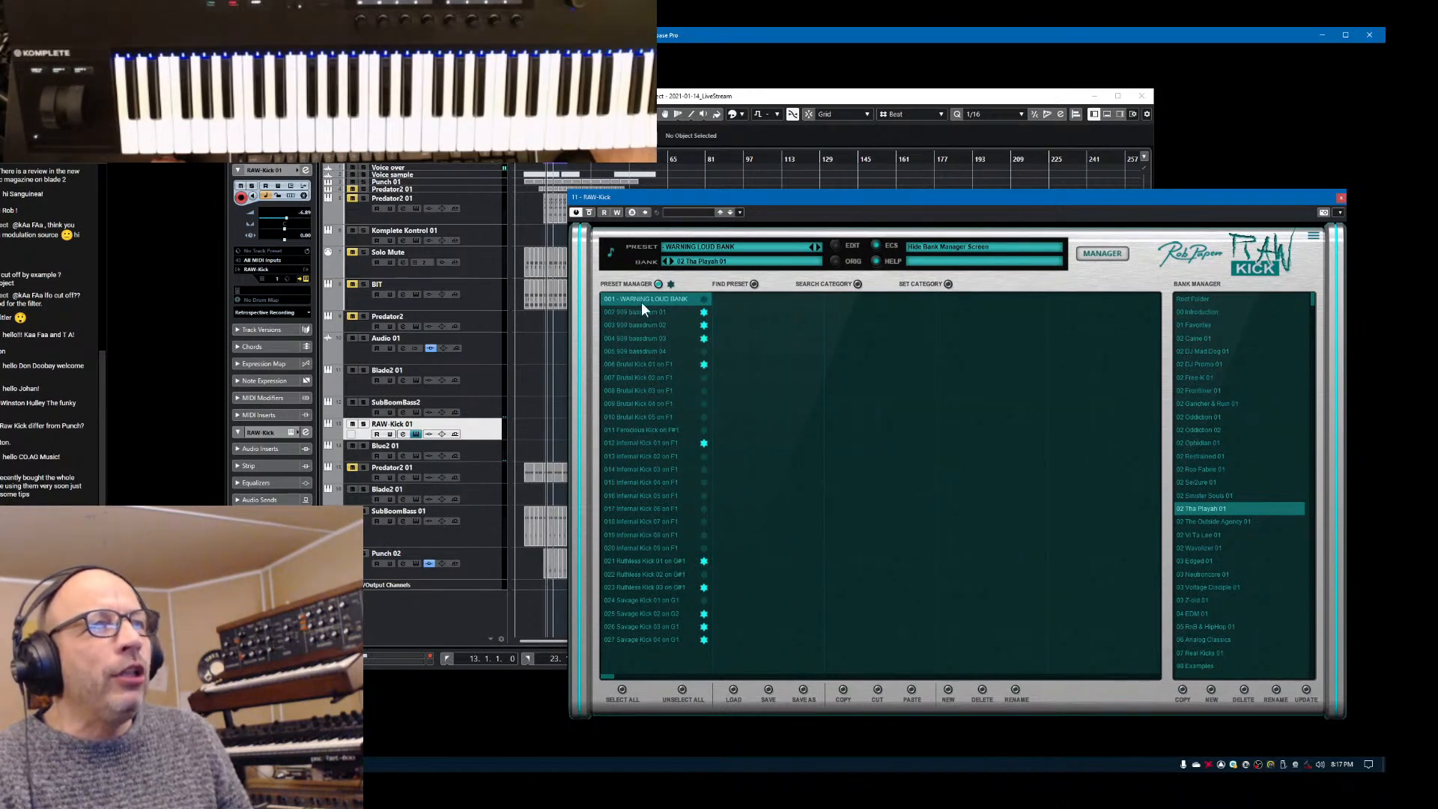
{"action": "left_click", "coordinate": [626, 442]}
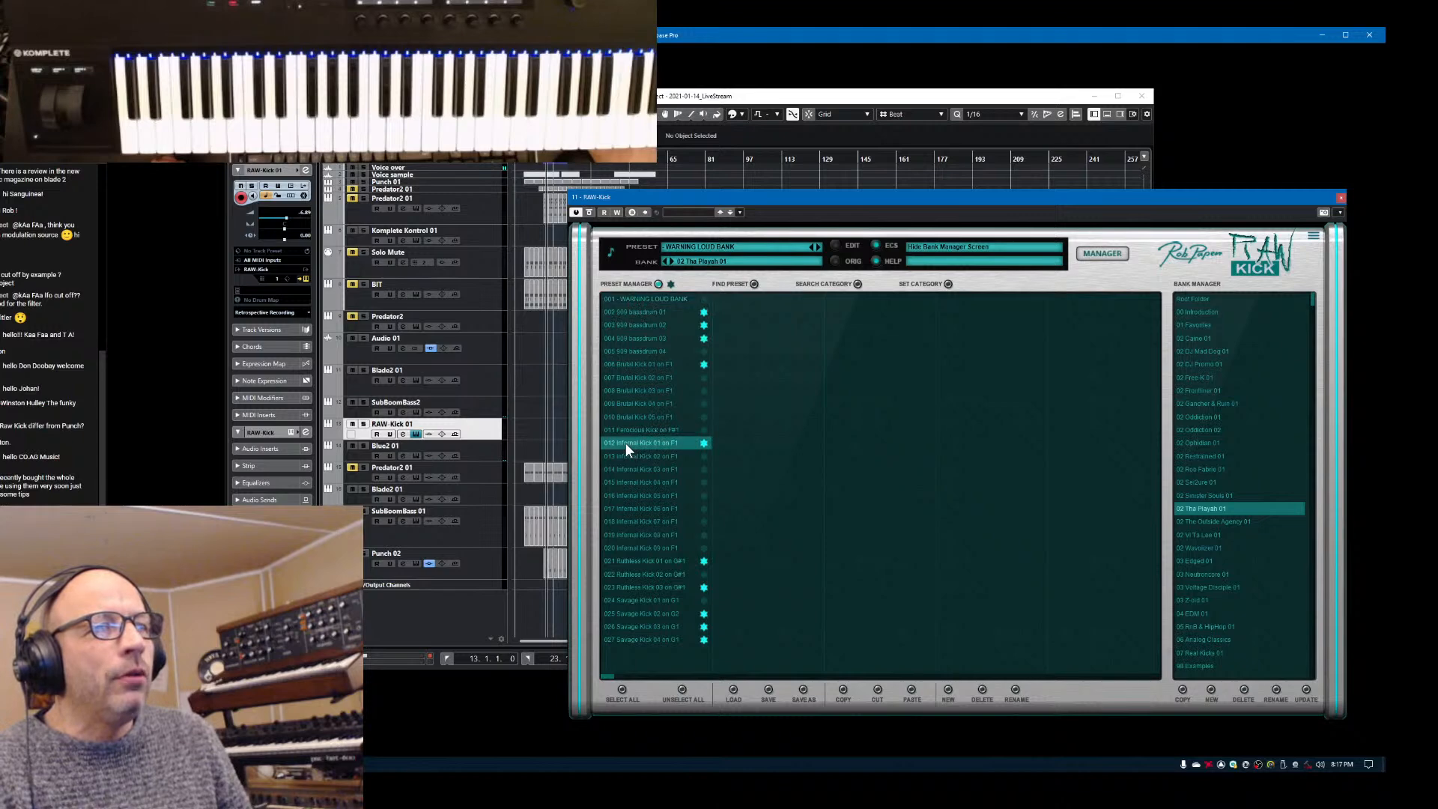
{"action": "left_click", "coordinate": [1103, 254]}
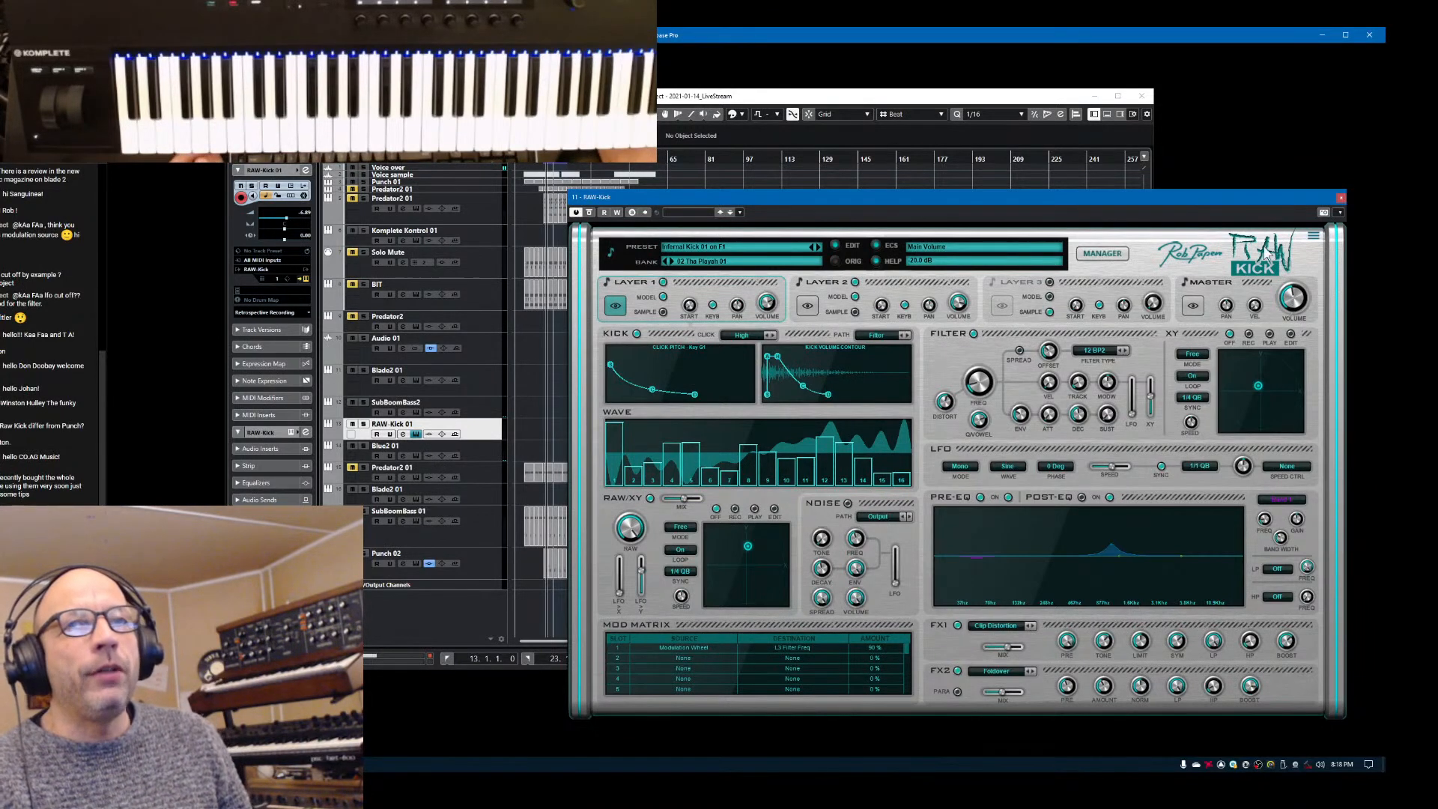
Close RAW-Kick and open the SubBoomBass2 instrument from its own track
{"action": "left_click", "coordinate": [1341, 199]}
{"action": "left_click", "coordinate": [472, 408]}
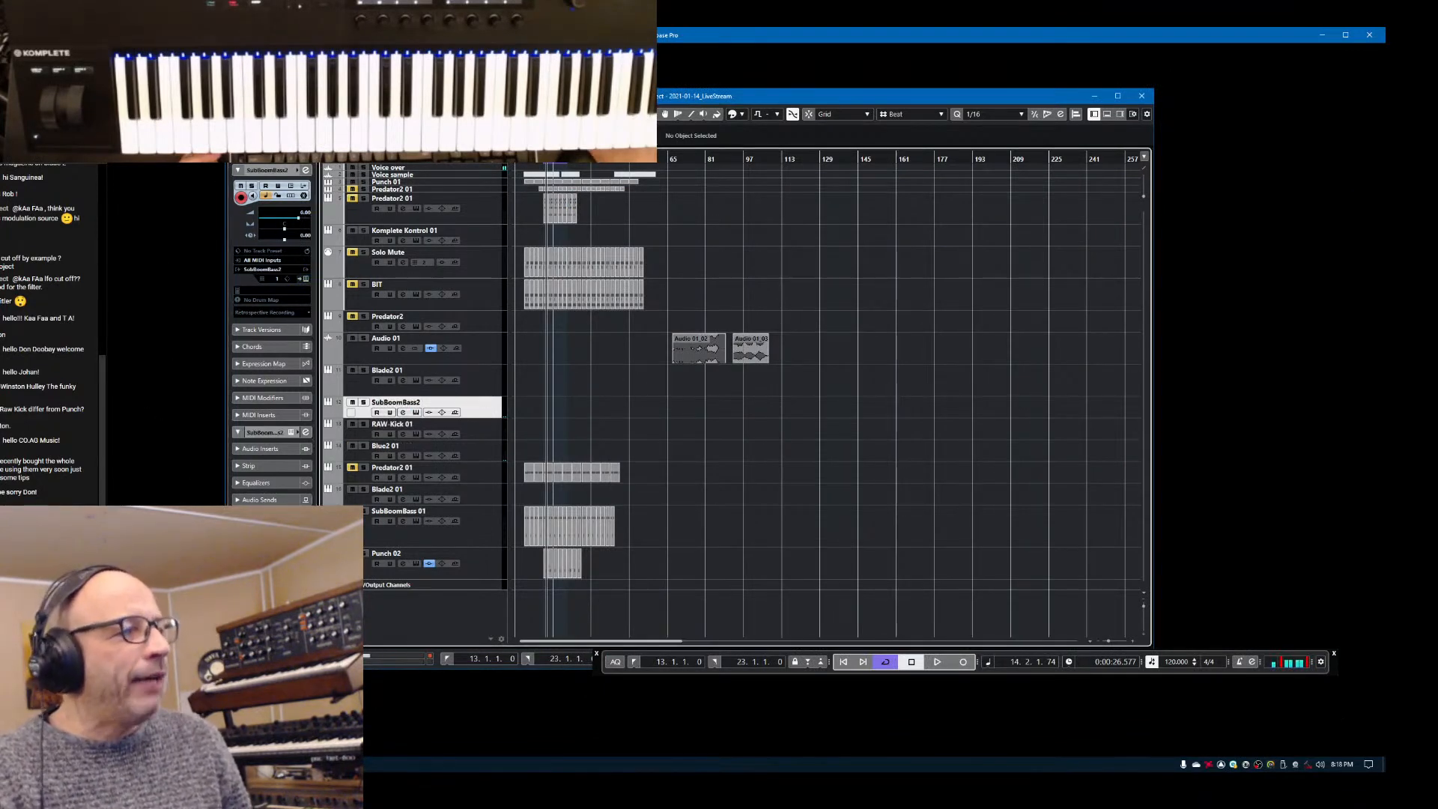
{"action": "left_click", "coordinate": [306, 279]}
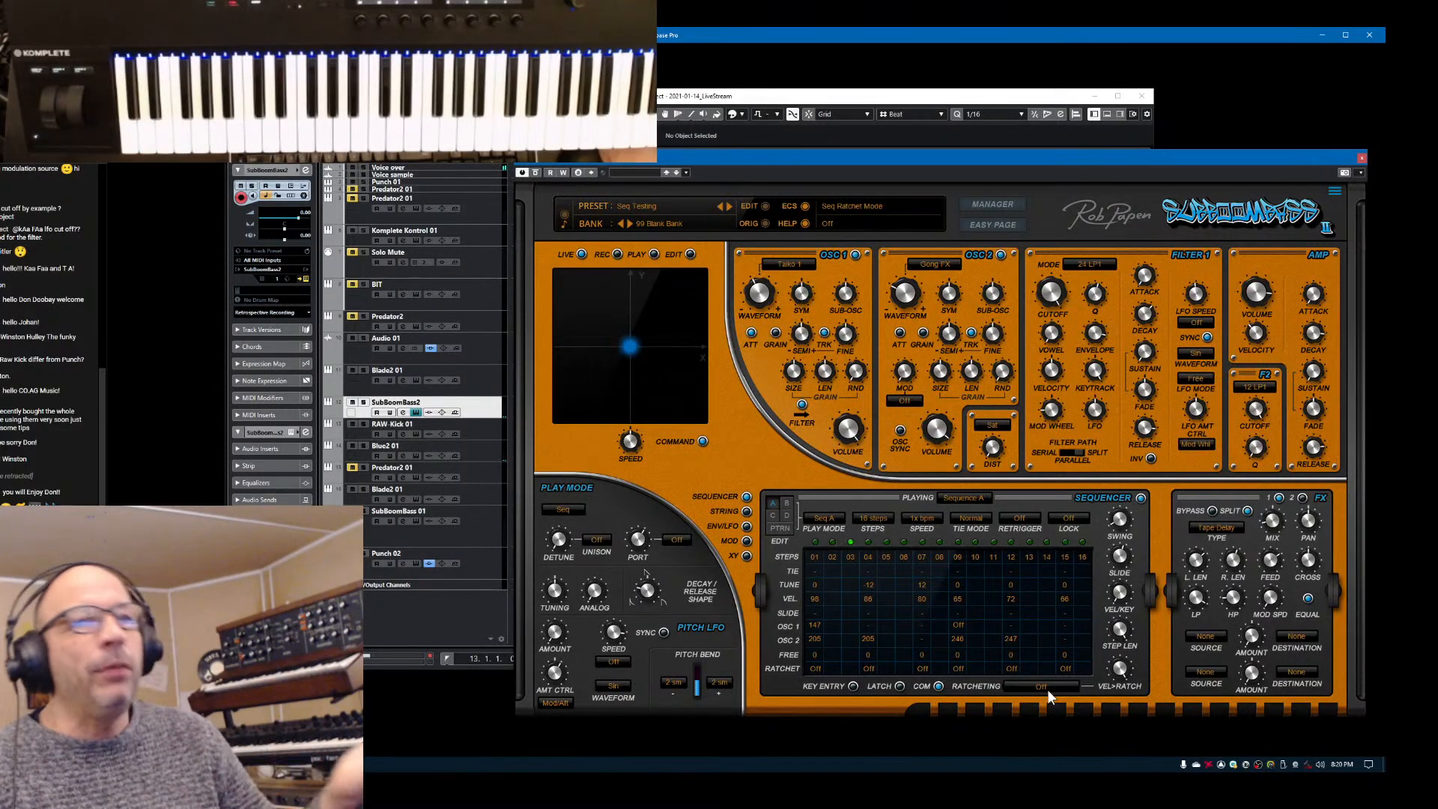
Set sequence A's speed to 1x bpm, give step 07 a ratchet of 2, and set the ratcheting mode to On
{"action": "left_click", "coordinate": [932, 518]}
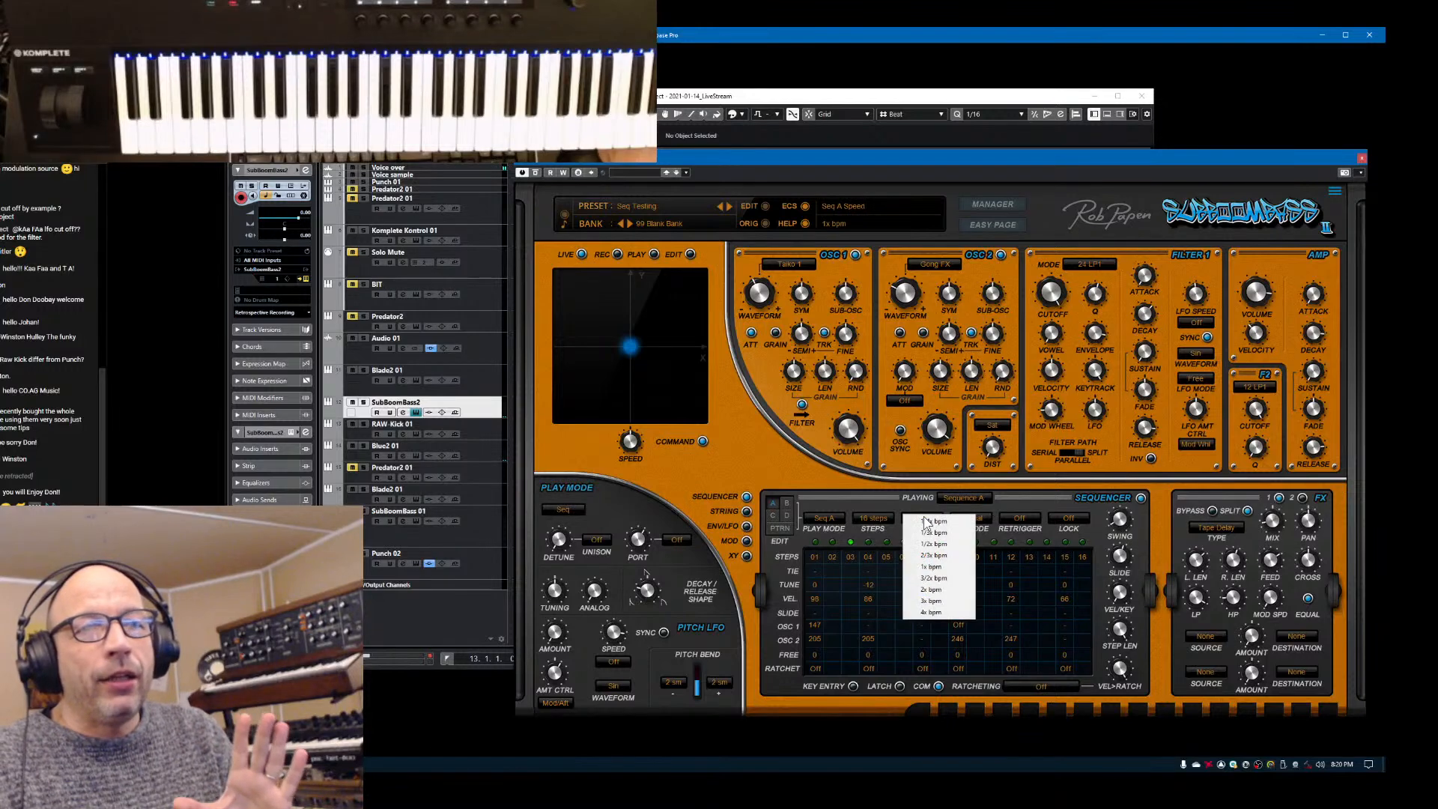
{"action": "left_click", "coordinate": [933, 567]}
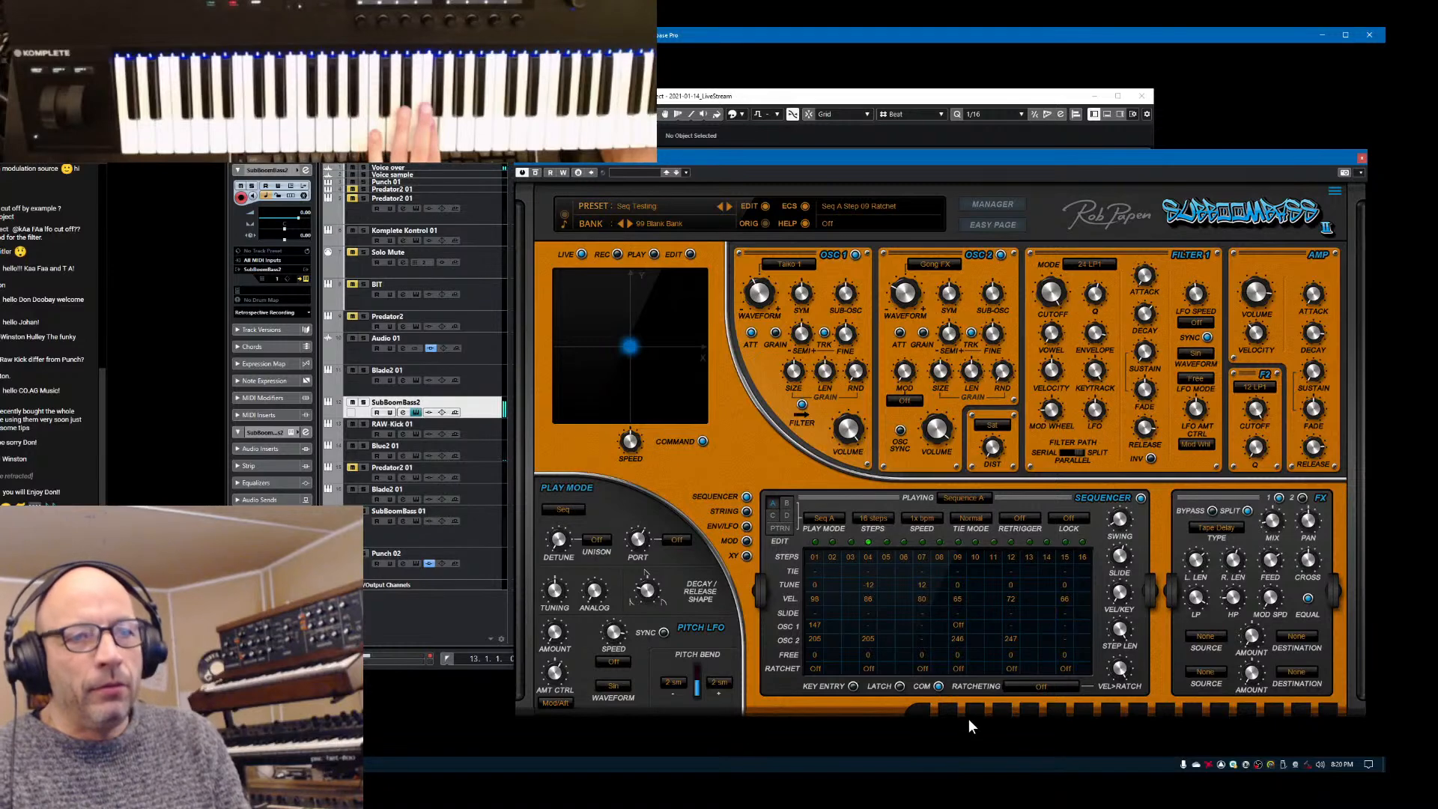
{"action": "left_click", "coordinate": [927, 669]}
{"action": "left_click", "coordinate": [940, 681]}
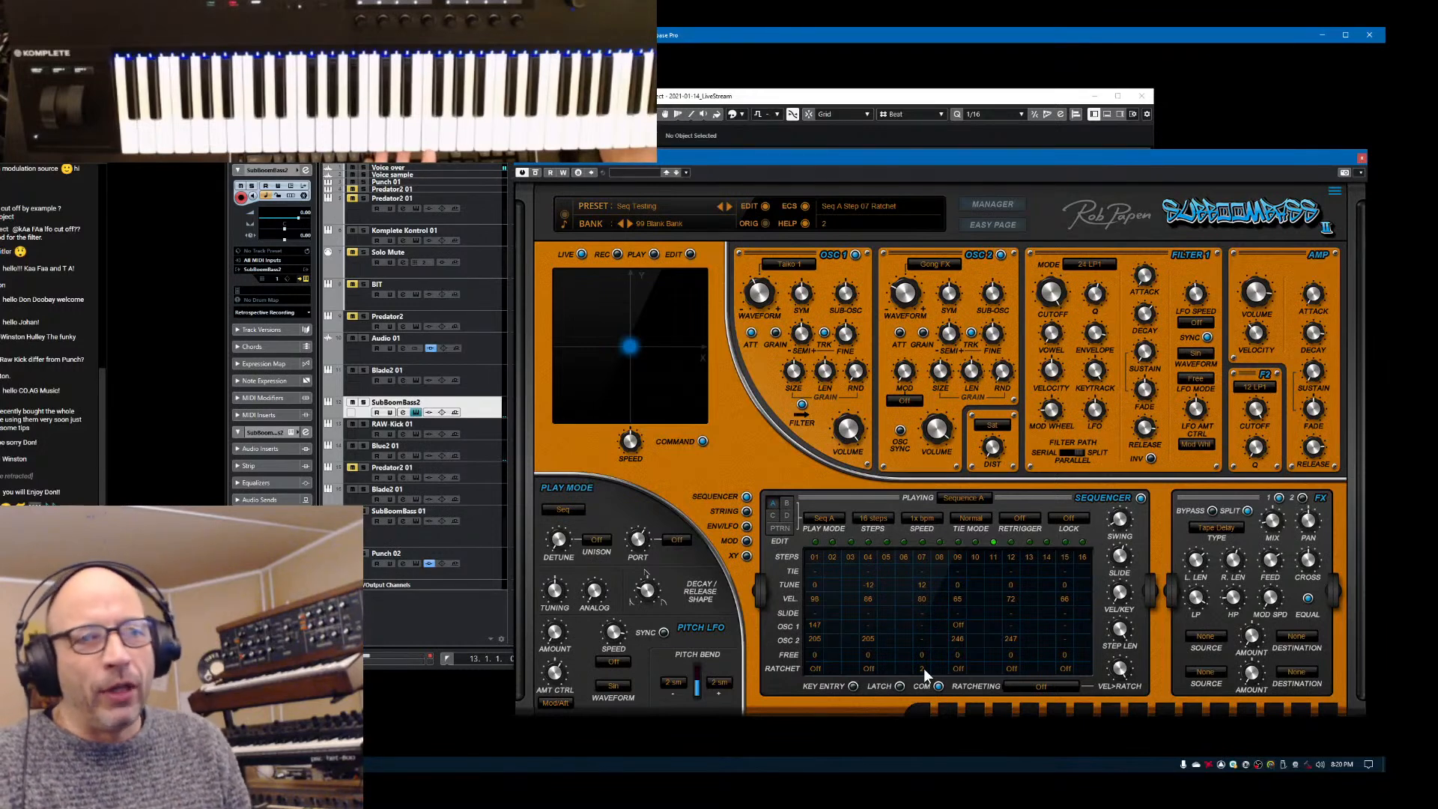
{"action": "left_click", "coordinate": [1027, 689]}
{"action": "left_click", "coordinate": [1034, 596]}
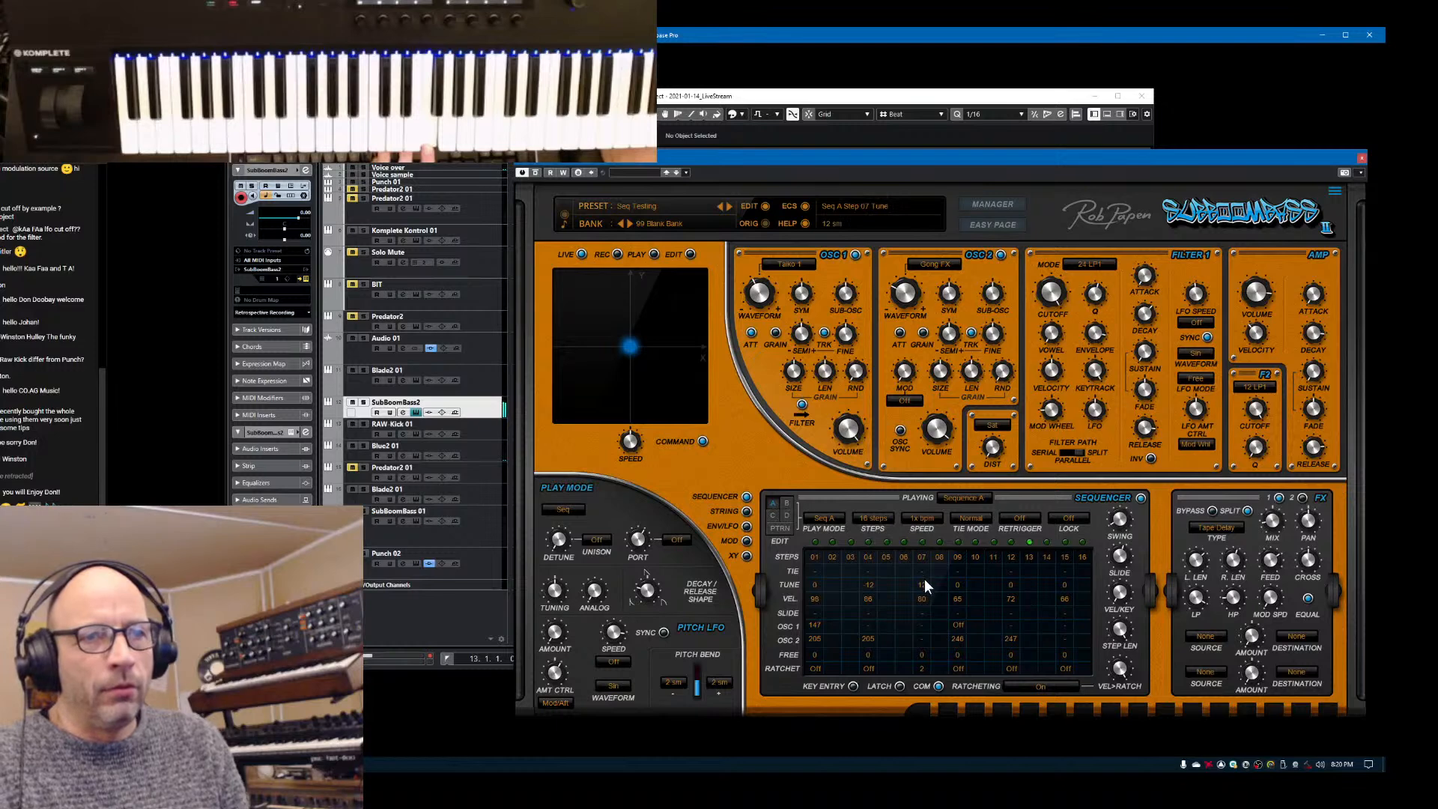
{"action": "left_click", "coordinate": [941, 555]}
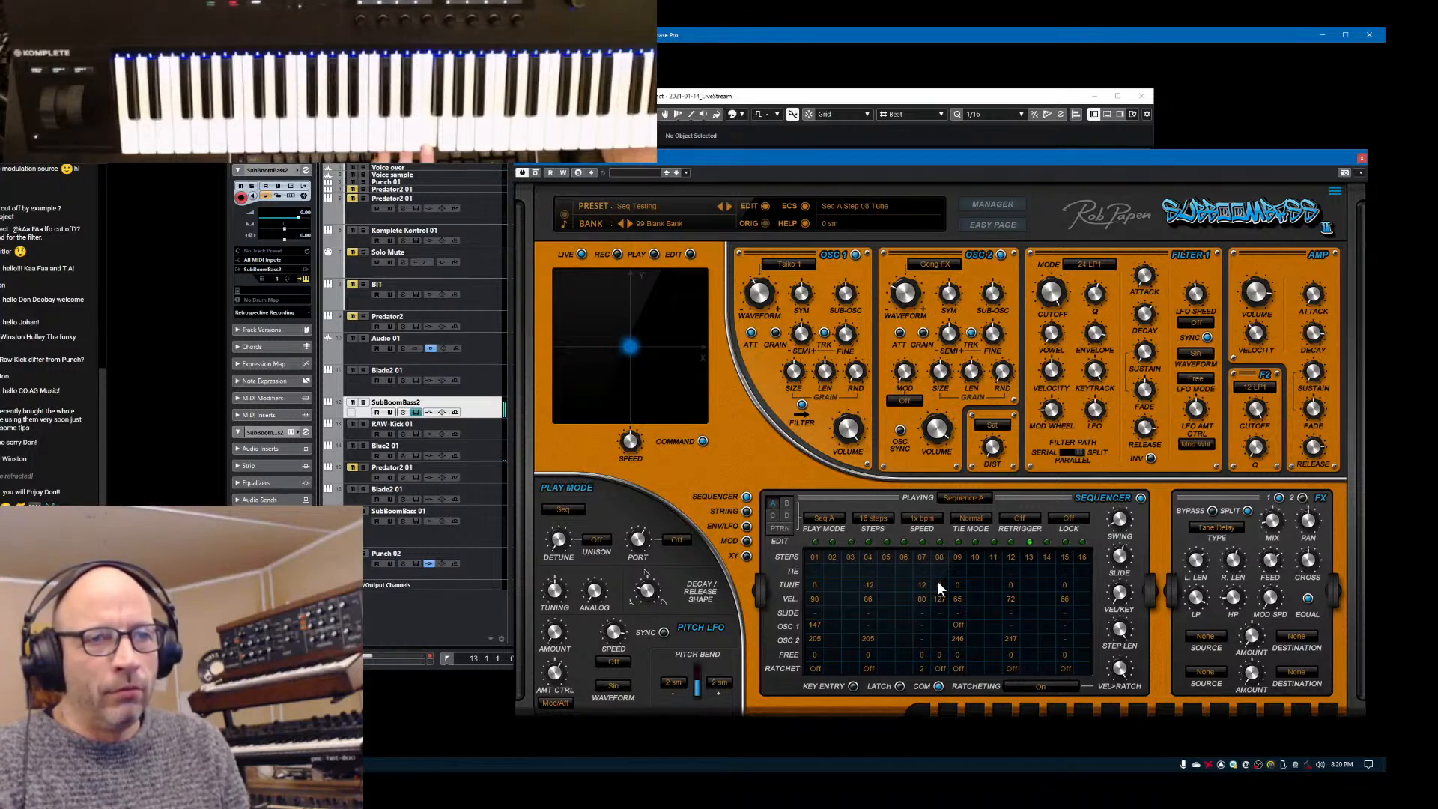
{"action": "left_click_drag", "start_coordinate": [943, 593], "coordinate": [947, 617]}
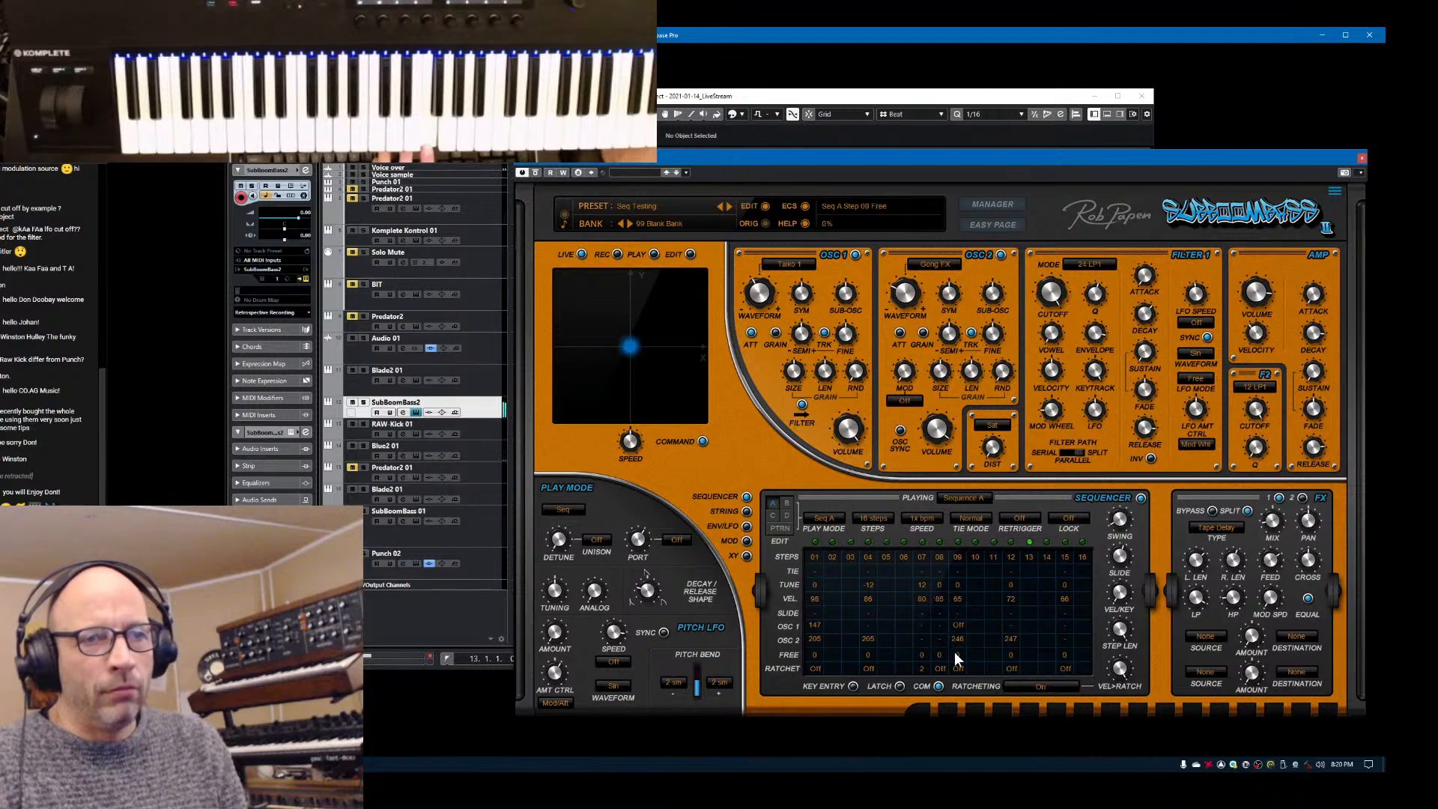
{"action": "left_click", "coordinate": [939, 558]}
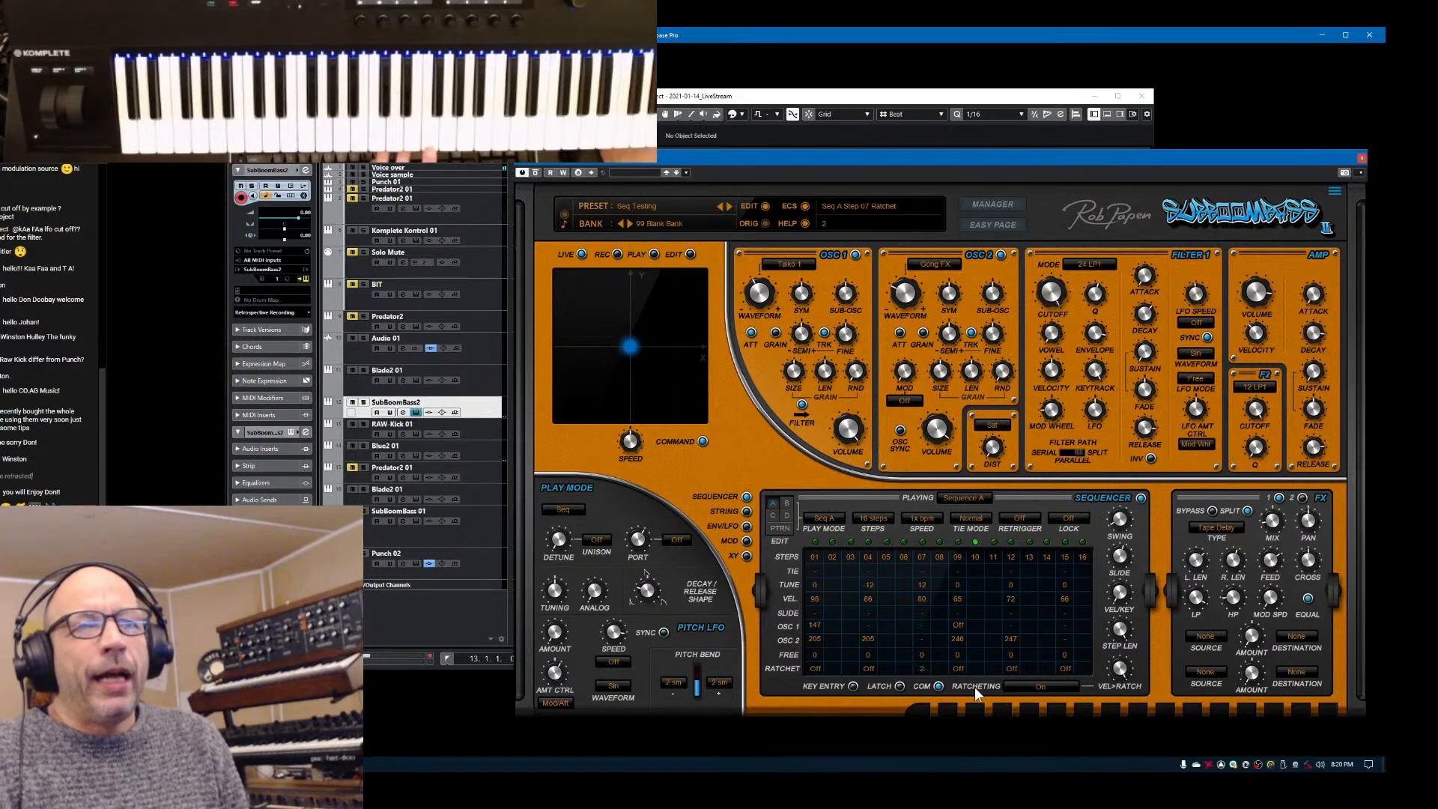
Try the Off / On Cycle ratcheting mode, switch ratcheting to Velocity, and set the sequencer's velocity/keyboard mix to 0.0 %
{"action": "left_click", "coordinate": [1031, 685]}
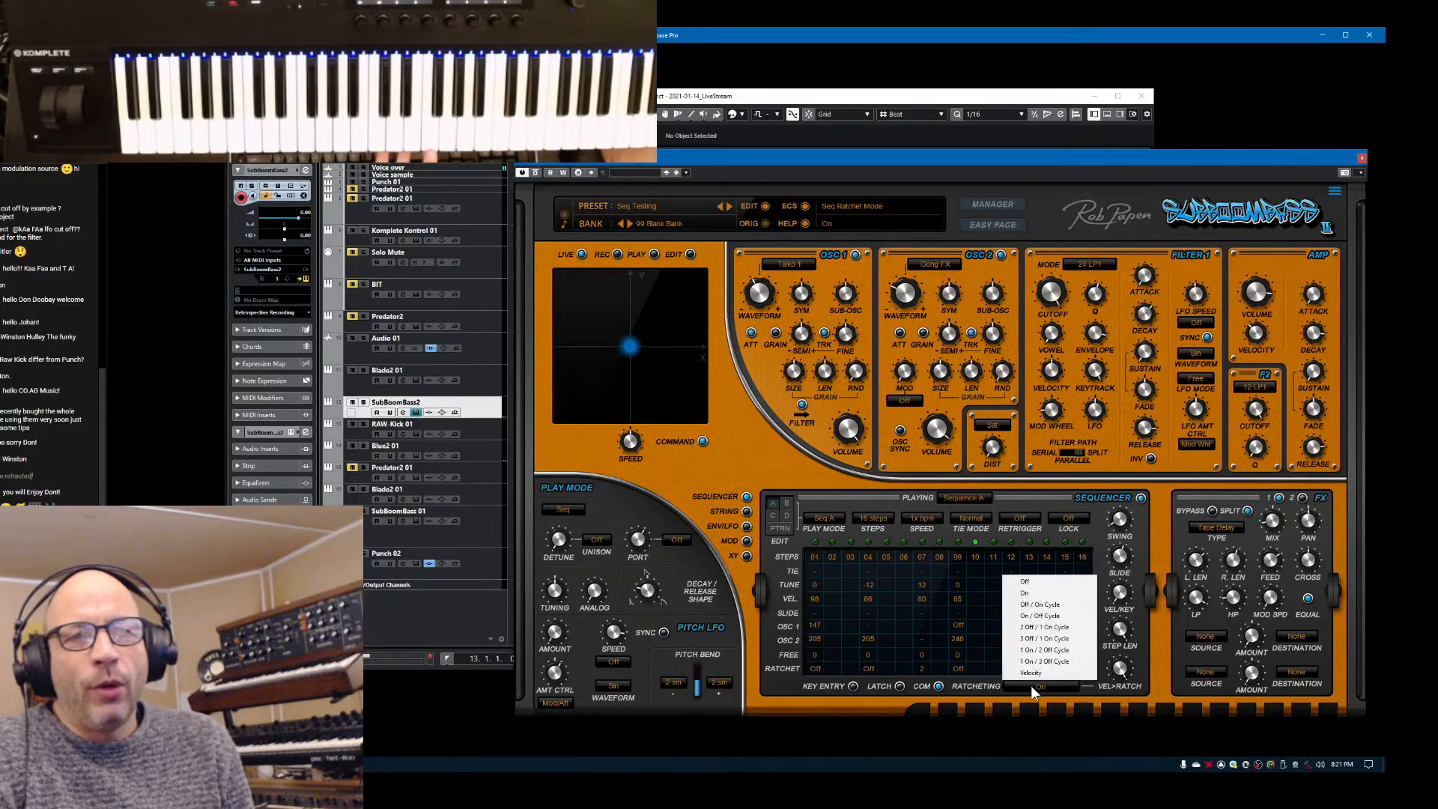
{"action": "left_click", "coordinate": [1038, 606]}
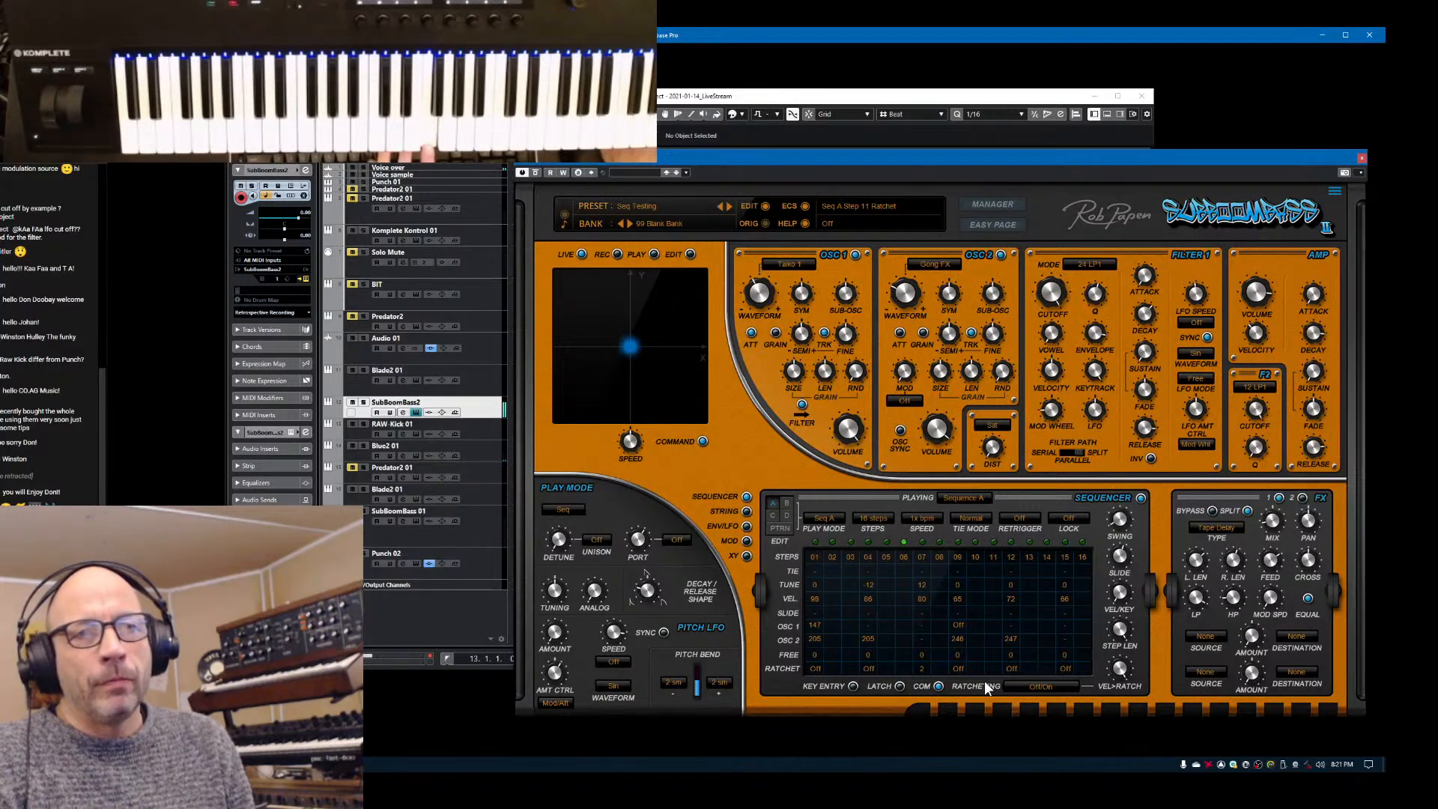
{"action": "left_click", "coordinate": [1032, 685]}
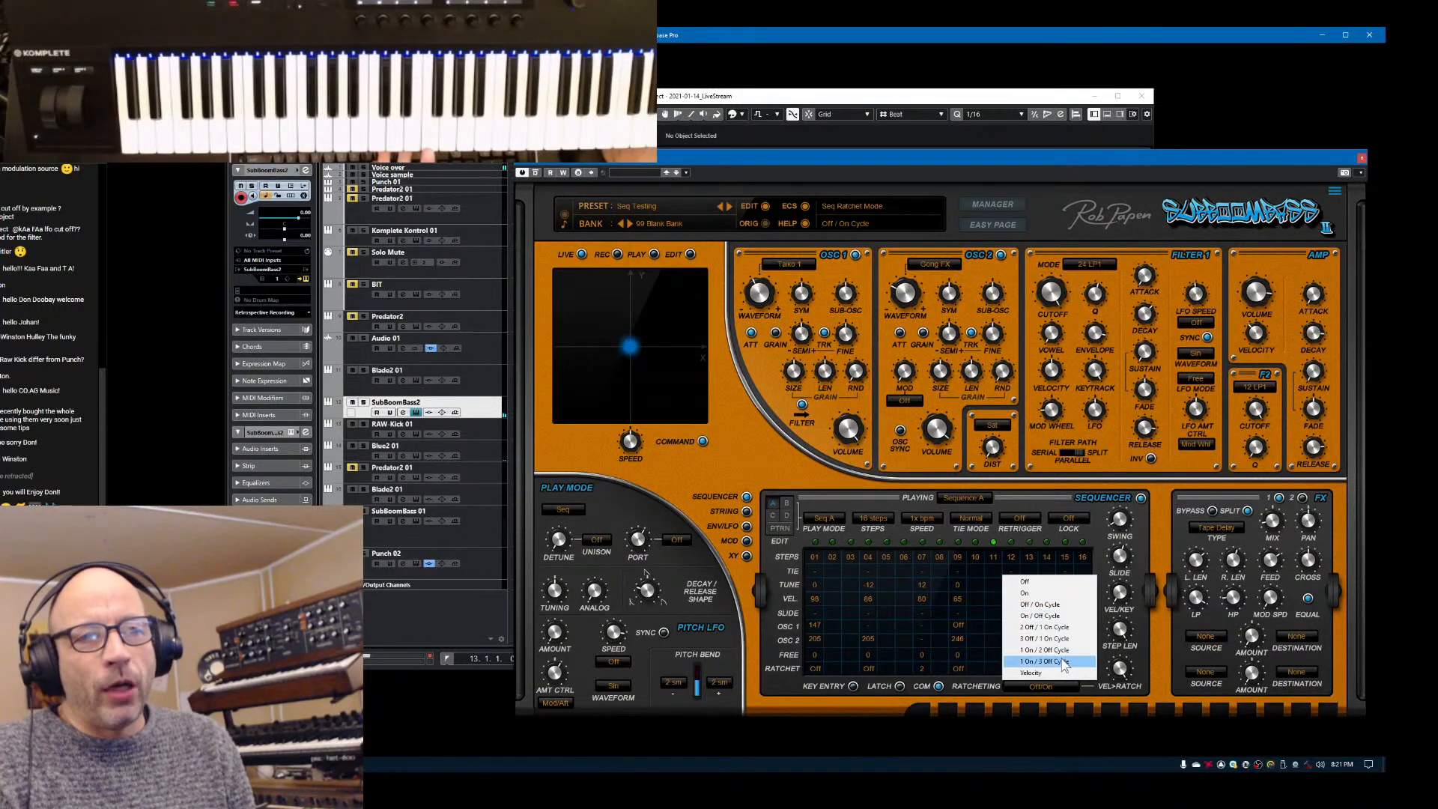
{"action": "left_click", "coordinate": [1049, 674]}
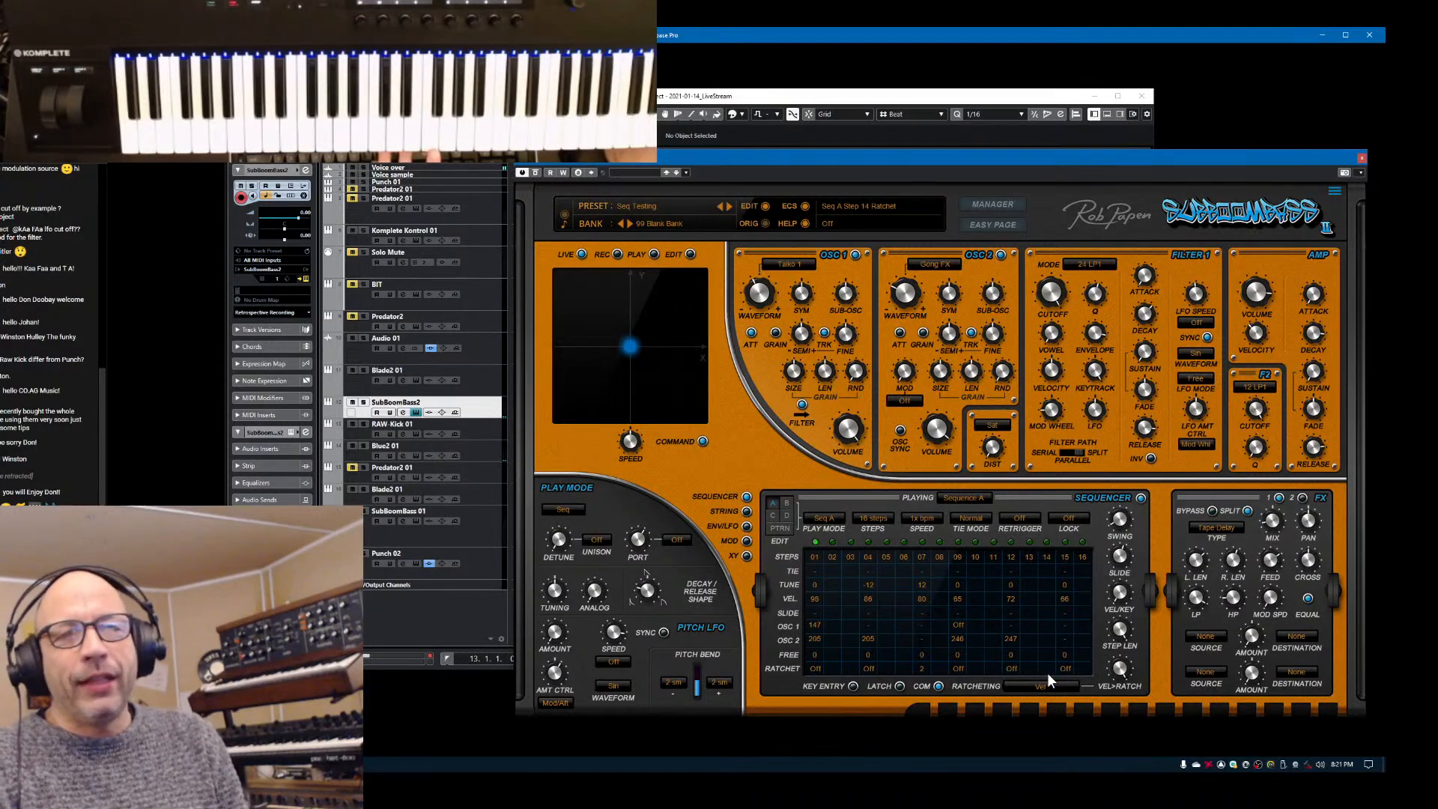
{"action": "mouse_move", "coordinate": [1121, 603]}
{"action": "left_mouse_down"}
{"action": "mouse_move", "coordinate": [1125, 573]}
{"action": "mouse_move", "coordinate": [1118, 609]}
{"action": "left_mouse_up"}
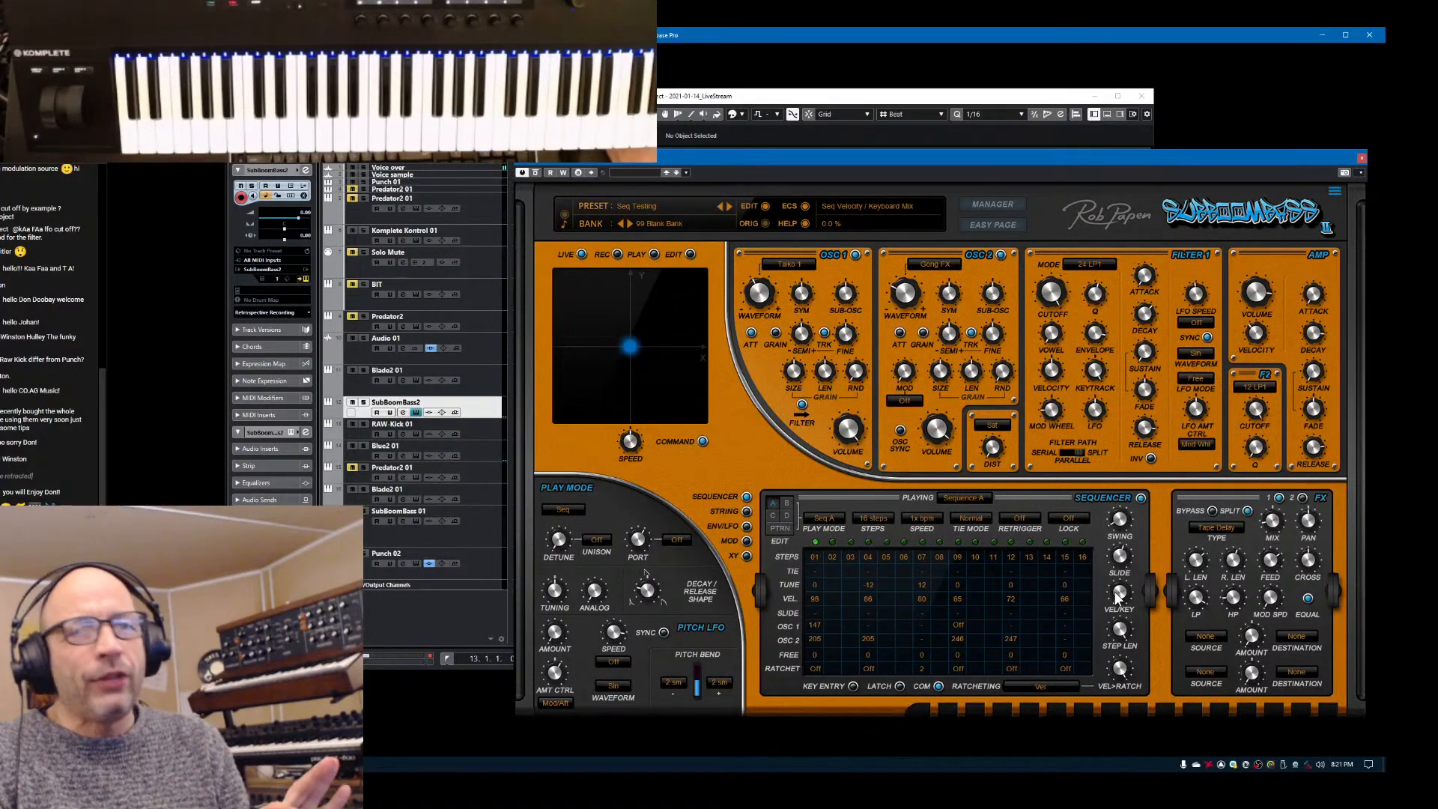
Set the sequencer's velocity-to-ratchet amount to 55.0 % and view the available ratcheting modes
{"action": "left_click_drag", "start_coordinate": [1124, 674], "coordinate": [1121, 695]}
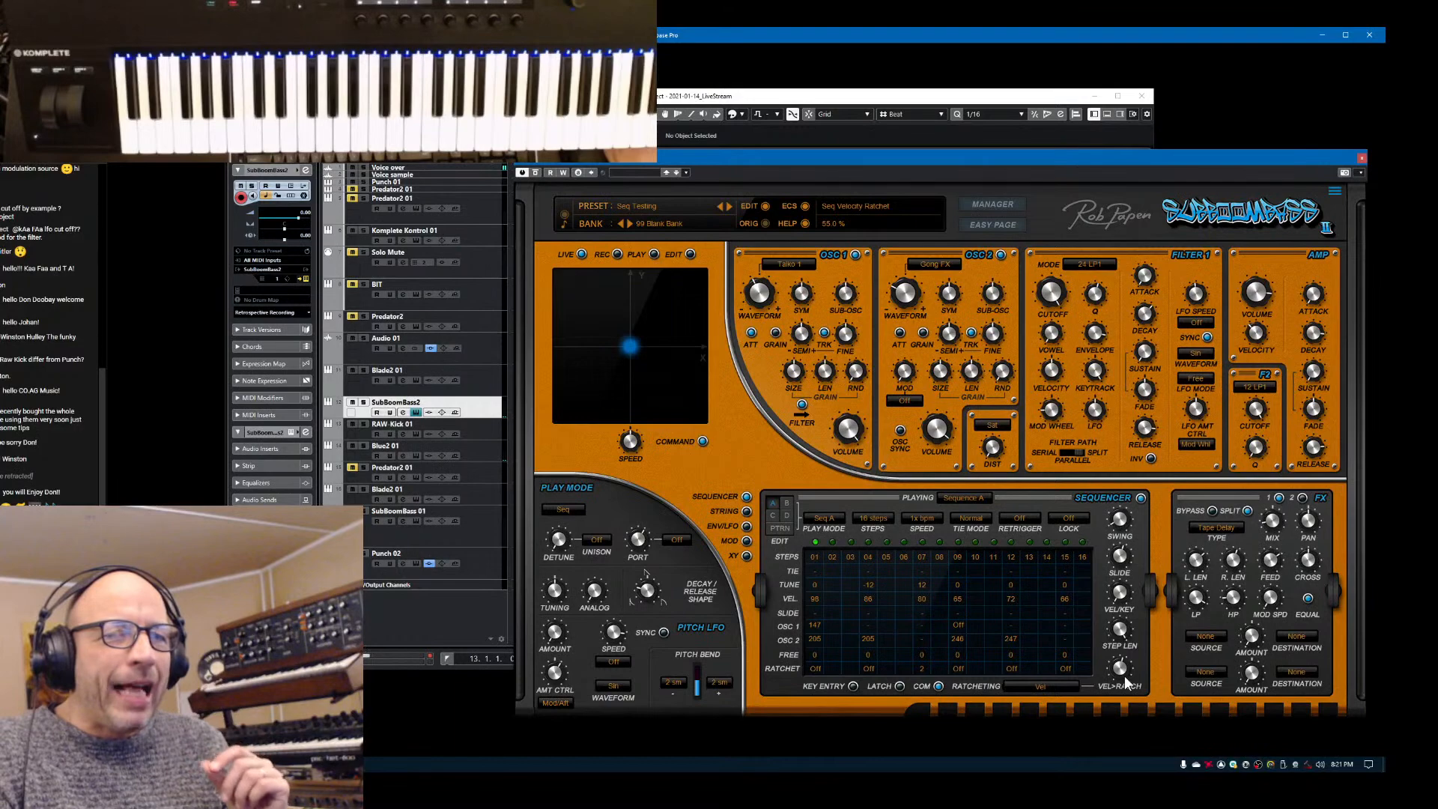
{"action": "left_click_drag", "start_coordinate": [1125, 675], "coordinate": [1125, 671]}
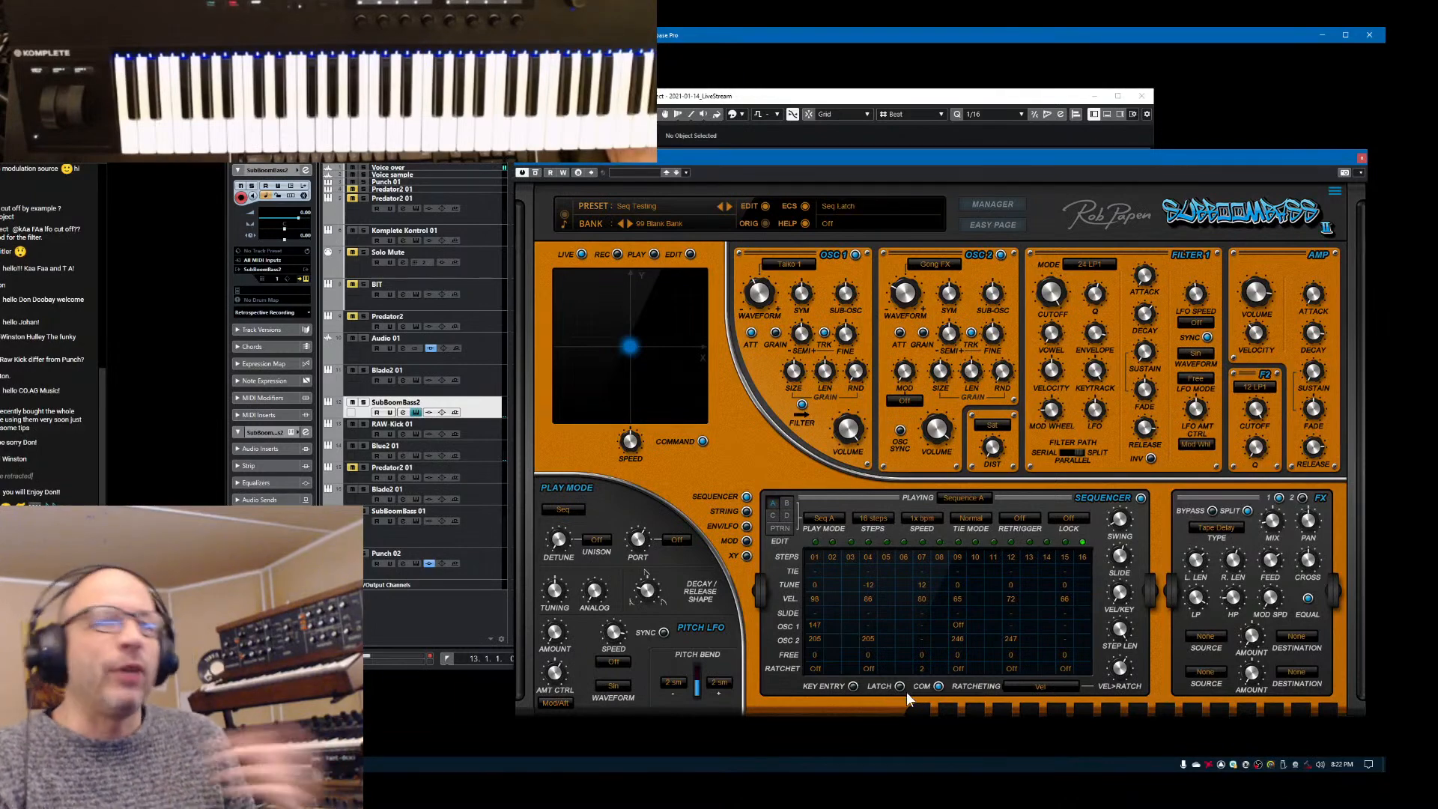
{"action": "left_click", "coordinate": [1036, 685]}
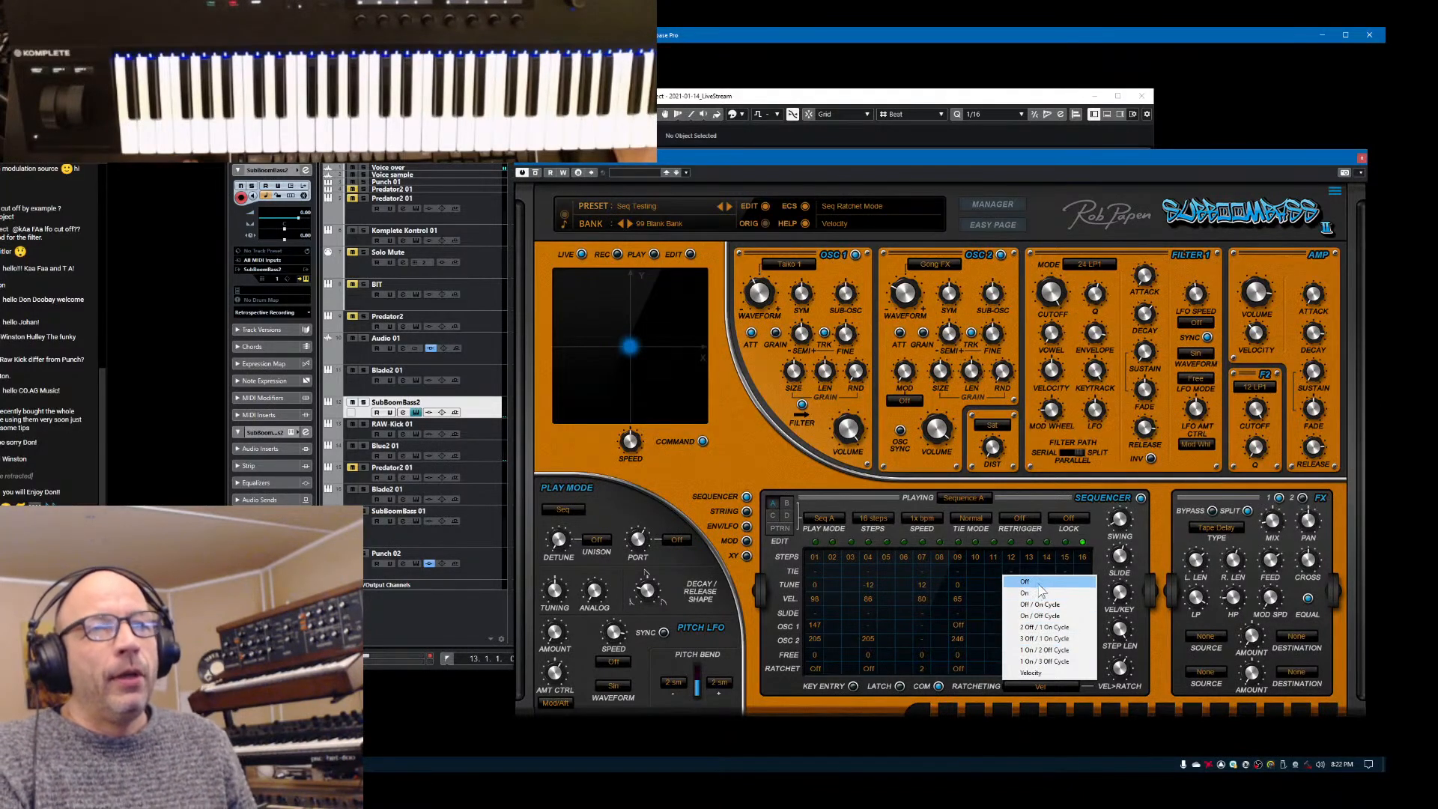
{"action": "left_click", "coordinate": [1096, 530]}
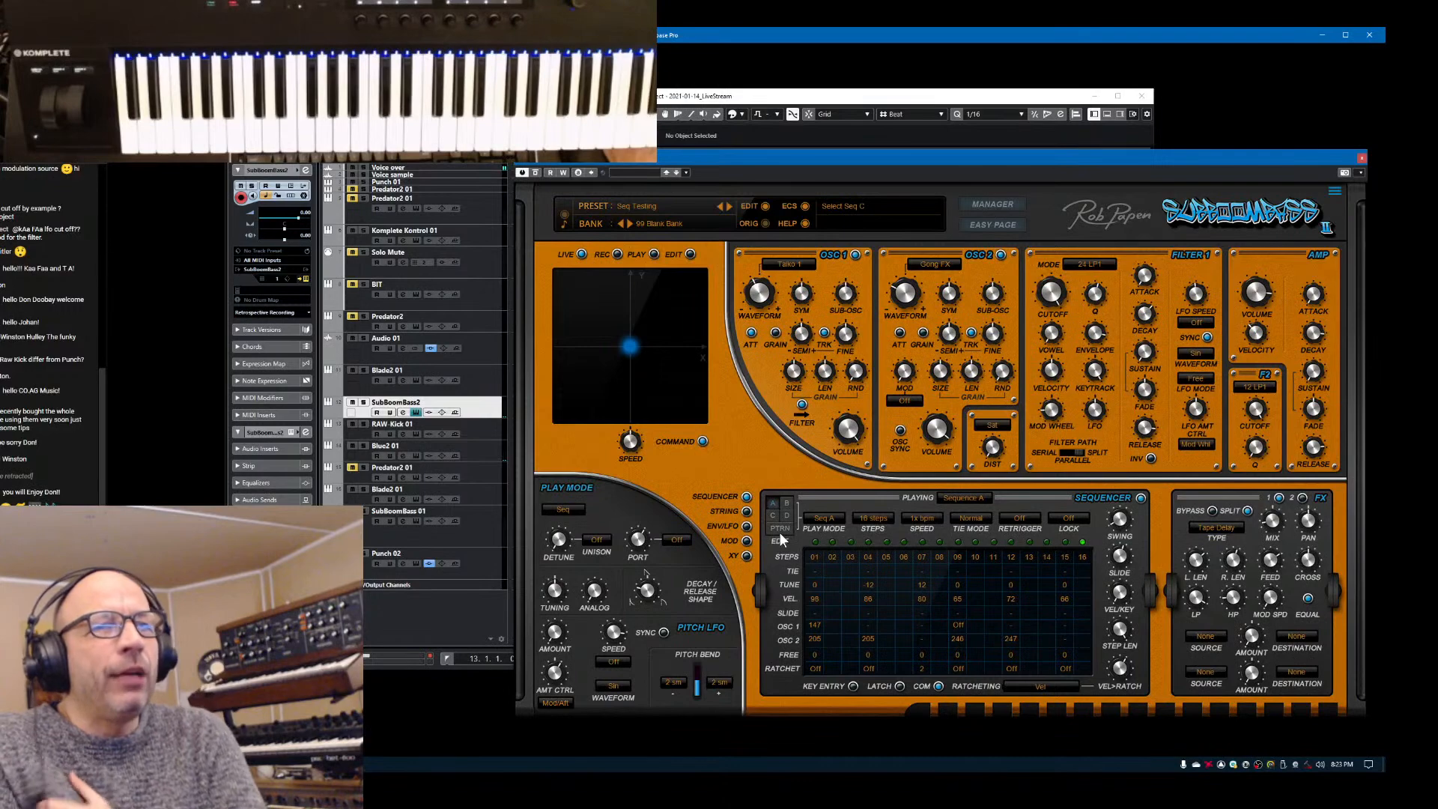
View sequence B and the pattern grid in the sequencer, and return to the steps of sequence A
{"action": "left_click", "coordinate": [785, 502]}
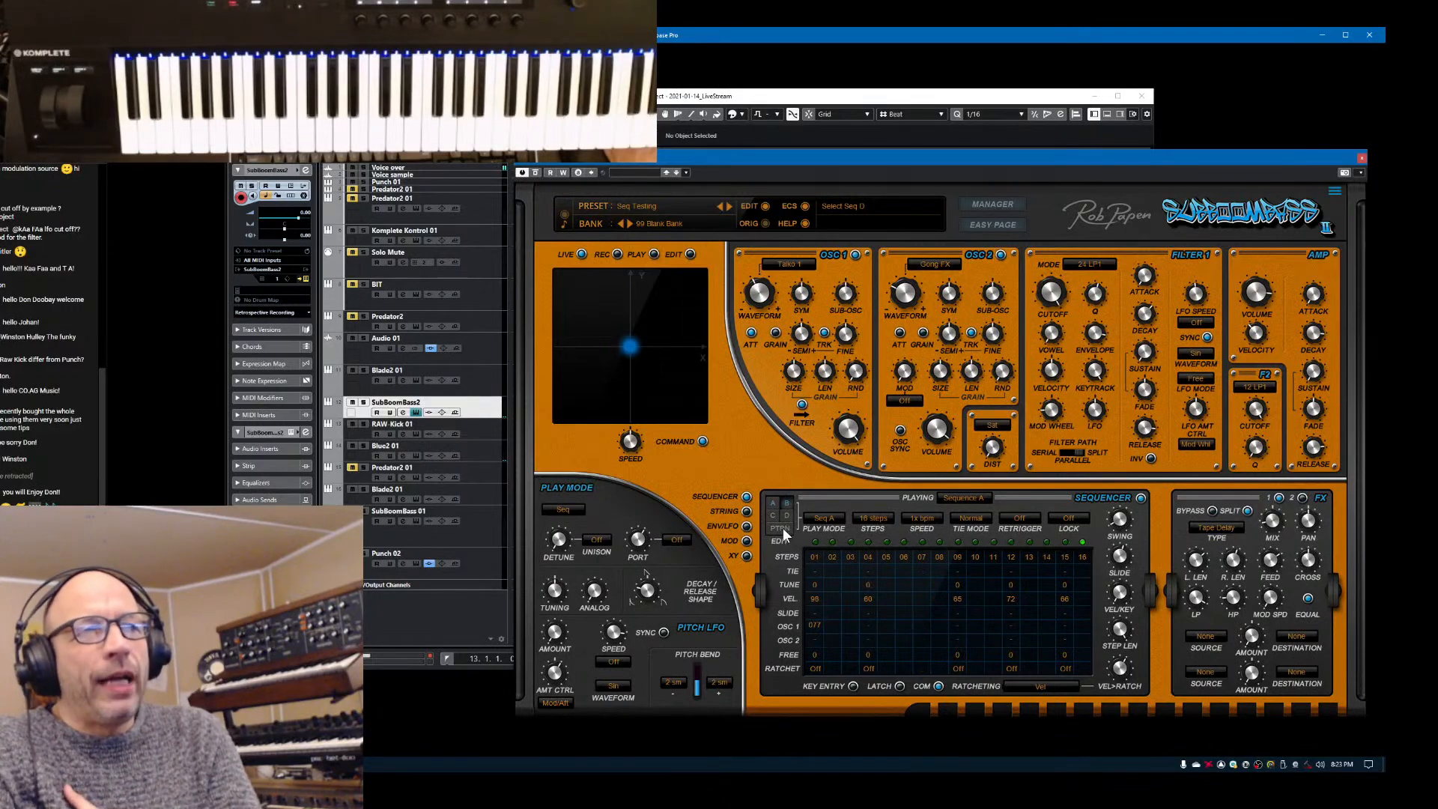
{"action": "left_click", "coordinate": [783, 528]}
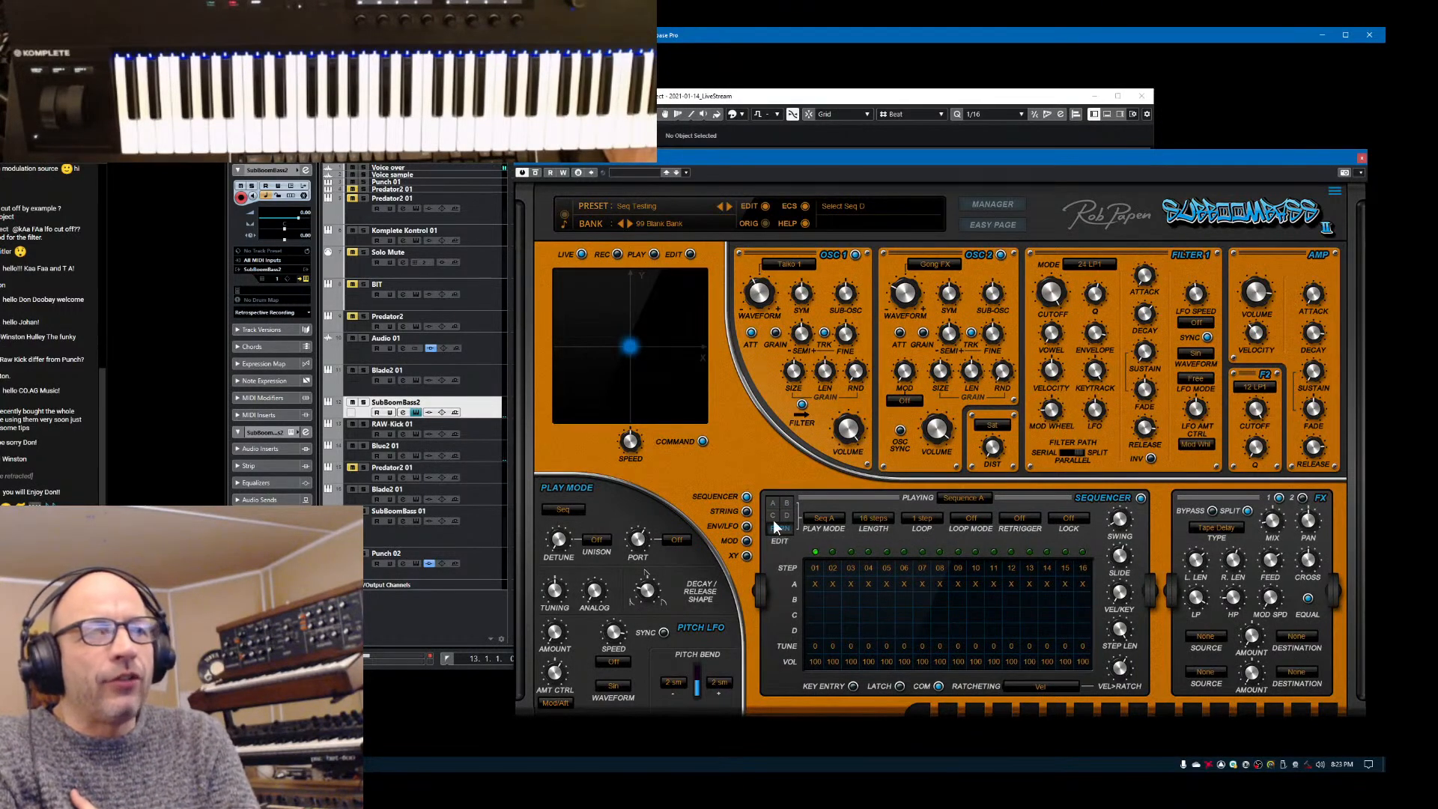
{"action": "left_click", "coordinate": [773, 520]}
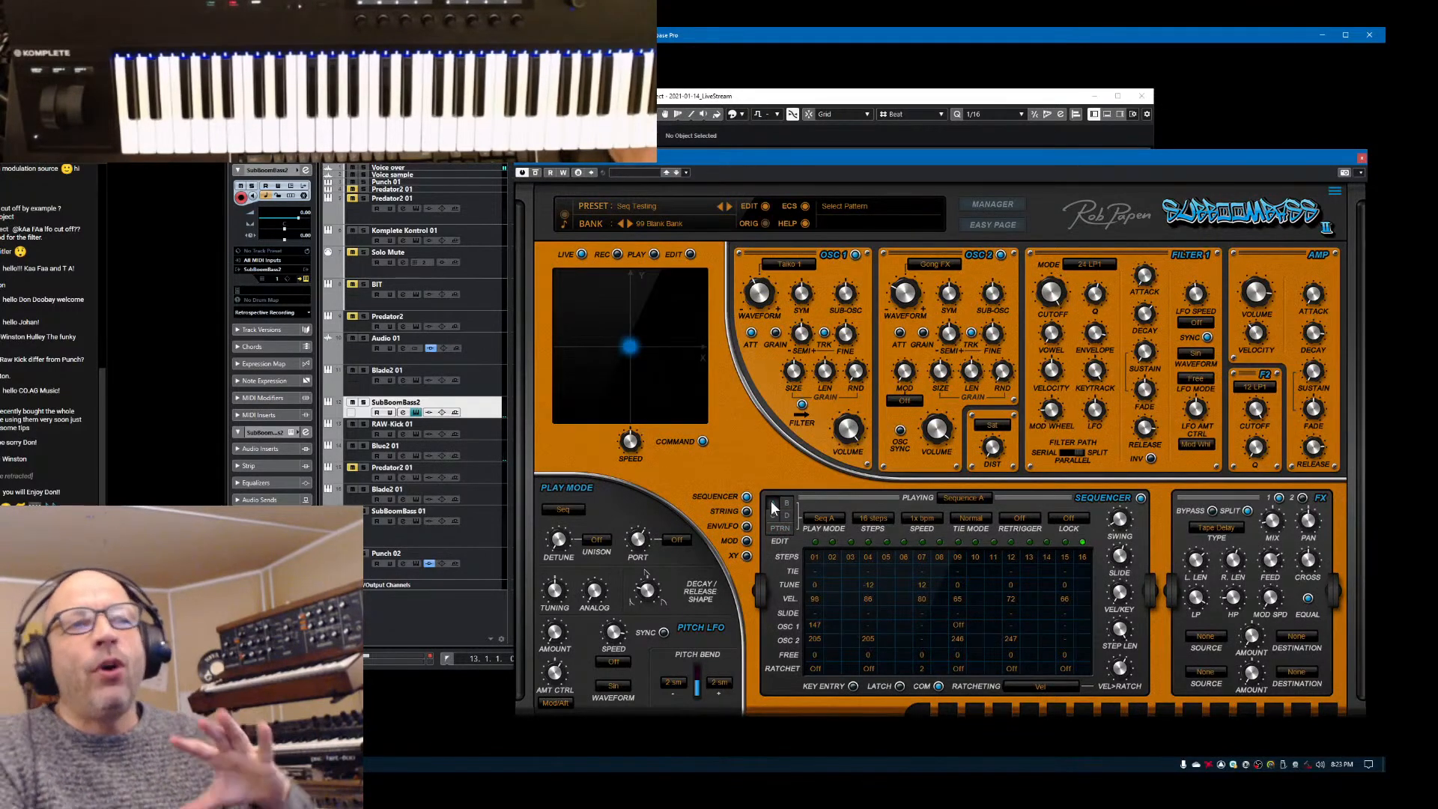
Try Pattern play mode with sequence B on steps 02, 09, 12, C on 04, 06, and D on 11, and return to Seq A mode
{"action": "left_click", "coordinate": [837, 517]}
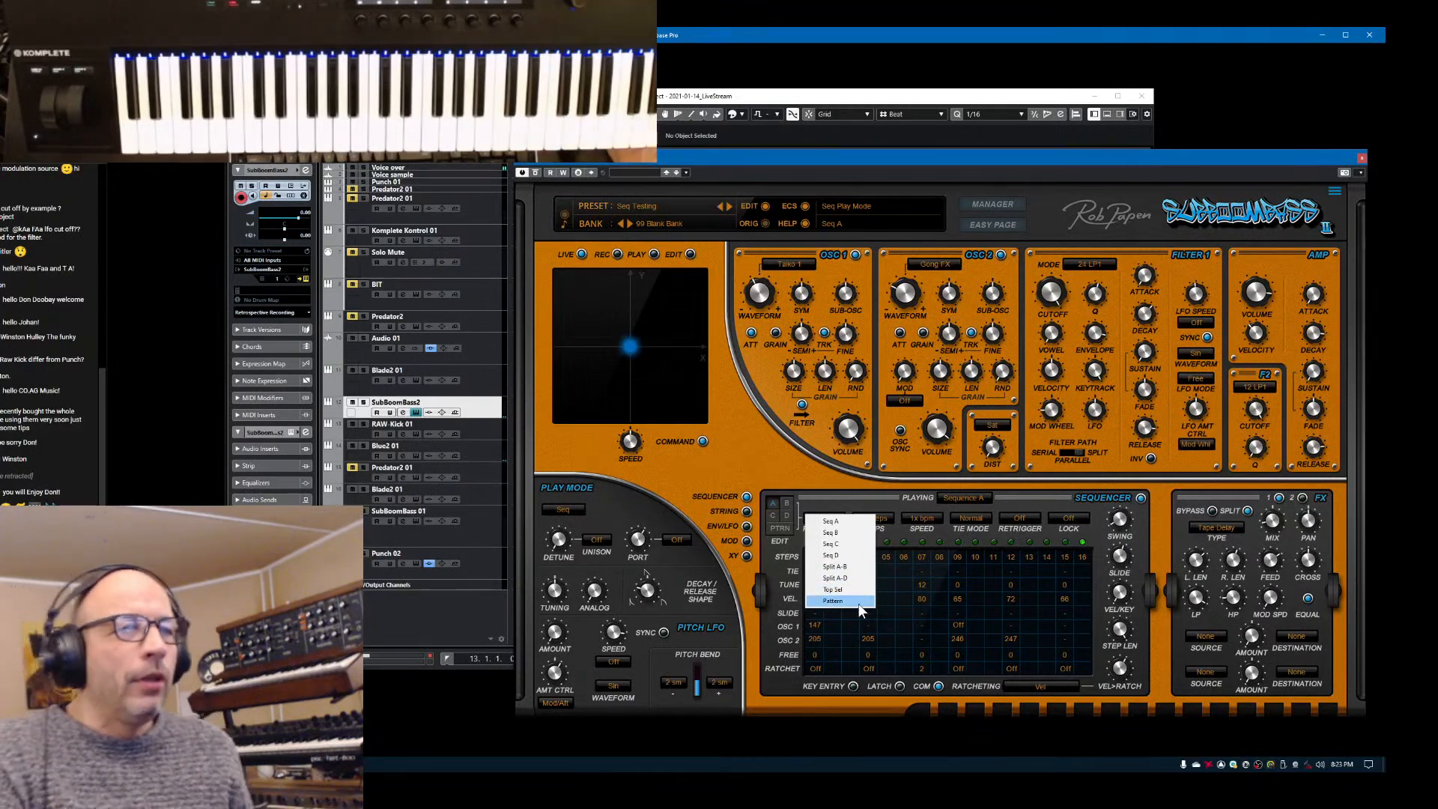
{"action": "left_click", "coordinate": [855, 601]}
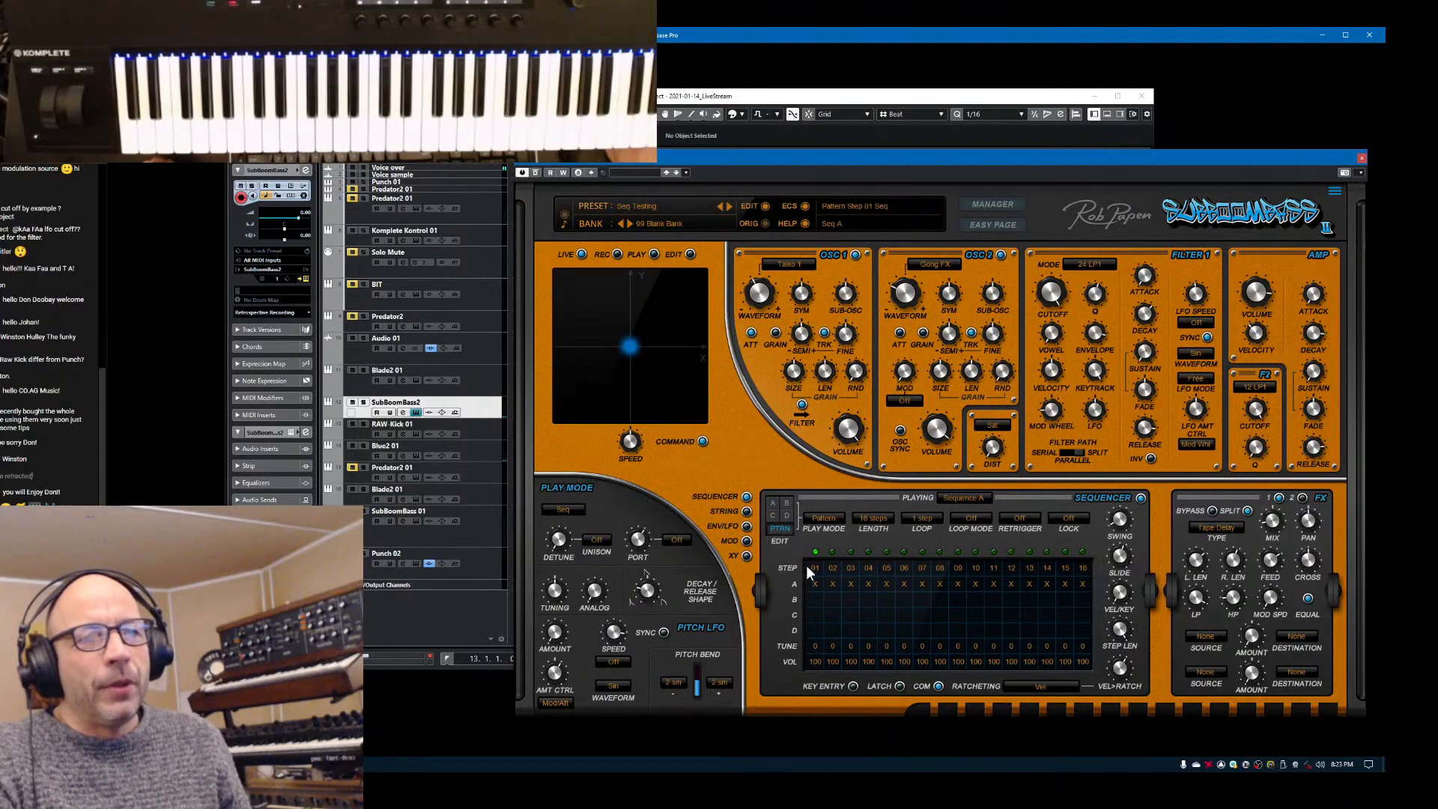
{"action": "left_click", "coordinate": [869, 614]}
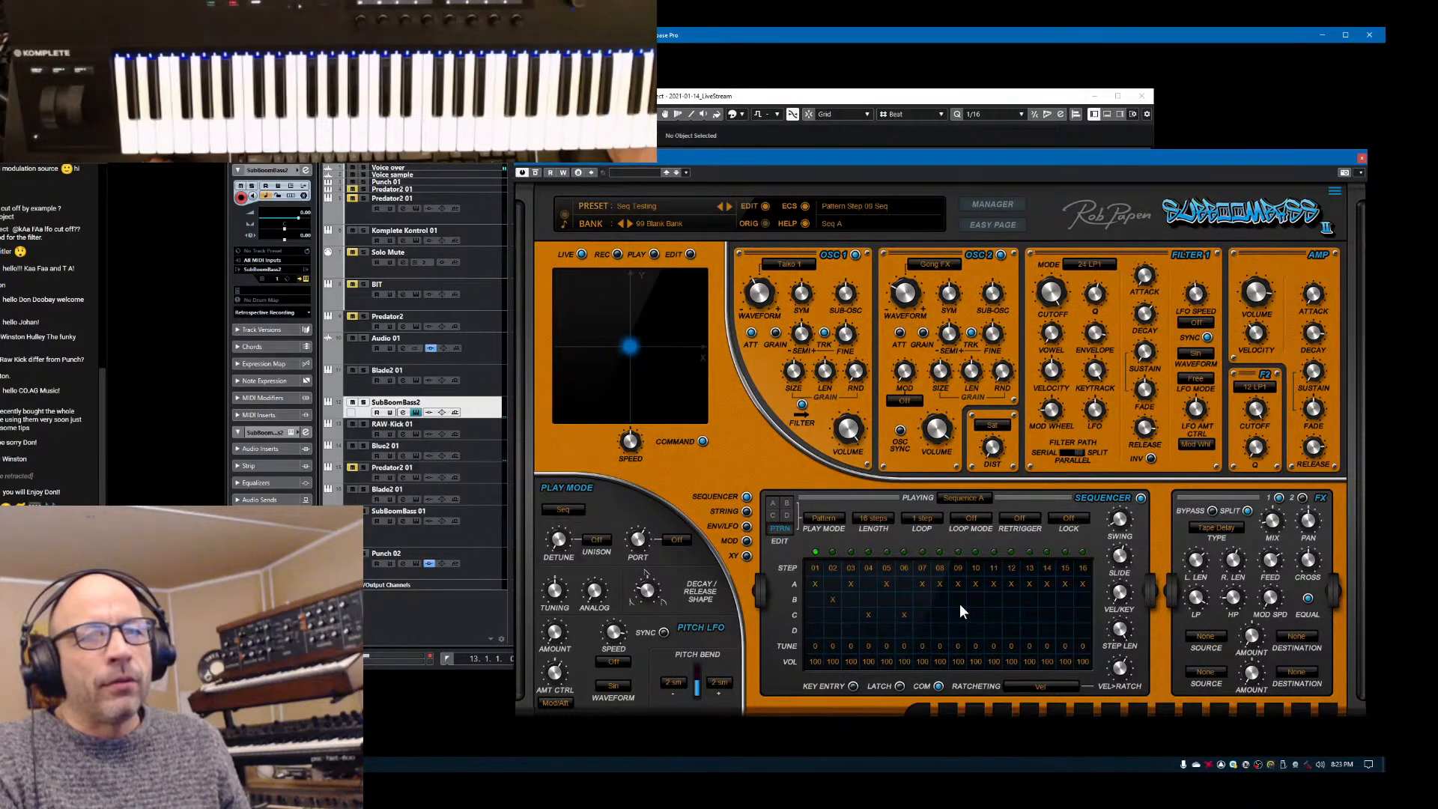
{"action": "left_click", "coordinate": [992, 628]}
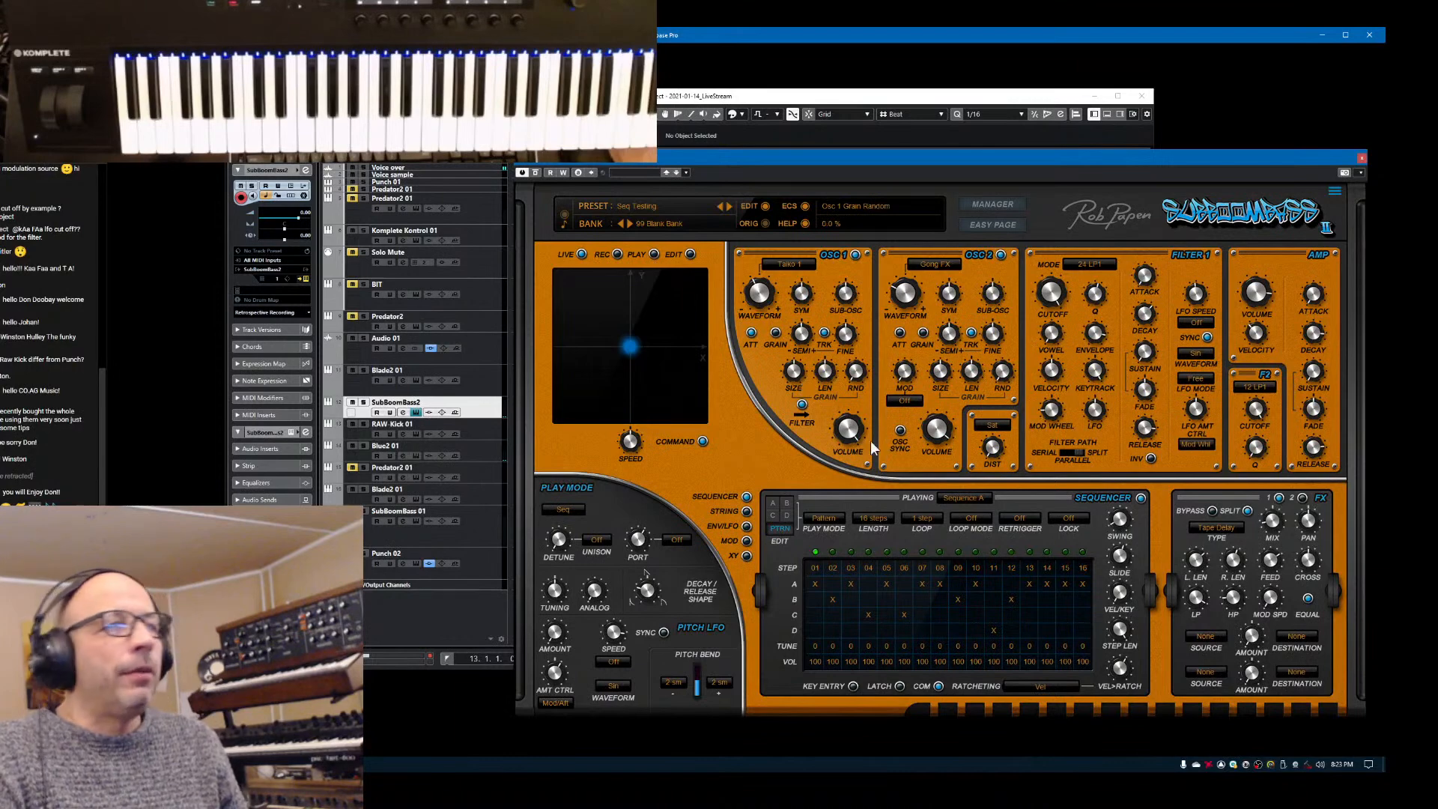
{"action": "left_click", "coordinate": [825, 518]}
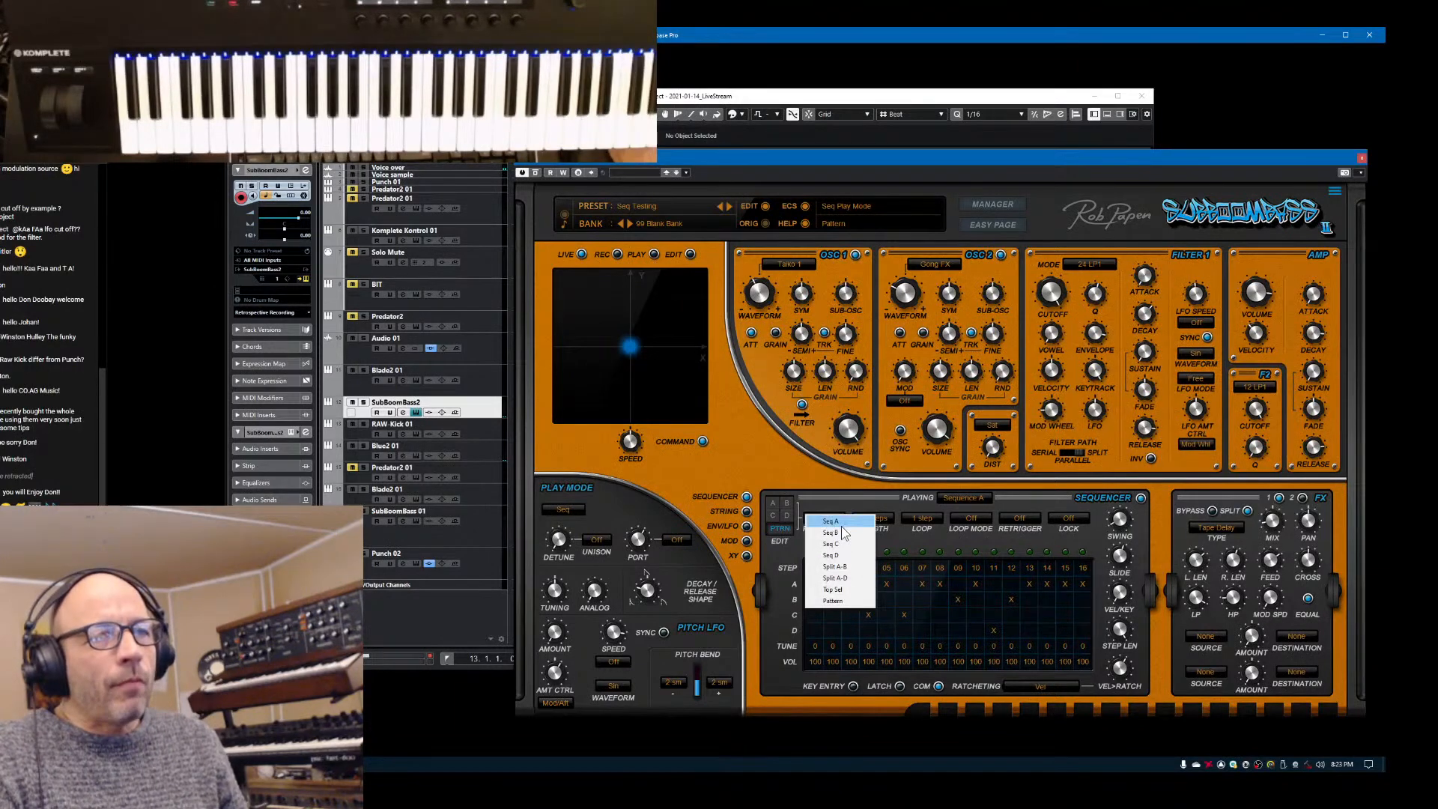
{"action": "left_click", "coordinate": [852, 521]}
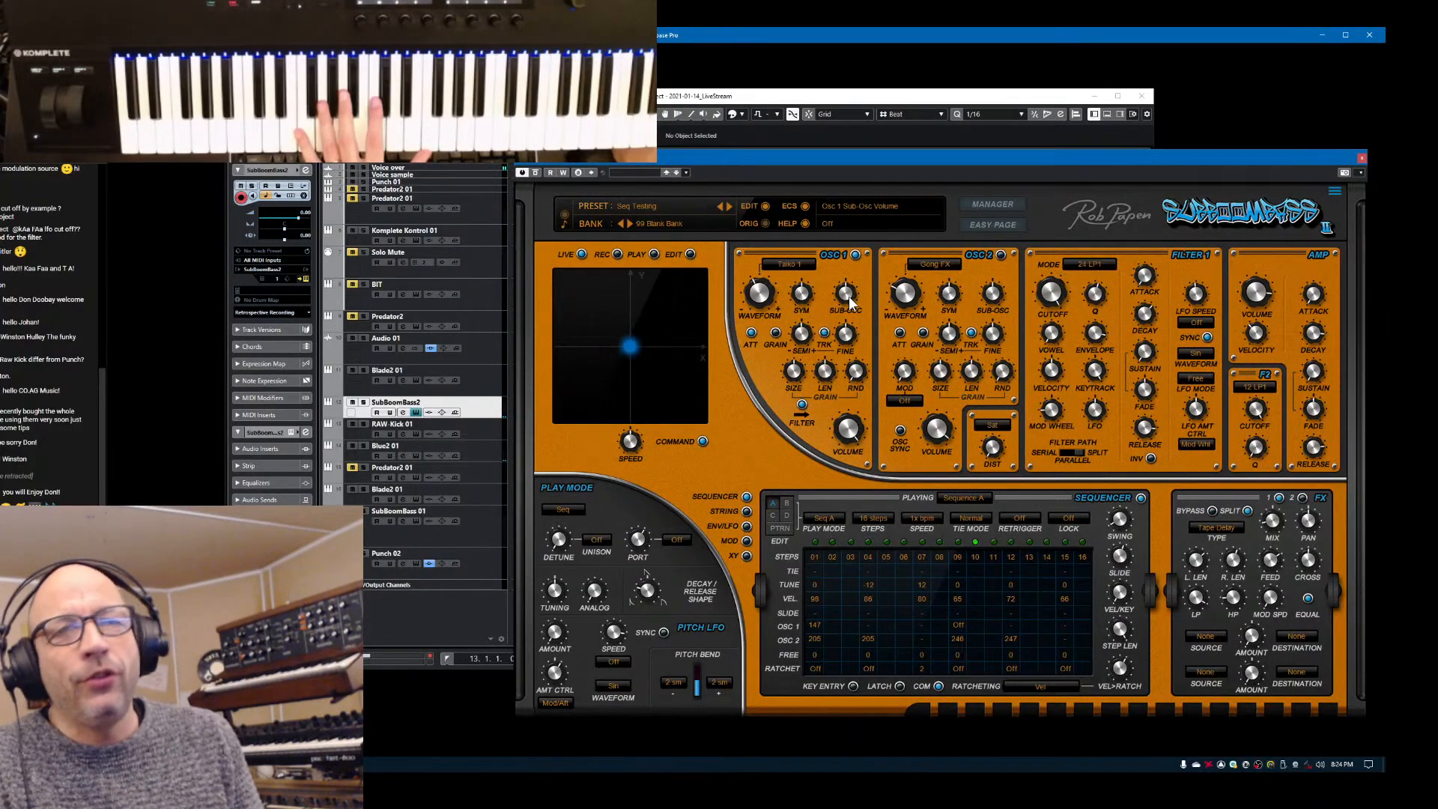
Set oscillator 1's sub-oscillator volume to Sqr -22.1 dB and try out the filter 1 cutoff
{"action": "left_click_drag", "start_coordinate": [851, 303], "coordinate": [851, 299]}
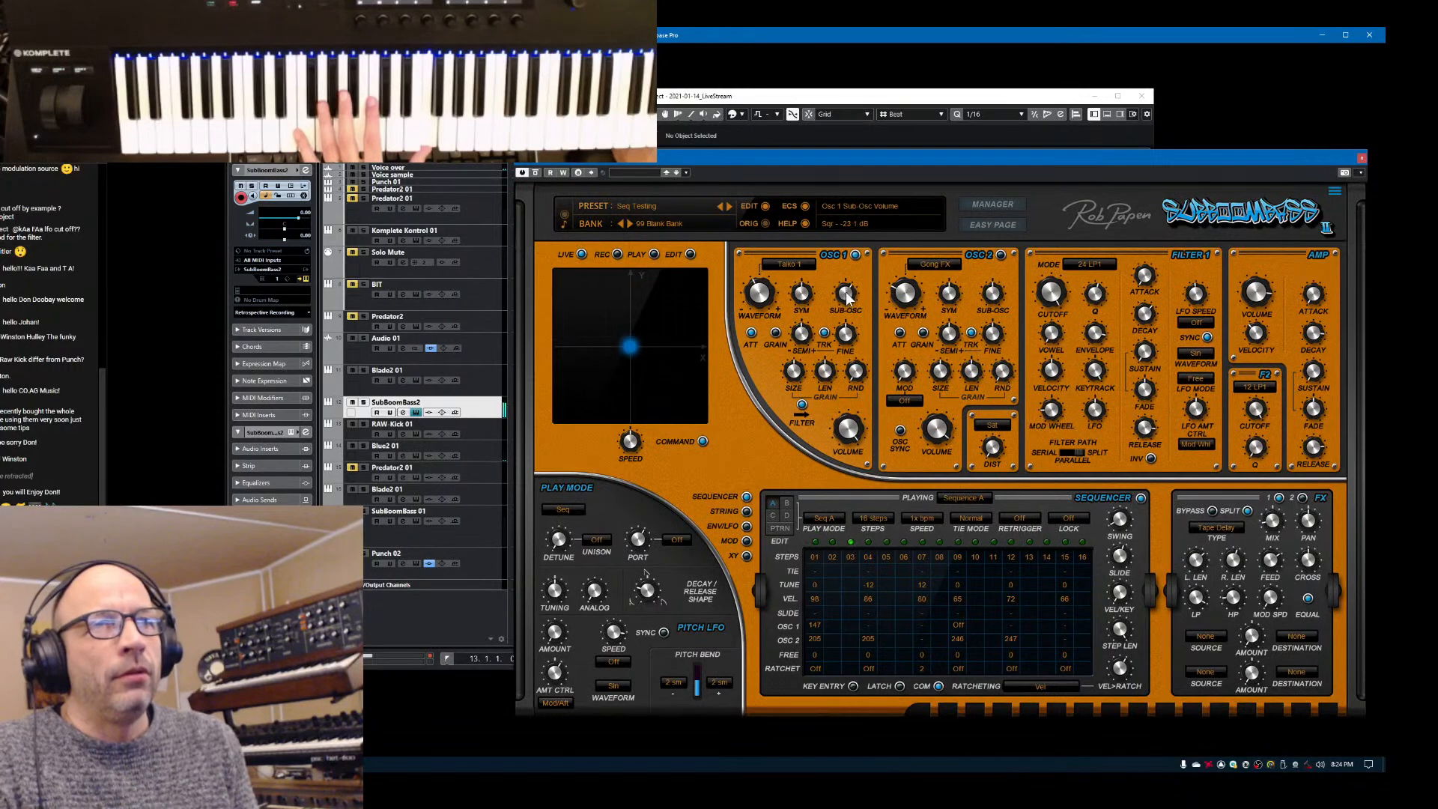
{"action": "left_click_drag", "start_coordinate": [1052, 311], "coordinate": [1059, 378]}
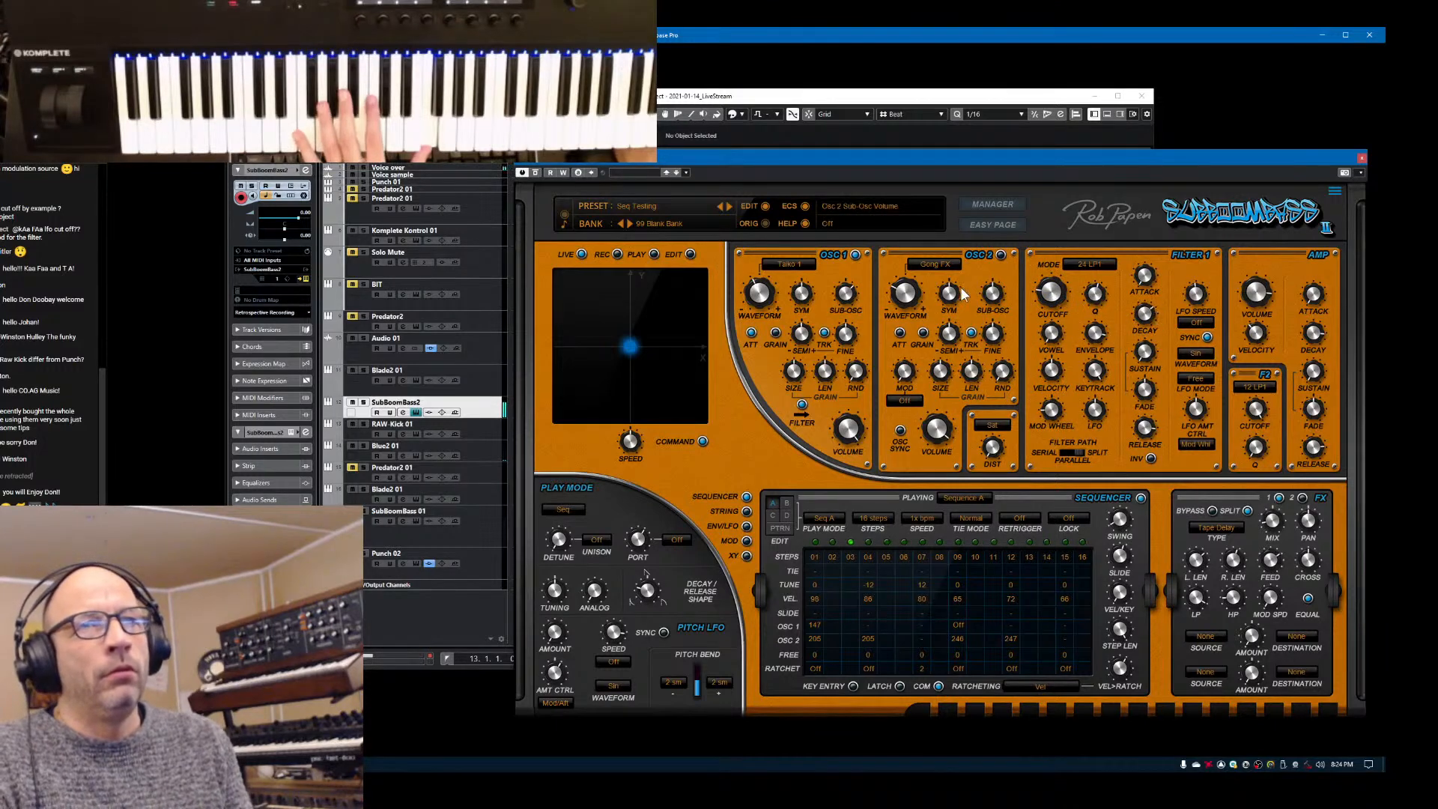
{"action": "left_click_drag", "start_coordinate": [907, 294], "coordinate": [926, 289]}
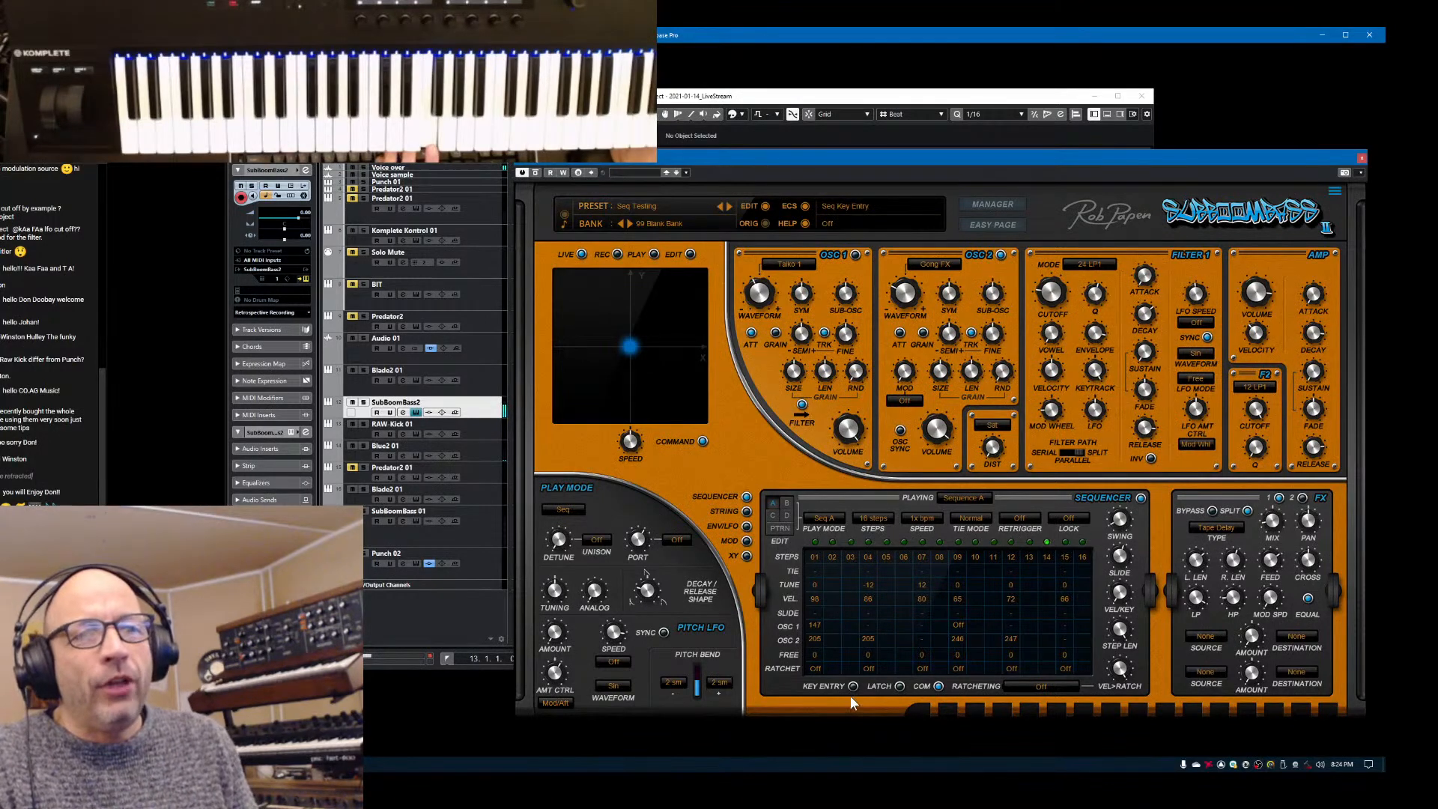
Check the effects menu and sequence A's step 01 oscillator 2 waveform, and toggle oscillator 2's key tracking
{"action": "left_click", "coordinate": [1322, 501]}
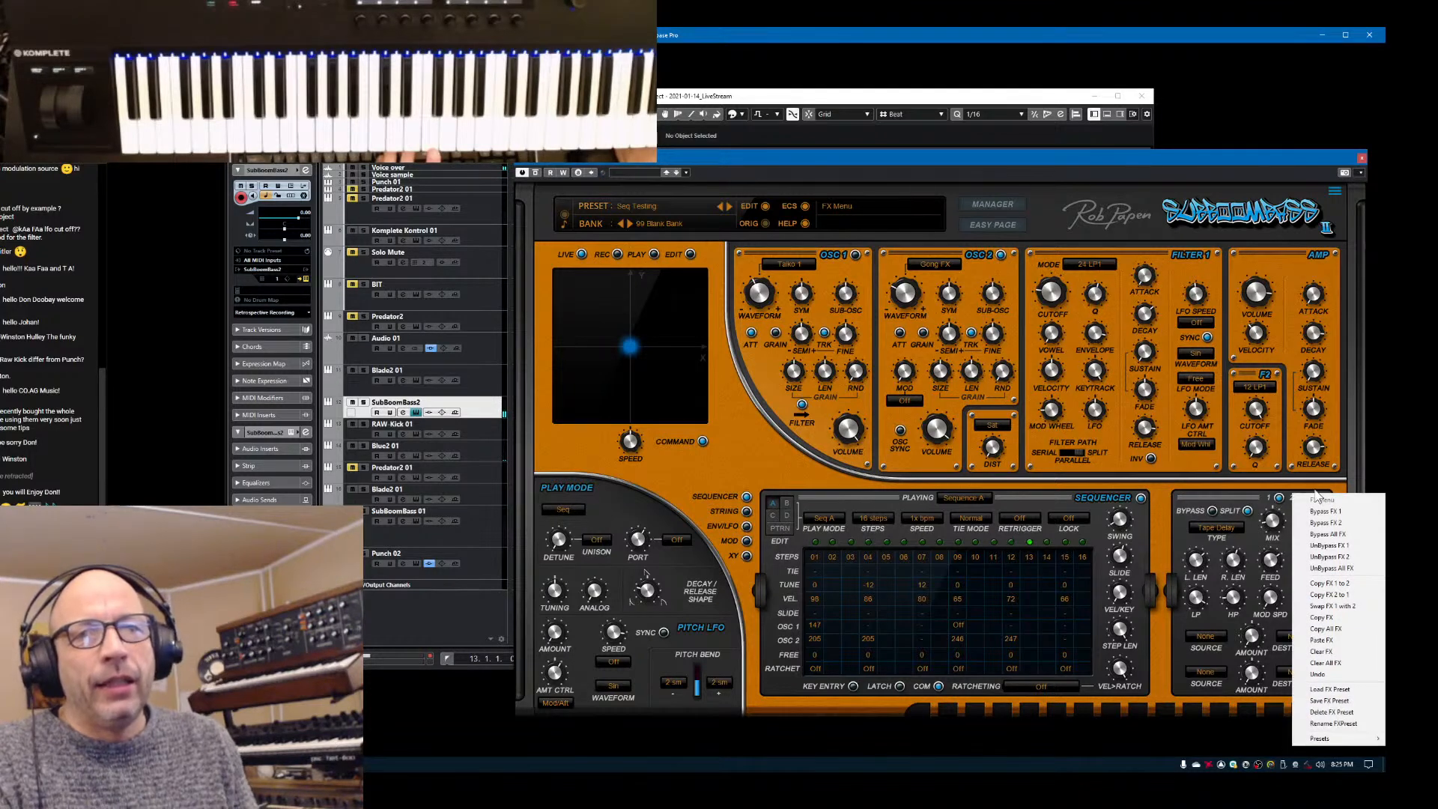
{"action": "left_click", "coordinate": [1234, 495]}
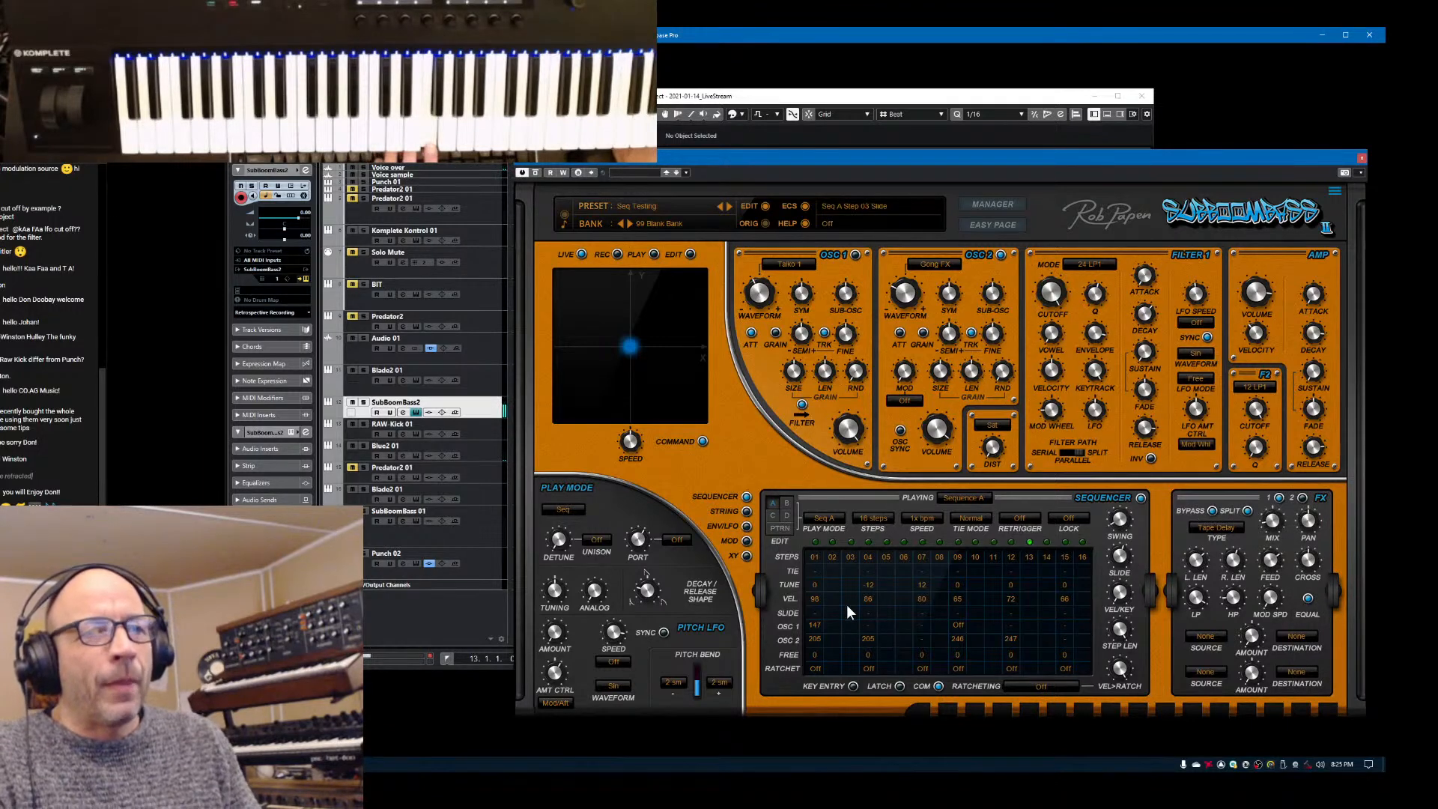
{"action": "mouse_move", "coordinate": [814, 642]}
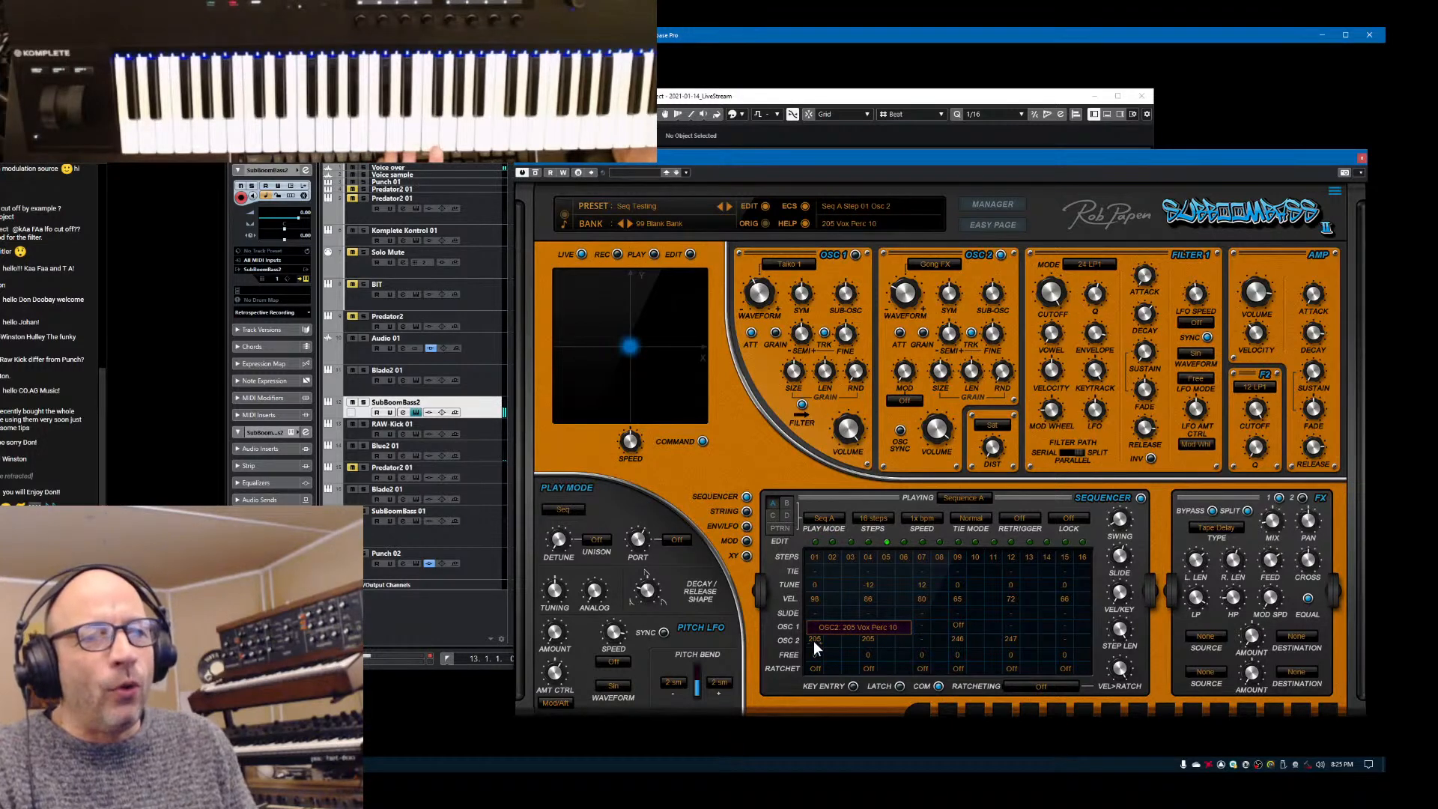
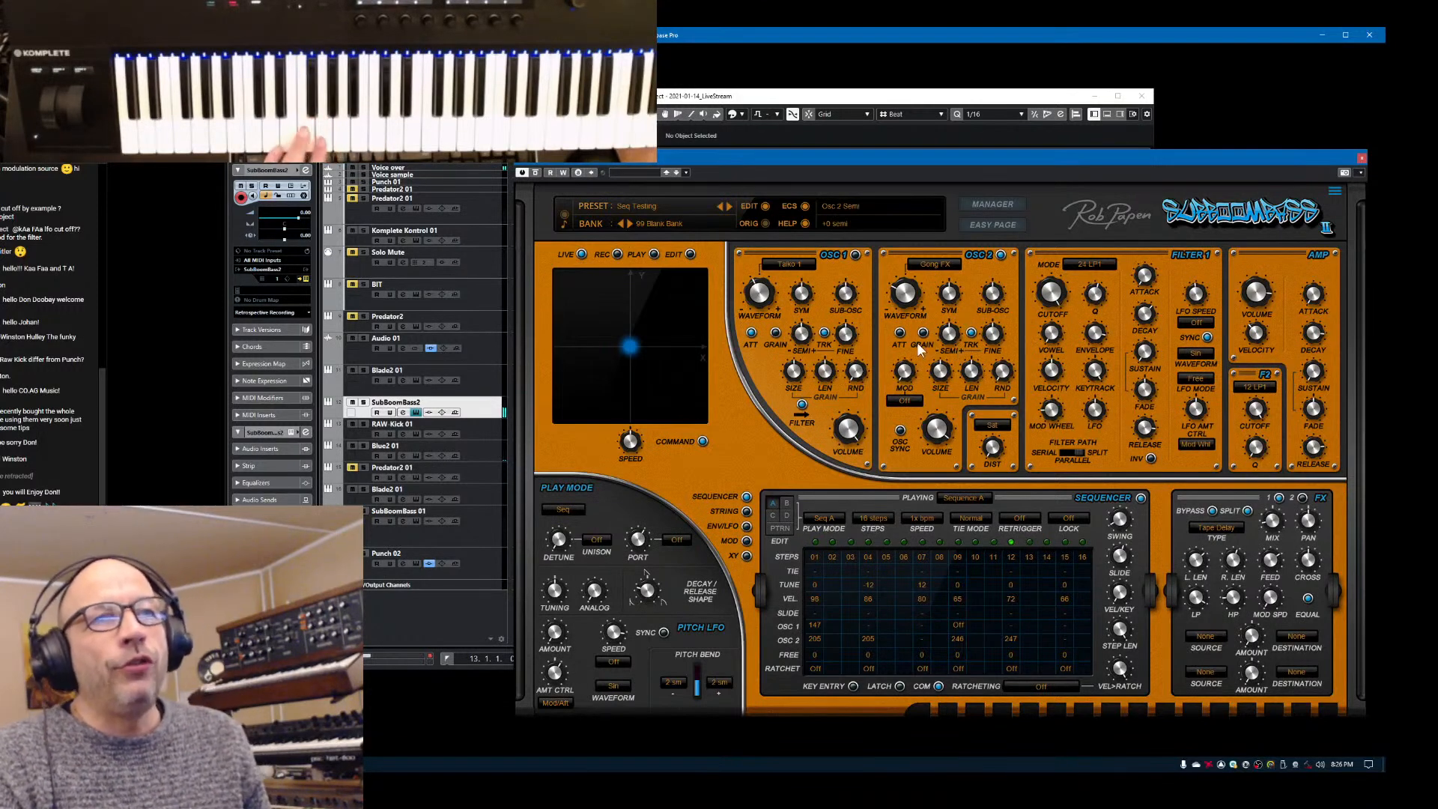
{"action": "left_click", "coordinate": [971, 333]}
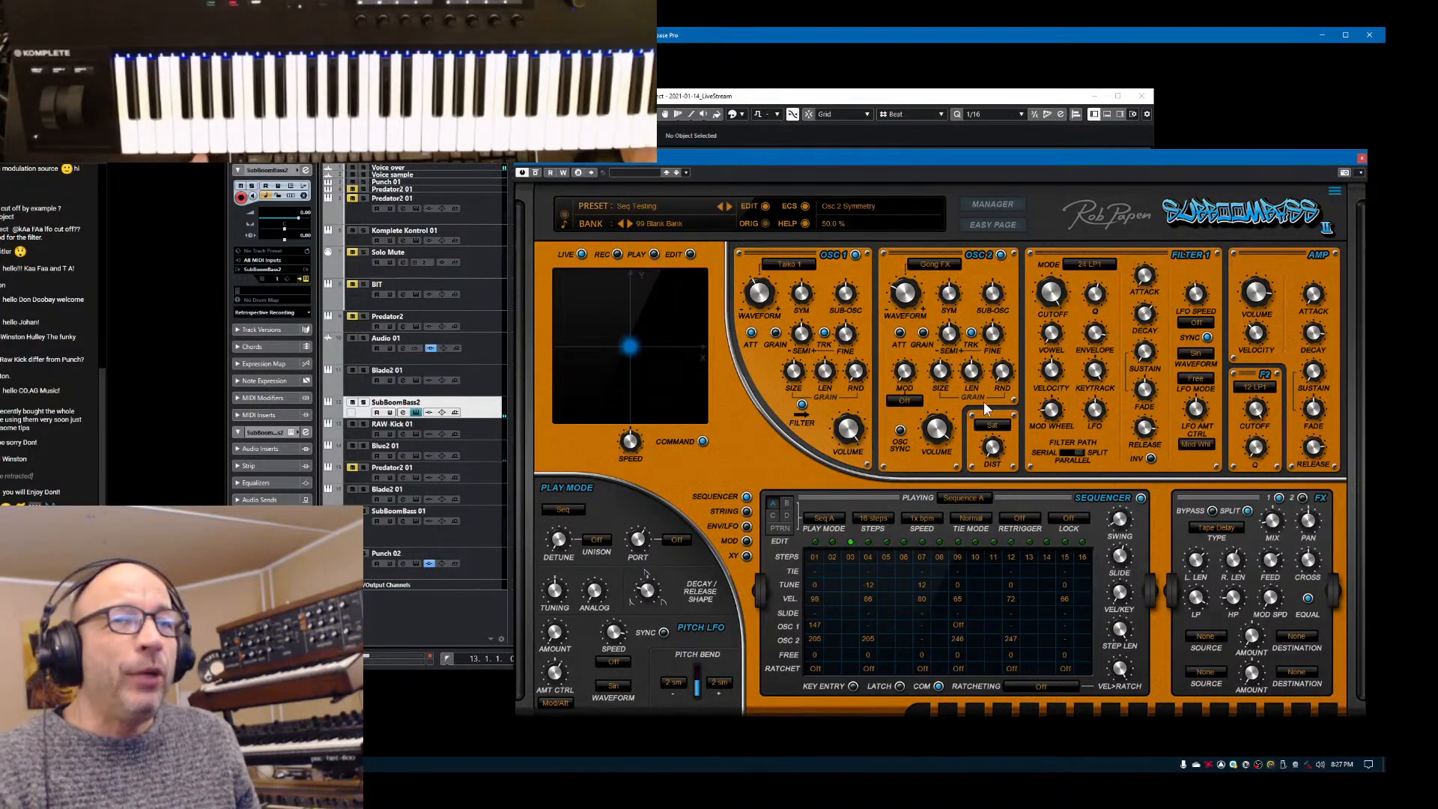
Copy sequence A into sequence B and set the sequencer's play mode to Seq B
{"action": "left_click", "coordinate": [938, 686]}
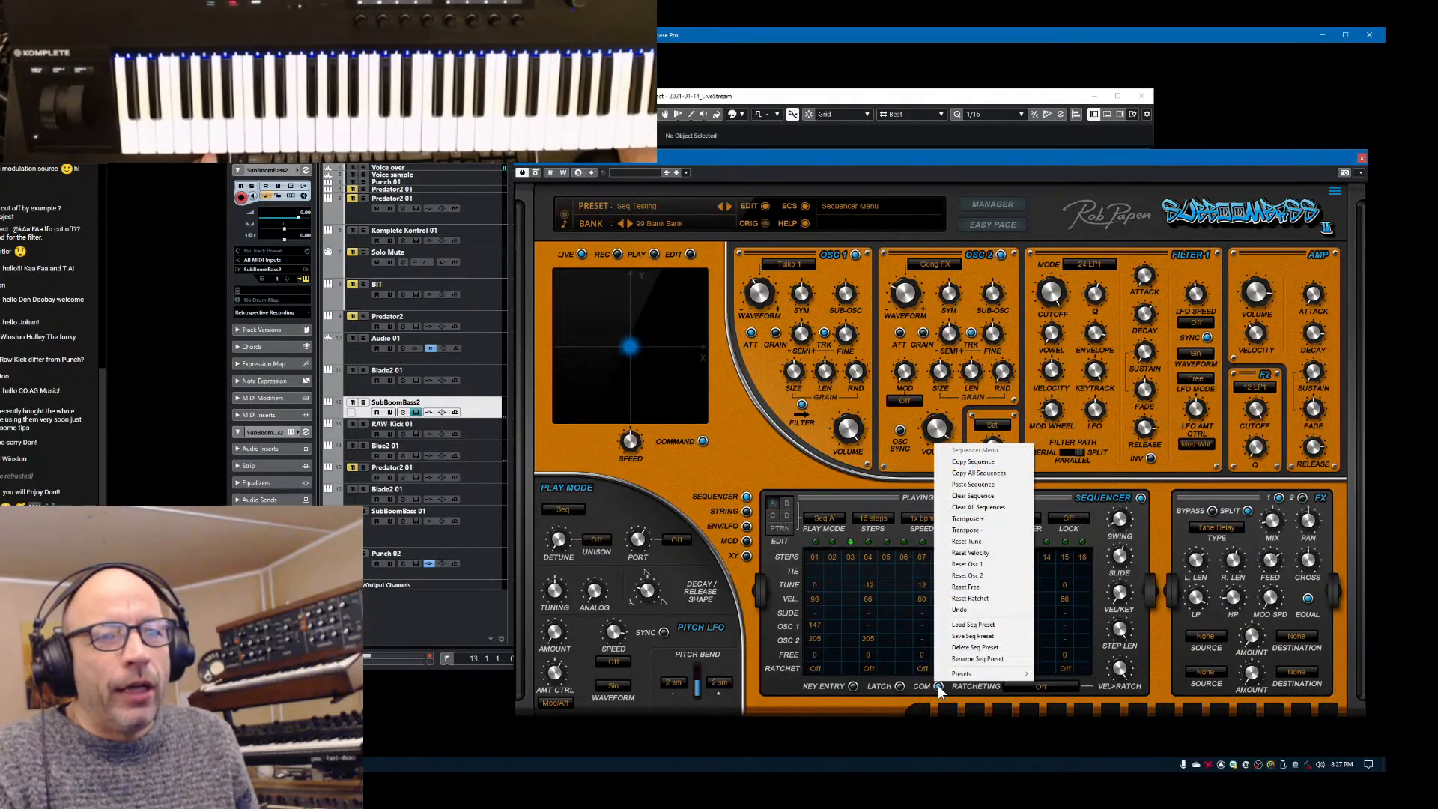
{"action": "left_click", "coordinate": [1003, 463]}
{"action": "left_click", "coordinate": [786, 504]}
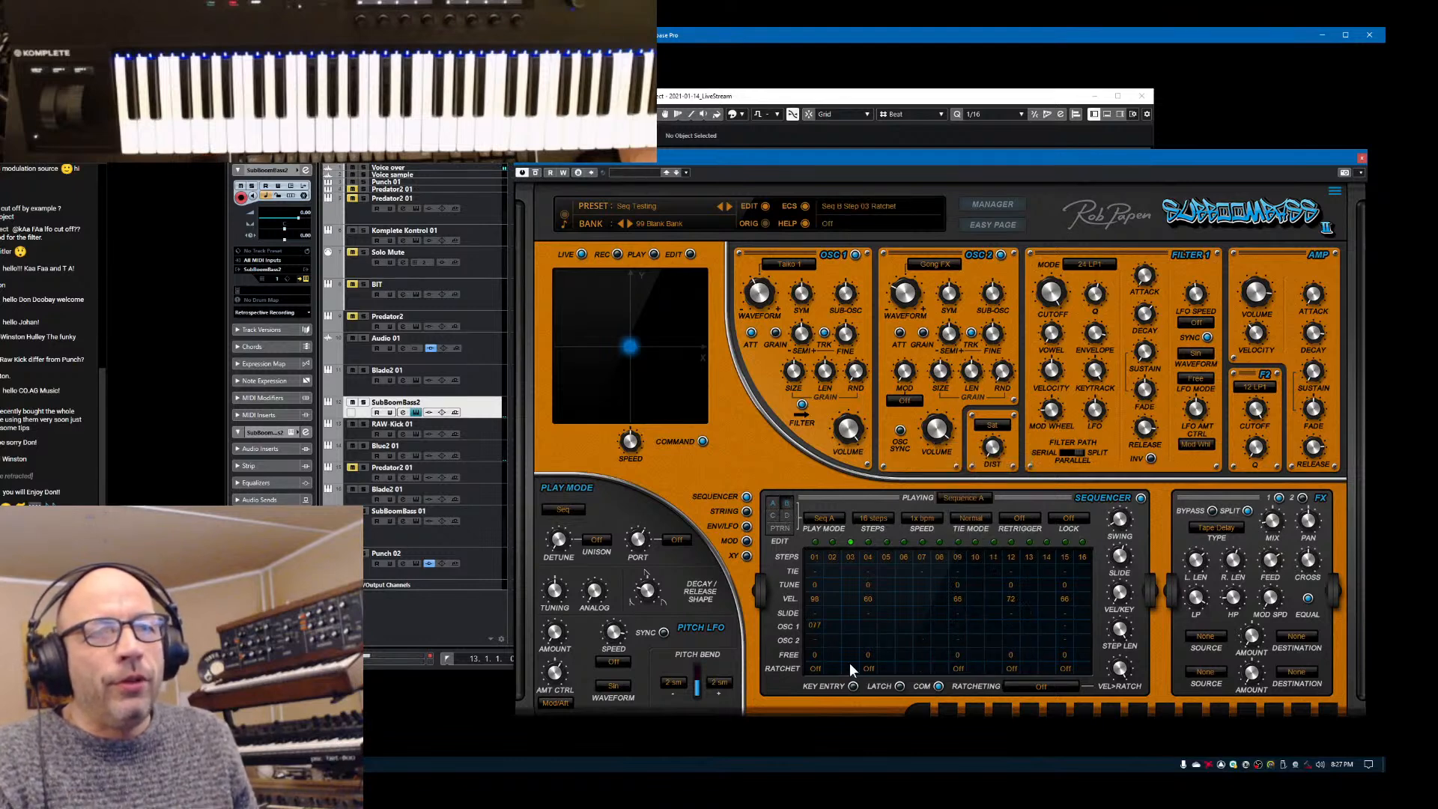
{"action": "left_click", "coordinate": [939, 686]}
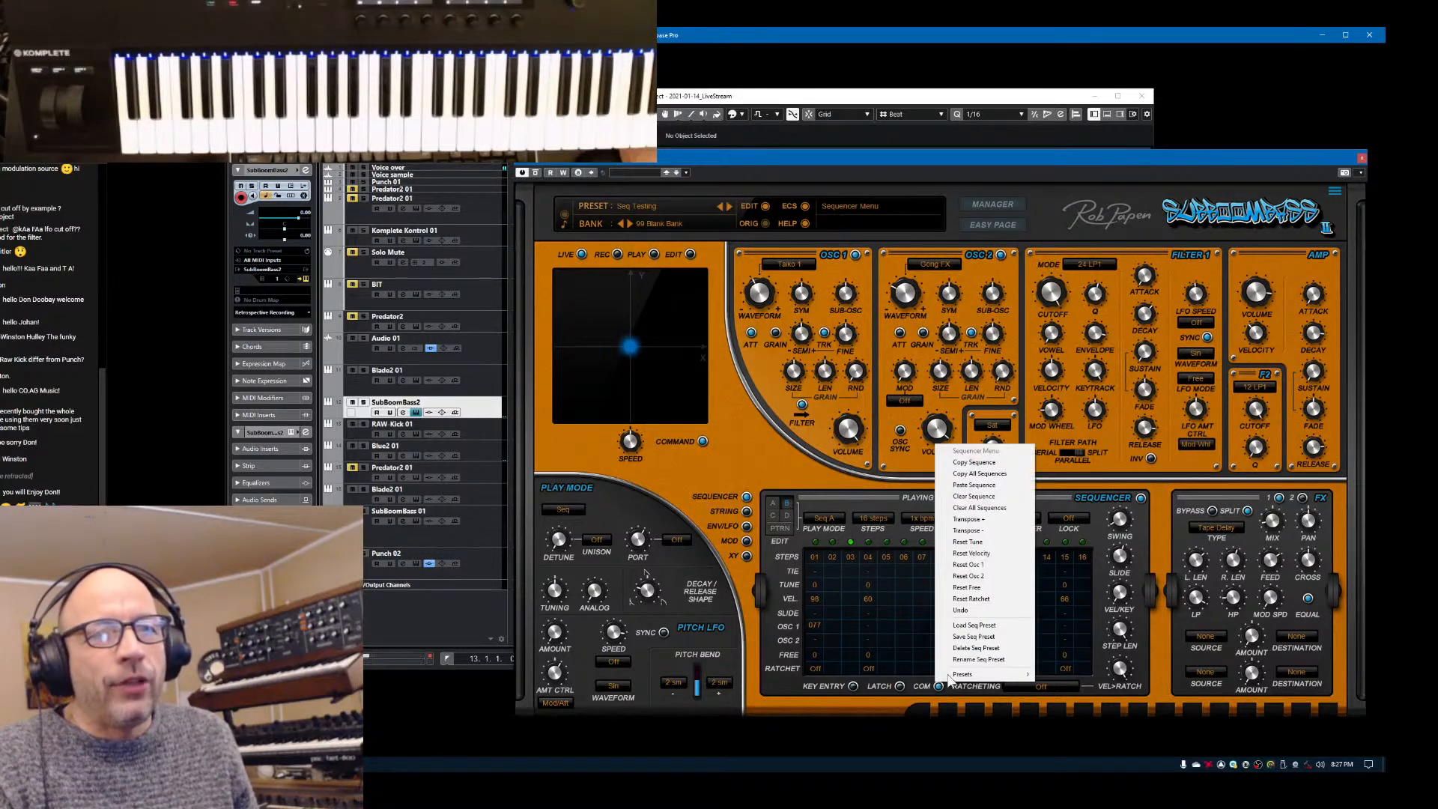
{"action": "left_click", "coordinate": [990, 485]}
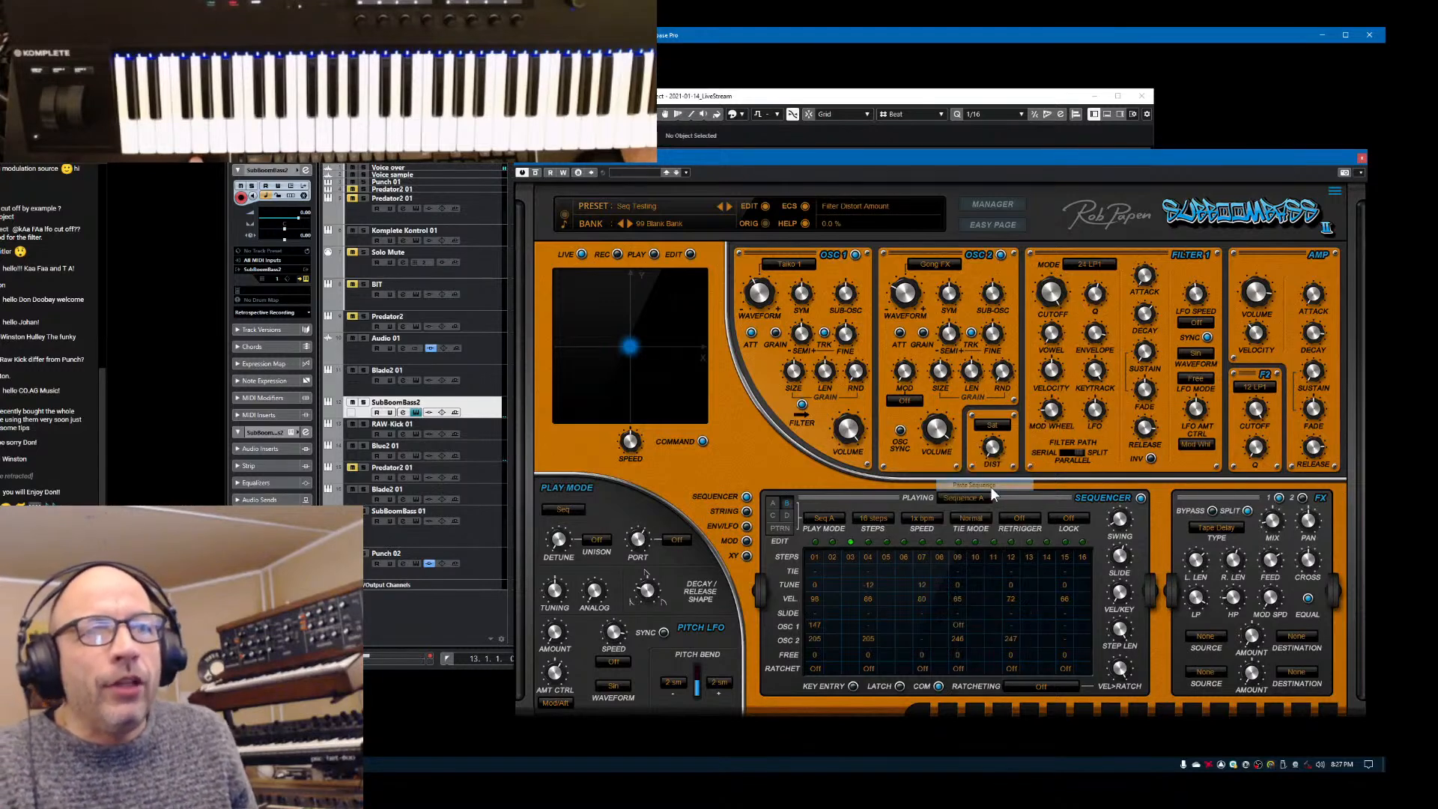
{"action": "left_click", "coordinate": [824, 518]}
{"action": "left_click", "coordinate": [839, 533]}
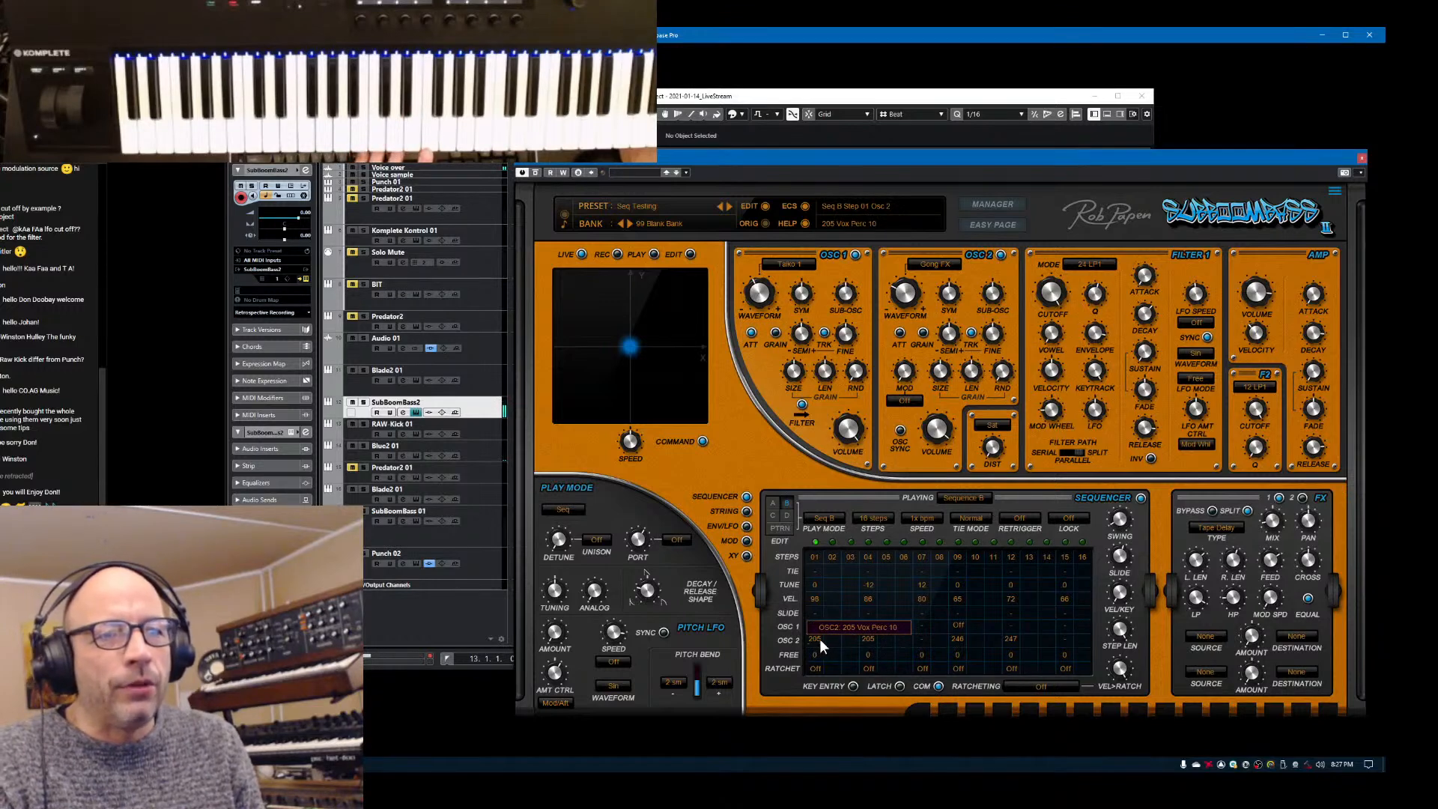
Set the oscillator 2 sound of steps 04 and 09 in sequence B to 224 Vox Perc 29
{"action": "left_click", "coordinate": [867, 643]}
{"action": "mouse_move", "coordinate": [918, 628]}
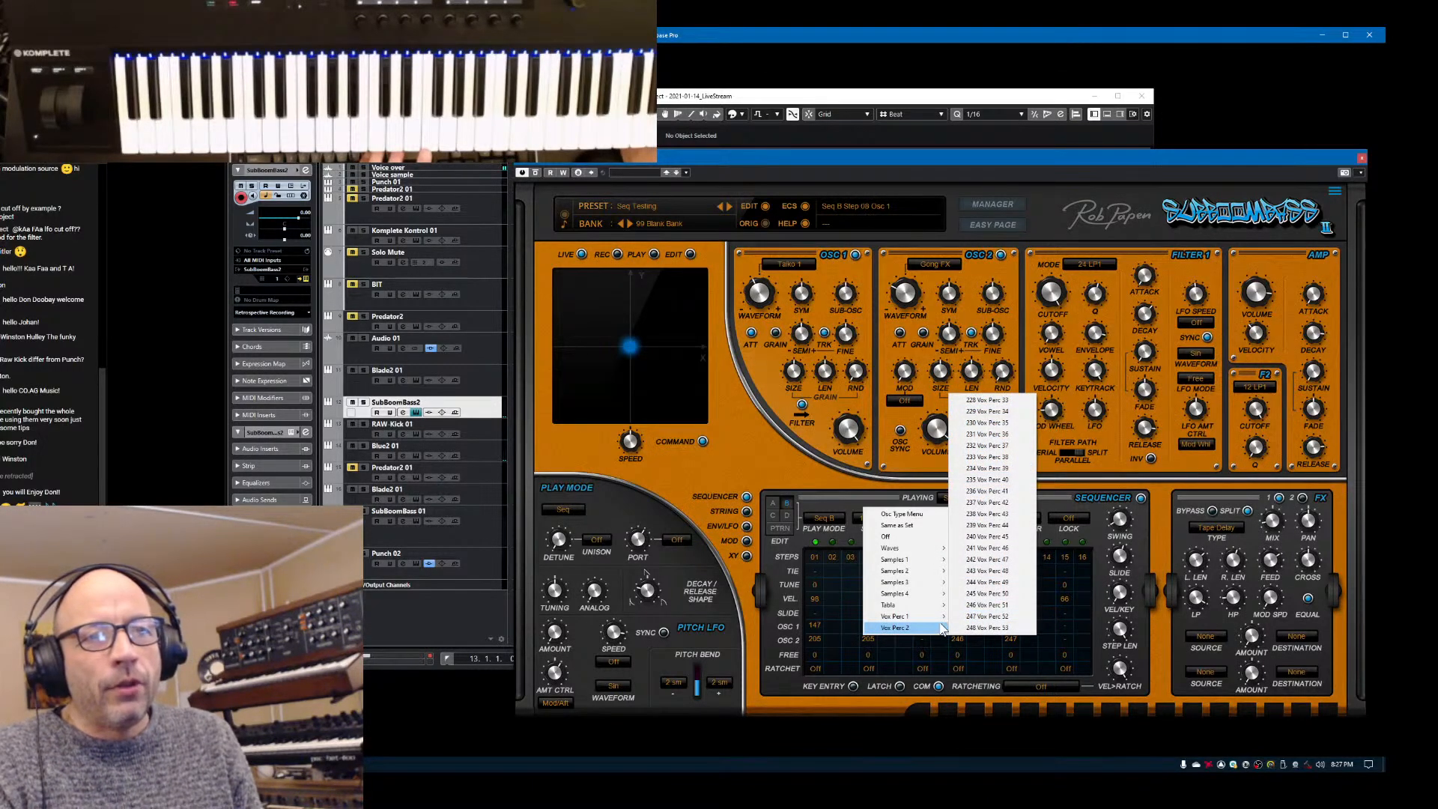
{"action": "left_click", "coordinate": [990, 580]}
{"action": "mouse_move", "coordinate": [870, 641]}
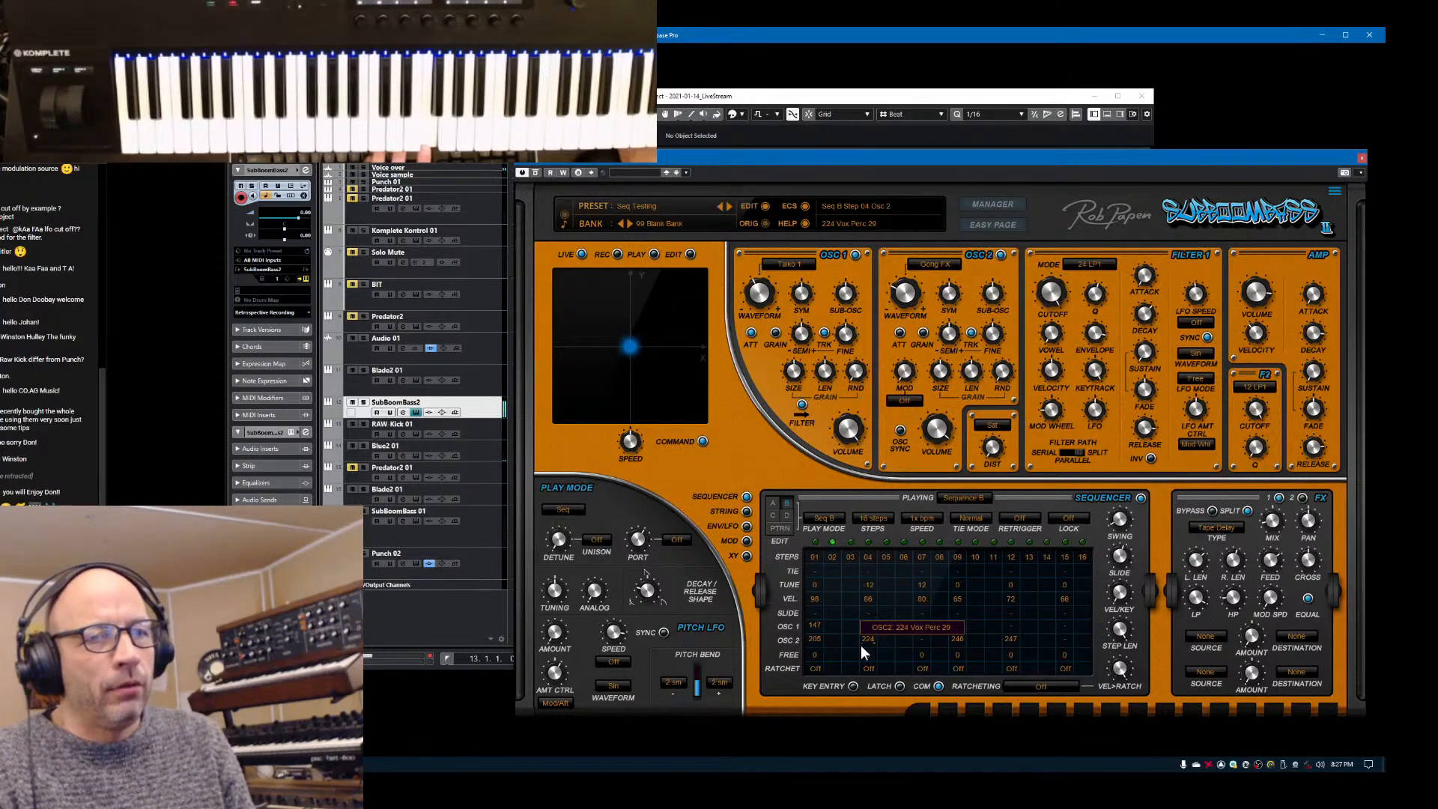
{"action": "left_click", "coordinate": [958, 638]}
{"action": "mouse_move", "coordinate": [983, 620]}
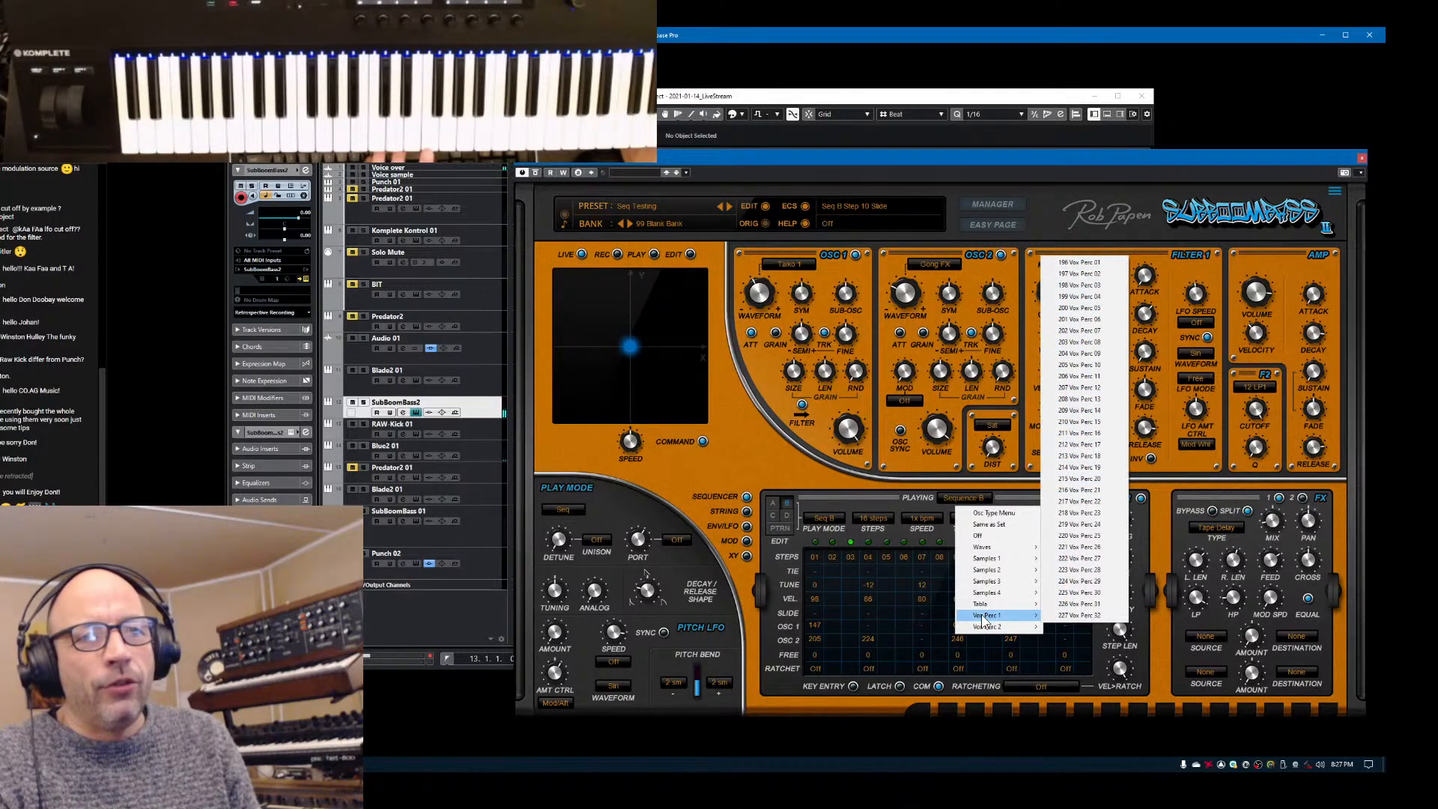
{"action": "left_click", "coordinate": [1060, 583]}
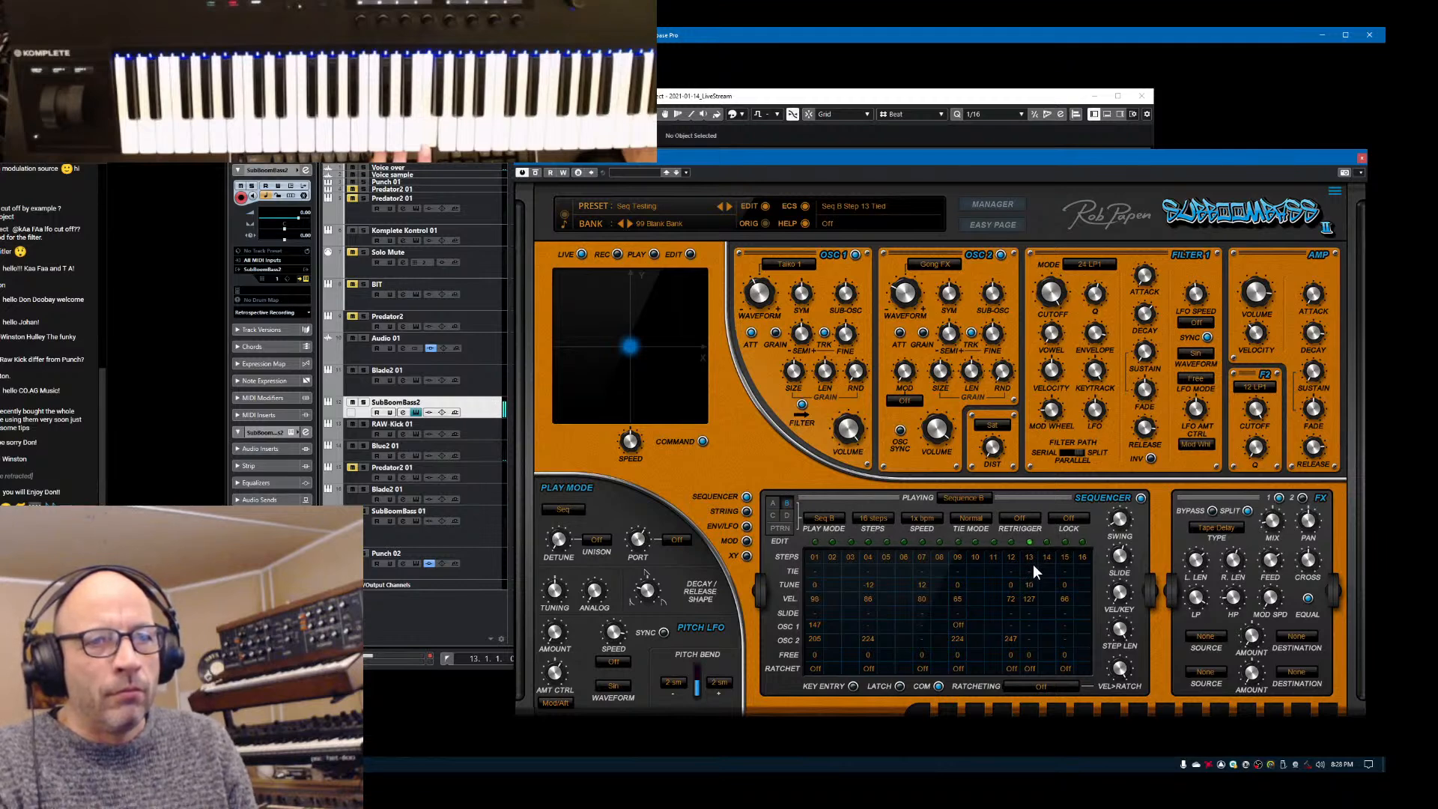
Set step 13's velocity in sequence B to 104 and switch the play mode to Seq A
{"action": "left_click_drag", "start_coordinate": [1027, 599], "coordinate": [1032, 618]}
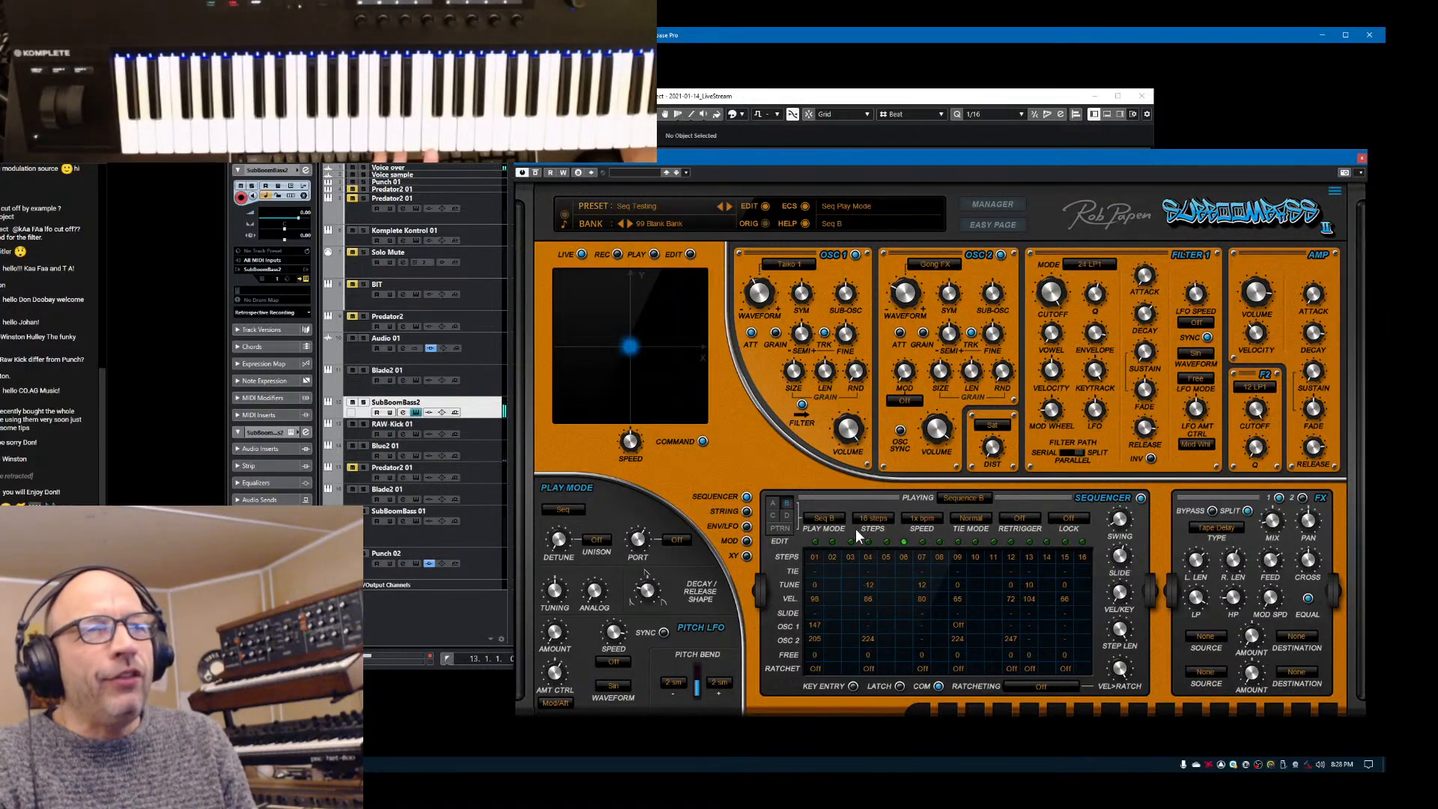
{"action": "left_click", "coordinate": [828, 518]}
{"action": "left_click", "coordinate": [837, 518]}
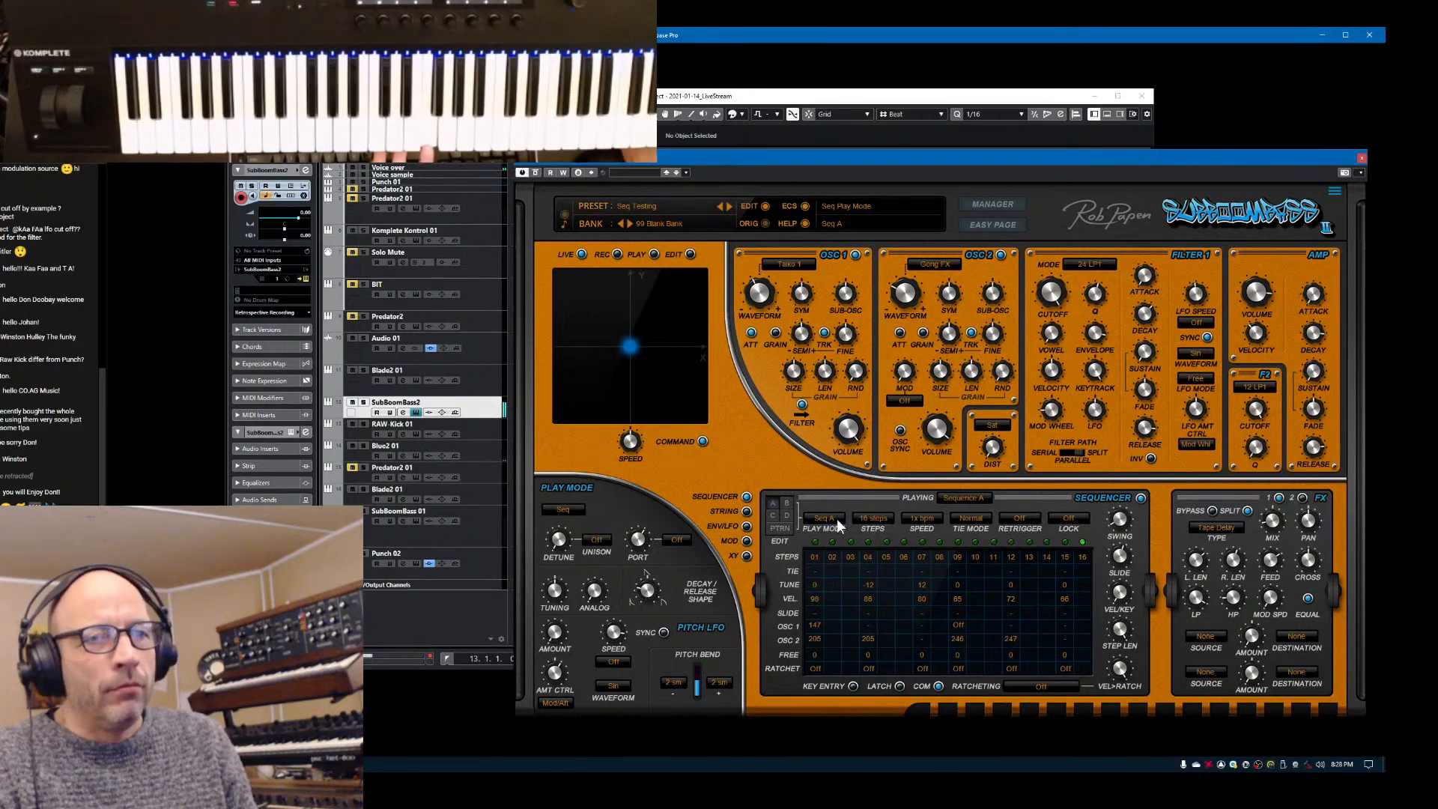
Play a pattern alternating sequences A and B over its 16 steps, and return the play mode to Seq A
{"action": "left_click", "coordinate": [829, 516]}
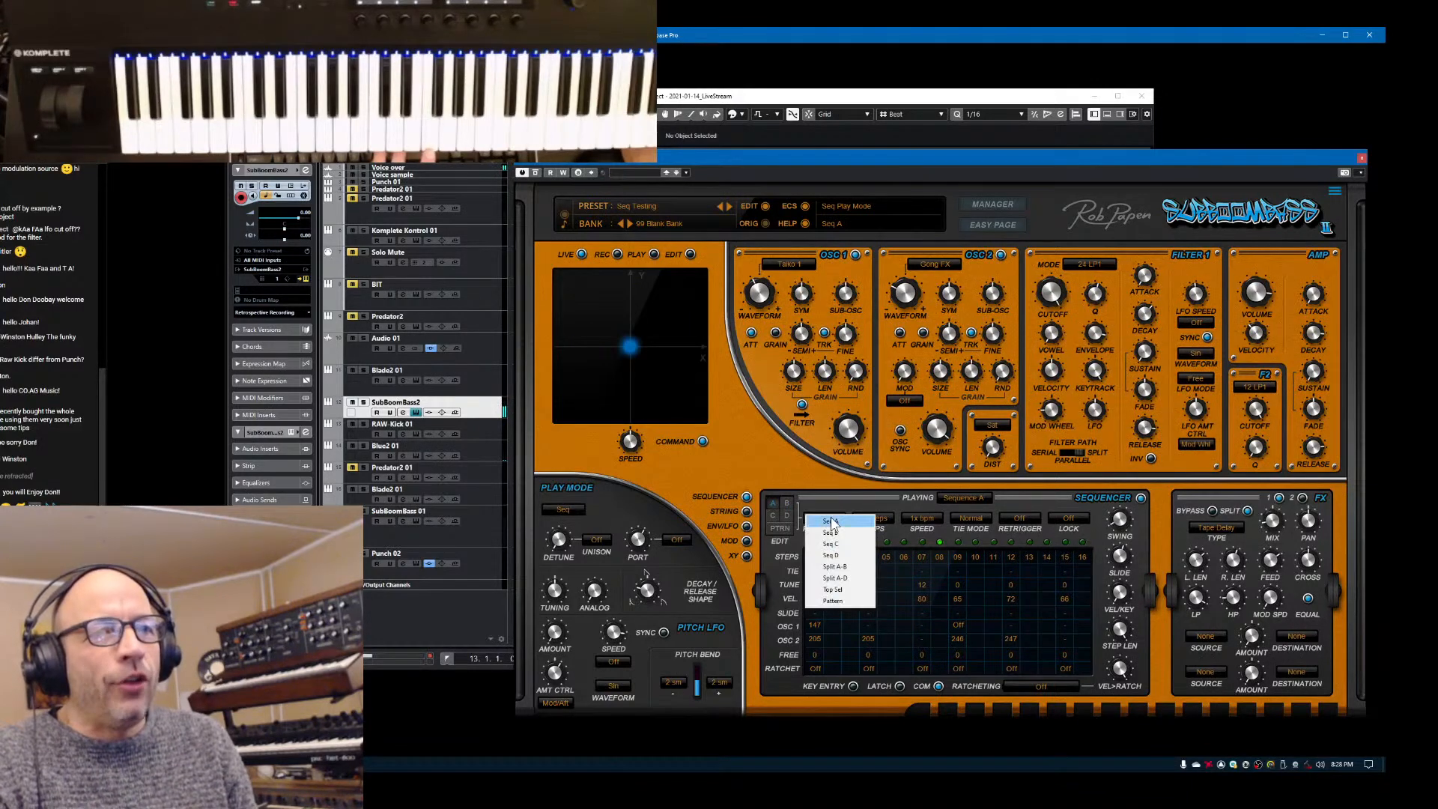
{"action": "left_click", "coordinate": [839, 602]}
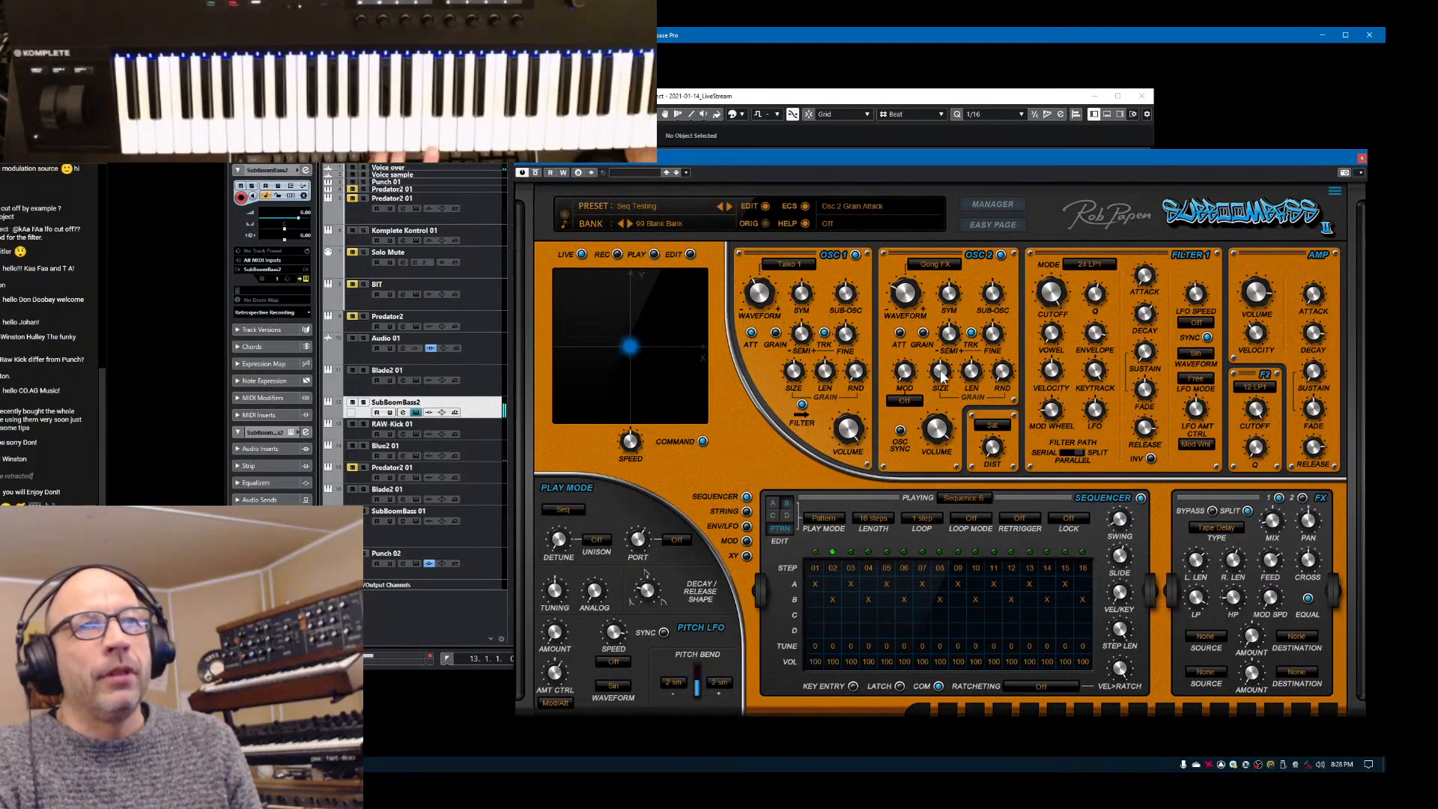
{"action": "left_click", "coordinate": [815, 527]}
{"action": "left_click", "coordinate": [830, 519]}
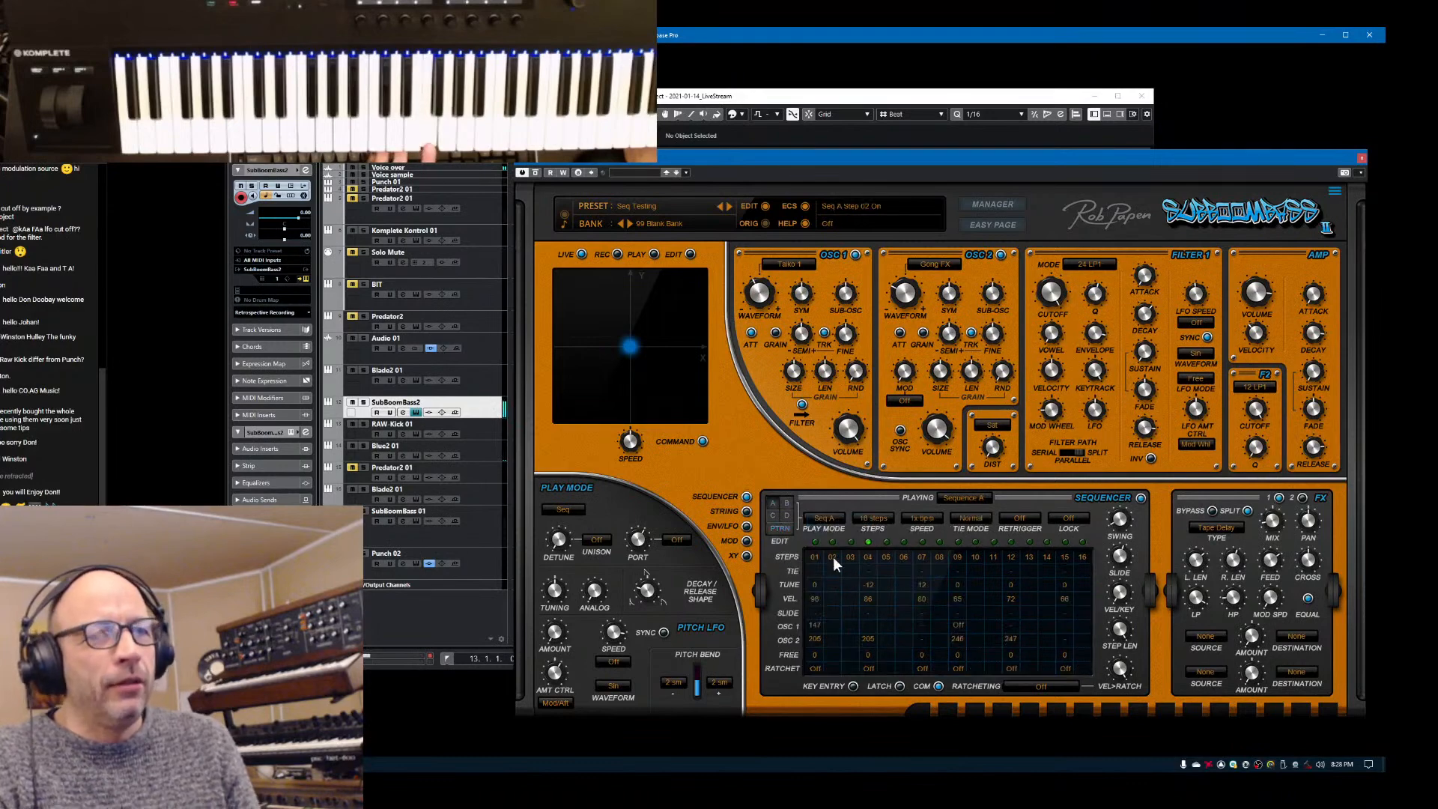
View the A/B pattern, play it in Pattern play mode, and return the play mode to Seq A
{"action": "left_click", "coordinate": [776, 528]}
{"action": "left_click", "coordinate": [825, 518]}
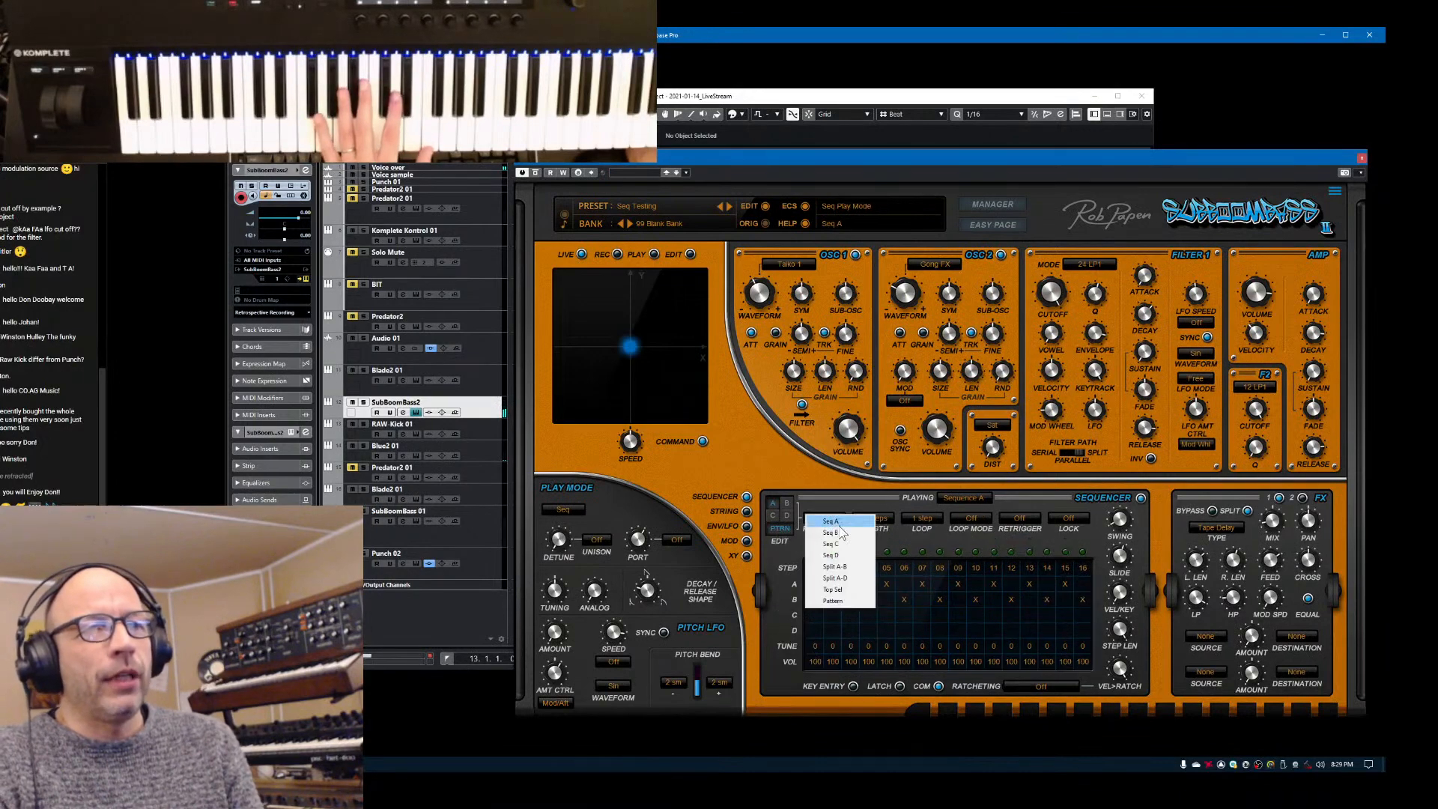
{"action": "left_click", "coordinate": [841, 600]}
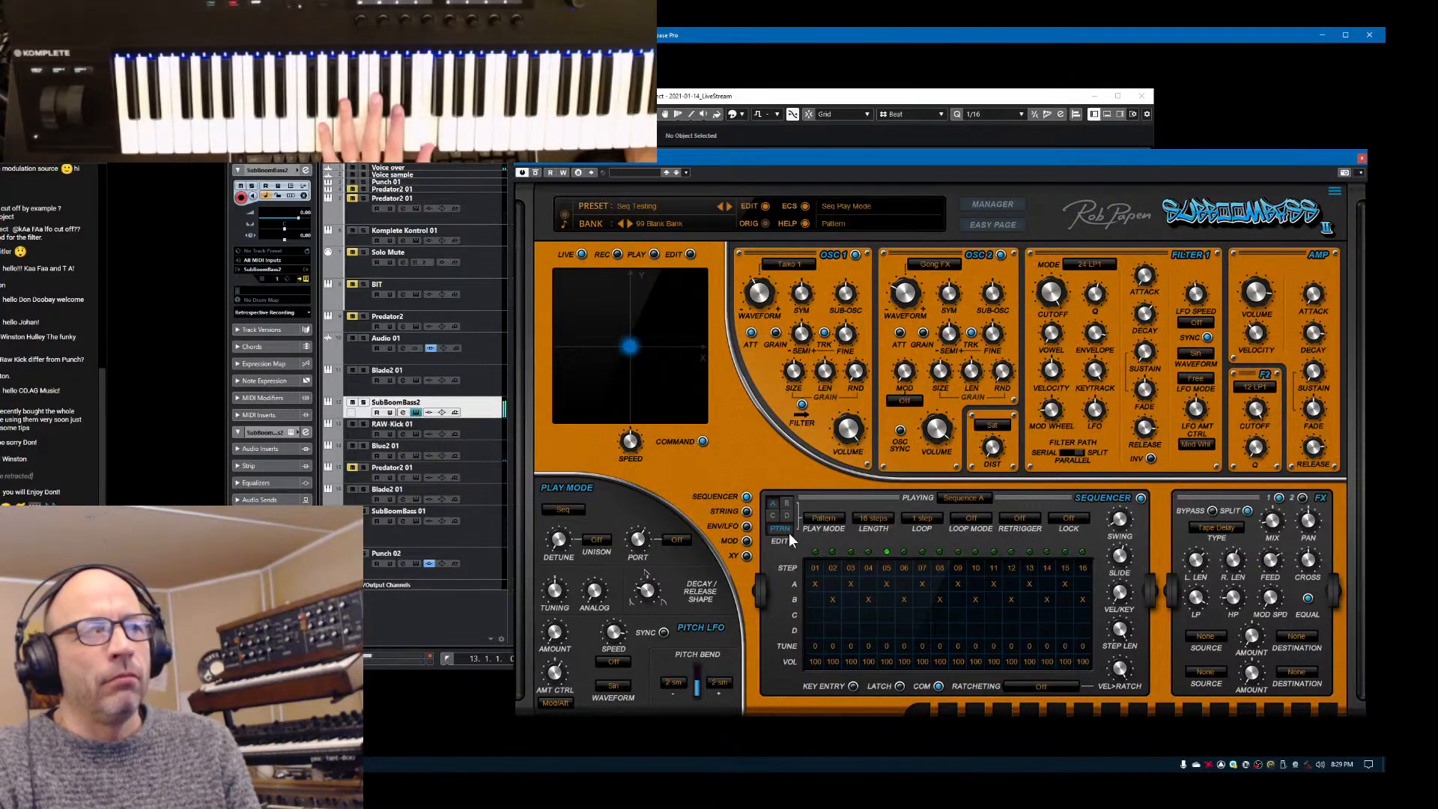
{"action": "left_click", "coordinate": [829, 516]}
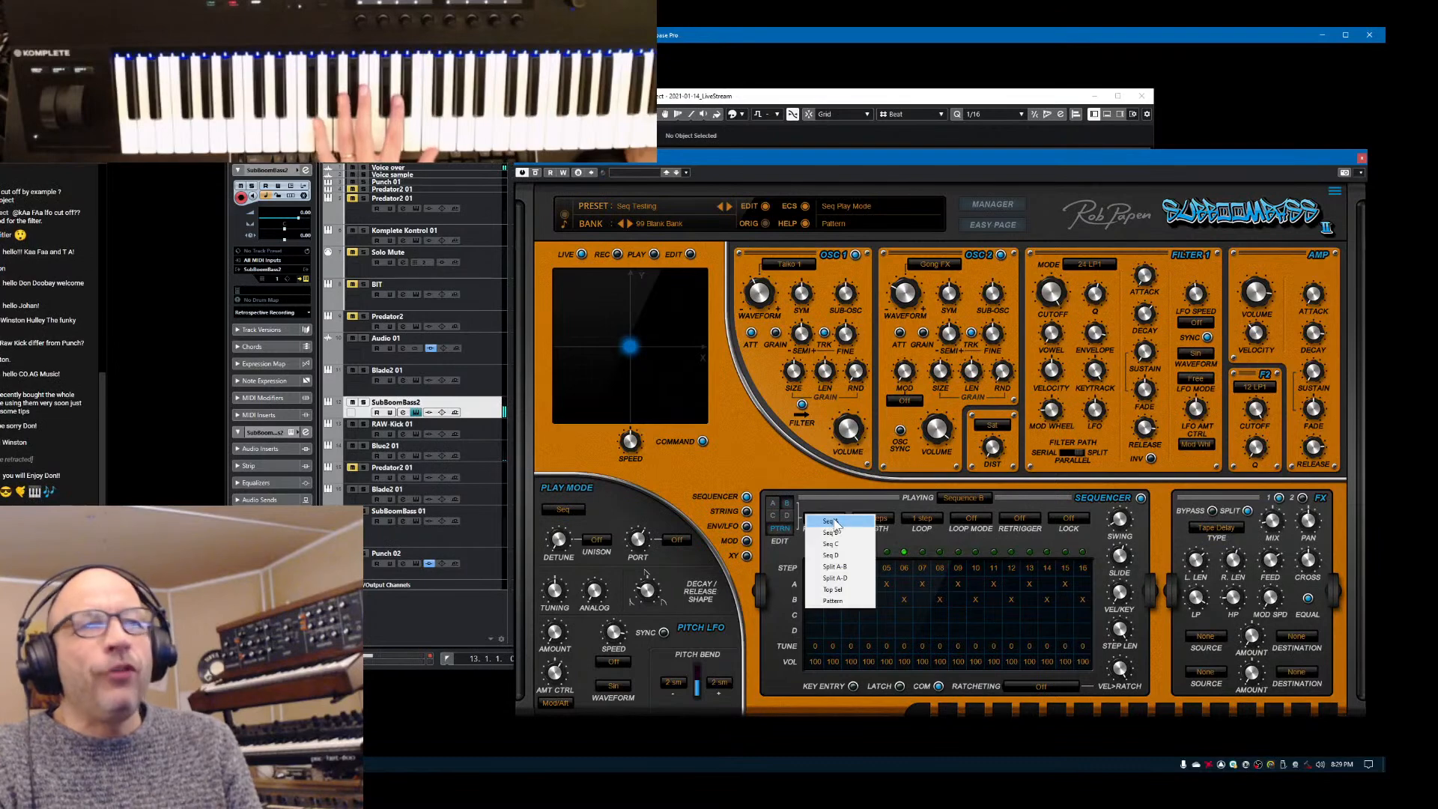
{"action": "left_click", "coordinate": [824, 547]}
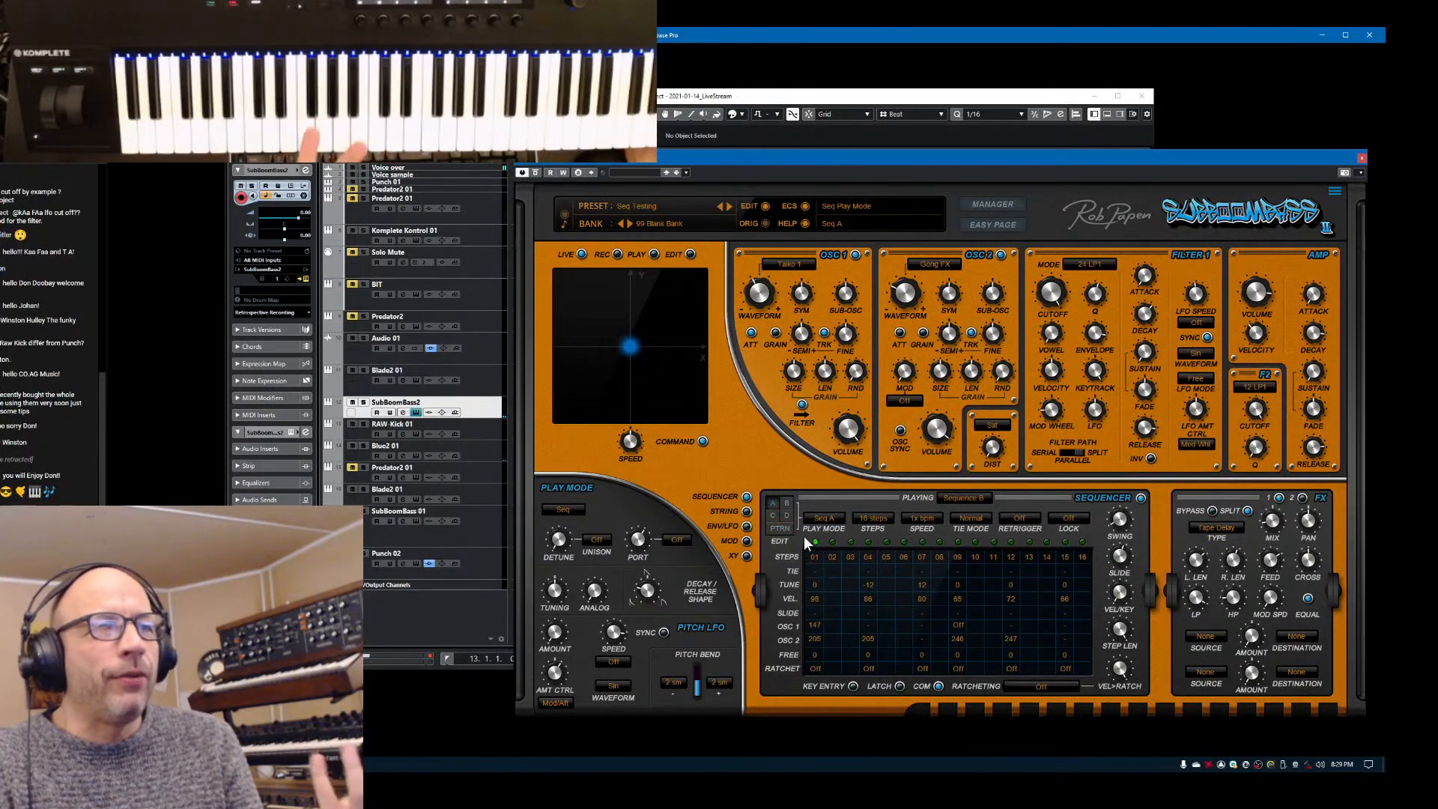
Set the sequencer's play mode to Split A-B, and return it to Seq A
{"action": "left_click", "coordinate": [821, 522]}
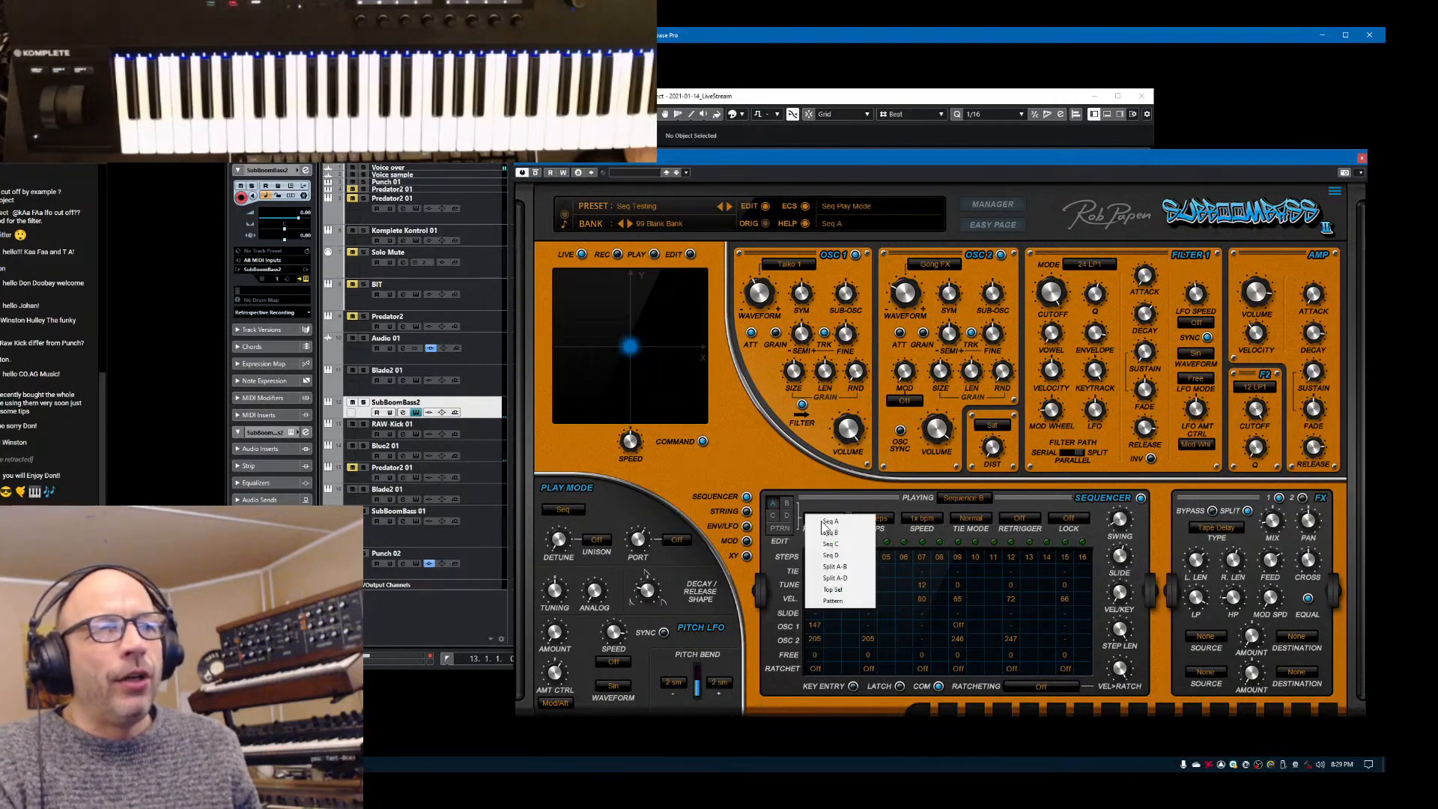
{"action": "left_click", "coordinate": [836, 567]}
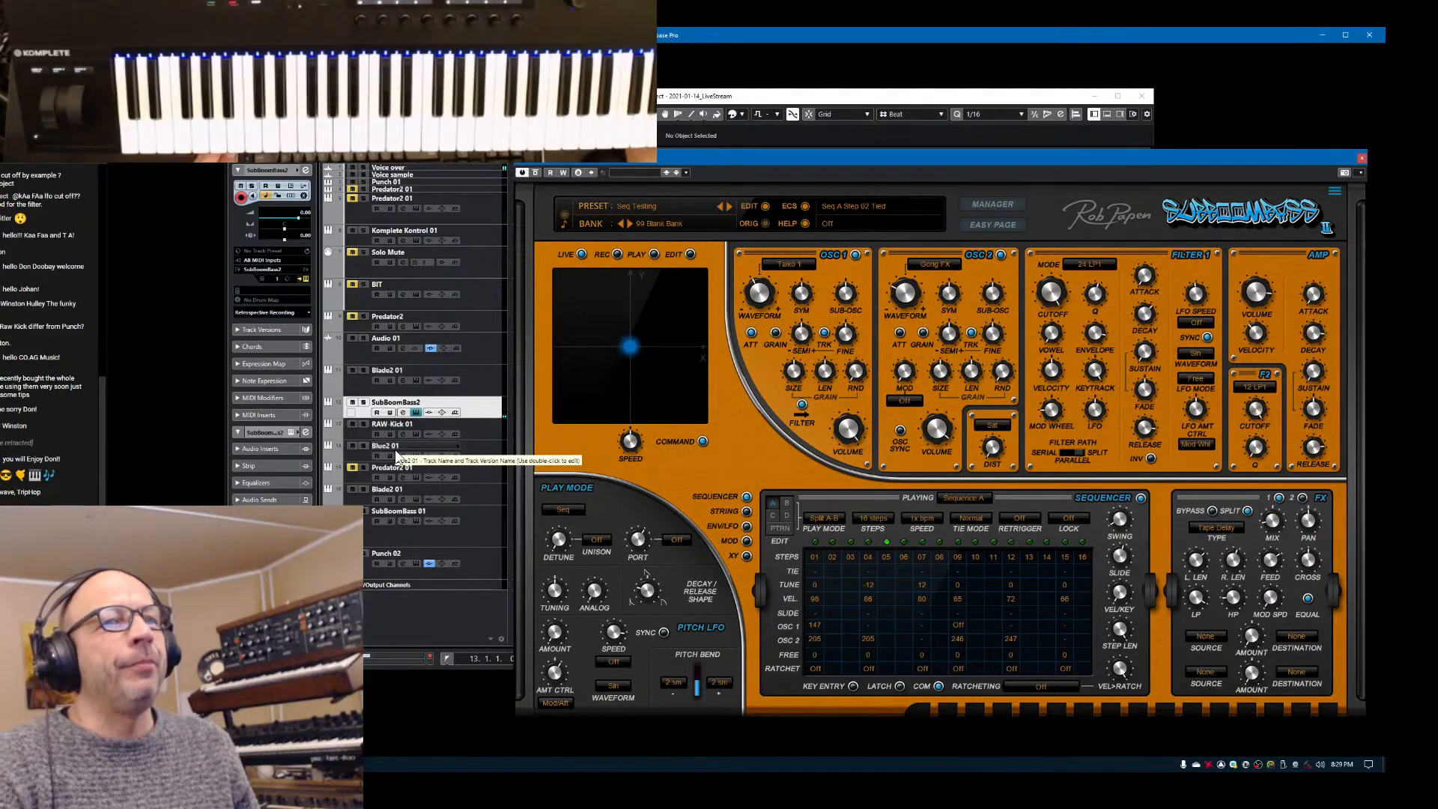
{"action": "left_click", "coordinate": [818, 518]}
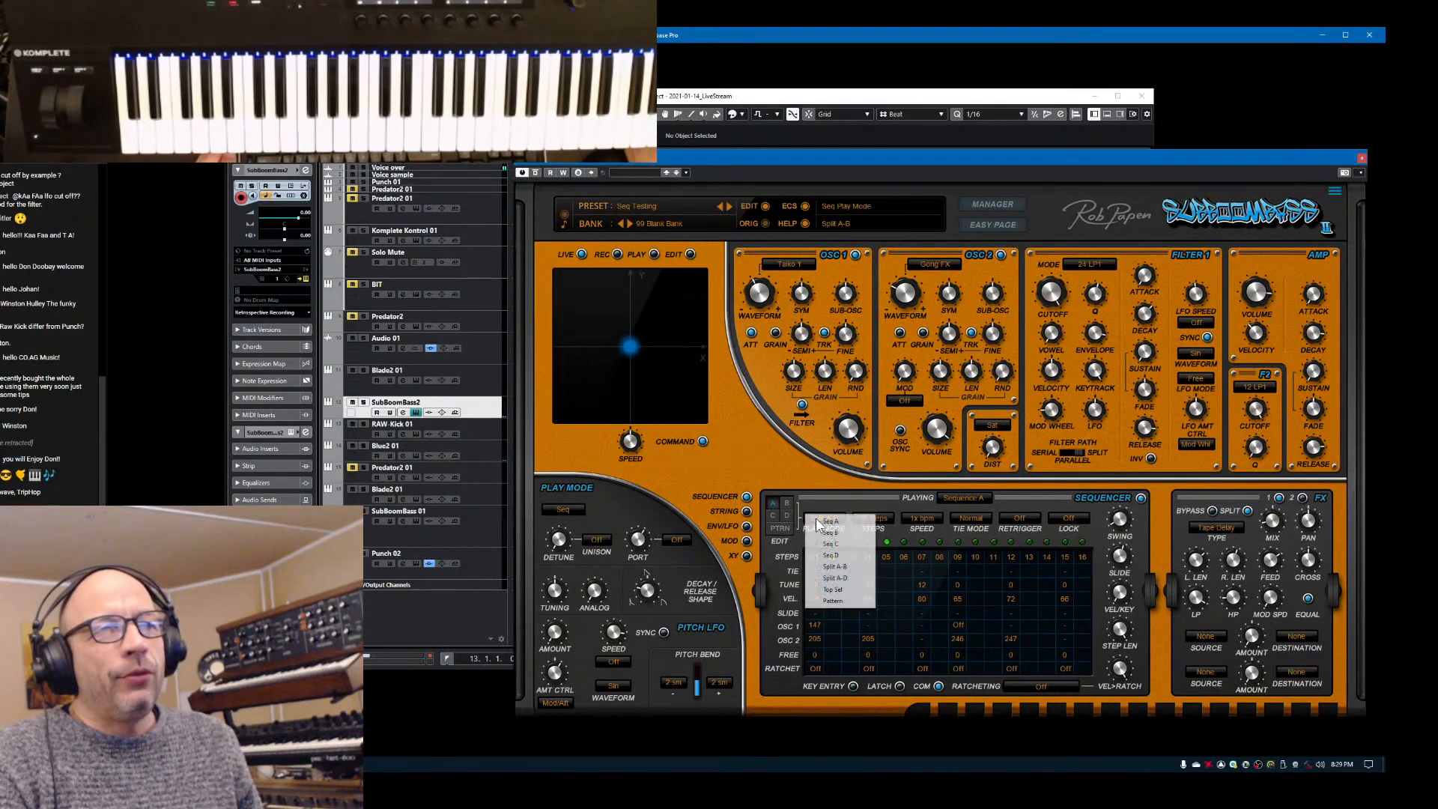
{"action": "left_click", "coordinate": [840, 522]}
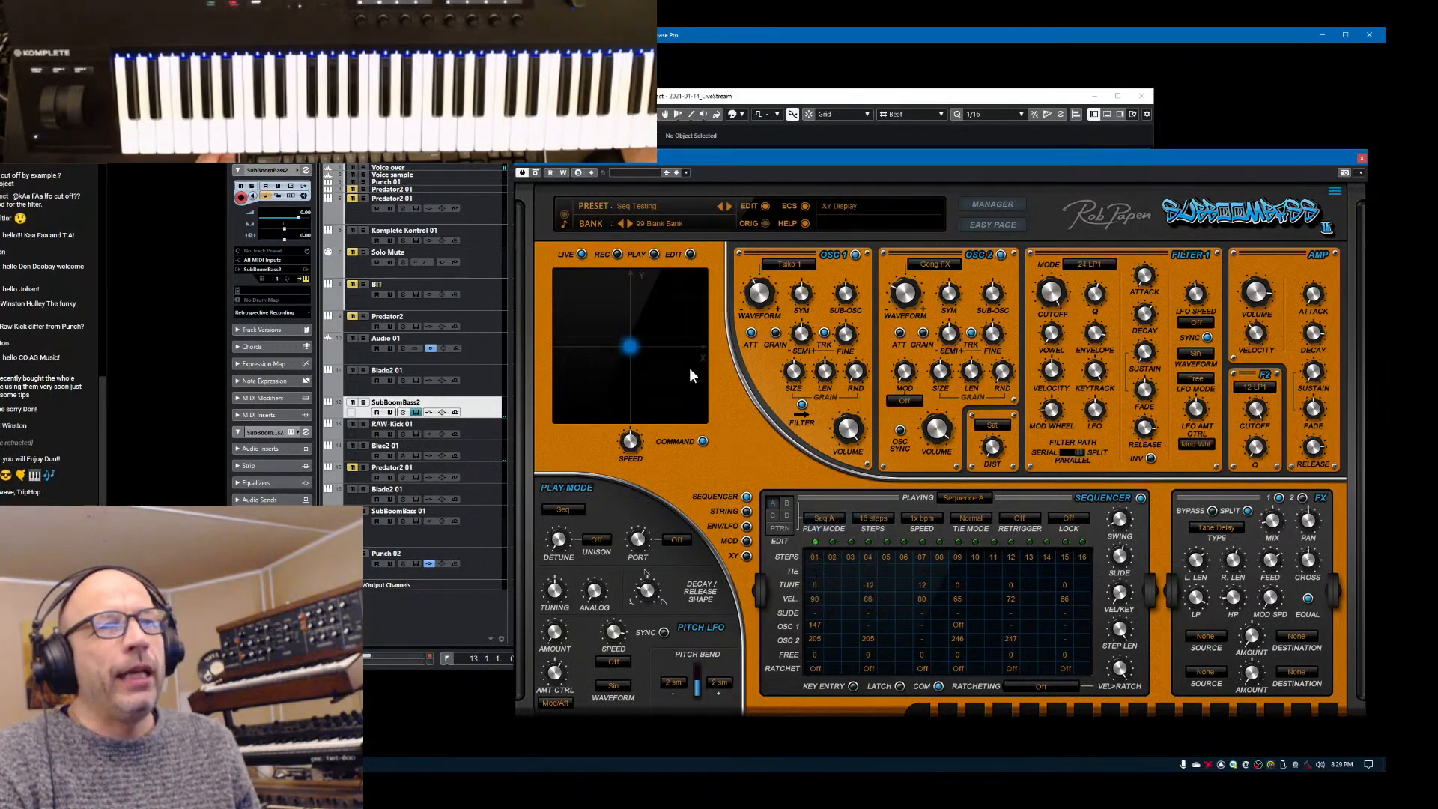
Save the Seq Testing preset and view the sequencer's command menu without choosing an option
{"action": "left_click", "coordinate": [648, 208]}
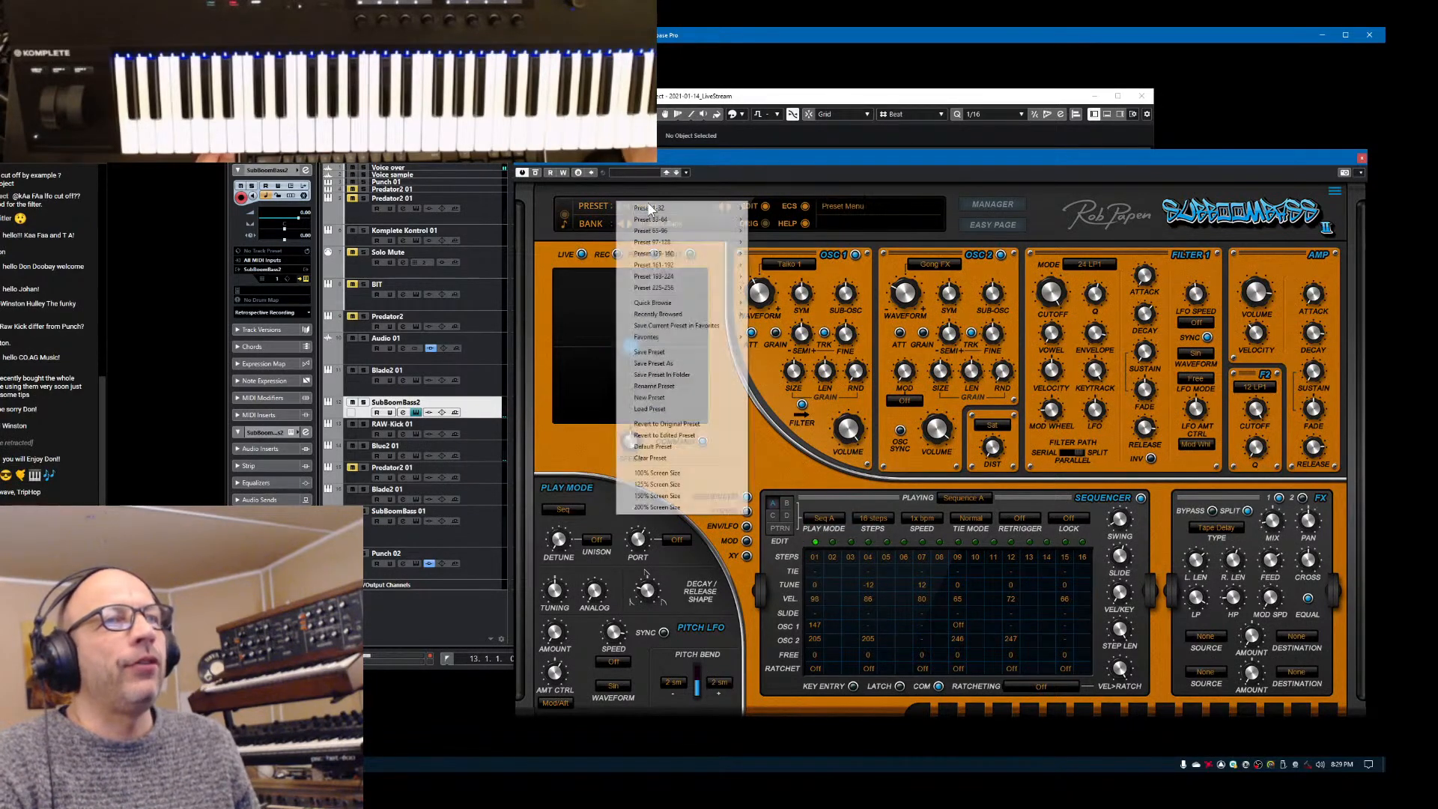
{"action": "left_click", "coordinate": [664, 352]}
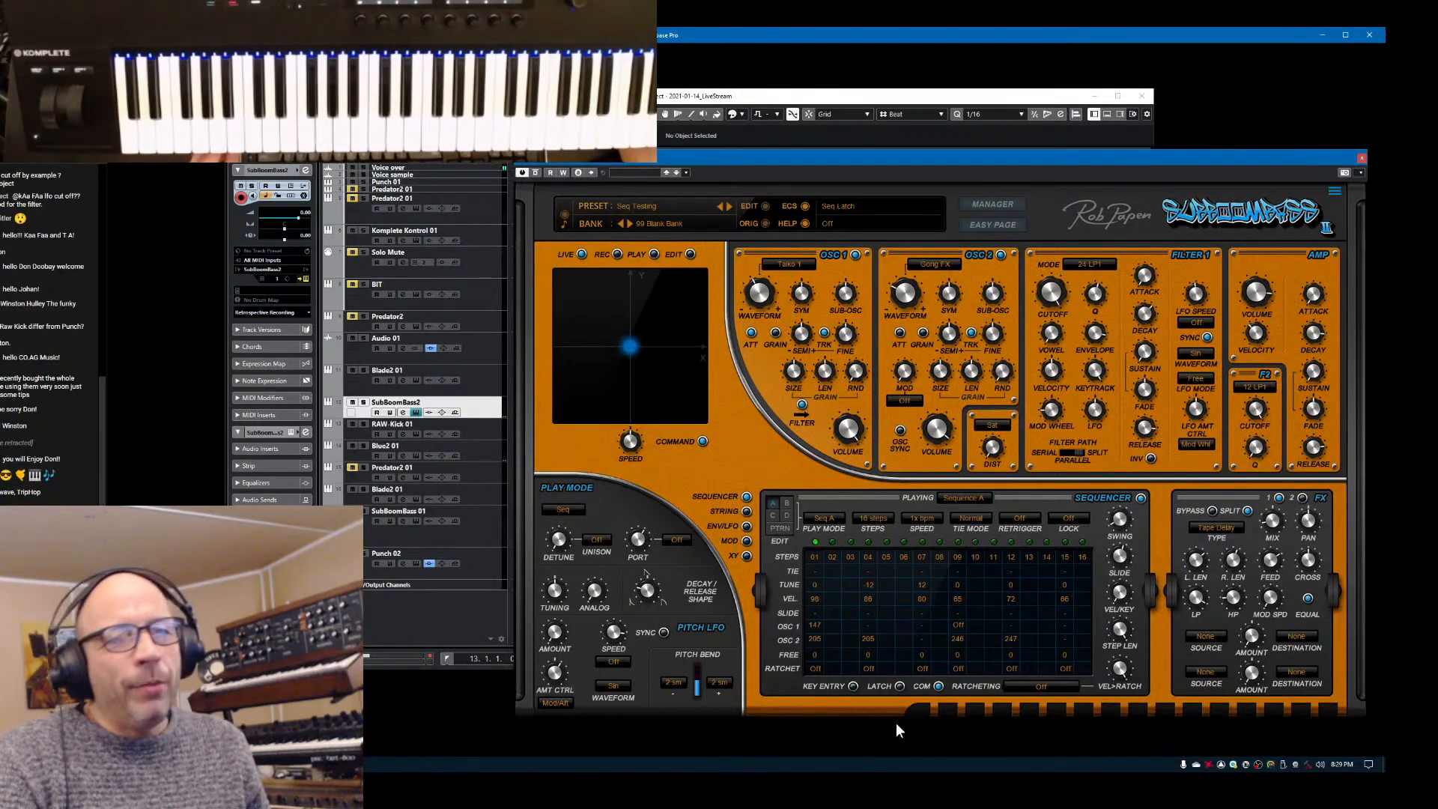
{"action": "left_click", "coordinate": [938, 686]}
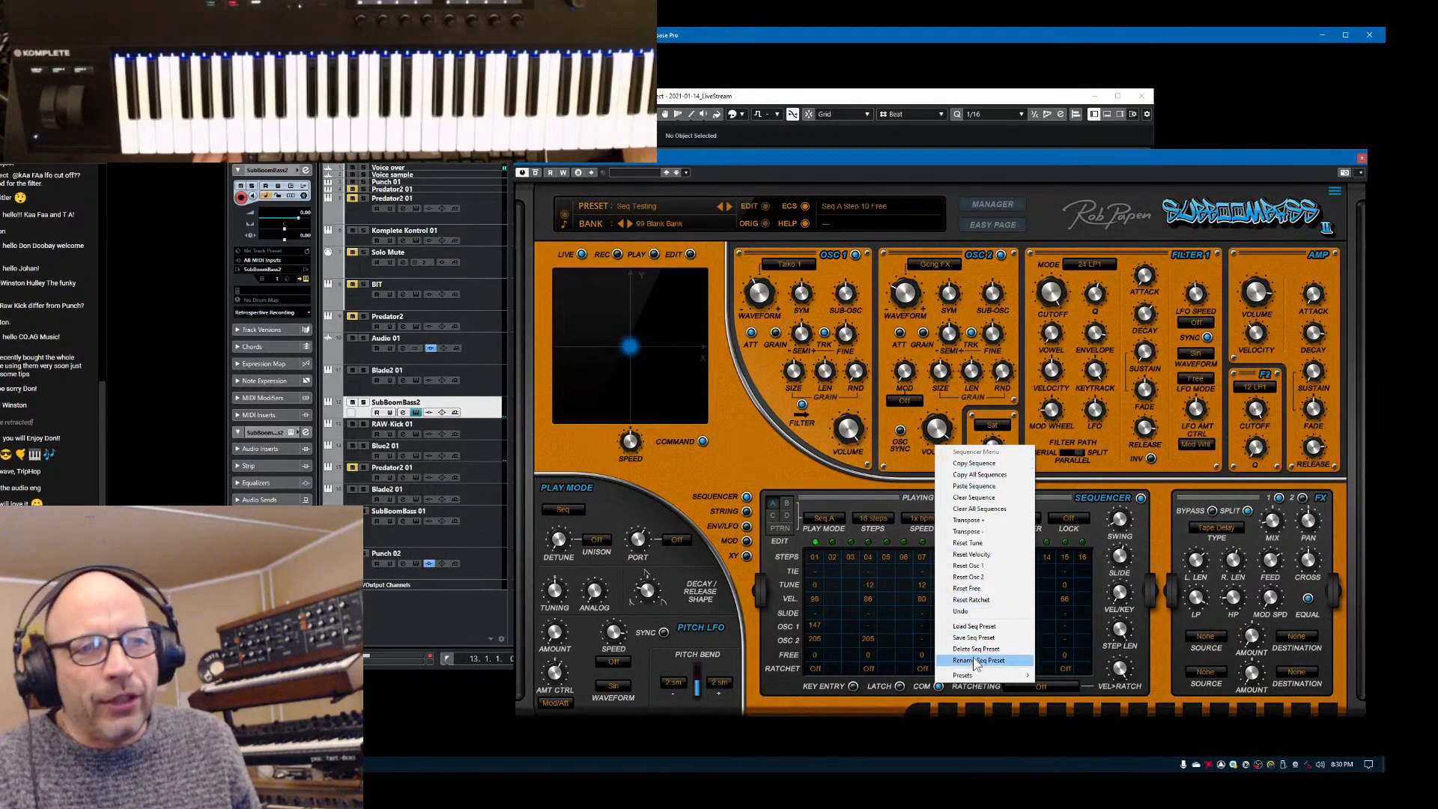
{"action": "left_click", "coordinate": [817, 470]}
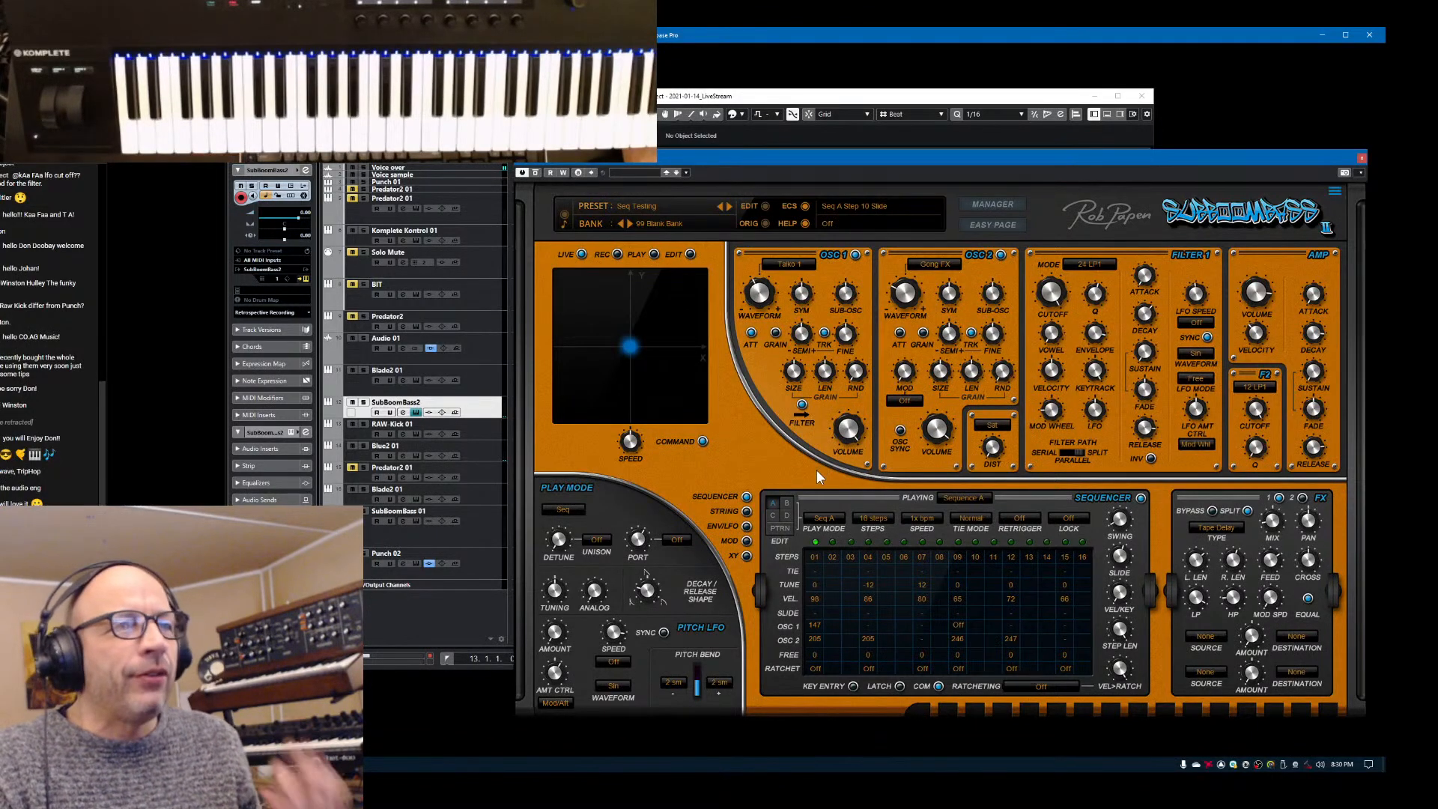
Audition YXZ Split and TaikoTomz 3pattern from bank 01 Sequence Presets 03, and load TaikoTomz 1 for editing
{"action": "left_click", "coordinate": [1010, 208]}
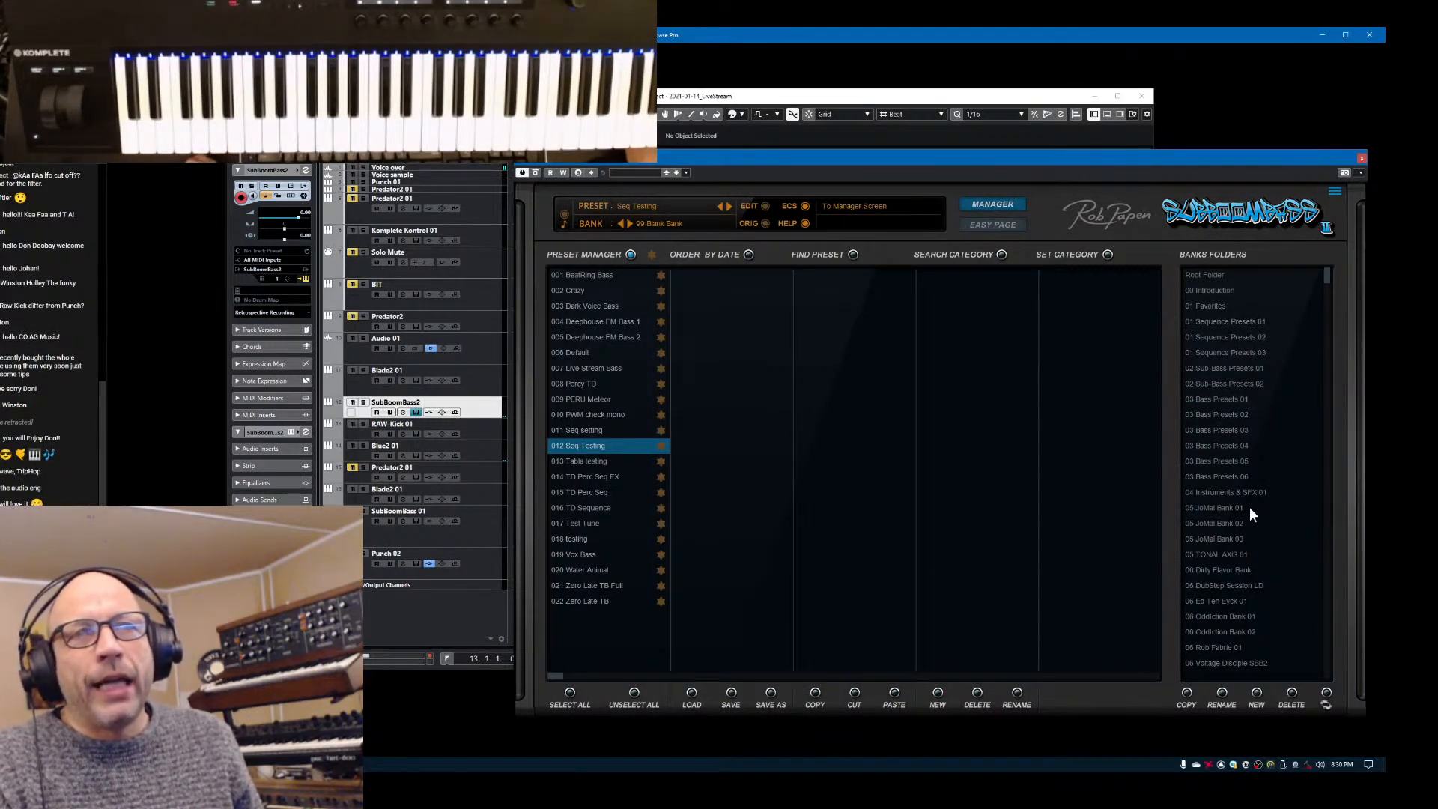
{"action": "left_click", "coordinate": [1233, 349]}
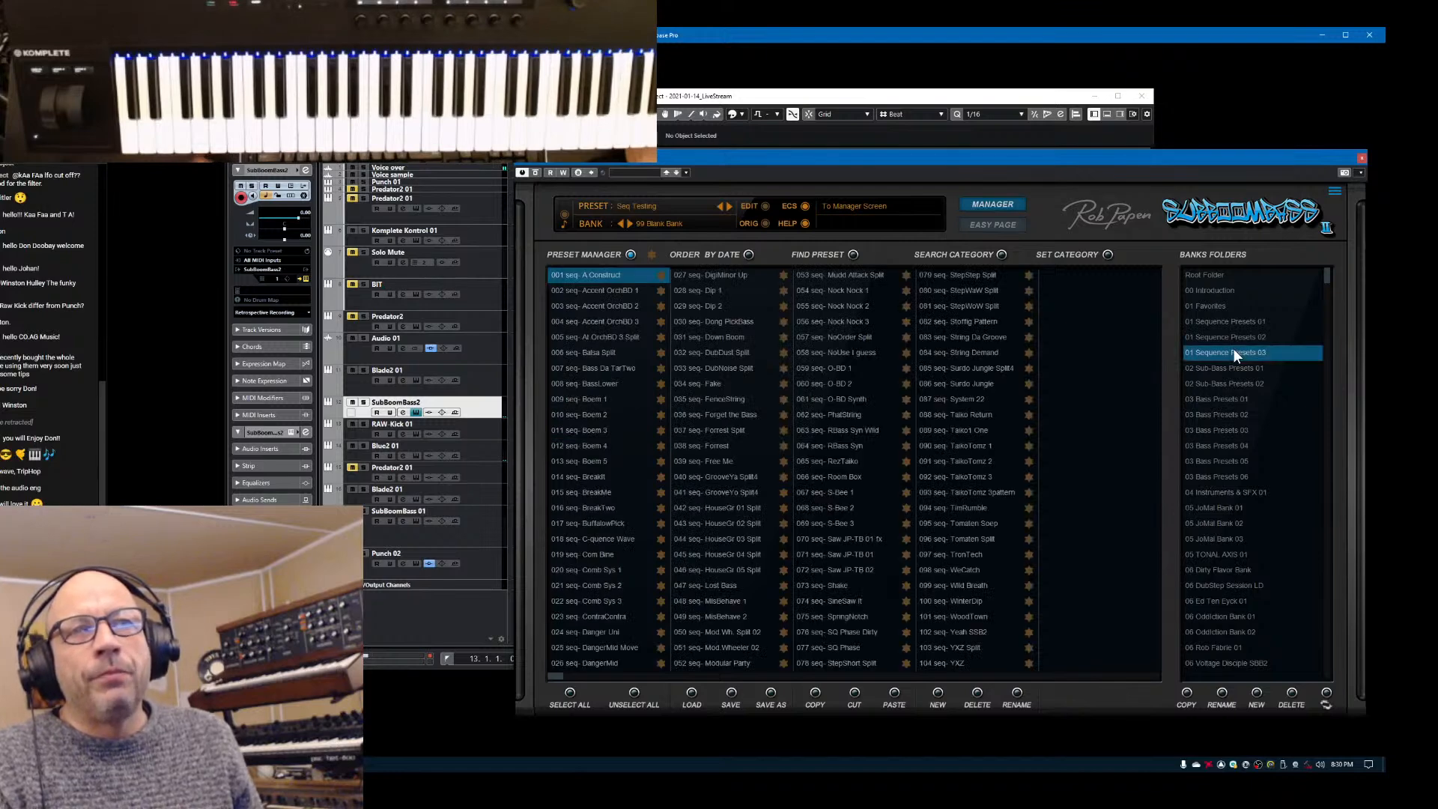
{"action": "left_click", "coordinate": [950, 642]}
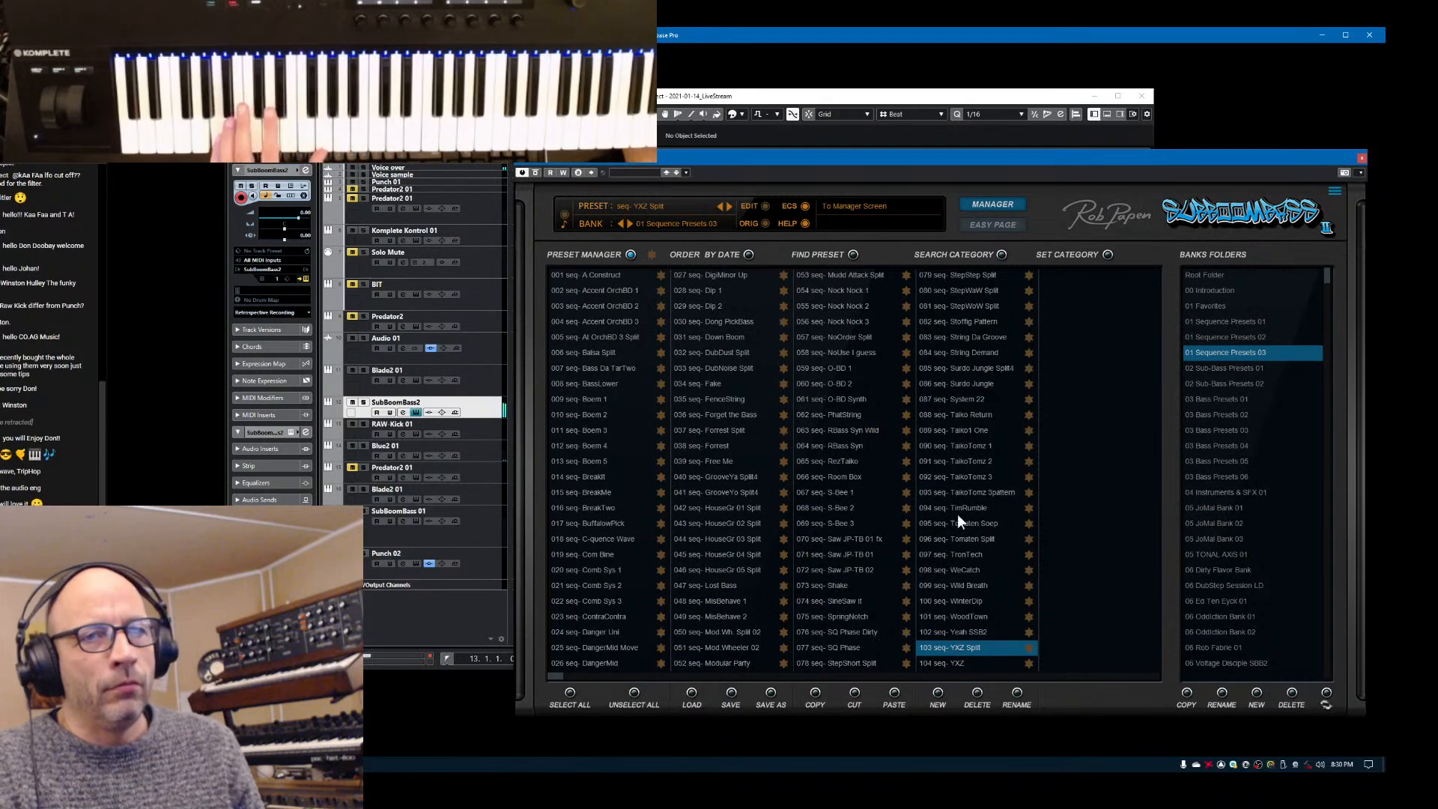
{"action": "left_click", "coordinate": [956, 494]}
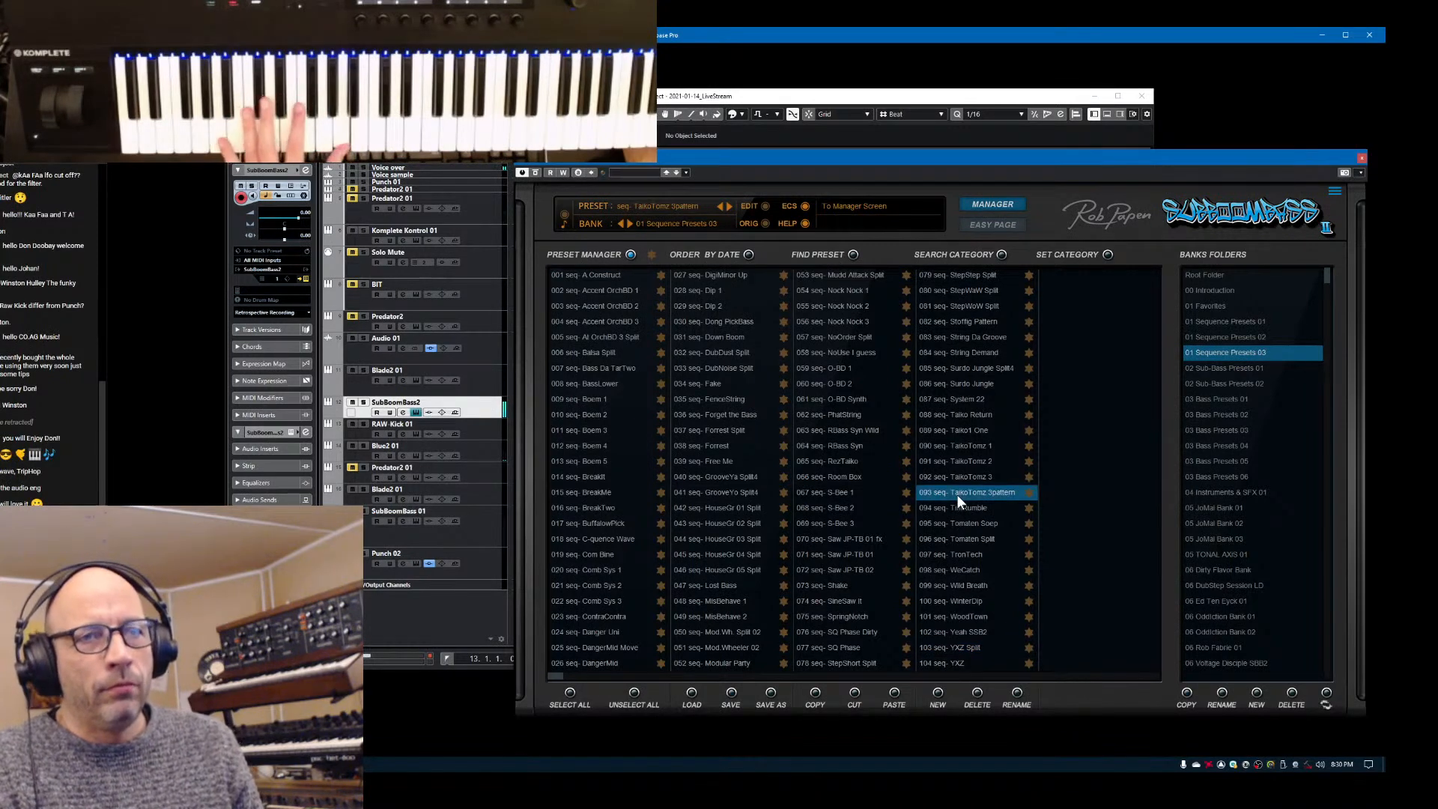
{"action": "left_click", "coordinate": [959, 447]}
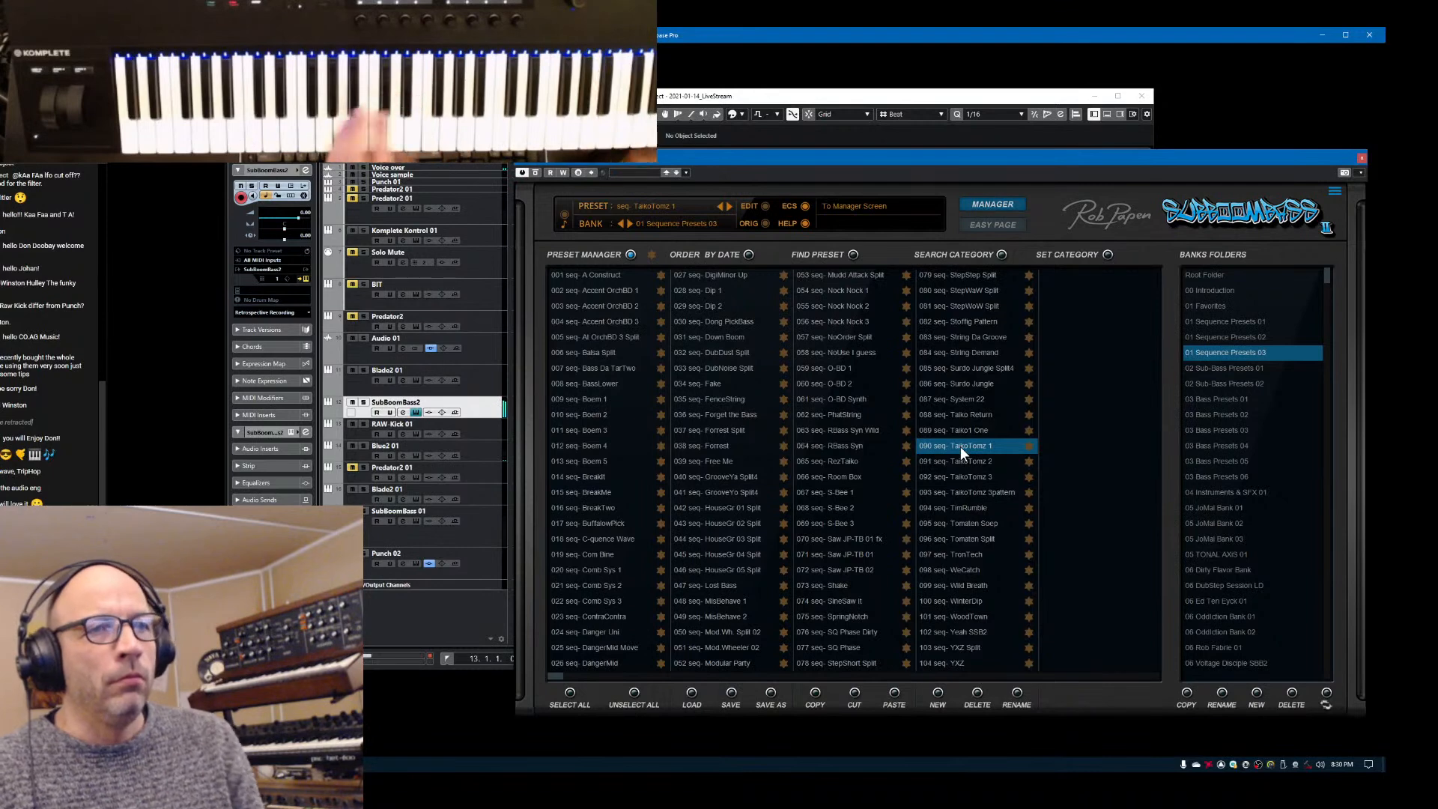
{"action": "left_click", "coordinate": [990, 205]}
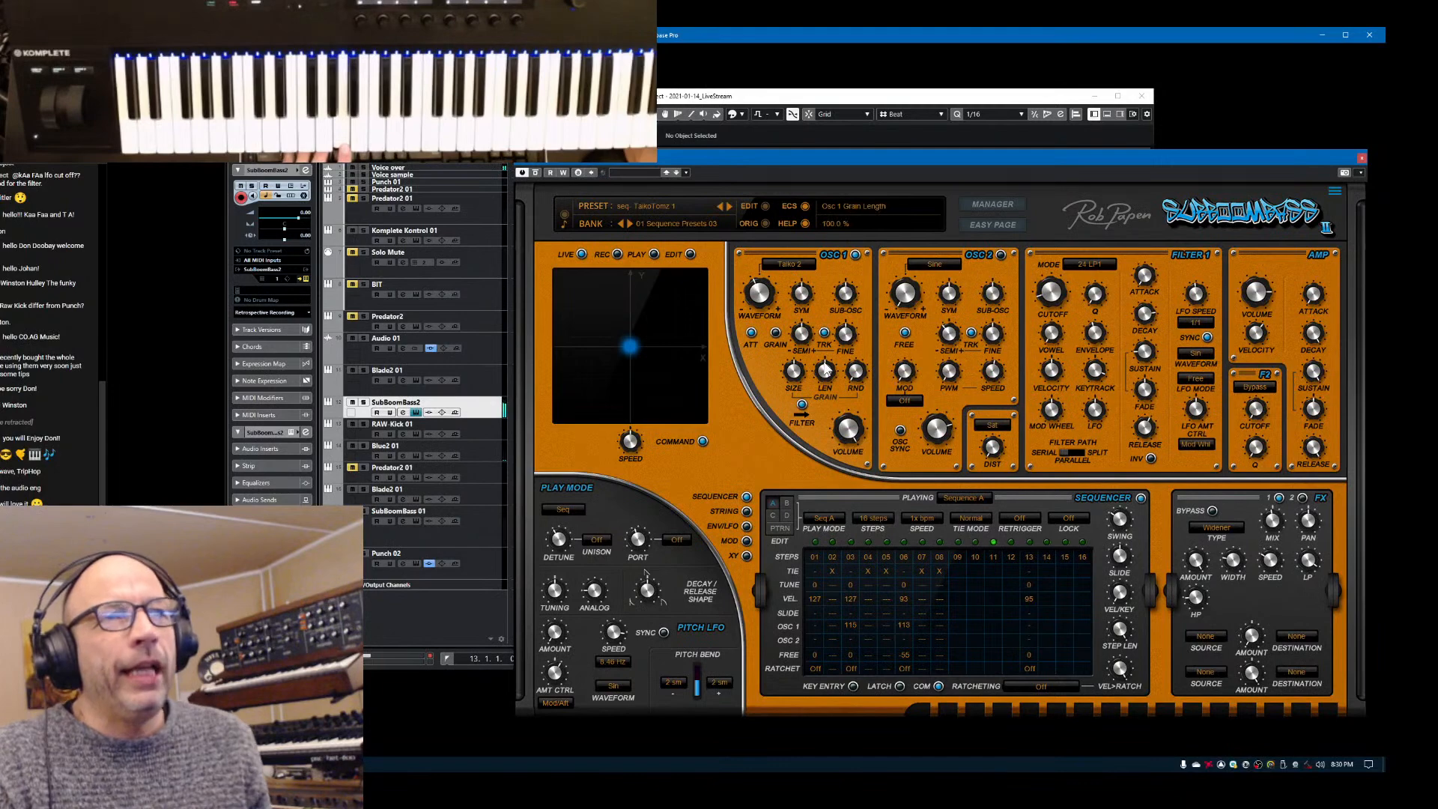
Toggle oscillator 1's grain mode and adjust its grain randomness and grain length
{"action": "left_click", "coordinate": [777, 337]}
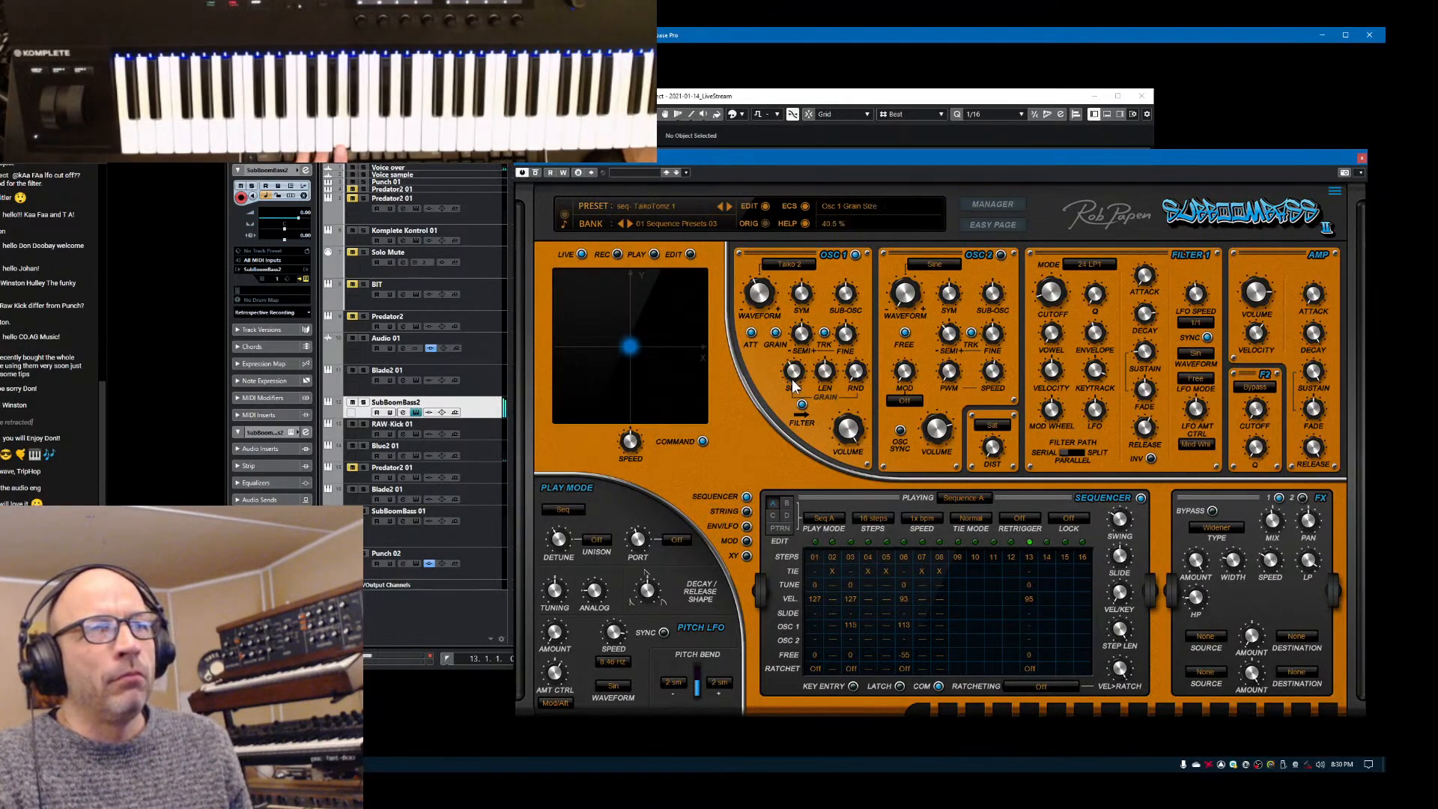
{"action": "mouse_move", "coordinate": [838, 376]}
{"action": "left_mouse_down"}
{"action": "mouse_move", "coordinate": [842, 362]}
{"action": "mouse_move", "coordinate": [789, 388]}
{"action": "mouse_move", "coordinate": [854, 367]}
{"action": "left_mouse_up"}
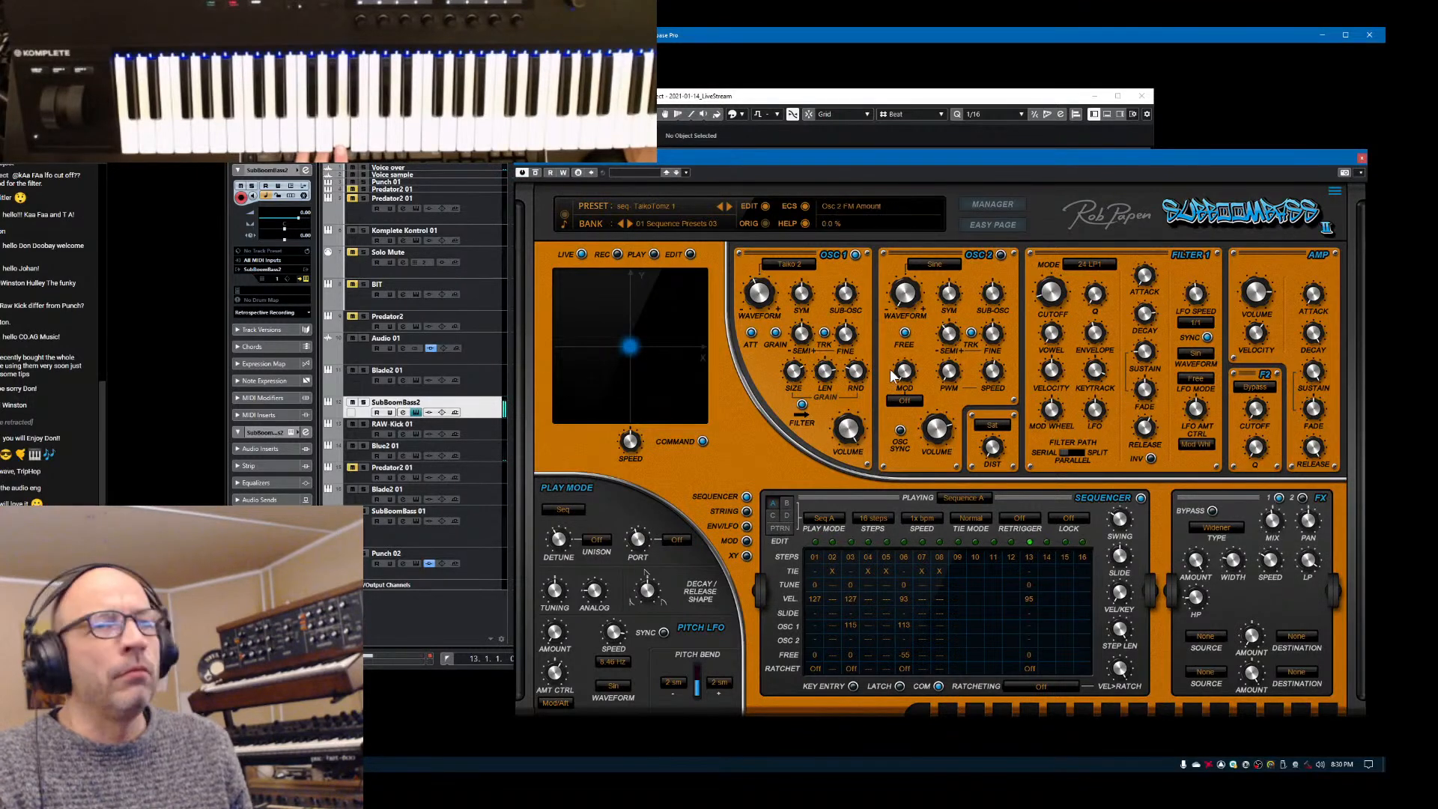
{"action": "mouse_move", "coordinate": [825, 372]}
{"action": "left_mouse_down"}
{"action": "mouse_move", "coordinate": [832, 406]}
{"action": "mouse_move", "coordinate": [832, 382]}
{"action": "left_mouse_up"}
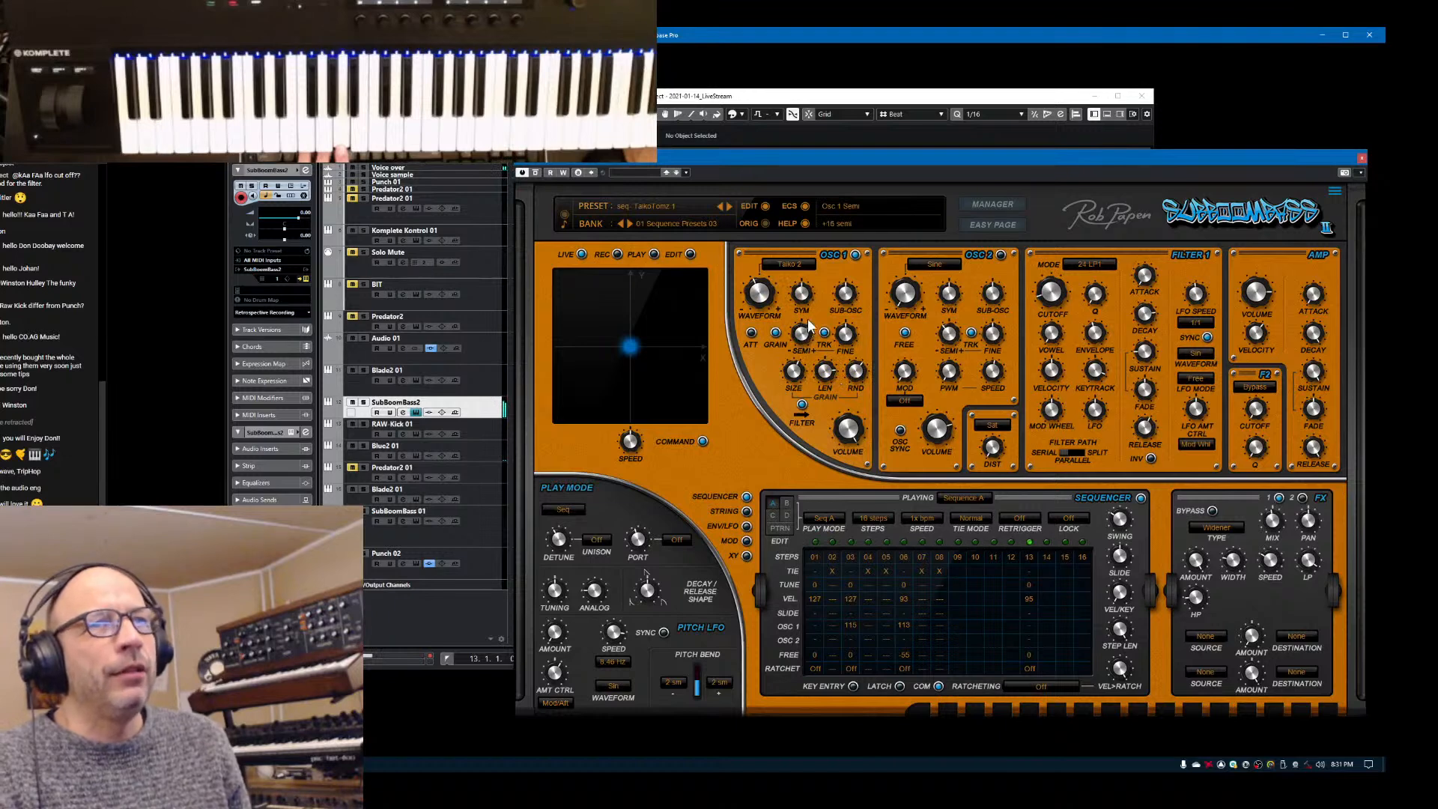
Audition the Spring Drum waveform on oscillator 1, change it to RobBox X, and toggle its grain mode
{"action": "left_click", "coordinate": [788, 264]}
{"action": "mouse_move", "coordinate": [818, 496]}
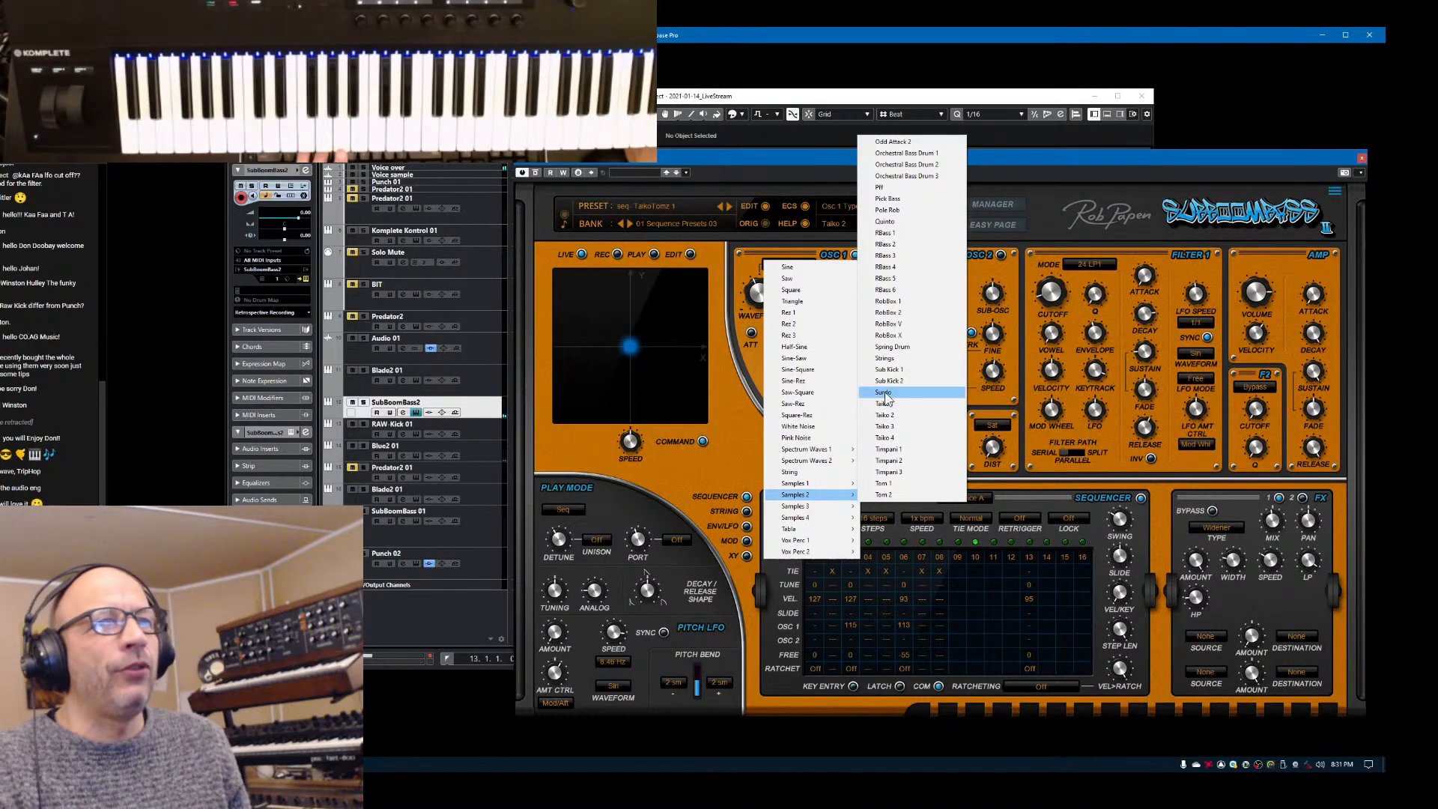
{"action": "left_click", "coordinate": [889, 347]}
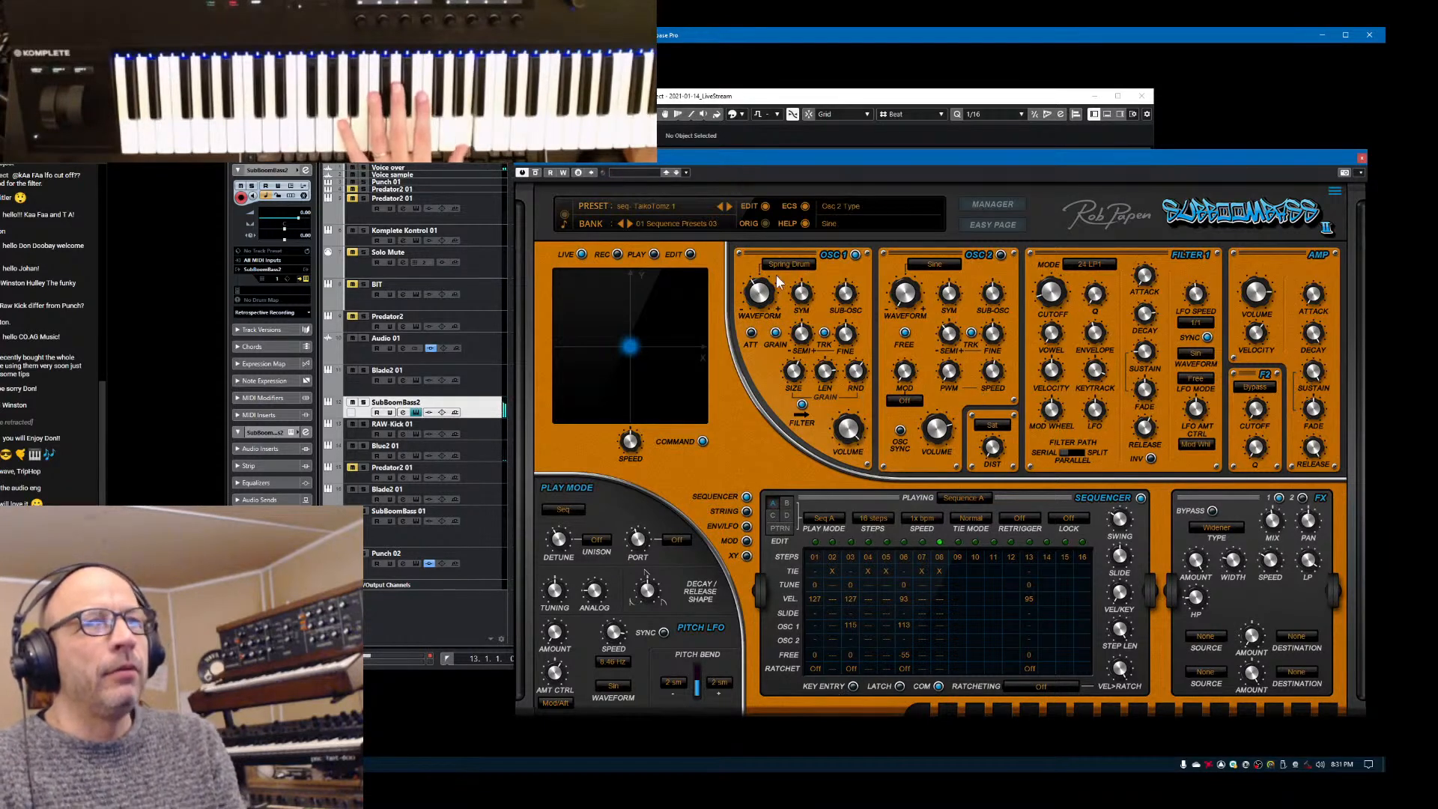
{"action": "left_click", "coordinate": [740, 309]}
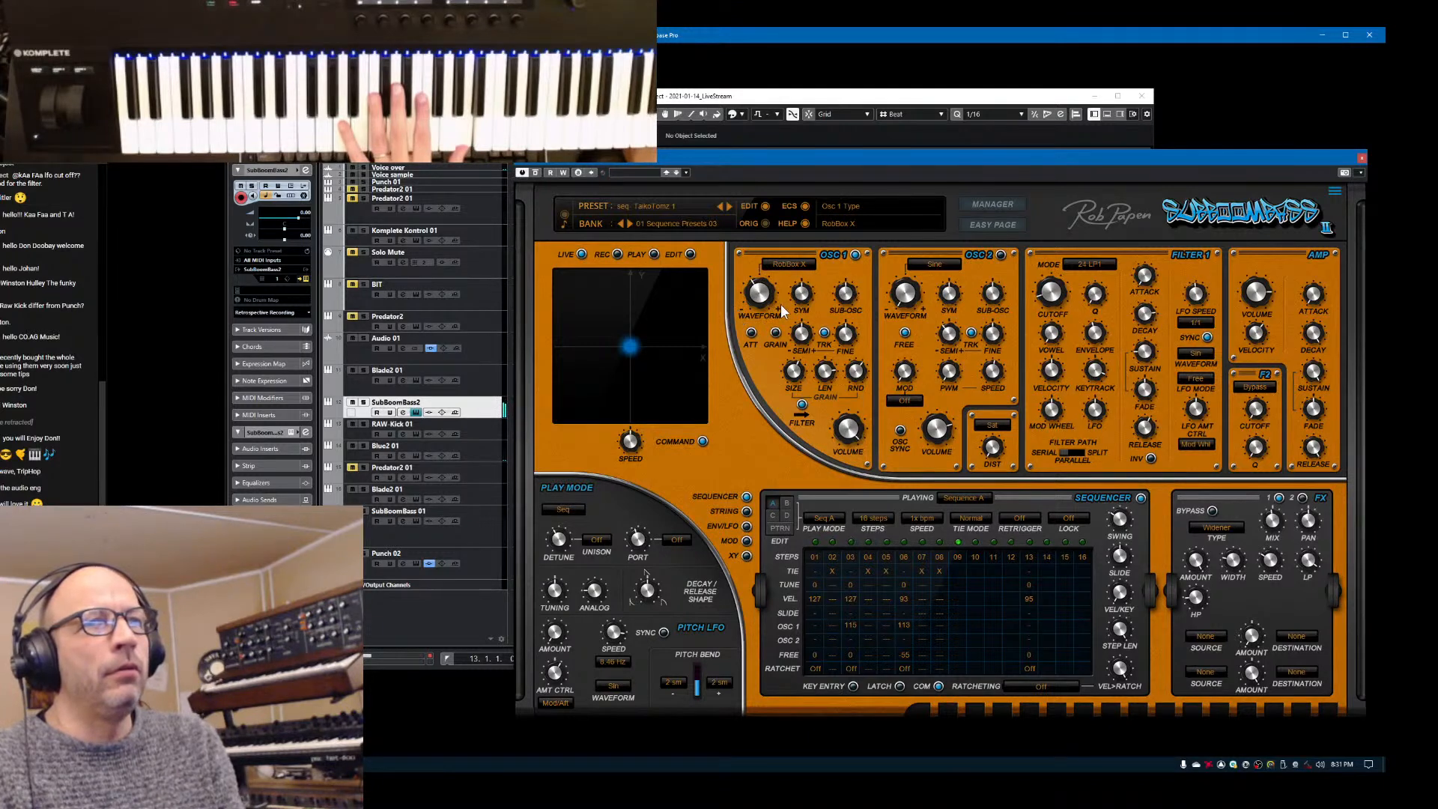
{"action": "left_click", "coordinate": [771, 333]}
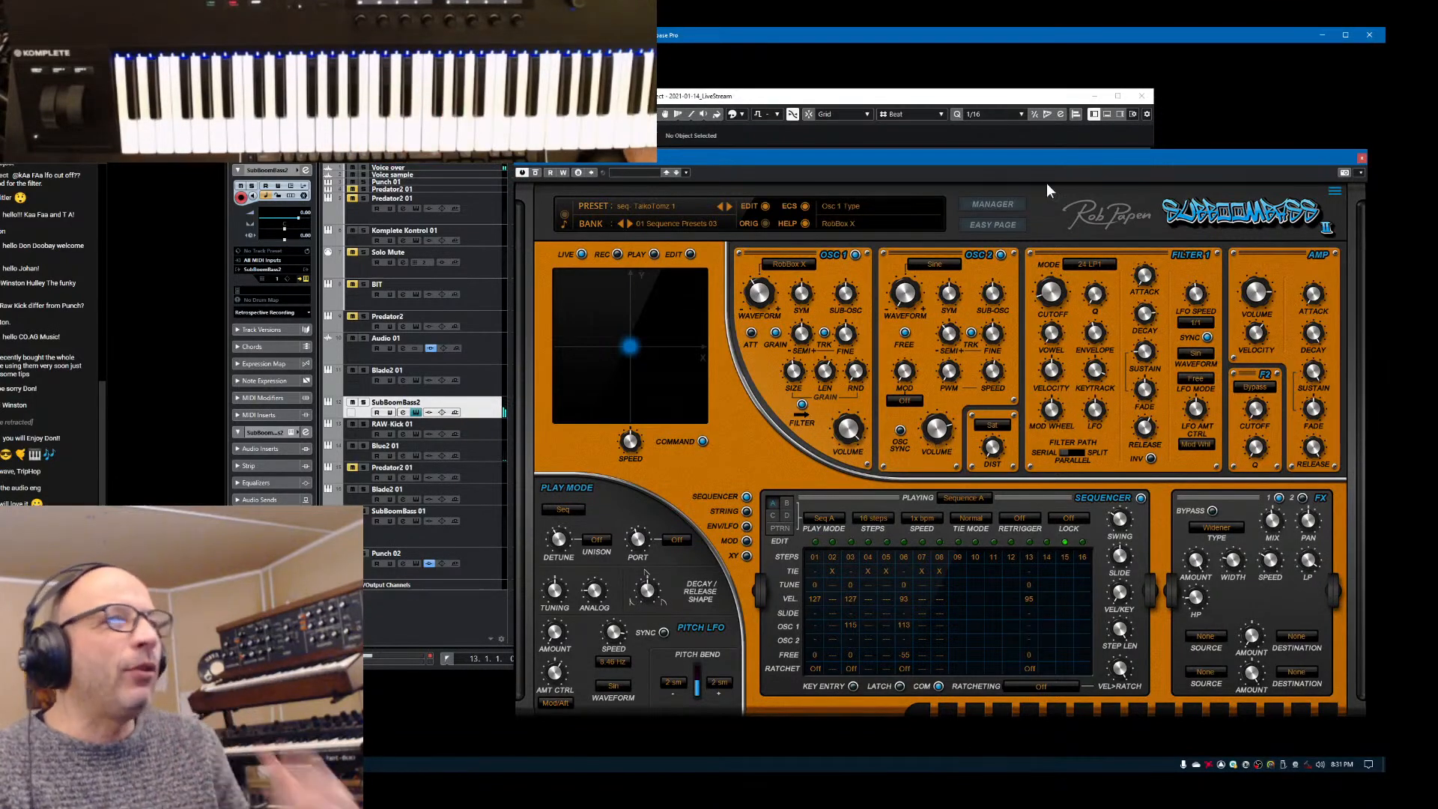
Browse the bank folders, load BeatRing Bass from 99 Blank Bank, and return to the synth's edit screen
{"action": "left_click", "coordinate": [985, 202]}
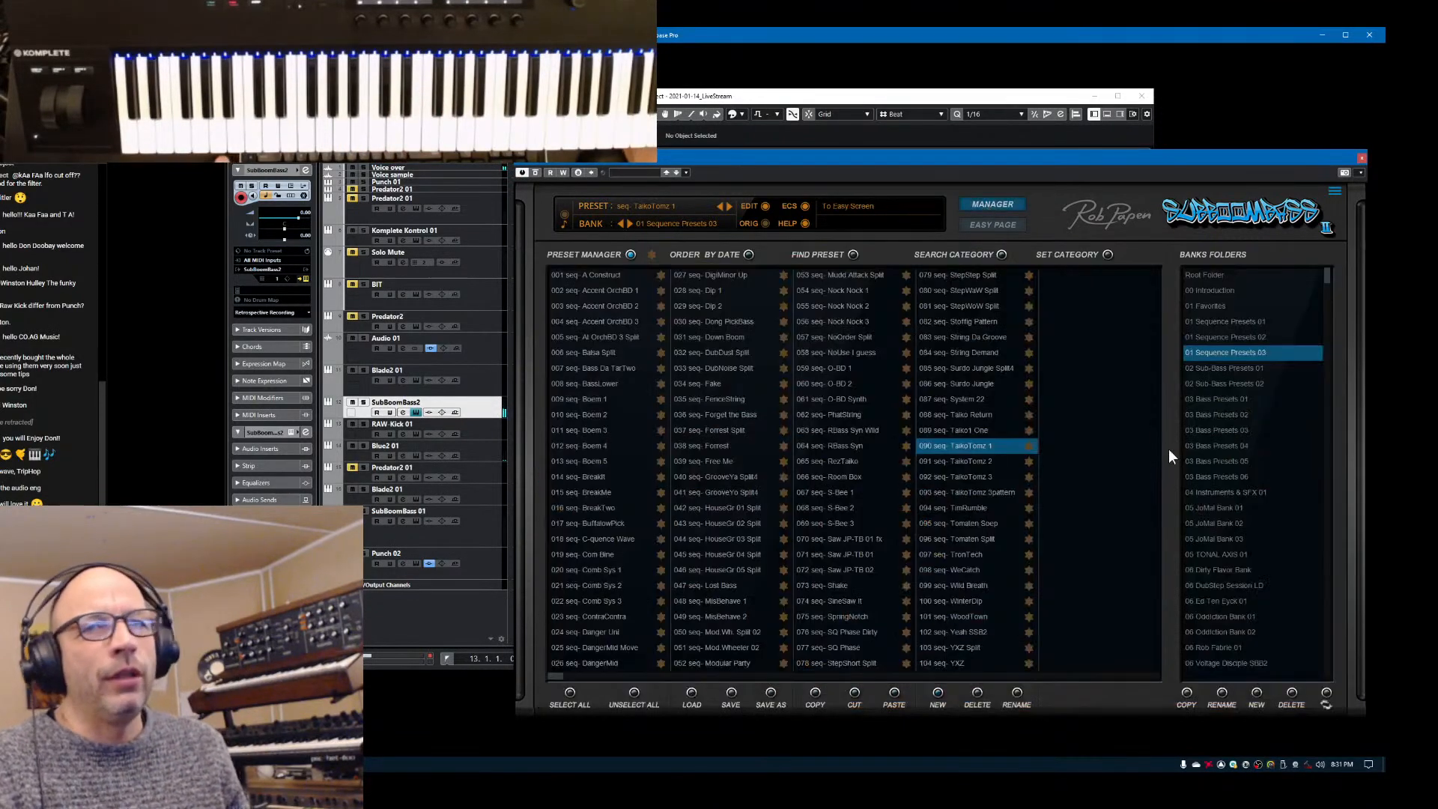
{"action": "left_click", "coordinate": [1216, 320]}
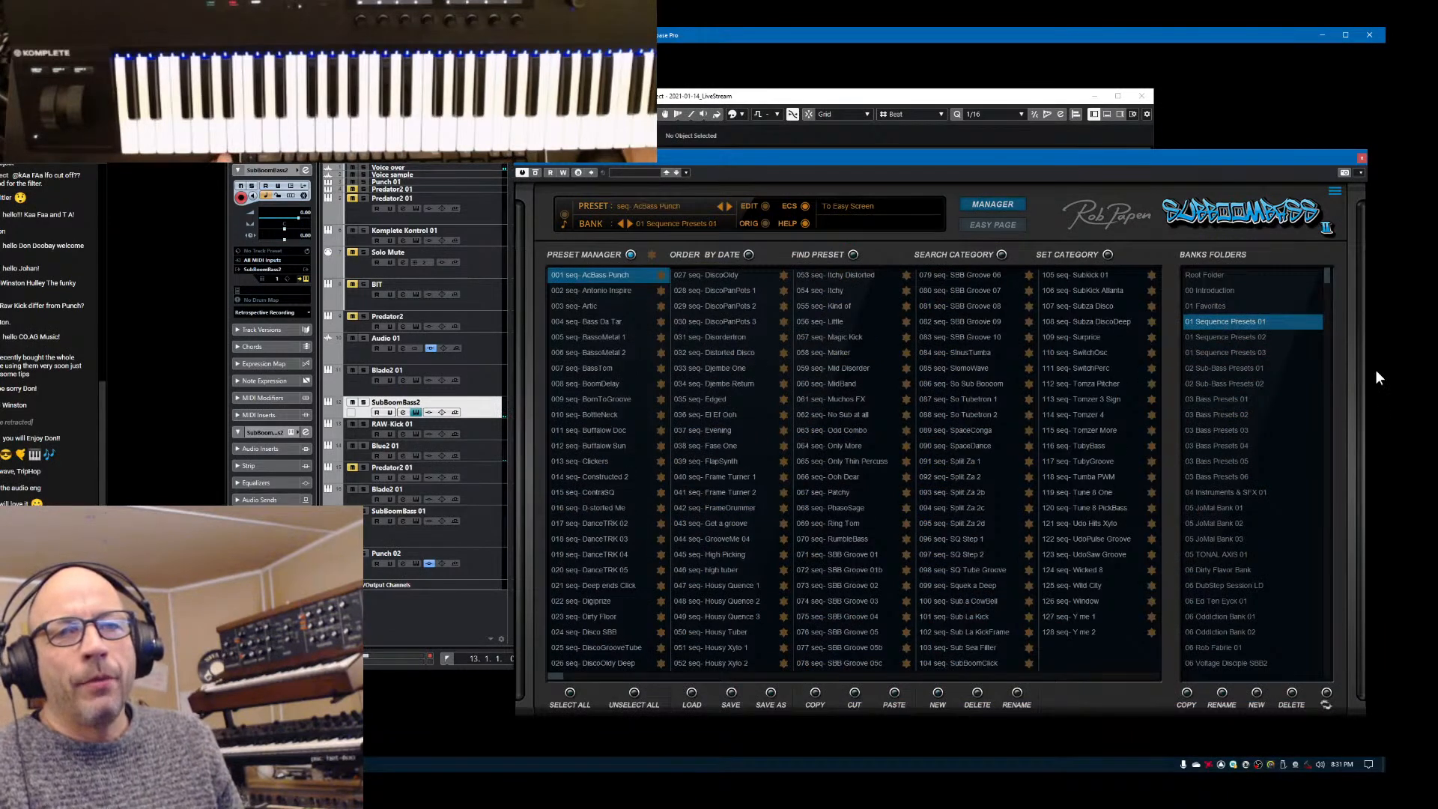
{"action": "left_click_drag", "start_coordinate": [1327, 278], "coordinate": [1328, 675]}
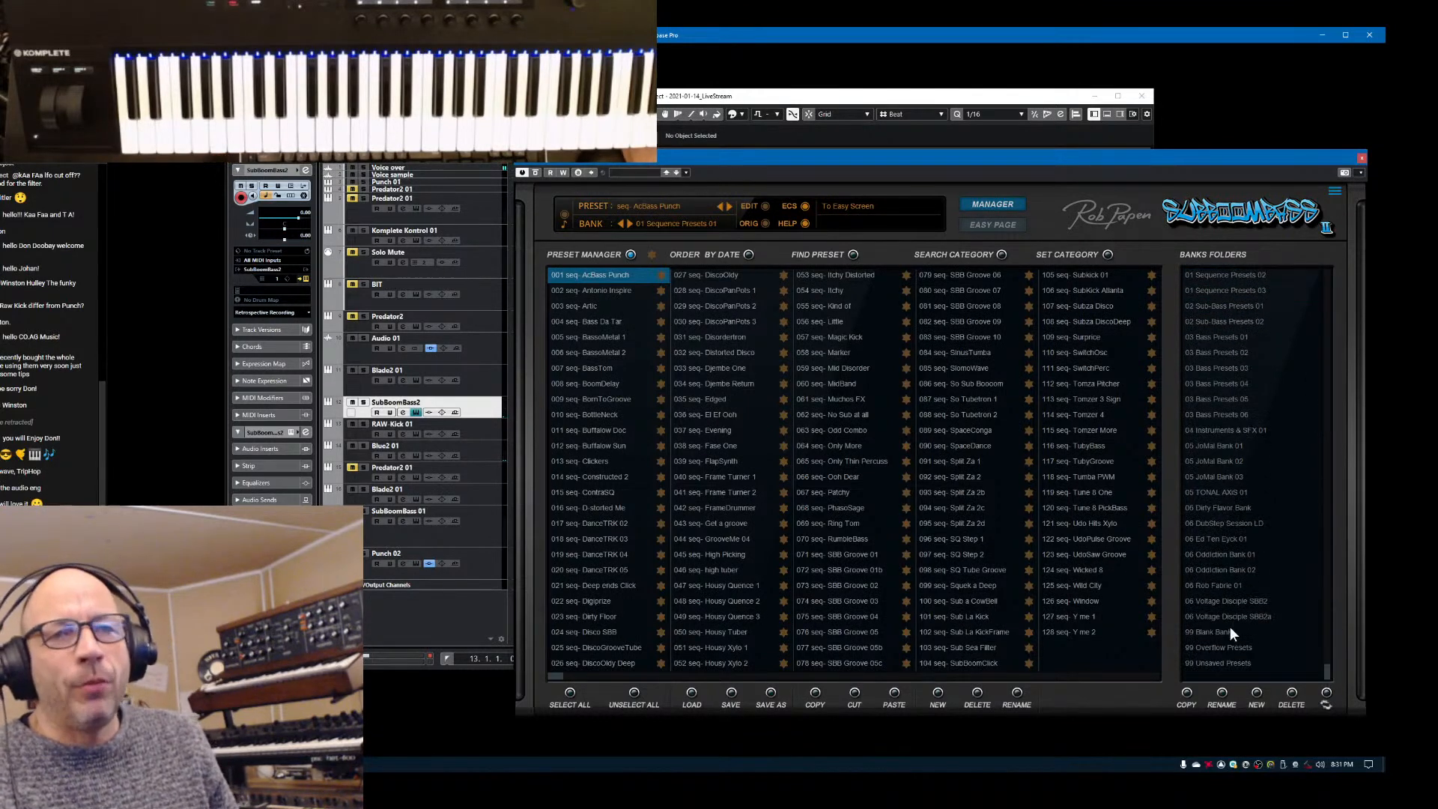
{"action": "left_click", "coordinate": [1207, 631]}
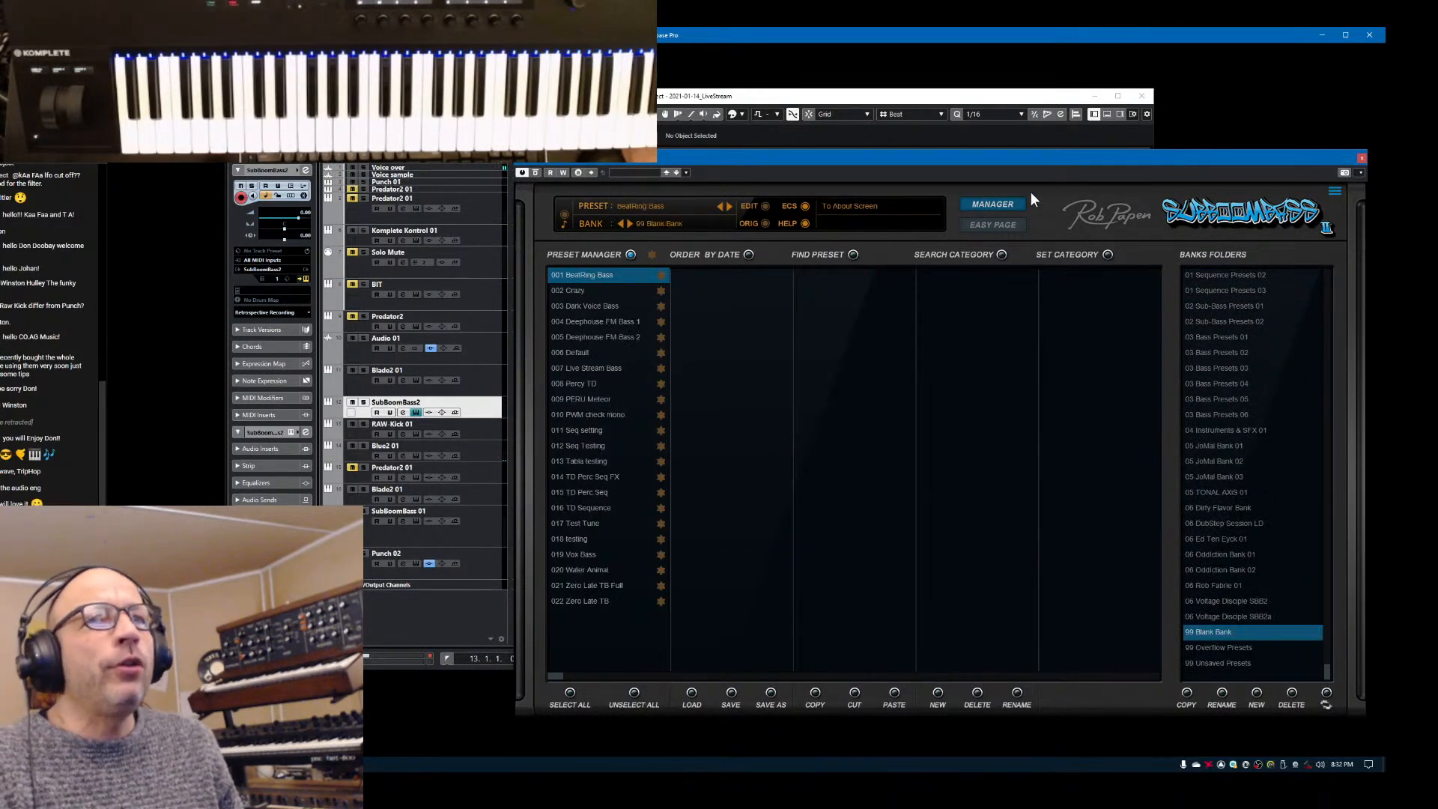
{"action": "left_click", "coordinate": [992, 199]}
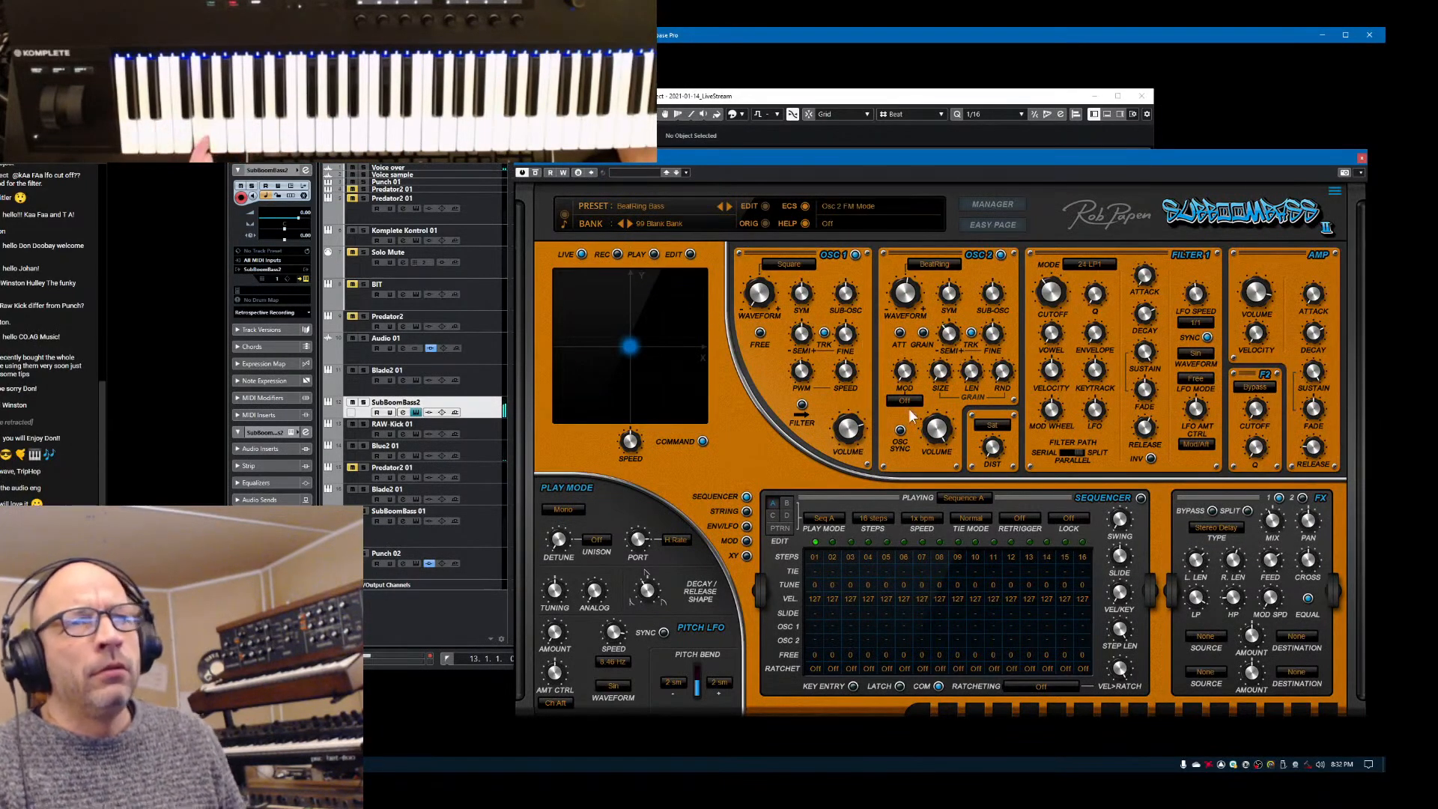
Adjust oscillator 2's volume and grain settings, with a grain size of 70%, and toggle oscillator 1
{"action": "mouse_move", "coordinate": [940, 438]}
{"action": "left_mouse_down"}
{"action": "mouse_move", "coordinate": [942, 461]}
{"action": "mouse_move", "coordinate": [939, 433]}
{"action": "left_mouse_up"}
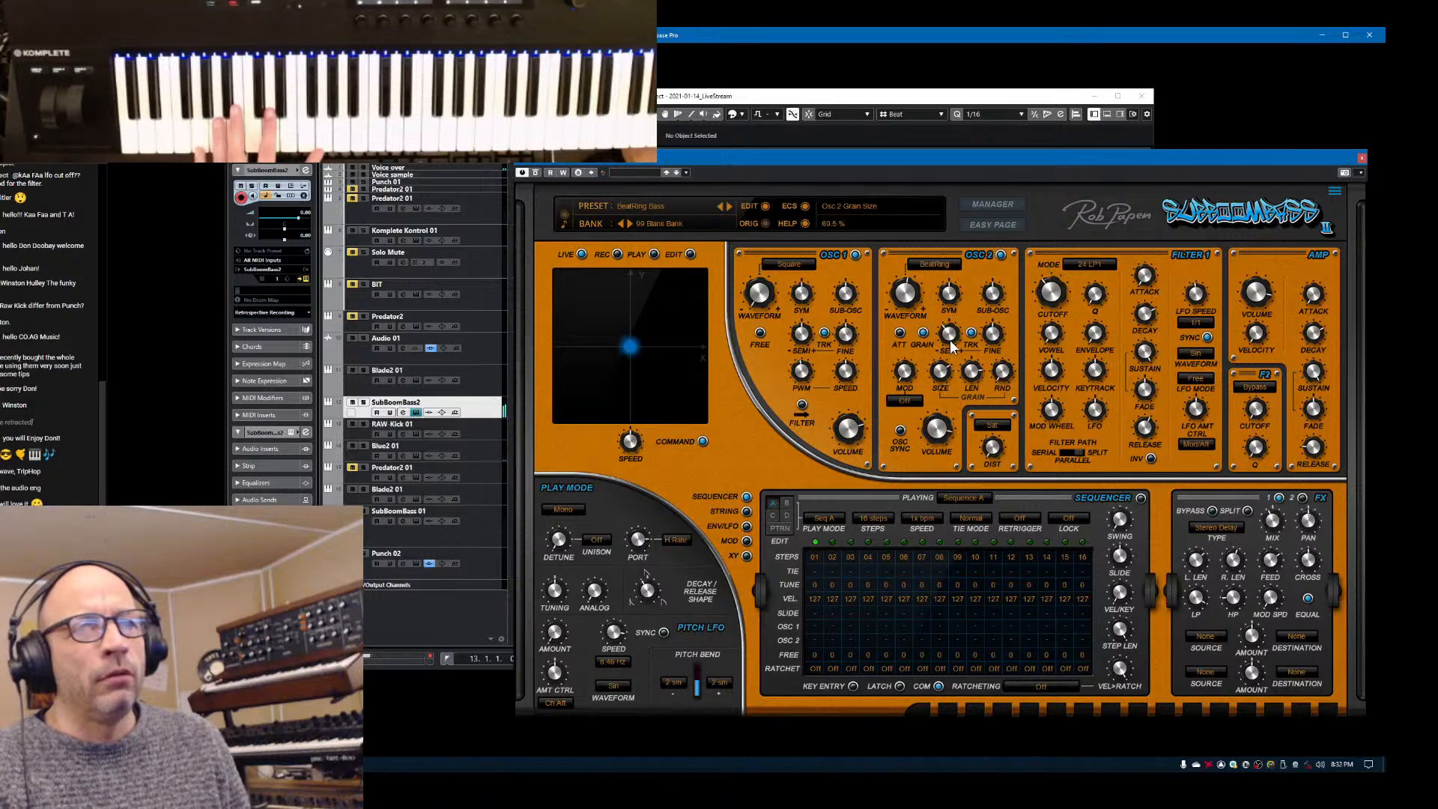
{"action": "left_click_drag", "start_coordinate": [973, 367], "coordinate": [979, 347]}
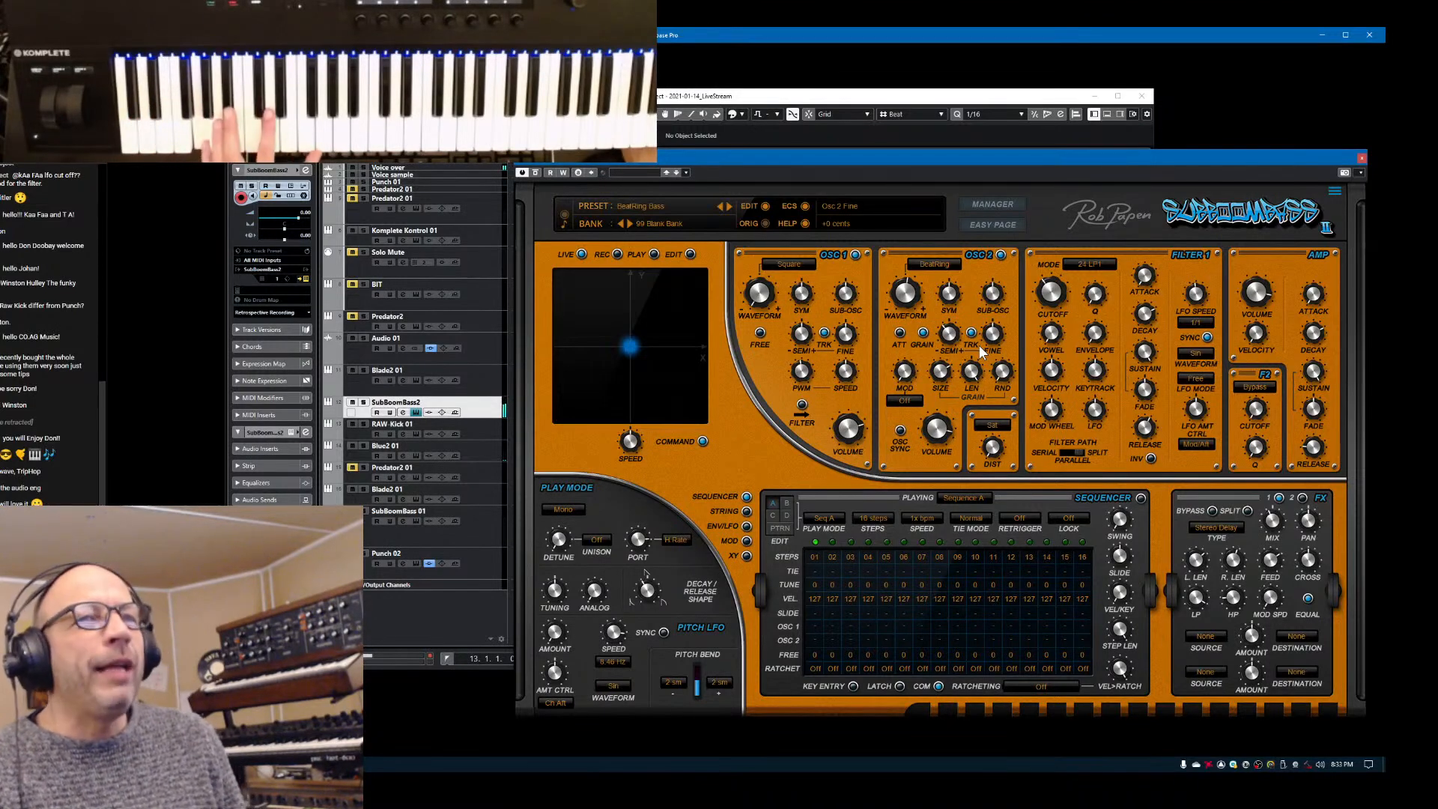
{"action": "left_click", "coordinate": [856, 255]}
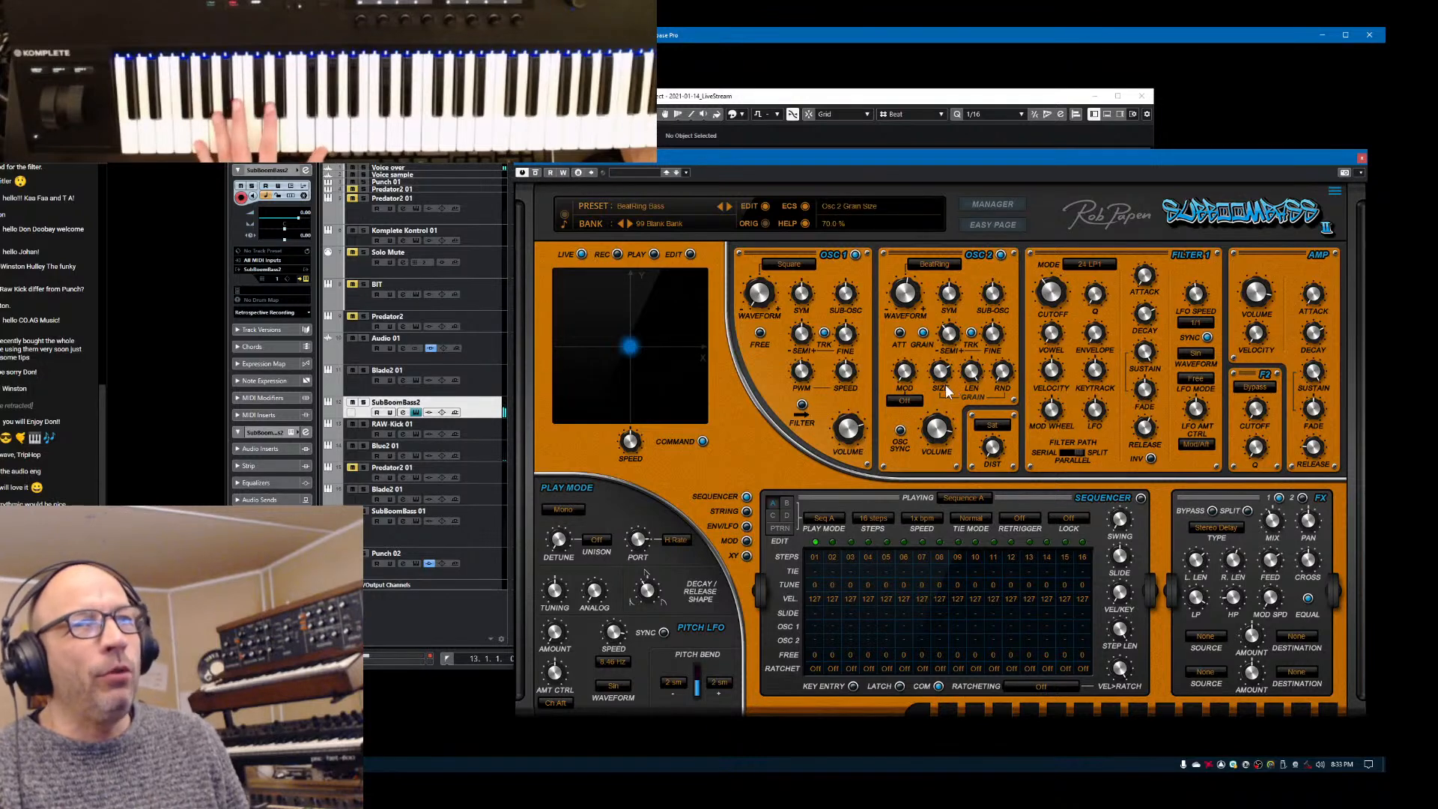
Change oscillator 2's waveform to Clock 1 and turn on its grain attack
{"action": "left_click", "coordinate": [922, 307]}
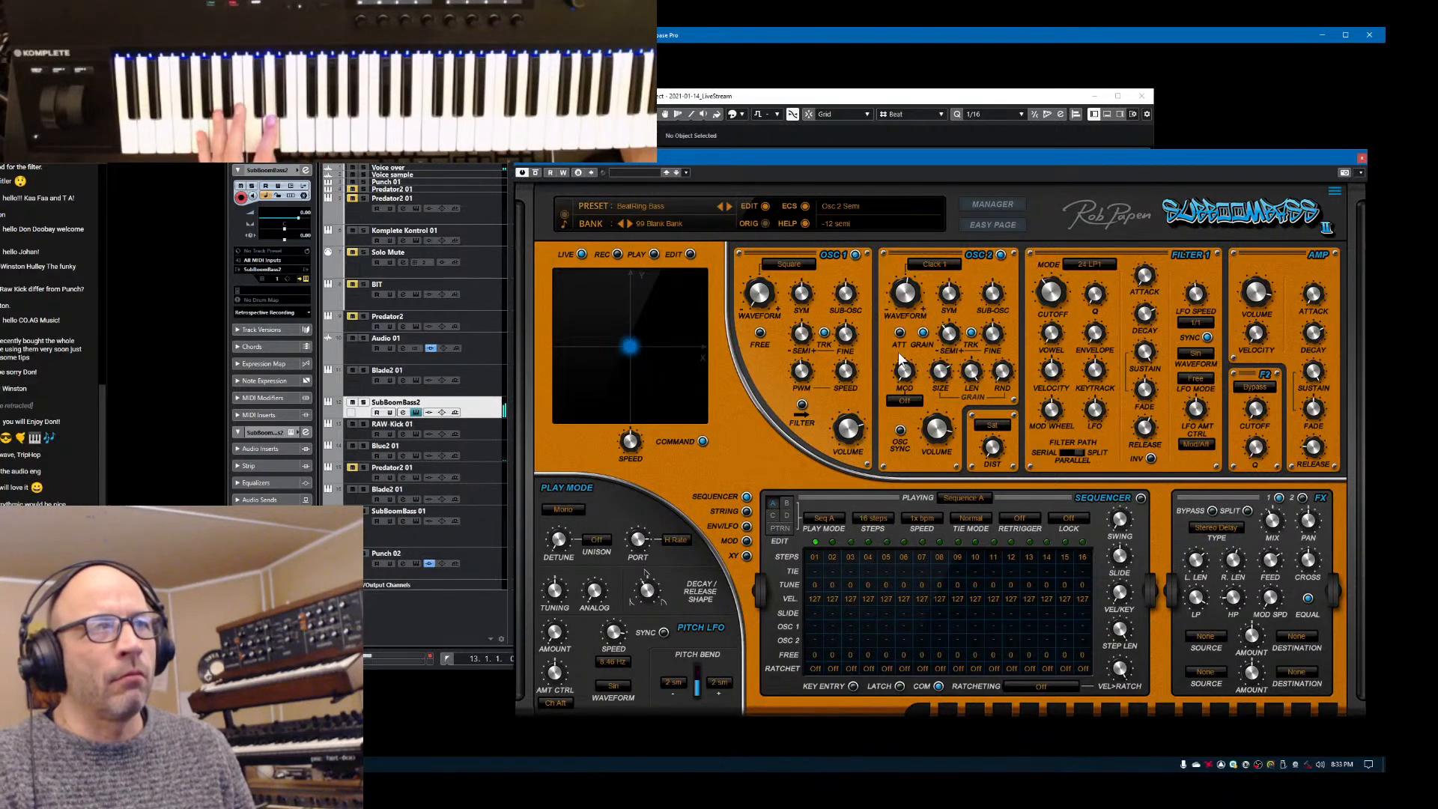
{"action": "left_click", "coordinate": [899, 334]}
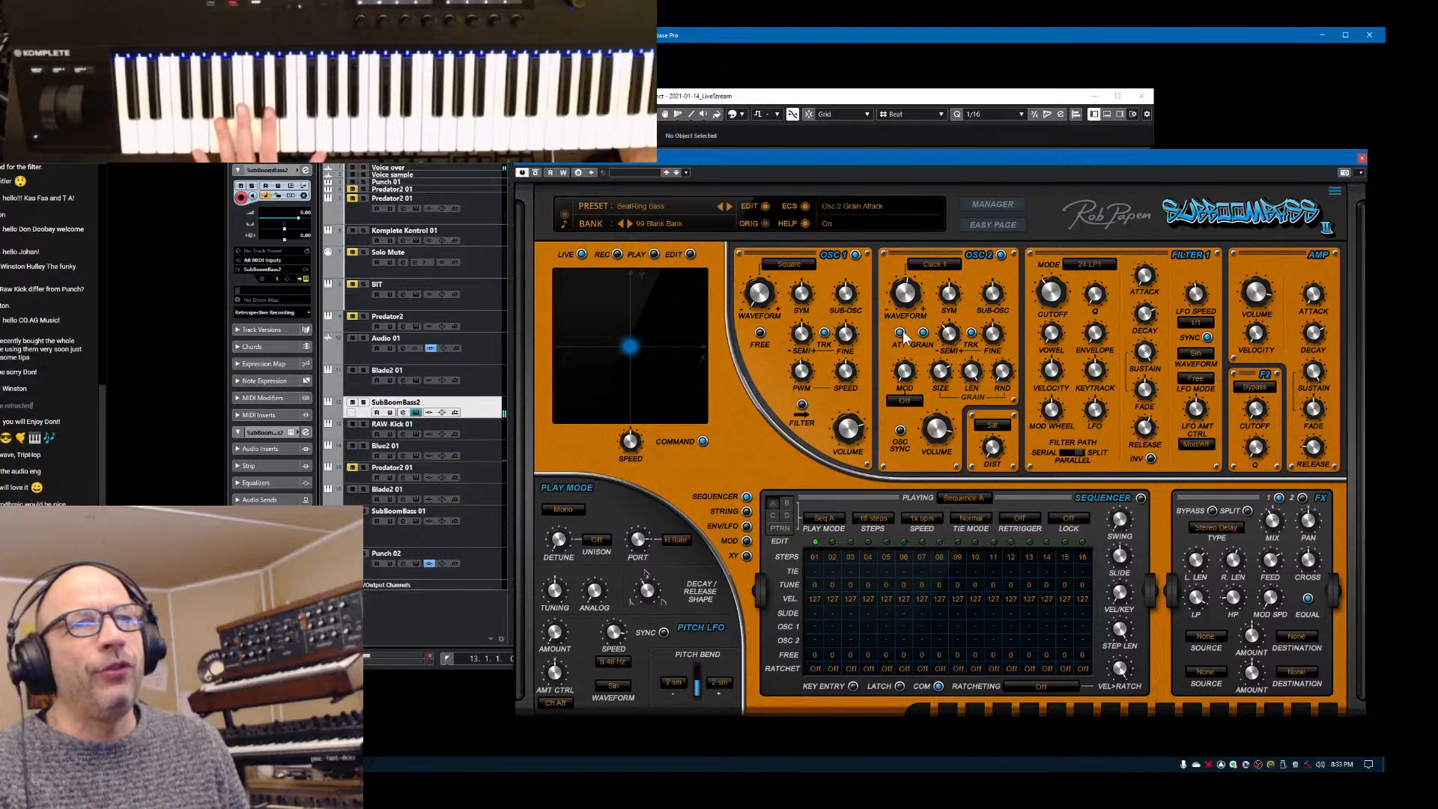
Toggle oscillator 2's grain mode and grain attack, and change its waveform to the Water 1 sample
{"action": "left_click", "coordinate": [924, 334]}
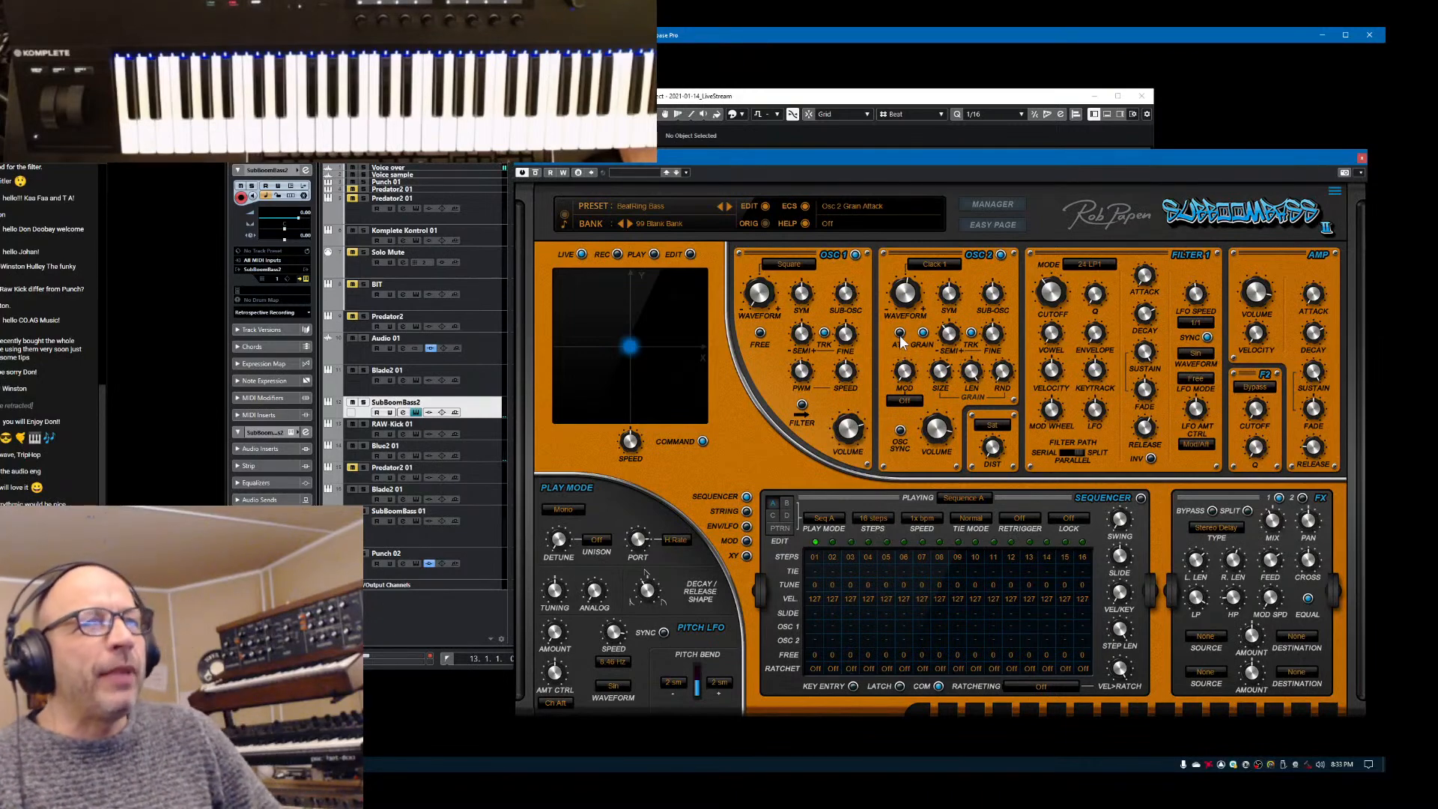
{"action": "left_click", "coordinate": [901, 334]}
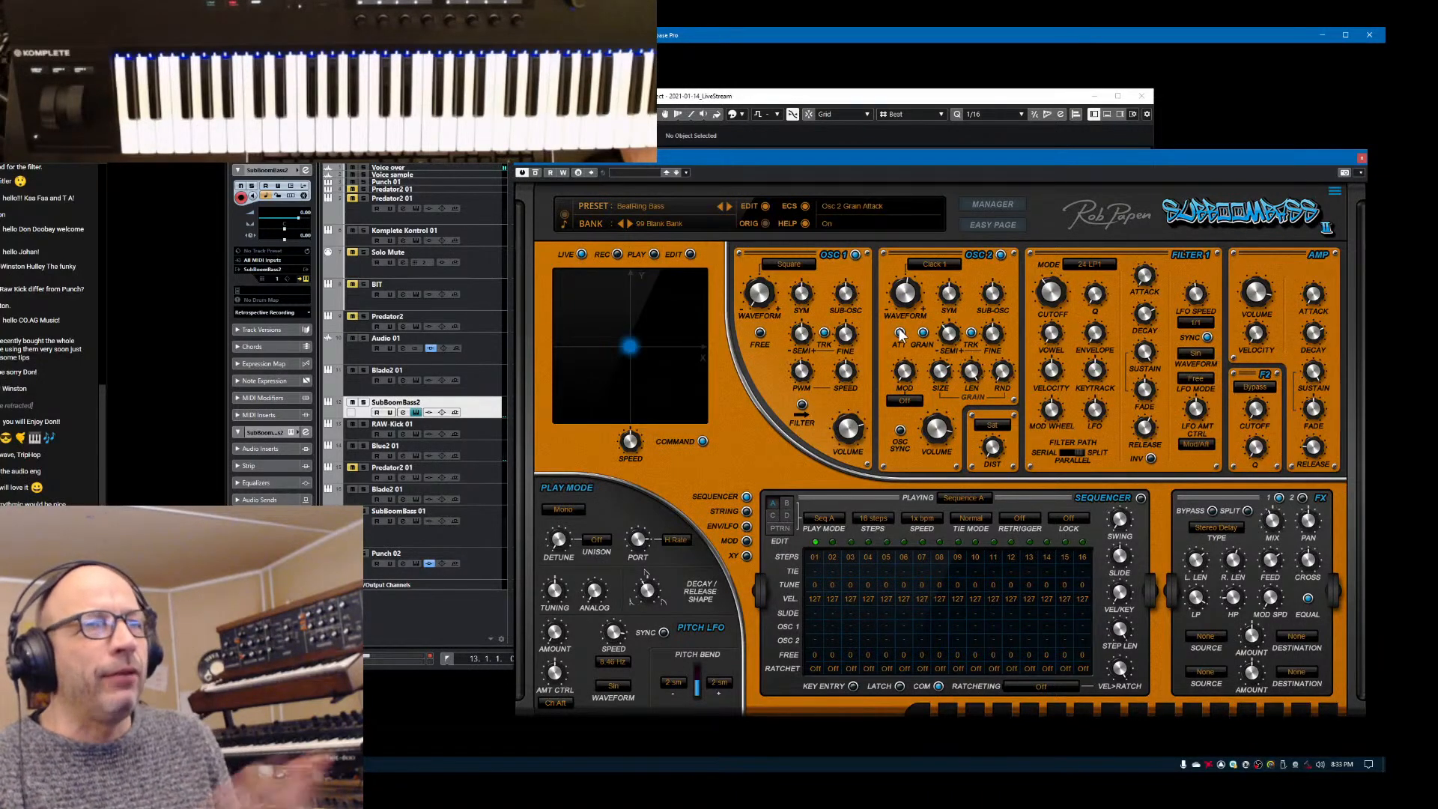
{"action": "left_click", "coordinate": [901, 334]}
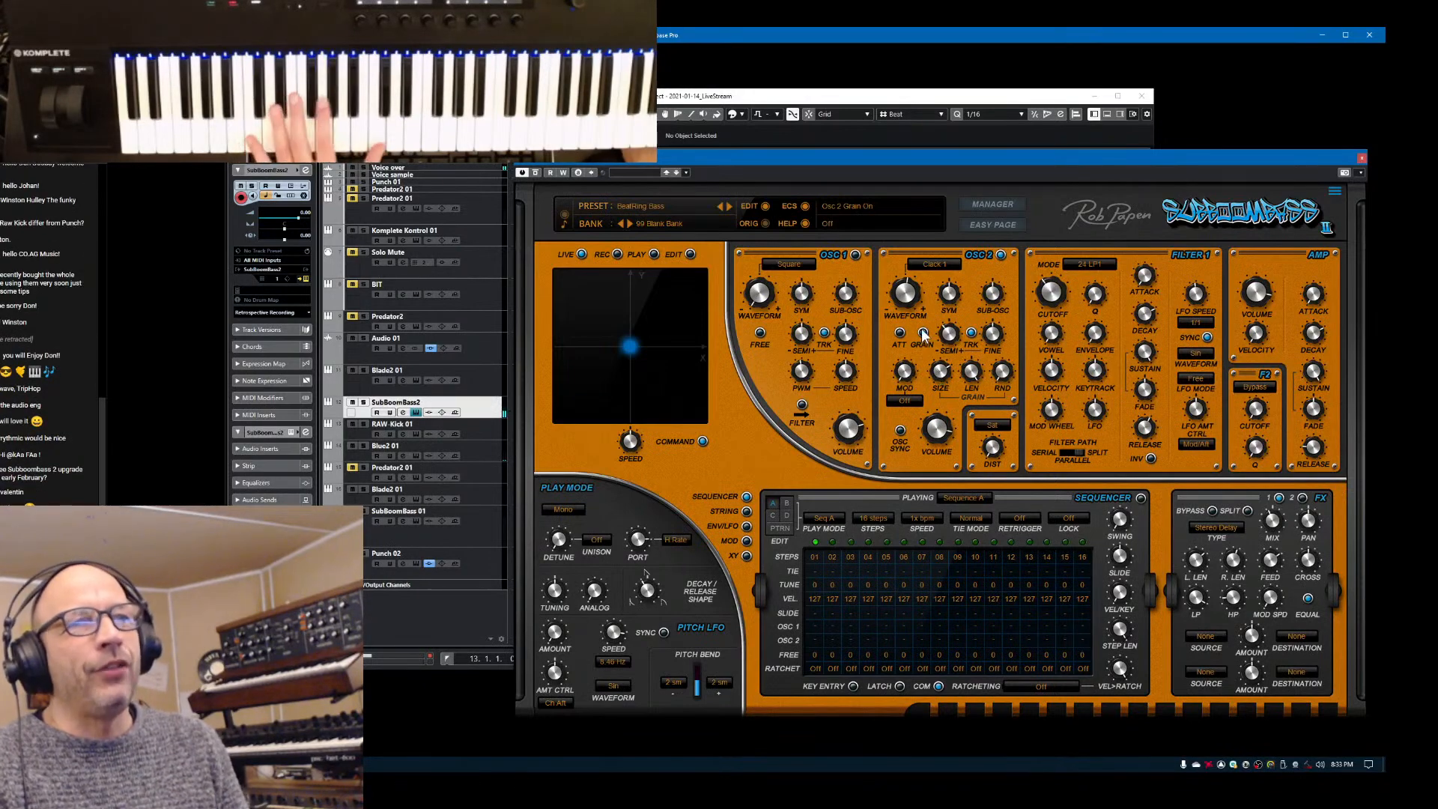
{"action": "left_click", "coordinate": [933, 263]}
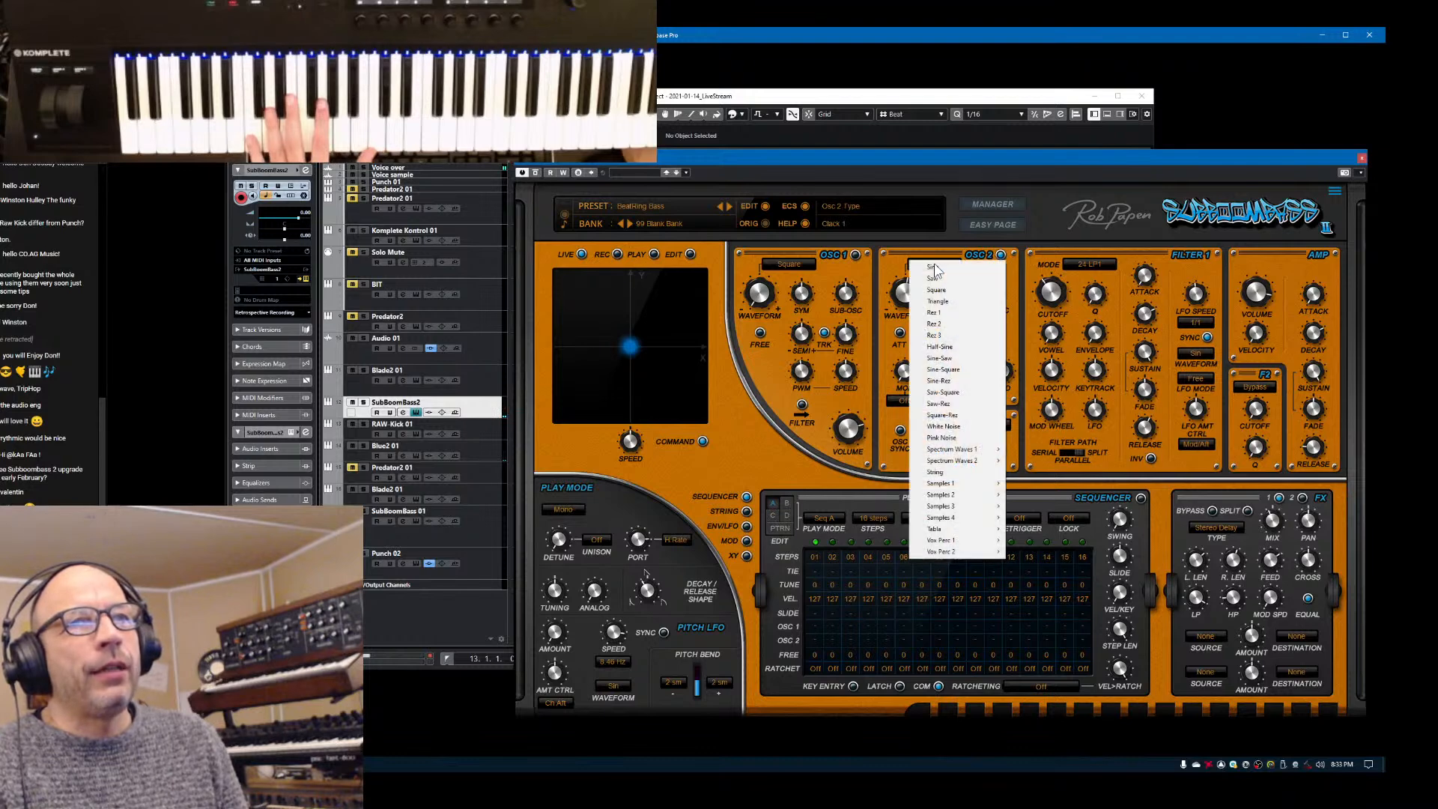
{"action": "mouse_move", "coordinate": [961, 553]}
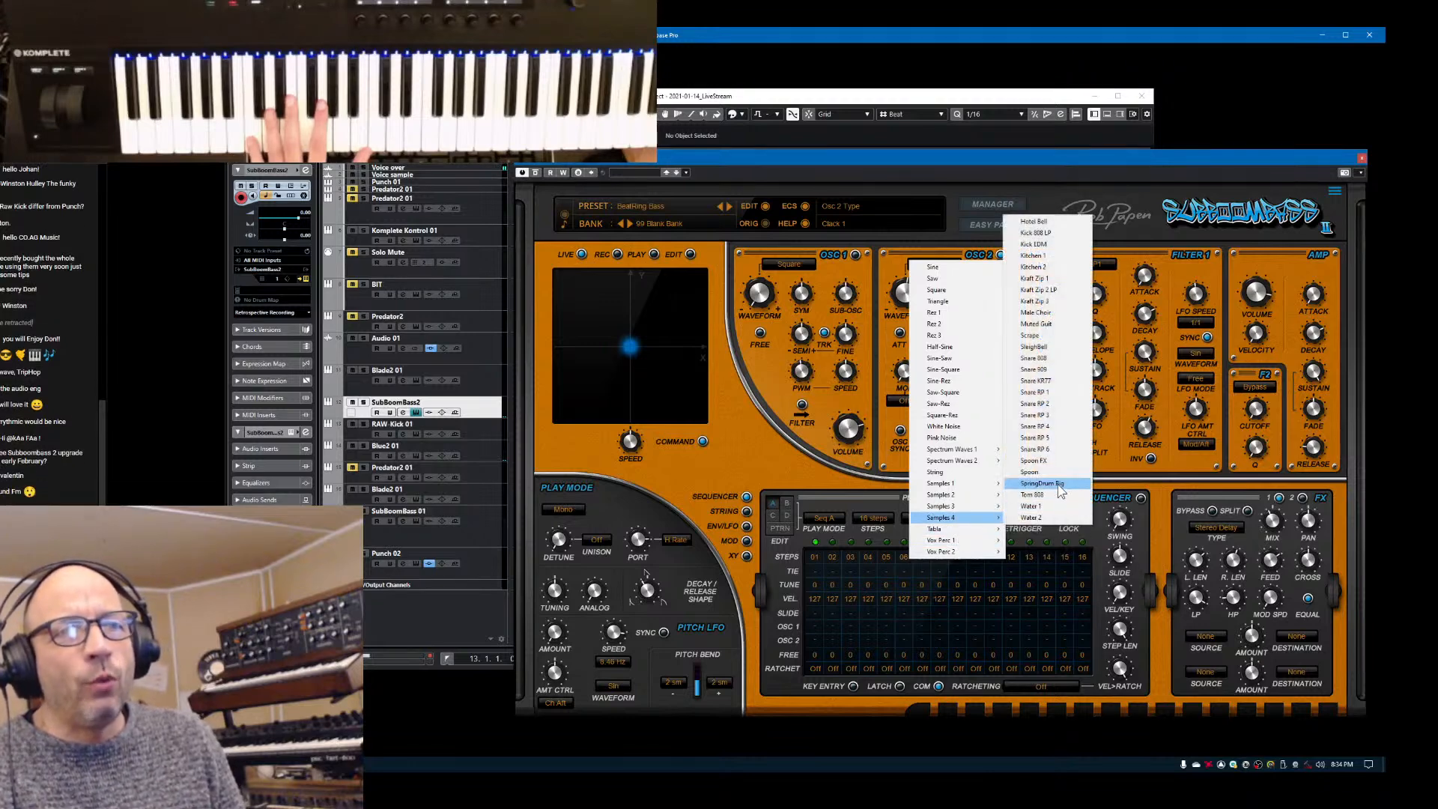
{"action": "left_click", "coordinate": [1041, 506]}
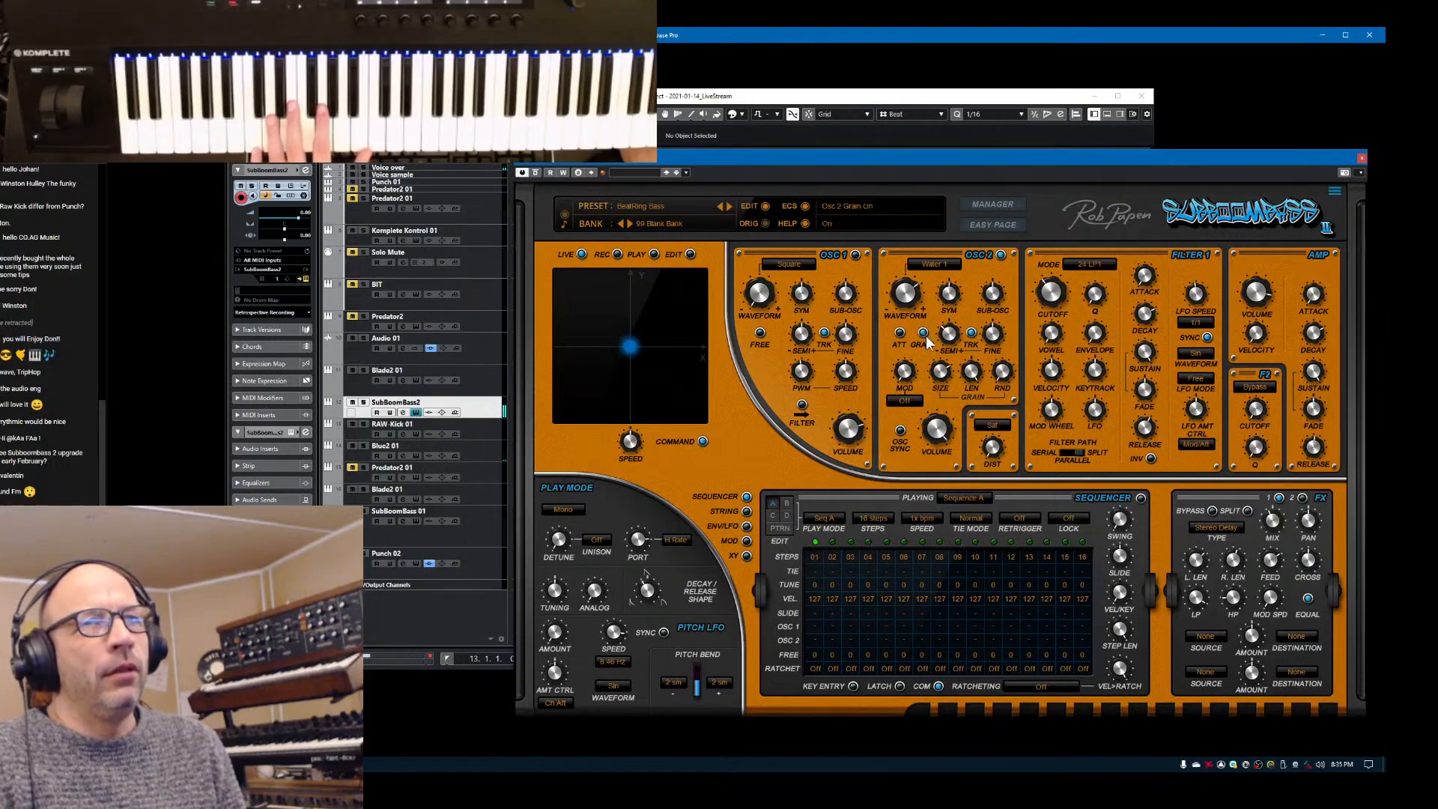
Change oscillator 2's waveform to Vox Perc 53 and adjust its grain size and semitone tuning
{"action": "left_click", "coordinate": [934, 265]}
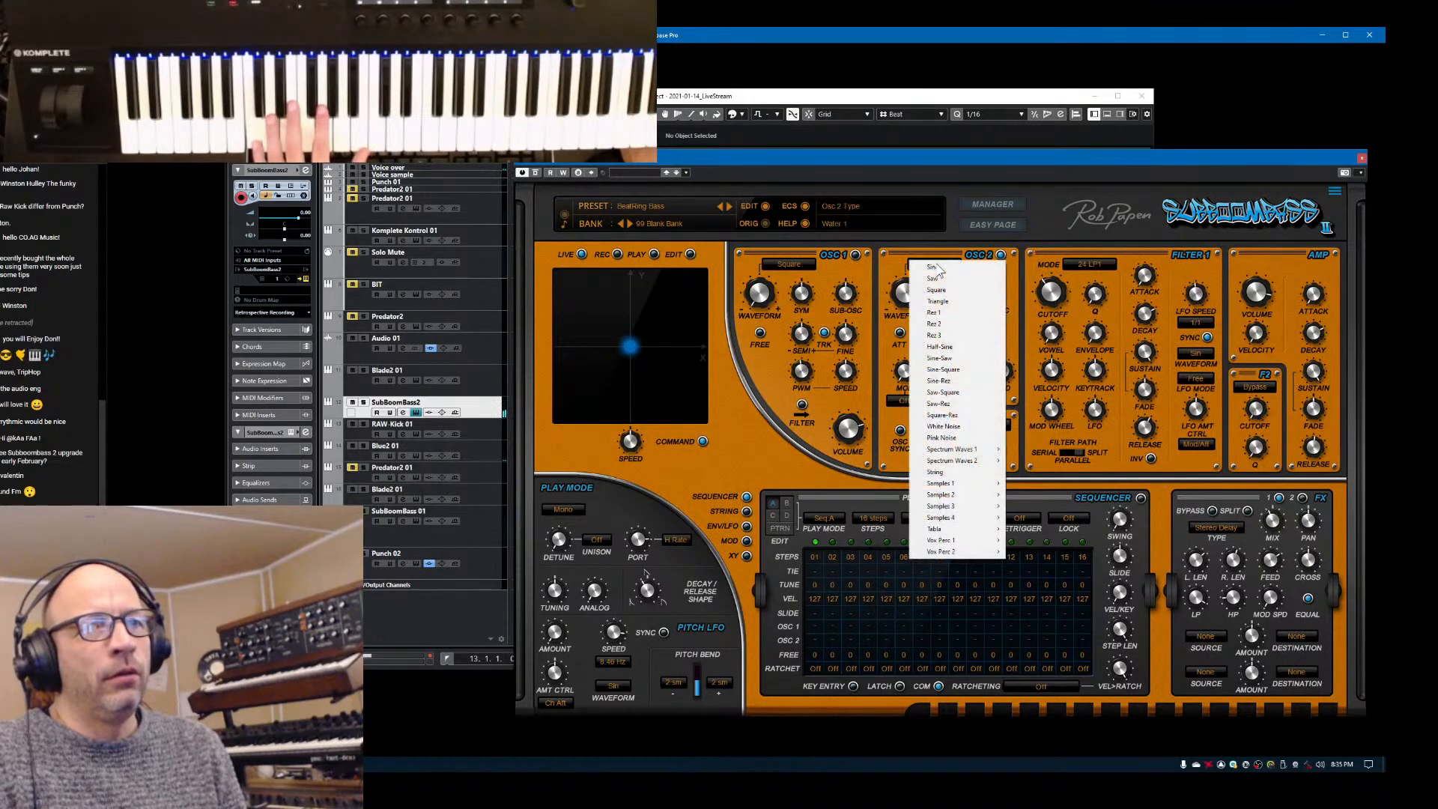
{"action": "mouse_move", "coordinate": [987, 550]}
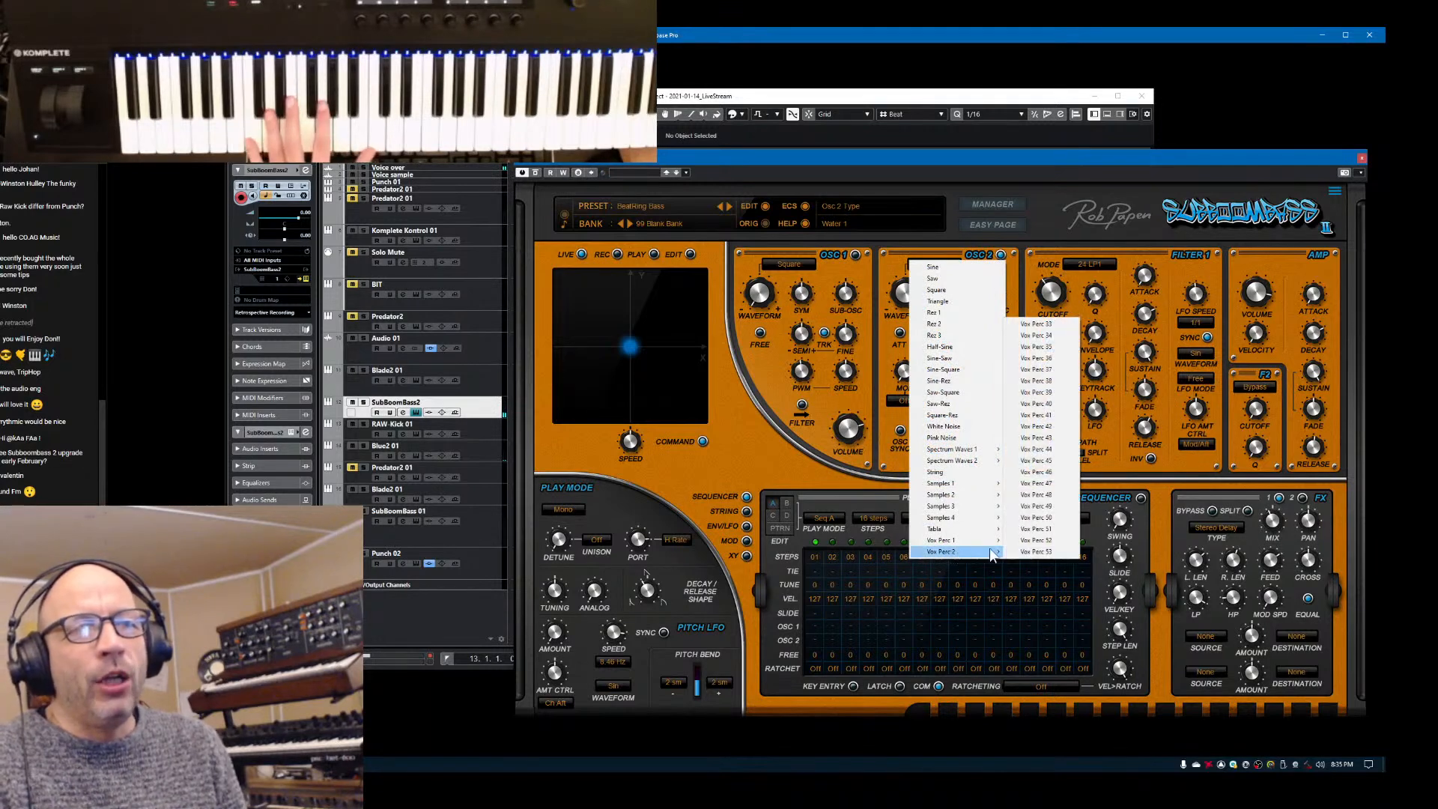
{"action": "left_click", "coordinate": [1032, 551]}
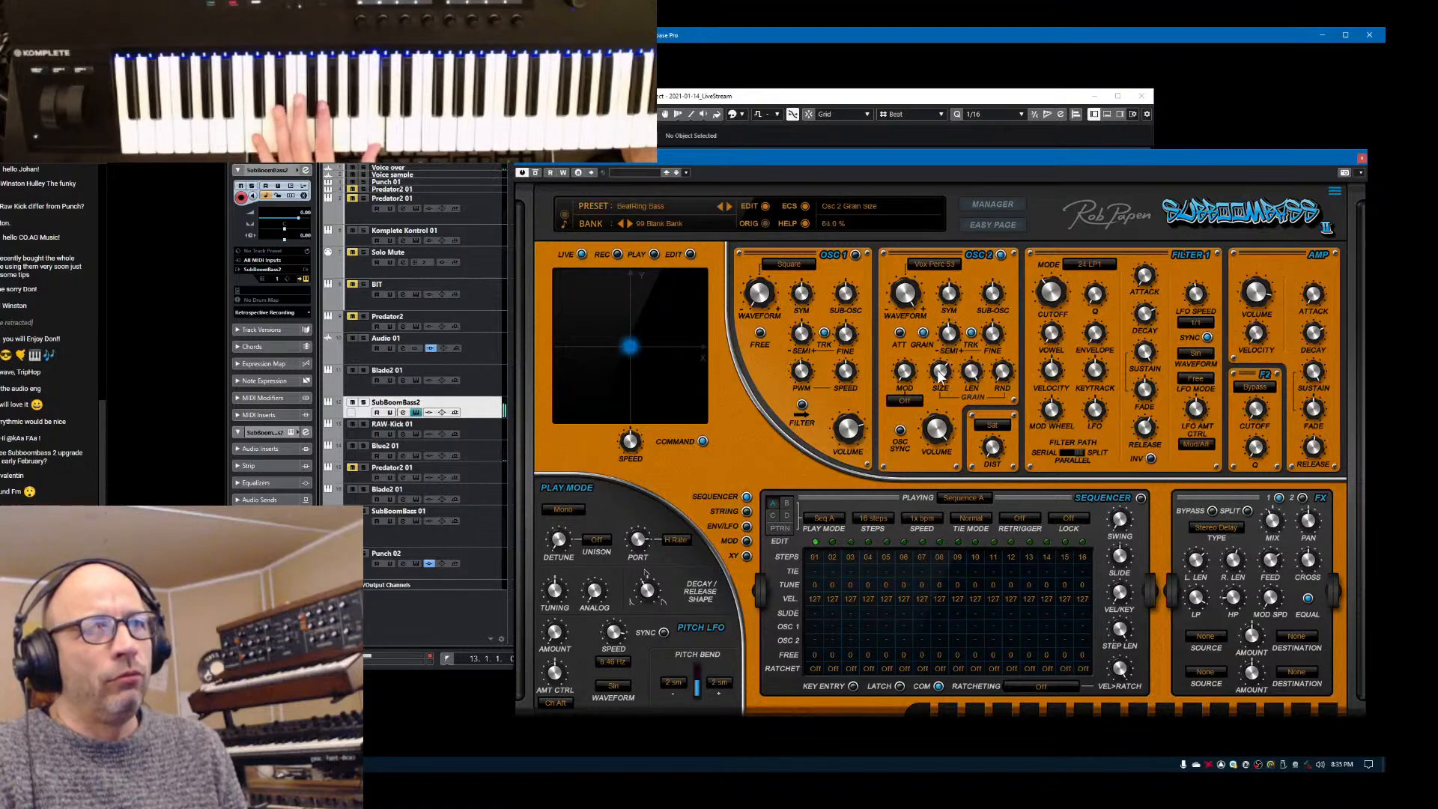
{"action": "scroll", "coordinate": [983, 377], "scroll_direction": "up", "scroll_amount": 3}
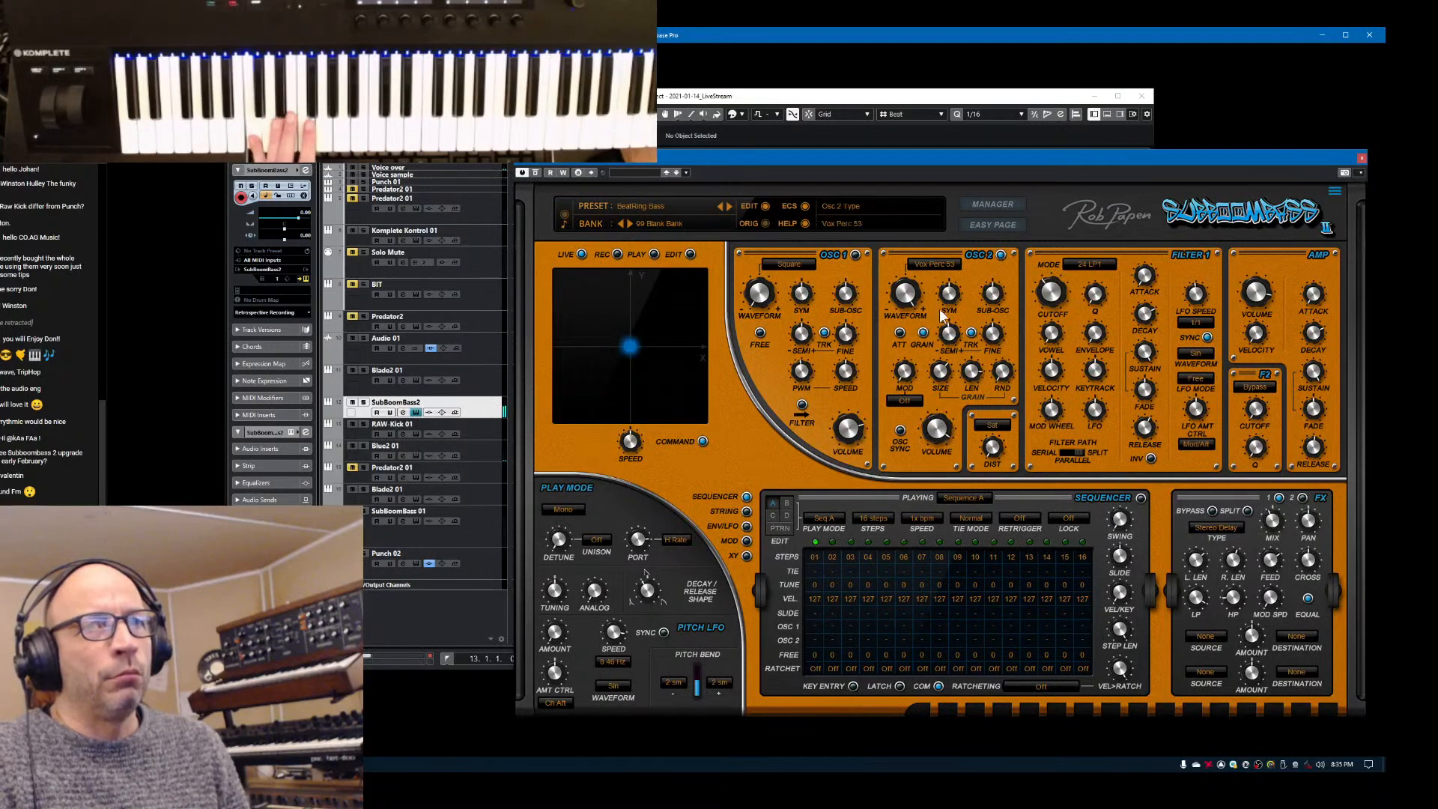
{"action": "left_click_drag", "start_coordinate": [946, 335], "coordinate": [950, 351]}
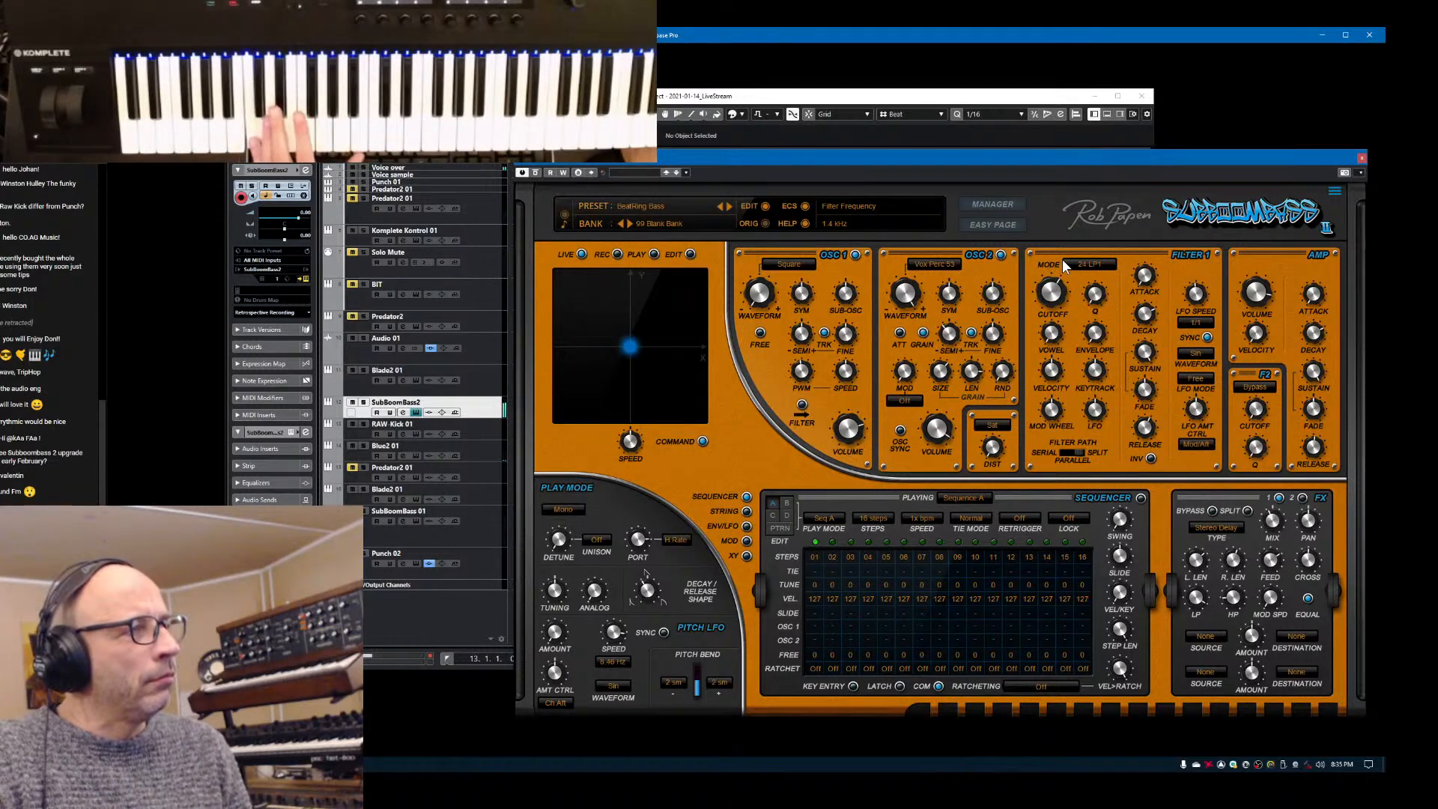
Adjust filter 1's cutoff by ear and minimize the project window behind the synth
{"action": "left_click_drag", "start_coordinate": [1063, 288], "coordinate": [1069, 303]}
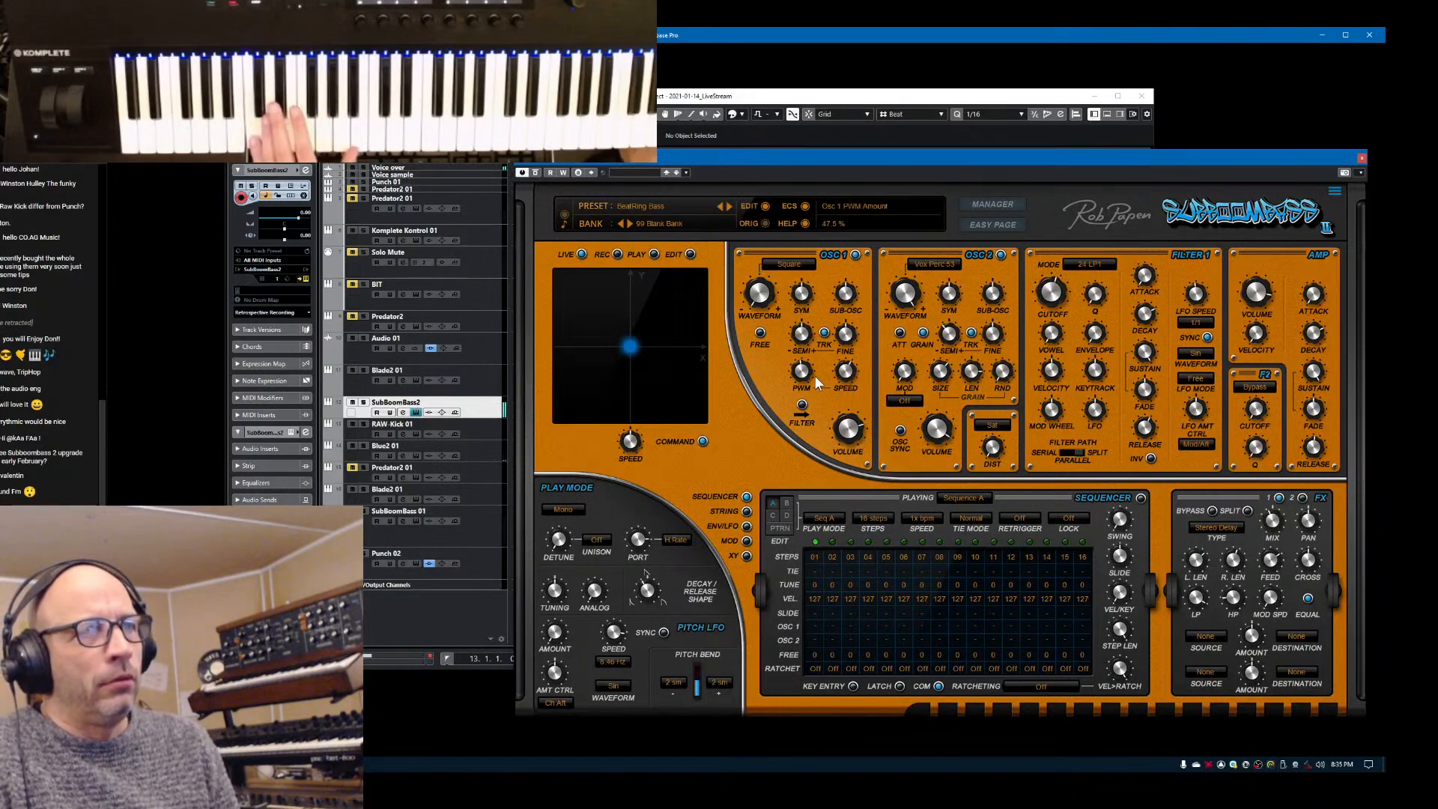
{"action": "left_click_drag", "start_coordinate": [1048, 288], "coordinate": [1048, 291]}
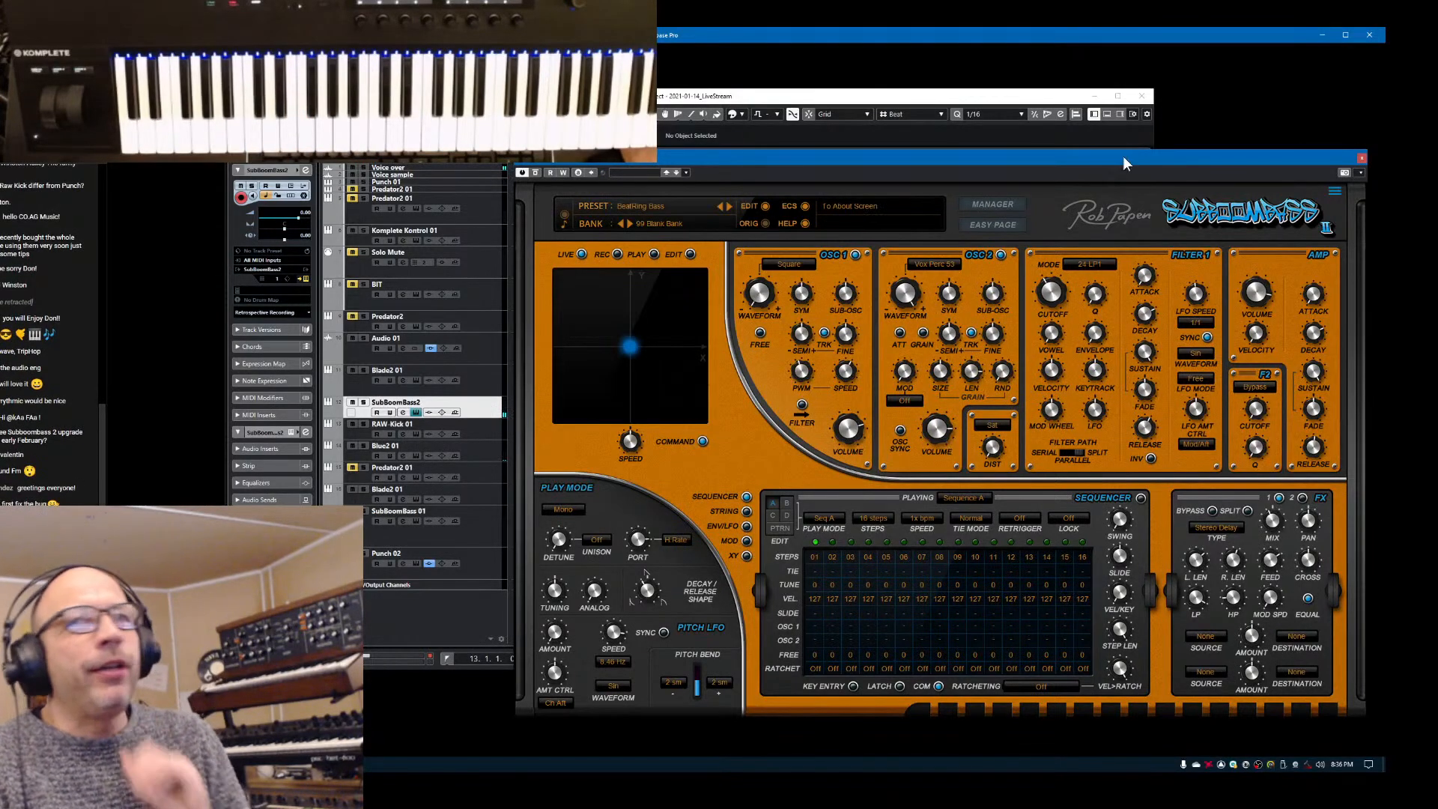
{"action": "left_click", "coordinate": [1092, 96]}
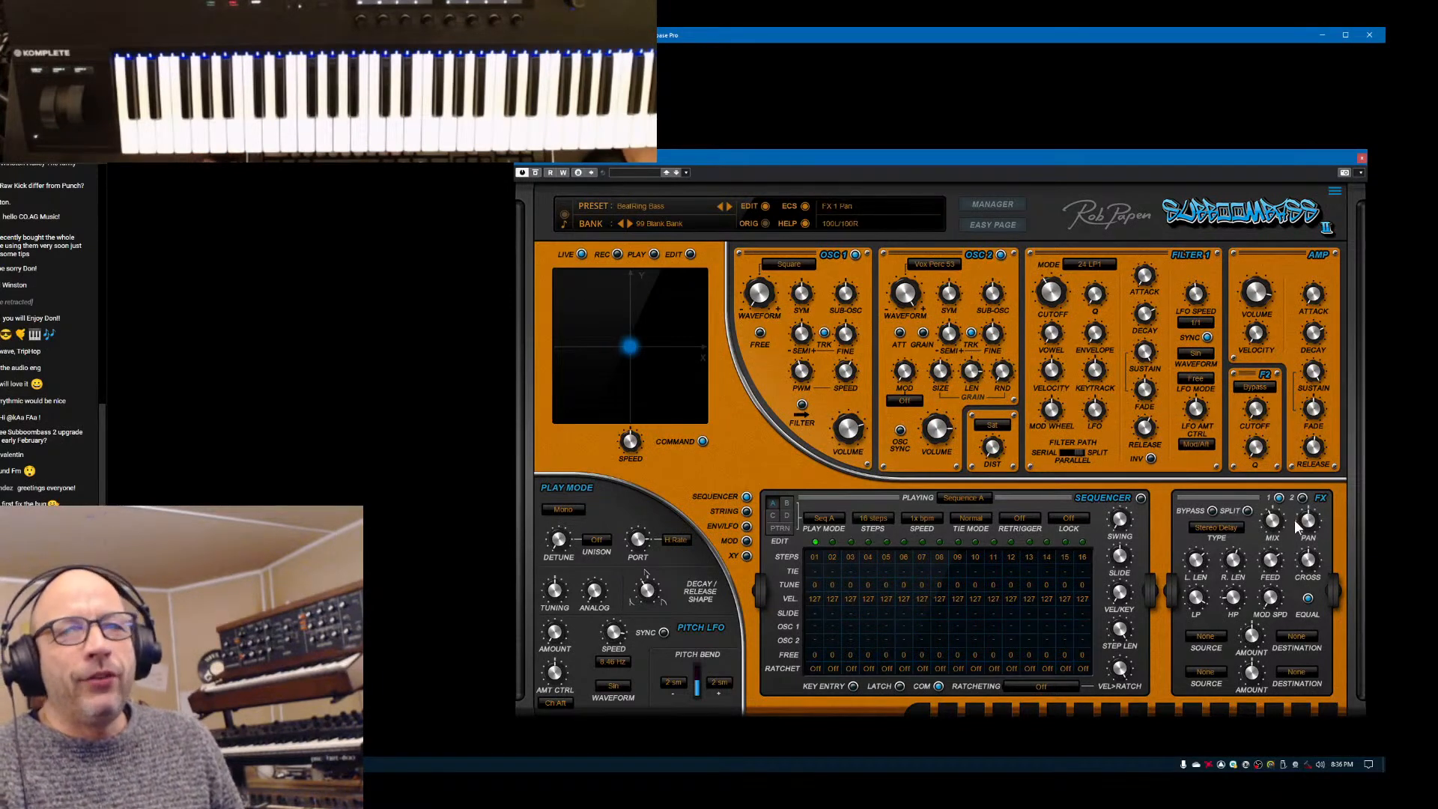
Bypass the stereo delay effect, adjust oscillator 2's volume, and set its grain length to 17.9%
{"action": "left_click", "coordinate": [1212, 510]}
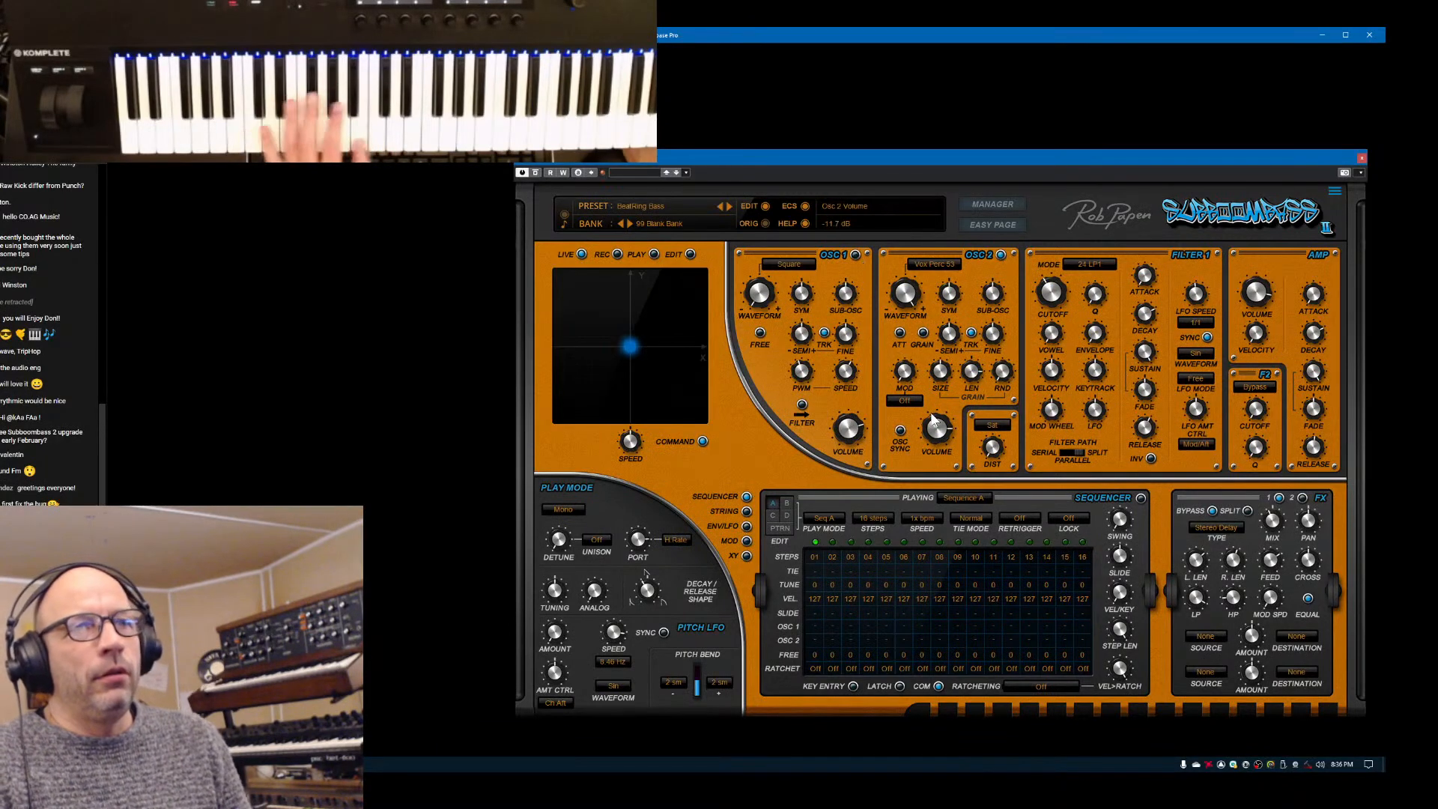
{"action": "left_click_drag", "start_coordinate": [936, 427], "coordinate": [942, 374]}
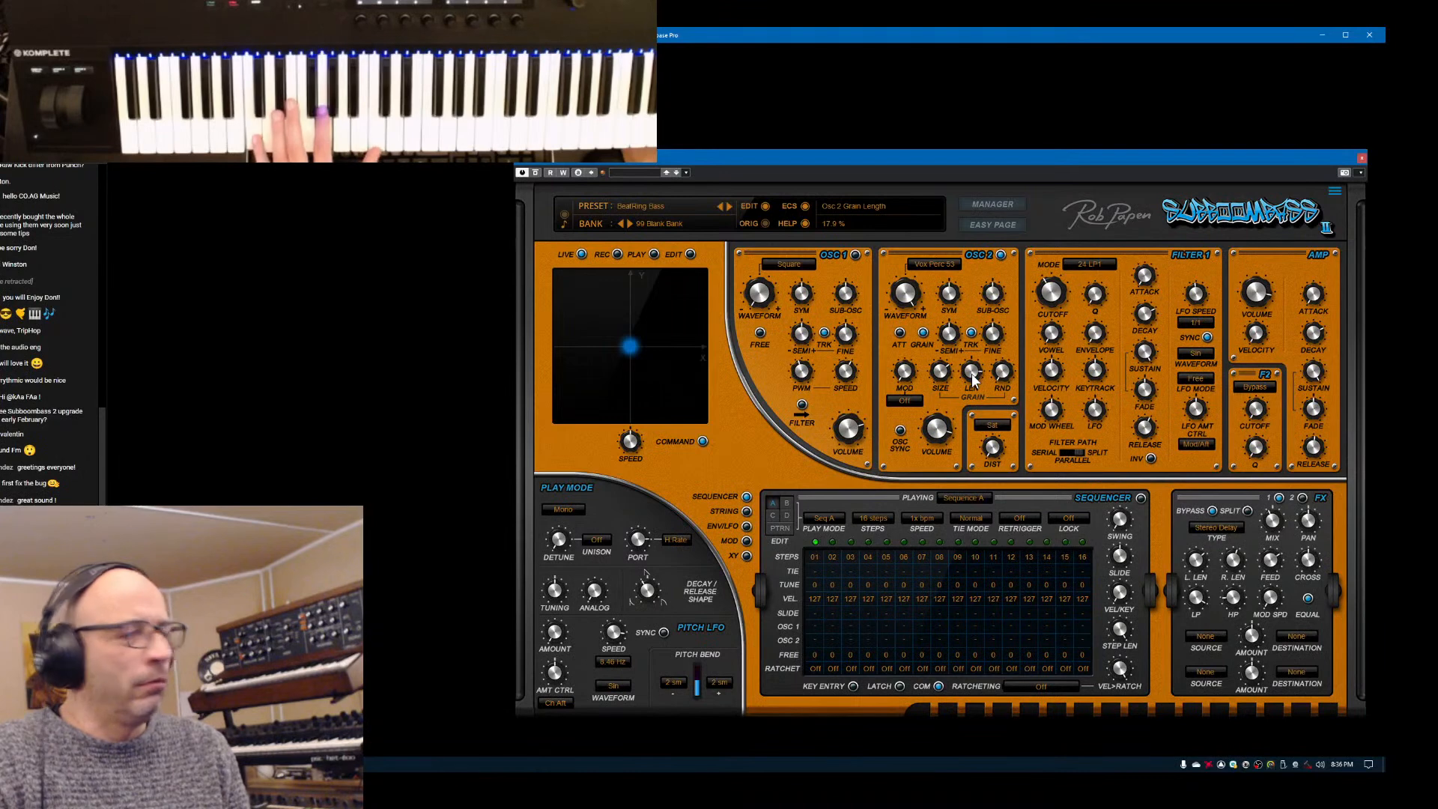
Set the first mod matrix slot's source to Mod Wheel and browse oscillator 2's modulation destinations down to Osc 2 Grain Length
{"action": "left_click", "coordinate": [746, 541]}
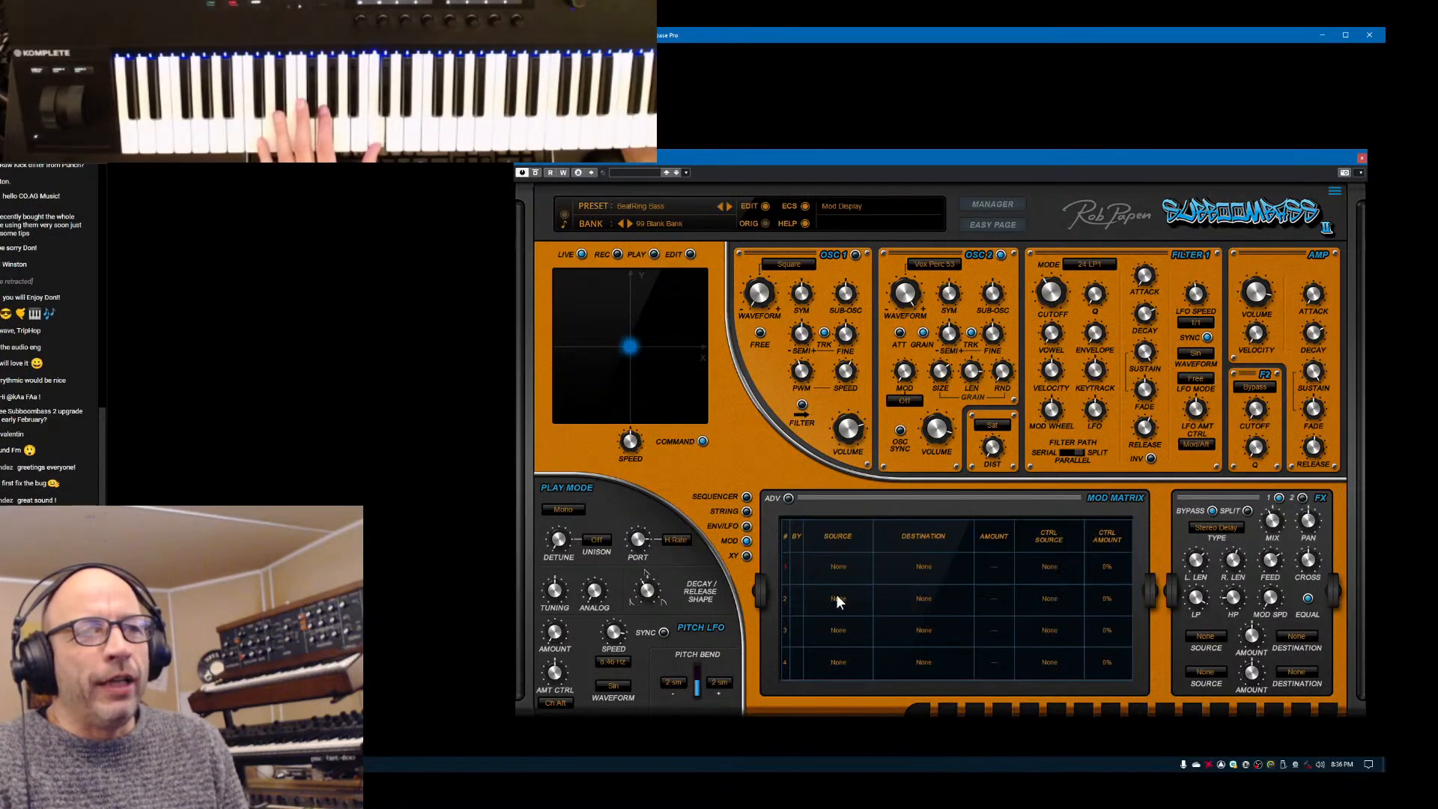
{"action": "left_click", "coordinate": [846, 568]}
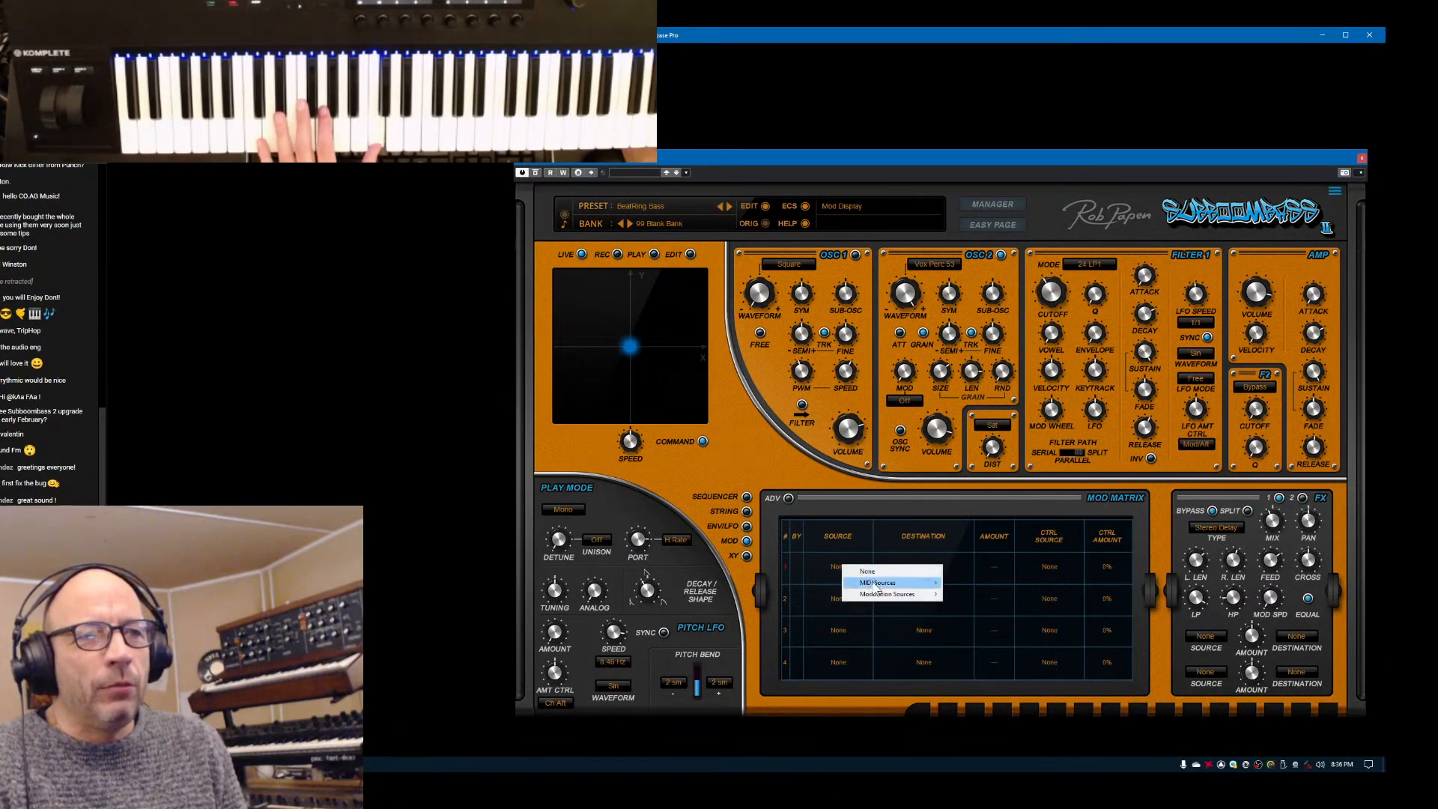
{"action": "mouse_move", "coordinate": [877, 585]}
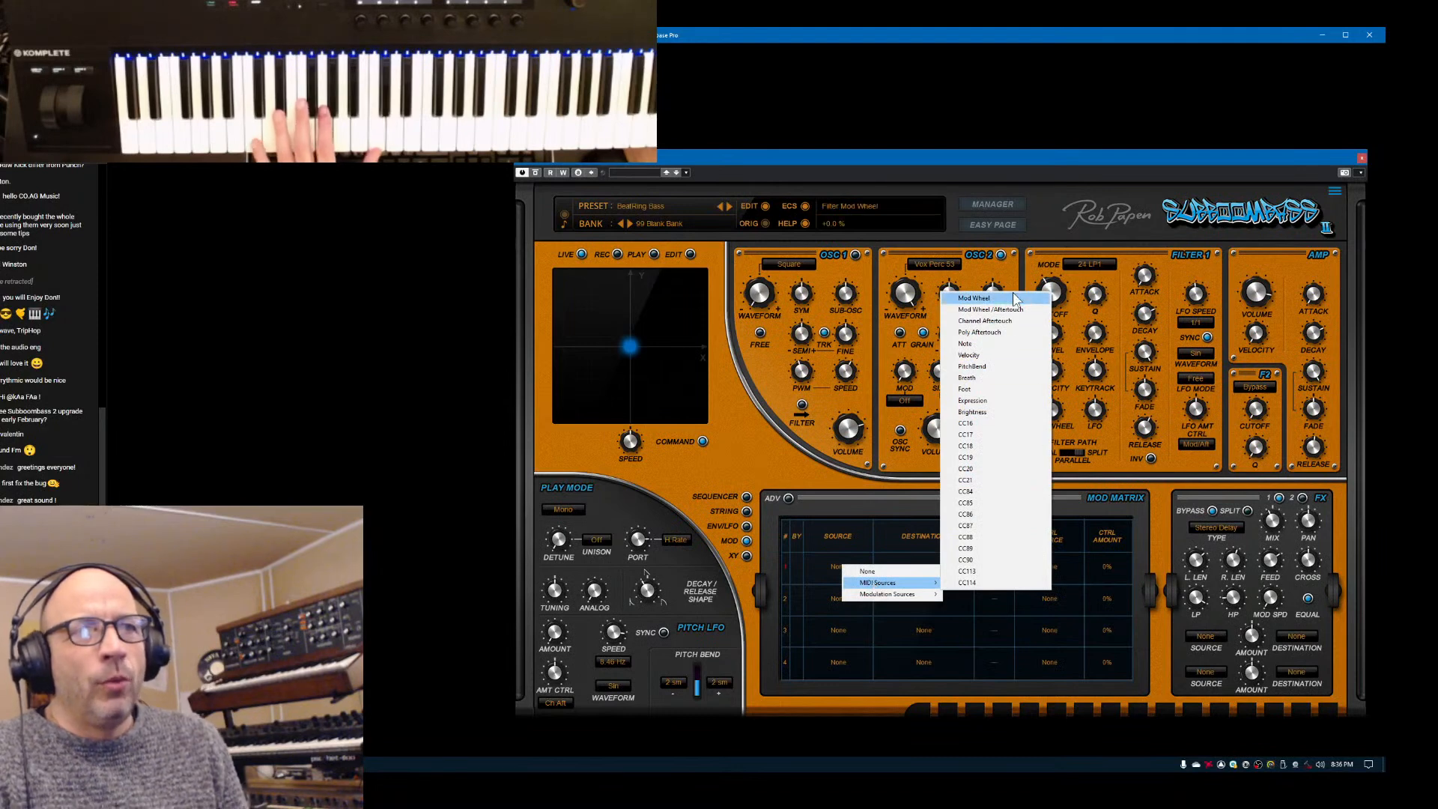
{"action": "left_click", "coordinate": [1013, 298]}
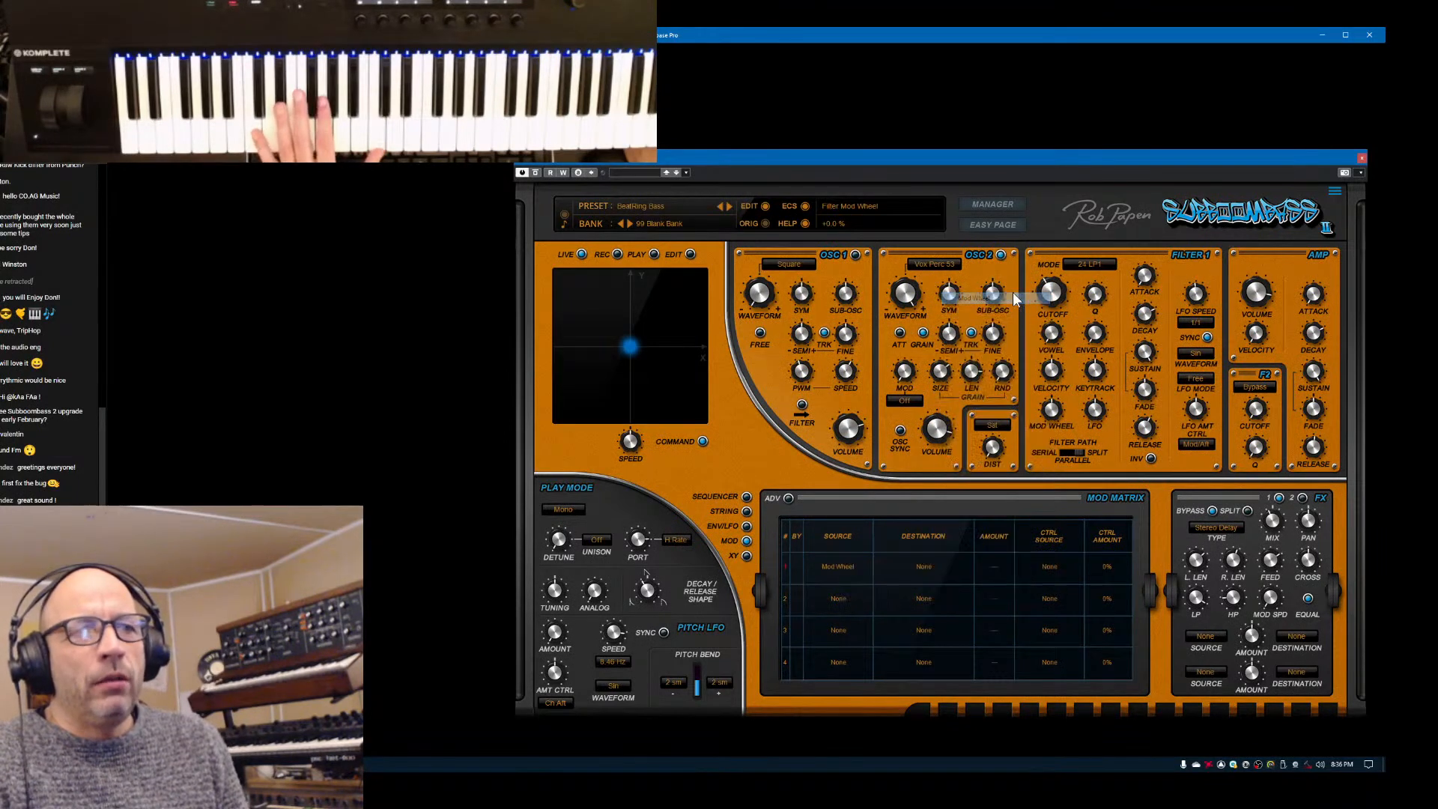
{"action": "left_click", "coordinate": [923, 566]}
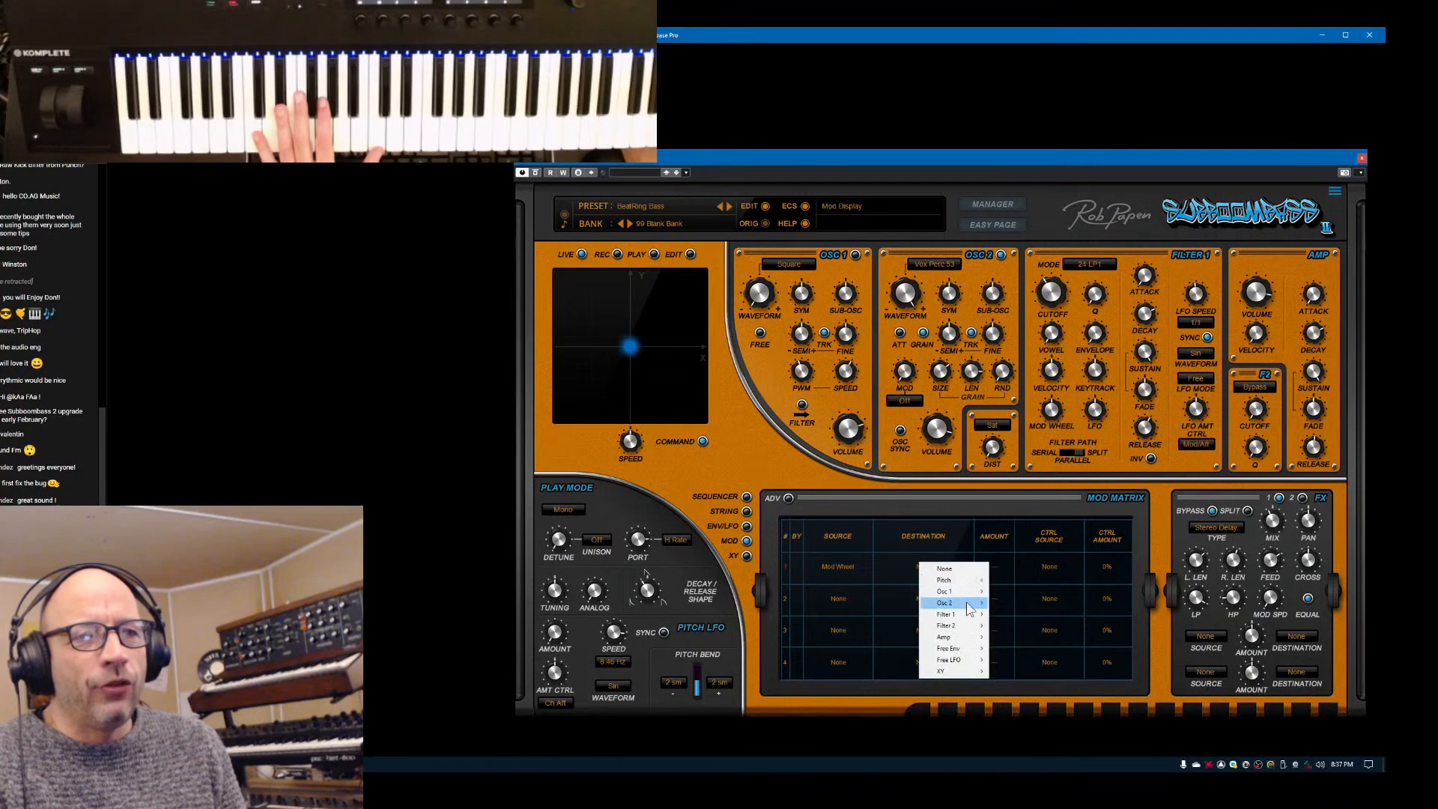
{"action": "mouse_move", "coordinate": [968, 604]}
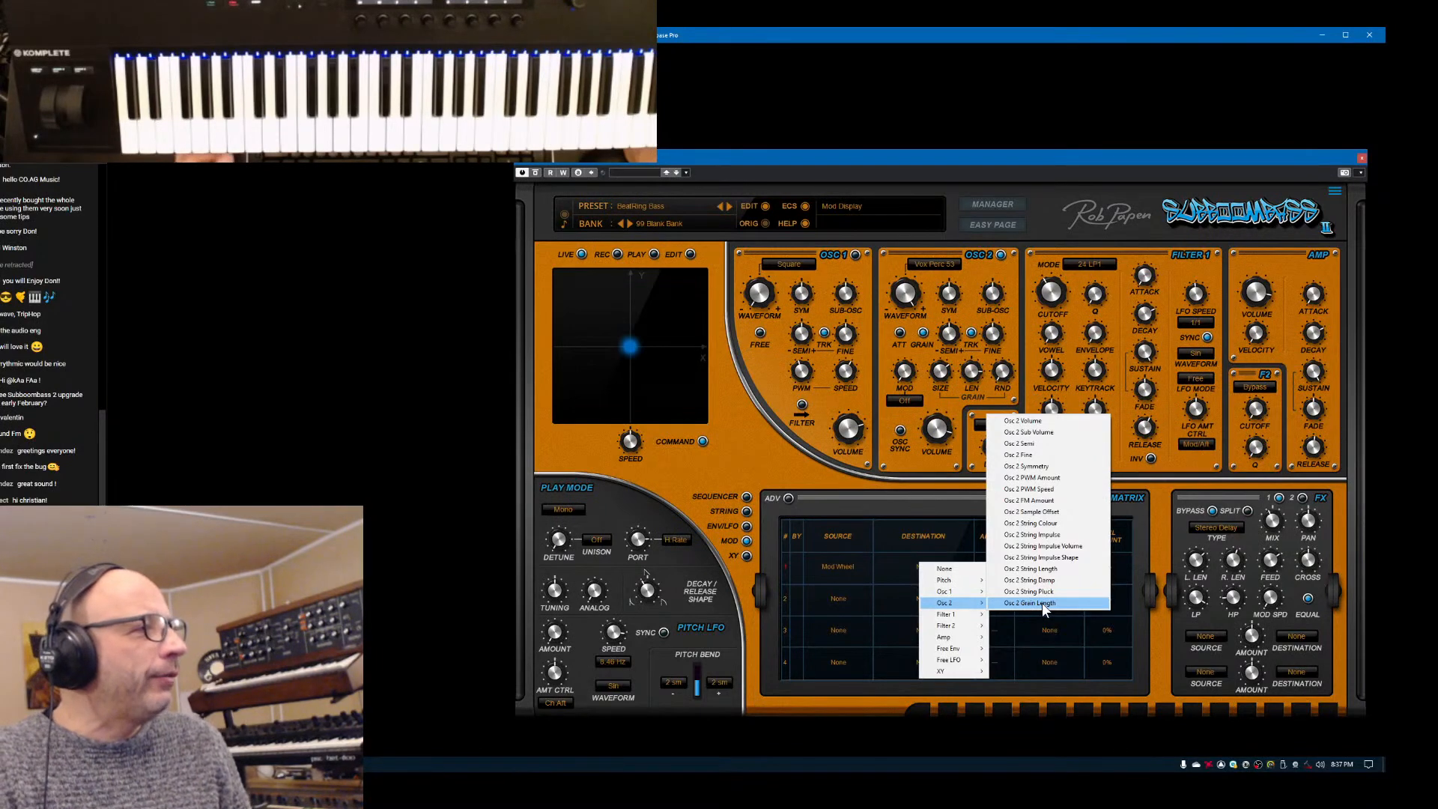
{"action": "left_click", "coordinate": [895, 487]}
Toggle oscillator 2's grain mode and step its waveform back to Vox Perc 43
{"action": "left_click", "coordinate": [922, 334]}
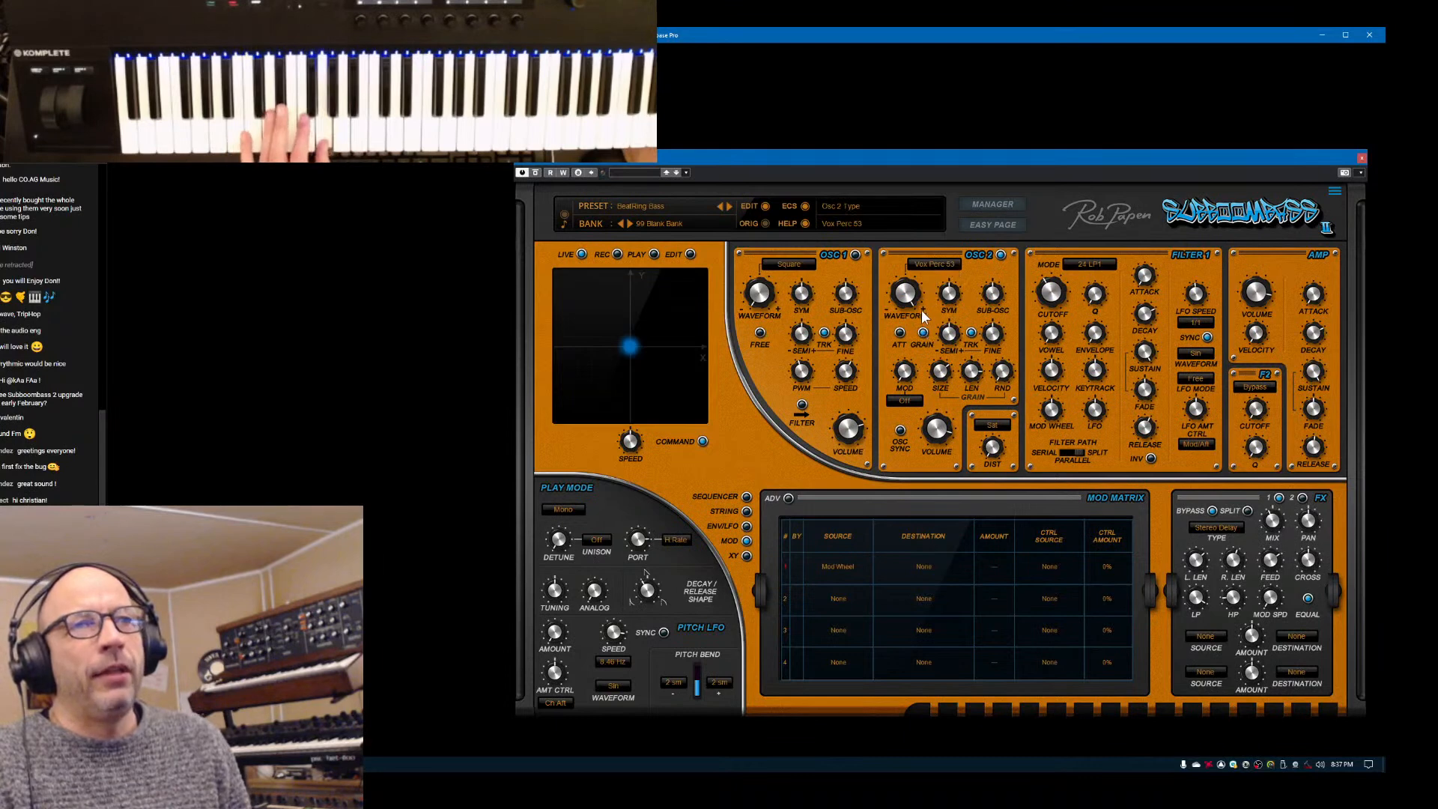
{"action": "left_click", "coordinate": [886, 308]}
{"action": "left_click", "coordinate": [887, 308]}
{"action": "left_click", "coordinate": [886, 309]}
{"action": "left_click", "coordinate": [886, 308]}
{"action": "left_click", "coordinate": [887, 308]}
{"action": "left_click", "coordinate": [886, 308]}
{"action": "left_click", "coordinate": [887, 308]}
{"action": "left_click", "coordinate": [887, 309]}
{"action": "left_click", "coordinate": [887, 313]}
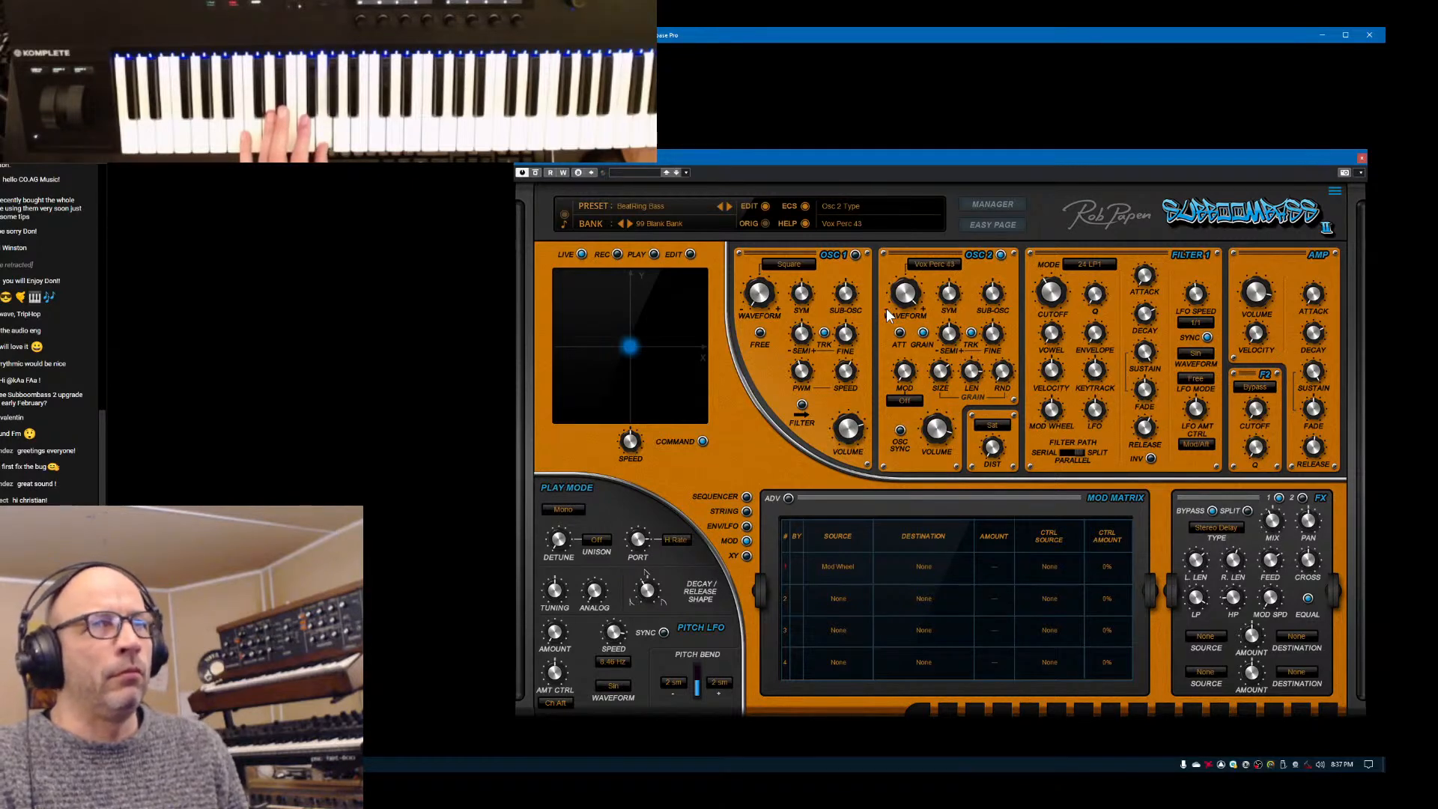
Change oscillator 2's waveform to Spoon, tune it to -24 semitones, and toggle its grain mode
{"action": "left_click", "coordinate": [934, 268]}
{"action": "mouse_move", "coordinate": [955, 518]}
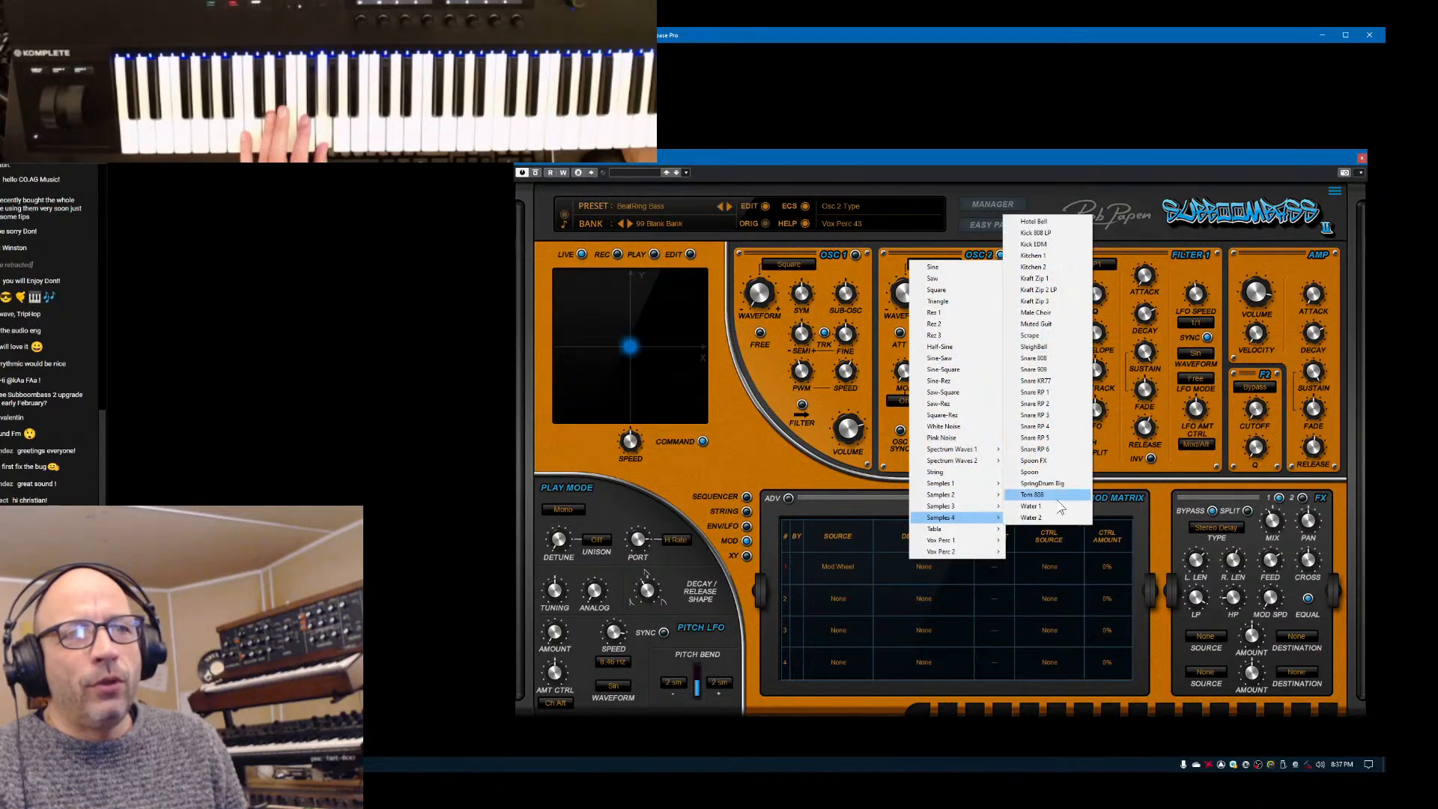
{"action": "left_click", "coordinate": [1034, 472]}
{"action": "left_click_drag", "start_coordinate": [939, 367], "coordinate": [954, 403]}
{"action": "mouse_move", "coordinate": [943, 377]}
{"action": "left_mouse_down"}
{"action": "mouse_move", "coordinate": [946, 332]}
{"action": "mouse_move", "coordinate": [951, 350]}
{"action": "left_mouse_up"}
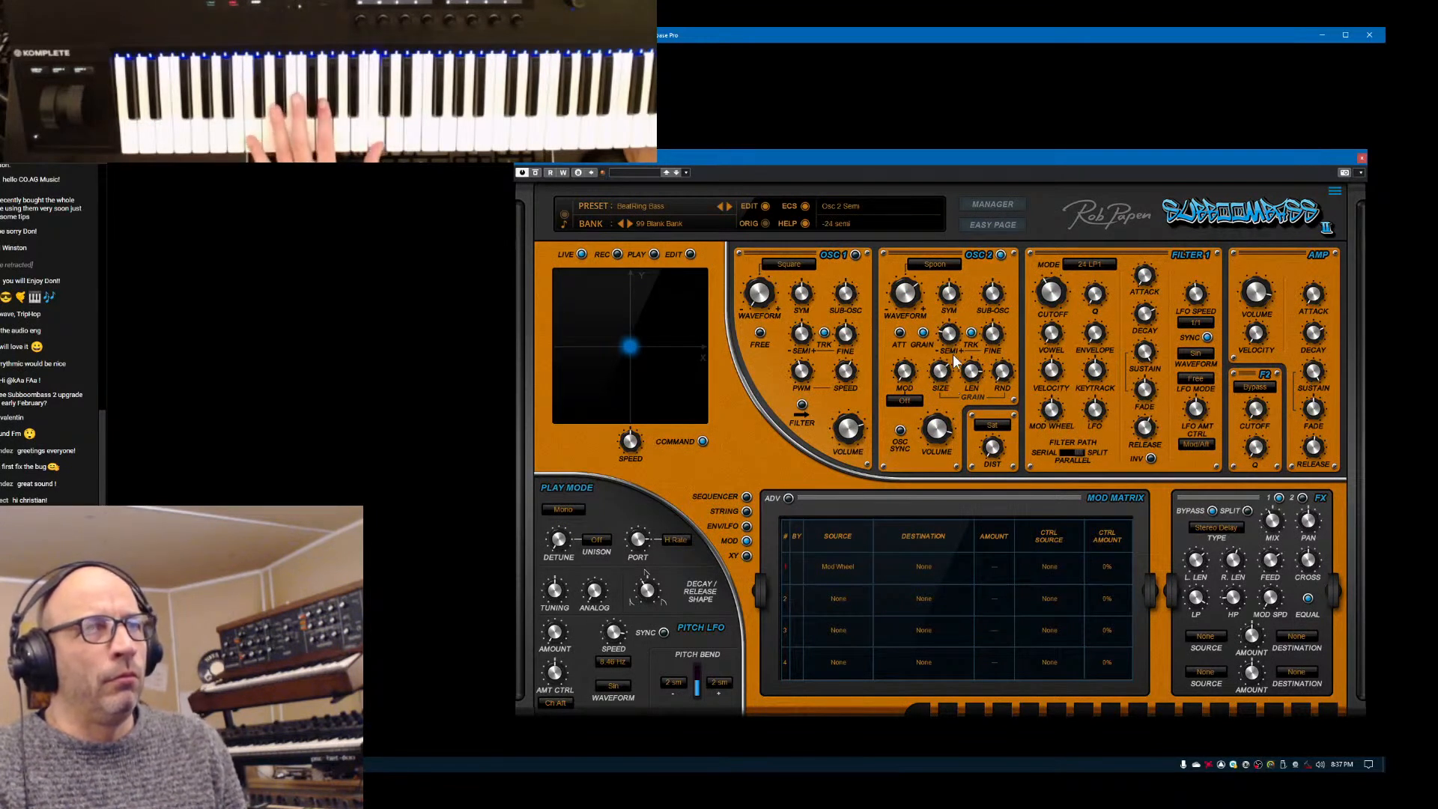
{"action": "left_click", "coordinate": [924, 334]}
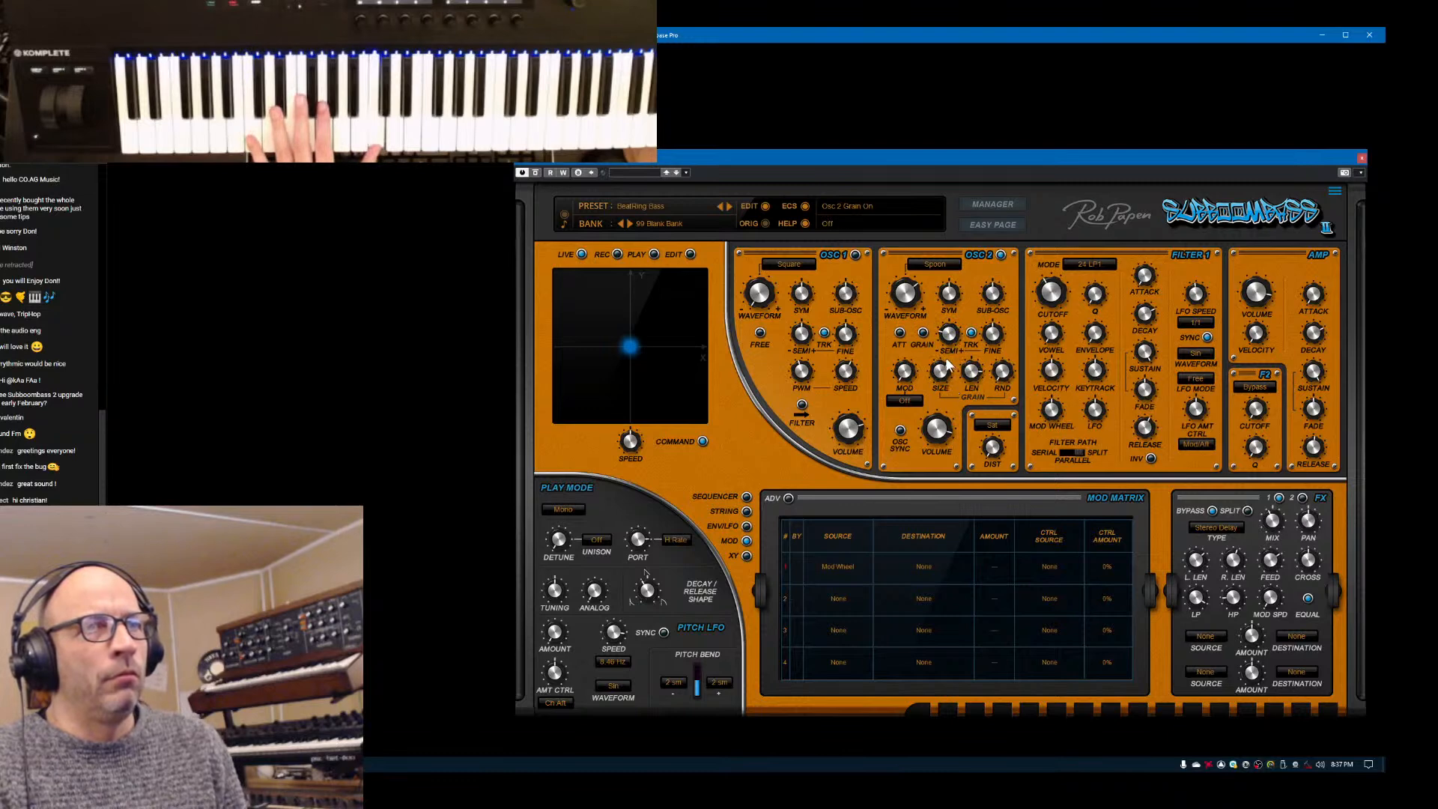
Change oscillator 2's waveform to Kick 808 LP at 0 semitones and toggle oscillator 1 on and off
{"action": "left_click", "coordinate": [937, 264]}
{"action": "mouse_move", "coordinate": [958, 506]}
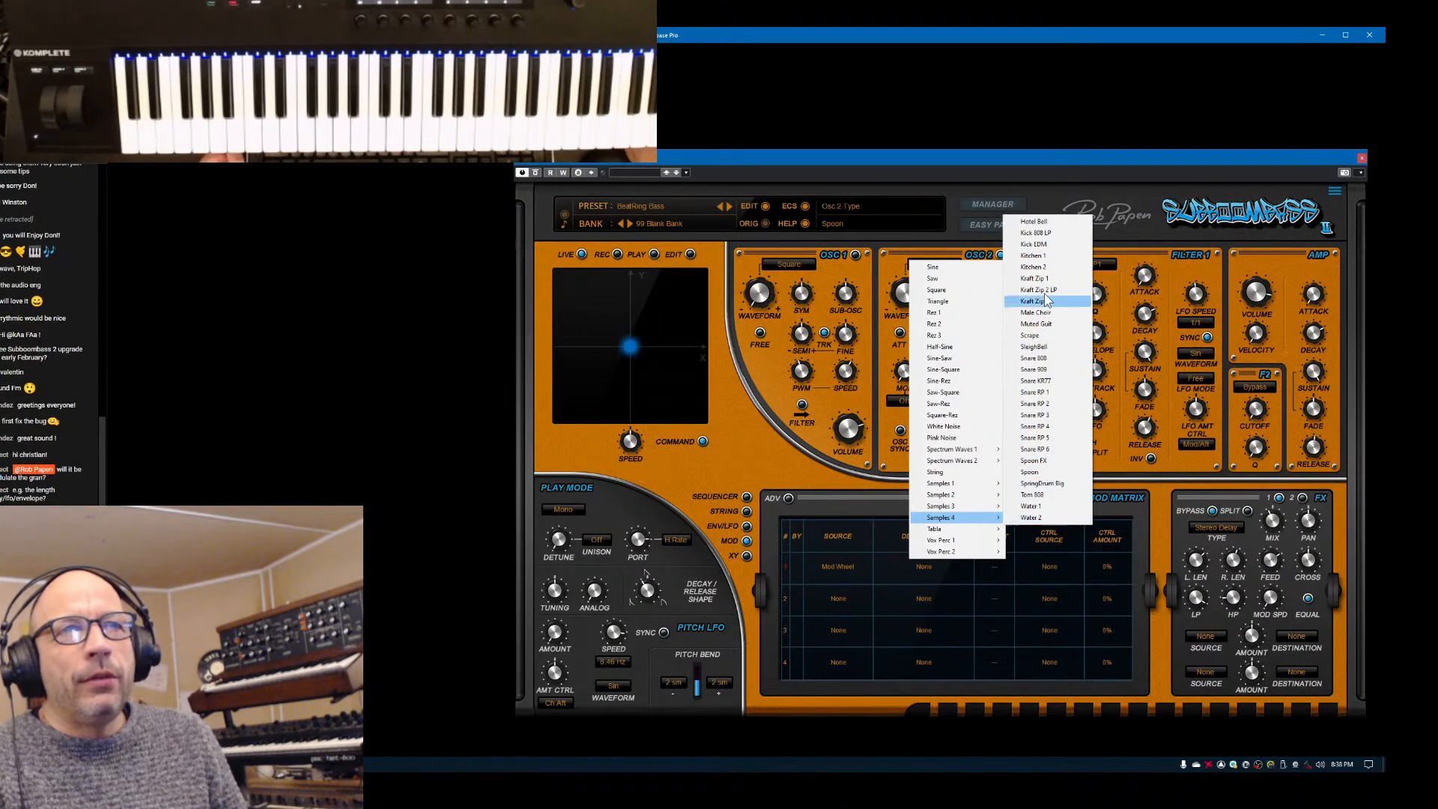
{"action": "left_click", "coordinate": [1052, 233]}
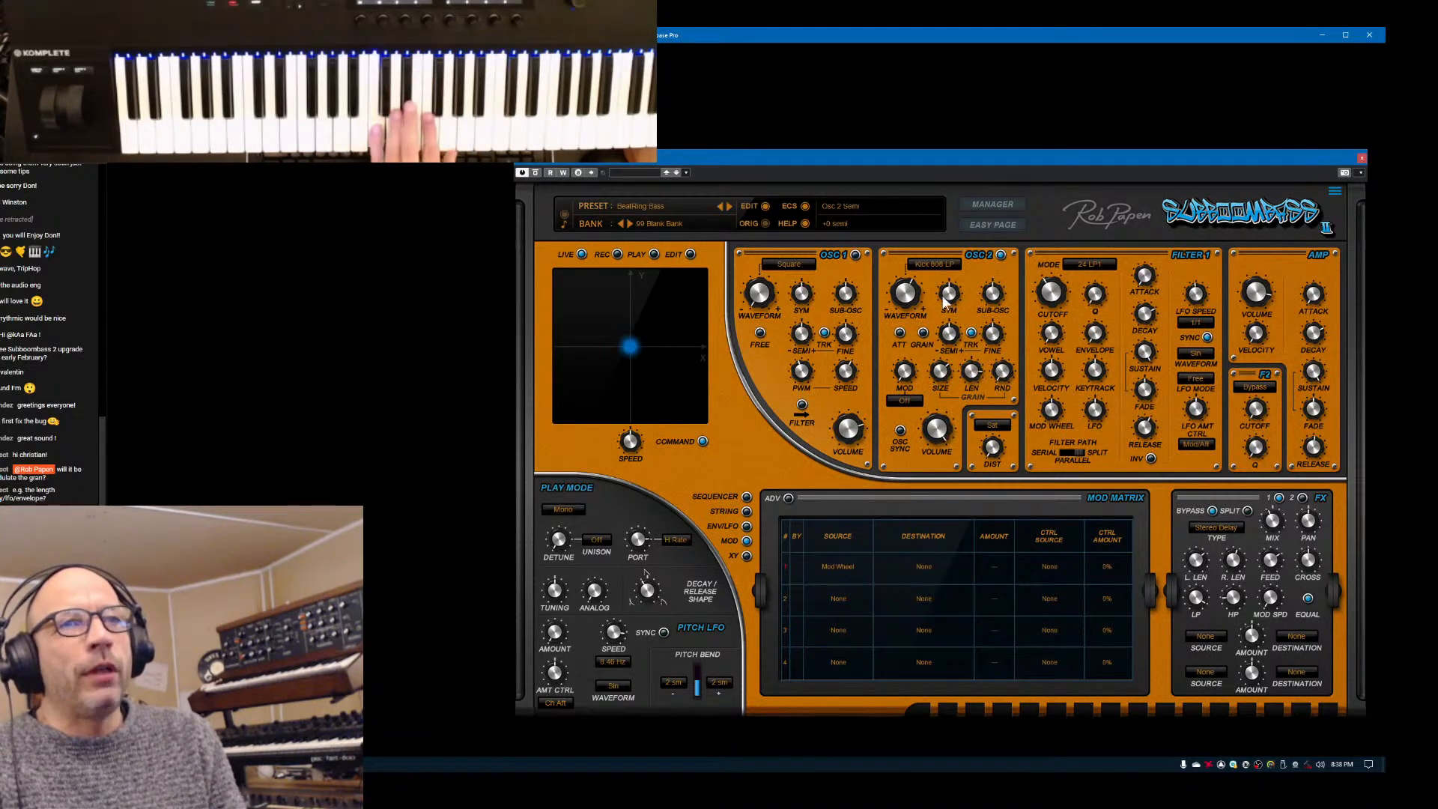
{"action": "left_click", "coordinate": [855, 255]}
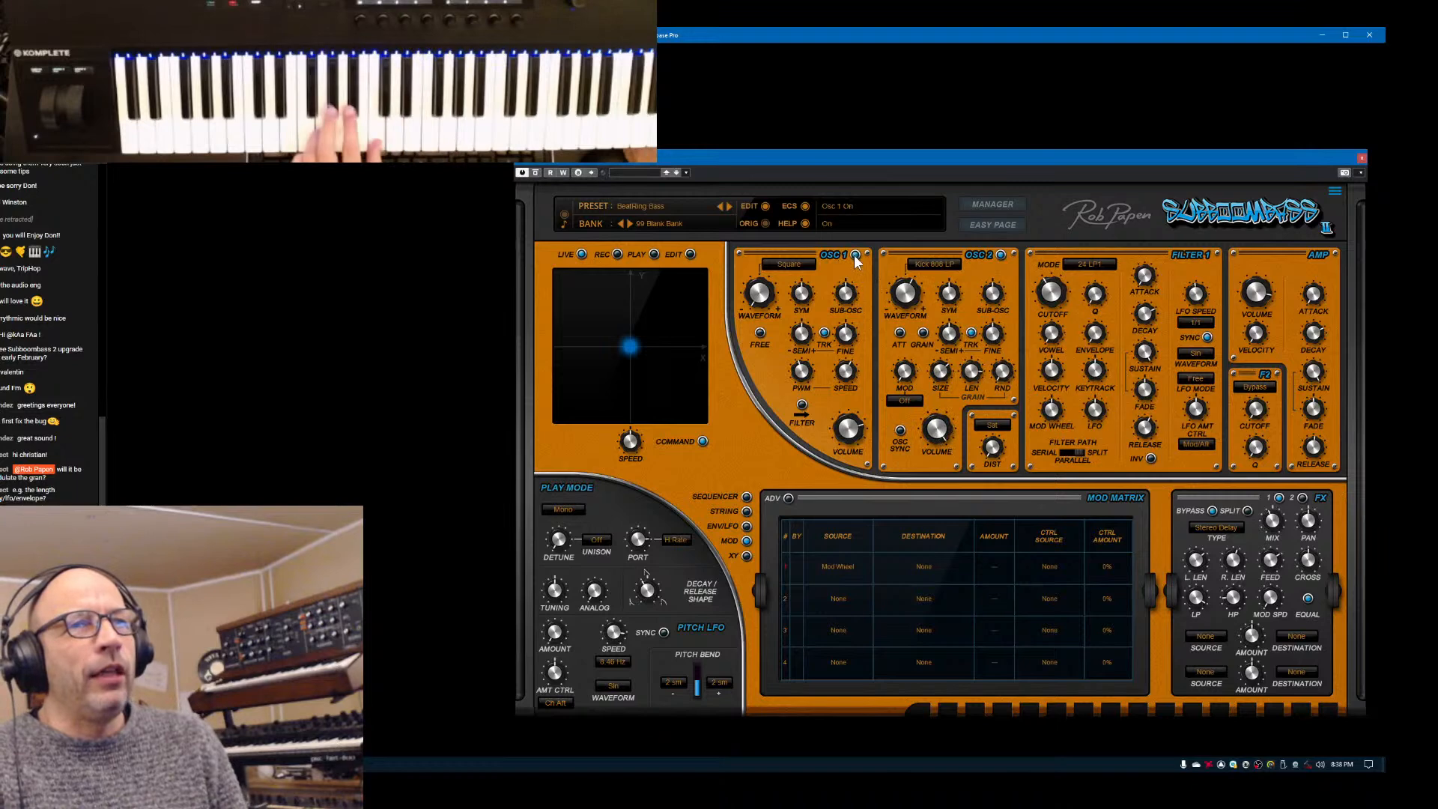
{"action": "left_click", "coordinate": [854, 255]}
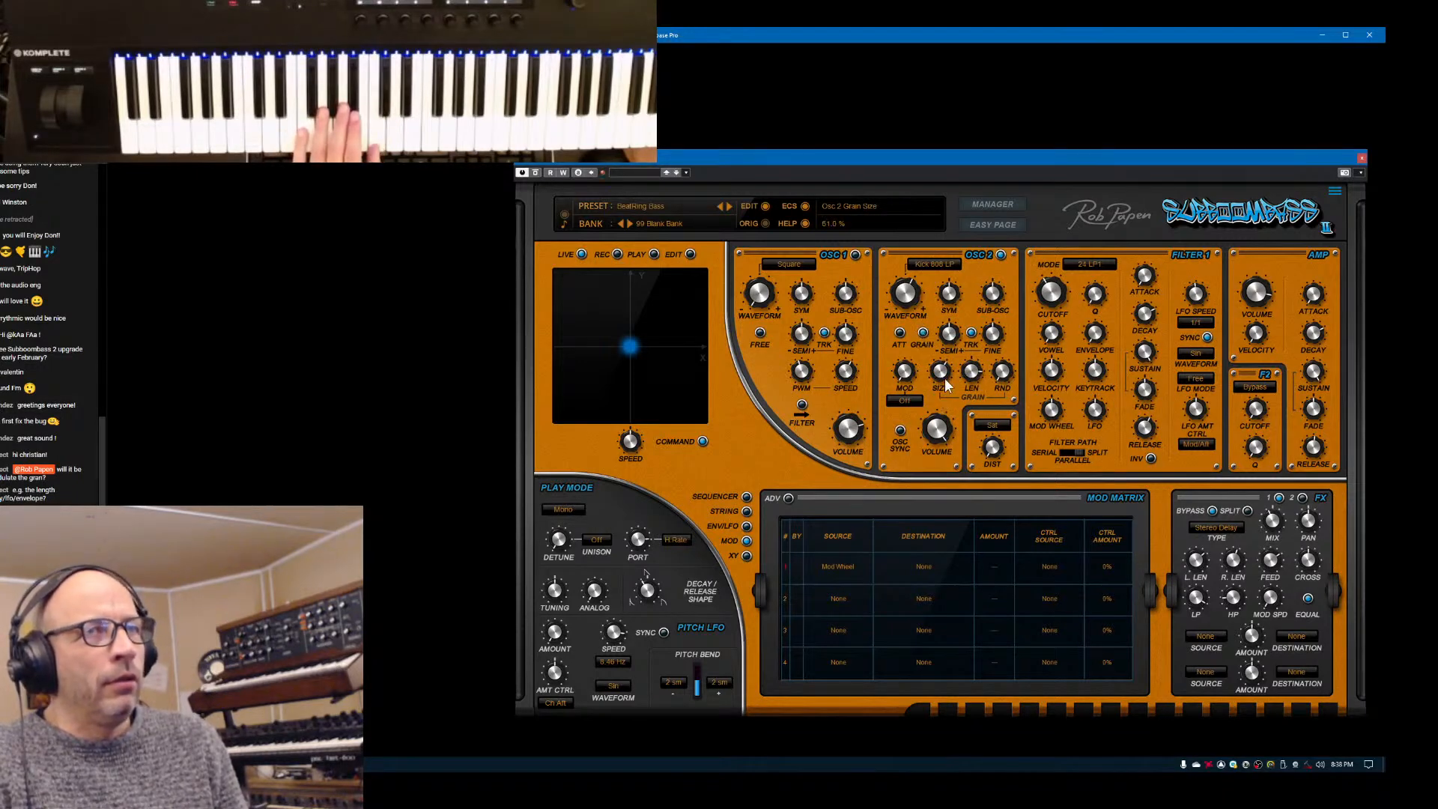
Set oscillator 2's grain size to 50% and change its waveform to Scrape
{"action": "left_click_drag", "start_coordinate": [945, 378], "coordinate": [948, 386]}
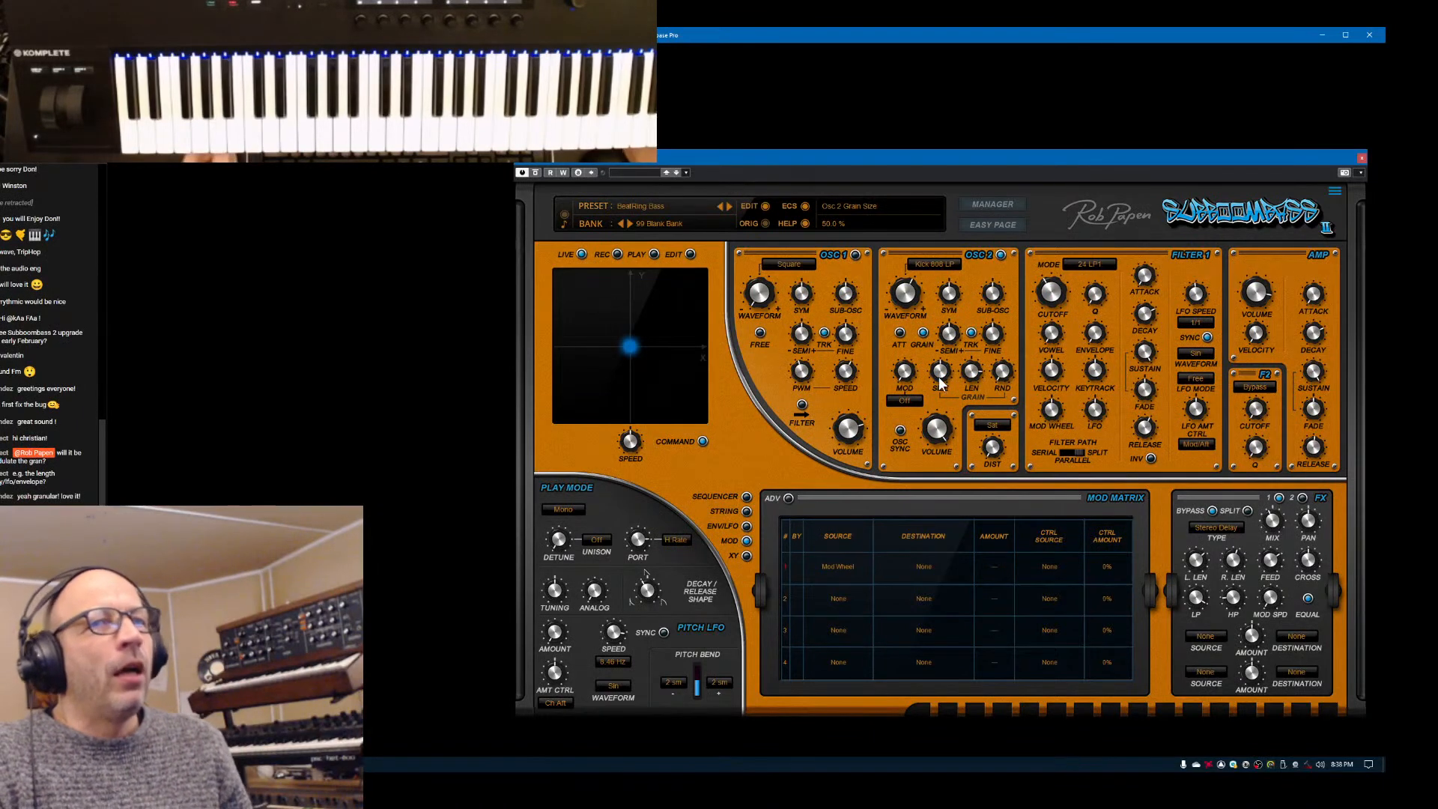
{"action": "left_click", "coordinate": [933, 263]}
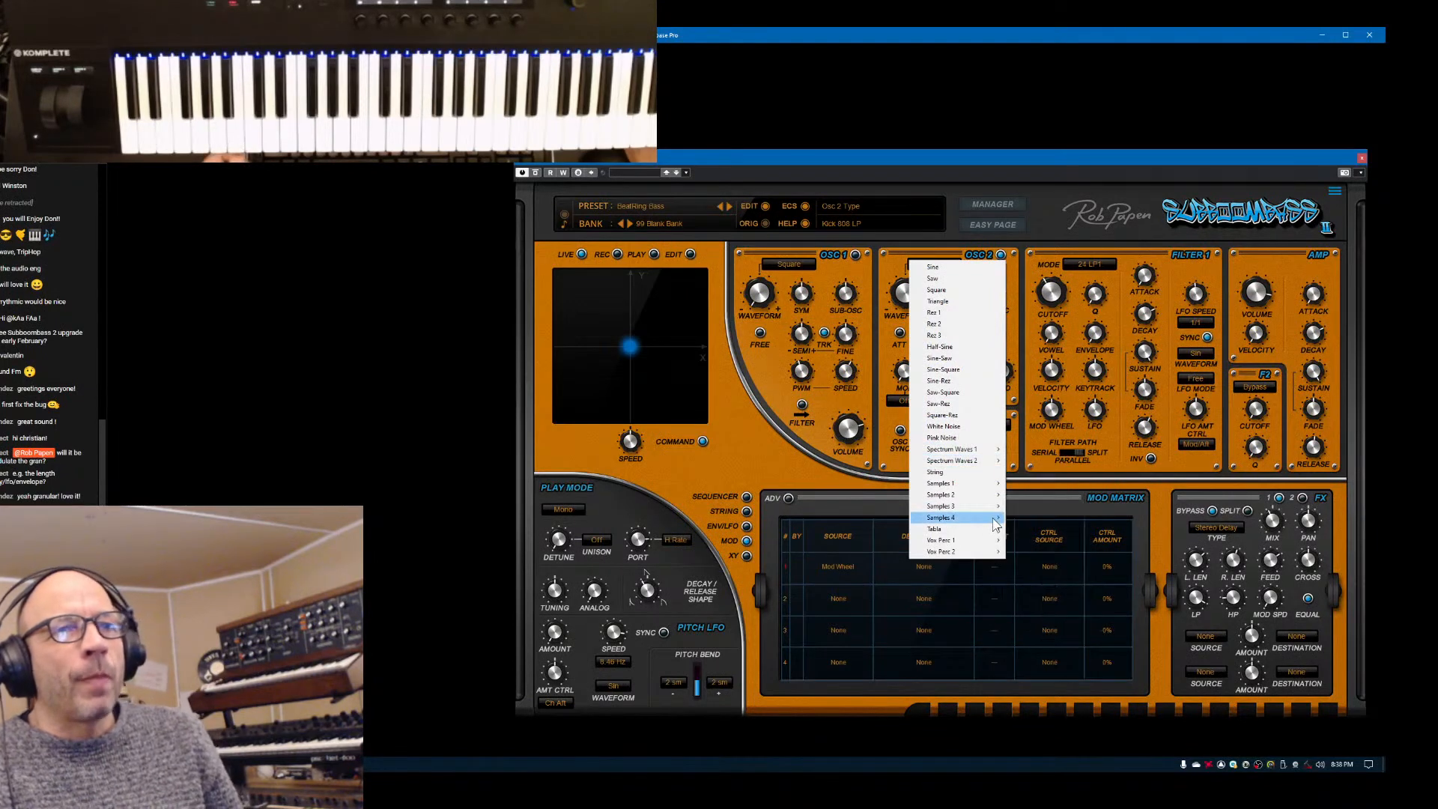
{"action": "mouse_move", "coordinate": [993, 517]}
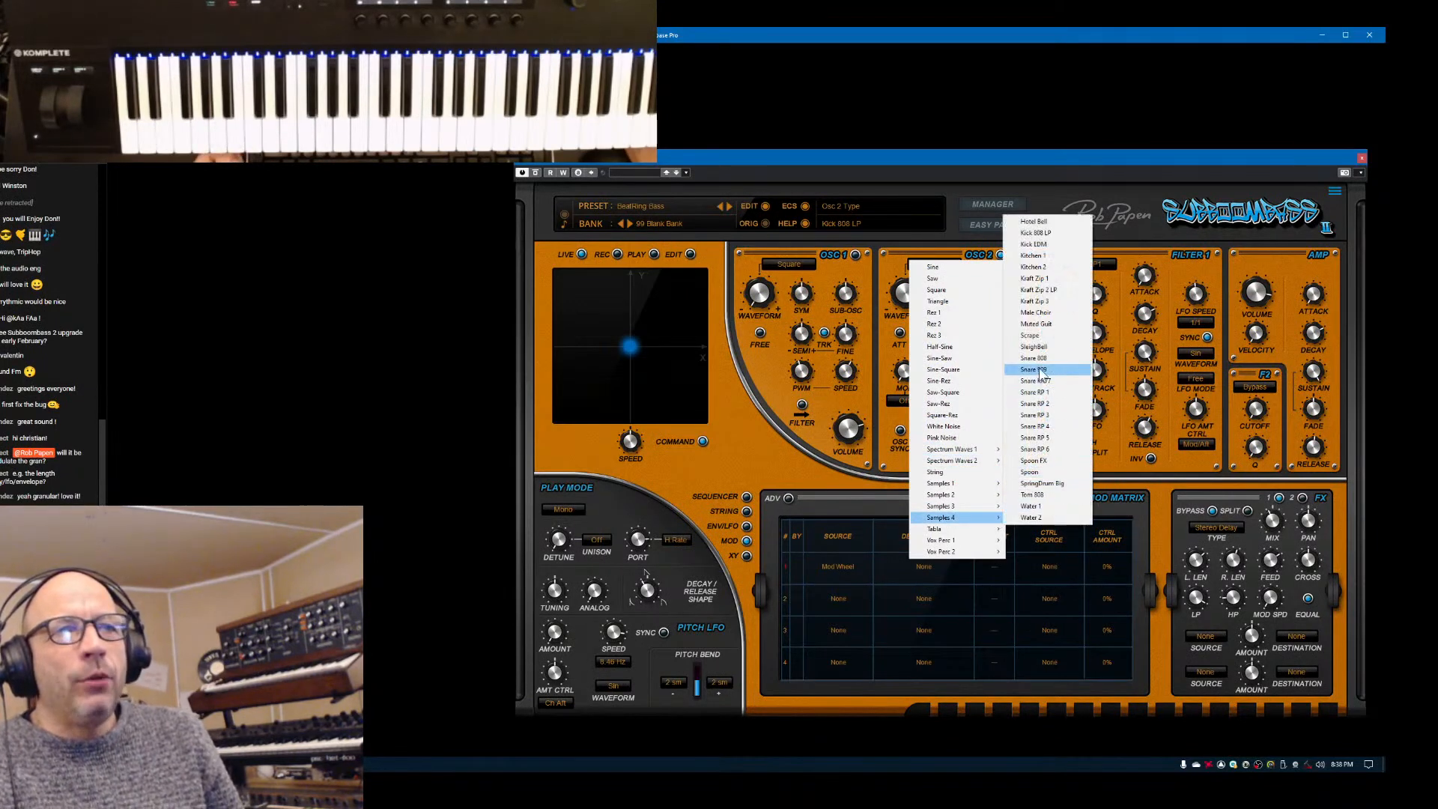
{"action": "left_click", "coordinate": [1030, 335]}
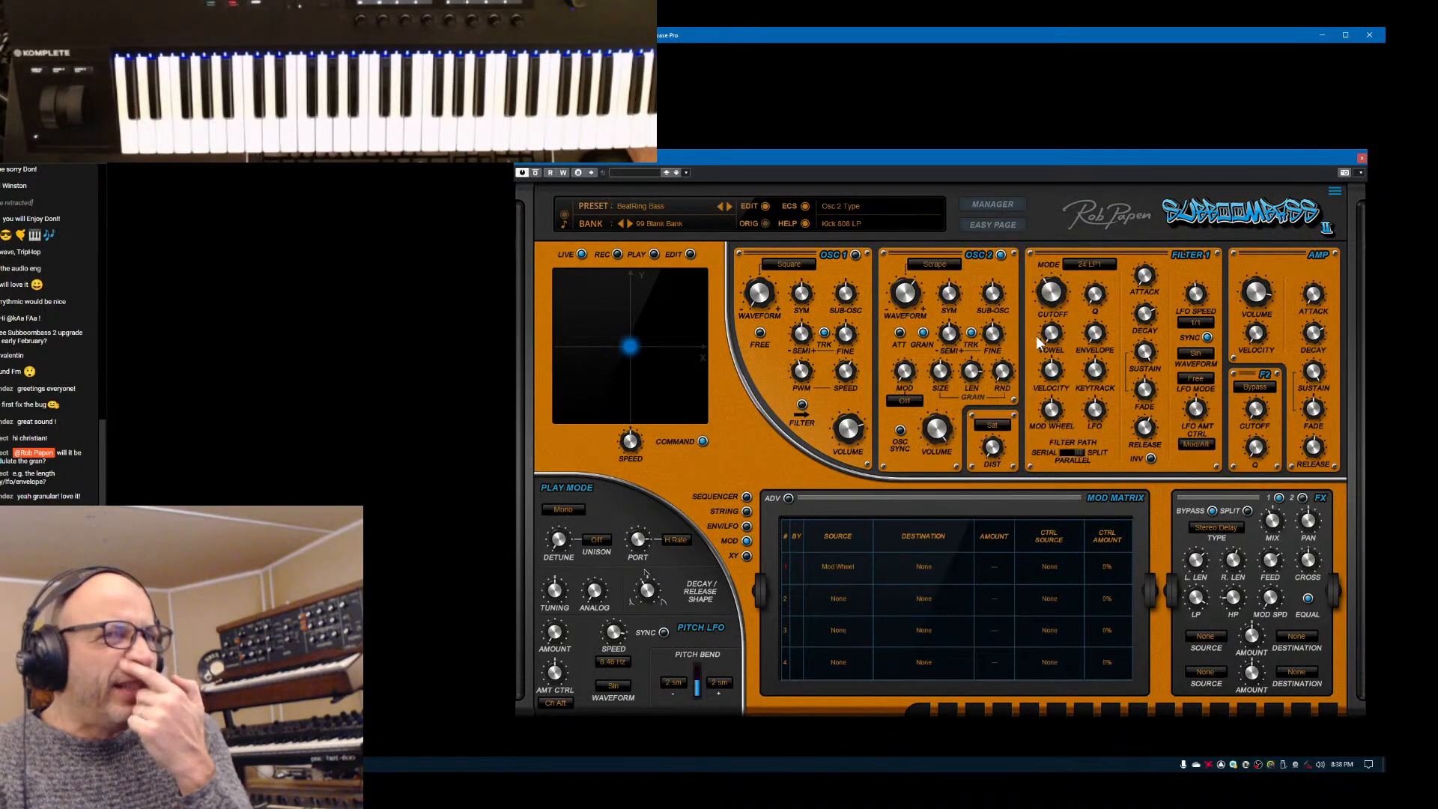
Toggle oscillator 2's grain mode and adjust its grain size
{"action": "left_click", "coordinate": [922, 333]}
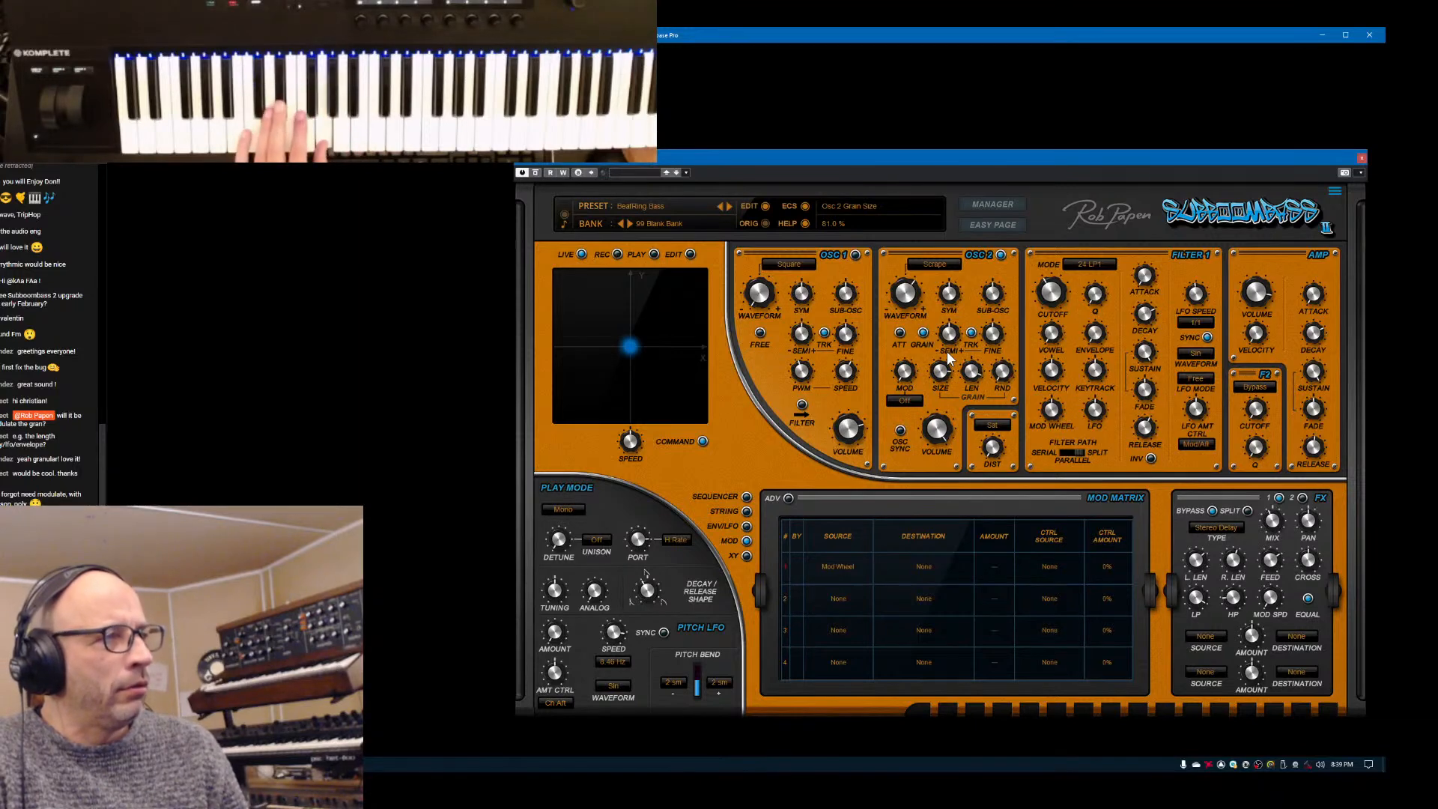
{"action": "left_click_drag", "start_coordinate": [949, 360], "coordinate": [950, 394]}
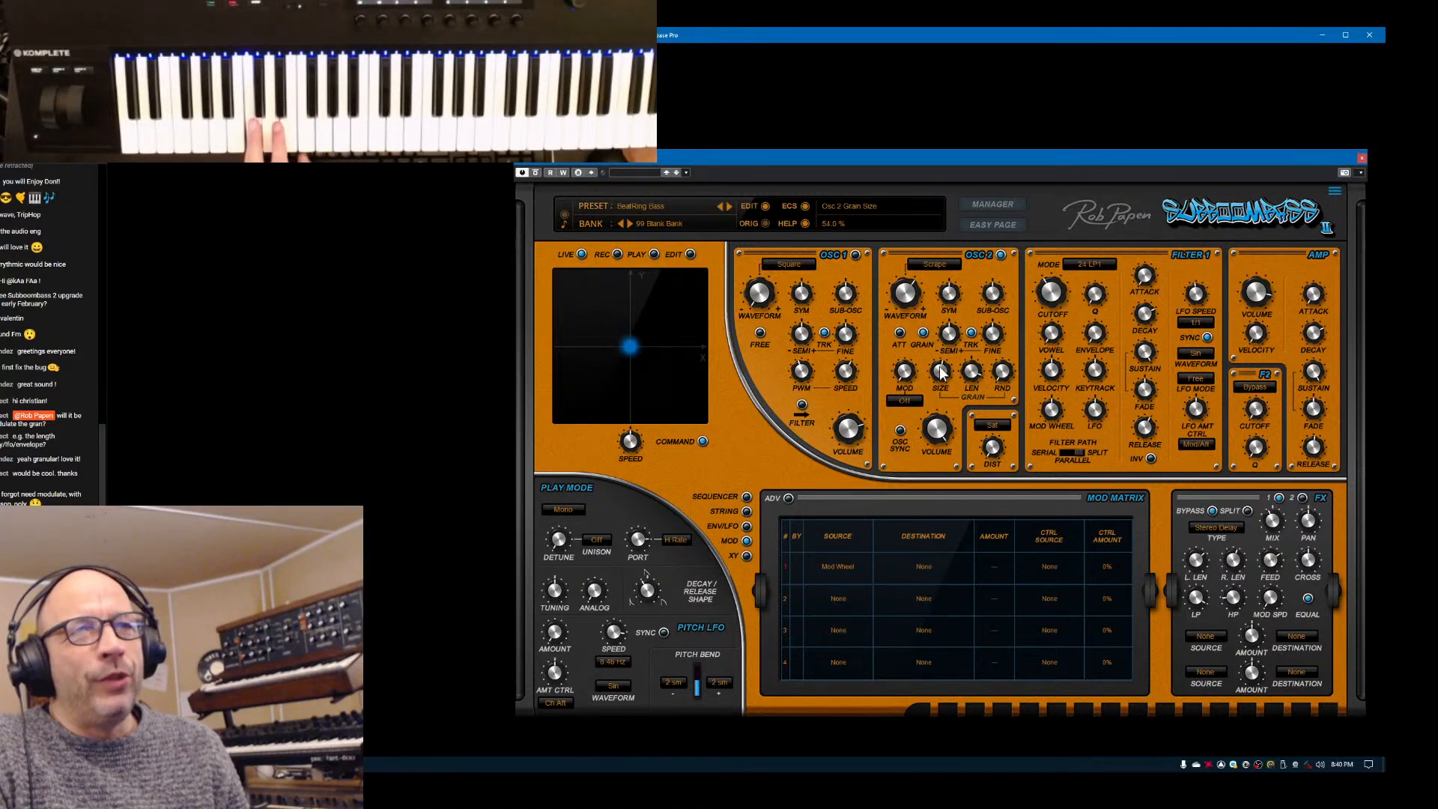
{"action": "left_click_drag", "start_coordinate": [933, 369], "coordinate": [1009, 399]}
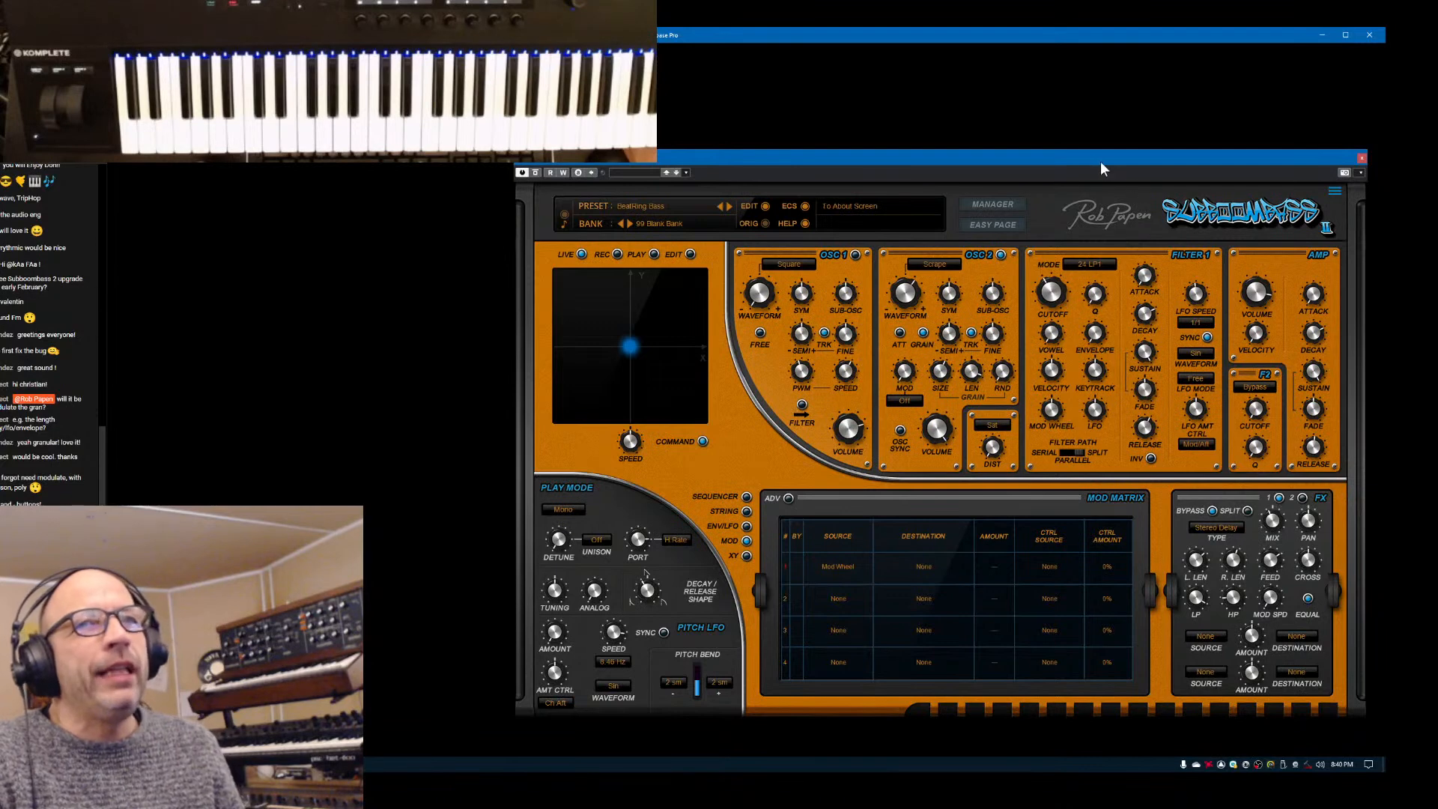
Load the Dark Voice Bass preset from the 99 Blank Bank folder and return to the synth's main page
{"action": "left_click_drag", "start_coordinate": [1079, 155], "coordinate": [1075, 162]}
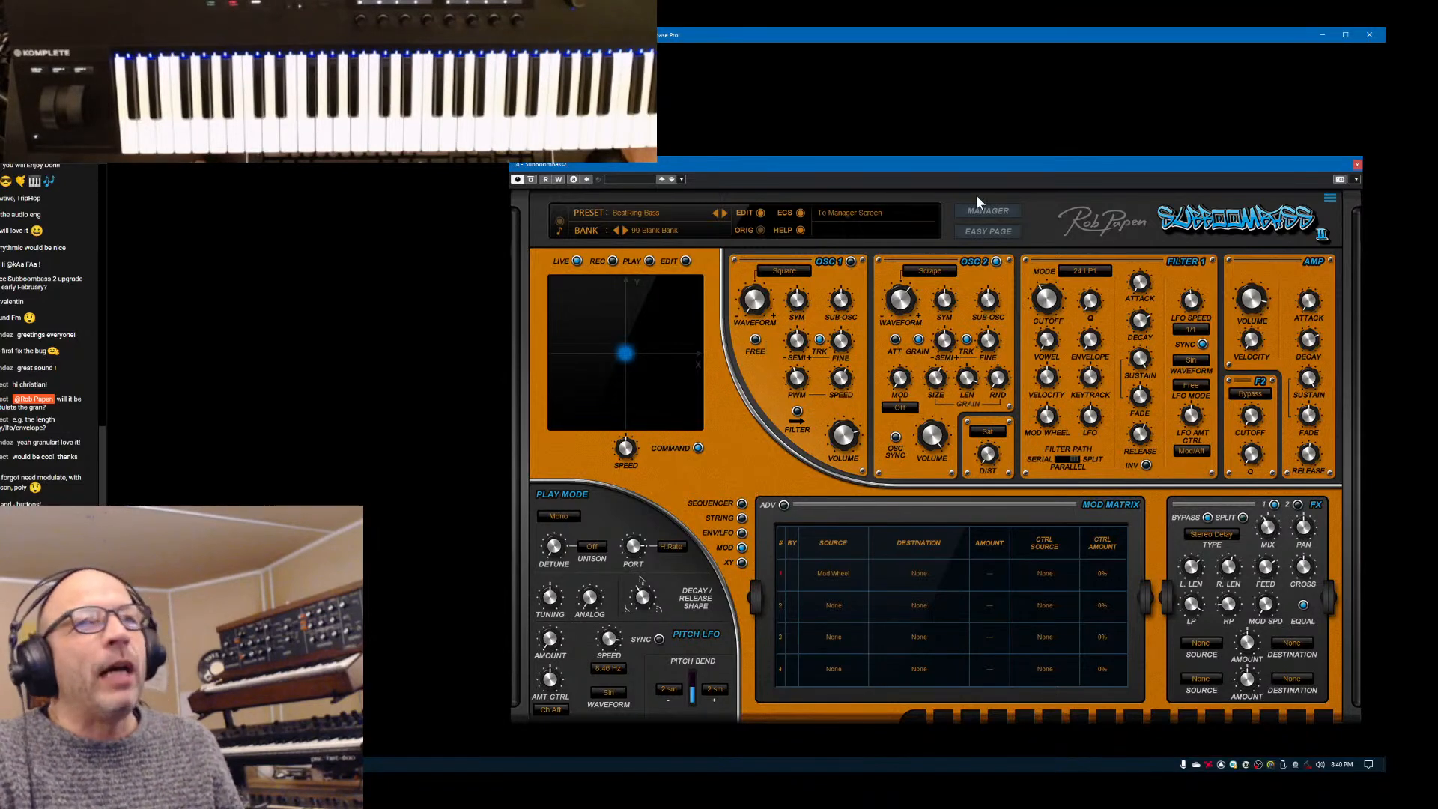
{"action": "left_click", "coordinate": [990, 211]}
{"action": "left_click", "coordinate": [1191, 639]}
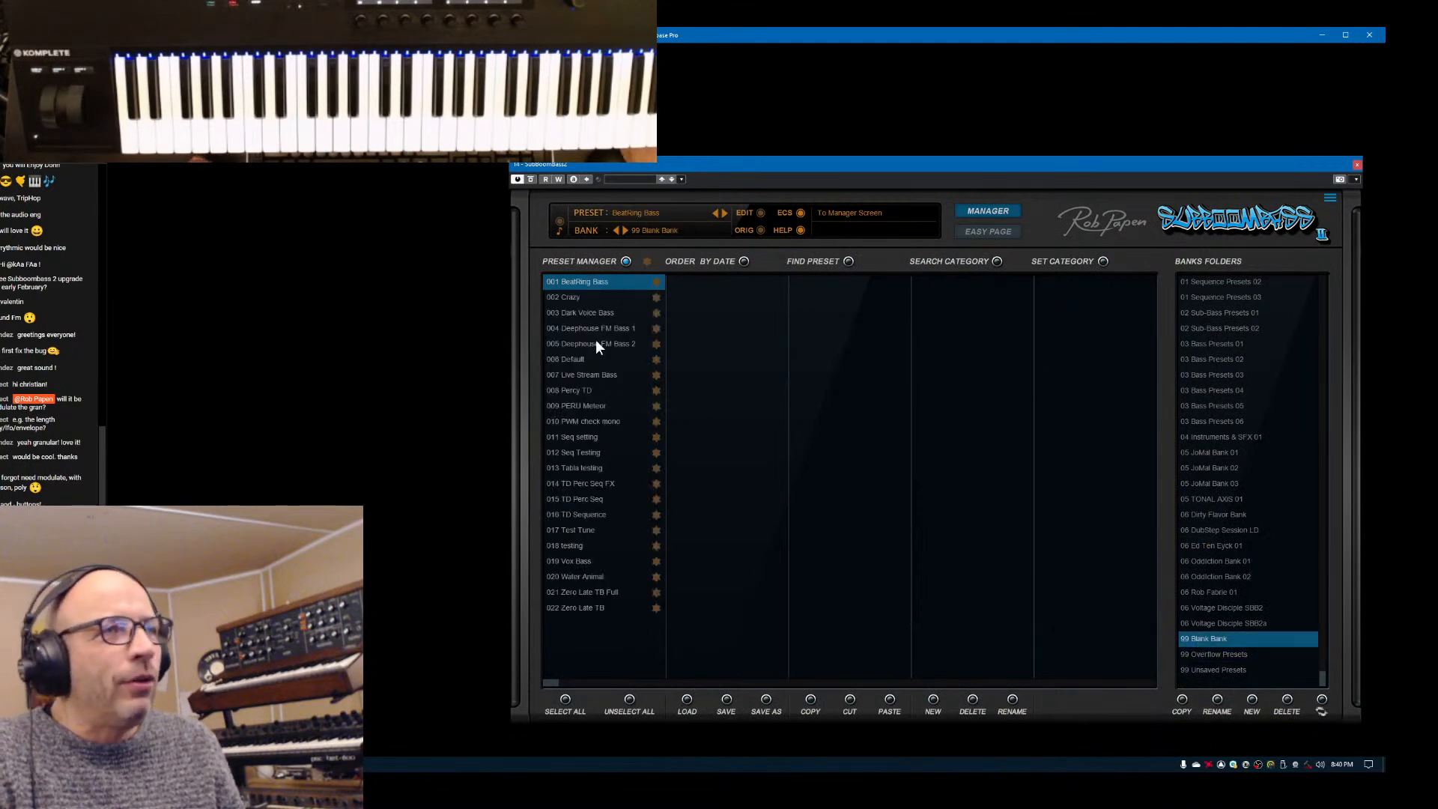
{"action": "left_click", "coordinate": [587, 312]}
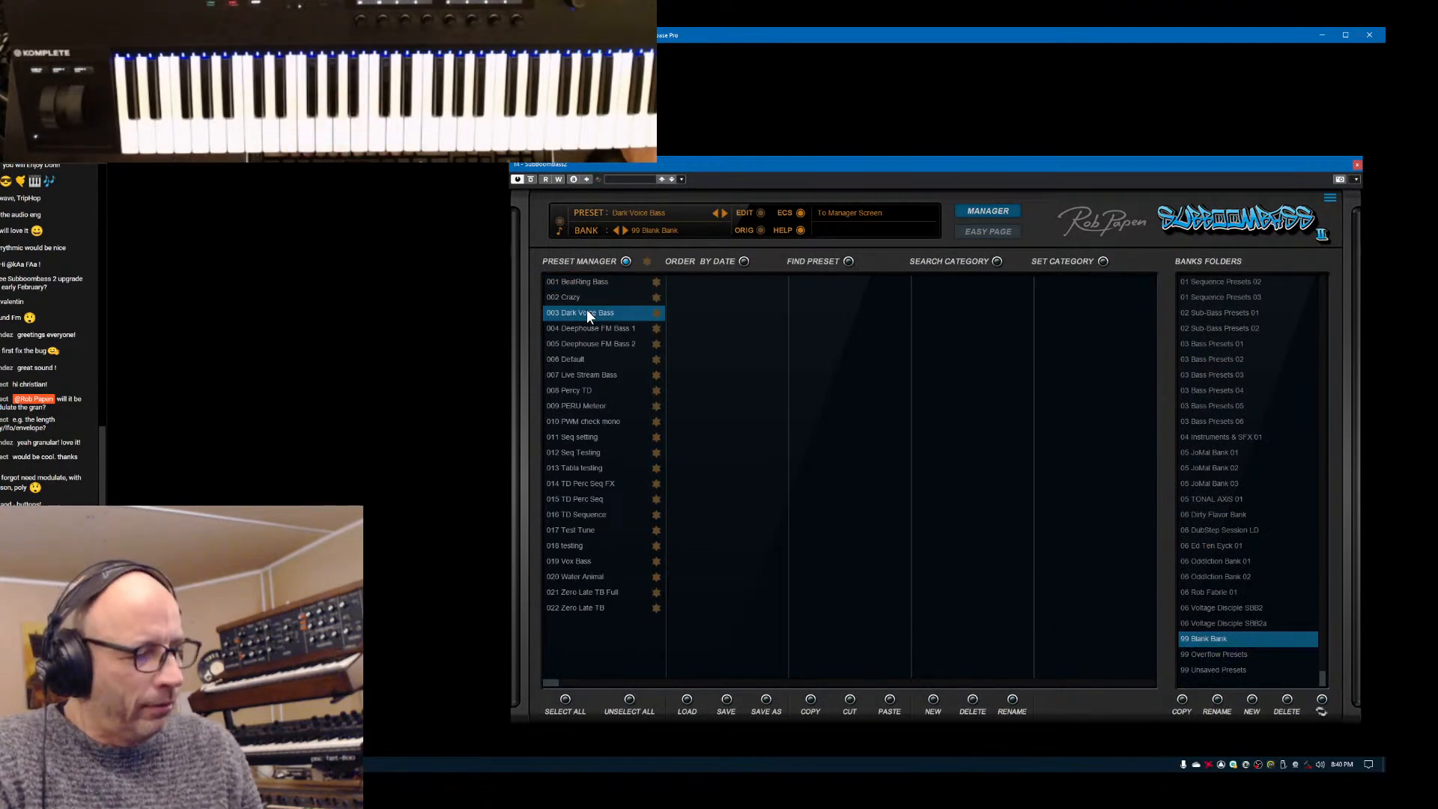
{"action": "left_click", "coordinate": [986, 212]}
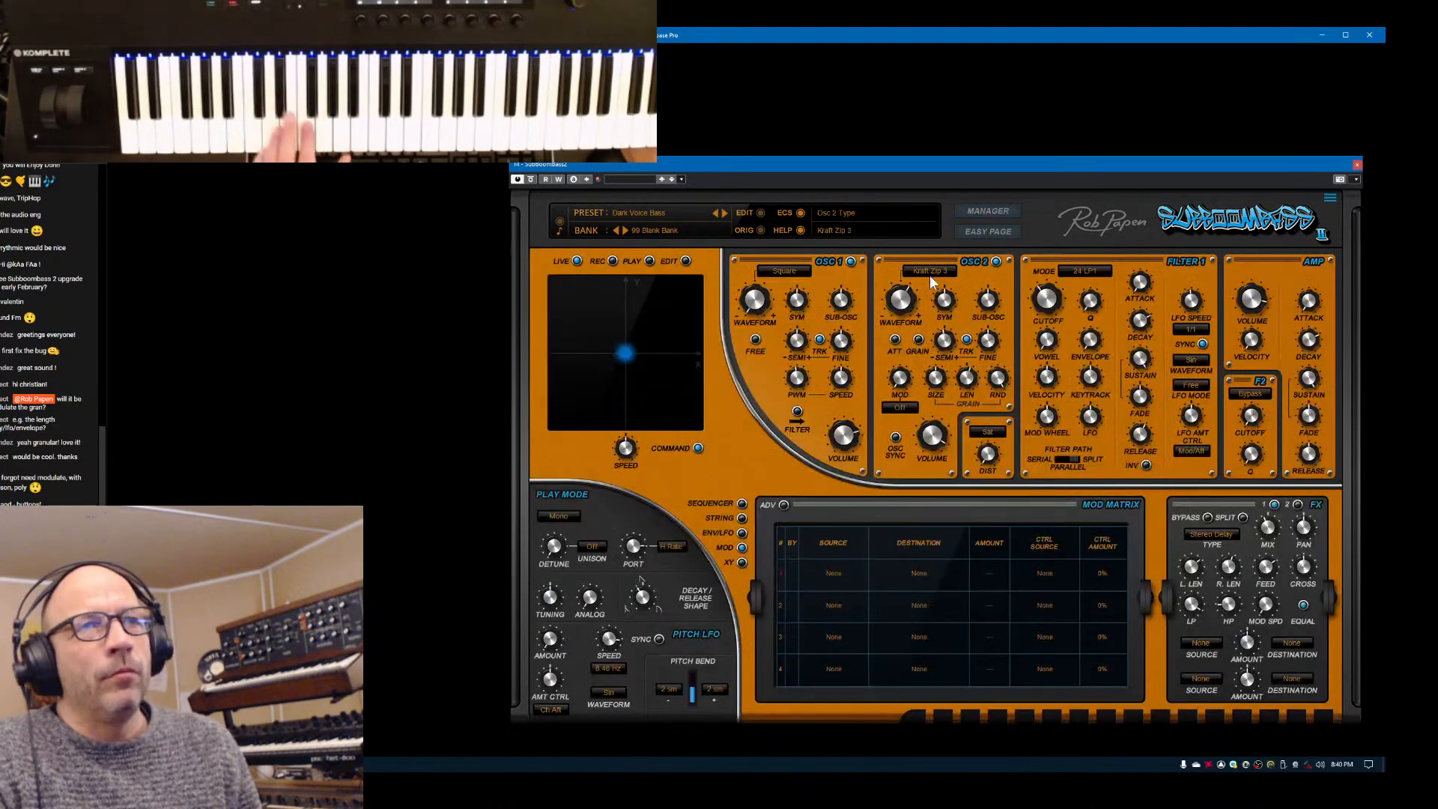
Change oscillator 2's waveform to the Scrape sample and adjust the amp volume
{"action": "left_click", "coordinate": [936, 270]}
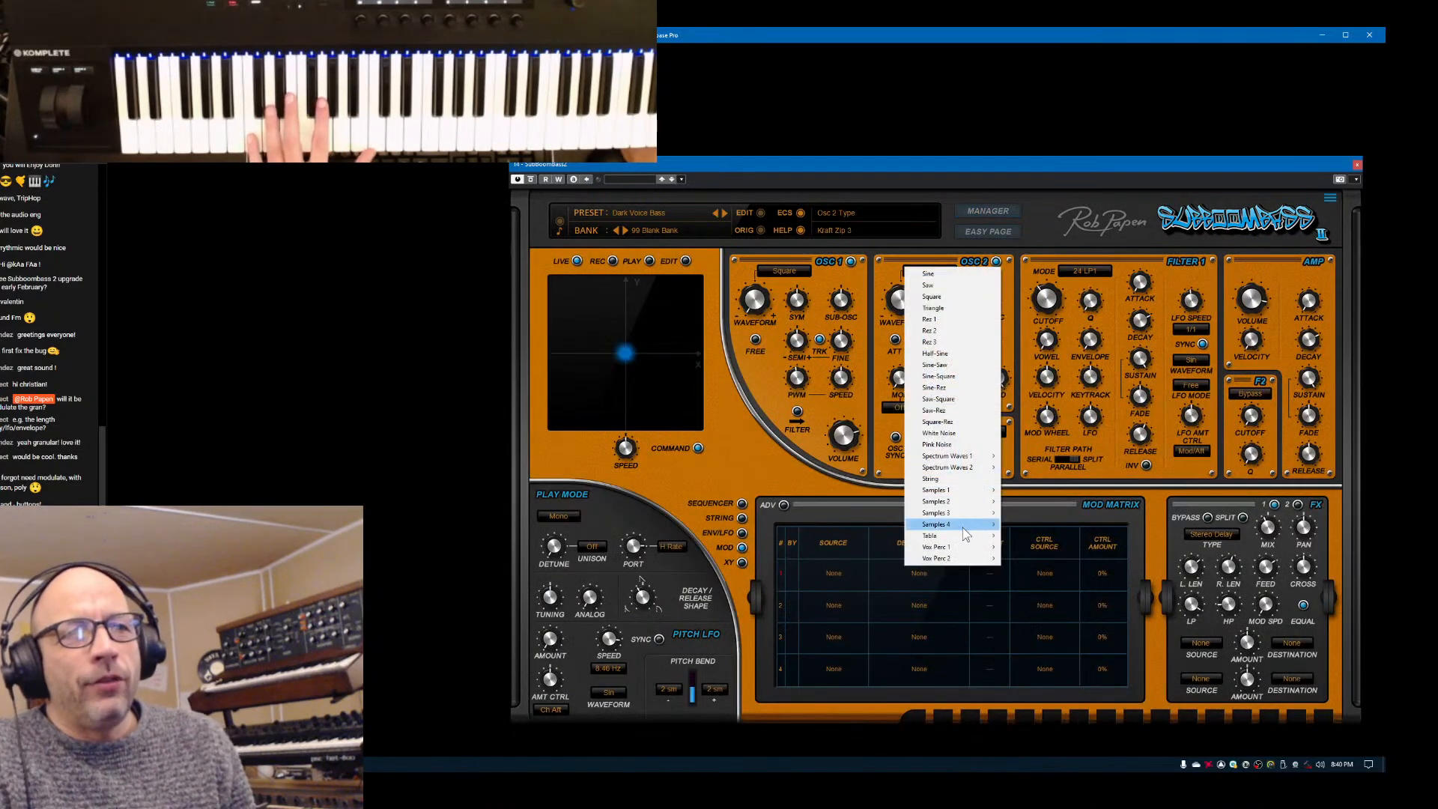
{"action": "mouse_move", "coordinate": [966, 529]}
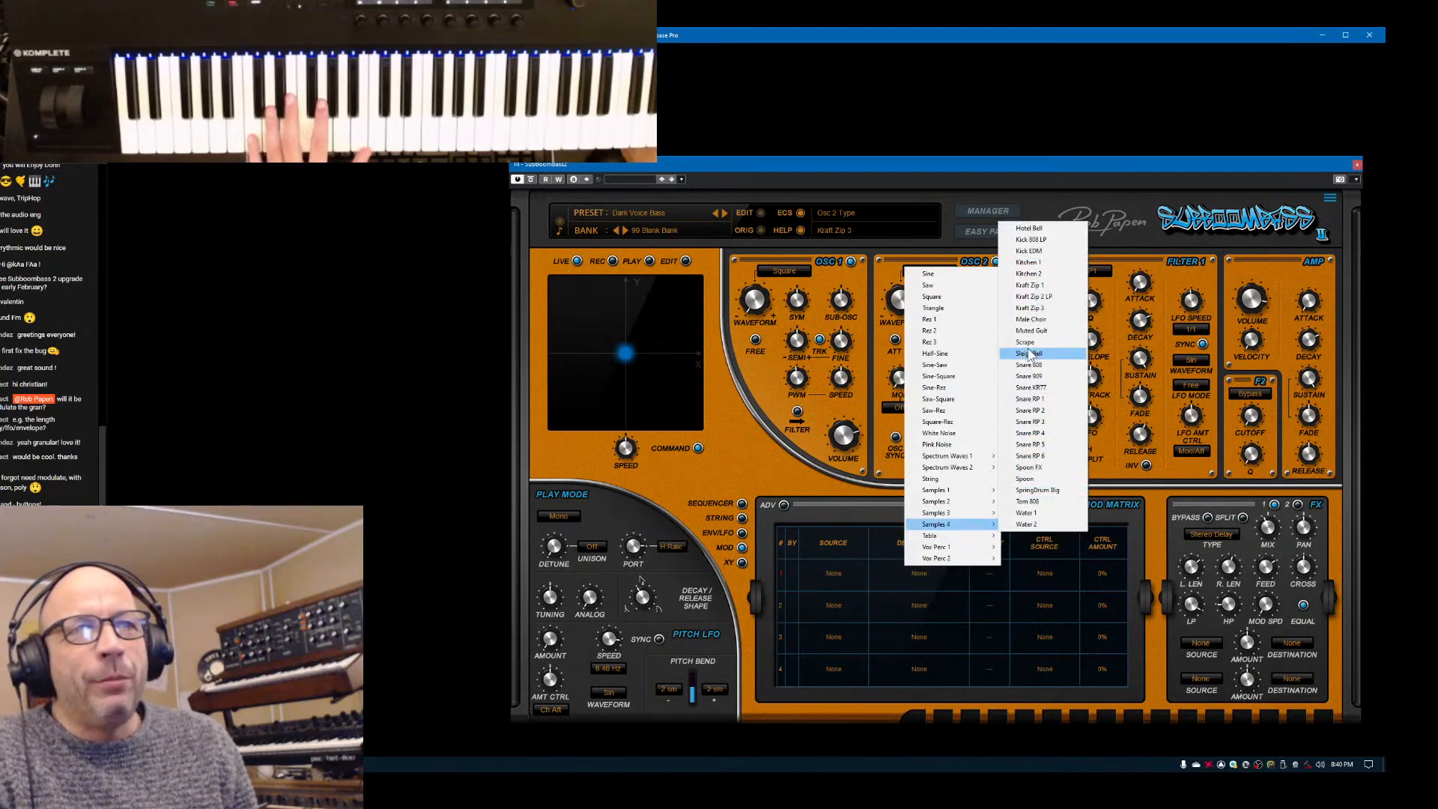
{"action": "left_click", "coordinate": [1026, 341]}
{"action": "left_click_drag", "start_coordinate": [1258, 299], "coordinate": [1260, 313]}
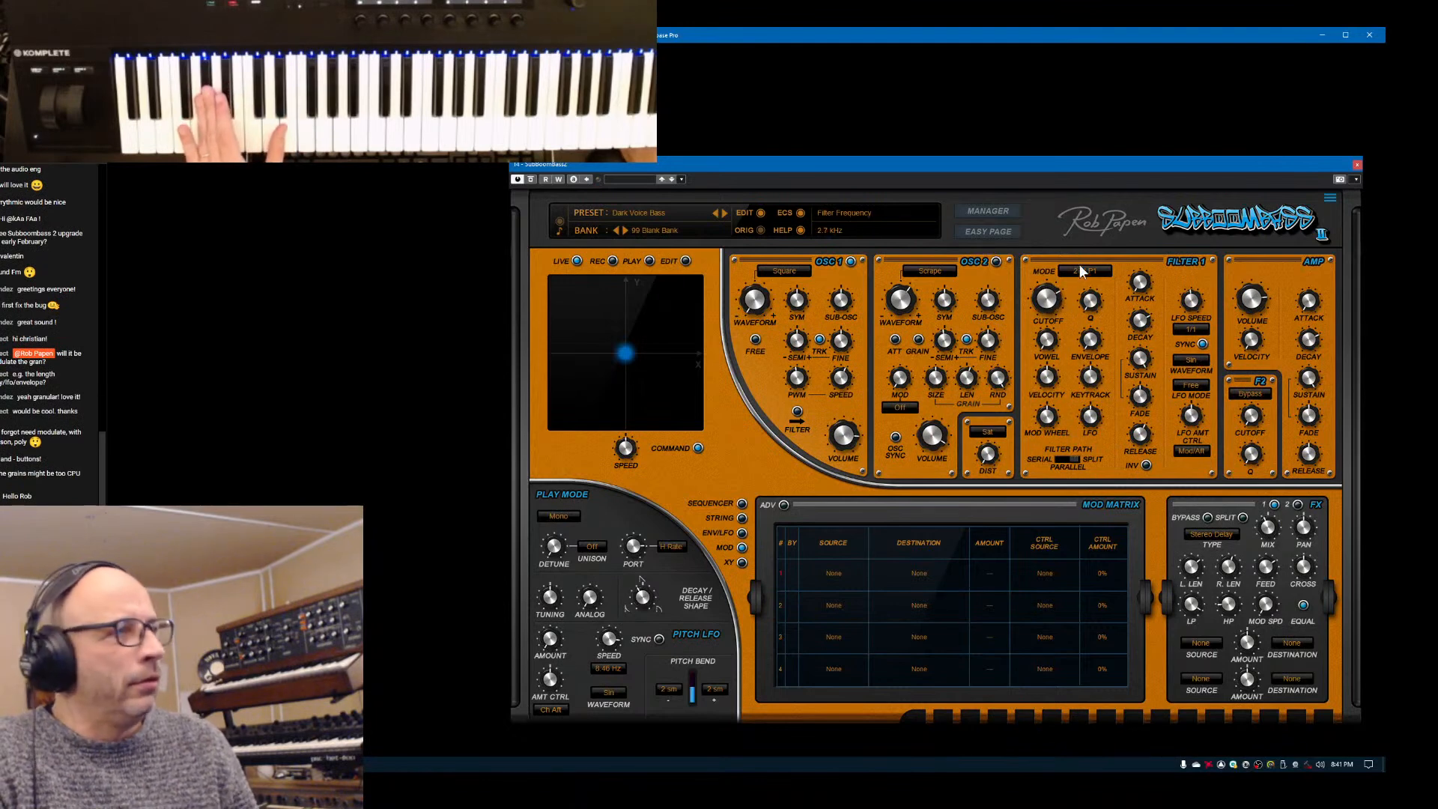
Sweep filter 1's cutoff and rebalance oscillator 2's volume
{"action": "left_click_drag", "start_coordinate": [1083, 287], "coordinate": [1085, 295]}
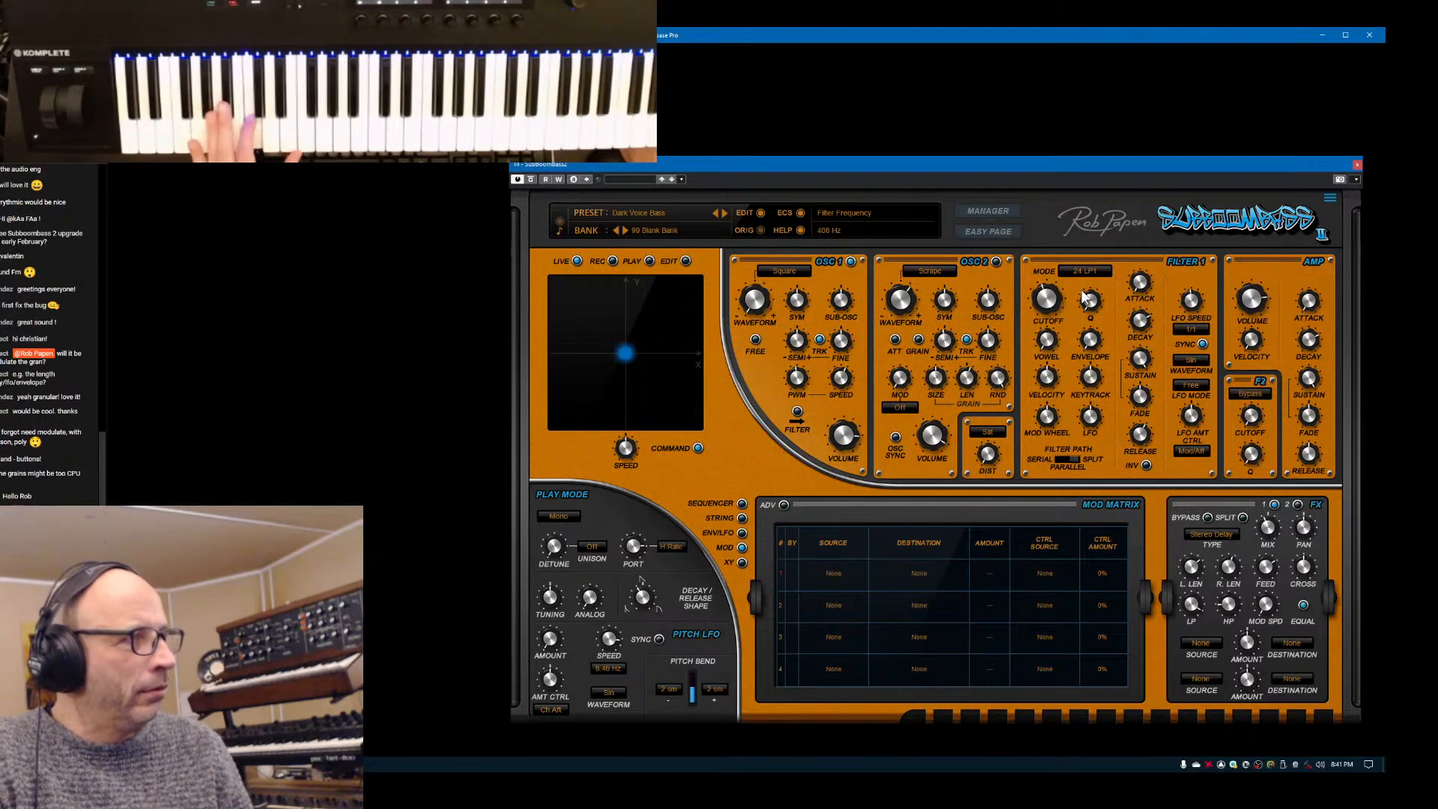
{"action": "left_click_drag", "start_coordinate": [1084, 298], "coordinate": [1083, 285]}
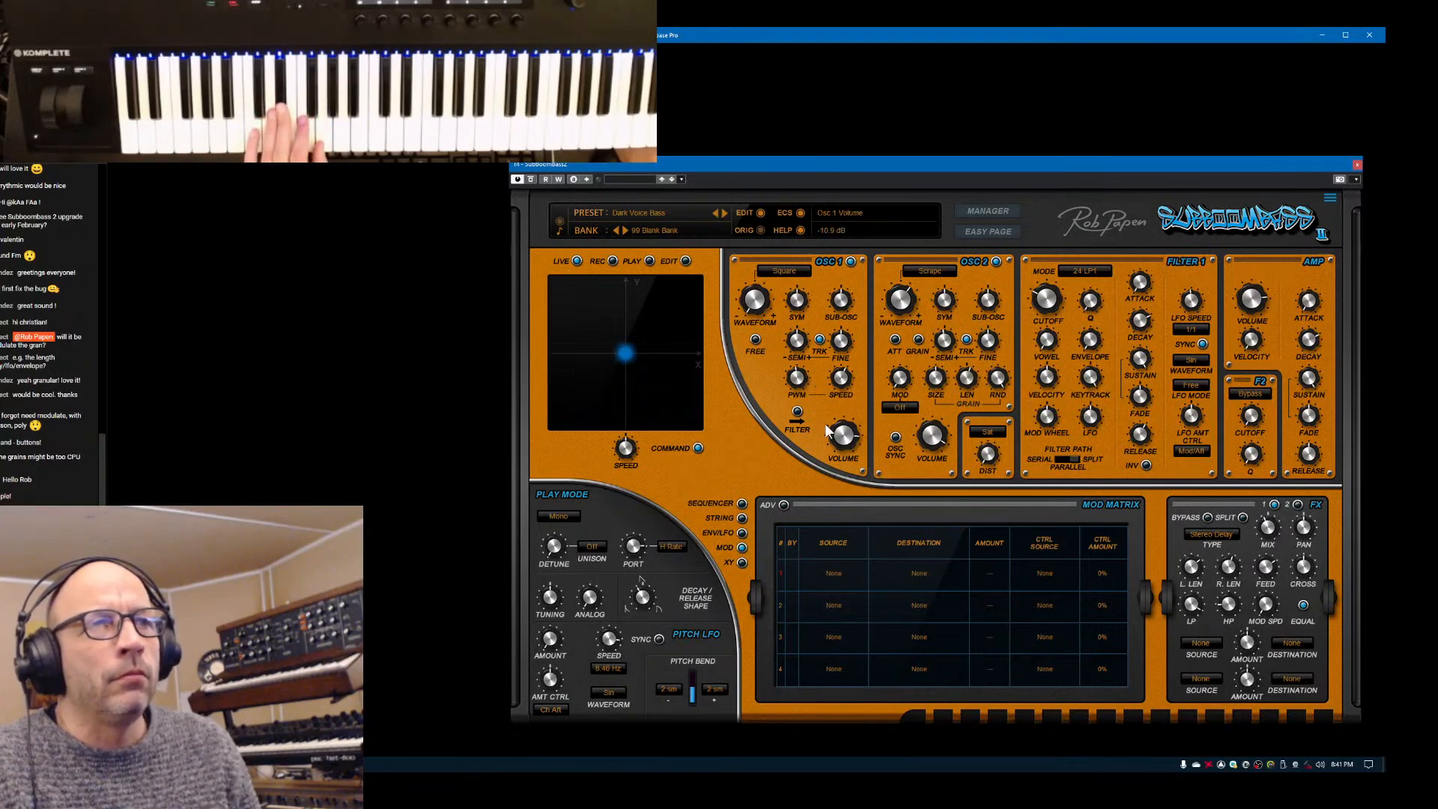
{"action": "left_click_drag", "start_coordinate": [1059, 290], "coordinate": [1066, 292]}
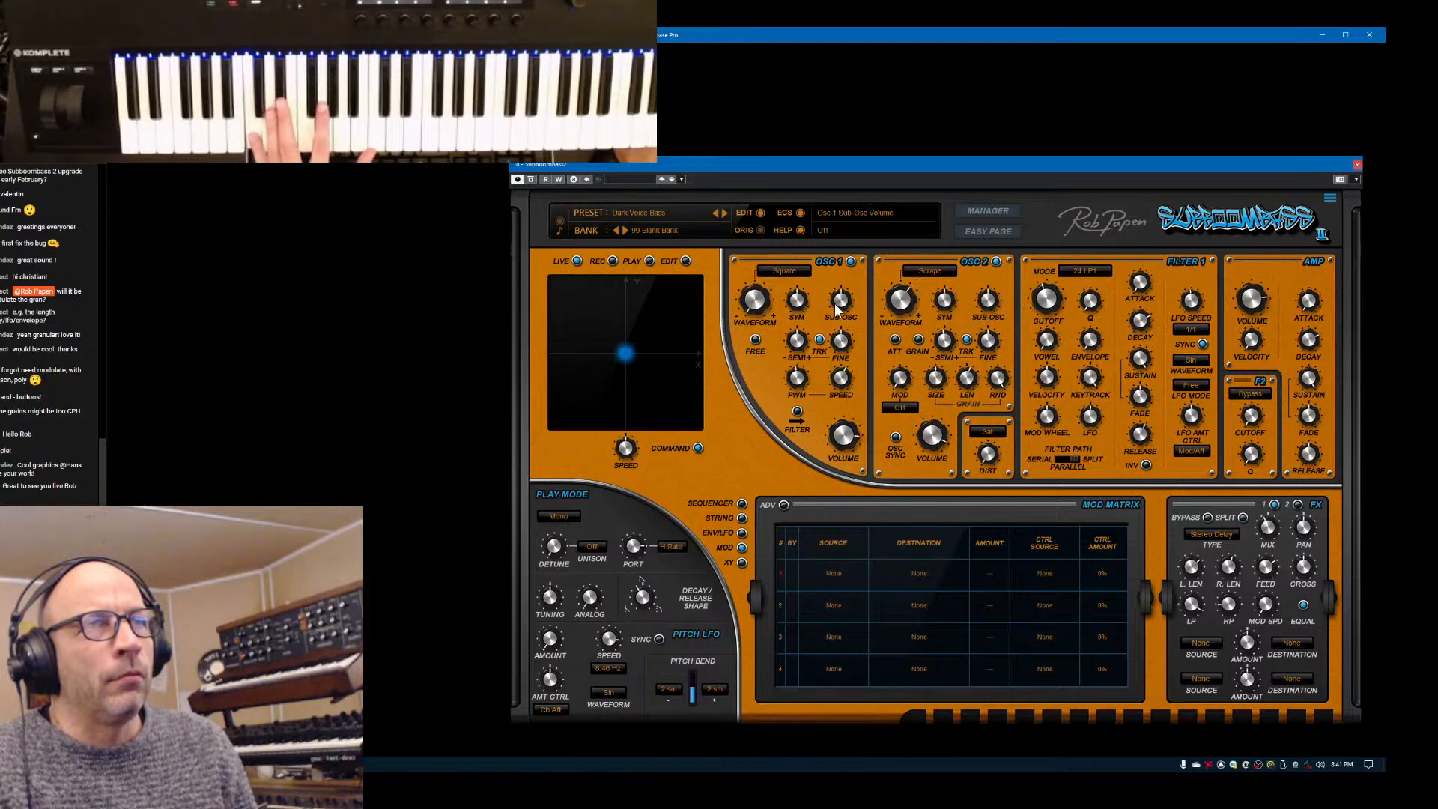
{"action": "left_click_drag", "start_coordinate": [936, 439], "coordinate": [942, 445]}
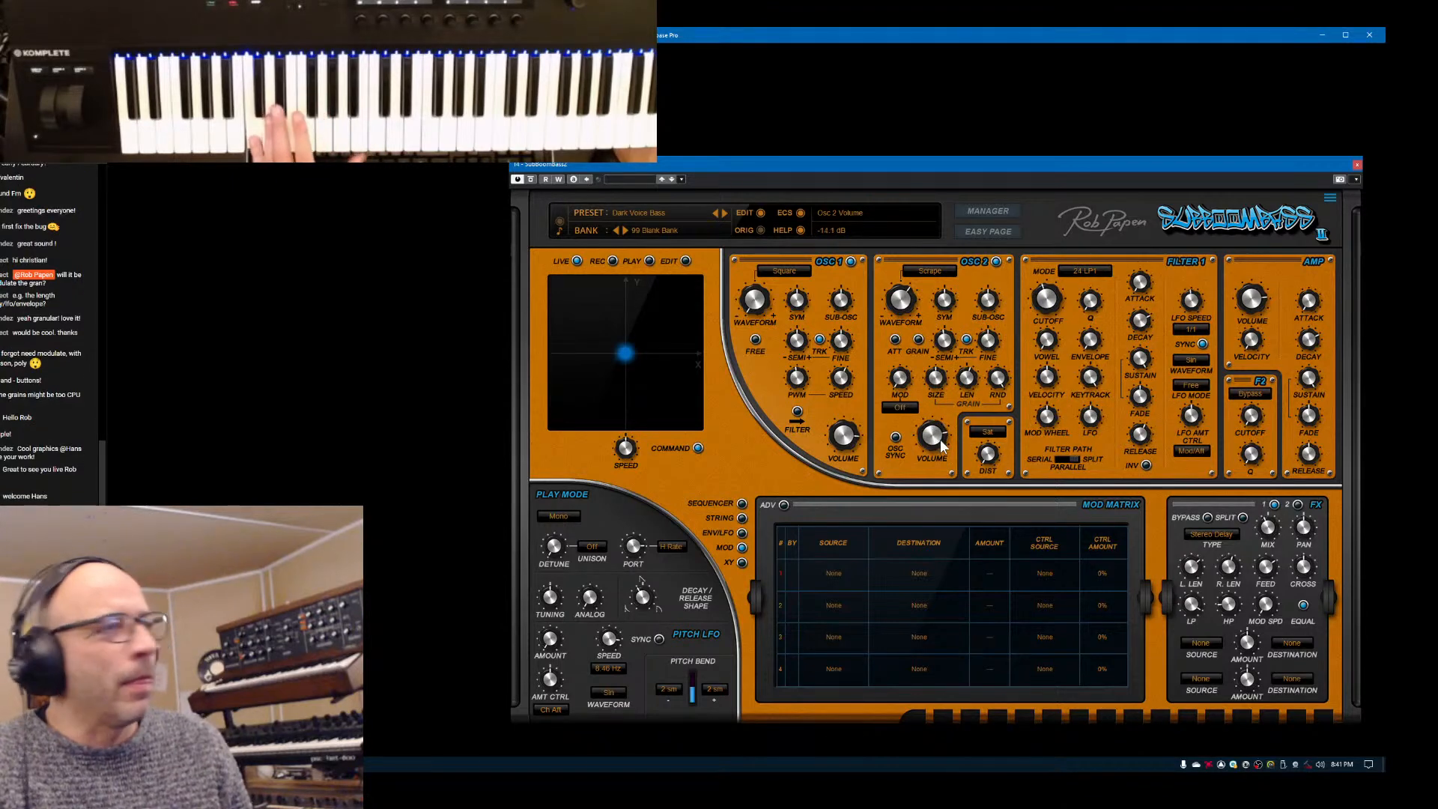
{"action": "left_click_drag", "start_coordinate": [929, 441], "coordinate": [933, 437]}
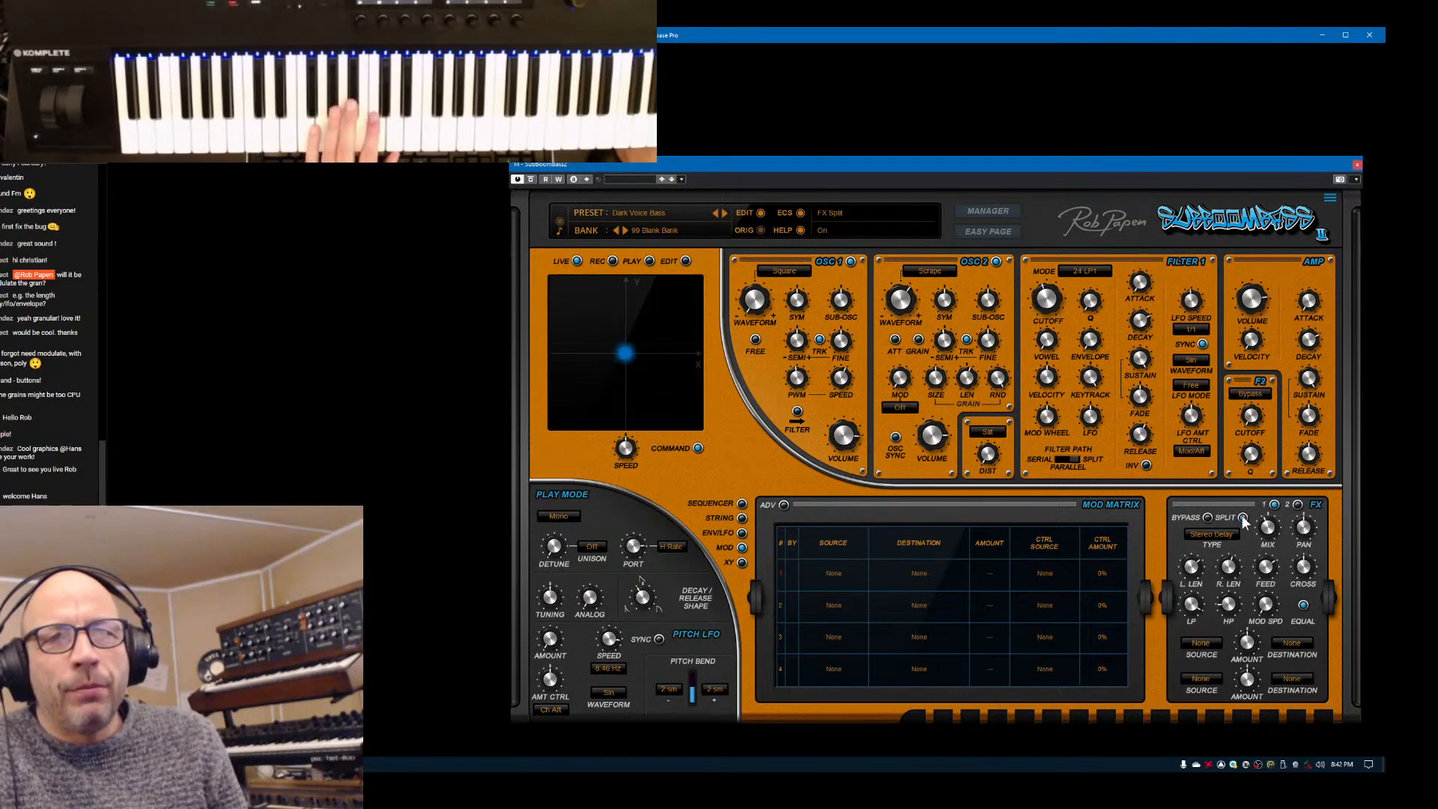
Set the FX 1 stereo delay's mix to 100D/96W and adjust the FX 2 reverb's mix
{"action": "left_click", "coordinate": [1298, 506]}
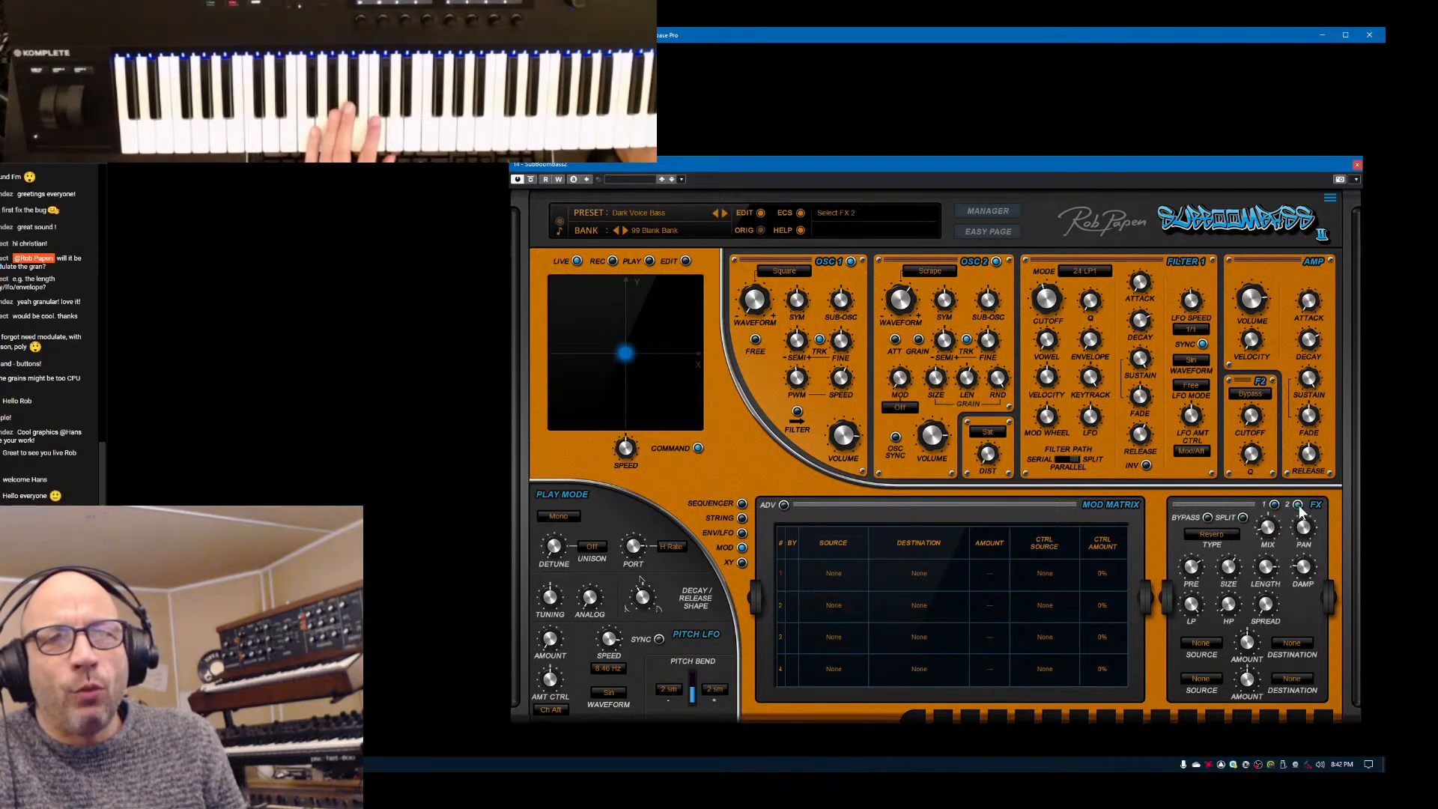
{"action": "left_click", "coordinate": [1275, 506]}
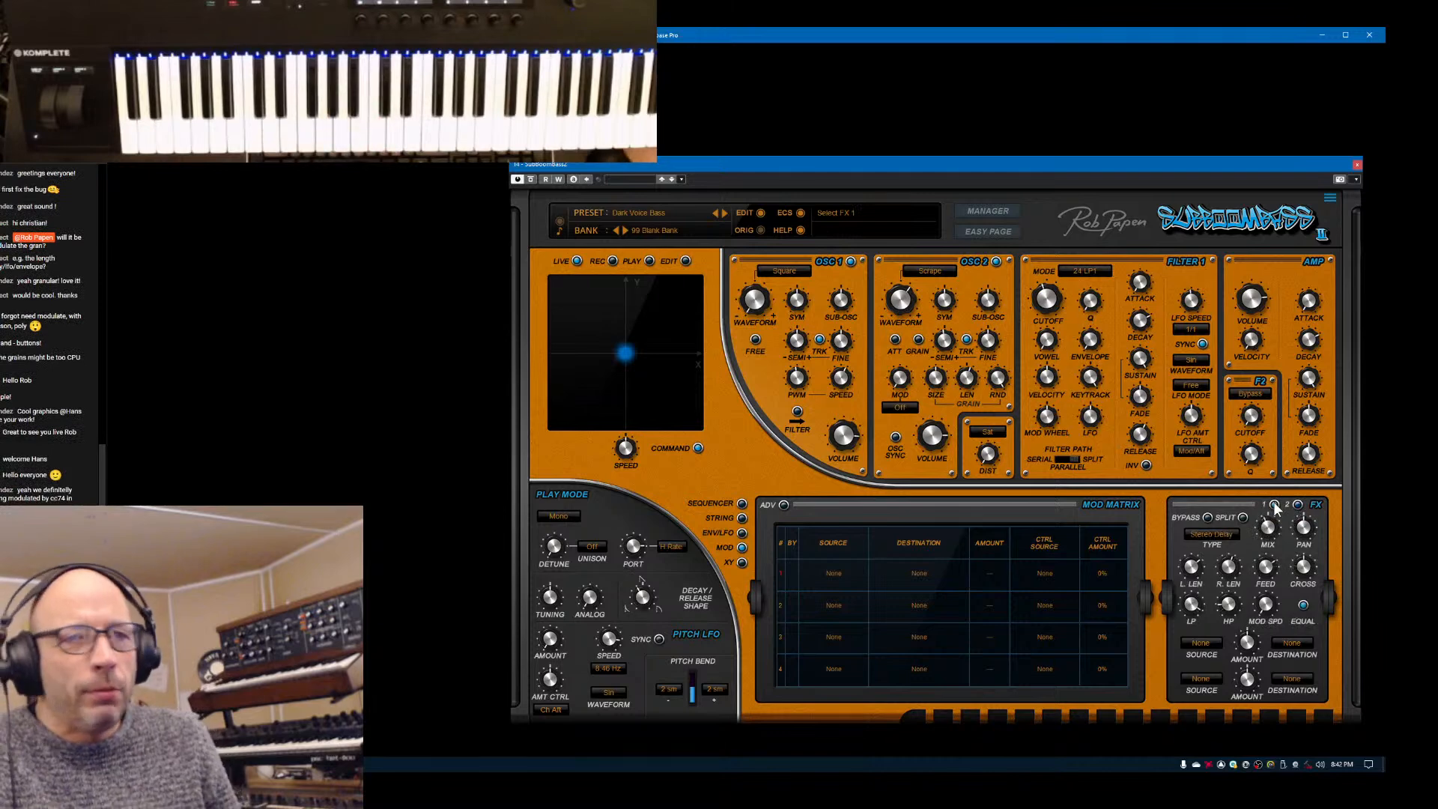
{"action": "scroll", "coordinate": [1267, 611], "scroll_direction": "up", "scroll_amount": 2}
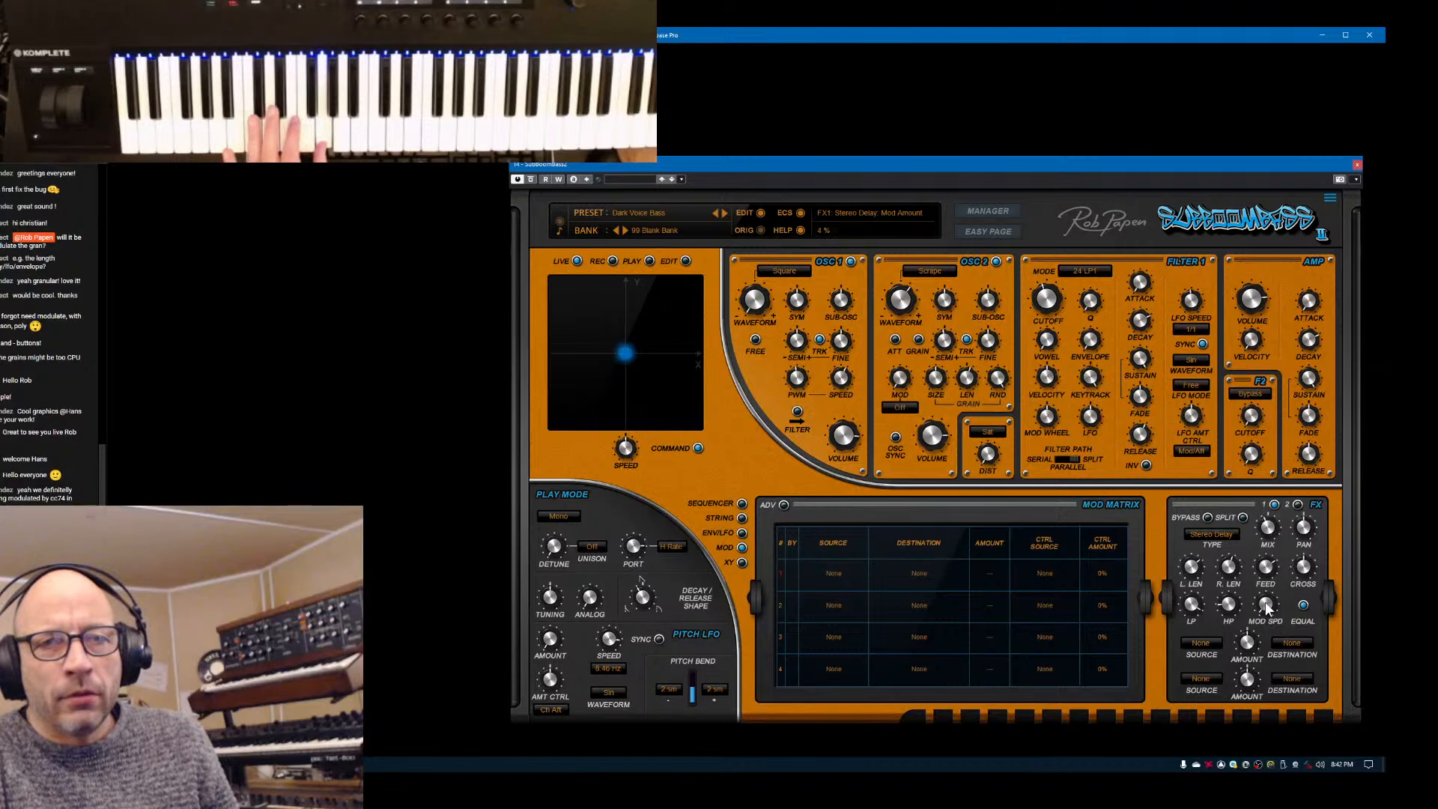
{"action": "scroll", "coordinate": [1279, 534], "scroll_direction": "up", "scroll_amount": 4}
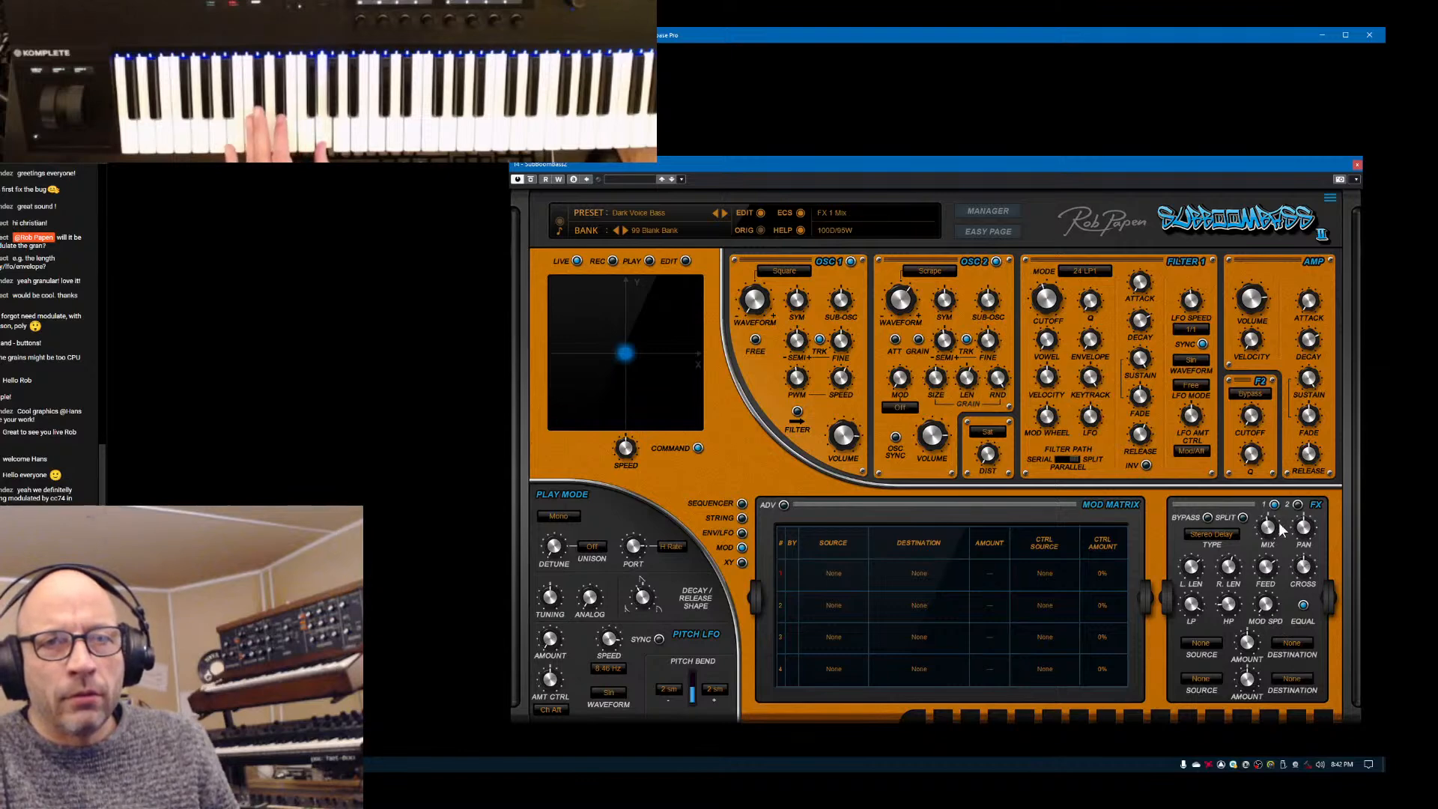
{"action": "left_click", "coordinate": [1297, 505]}
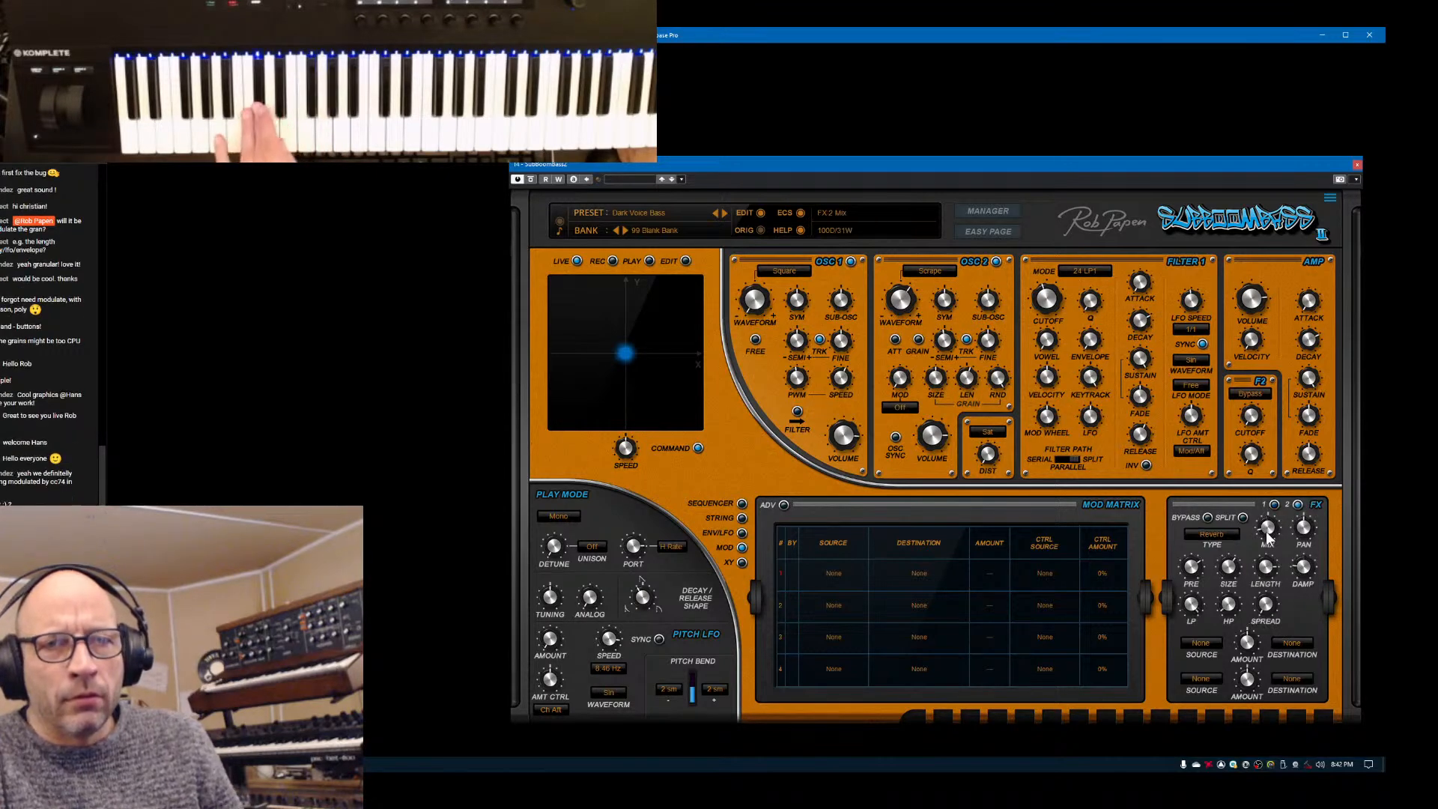
{"action": "scroll", "coordinate": [1266, 528], "scroll_direction": "up", "scroll_amount": 1}
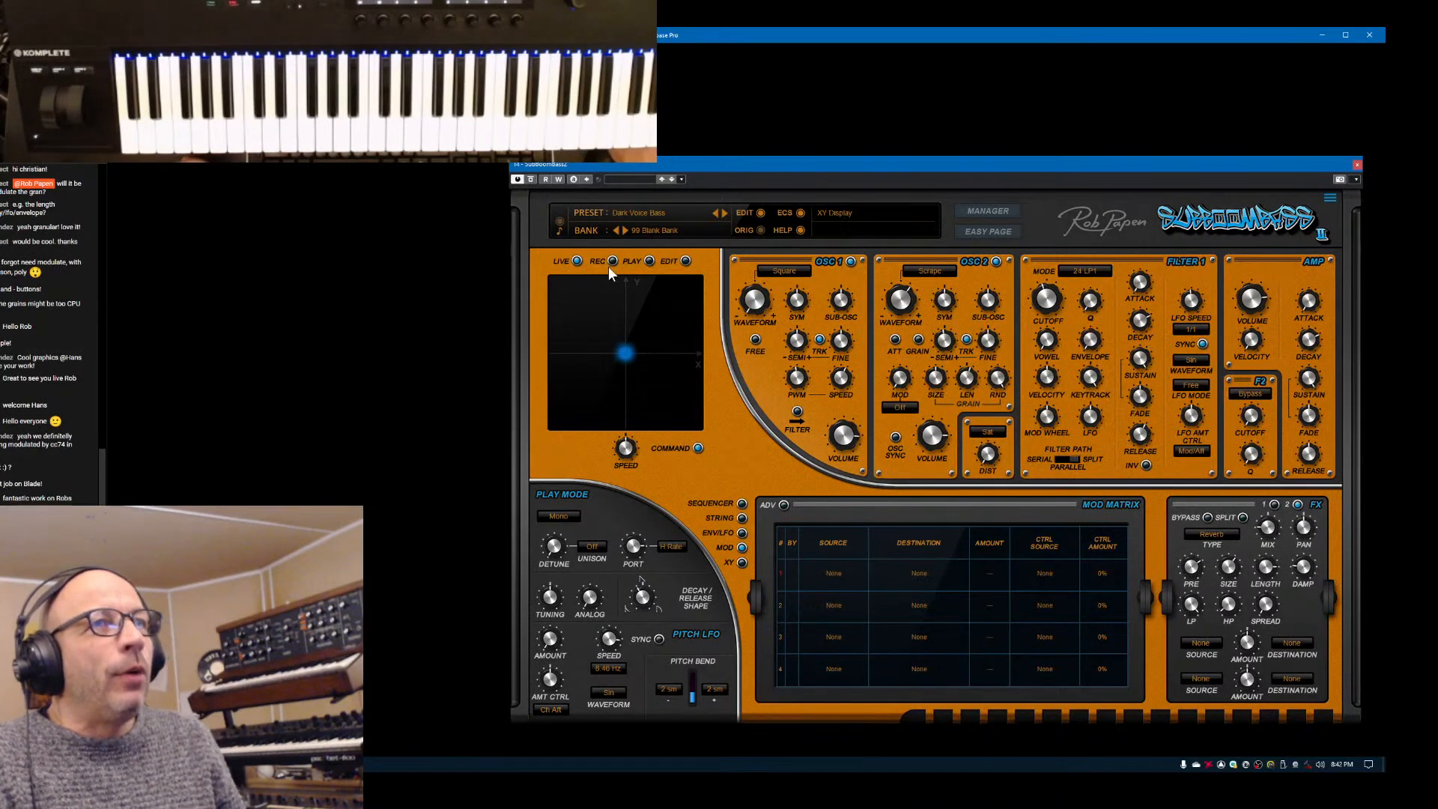
Save the current sound as a new preset named Dark Boil Bass
{"action": "left_click", "coordinate": [662, 215]}
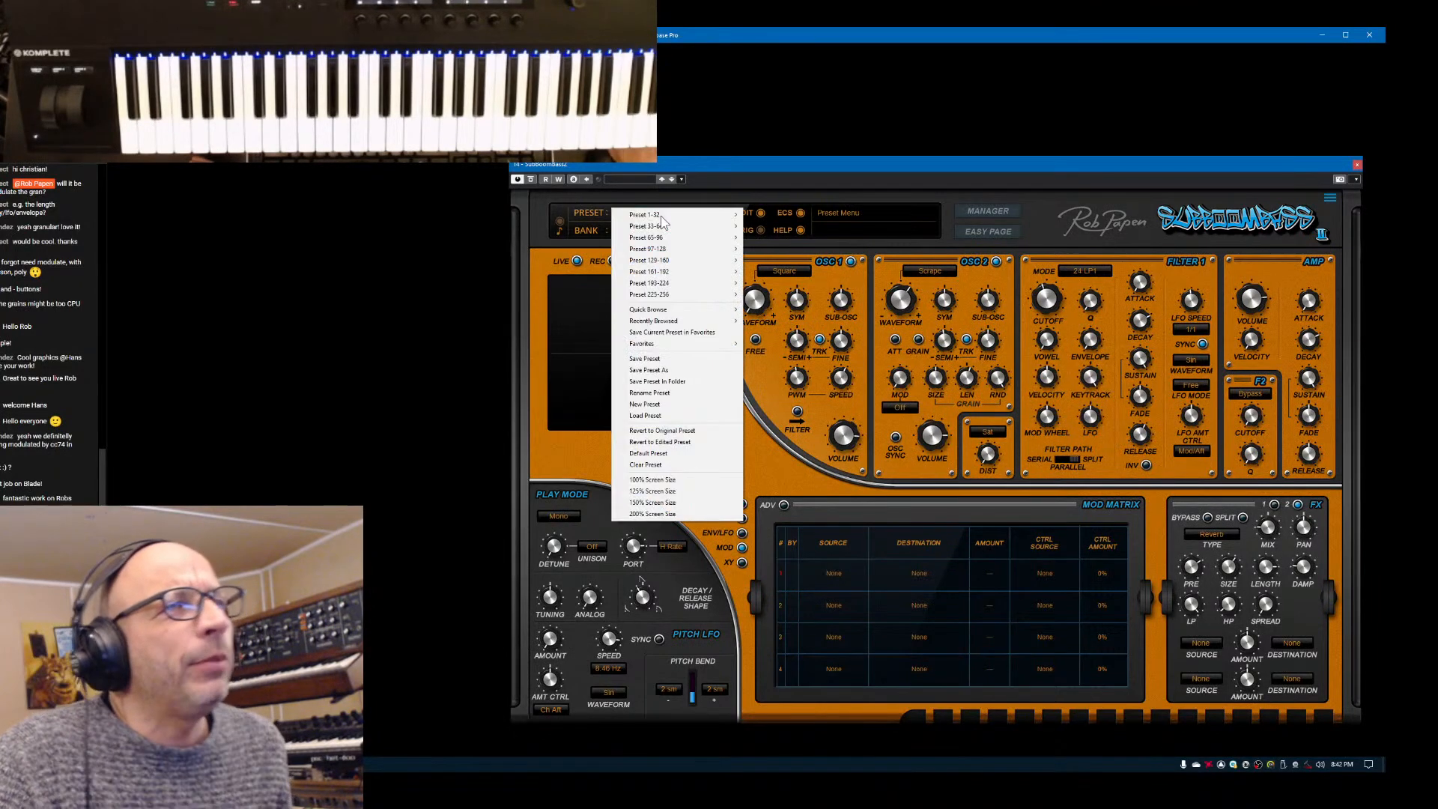
{"action": "left_click", "coordinate": [683, 371]}
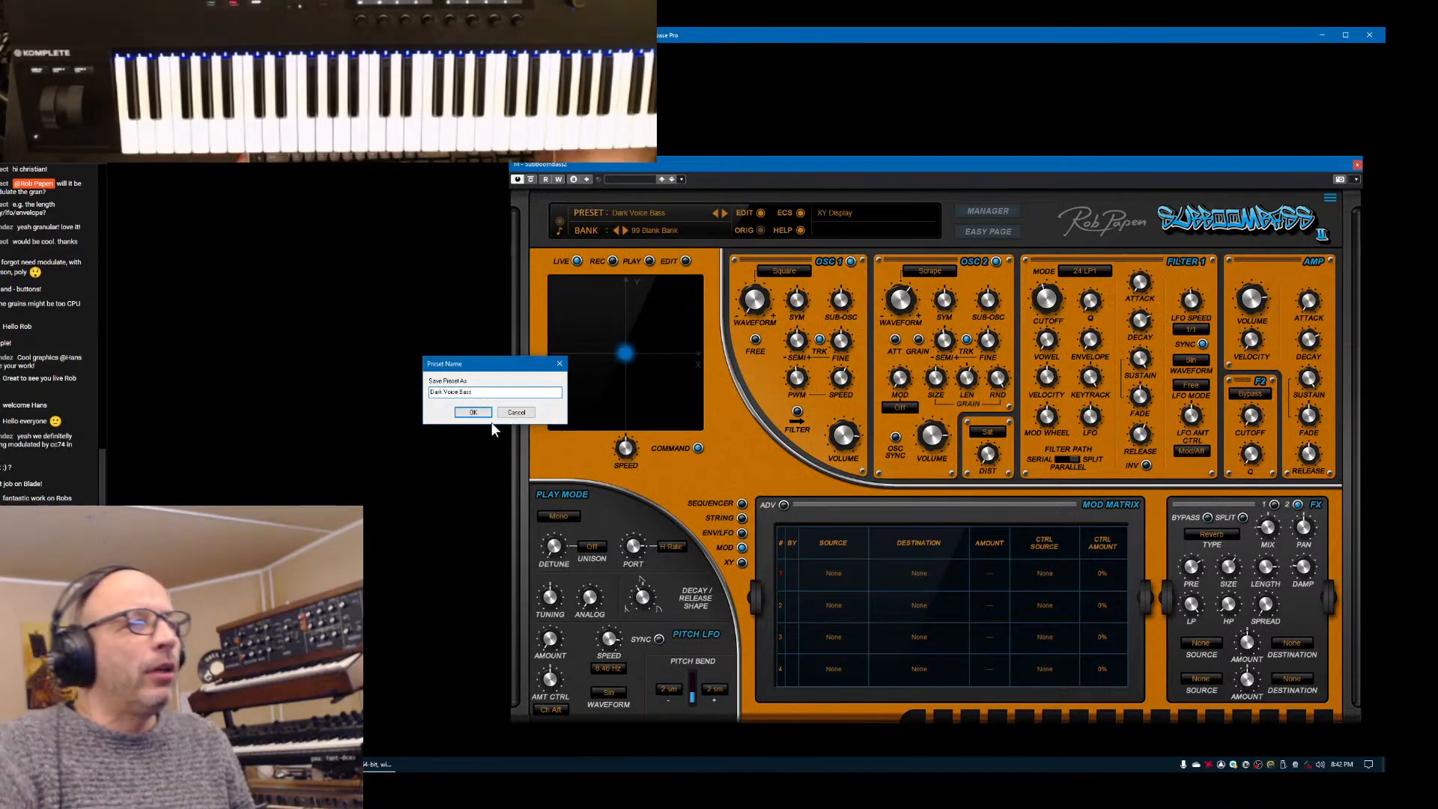
{"action": "key", "text": "Right"}
{"action": "key", "text": "Right"}
{"action": "key", "text": "Right"}
{"action": "key", "text": "Right"}
{"action": "key", "text": "Right"}
{"action": "key", "text": "Delete"}
{"action": "key", "text": "Delete"}
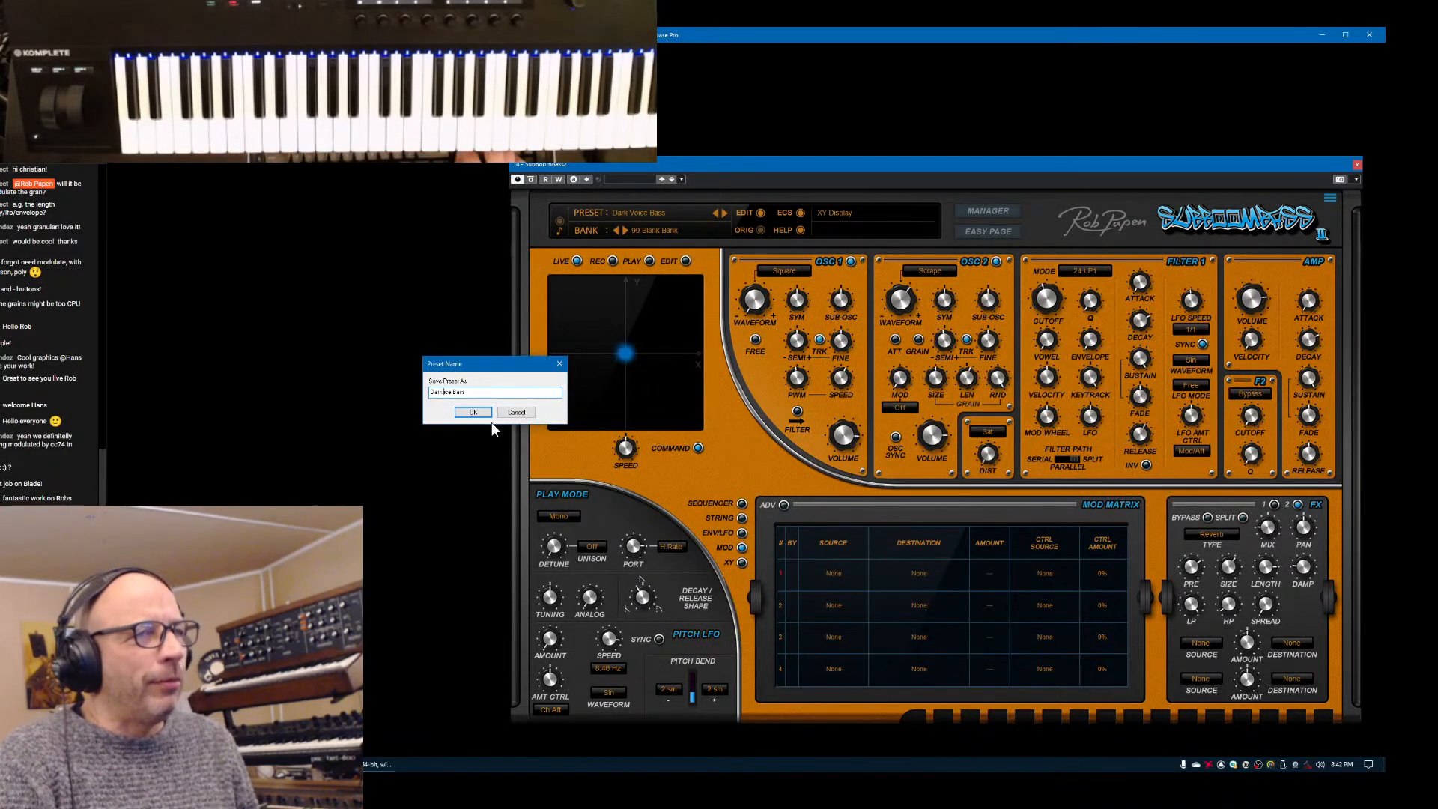
{"action": "key", "text": "Delete"}
{"action": "type", "text": "Boi"}
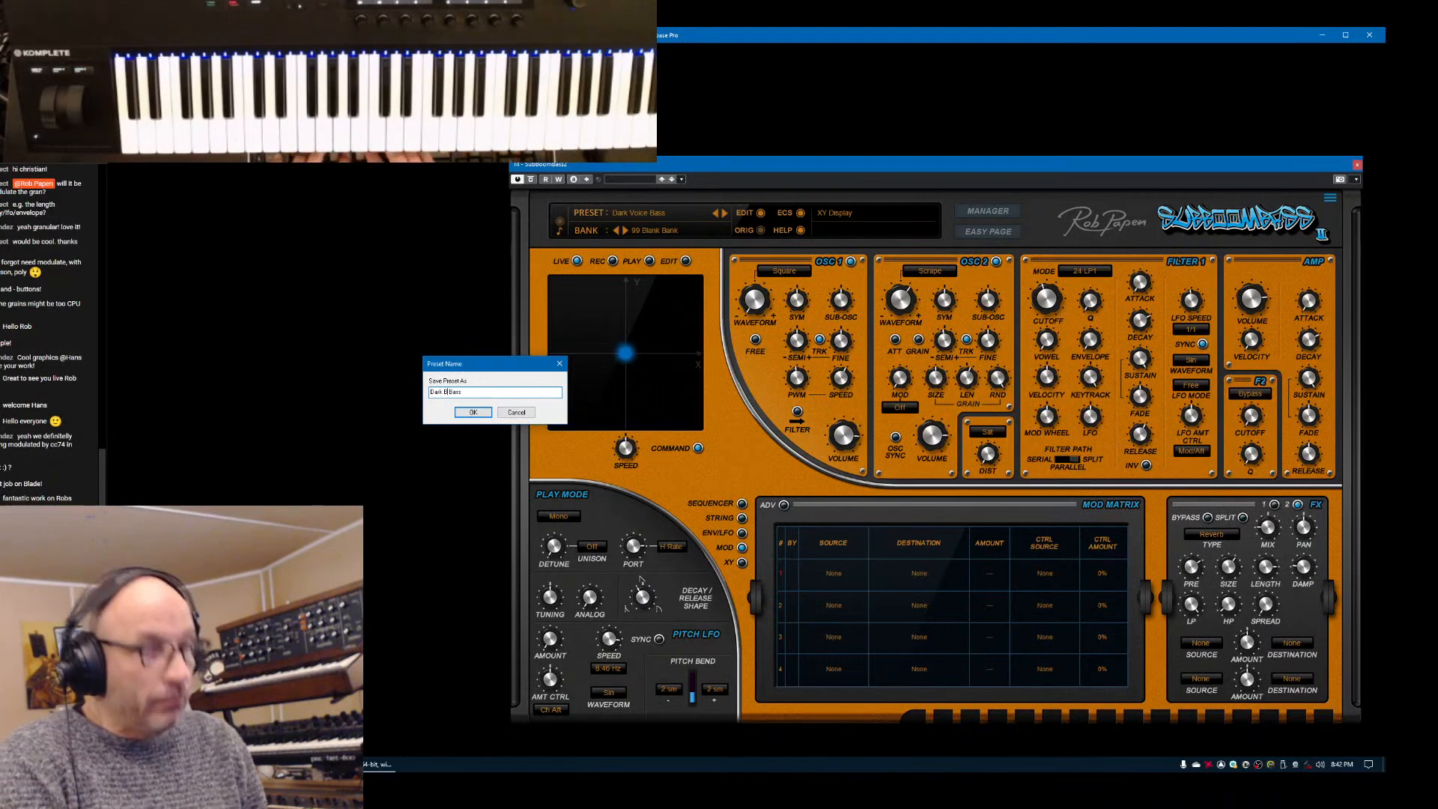
{"action": "left_click", "coordinate": [473, 413]}
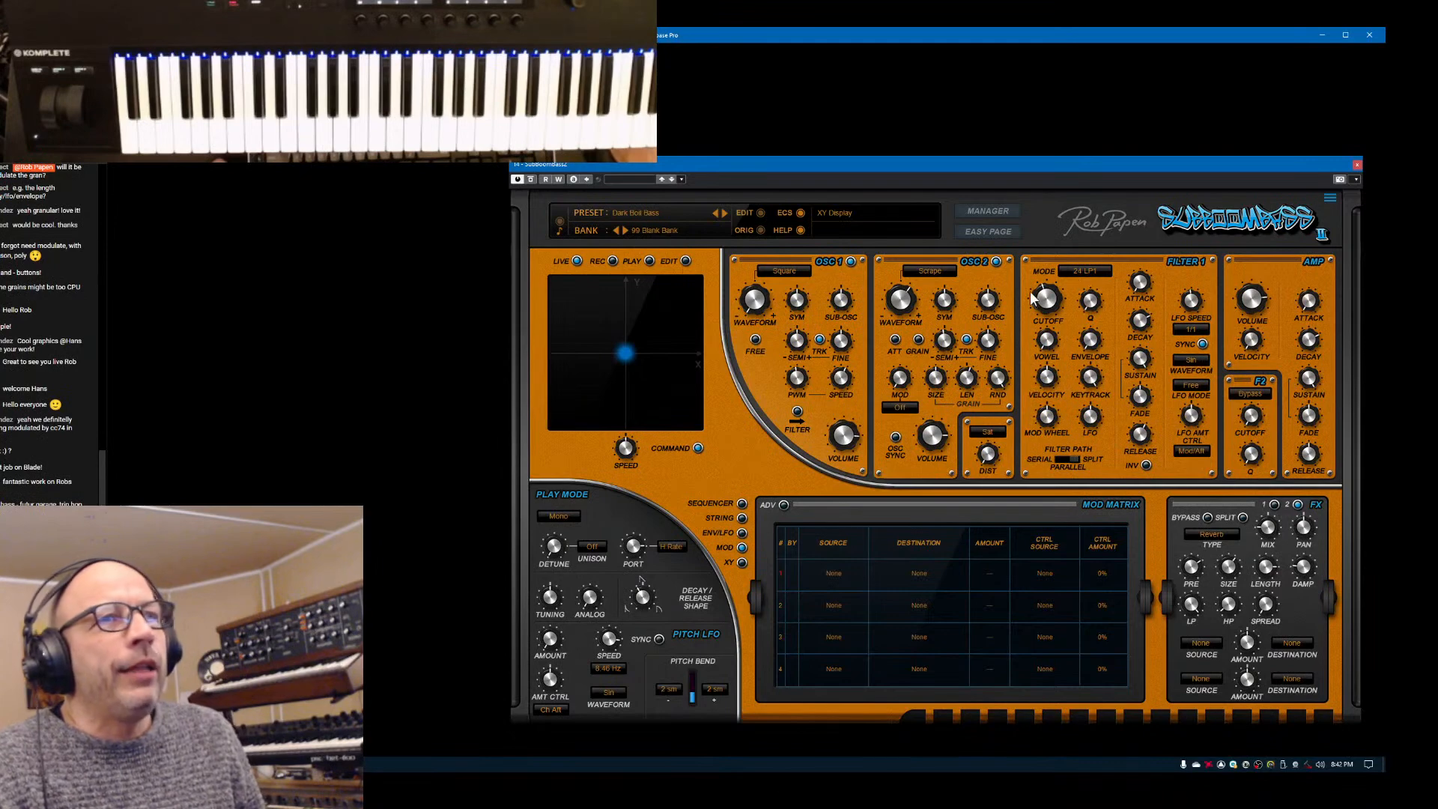
Reload the Dark Voice Bass preset and change oscillator 2's waveform to the Male Choir sample
{"action": "left_click", "coordinate": [975, 212]}
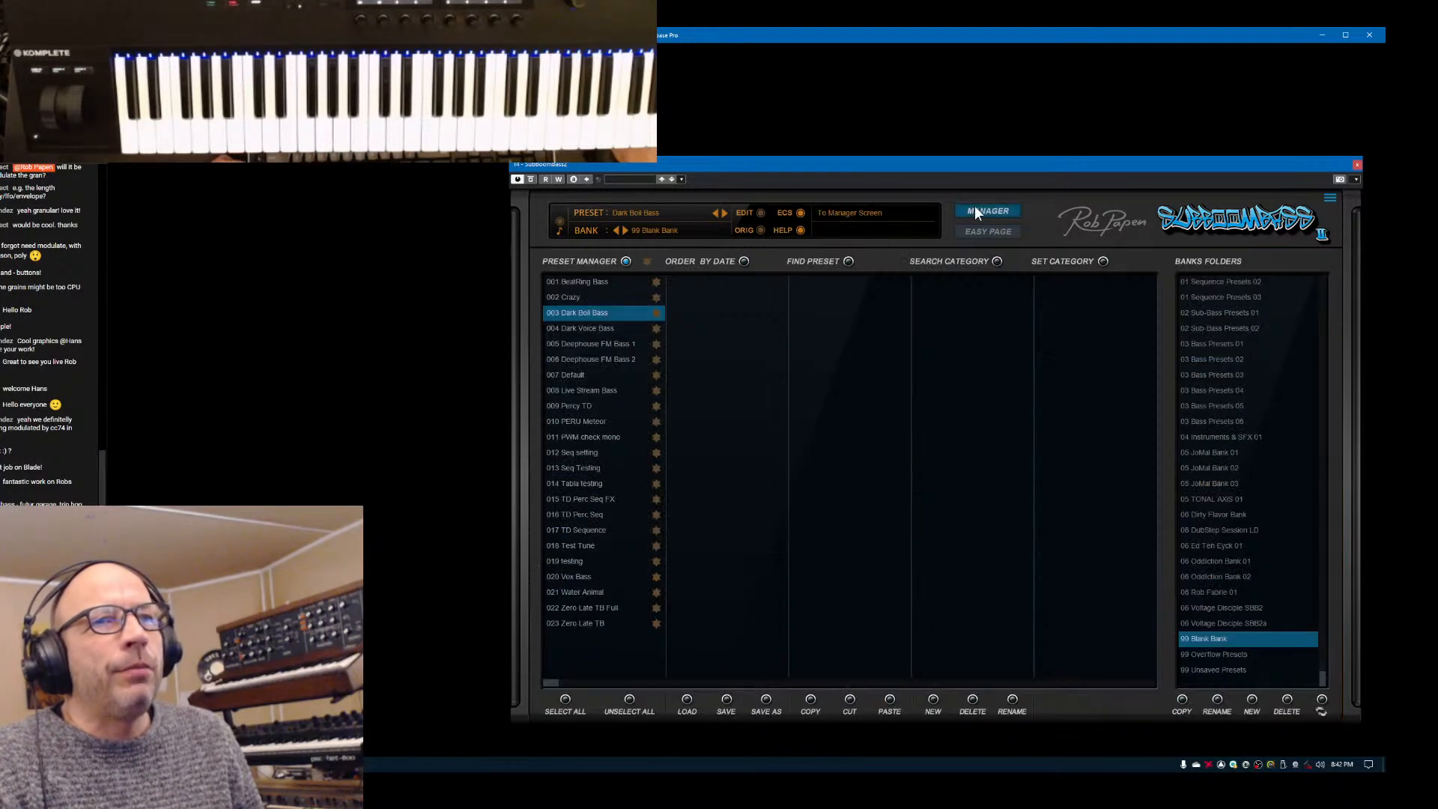
{"action": "left_click", "coordinate": [587, 329]}
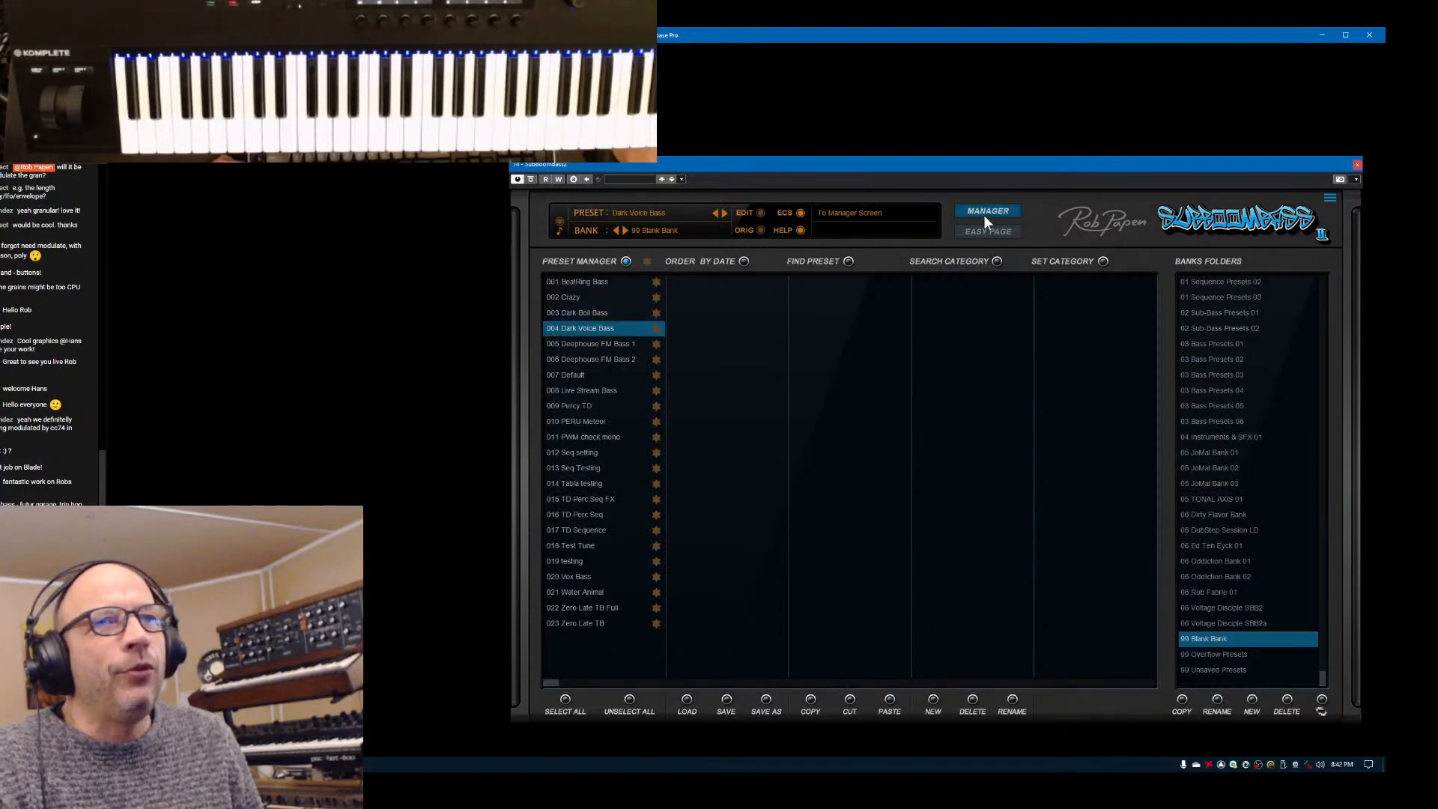
{"action": "left_click", "coordinate": [983, 214]}
{"action": "left_click", "coordinate": [929, 271]}
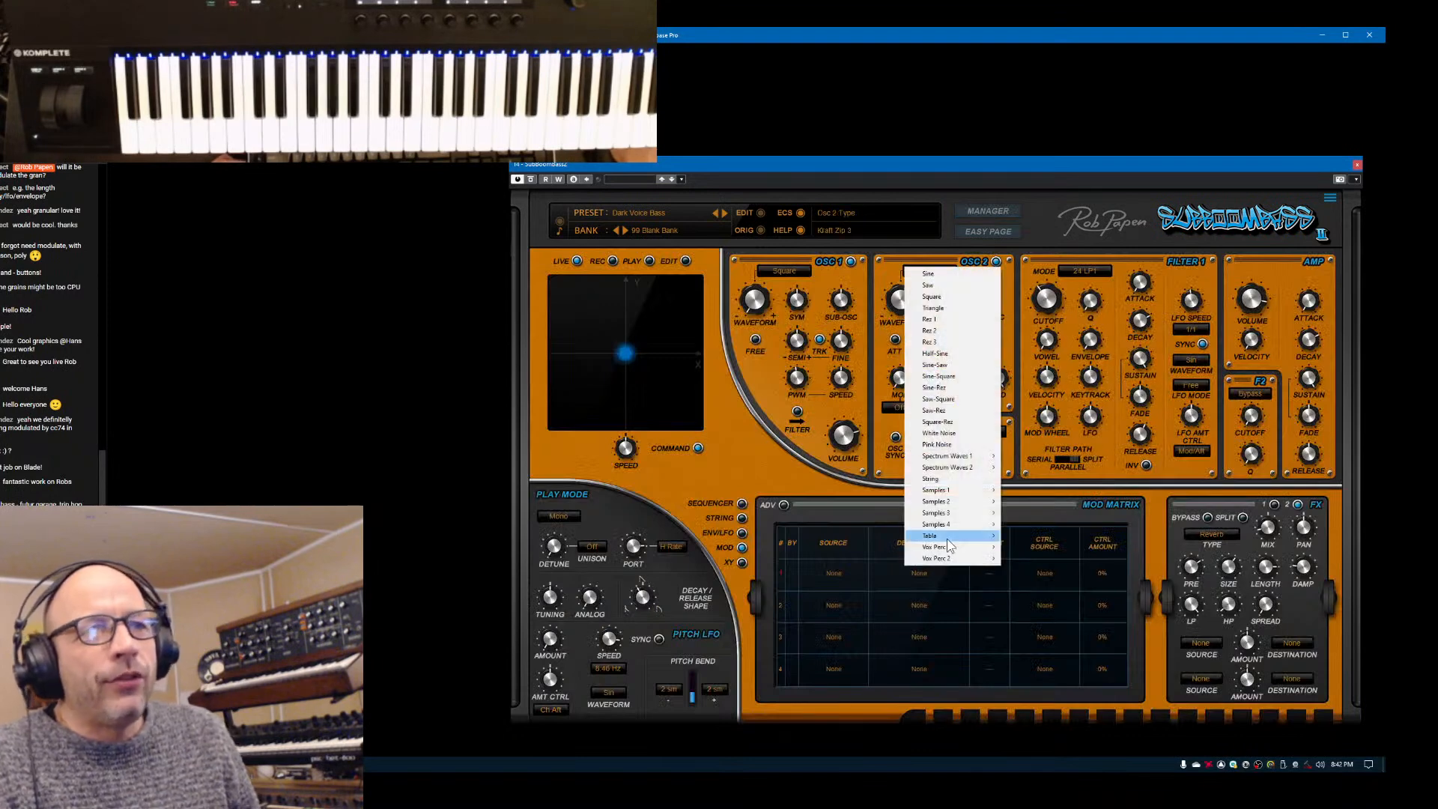
{"action": "mouse_move", "coordinate": [948, 564]}
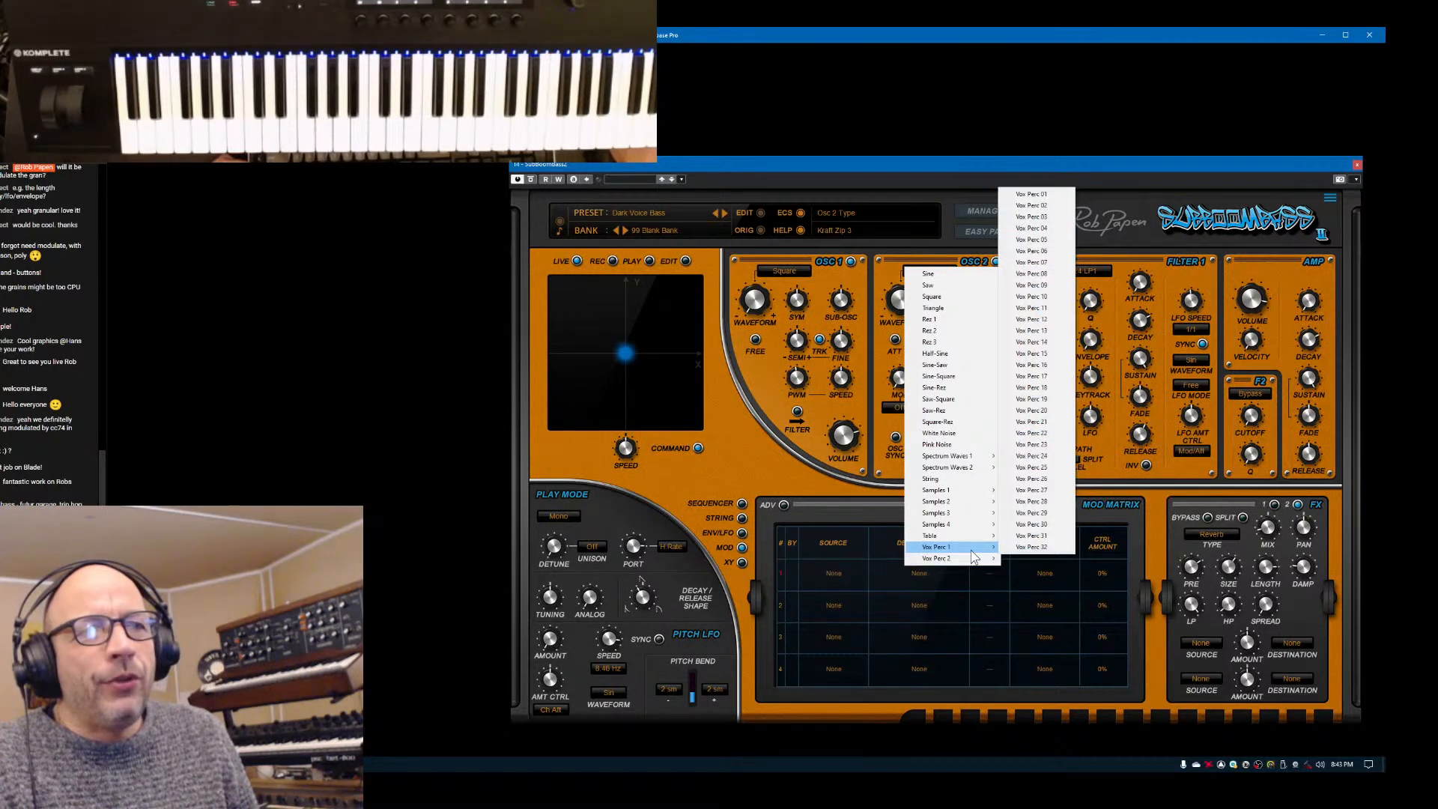
{"action": "mouse_move", "coordinate": [964, 524]}
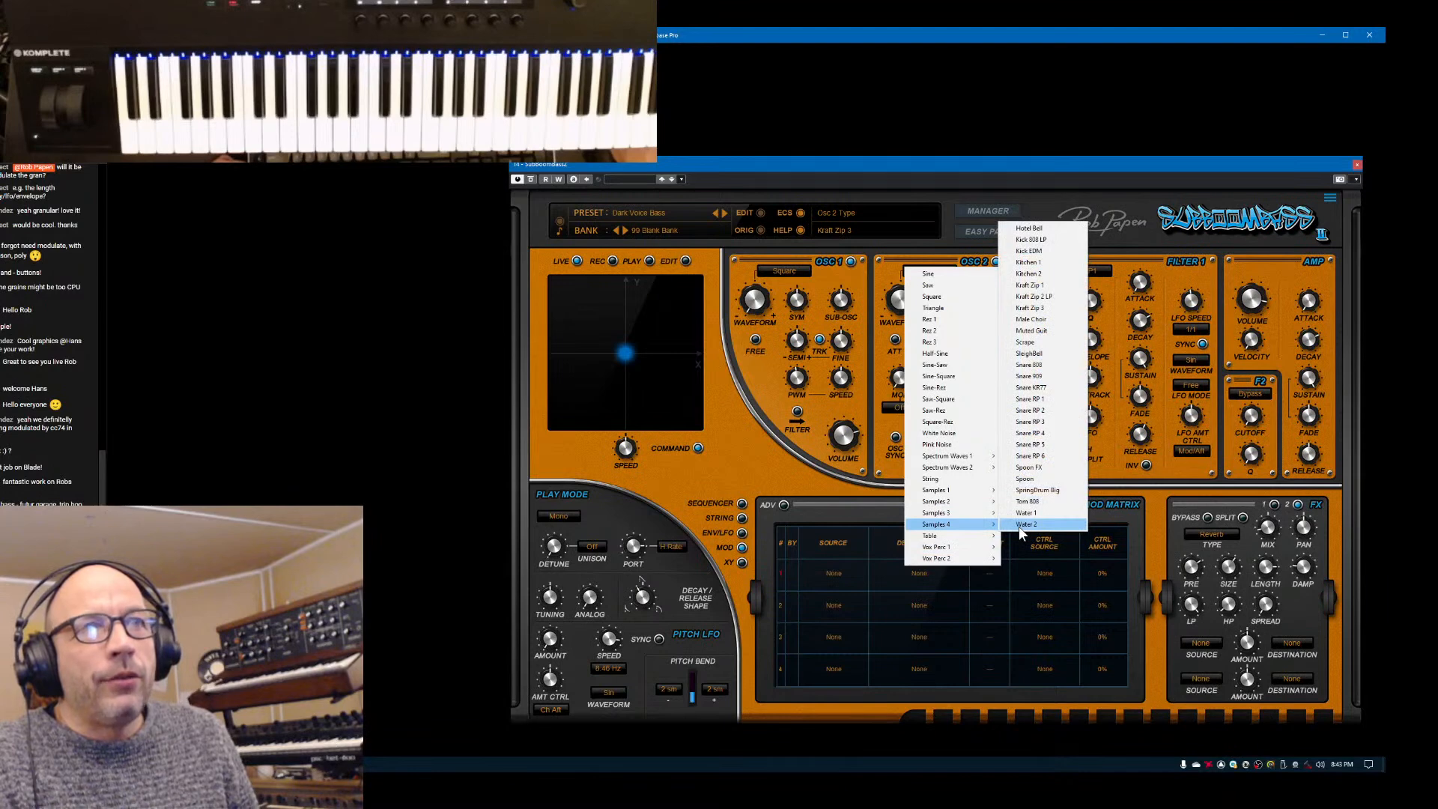
{"action": "left_click", "coordinate": [1042, 320]}
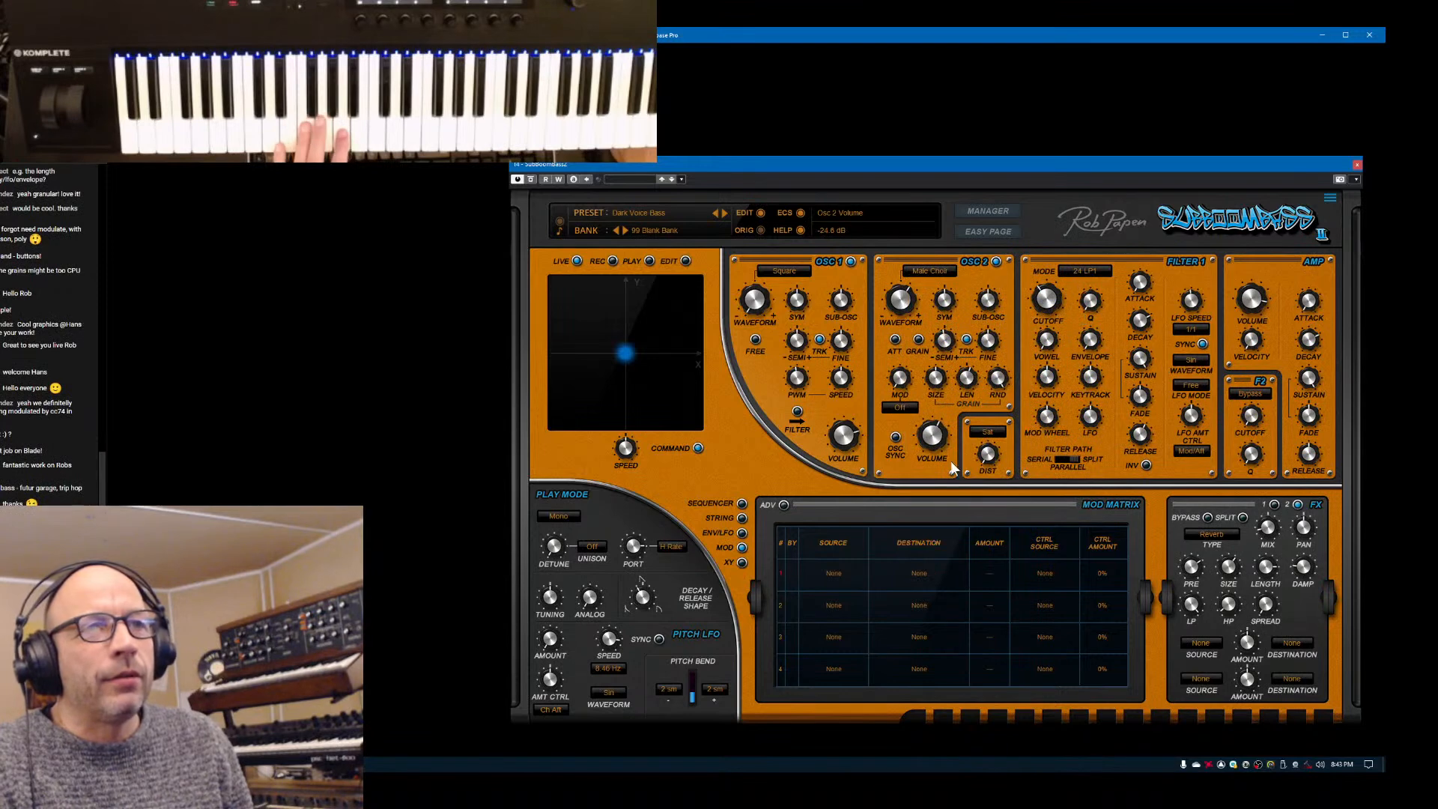
Adjust oscillator 2's volume and save the changes to the Dark Voice Bass preset
{"action": "left_click_drag", "start_coordinate": [948, 449], "coordinate": [948, 427]}
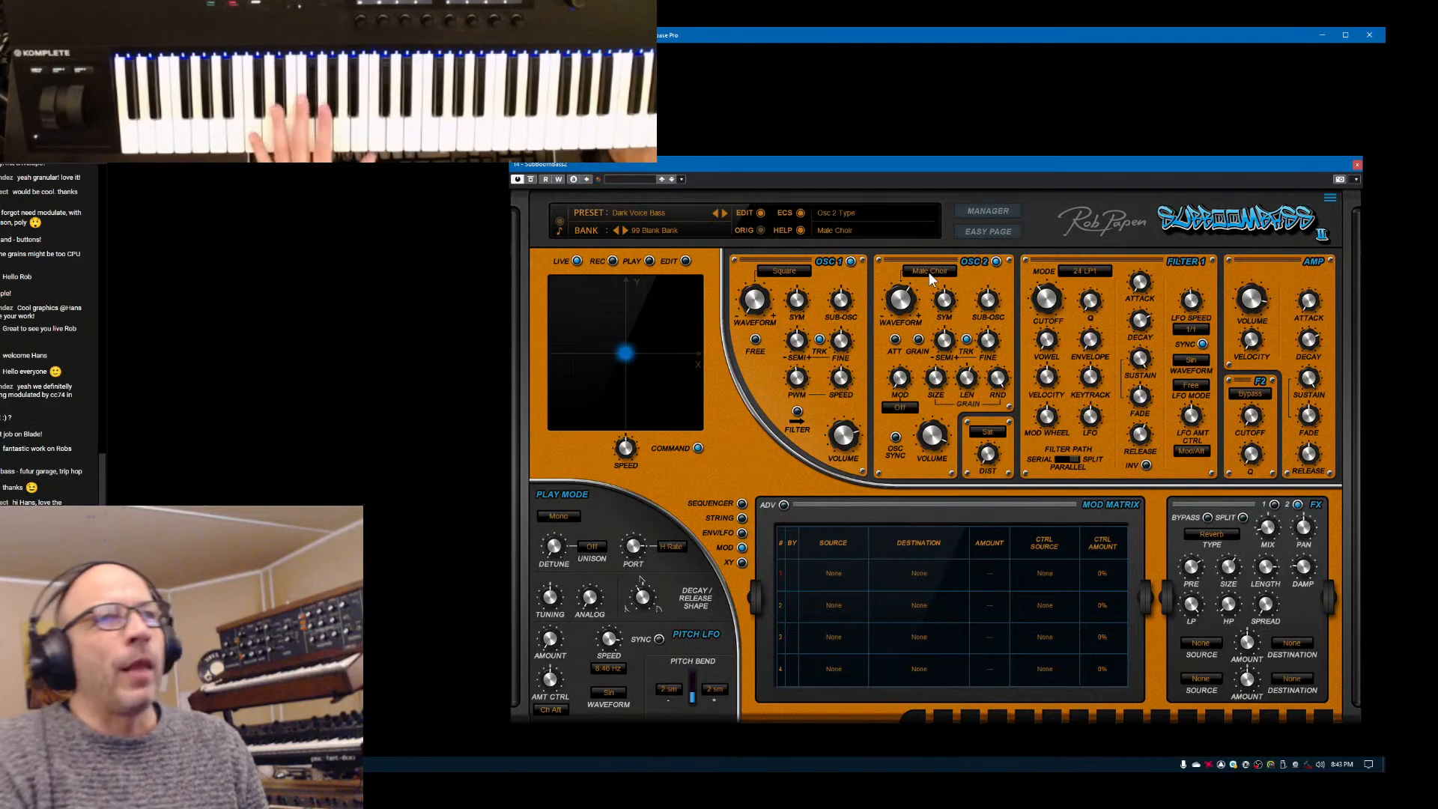
{"action": "left_click", "coordinate": [620, 213]}
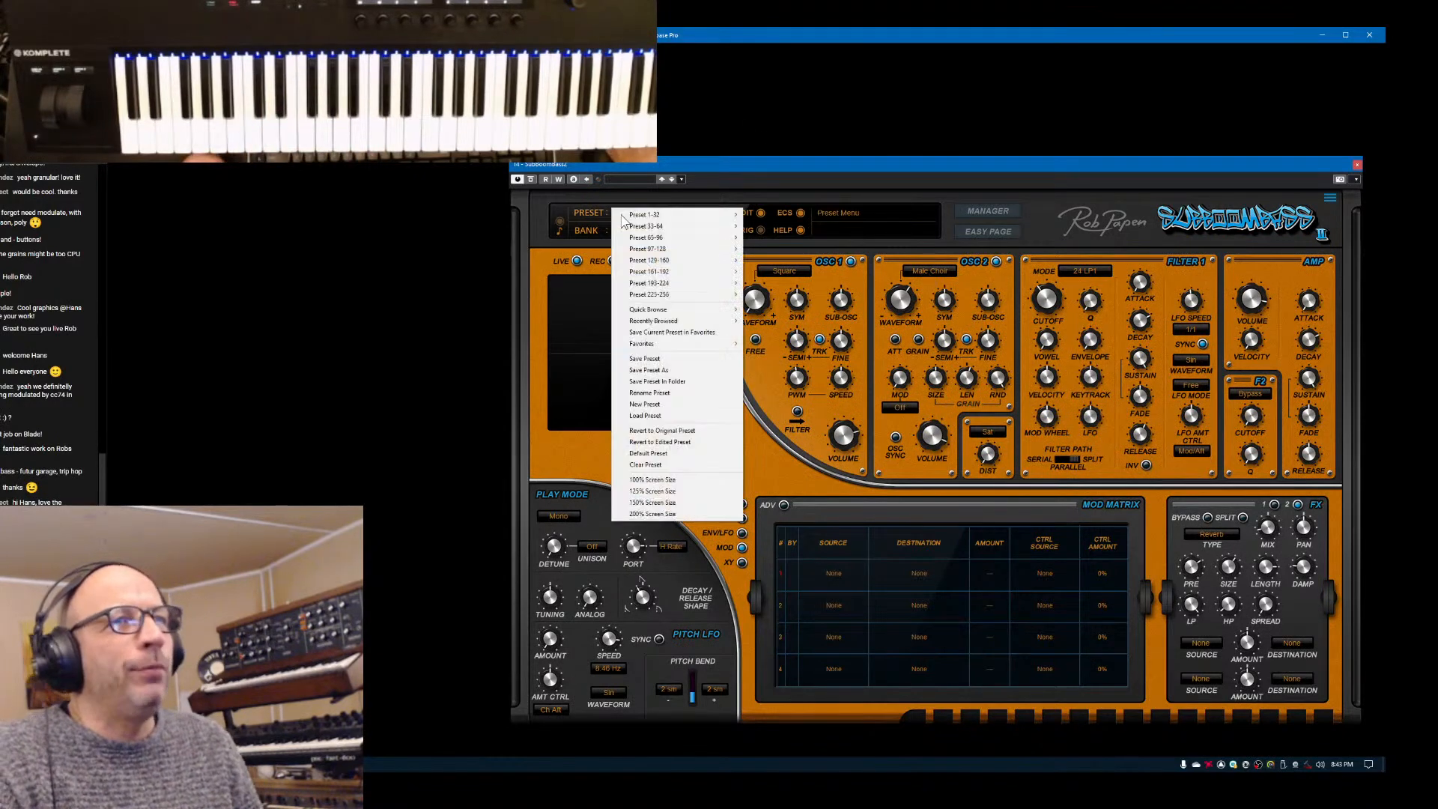
{"action": "left_click", "coordinate": [665, 364]}
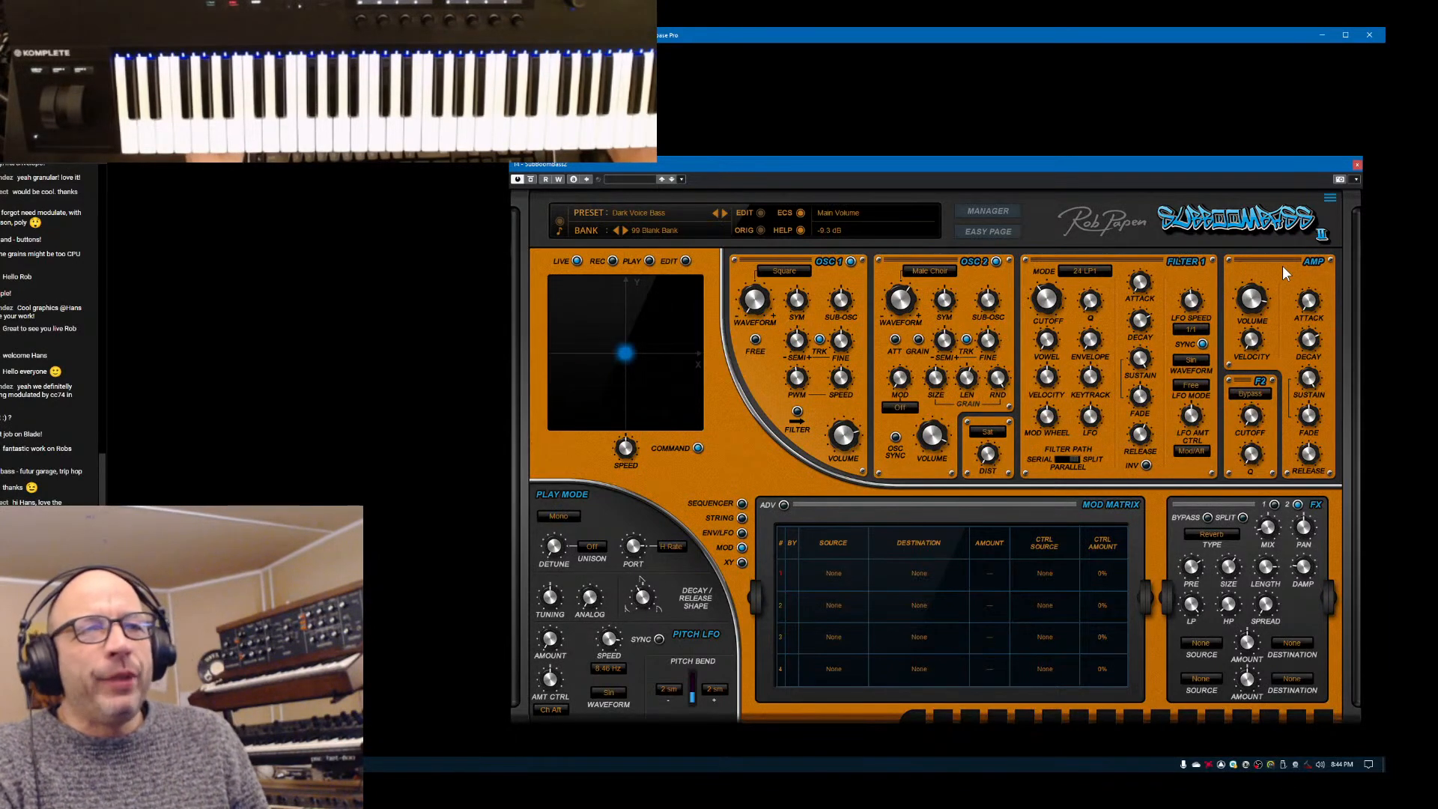
Look over the plug-in's screen size and MIDI options without changing them, and show the sequencer settings
{"action": "left_click", "coordinate": [1329, 199]}
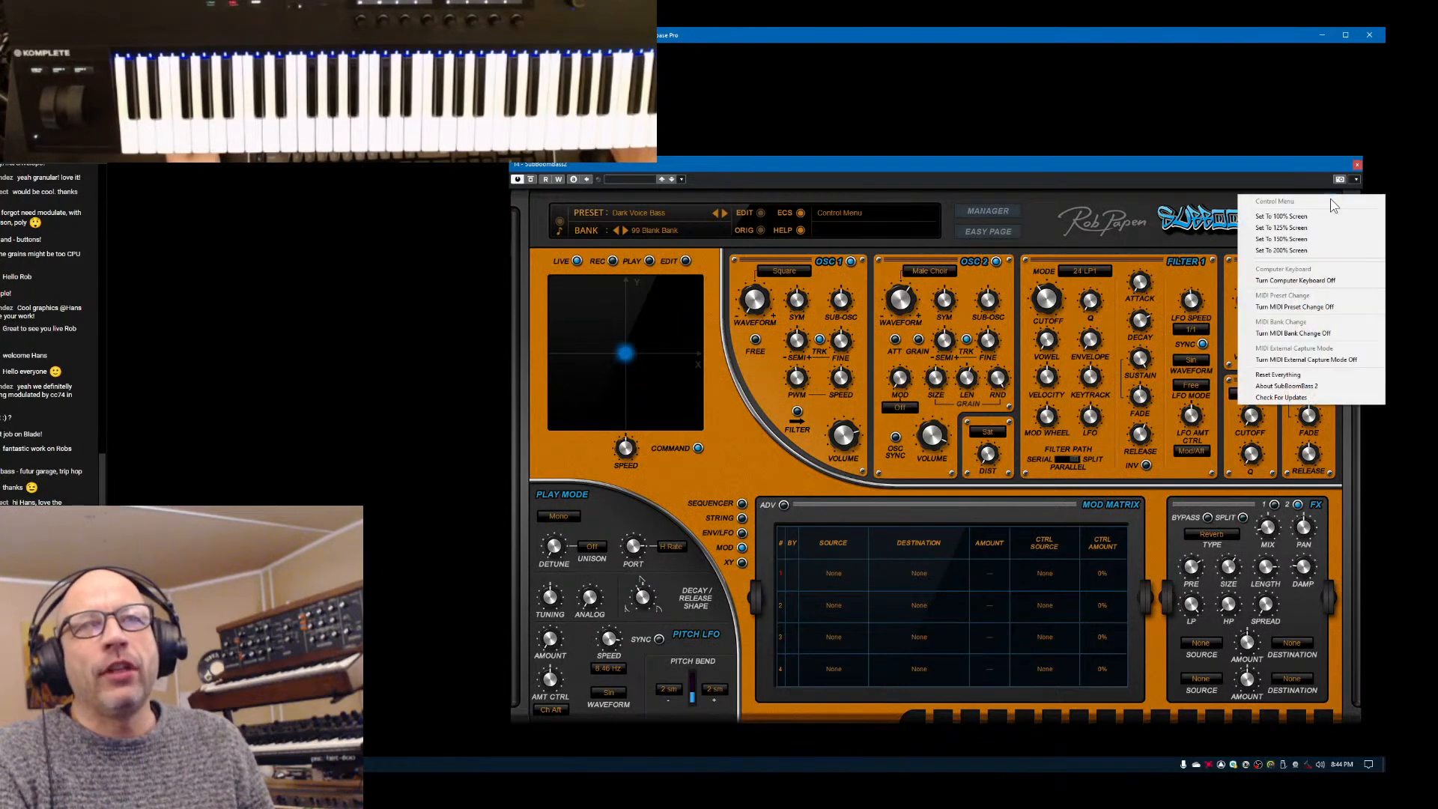
{"action": "left_click", "coordinate": [1267, 169]}
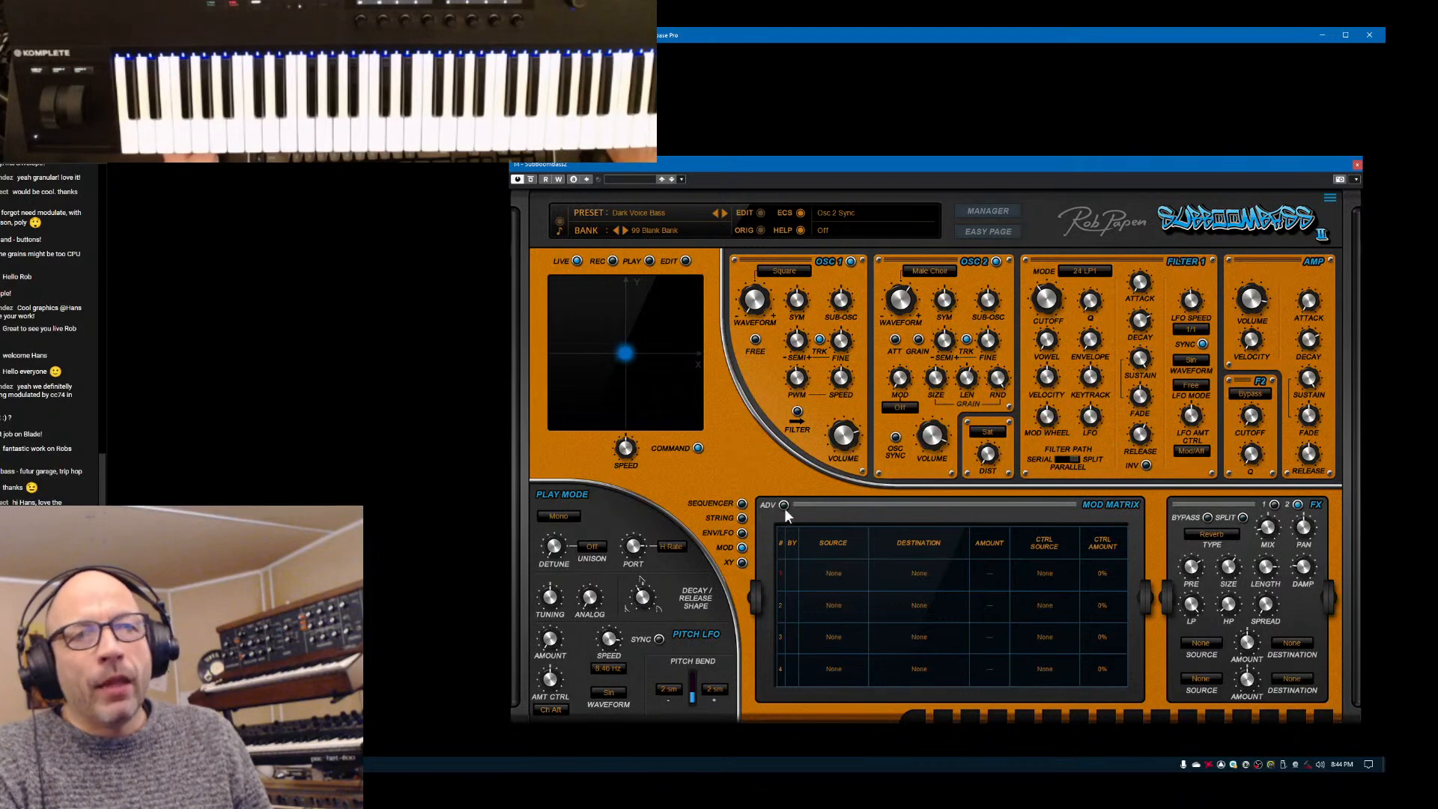
{"action": "left_click", "coordinate": [742, 499]}
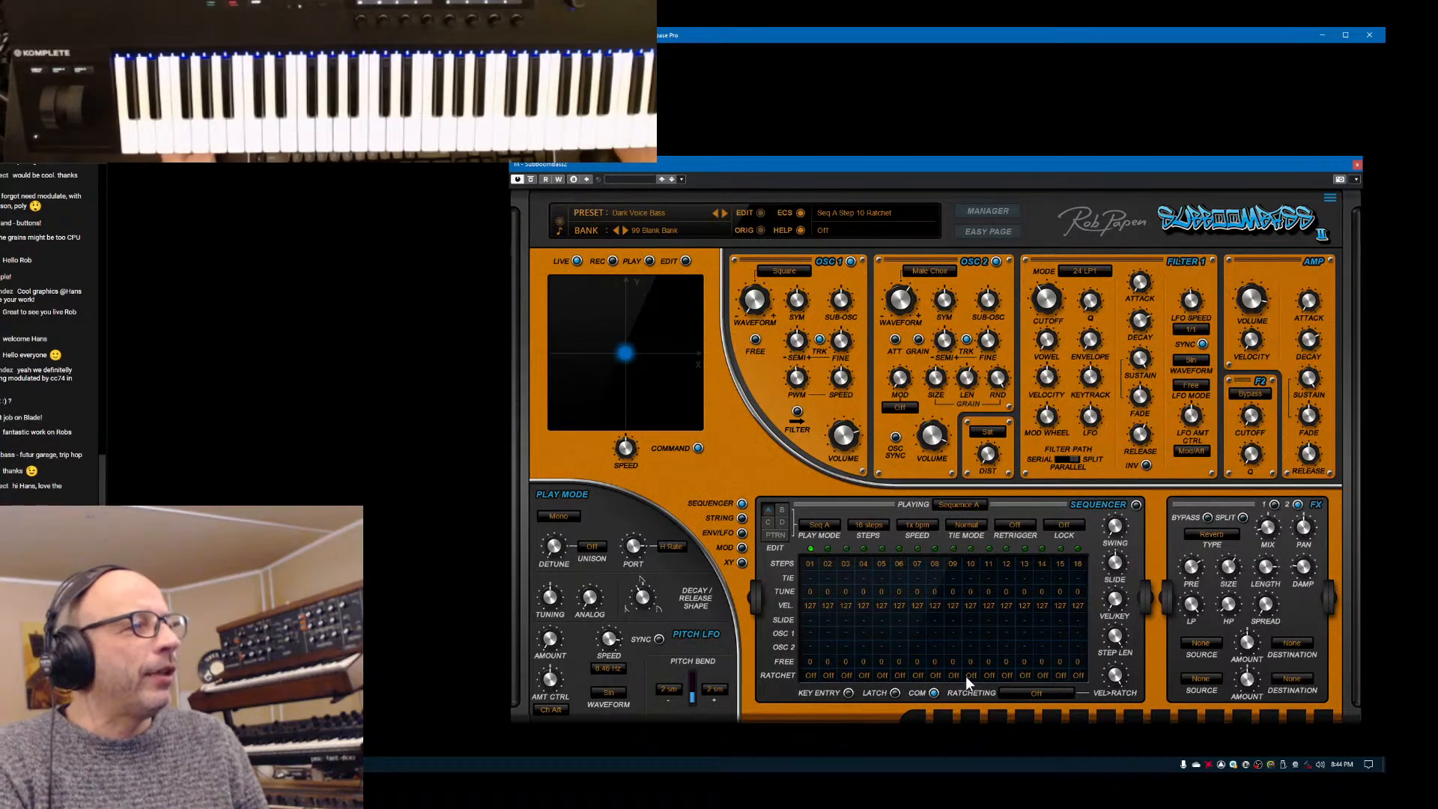
Load the bass- Tic Low preset from the 03 Bass Presets 06 bank
{"action": "left_click", "coordinate": [990, 212]}
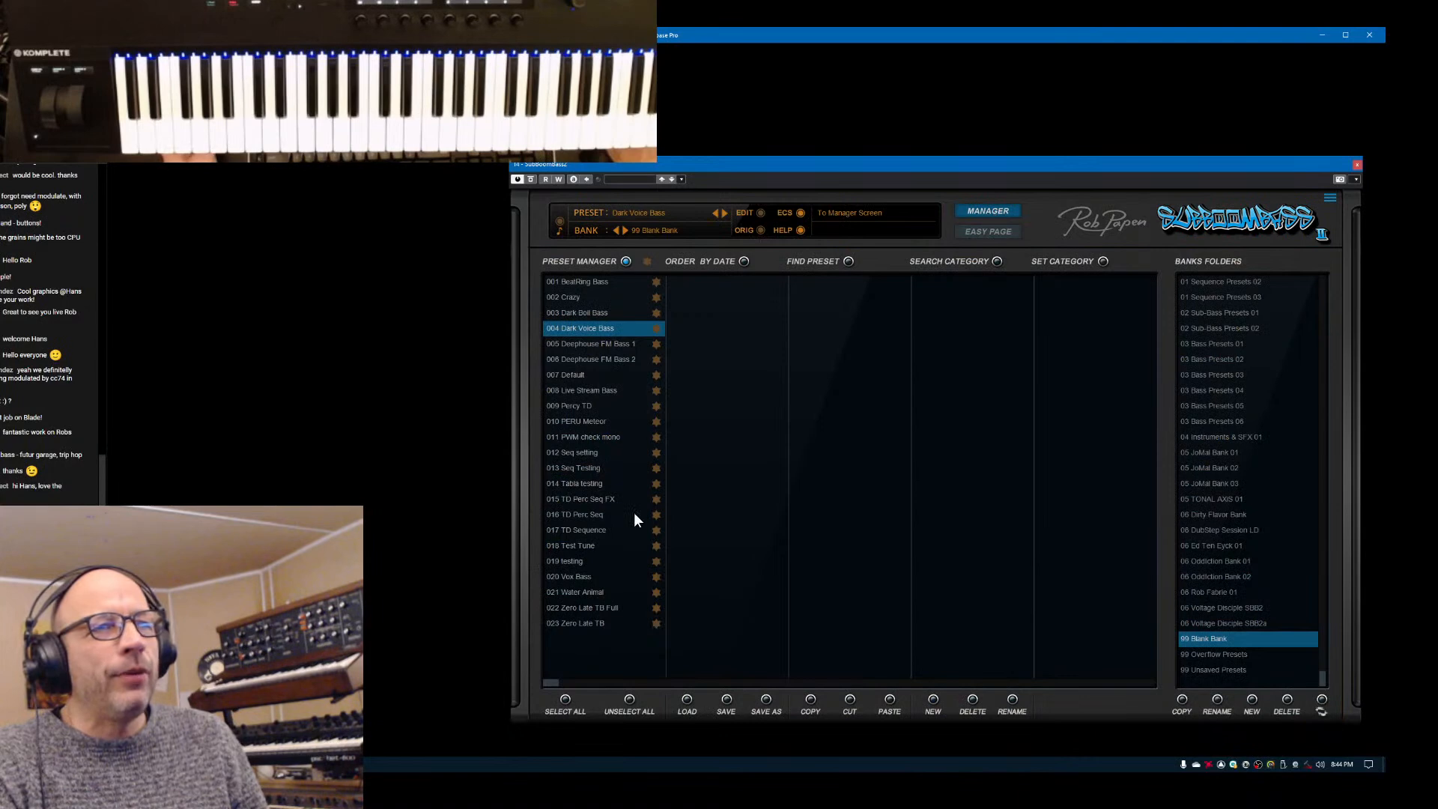
{"action": "left_click", "coordinate": [1205, 377]}
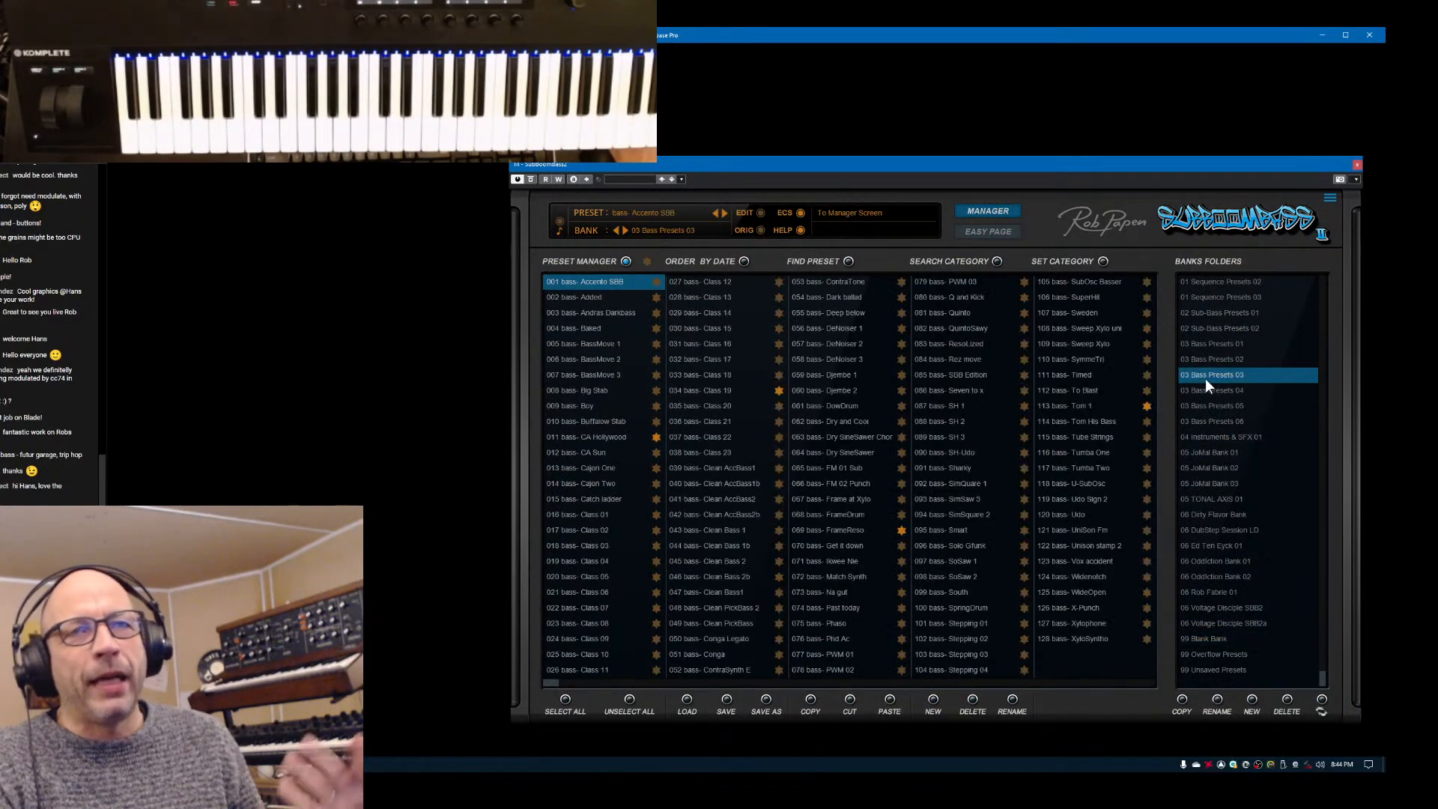
{"action": "left_click", "coordinate": [1199, 421]}
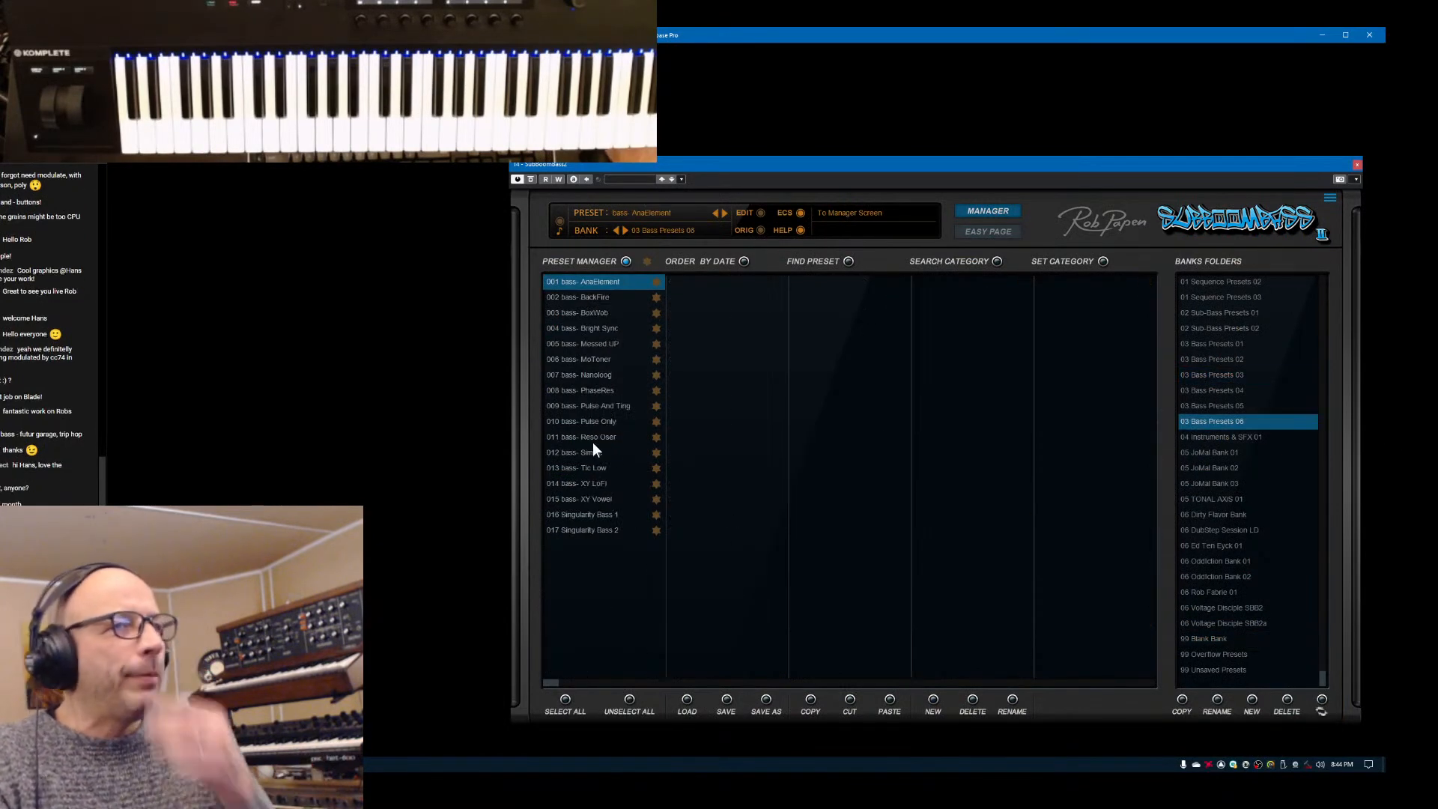
{"action": "left_click", "coordinate": [571, 469]}
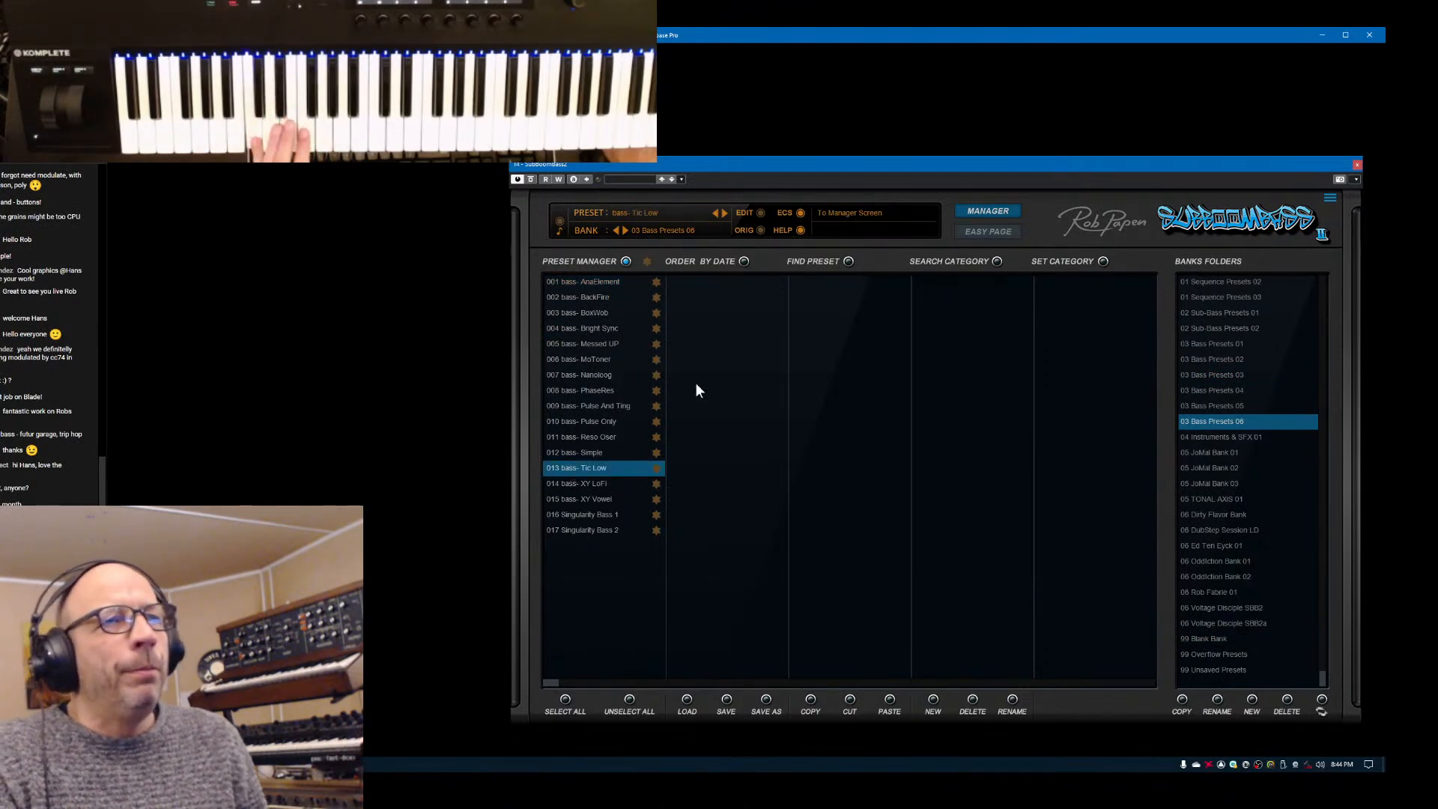
Return to the synth controls, keep oscillator 2's modulation mode on FM, and adjust oscillator 1's volume
{"action": "left_click", "coordinate": [989, 209]}
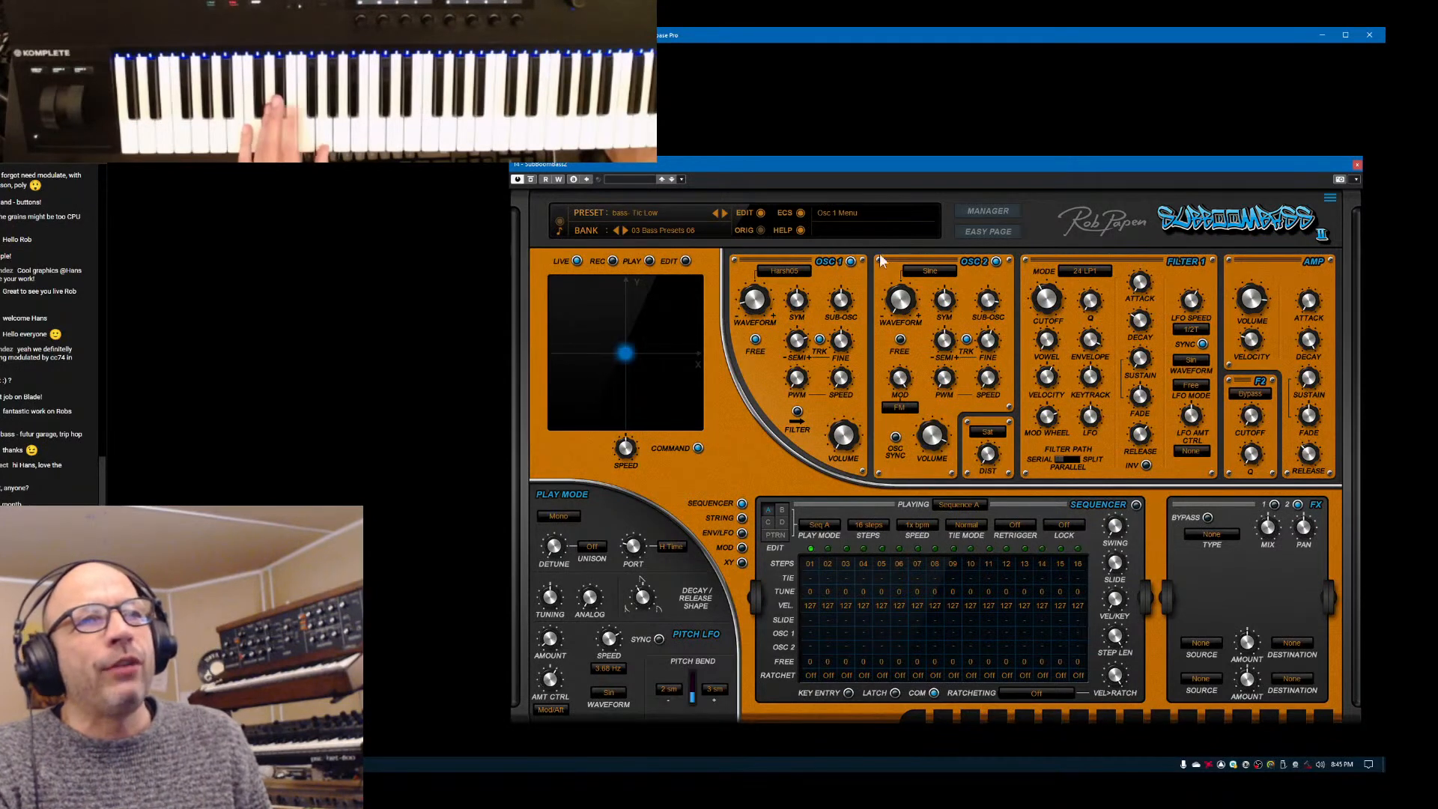
{"action": "left_click", "coordinate": [905, 410]}
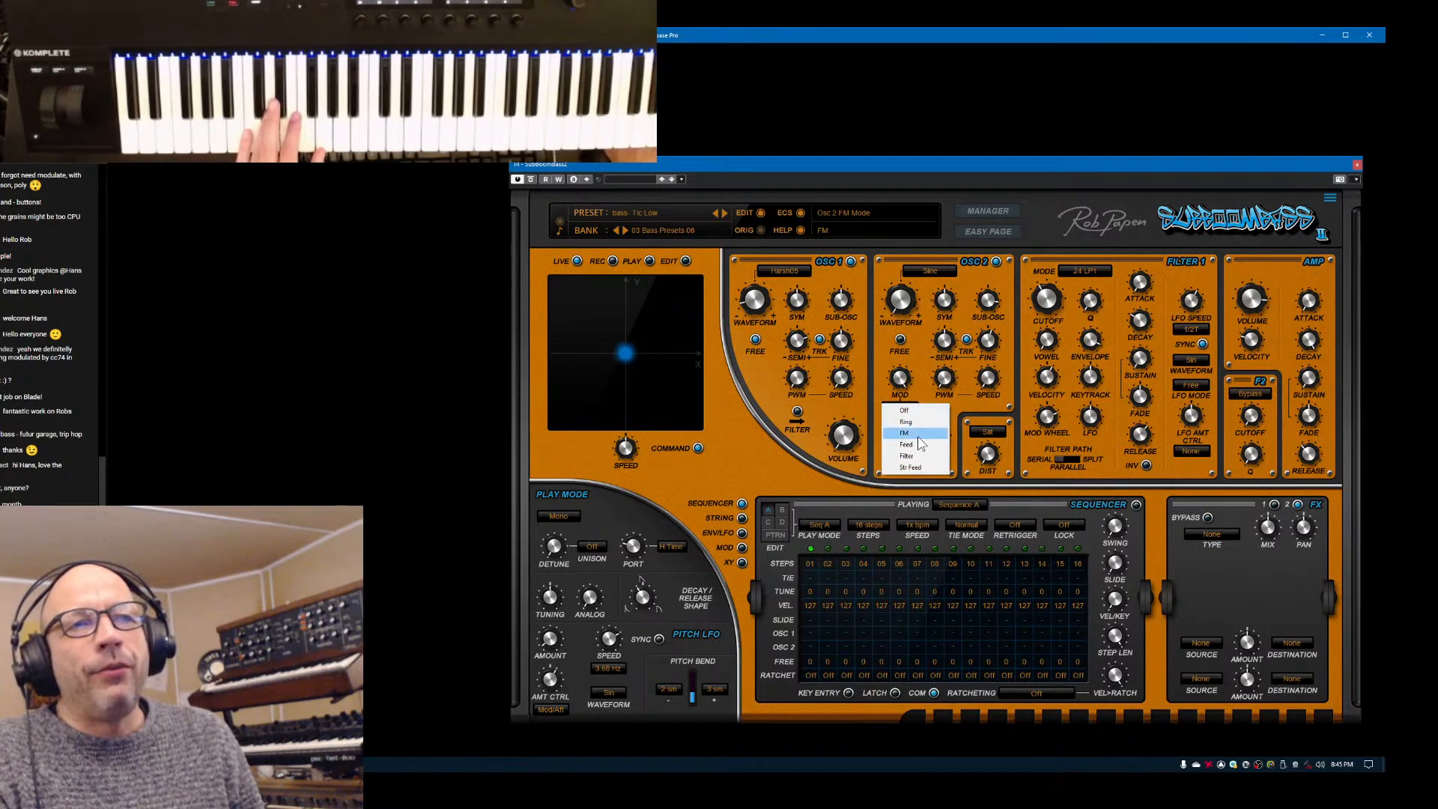
{"action": "left_click", "coordinate": [918, 436]}
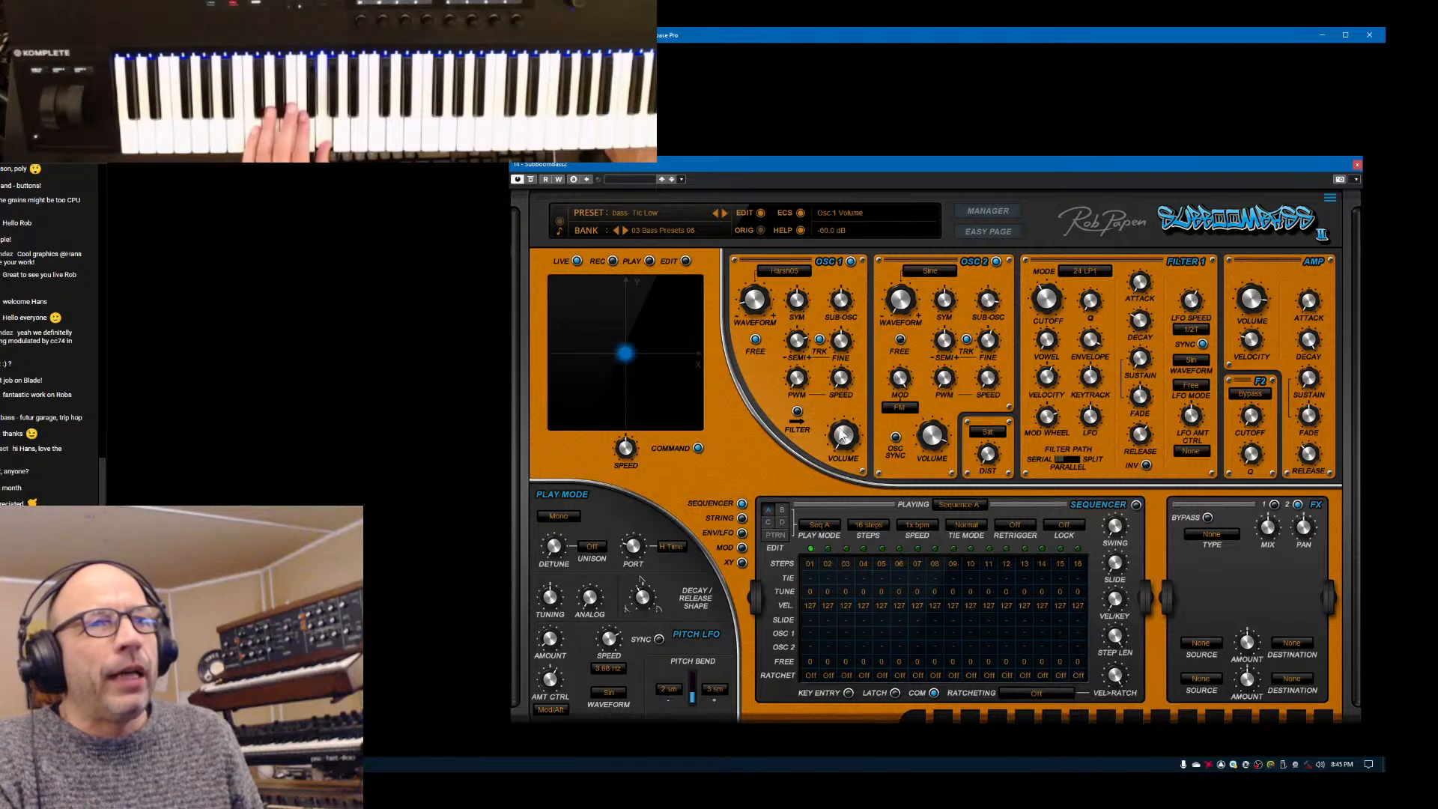
{"action": "left_click_drag", "start_coordinate": [849, 404], "coordinate": [852, 382]}
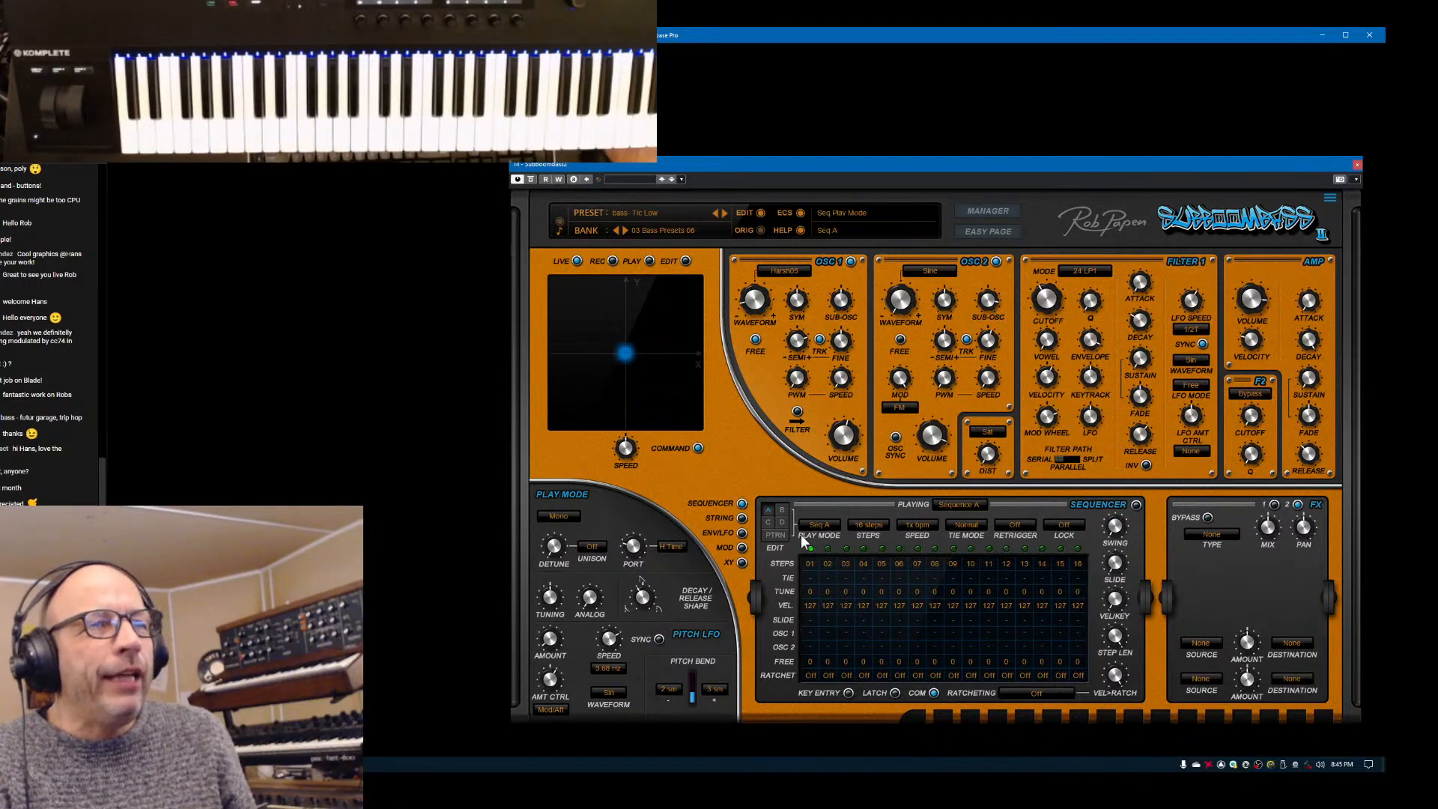
Show the free envelope settings, adjust envelope 1's decay, and readjust oscillator 1's volume
{"action": "left_click", "coordinate": [741, 533]}
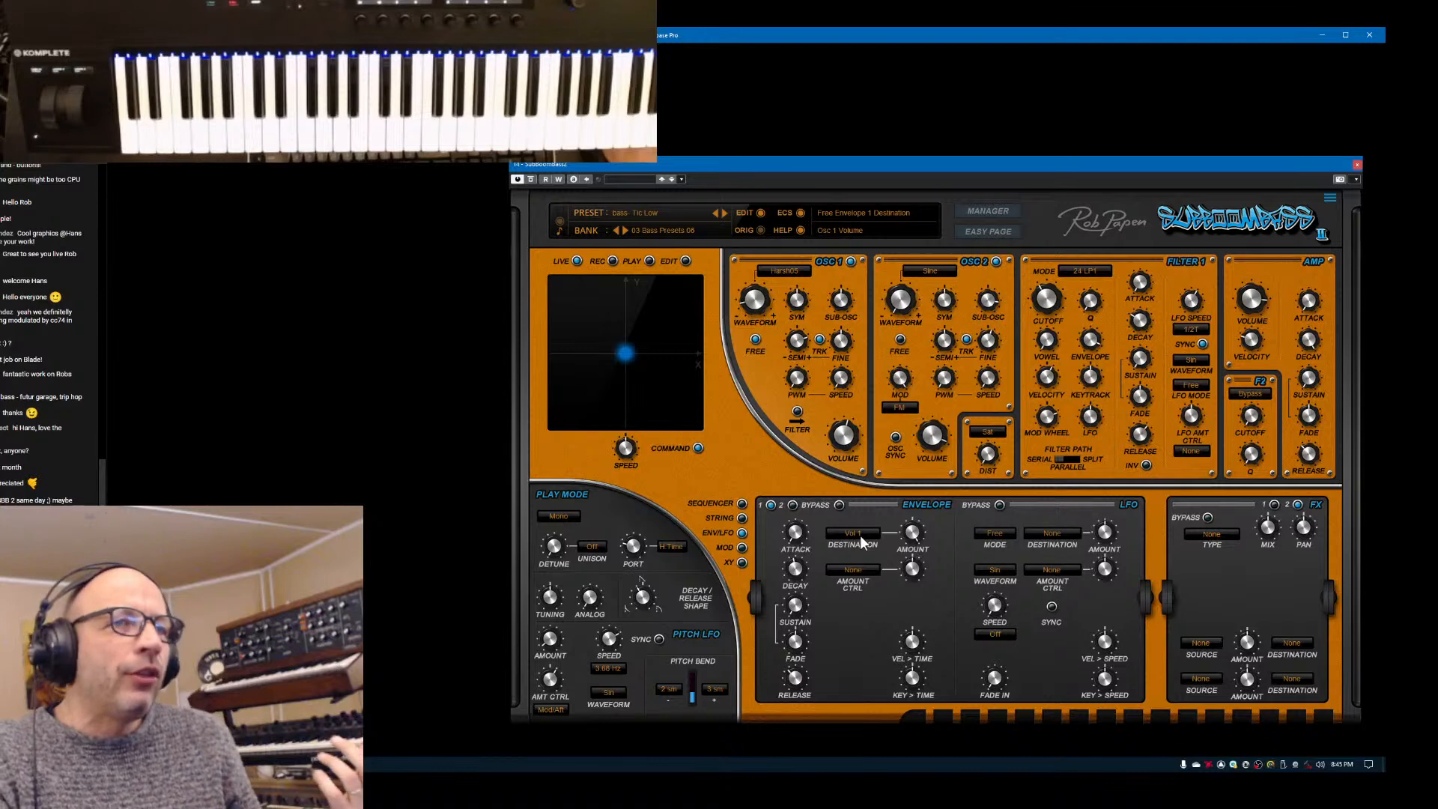
{"action": "mouse_move", "coordinate": [812, 567]}
{"action": "left_mouse_down"}
{"action": "mouse_move", "coordinate": [804, 544]}
{"action": "mouse_move", "coordinate": [811, 554]}
{"action": "left_mouse_up"}
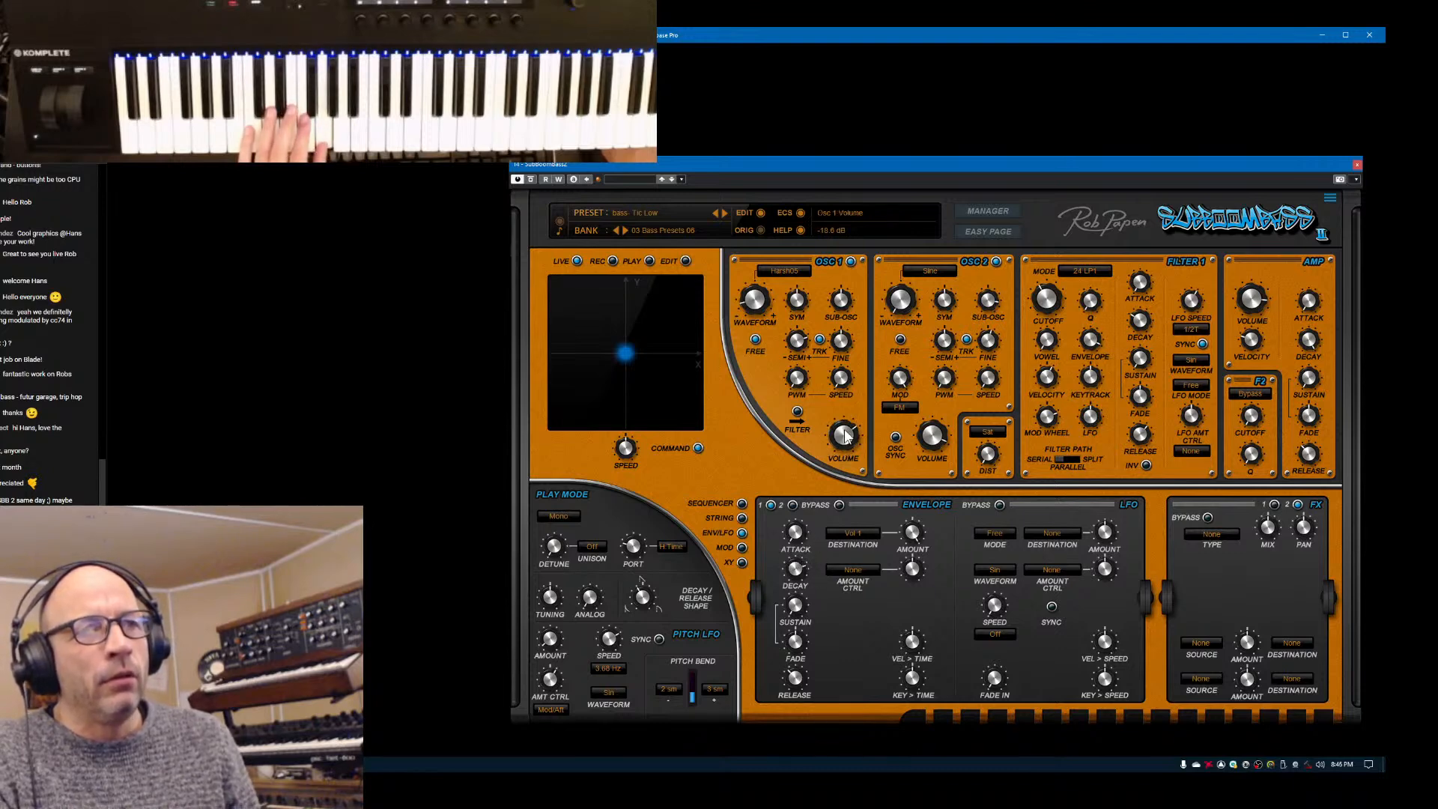
{"action": "left_click_drag", "start_coordinate": [851, 449], "coordinate": [854, 446]}
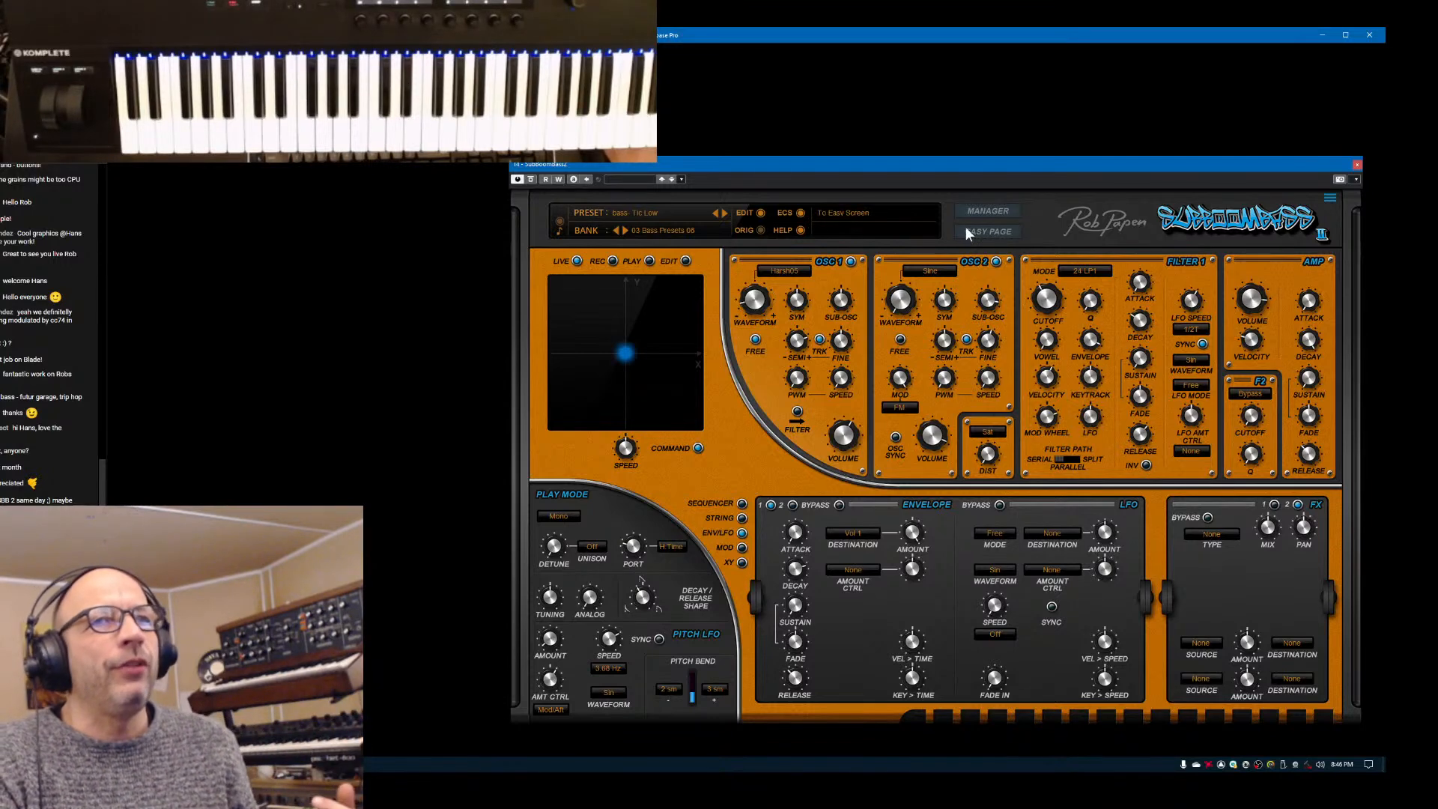
Load the bass- XY LoFi preset and show its advanced XY modulation settings
{"action": "left_click", "coordinate": [724, 212]}
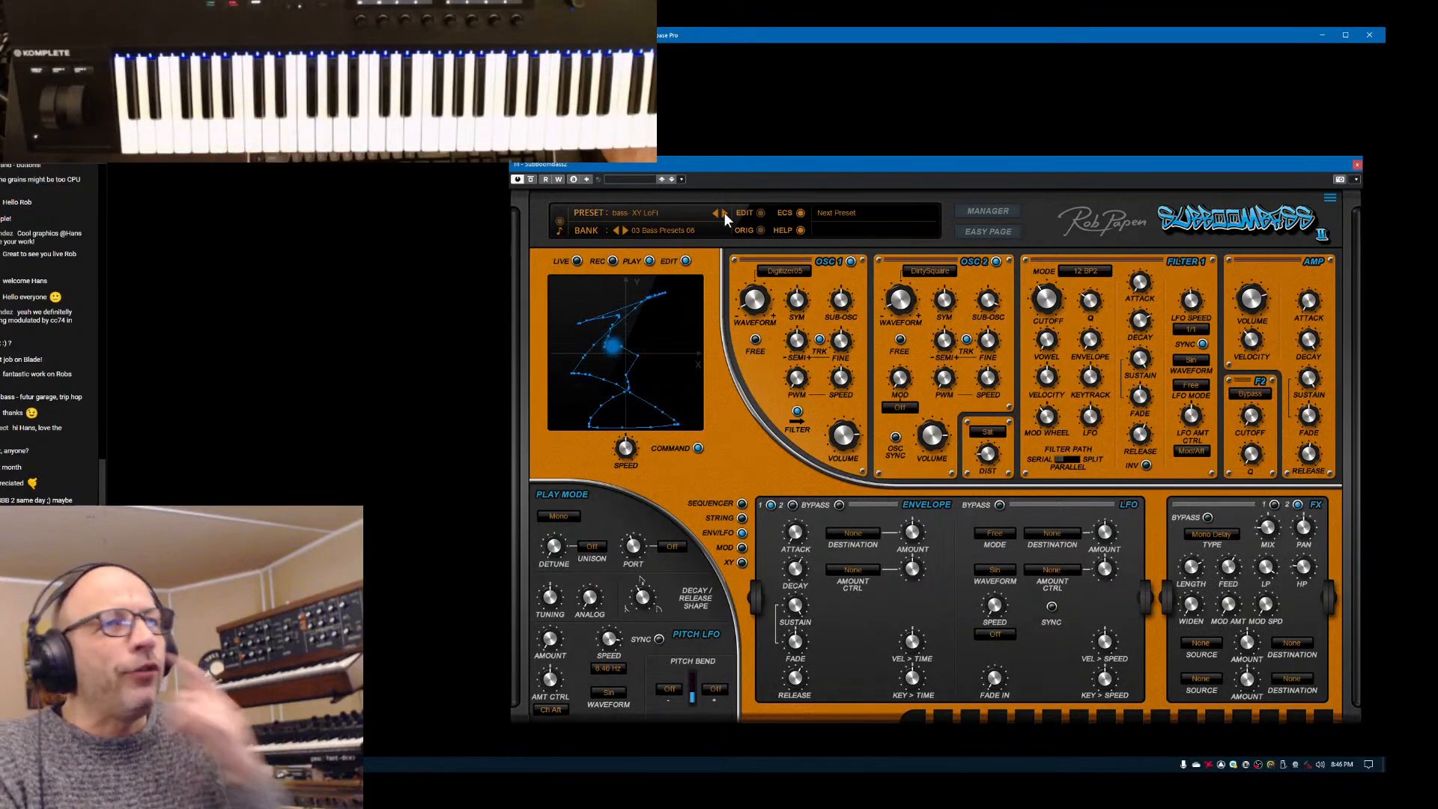
{"action": "left_click", "coordinate": [742, 561]}
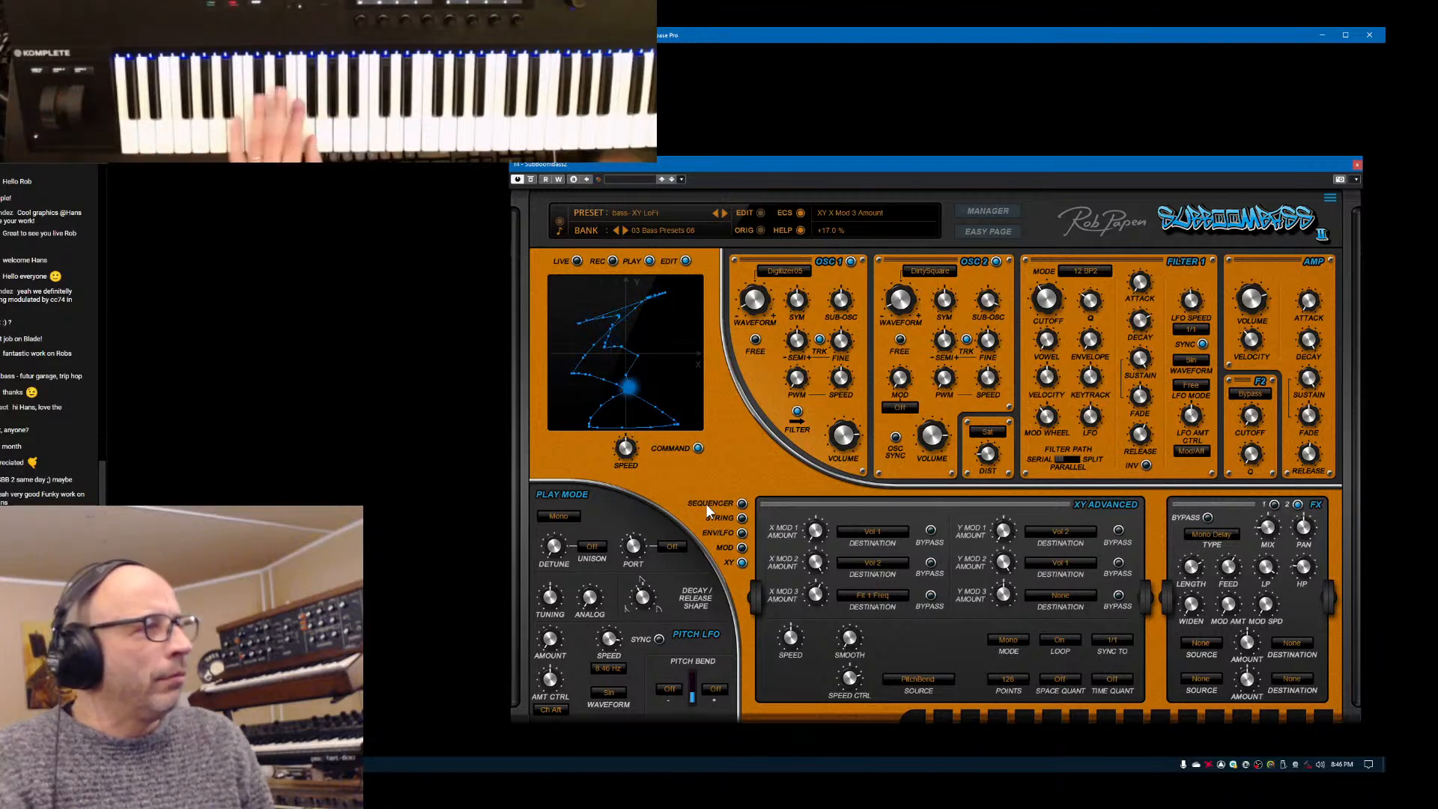
Load the bass- XY Vowel preset, set the XY space quantization to 8, and adjust filter 1's cutoff
{"action": "left_click", "coordinate": [725, 214]}
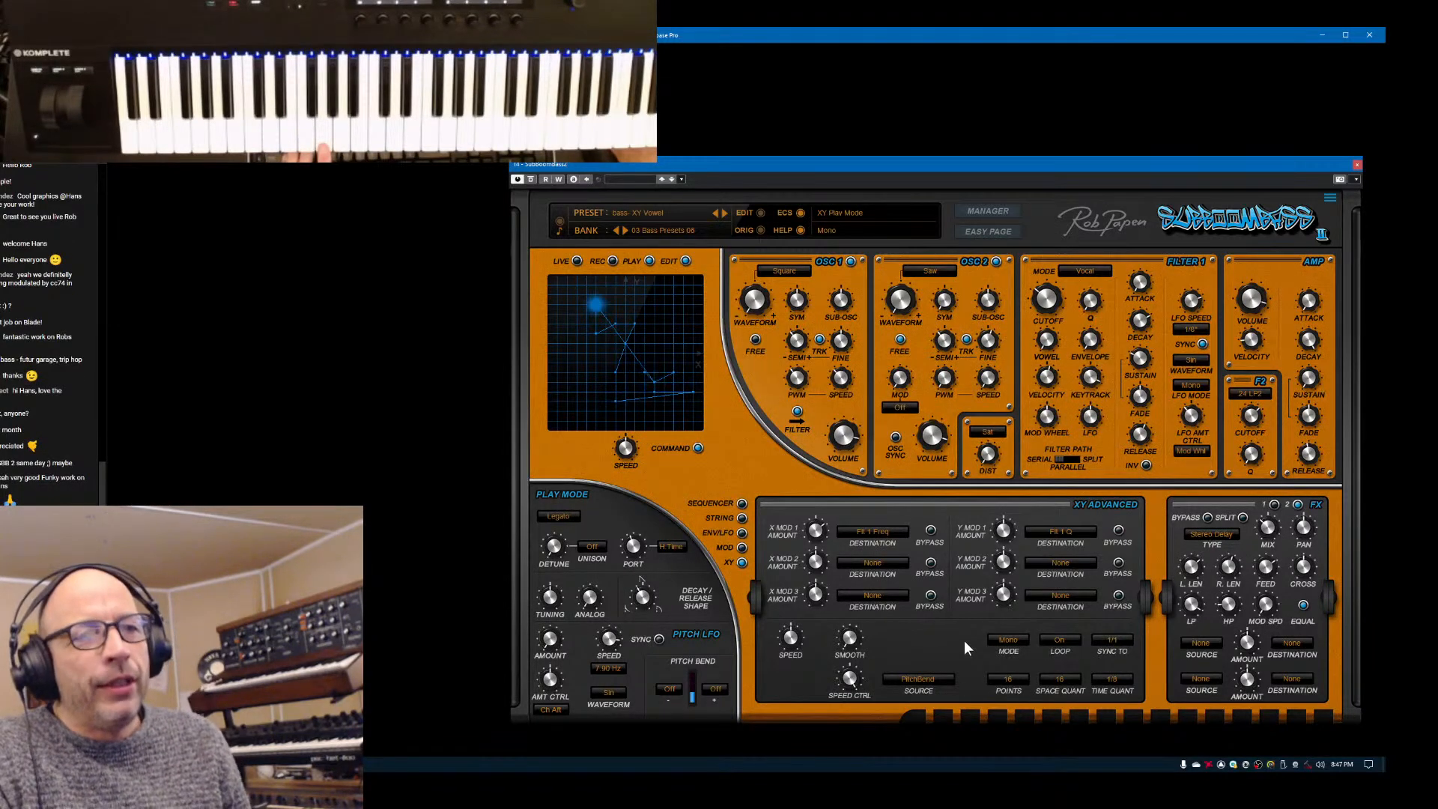
{"action": "left_click", "coordinate": [1071, 680]}
{"action": "left_click", "coordinate": [1072, 711]}
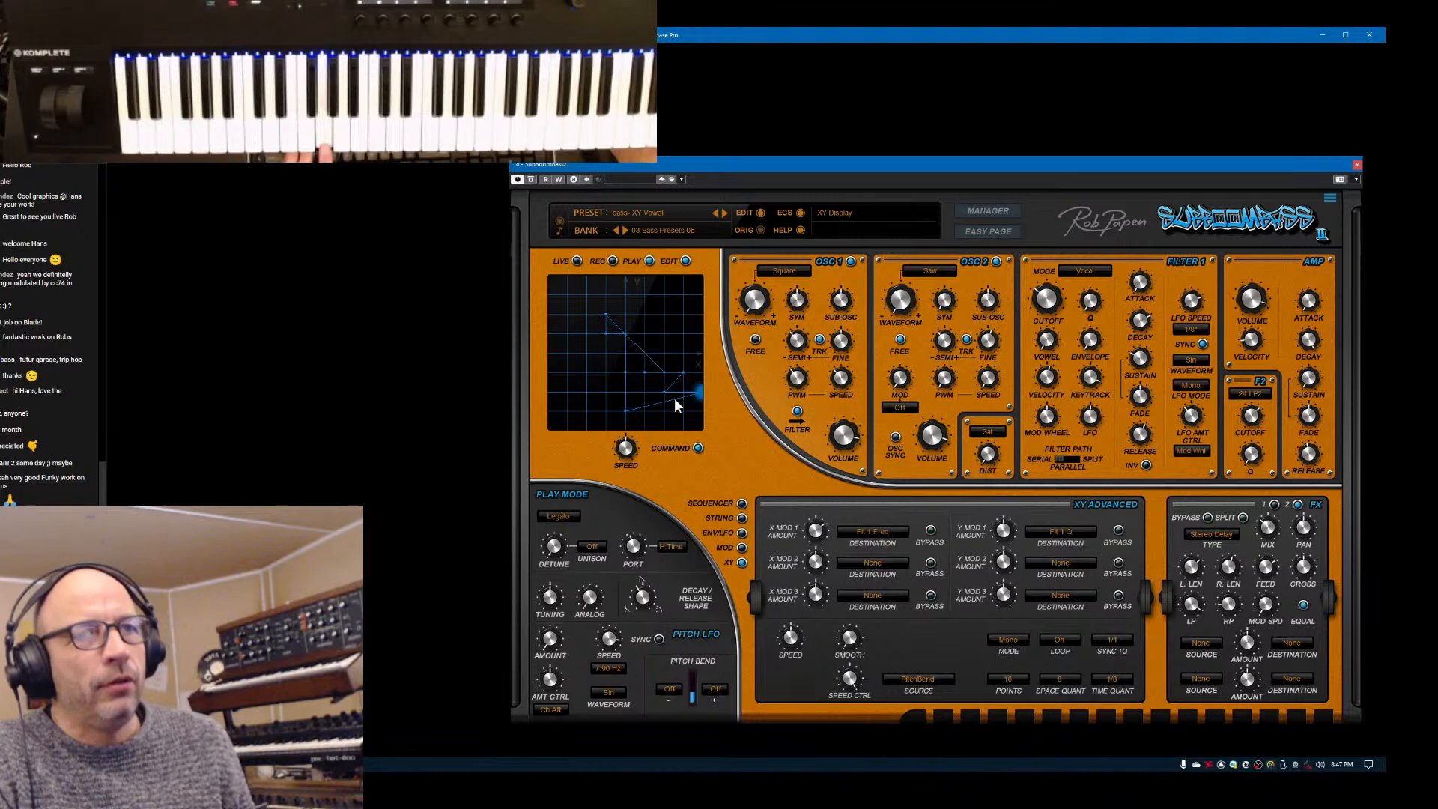
{"action": "left_click_drag", "start_coordinate": [1039, 302], "coordinate": [1037, 324]}
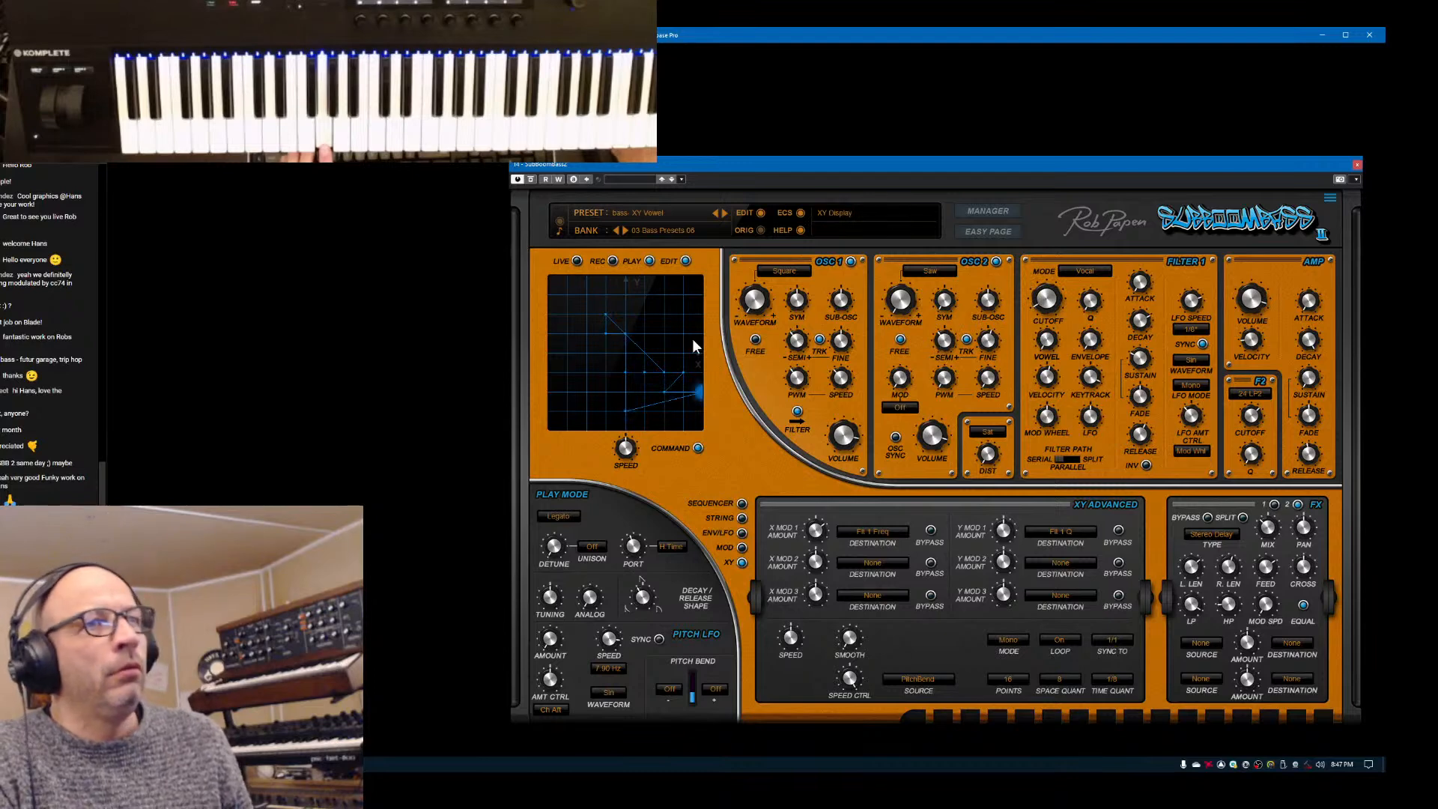
Load the Singularity Bass 1 preset from the same bank and try its XY pad on the synth page
{"action": "left_click", "coordinate": [978, 213]}
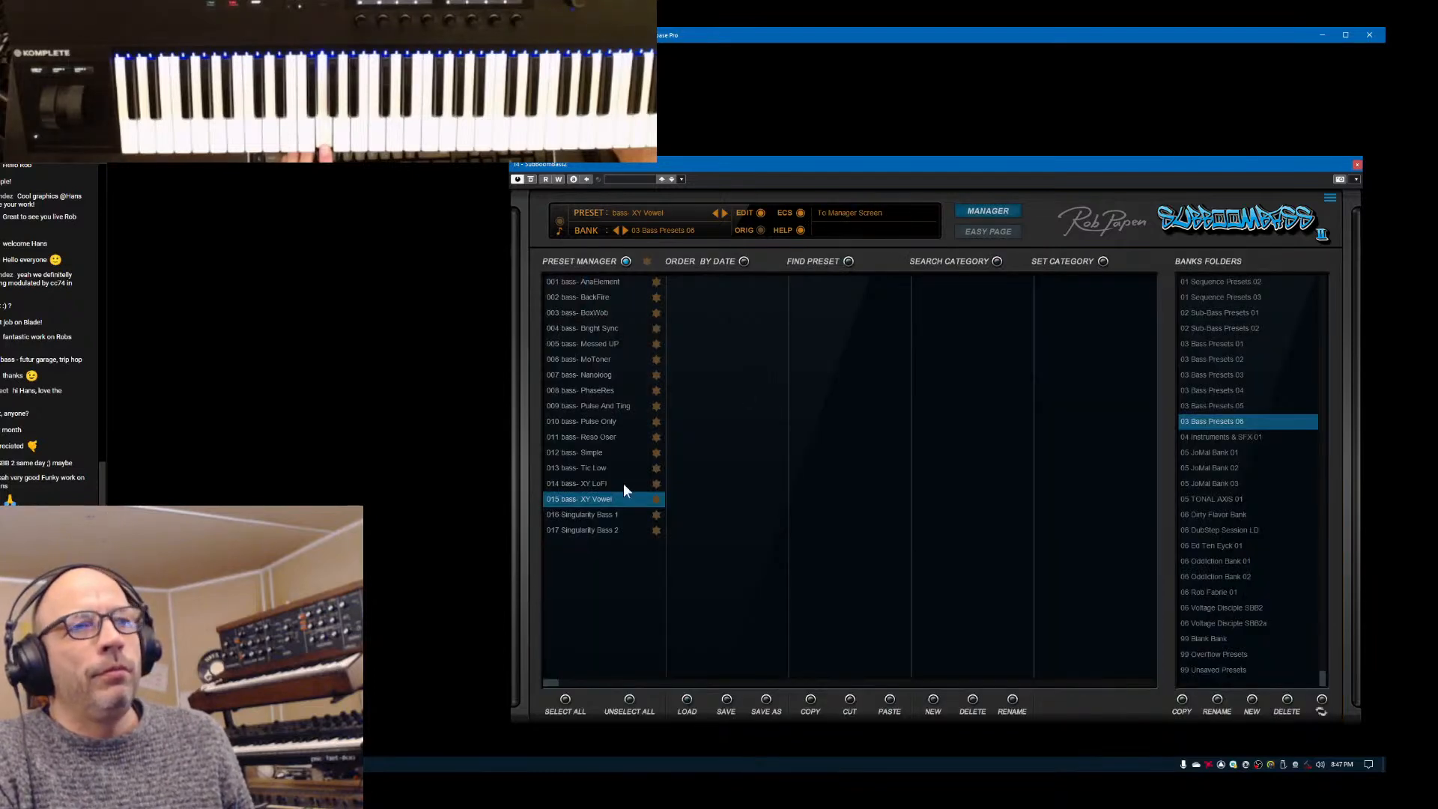
{"action": "left_click", "coordinate": [581, 516]}
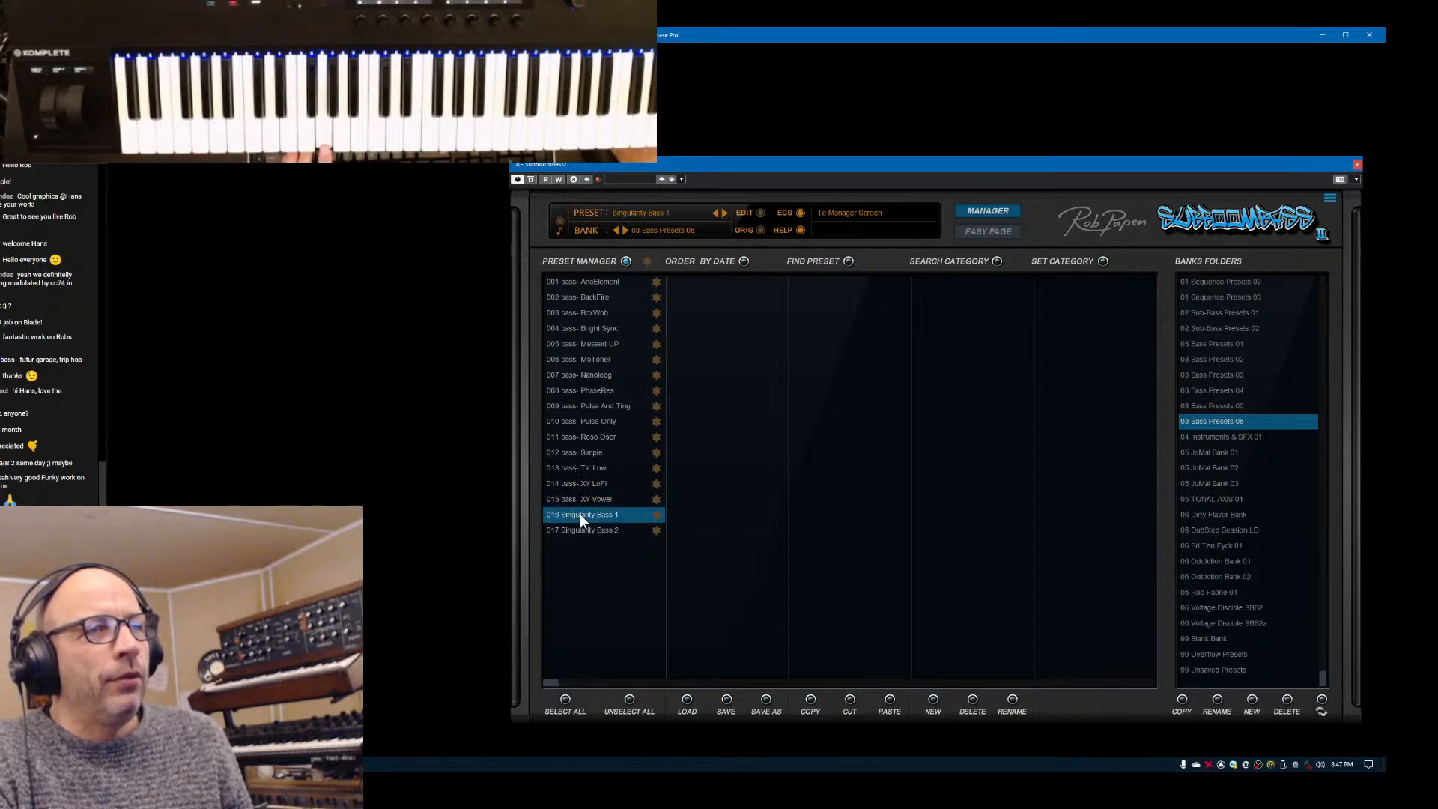
{"action": "left_click", "coordinate": [987, 209]}
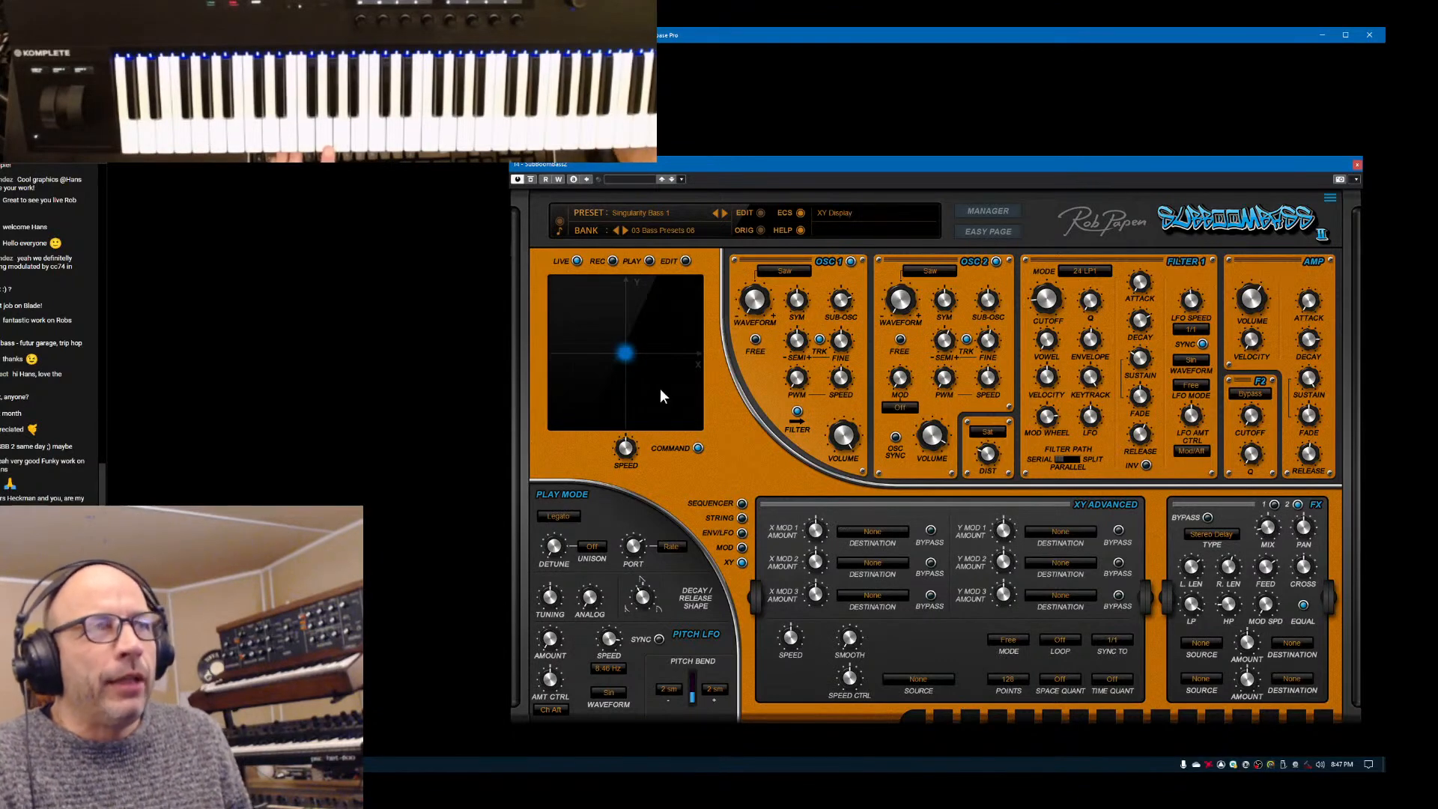
{"action": "mouse_move", "coordinate": [626, 347]}
{"action": "left_mouse_down"}
{"action": "mouse_move", "coordinate": [661, 309]}
{"action": "mouse_move", "coordinate": [627, 349]}
{"action": "left_mouse_up"}
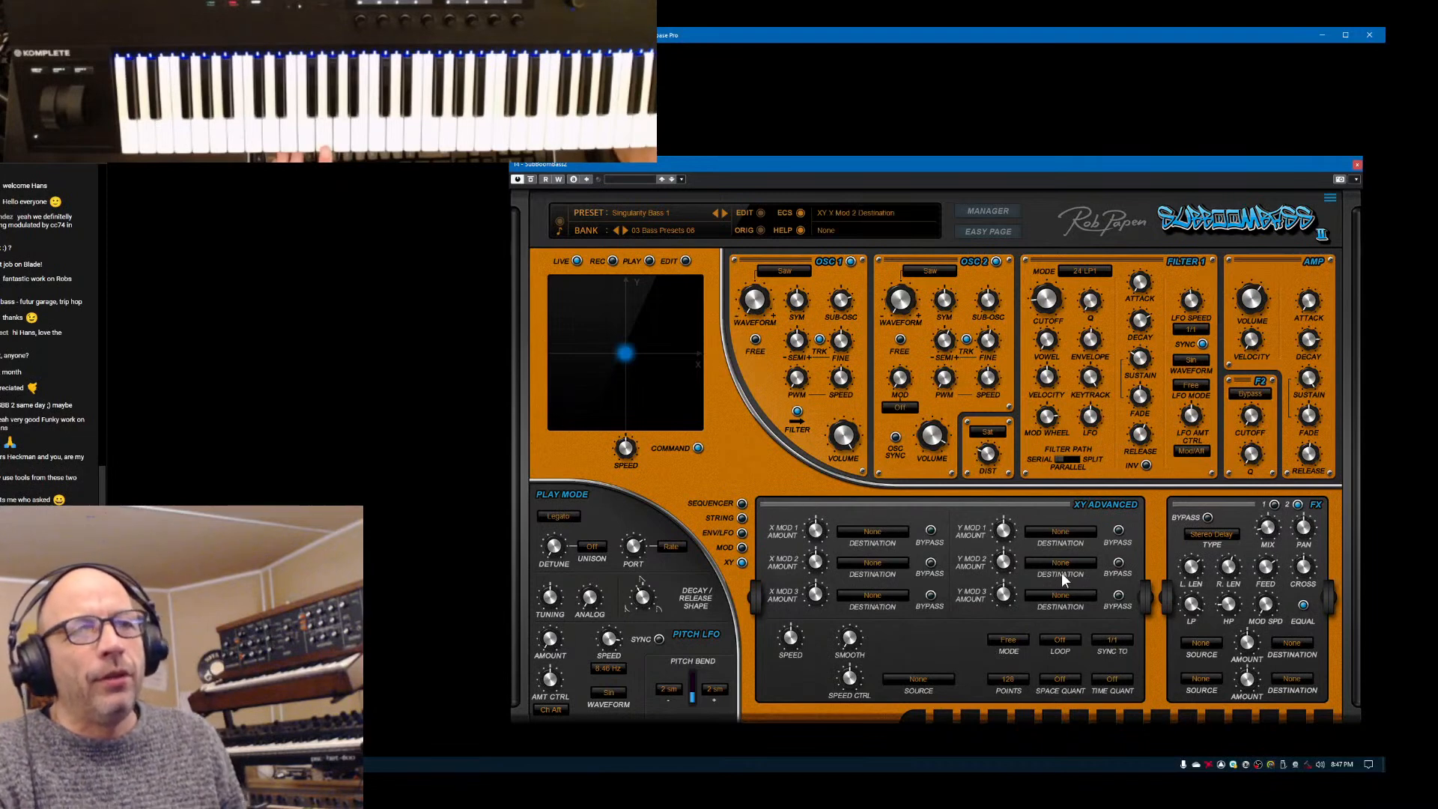
Assign X Mod 1 to filter 1's frequency and Y Mod 1 to filter 1's Q
{"action": "left_click", "coordinate": [854, 532]}
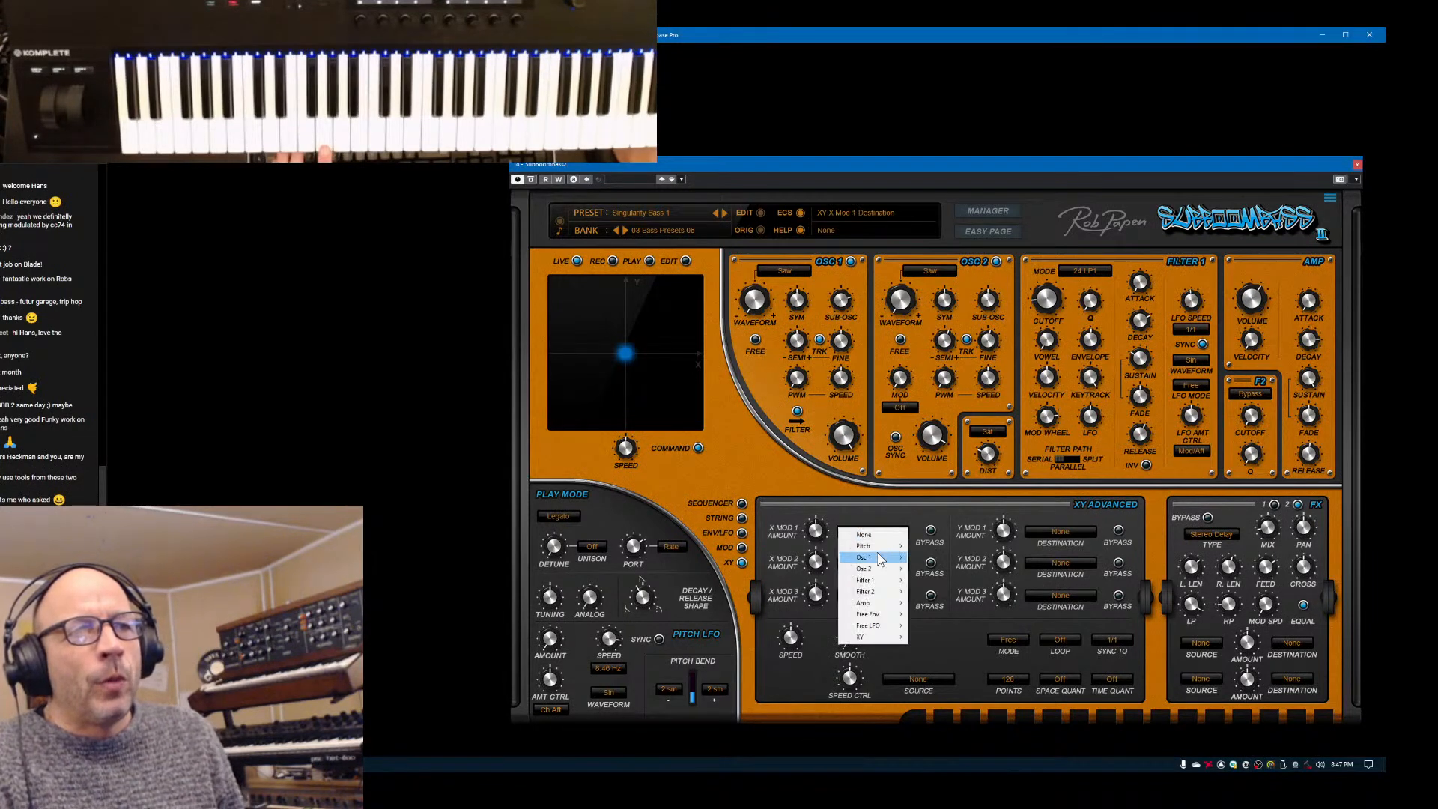
{"action": "mouse_move", "coordinate": [871, 555]}
{"action": "mouse_move", "coordinate": [876, 580]}
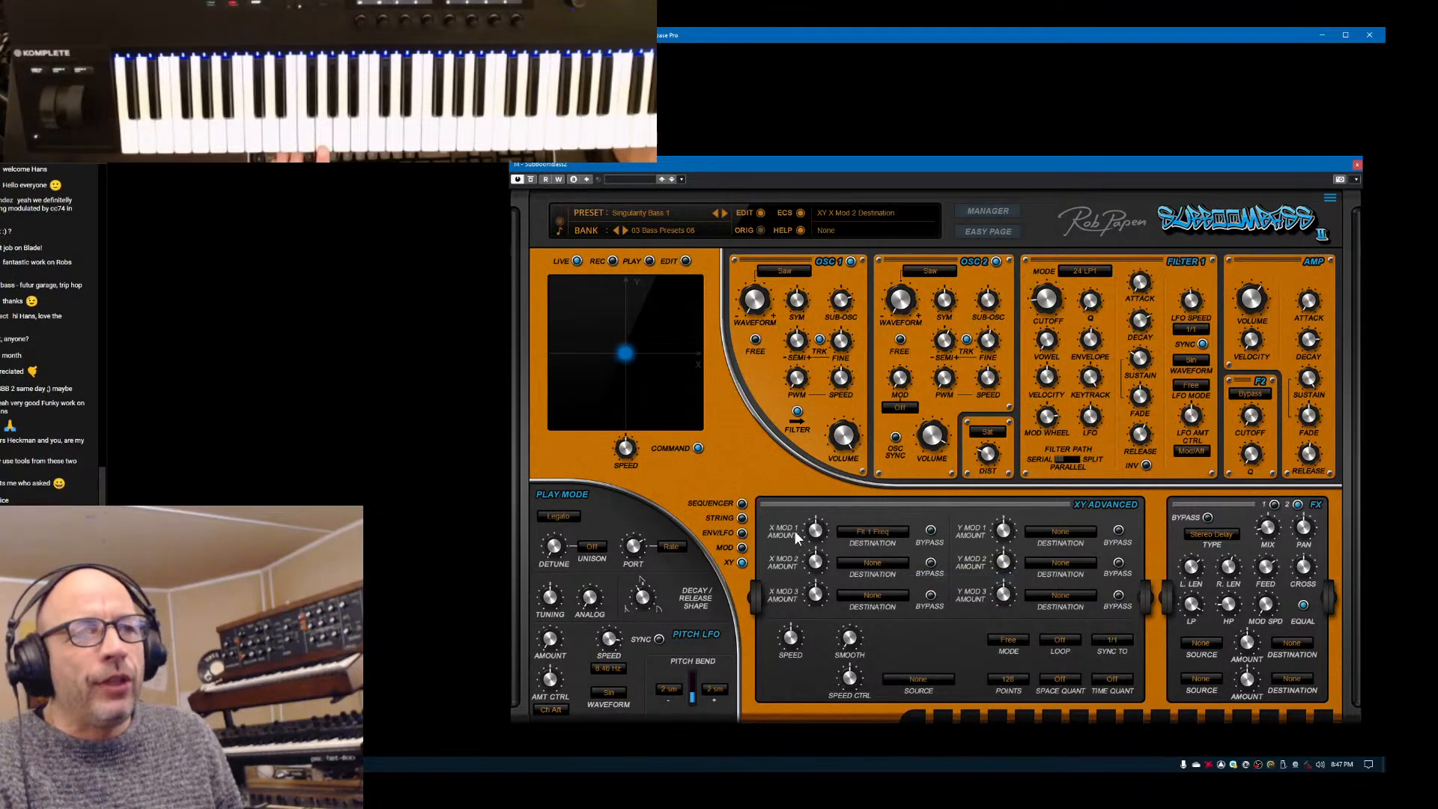
{"action": "left_click", "coordinate": [1054, 532]}
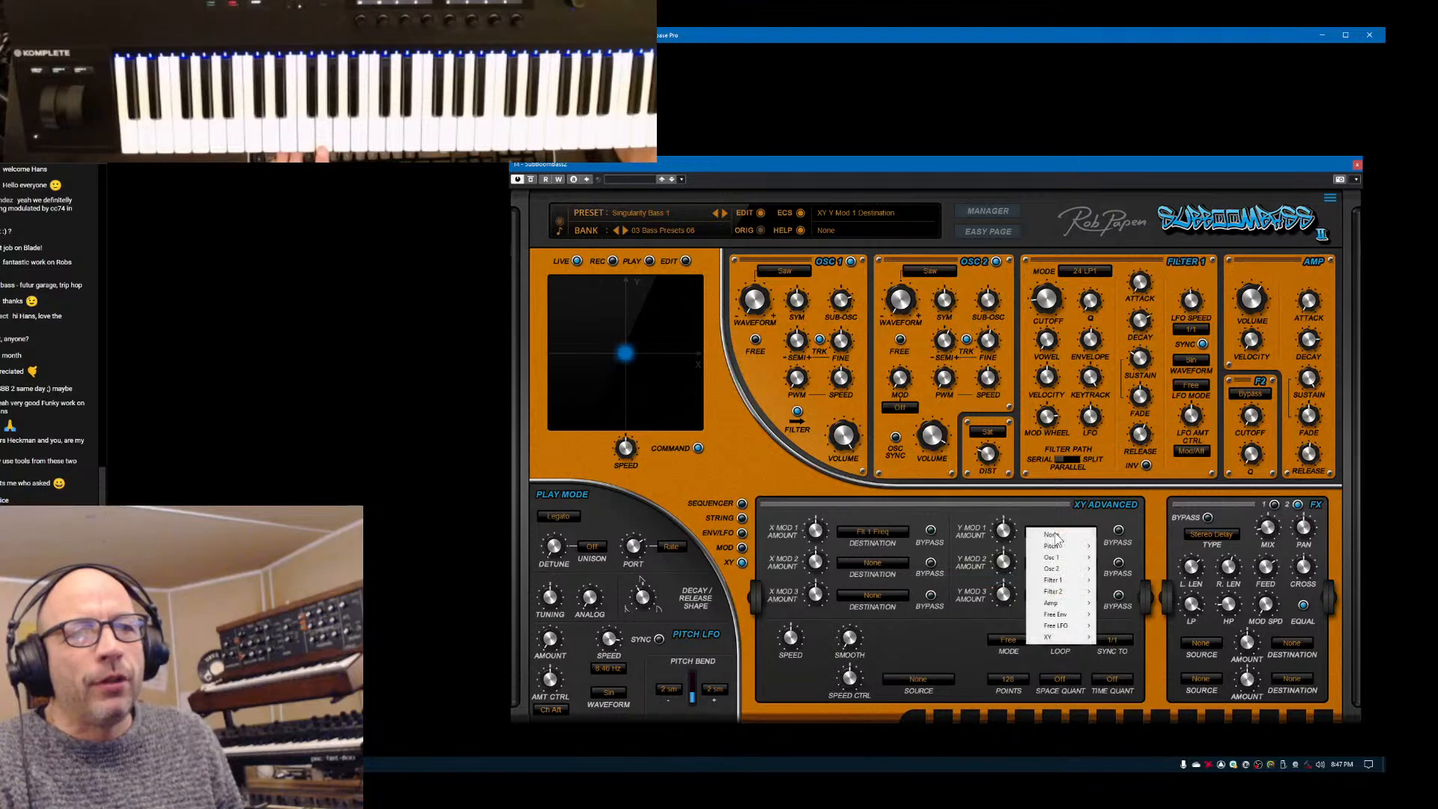
{"action": "mouse_move", "coordinate": [1071, 589]}
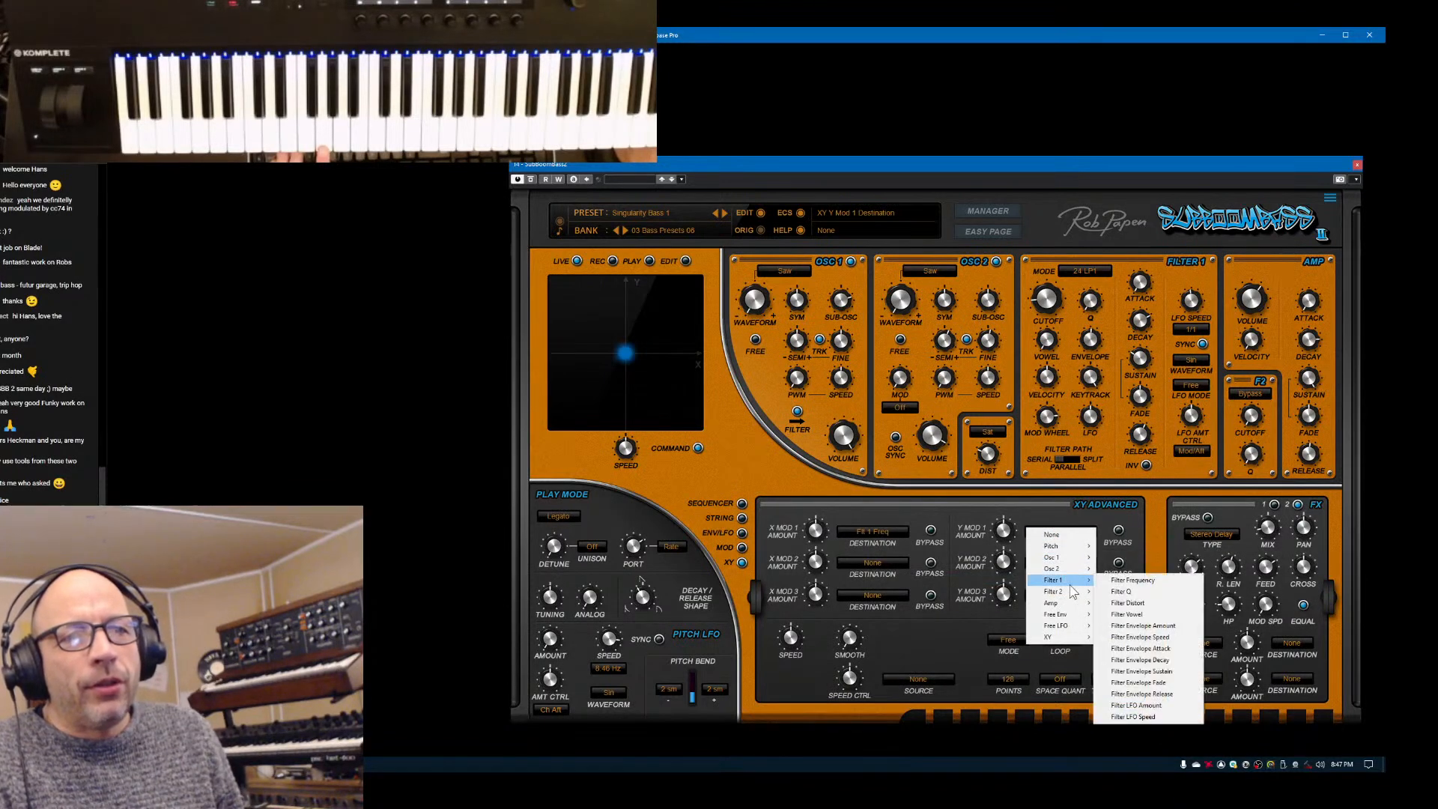
{"action": "left_click", "coordinate": [1121, 590]}
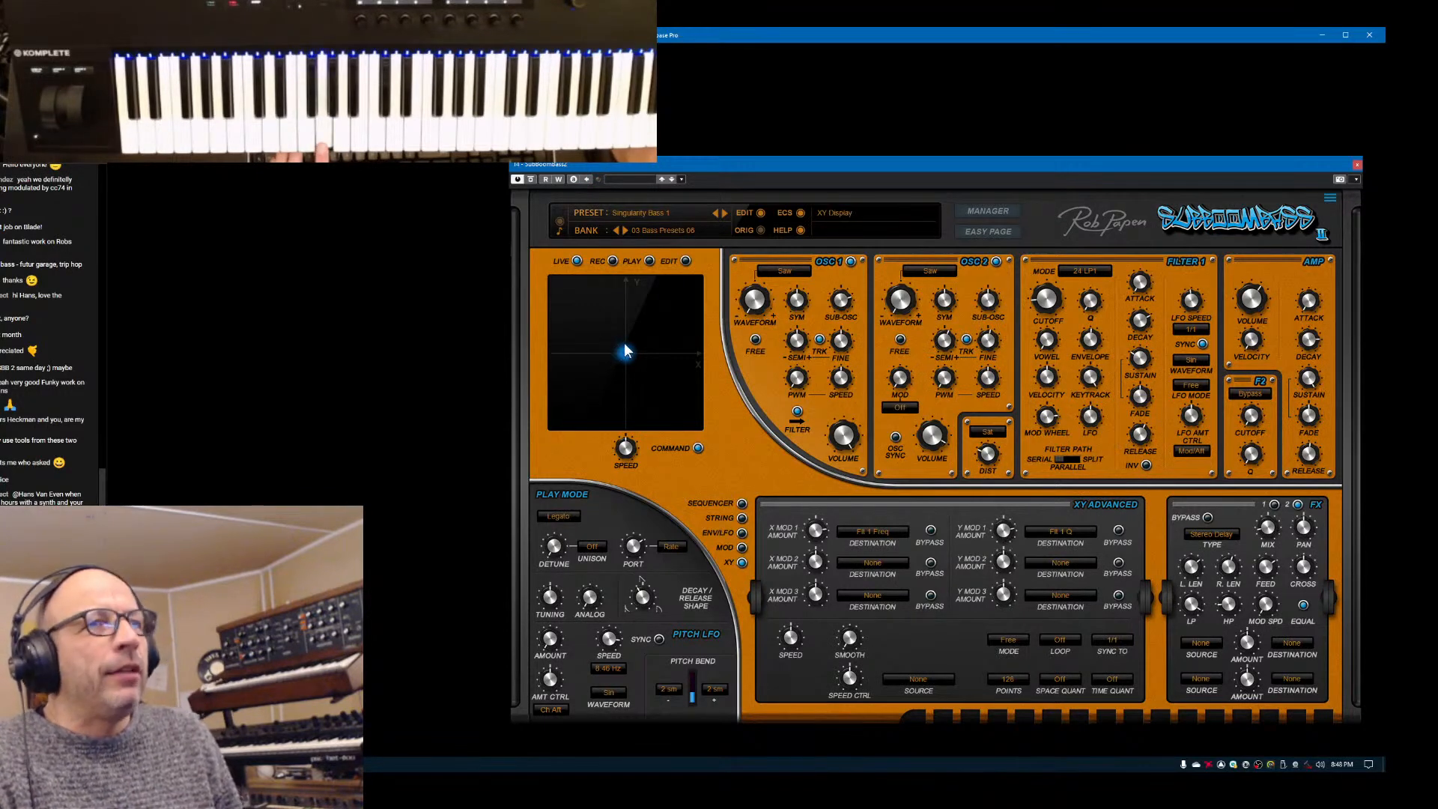
Sweep the XY pad's point around its centre to try the filter 1 frequency and Q modulation
{"action": "left_click_drag", "start_coordinate": [644, 348], "coordinate": [658, 325]}
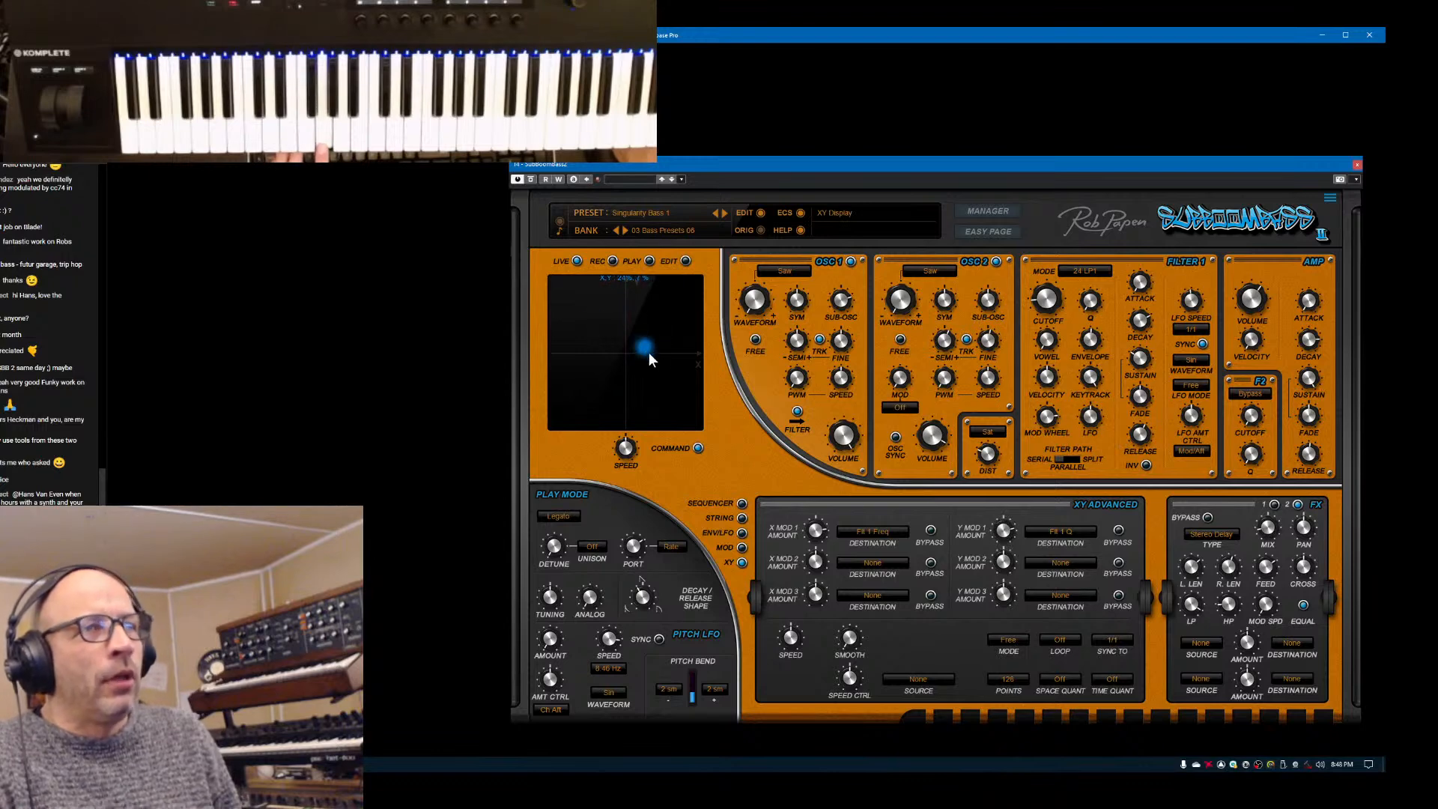
{"action": "left_click_drag", "start_coordinate": [599, 402], "coordinate": [610, 369]}
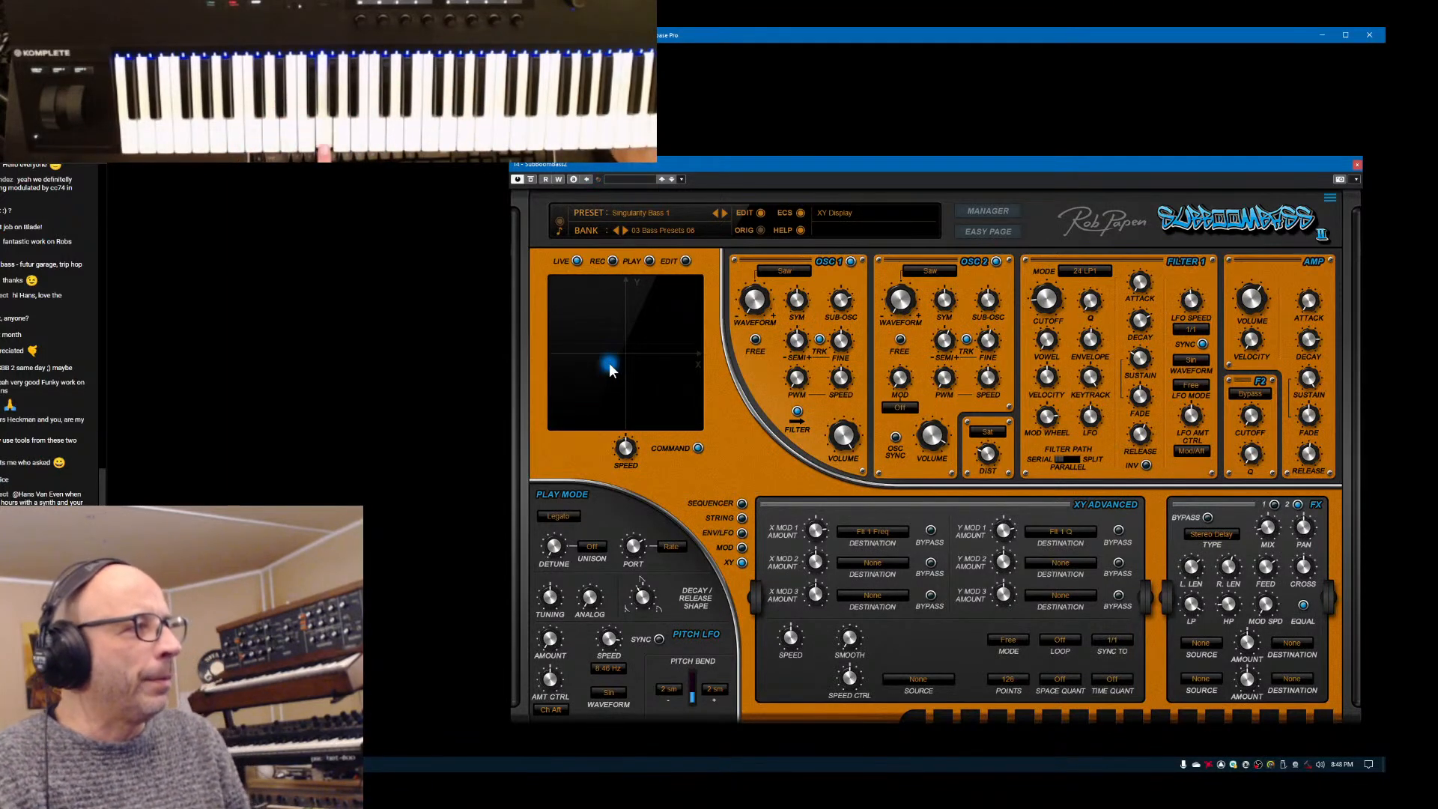
{"action": "mouse_move", "coordinate": [610, 364]}
{"action": "left_mouse_down"}
{"action": "mouse_move", "coordinate": [660, 329]}
{"action": "mouse_move", "coordinate": [629, 353]}
{"action": "left_mouse_up"}
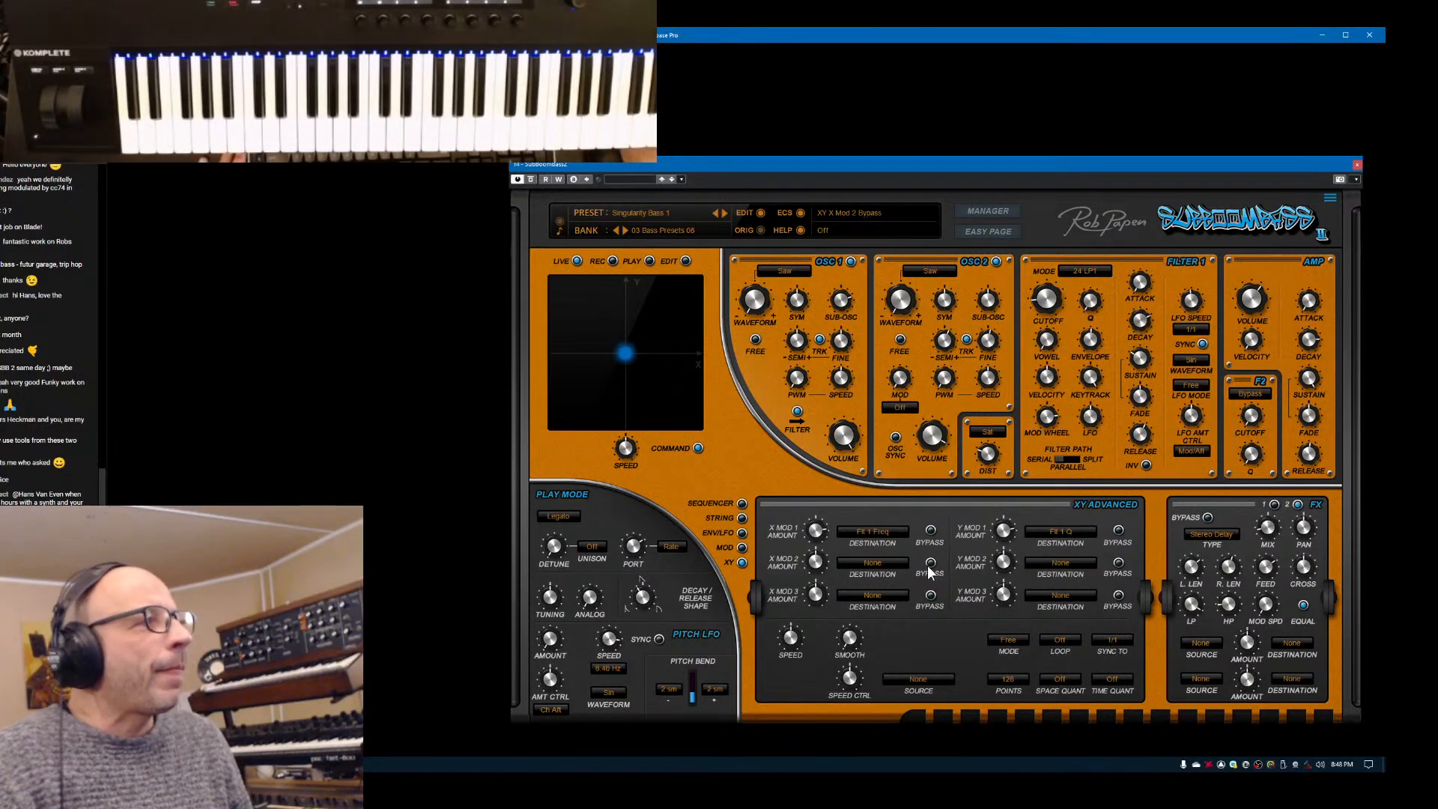
Audition the bass- 60+106 and bass- Ages ago presets from the 03 Bass Presets 01 bank
{"action": "left_click", "coordinate": [988, 213]}
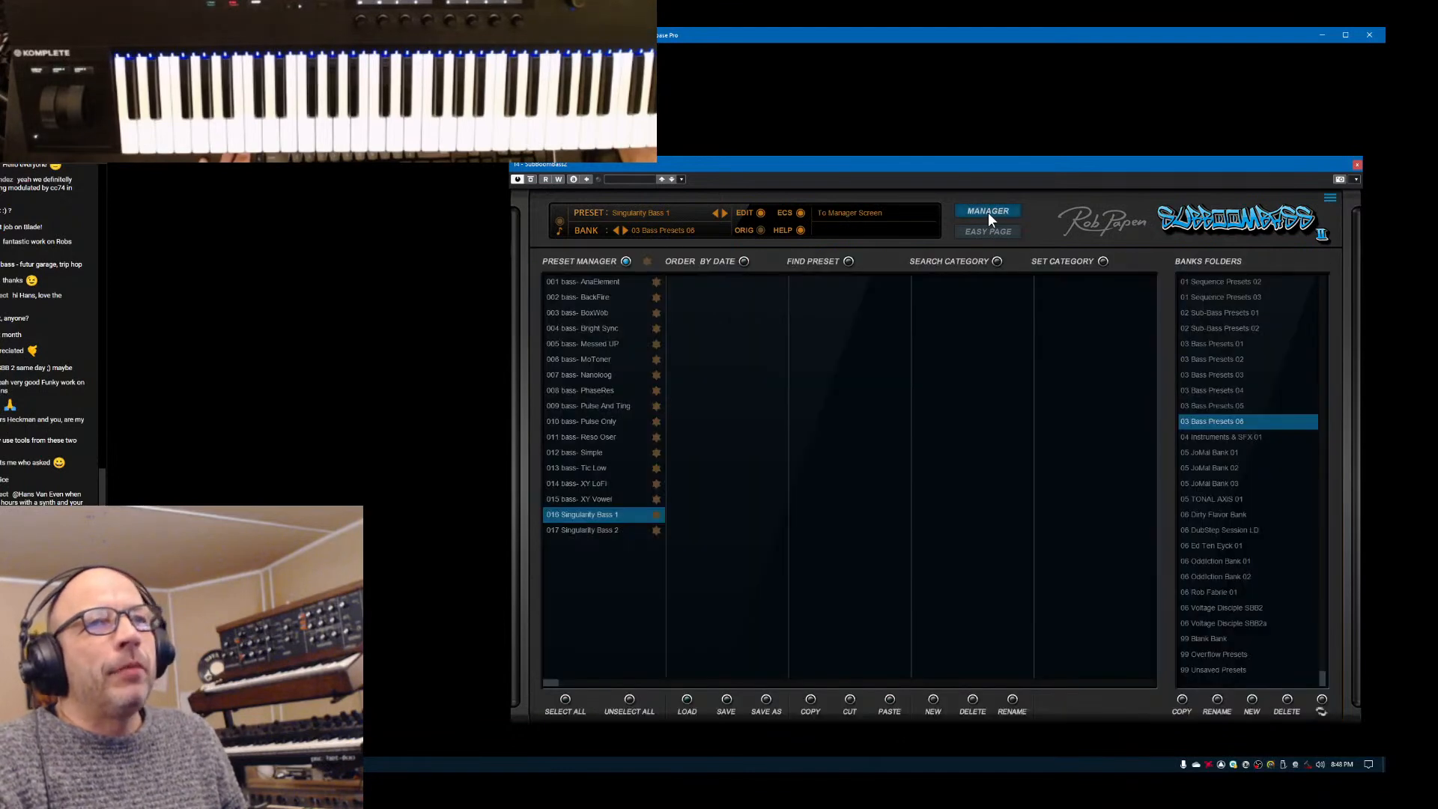
{"action": "left_click", "coordinate": [1215, 345]}
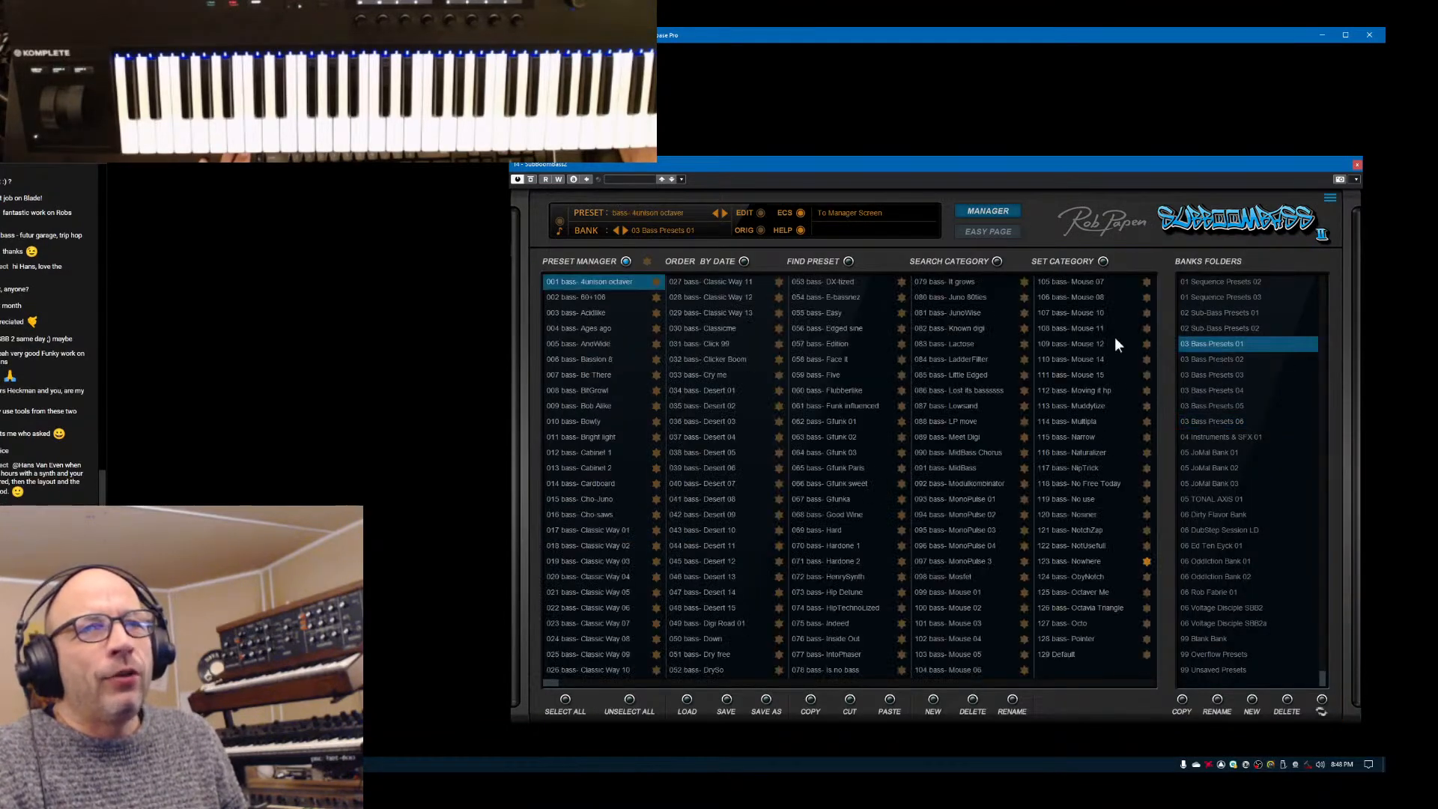
{"action": "left_click", "coordinate": [564, 298]}
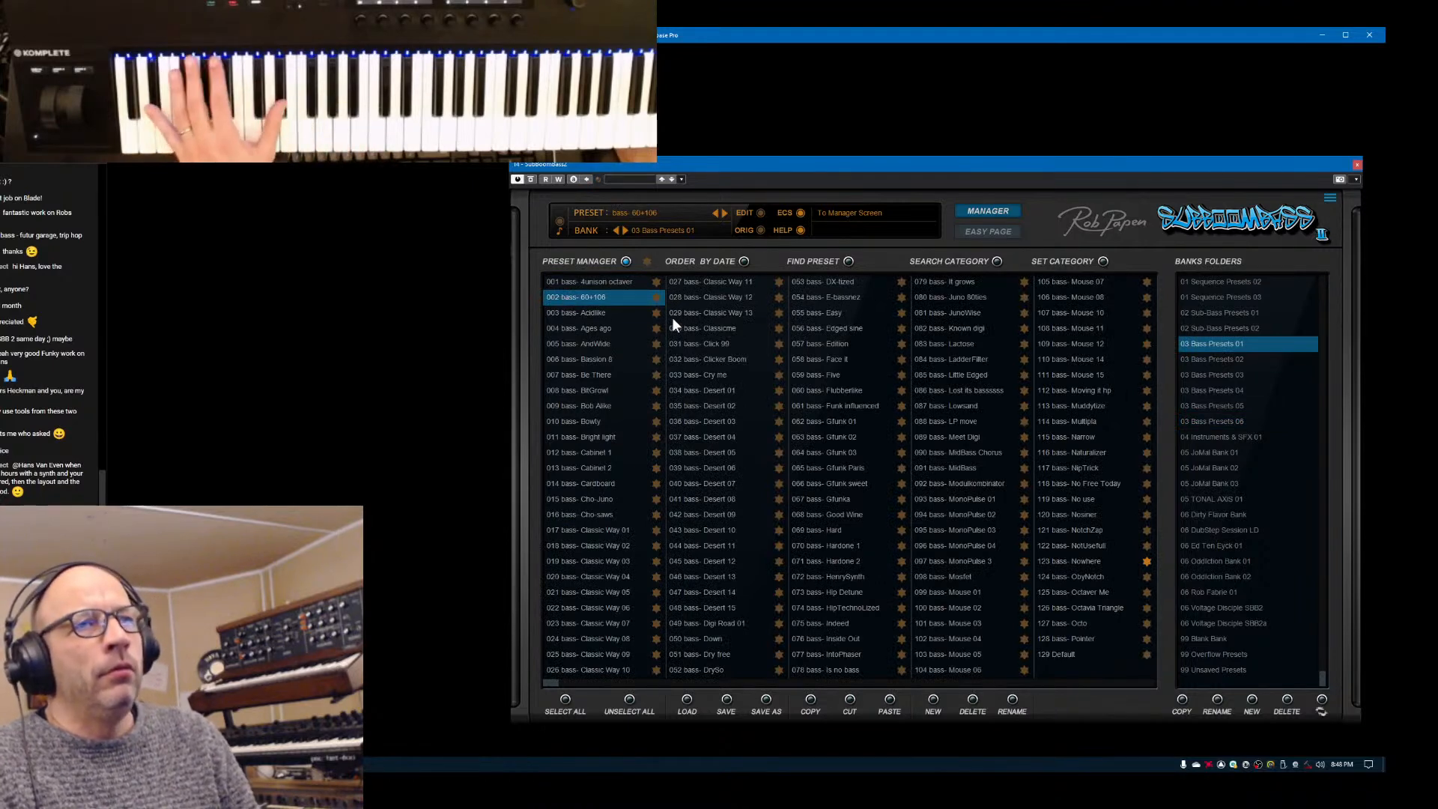
{"action": "left_click", "coordinate": [575, 328]}
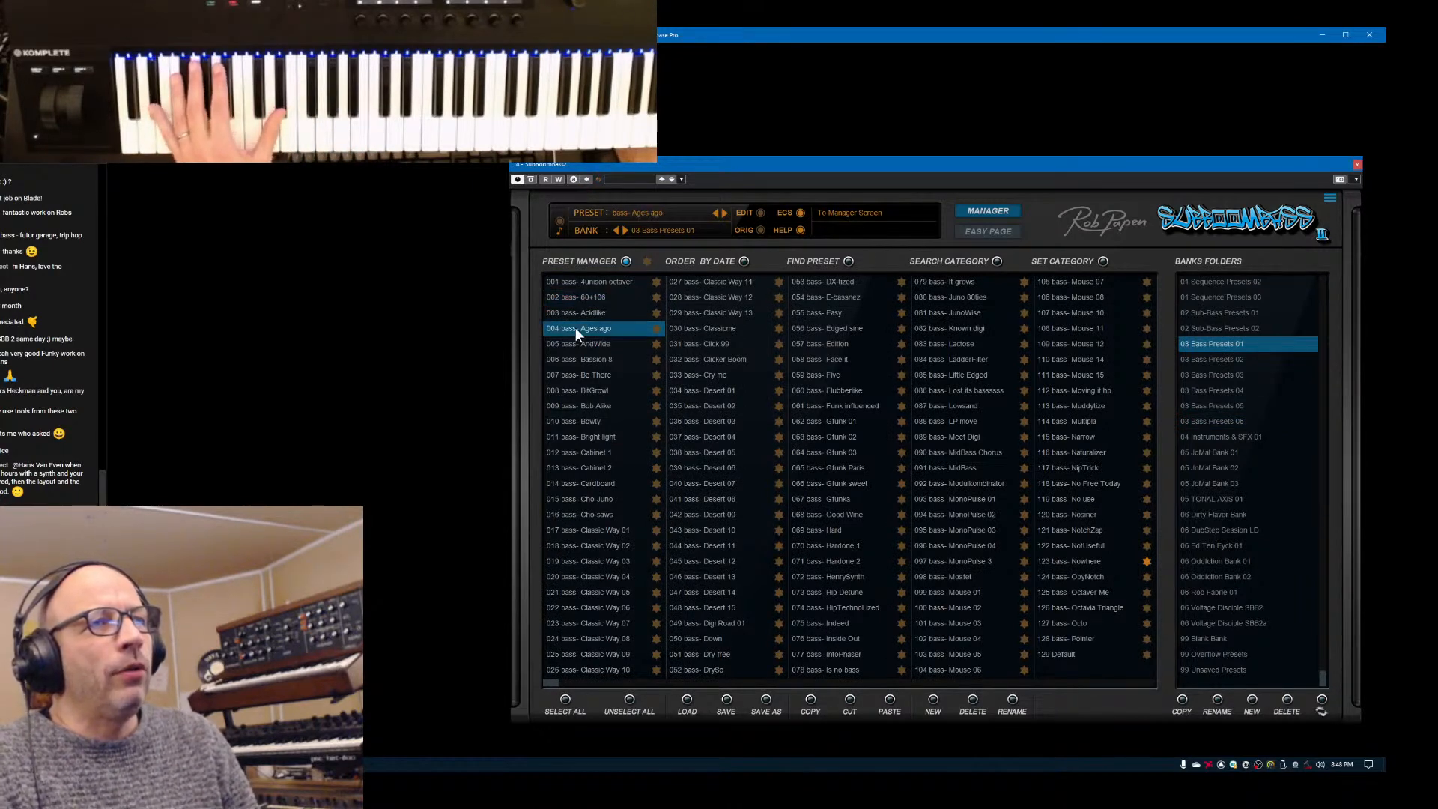
Audition the bass- Classic Way 01 and bass- Desert 02 presets, load bass- Classic Way 05, and return to the synth page
{"action": "left_click", "coordinate": [584, 534]}
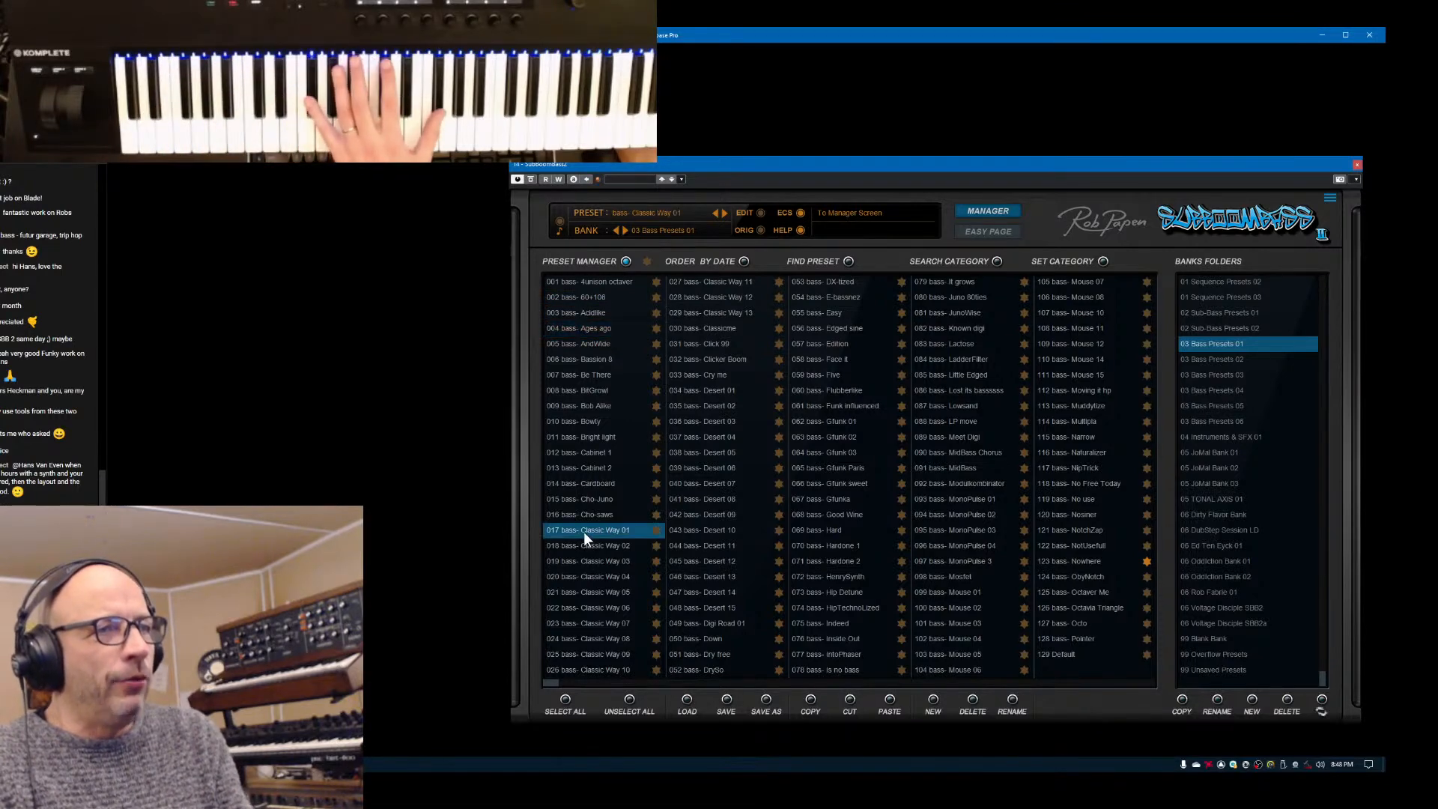
{"action": "left_click", "coordinate": [699, 406]}
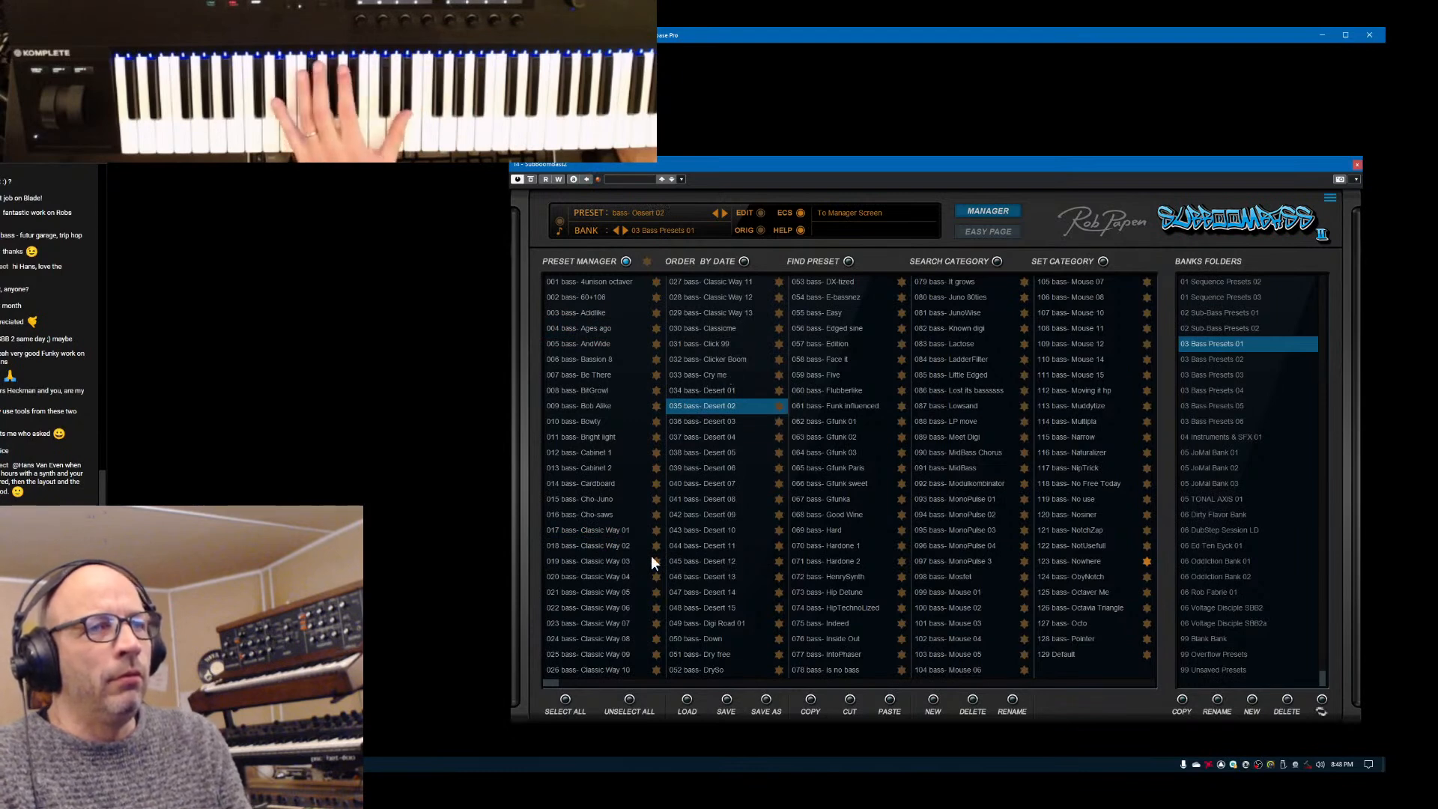
{"action": "left_click", "coordinate": [585, 592]}
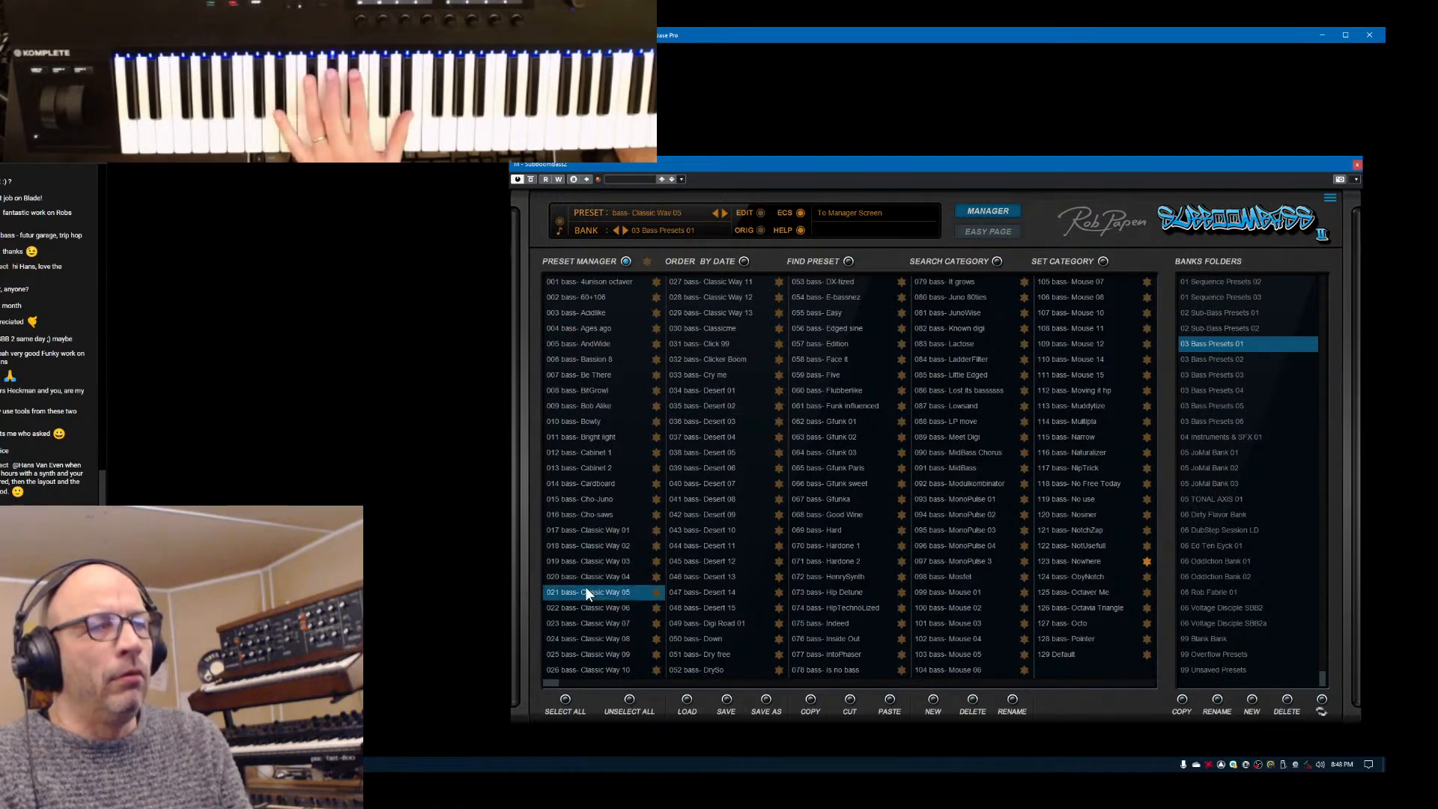
{"action": "left_click", "coordinate": [989, 213]}
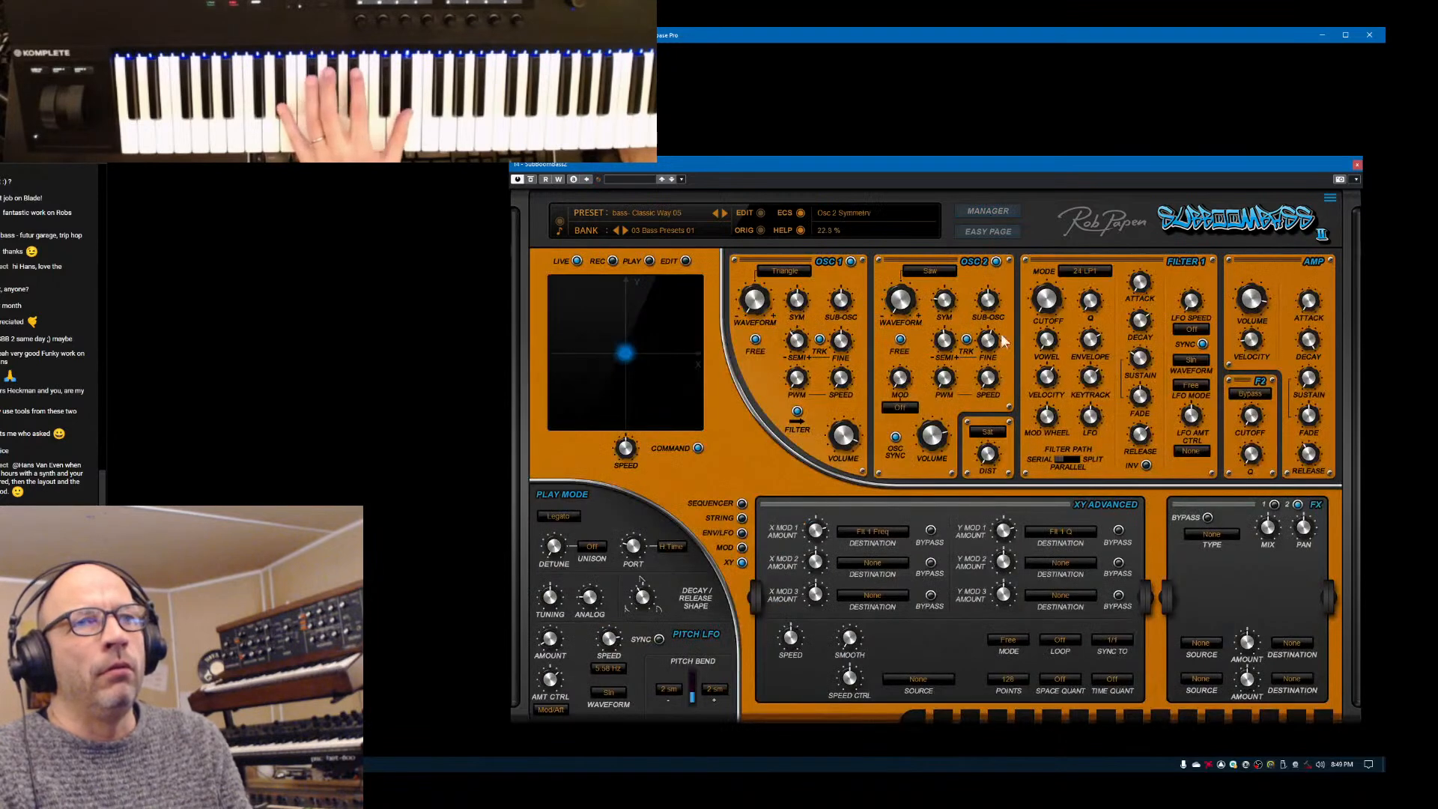
Adjust the amp volume slightly and sweep the XY pad's point around its centre to try the modulation on Classic Way 05
{"action": "left_click_drag", "start_coordinate": [1255, 305], "coordinate": [1256, 303]}
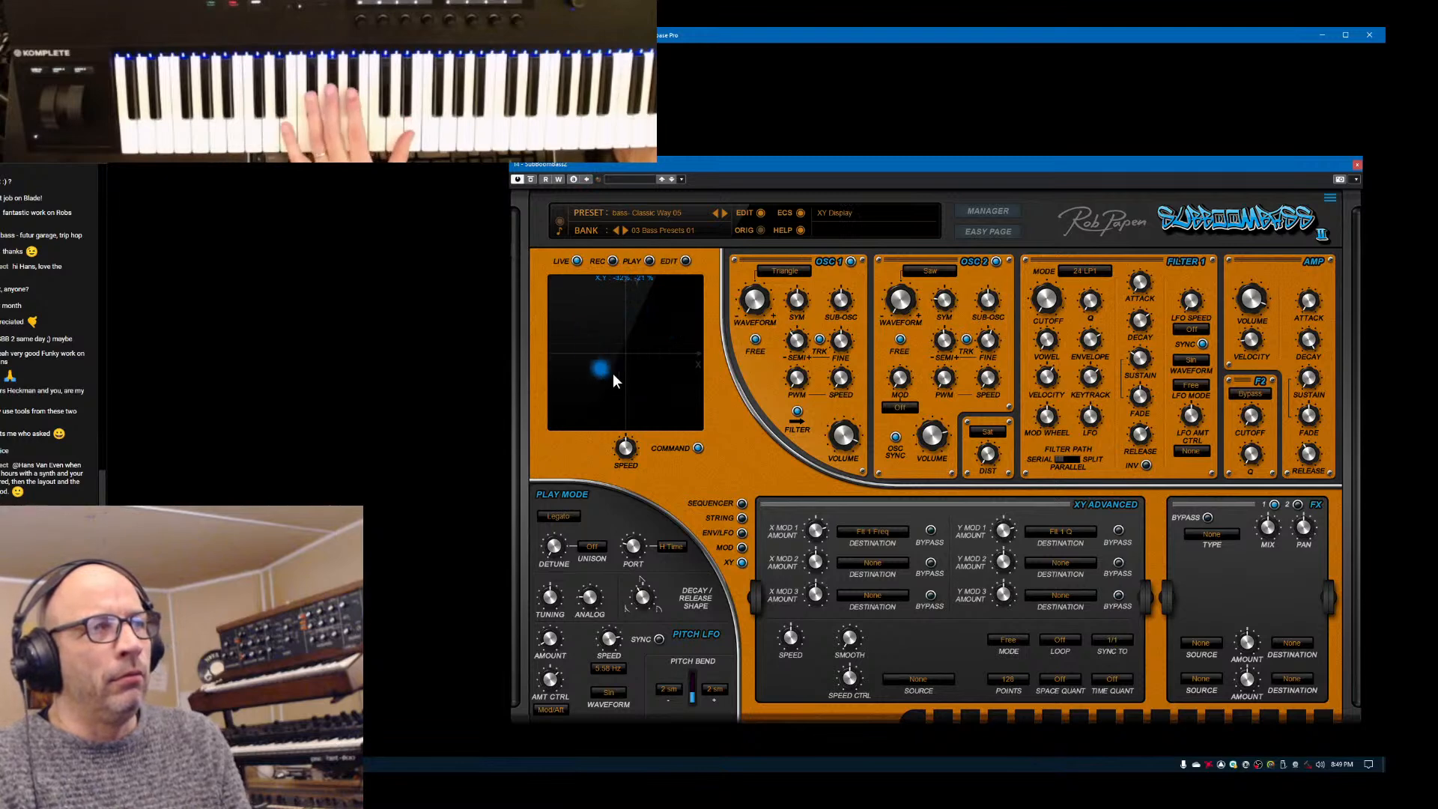
{"action": "left_click_drag", "start_coordinate": [672, 352], "coordinate": [661, 357]}
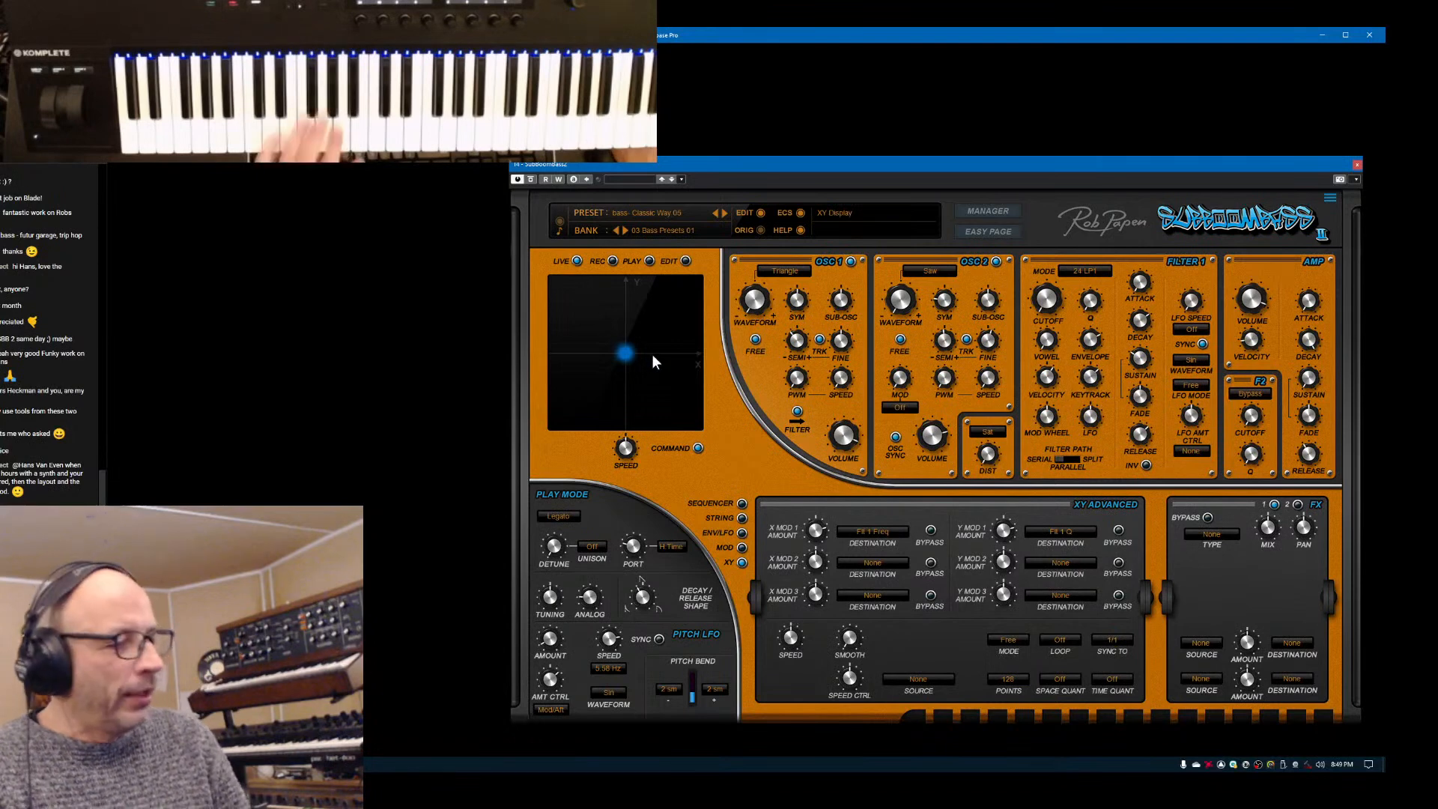
{"action": "left_click_drag", "start_coordinate": [636, 344], "coordinate": [575, 377]}
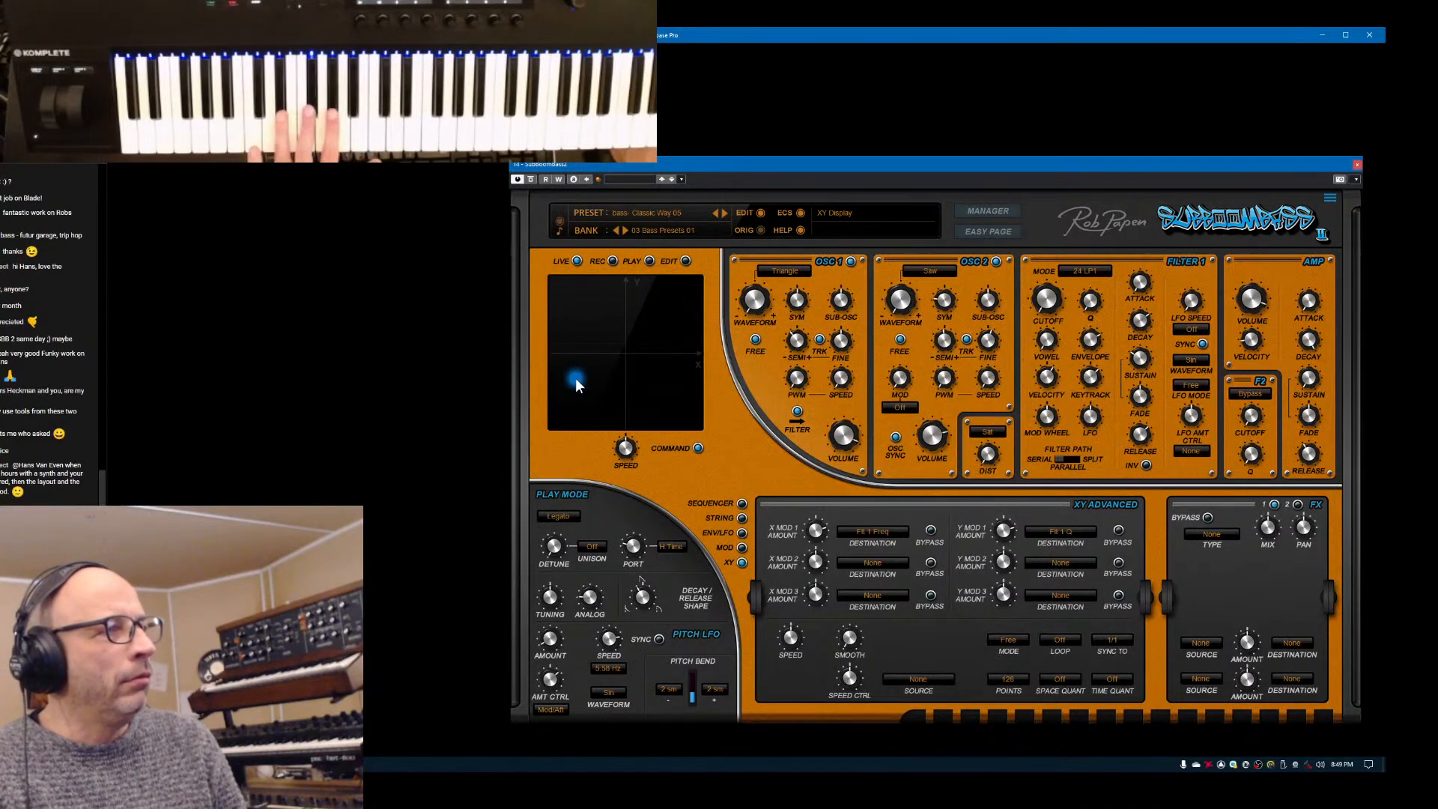
{"action": "left_click", "coordinate": [623, 354]}
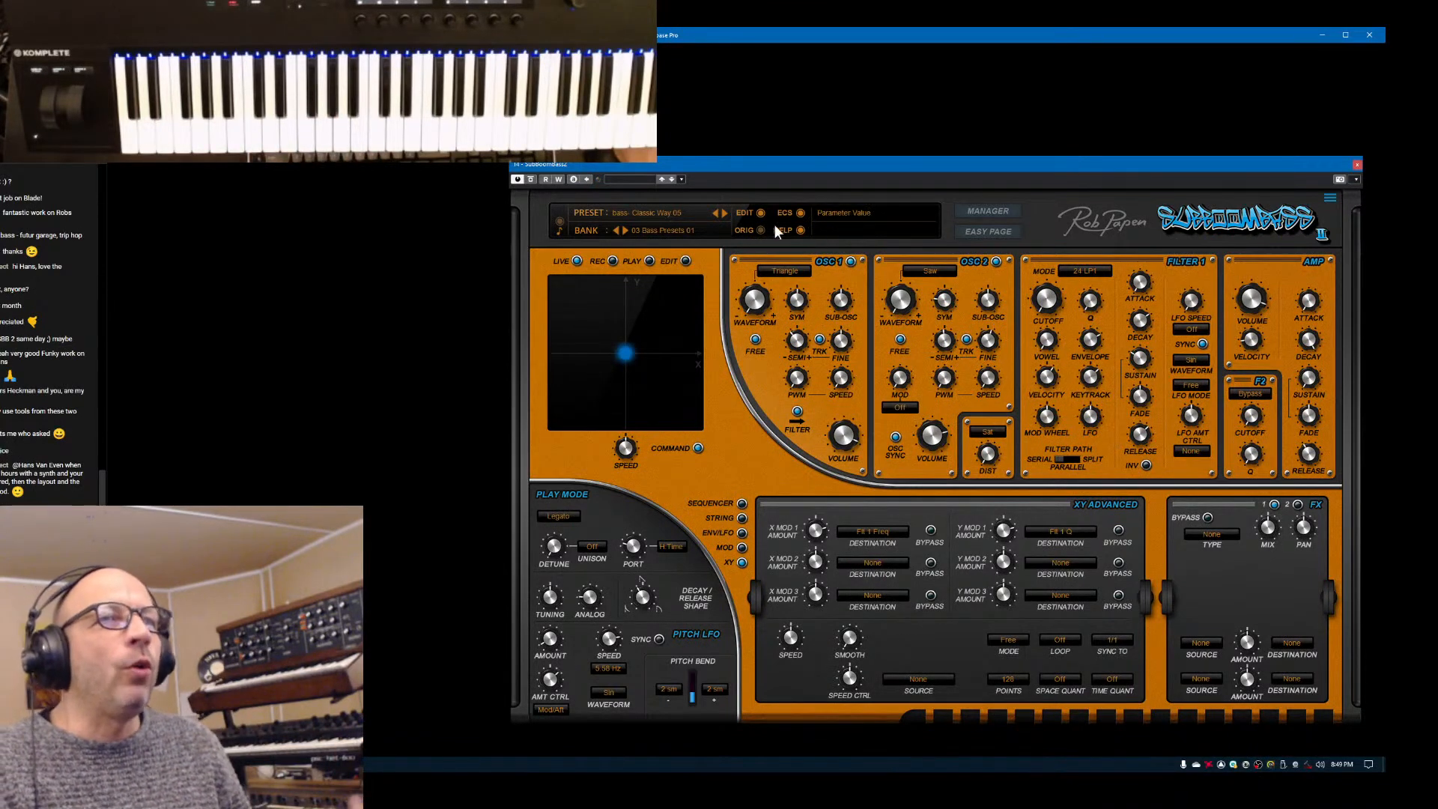
Load the following preset, bass- Classic Way 06, and record a freehand looping movement on the XY pad
{"action": "left_click", "coordinate": [724, 214]}
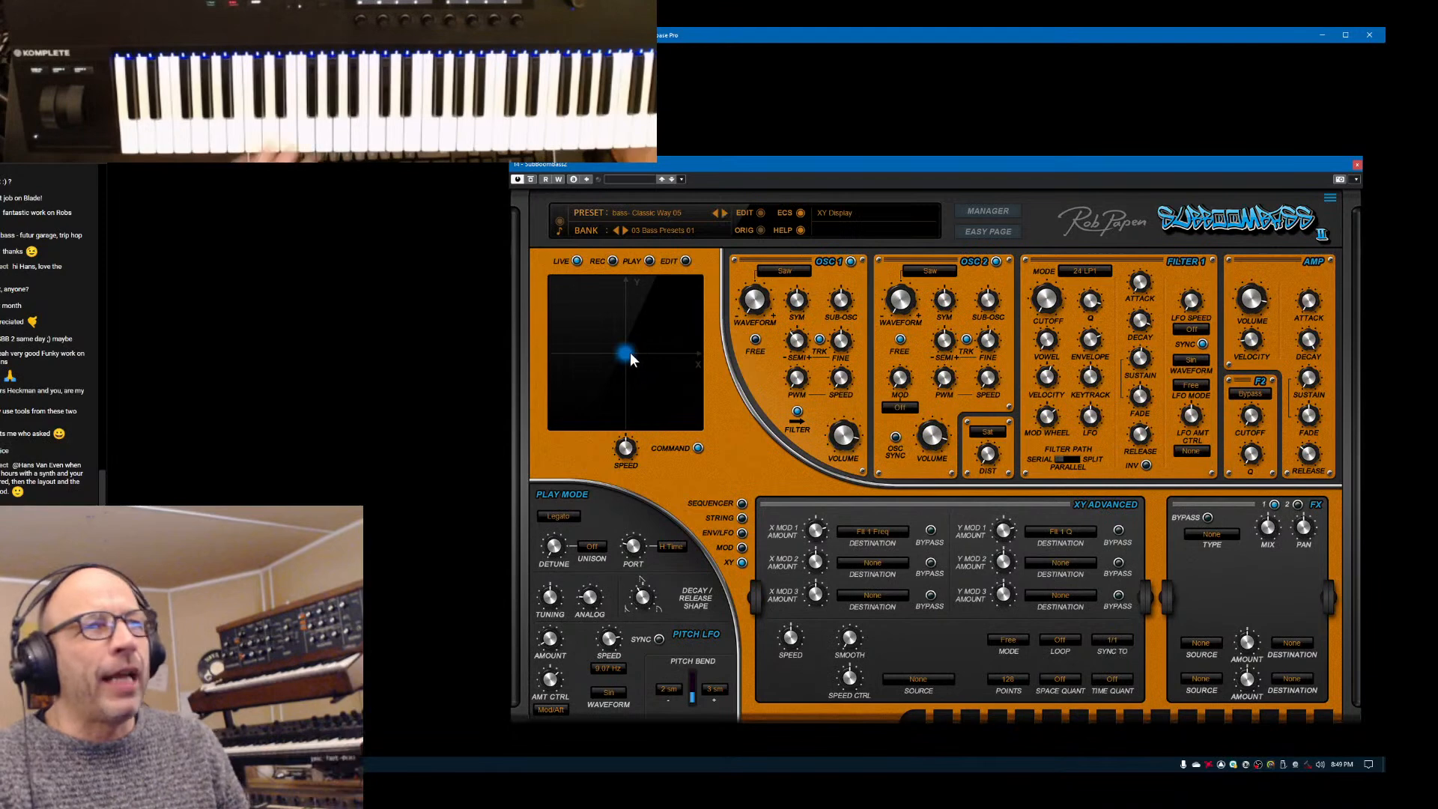
{"action": "mouse_move", "coordinate": [627, 352]}
{"action": "left_mouse_down"}
{"action": "mouse_move", "coordinate": [633, 318]}
{"action": "mouse_move", "coordinate": [618, 370]}
{"action": "mouse_move", "coordinate": [622, 349]}
{"action": "left_mouse_up"}
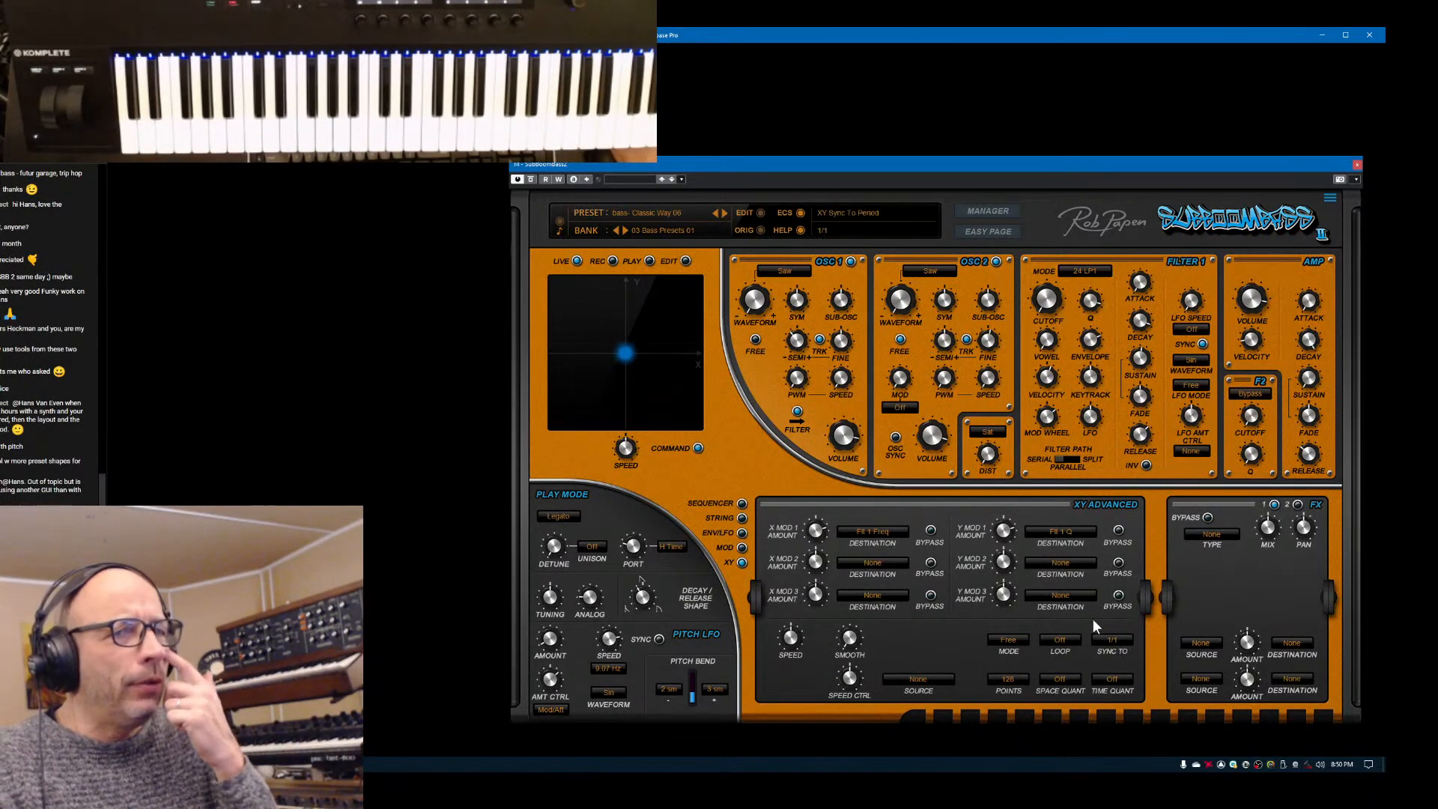
{"action": "mouse_move", "coordinate": [625, 353]}
{"action": "left_mouse_down"}
{"action": "mouse_move", "coordinate": [610, 387]}
{"action": "mouse_move", "coordinate": [612, 344]}
{"action": "mouse_move", "coordinate": [628, 373]}
{"action": "left_mouse_up"}
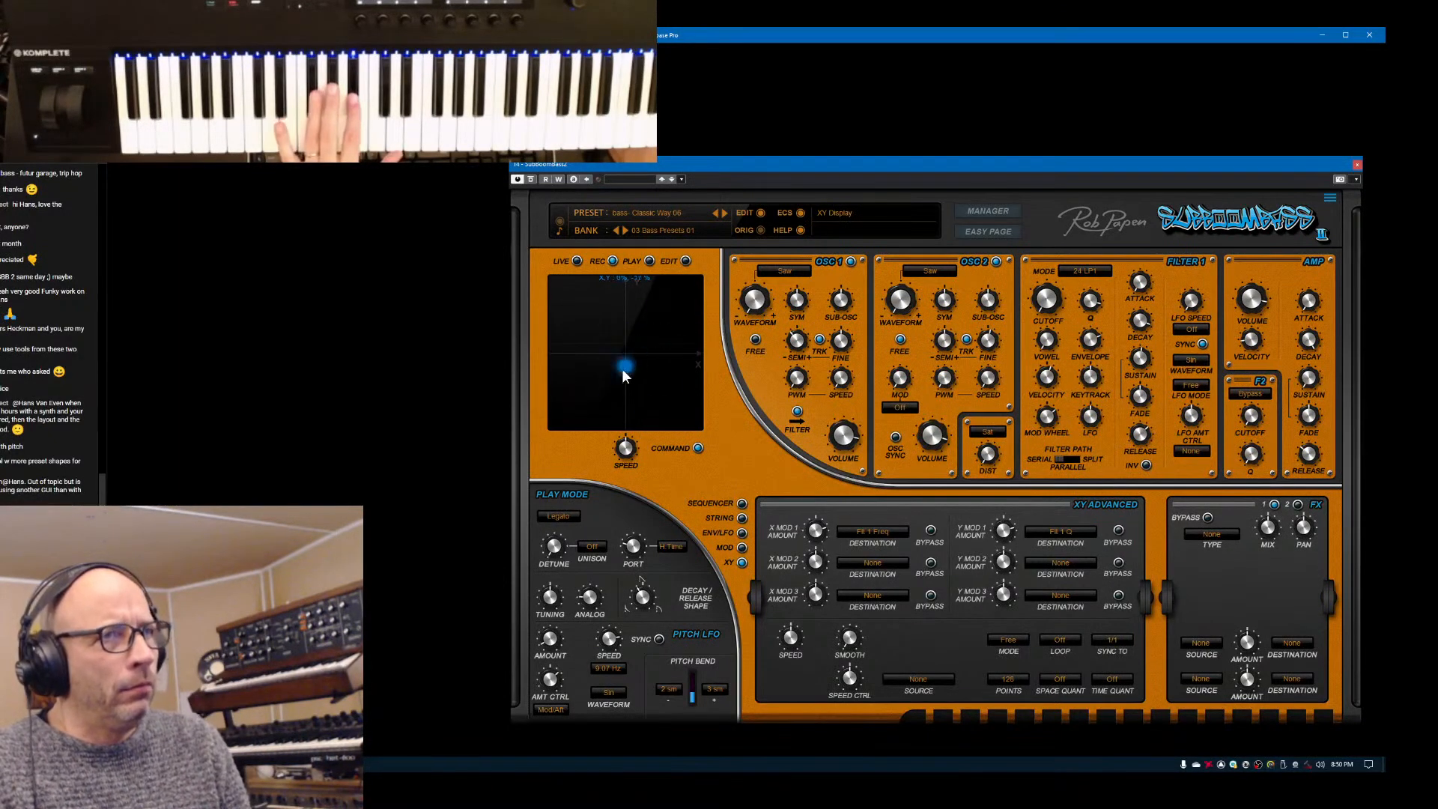
Play back the recorded XY movement with its editable path shown, and raise the amp envelope's release
{"action": "left_click", "coordinate": [649, 260]}
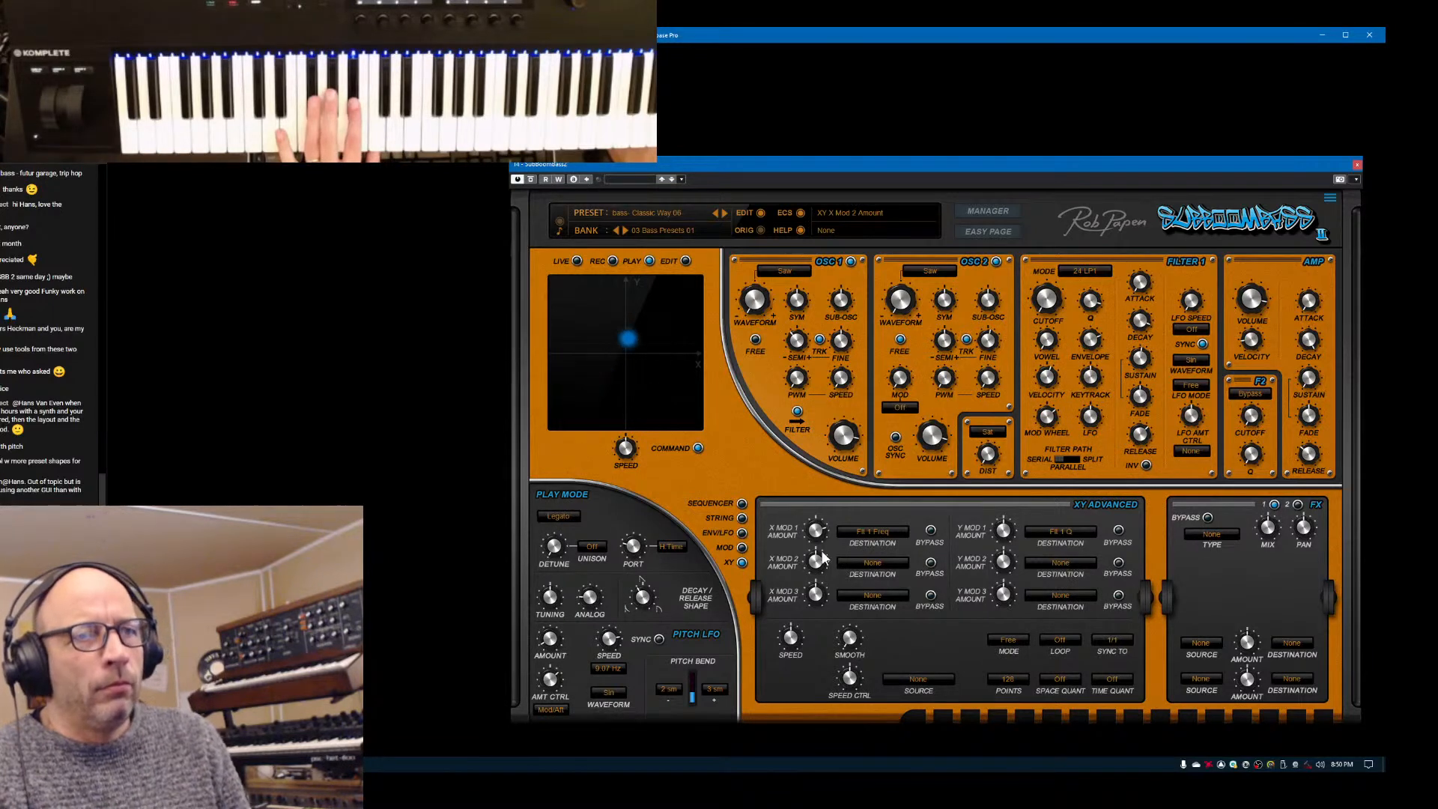
{"action": "left_click", "coordinate": [686, 261]}
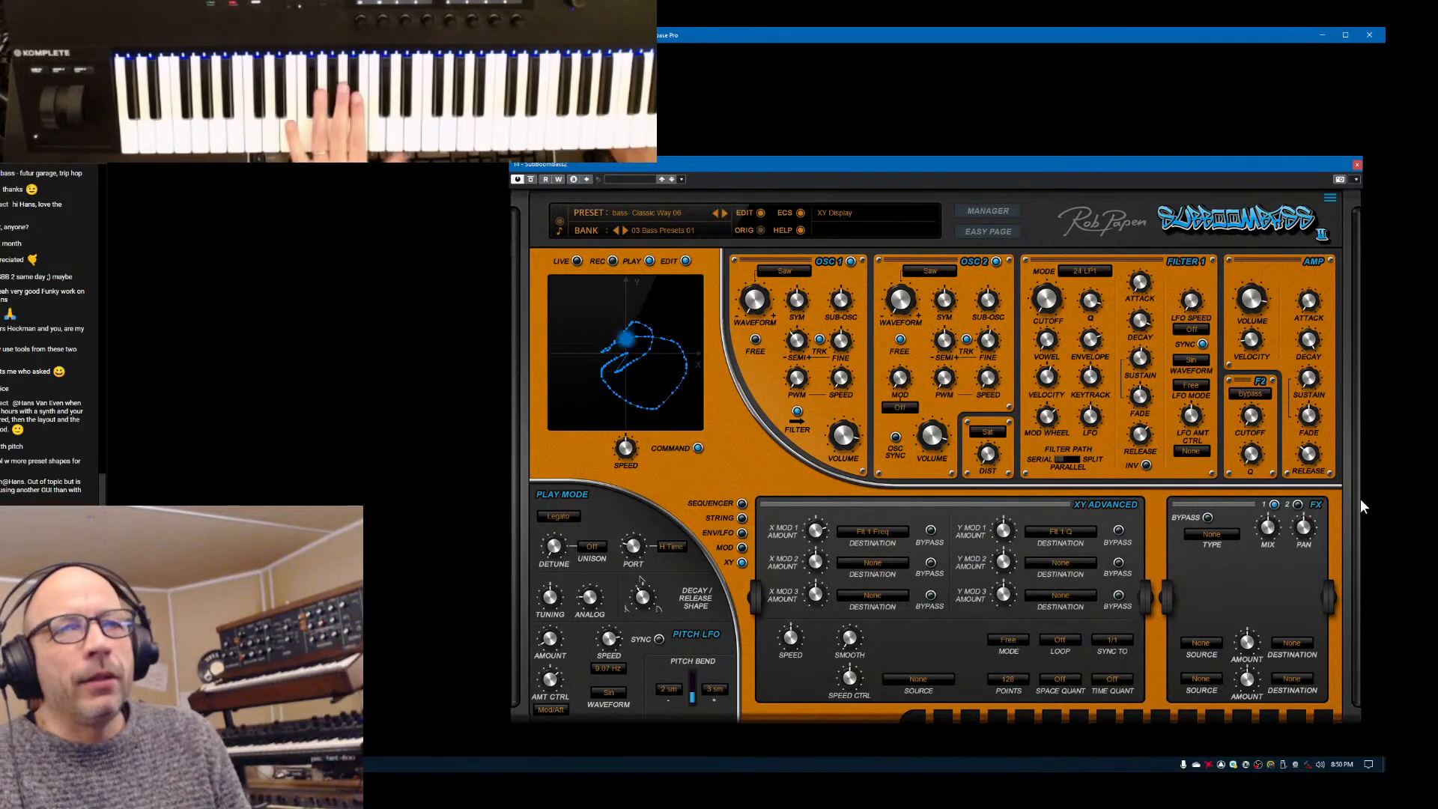
{"action": "left_click_drag", "start_coordinate": [1310, 458], "coordinate": [1320, 425]}
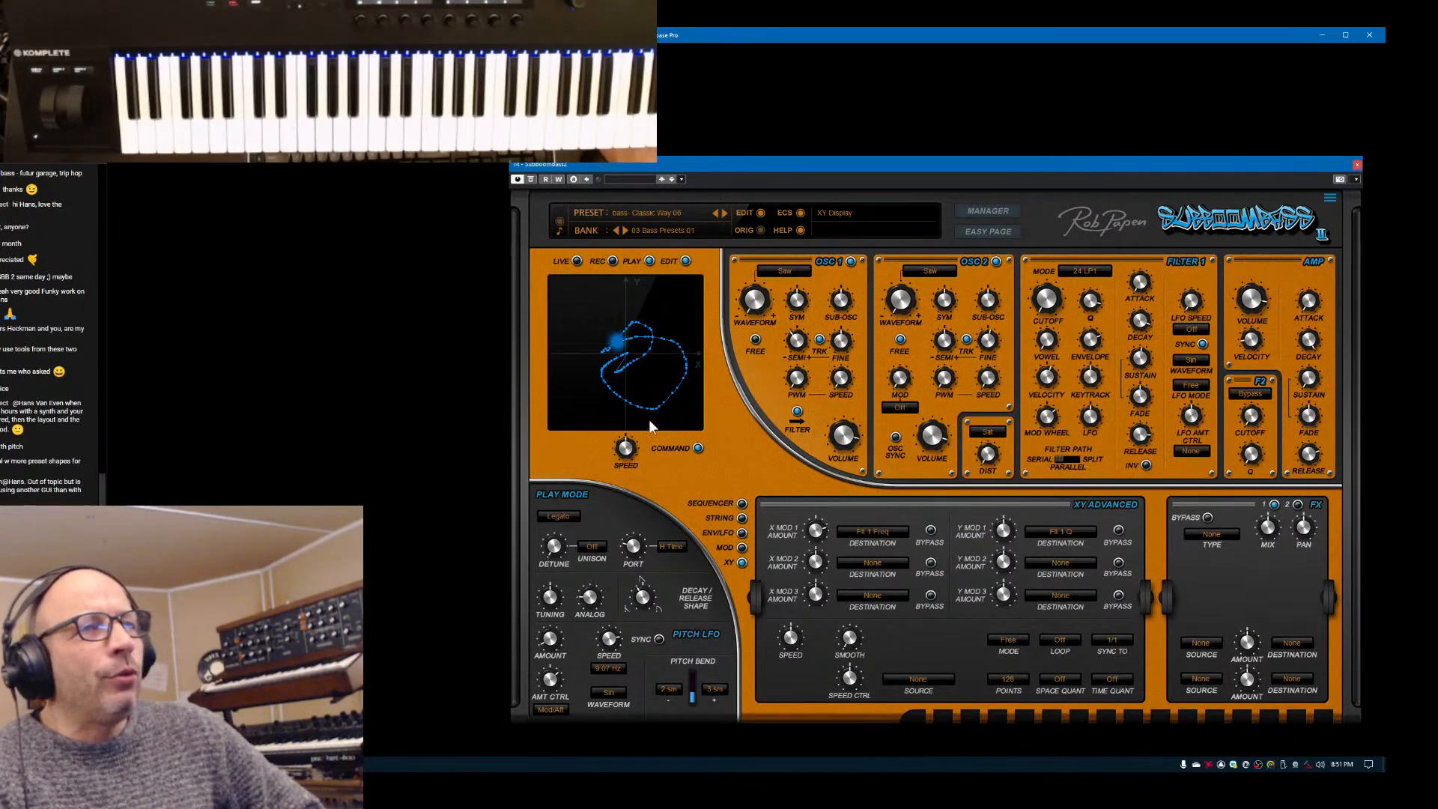
Replace the XY pad's recorded path with a vertical line and reduce it to 4 points
{"action": "left_click", "coordinate": [698, 448]}
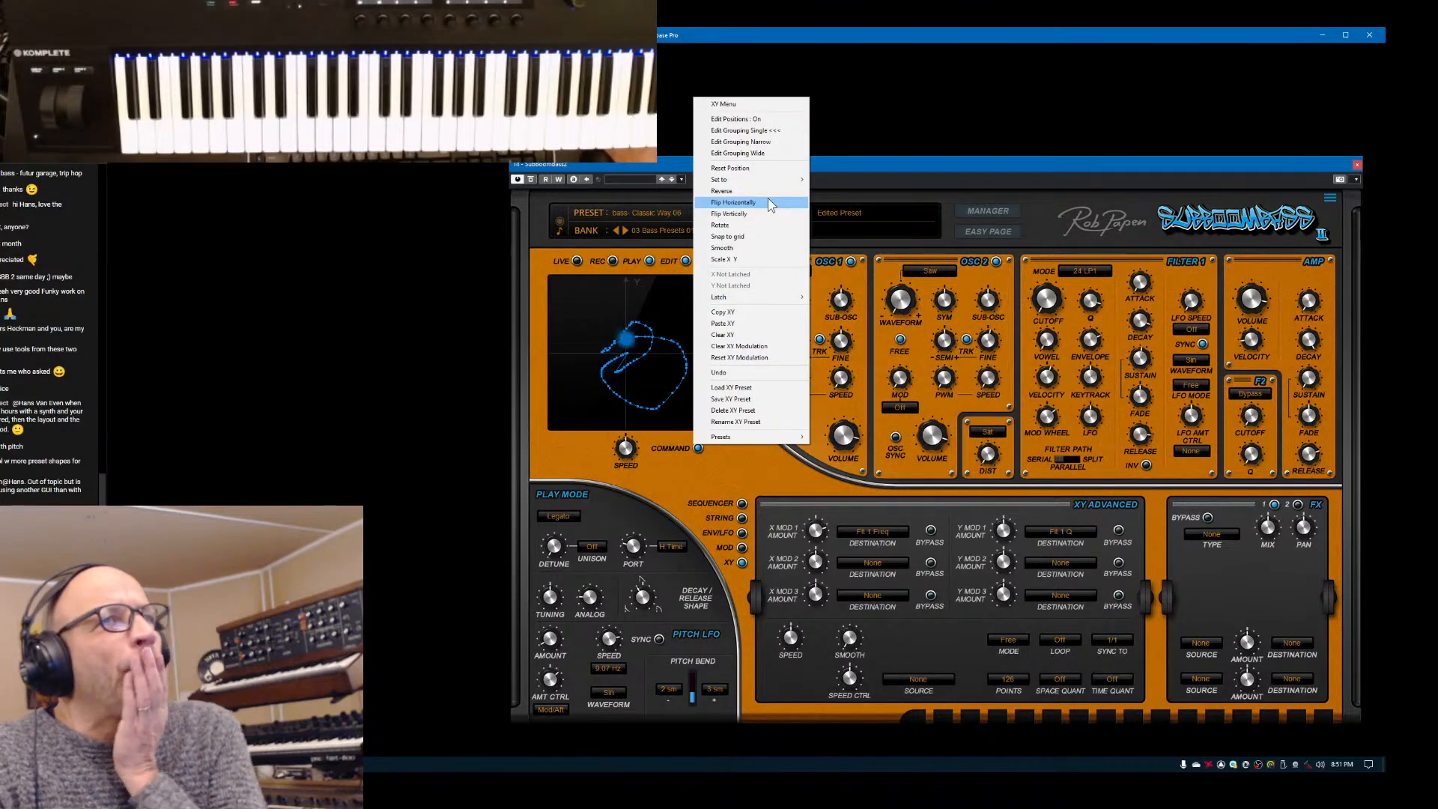
{"action": "mouse_move", "coordinate": [778, 180]}
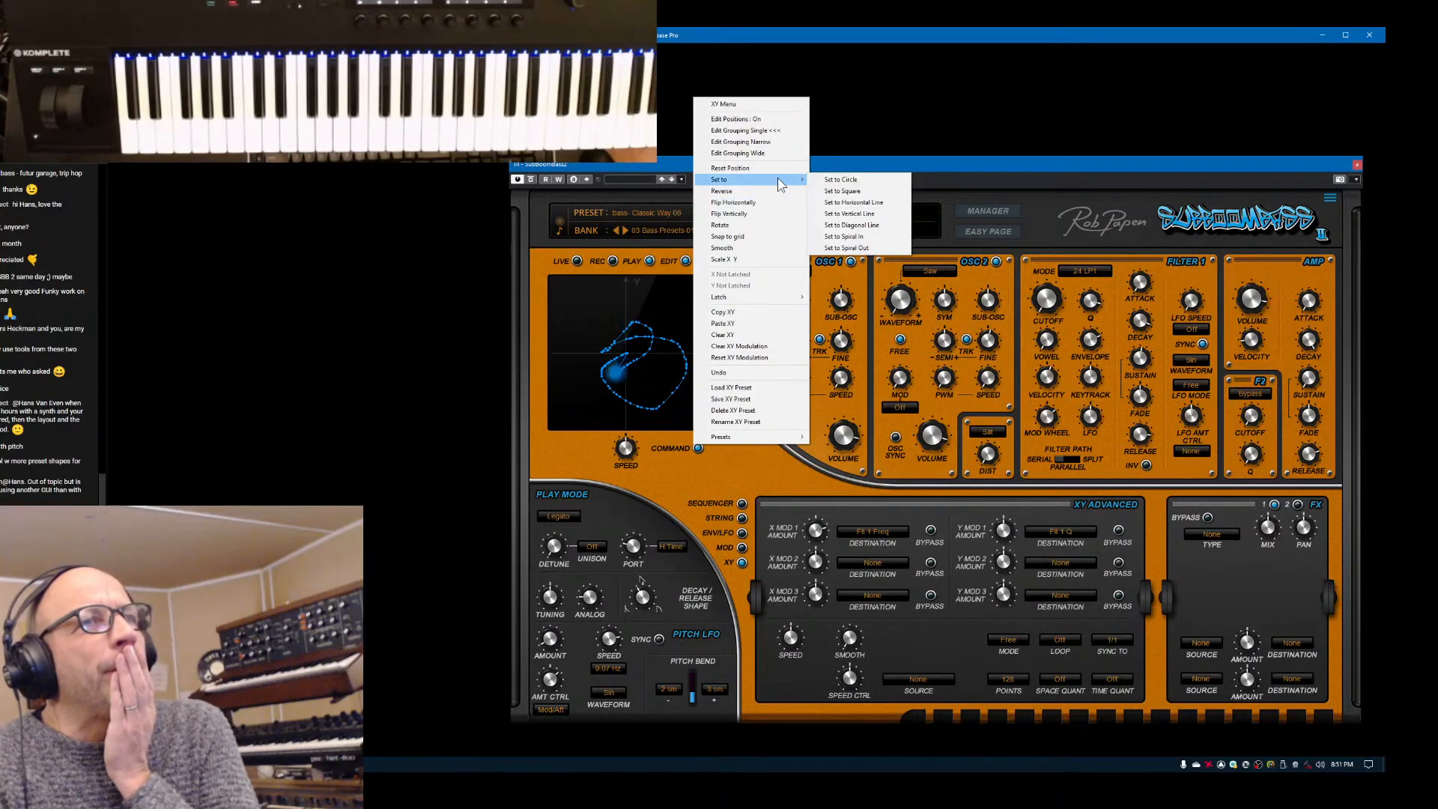
{"action": "left_click", "coordinate": [854, 215]}
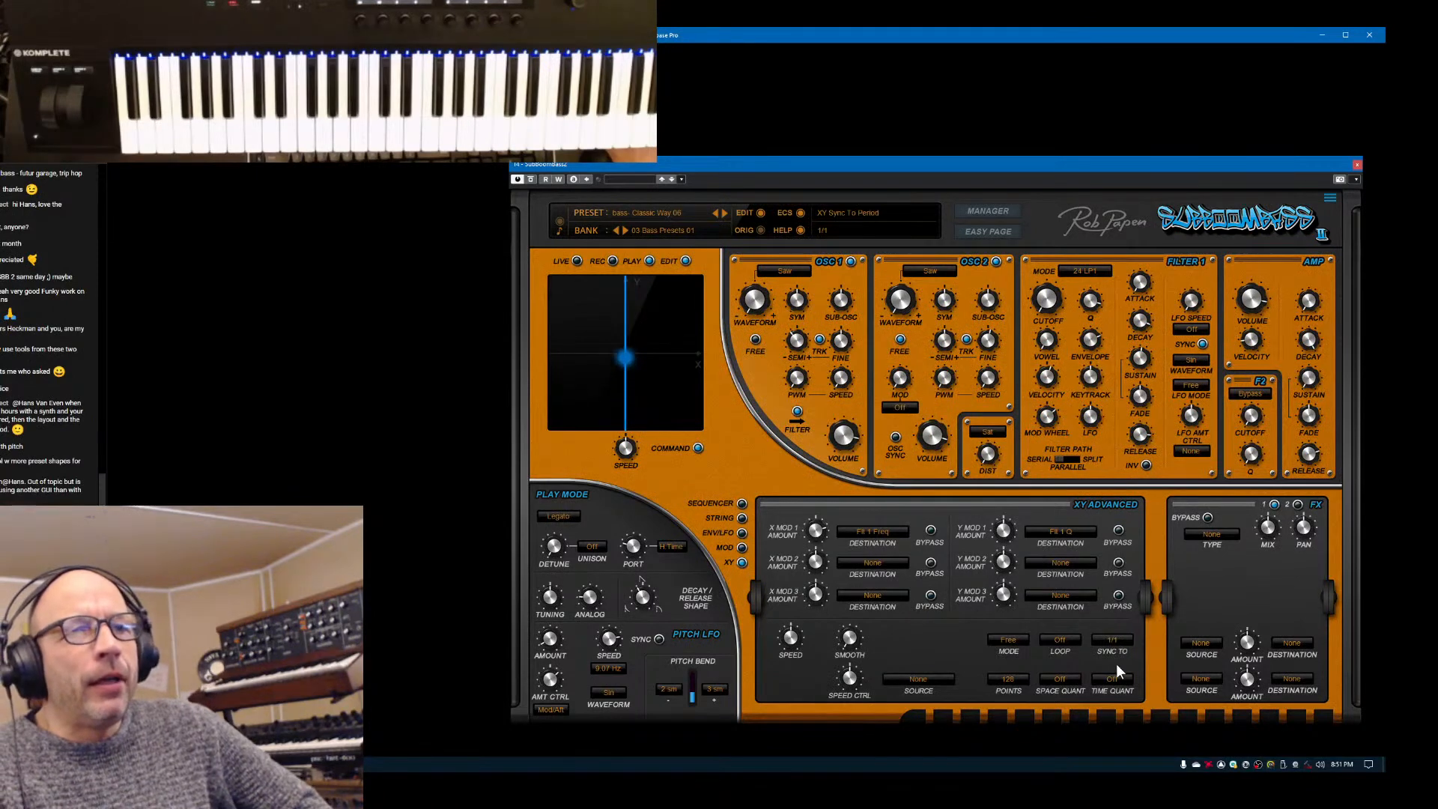
{"action": "left_click", "coordinate": [1011, 679]}
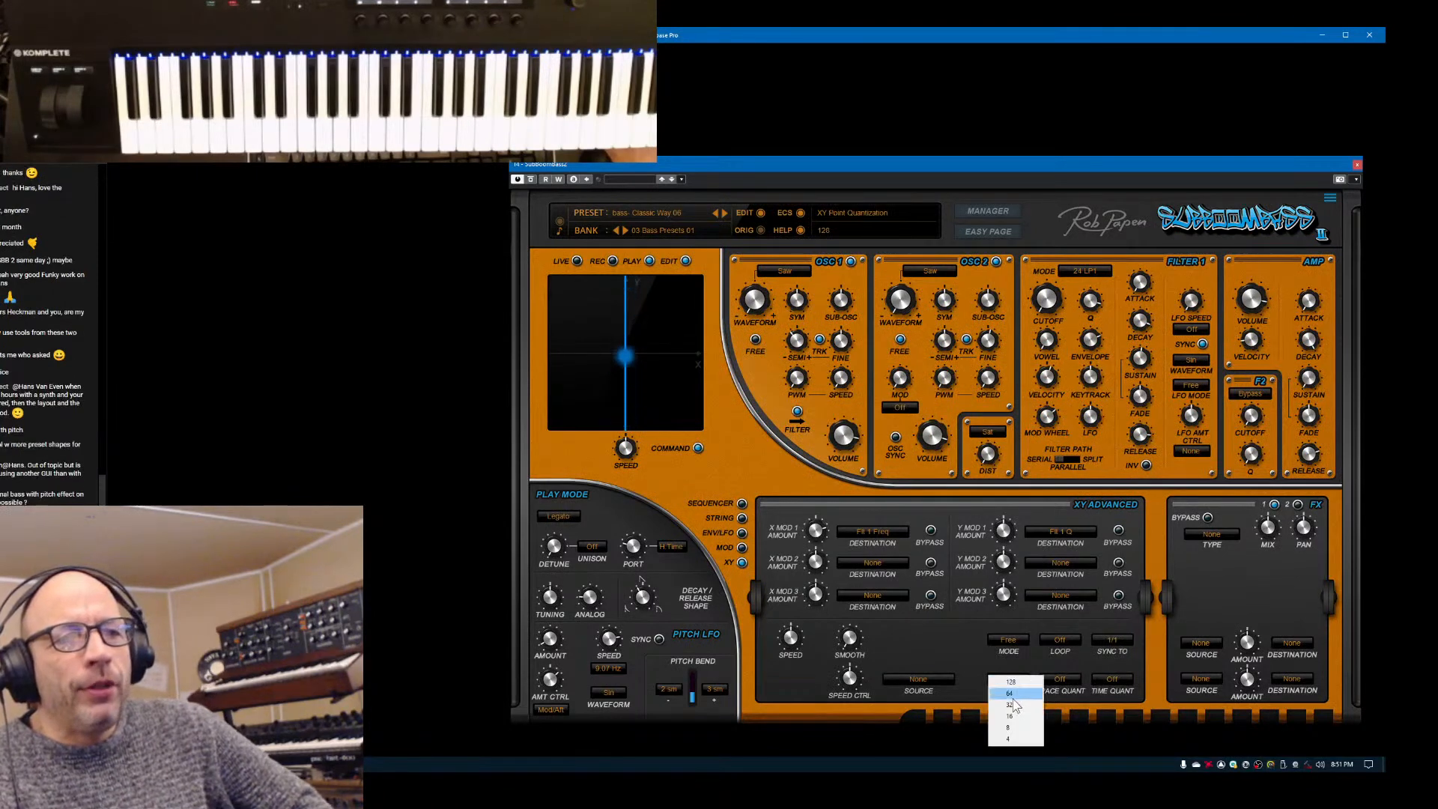
{"action": "left_click", "coordinate": [1011, 739]}
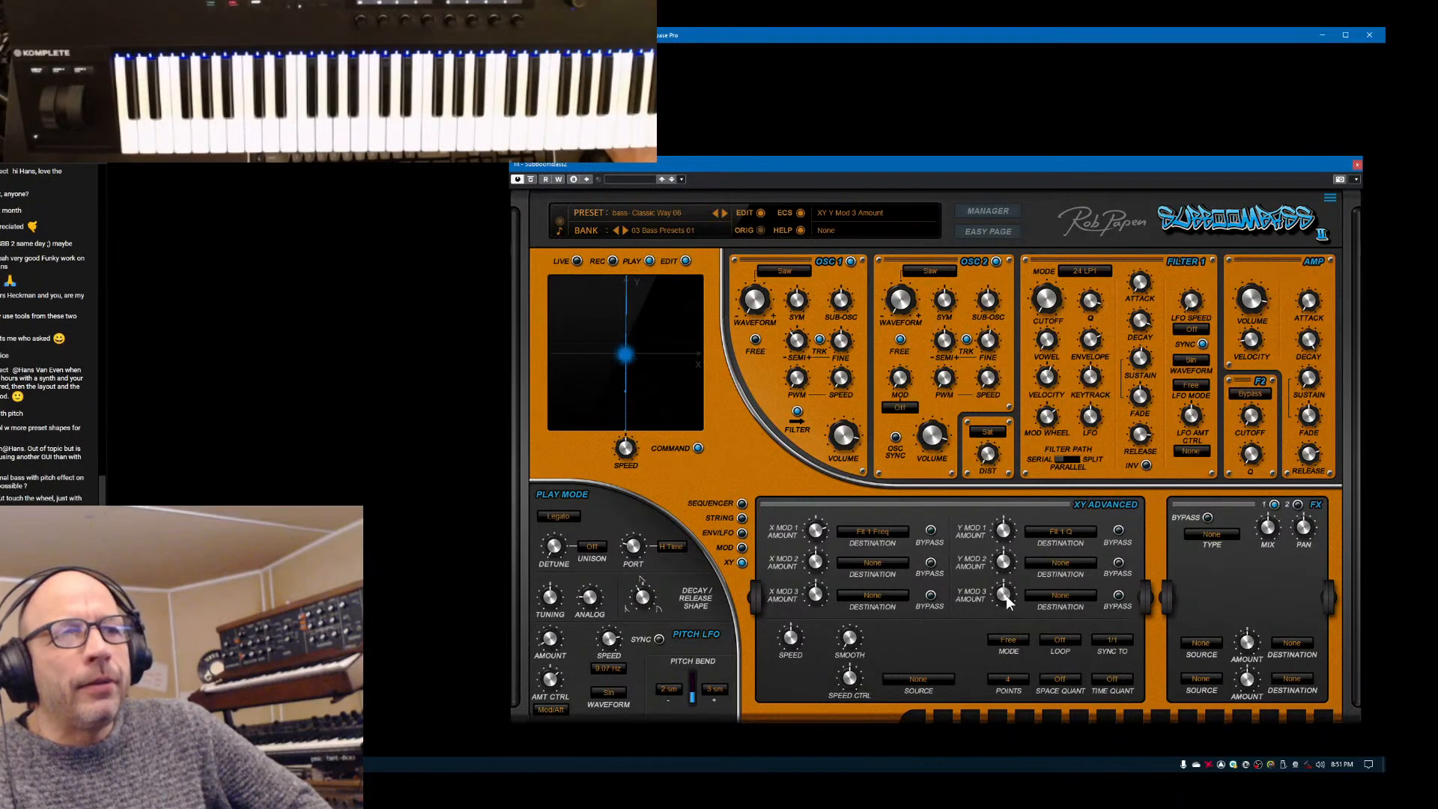
{"action": "left_click", "coordinate": [860, 531]}
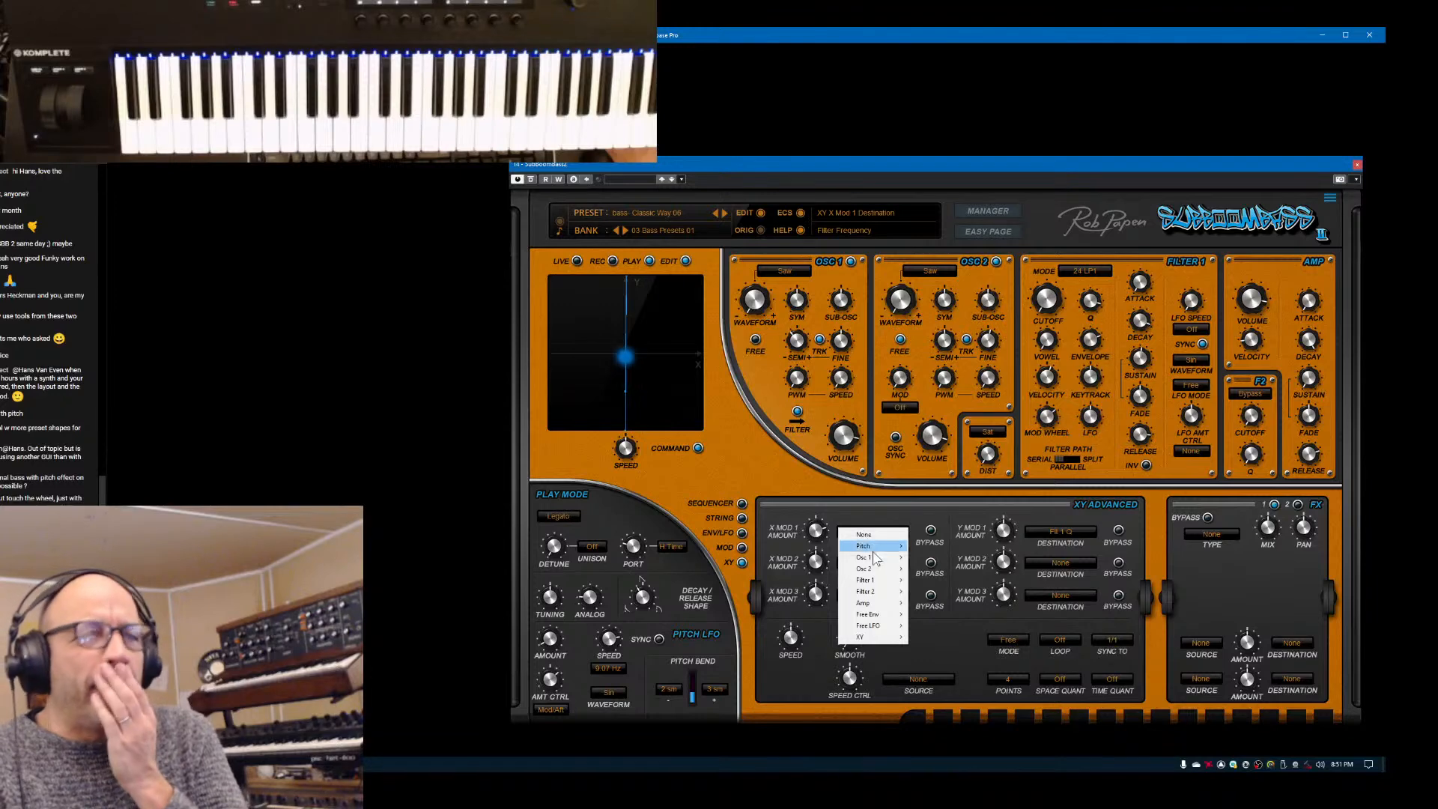
{"action": "mouse_move", "coordinate": [898, 561]}
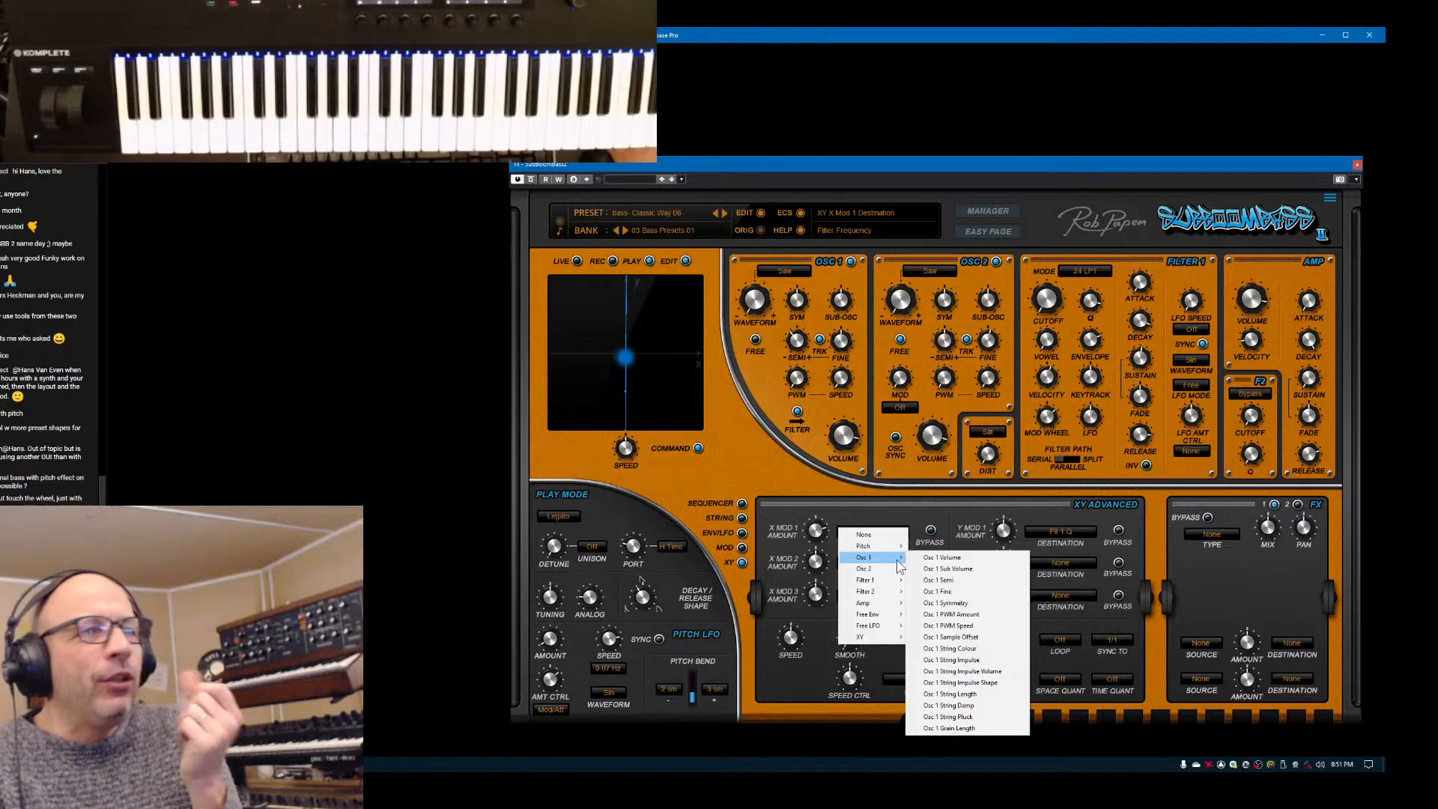
{"action": "left_click", "coordinate": [914, 512]}
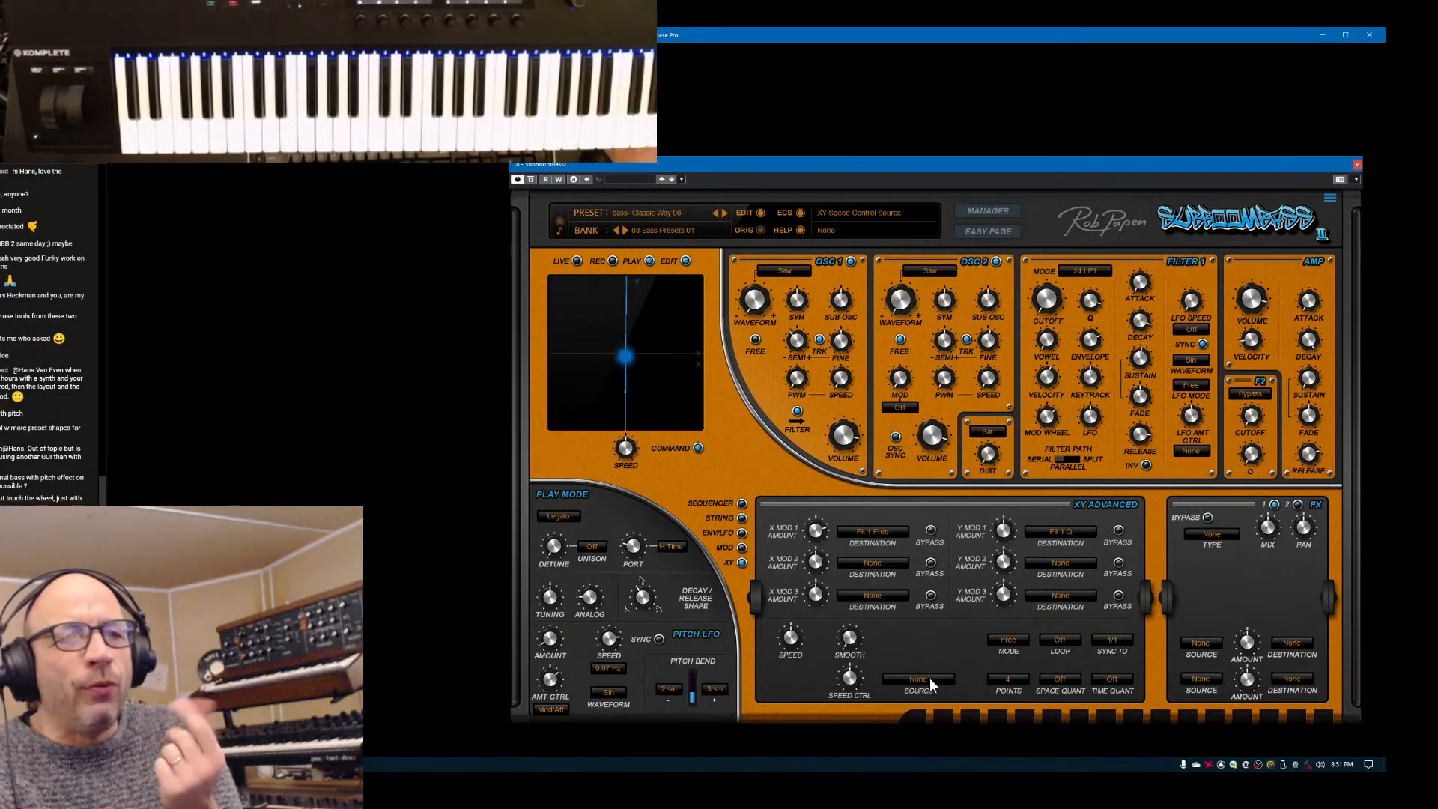
Set the XY play mode to Mono, leaving the loop option at Off
{"action": "left_click", "coordinate": [1060, 639]}
{"action": "left_click", "coordinate": [1062, 643]}
{"action": "left_click", "coordinate": [1008, 640]}
{"action": "left_click", "coordinate": [1013, 652]}
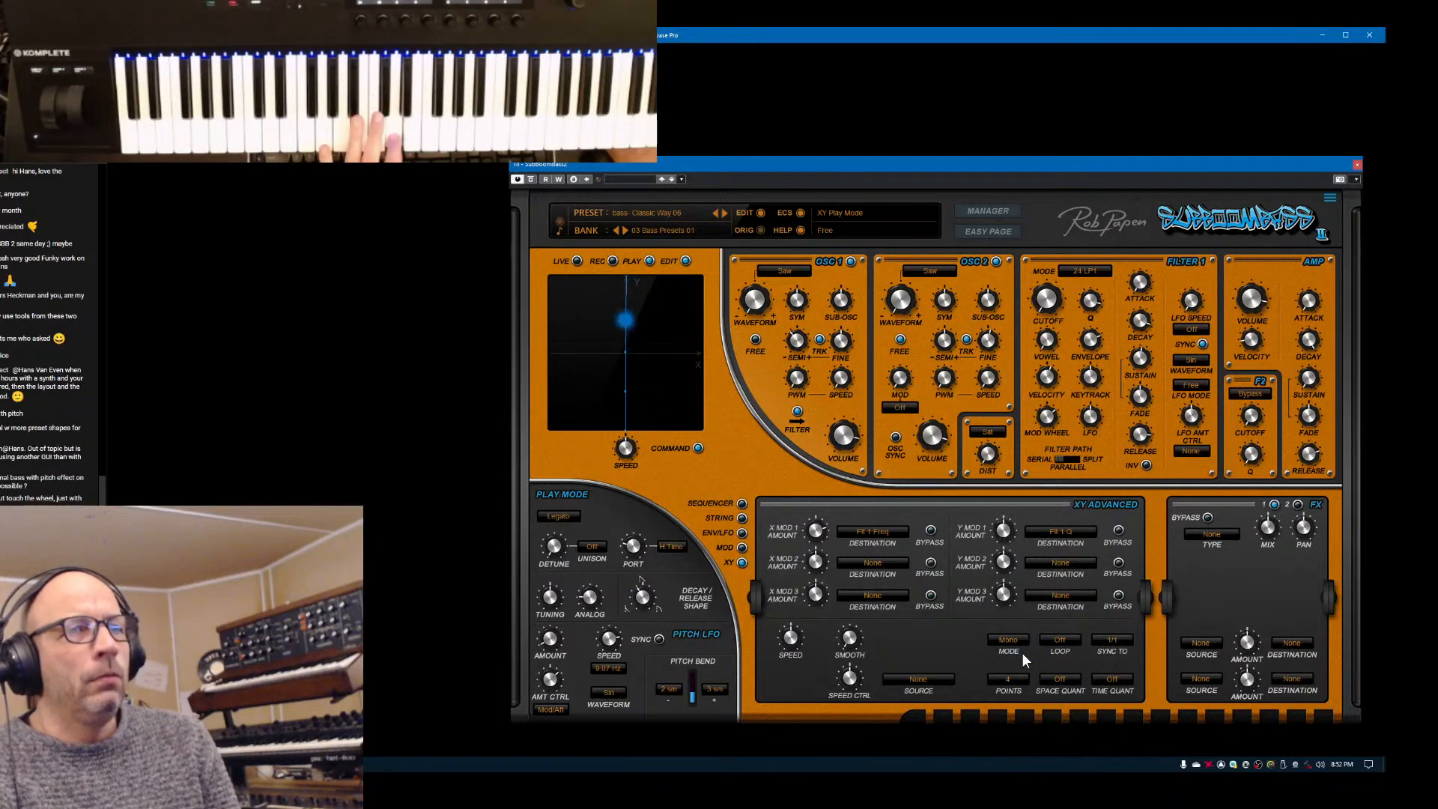
Assign both X Mod 1 and Y Mod 1 of the XY pad to Global Pitch
{"action": "left_click", "coordinate": [882, 536]}
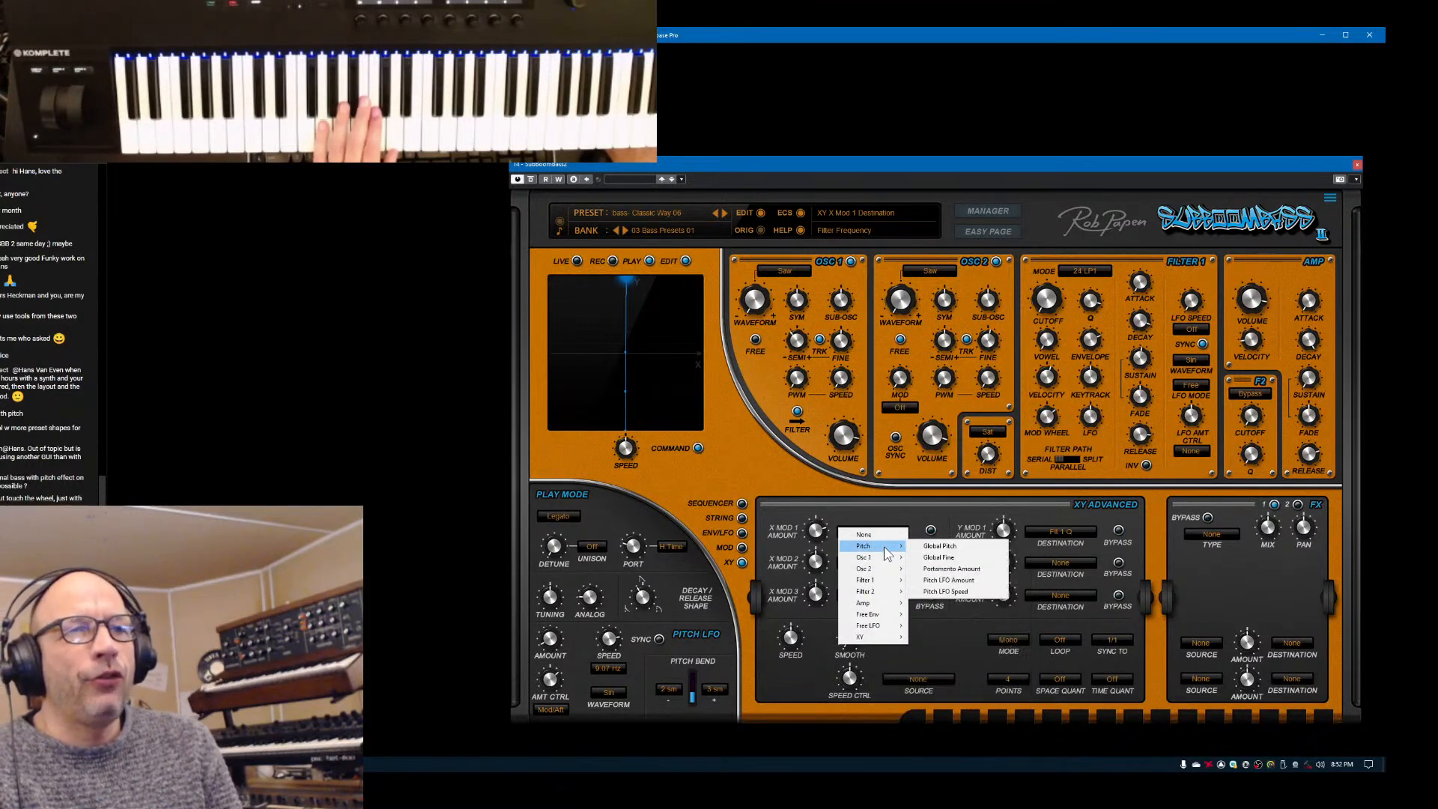
{"action": "left_click", "coordinate": [956, 549]}
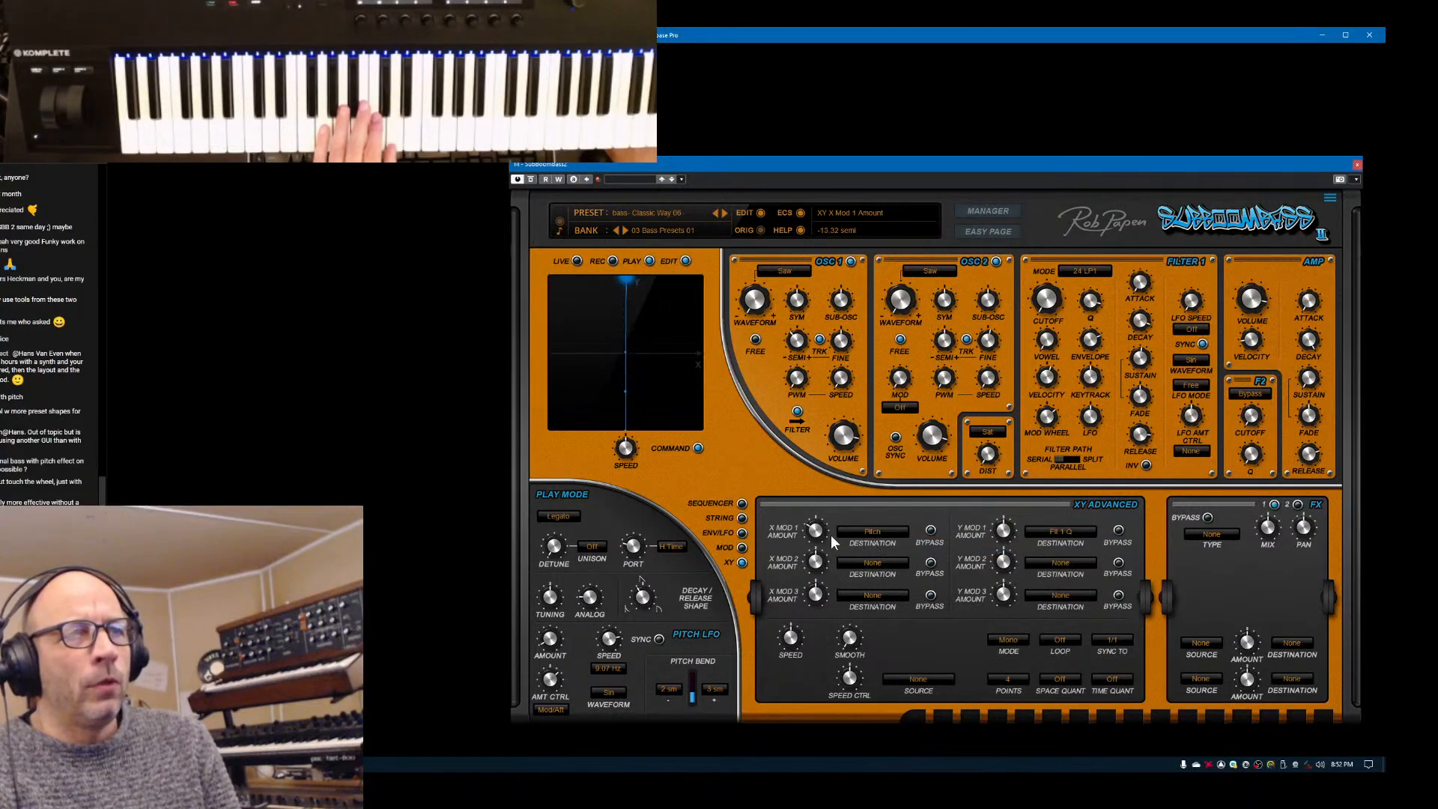
{"action": "left_click", "coordinate": [1066, 536]}
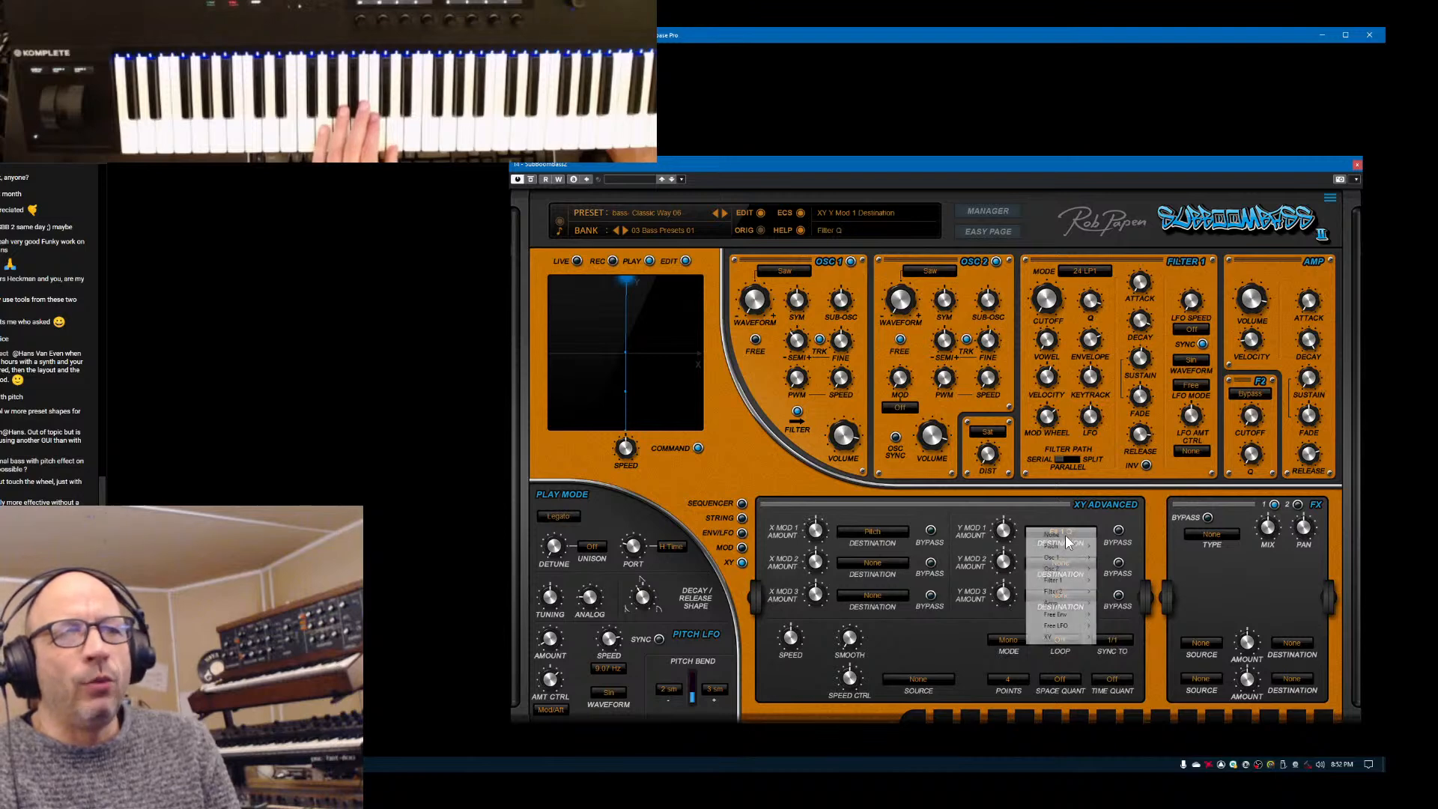
{"action": "mouse_move", "coordinate": [1076, 560]}
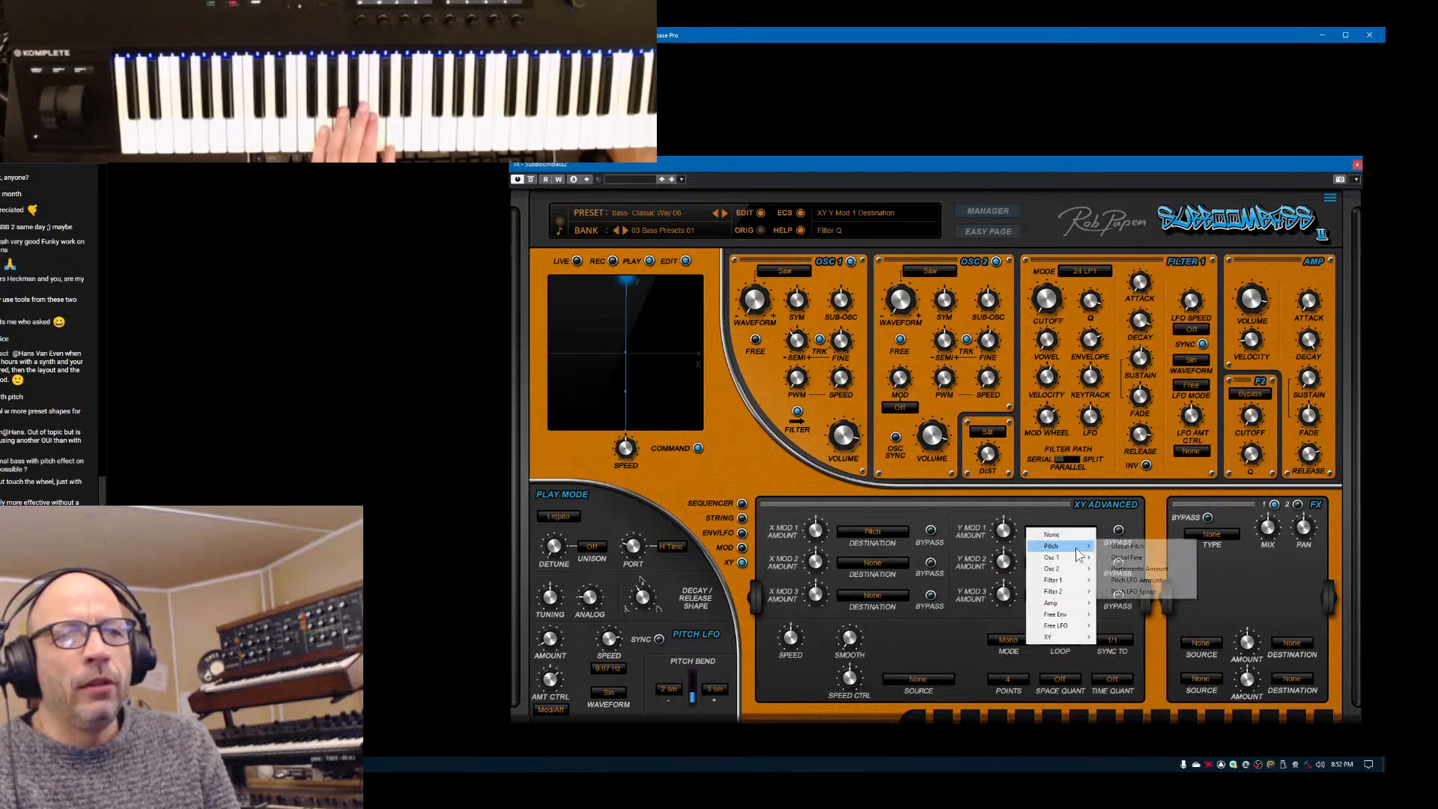
{"action": "left_click", "coordinate": [1124, 547]}
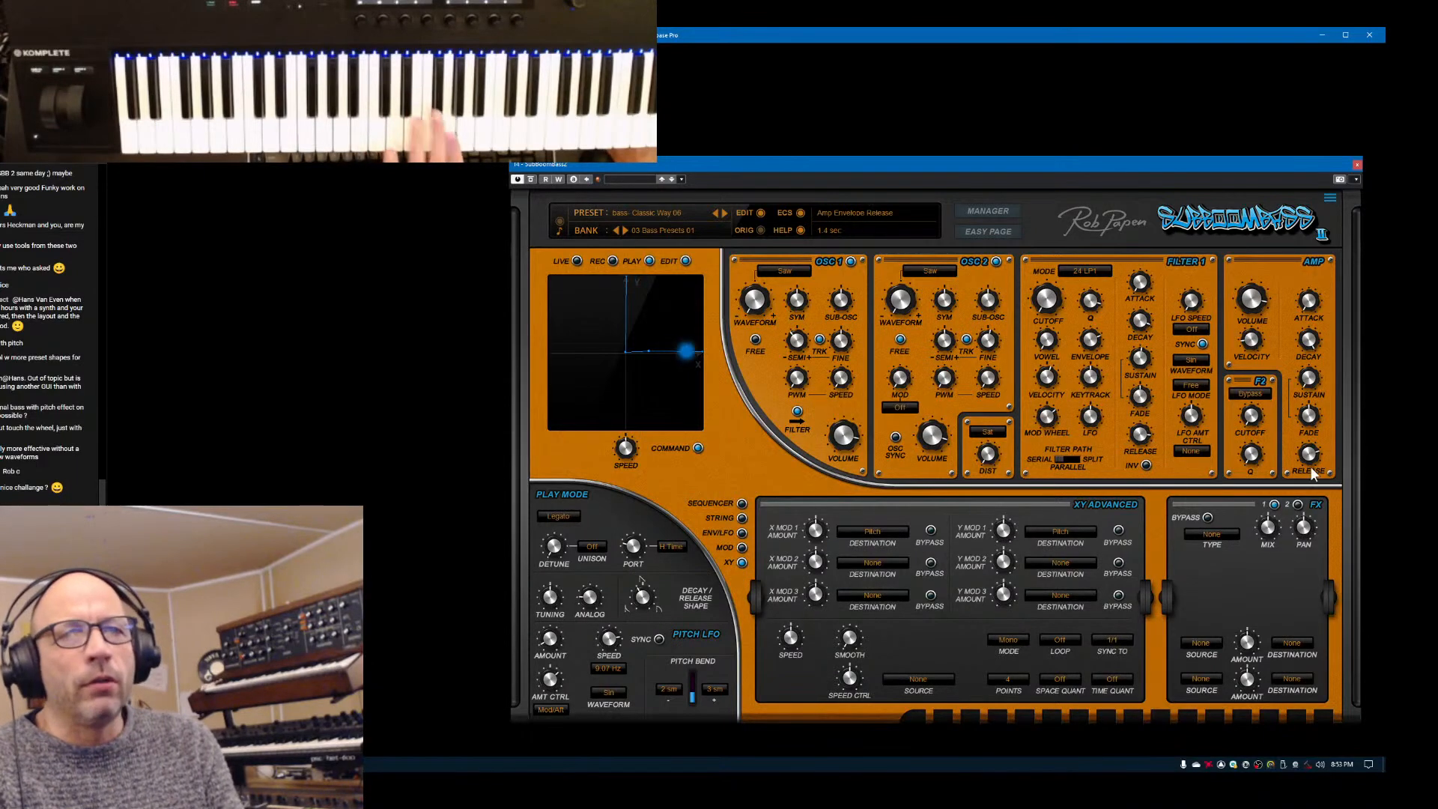
Raise the amp envelope's release and set its sustain to 79.0 %
{"action": "left_click_drag", "start_coordinate": [1310, 468], "coordinate": [1312, 444]}
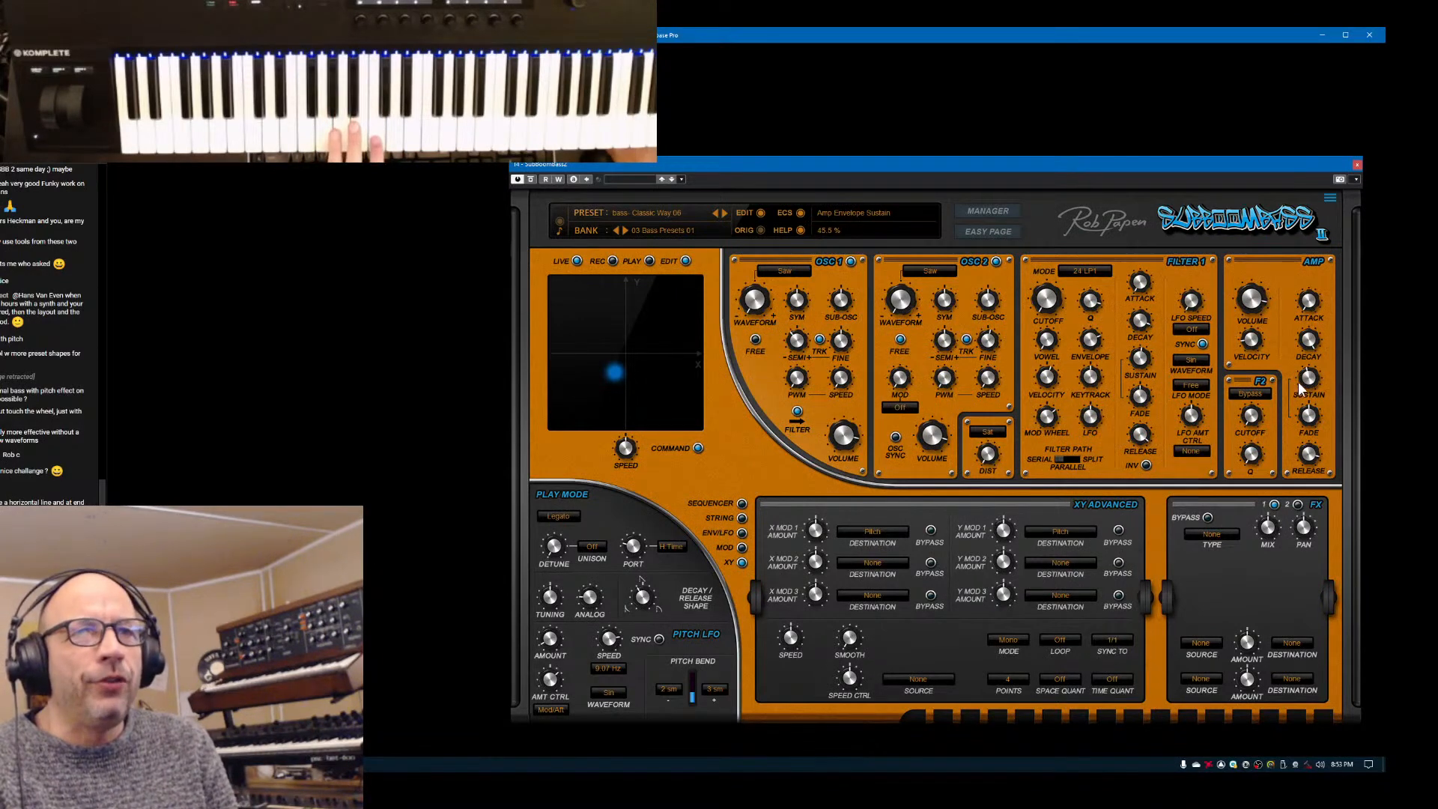
{"action": "left_click_drag", "start_coordinate": [1308, 385], "coordinate": [1313, 373]}
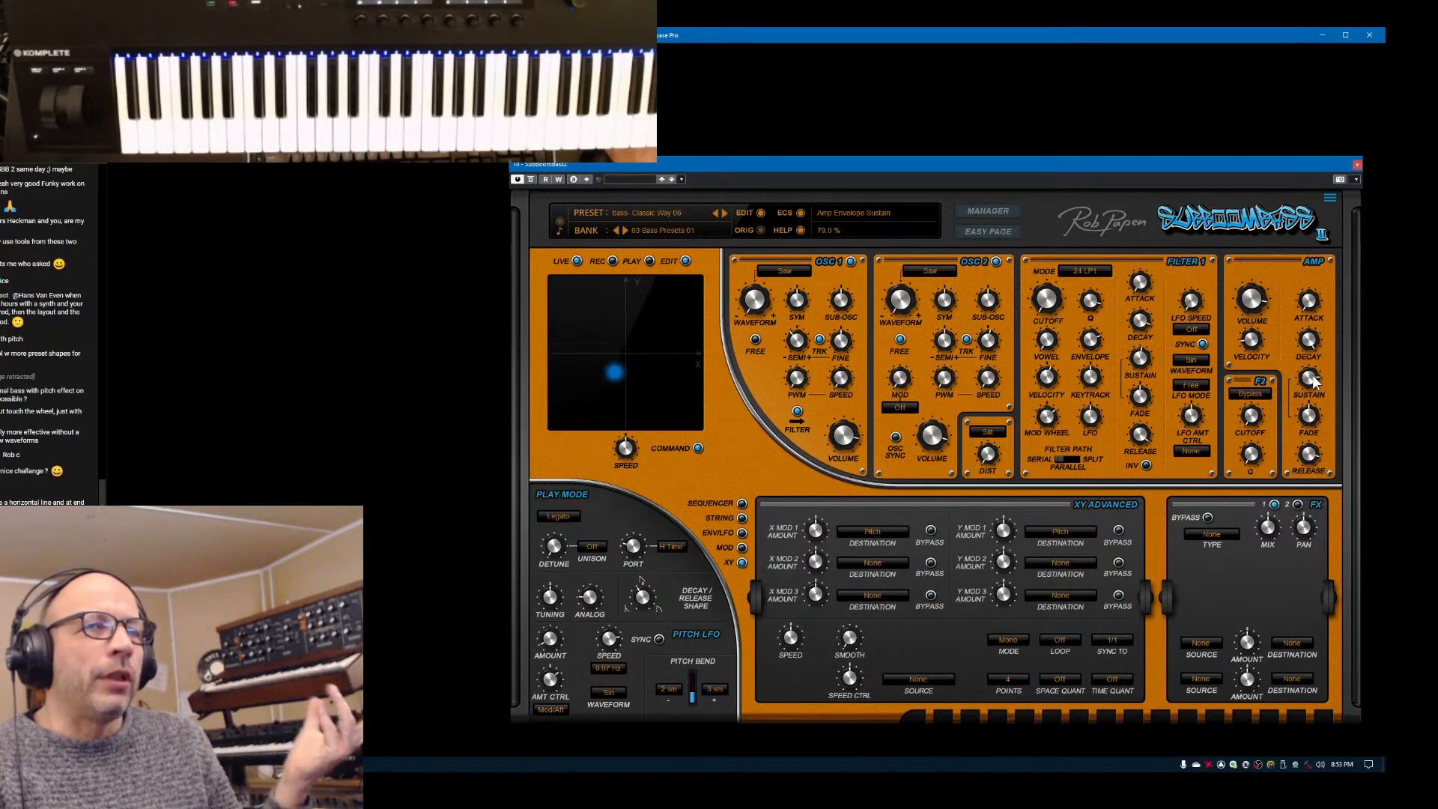
Assign free envelope 1 to Global Pitch with an amount of +12.00 semitones
{"action": "left_click", "coordinate": [743, 534]}
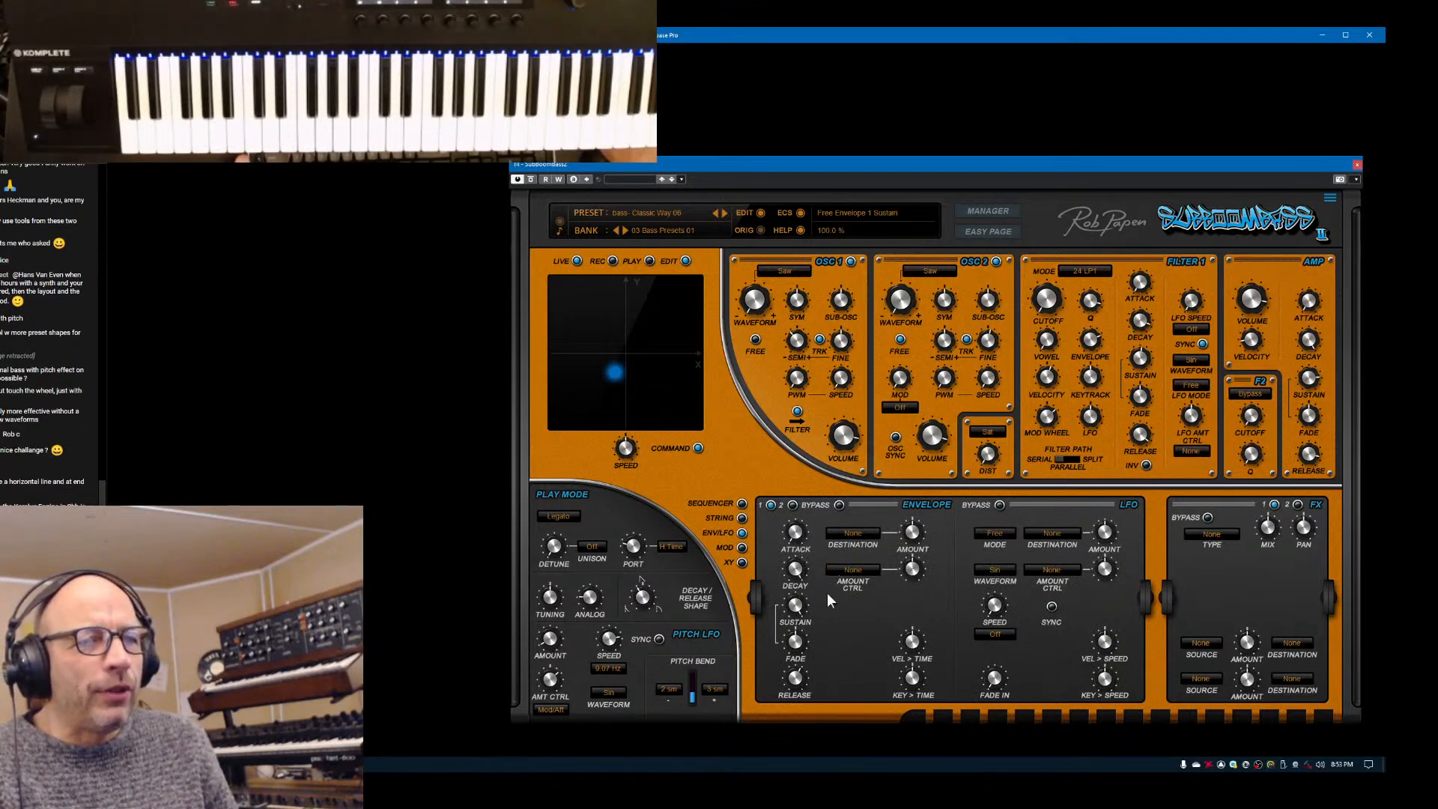
{"action": "left_click", "coordinate": [851, 534]}
{"action": "mouse_move", "coordinate": [873, 546]}
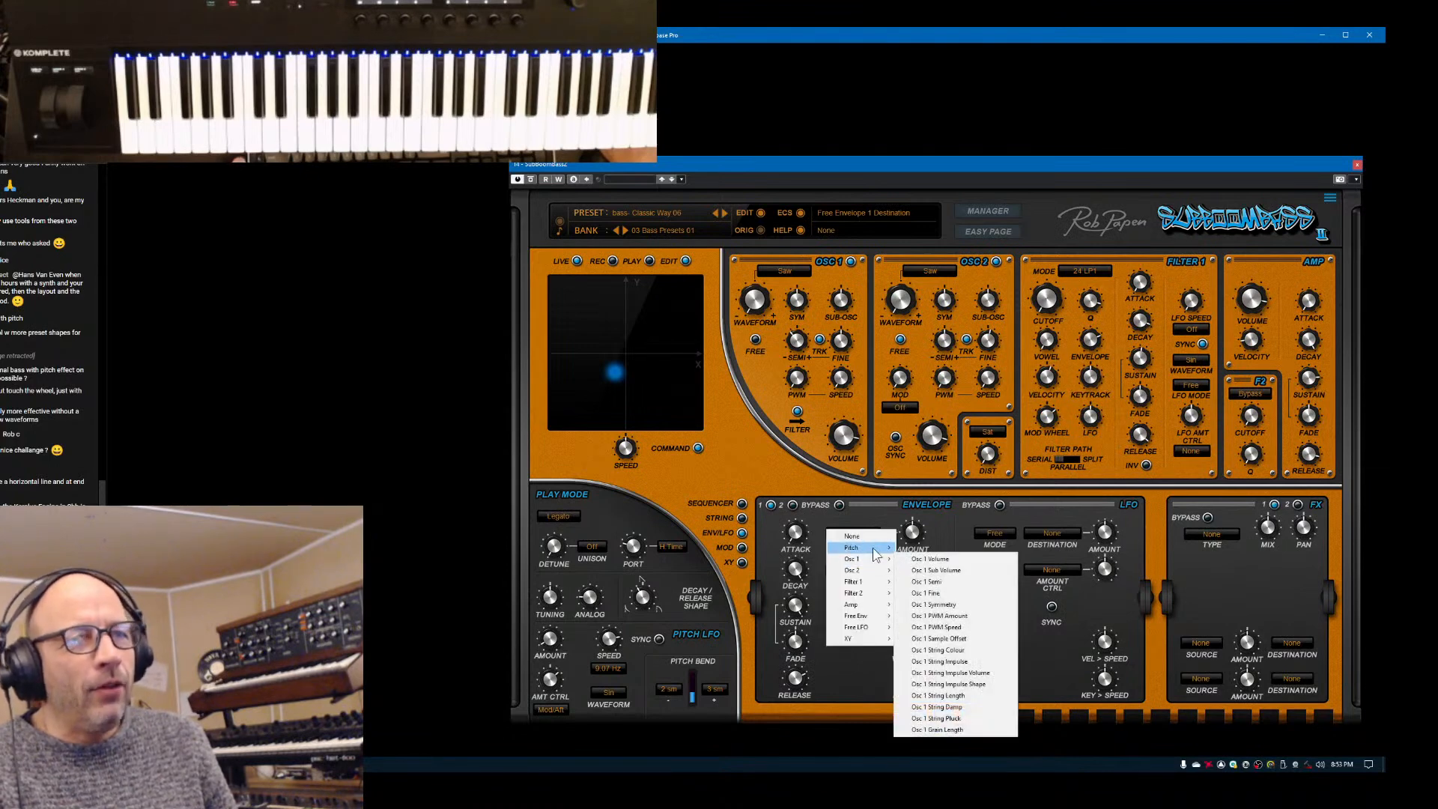
{"action": "left_click", "coordinate": [924, 546]}
{"action": "left_click_drag", "start_coordinate": [912, 533], "coordinate": [923, 527]}
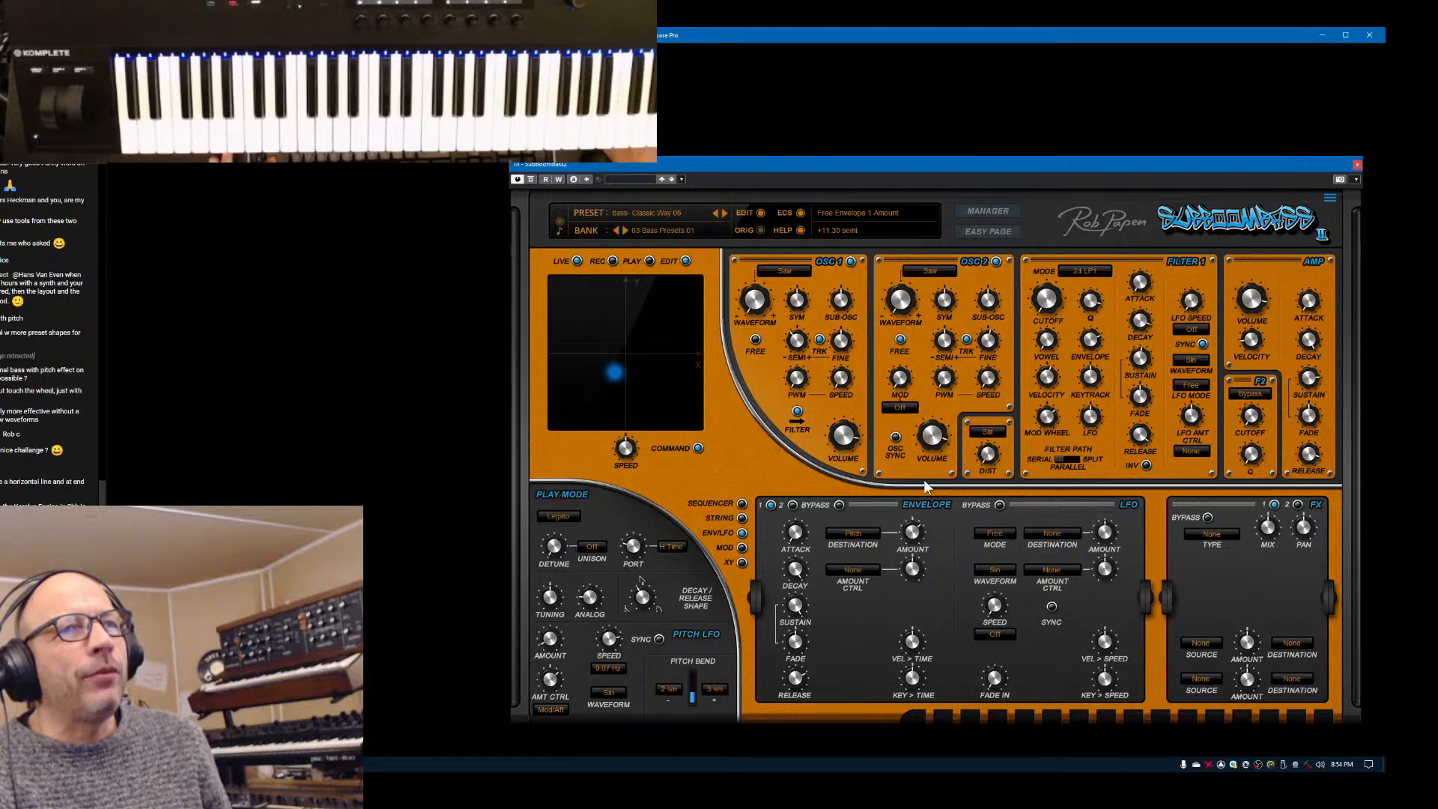
{"action": "left_click_drag", "start_coordinate": [924, 440], "coordinate": [926, 430]}
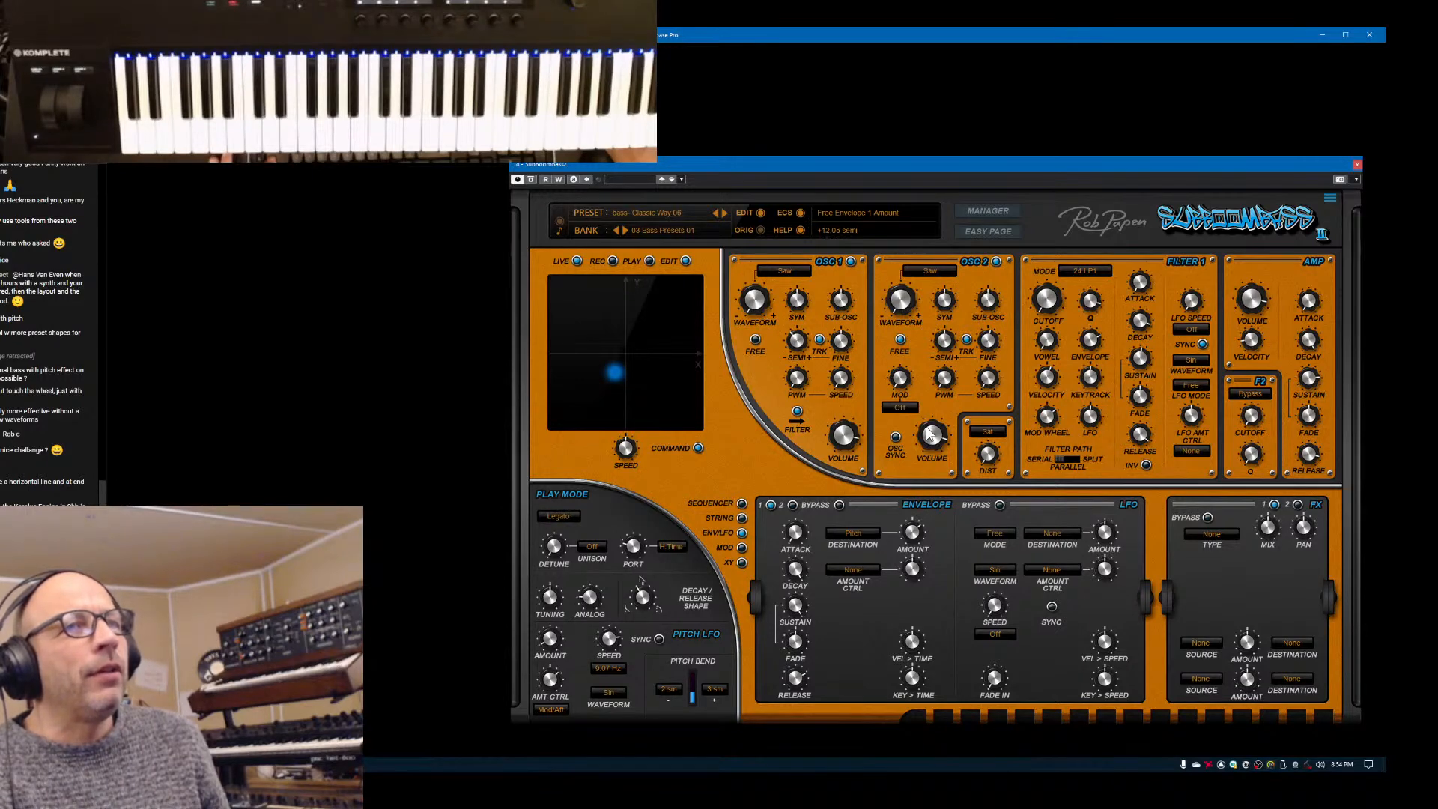
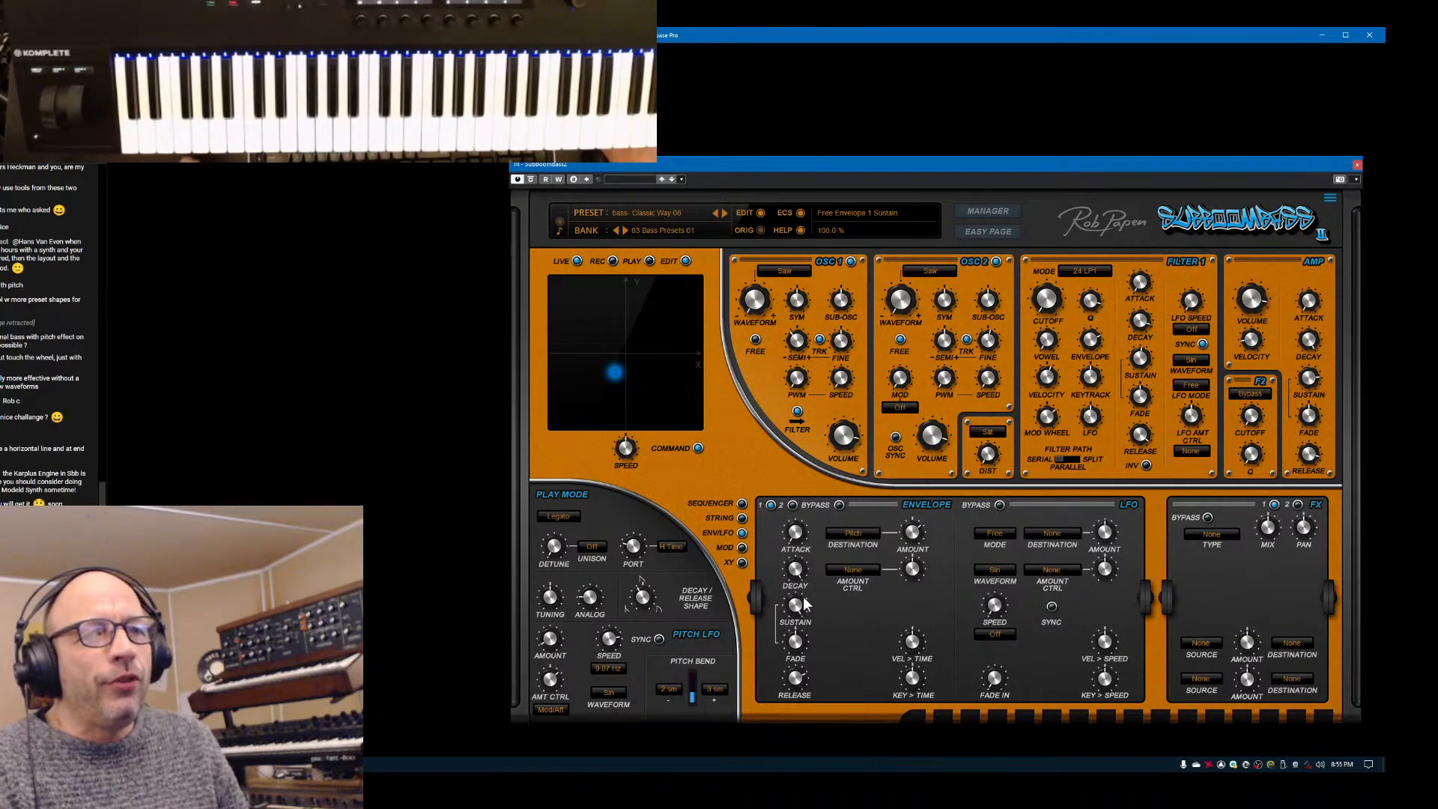
Raise free envelope 1's release to 1.2 sec
{"action": "left_click_drag", "start_coordinate": [795, 685], "coordinate": [798, 678]}
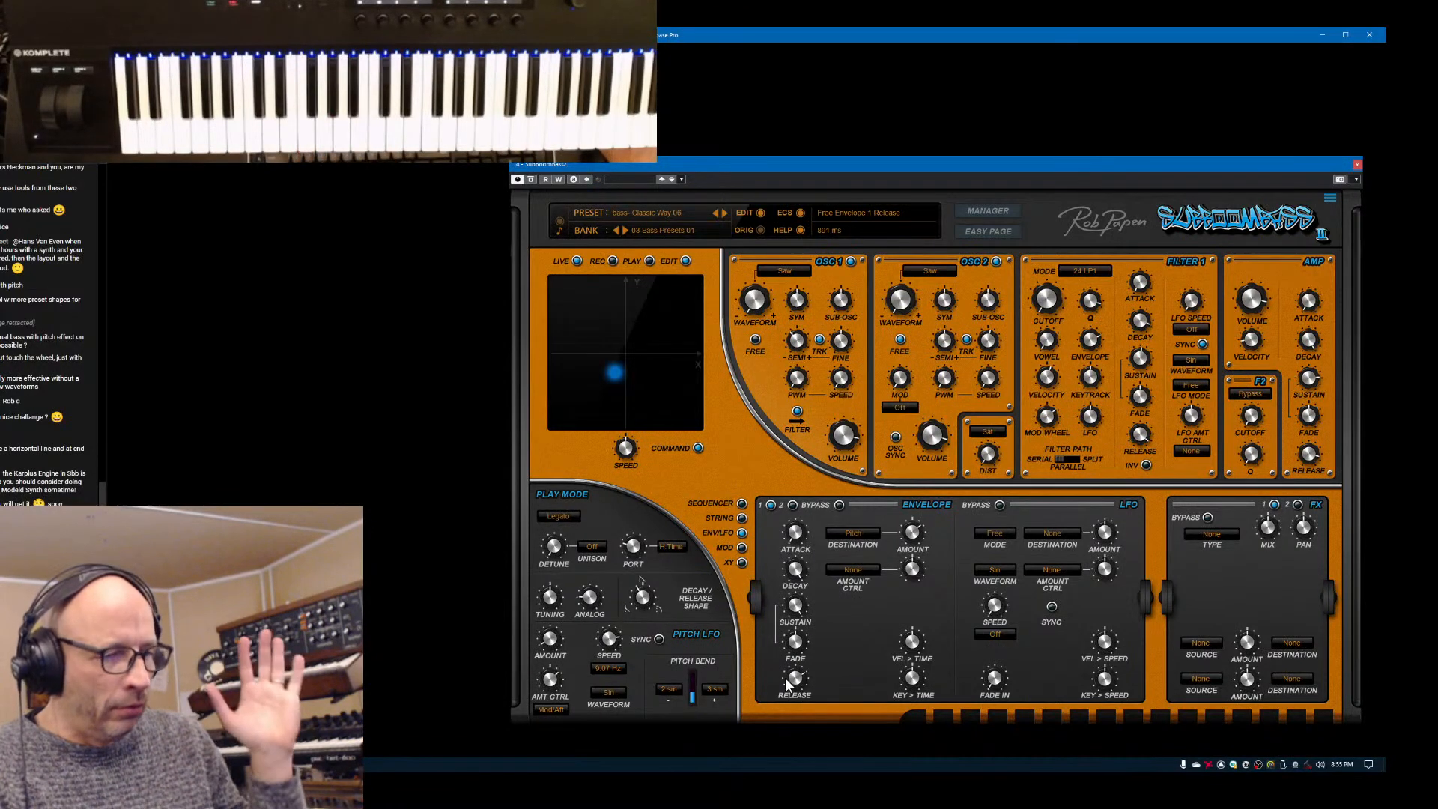
{"action": "left_click_drag", "start_coordinate": [802, 703], "coordinate": [807, 650]}
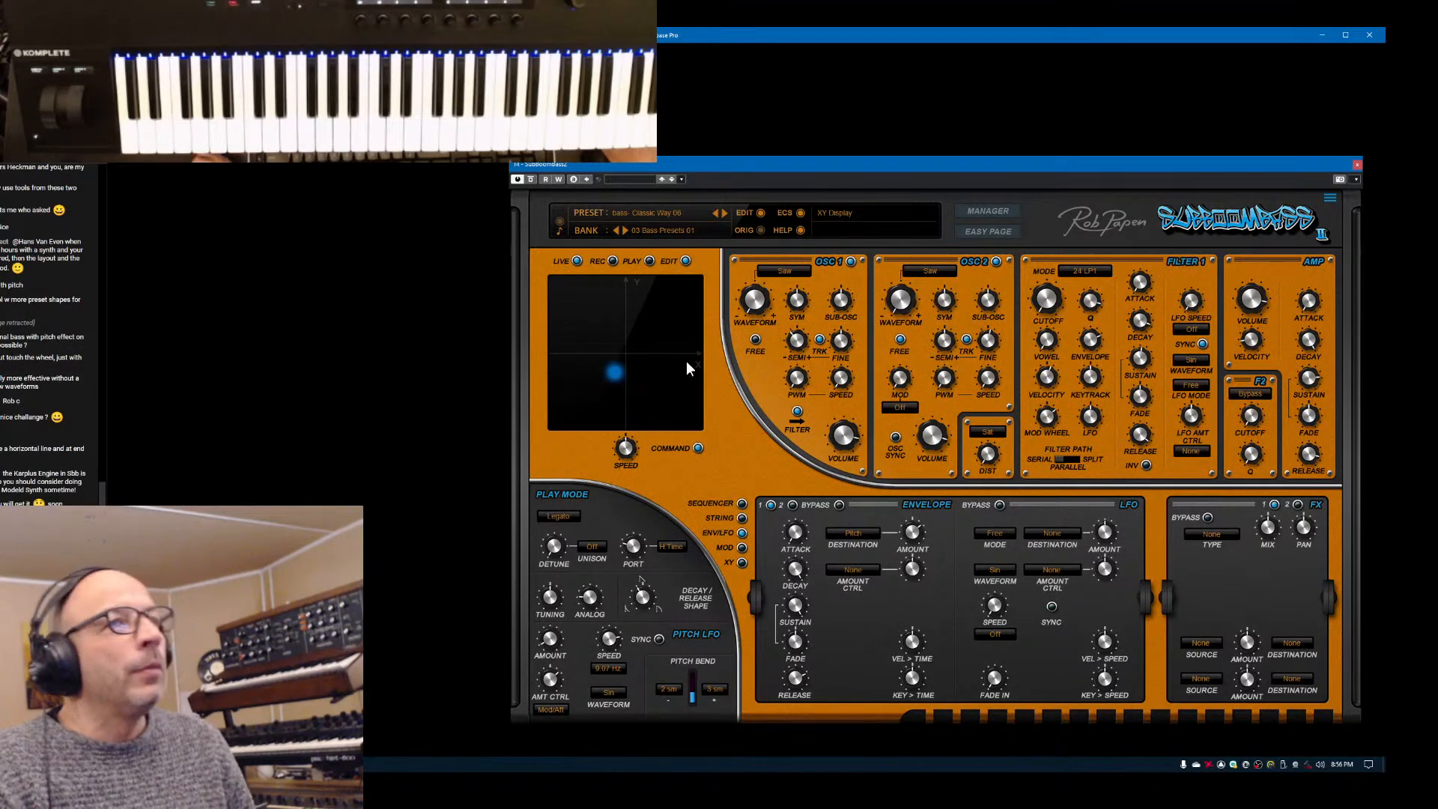
Save the current preset into the 99 Blank Bank folder under the name "Bass Release Fall"
{"action": "left_click", "coordinate": [660, 209]}
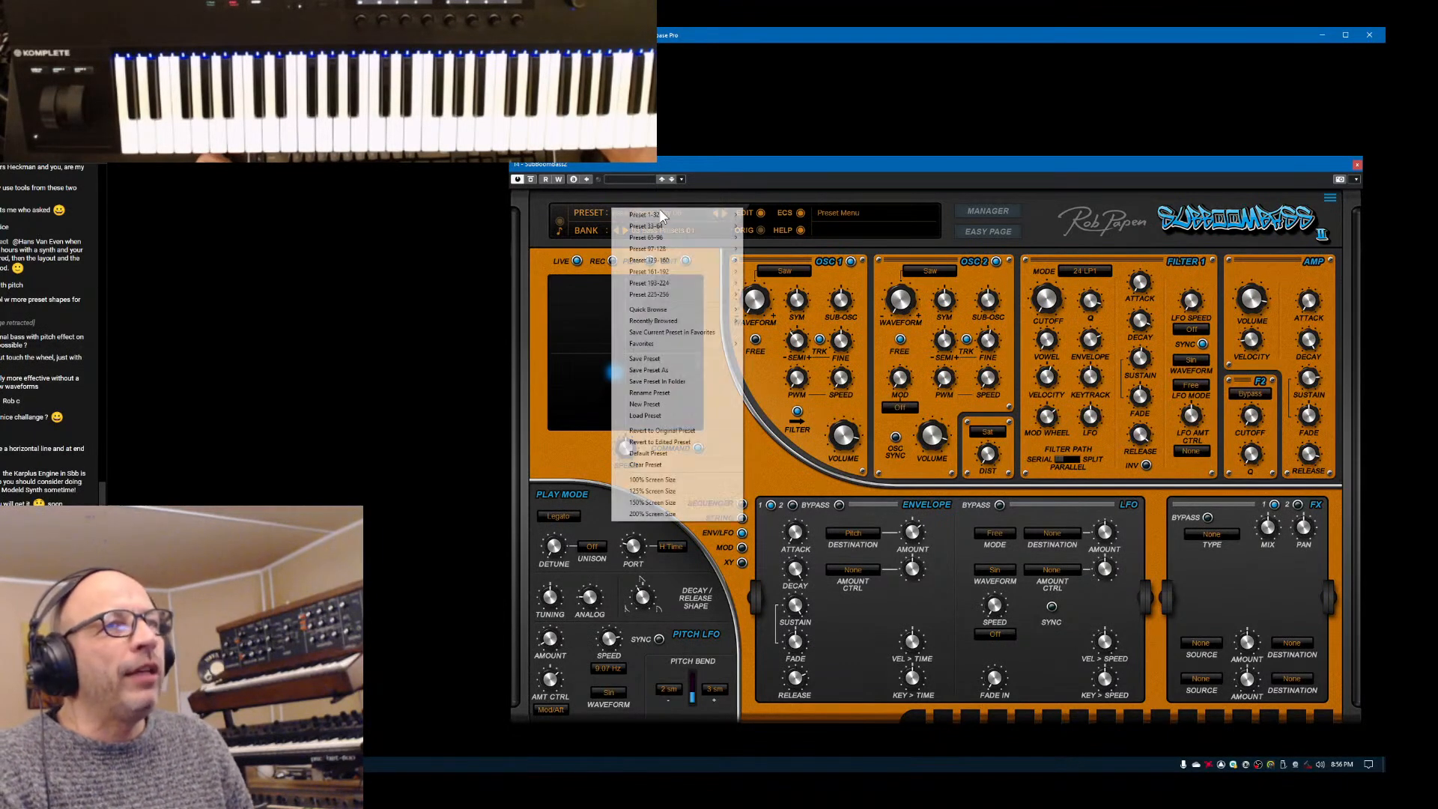
{"action": "left_click", "coordinate": [671, 386]}
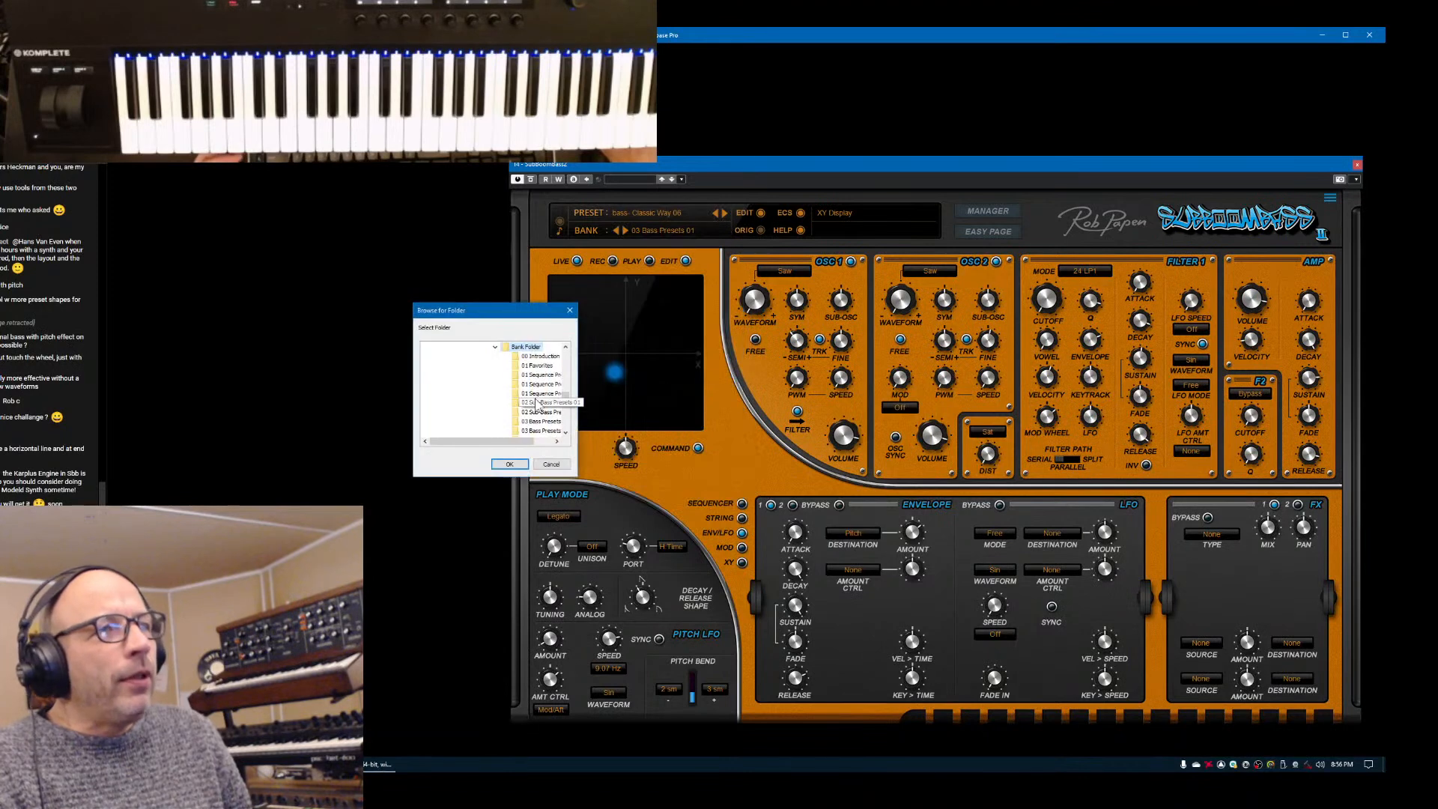
{"action": "left_click_drag", "start_coordinate": [571, 401], "coordinate": [571, 409]}
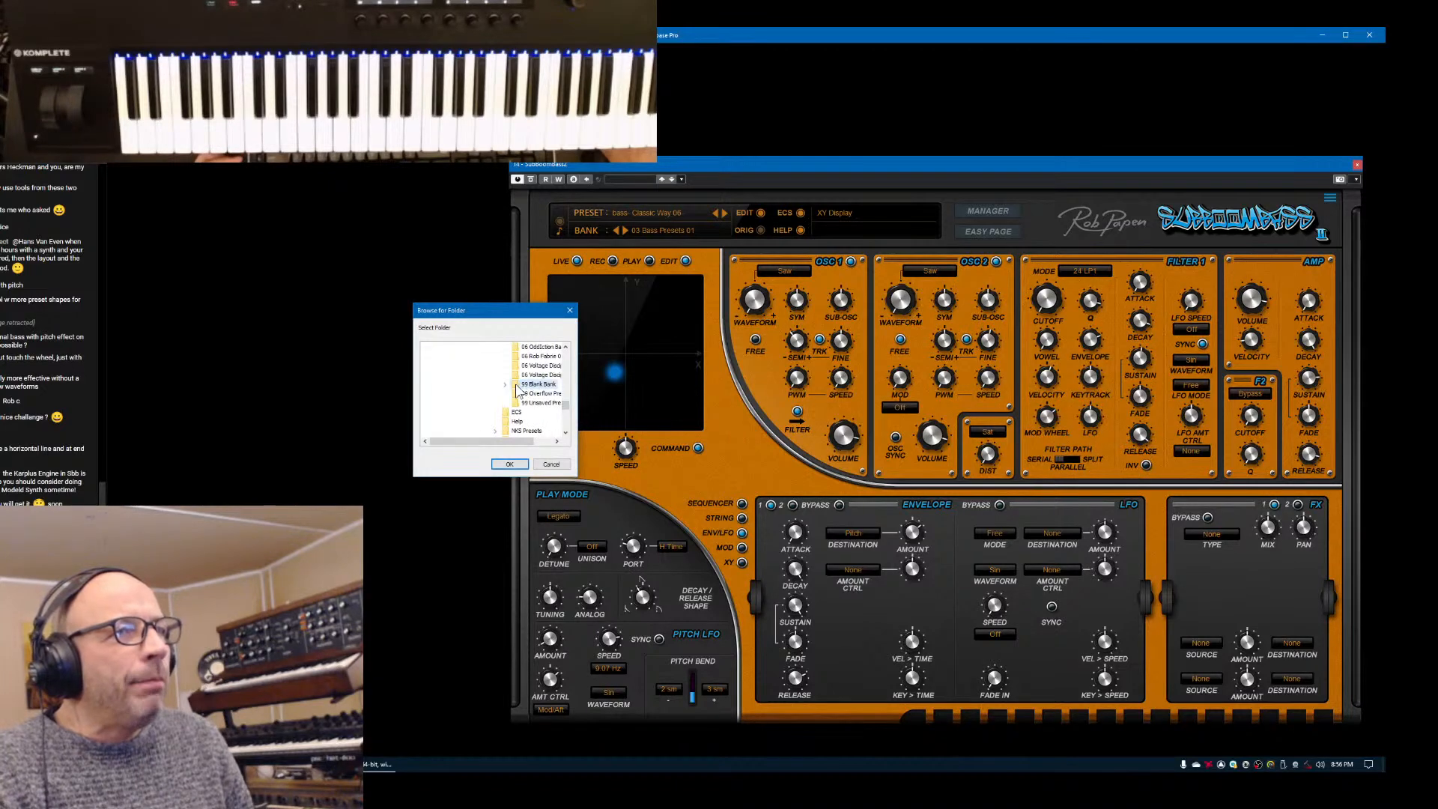
{"action": "left_click", "coordinate": [513, 462]}
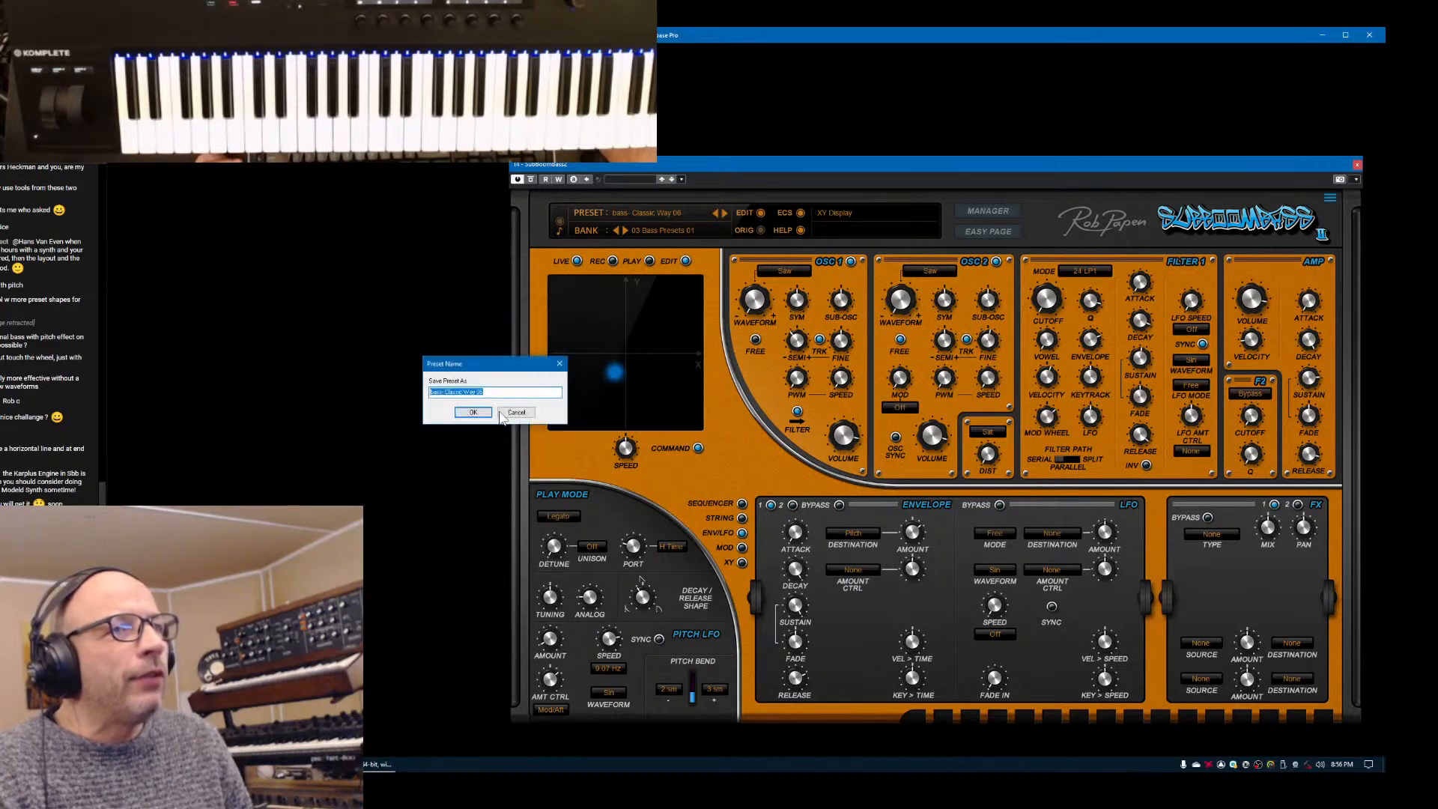
{"action": "left_click_drag", "start_coordinate": [528, 367], "coordinate": [816, 397]}
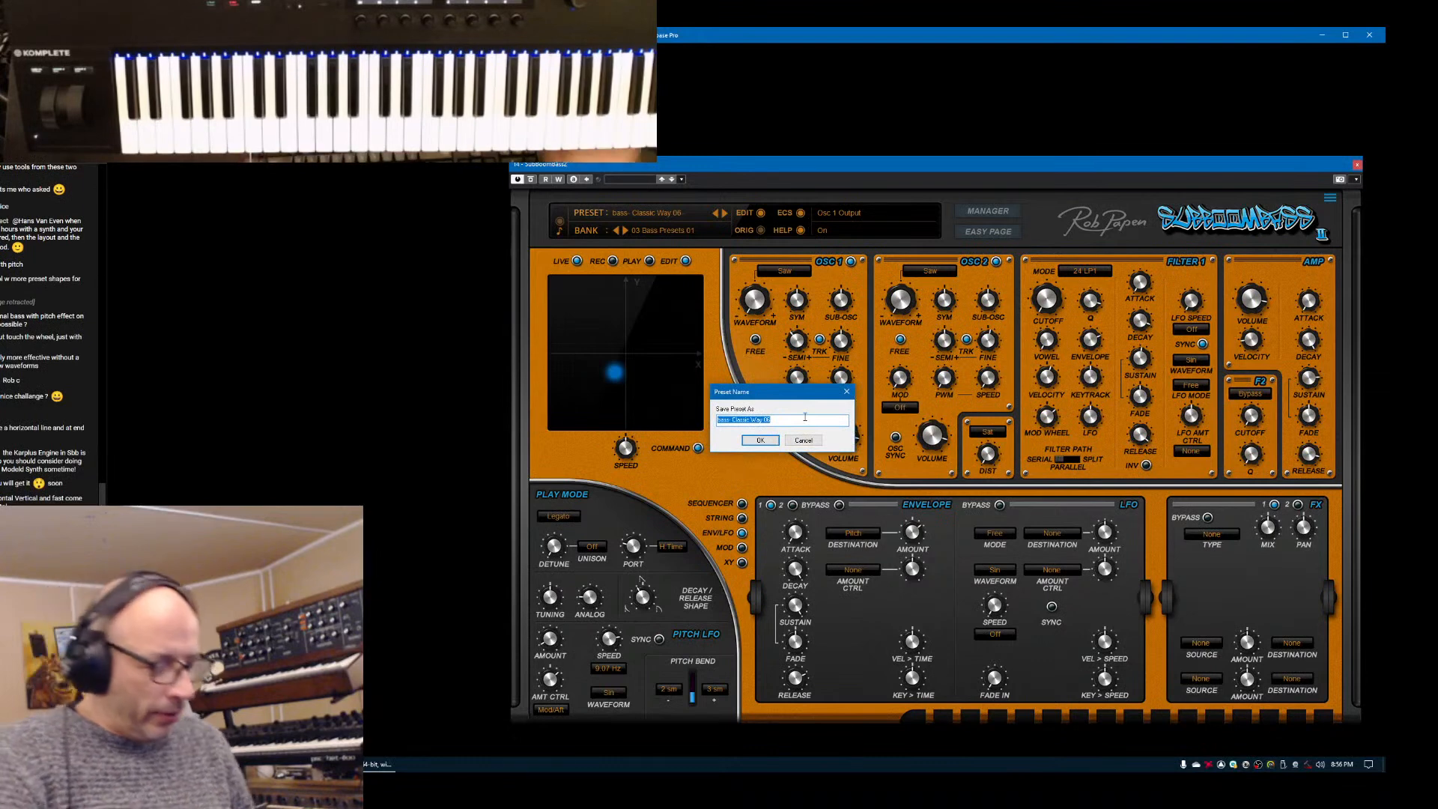
{"action": "type", "text": "Bass"}
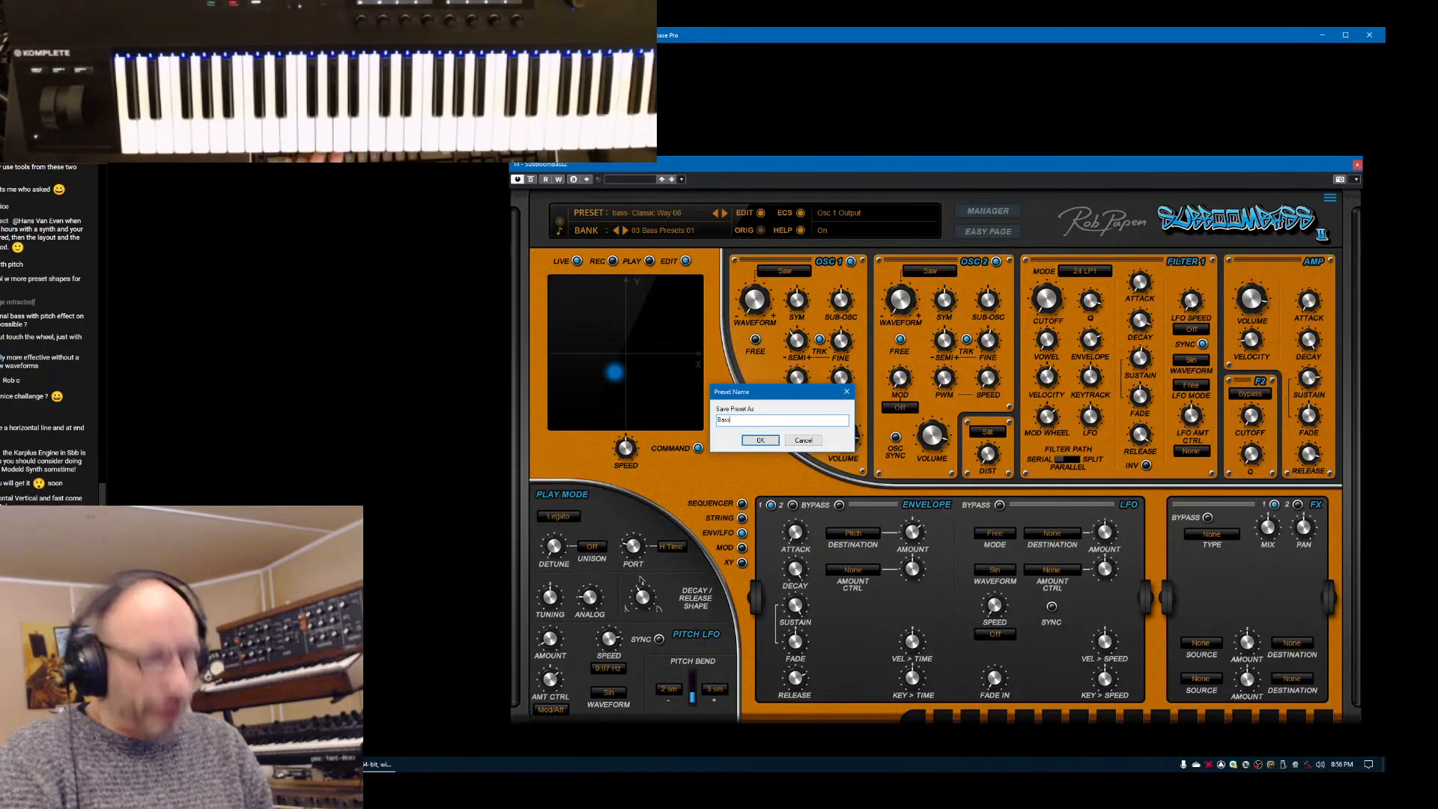
{"action": "type", "text": " Release "}
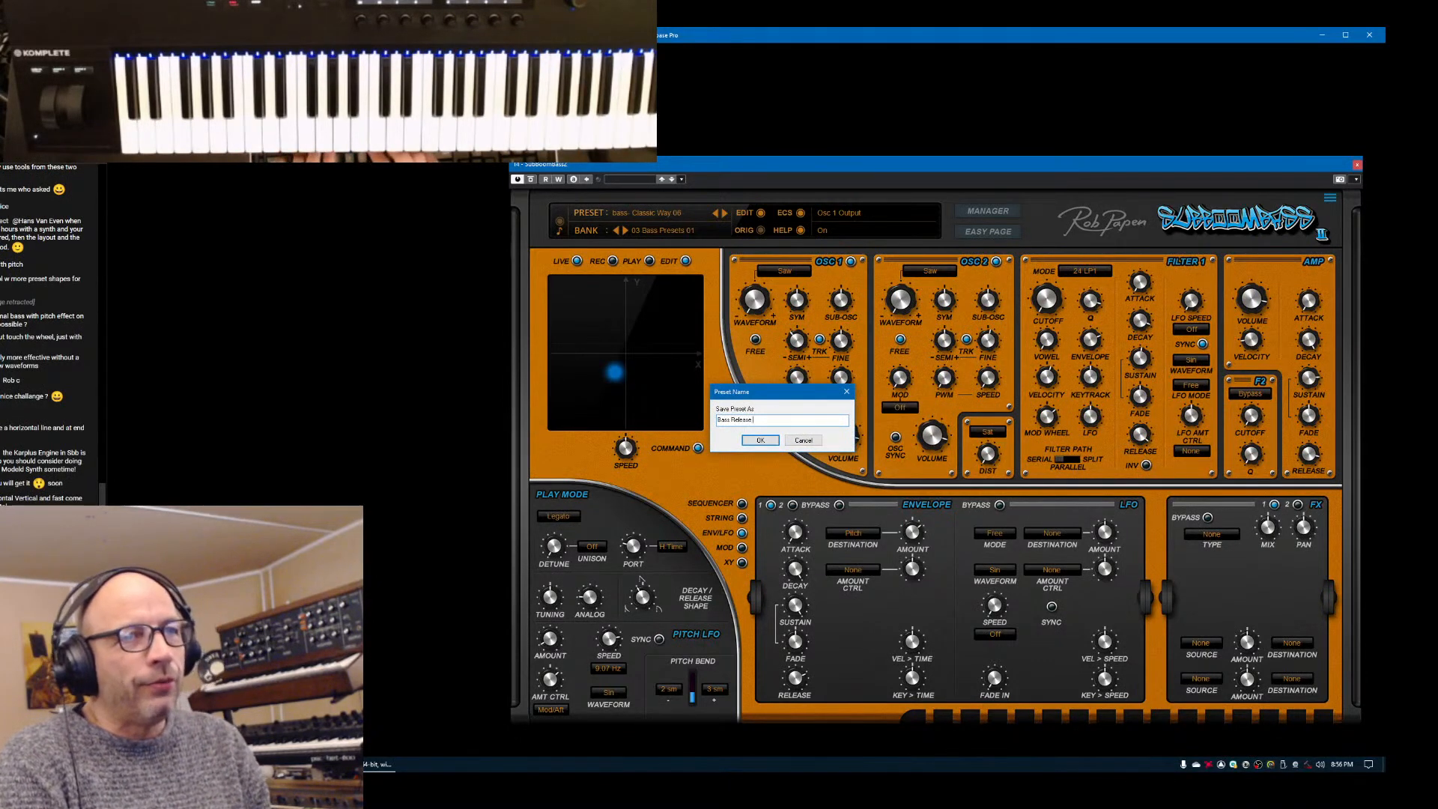
{"action": "type", "text": "Fall"}
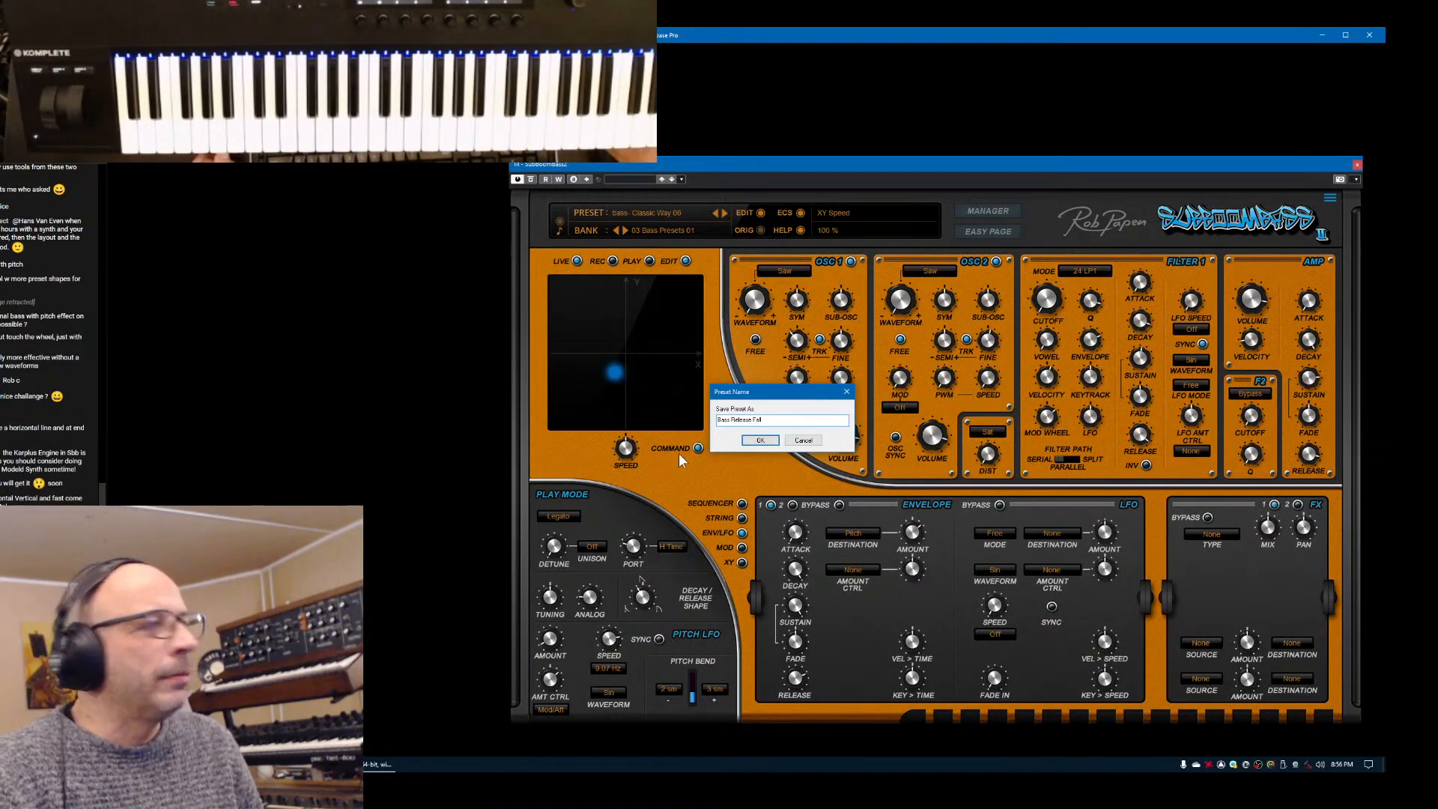
{"action": "left_click", "coordinate": [746, 441]}
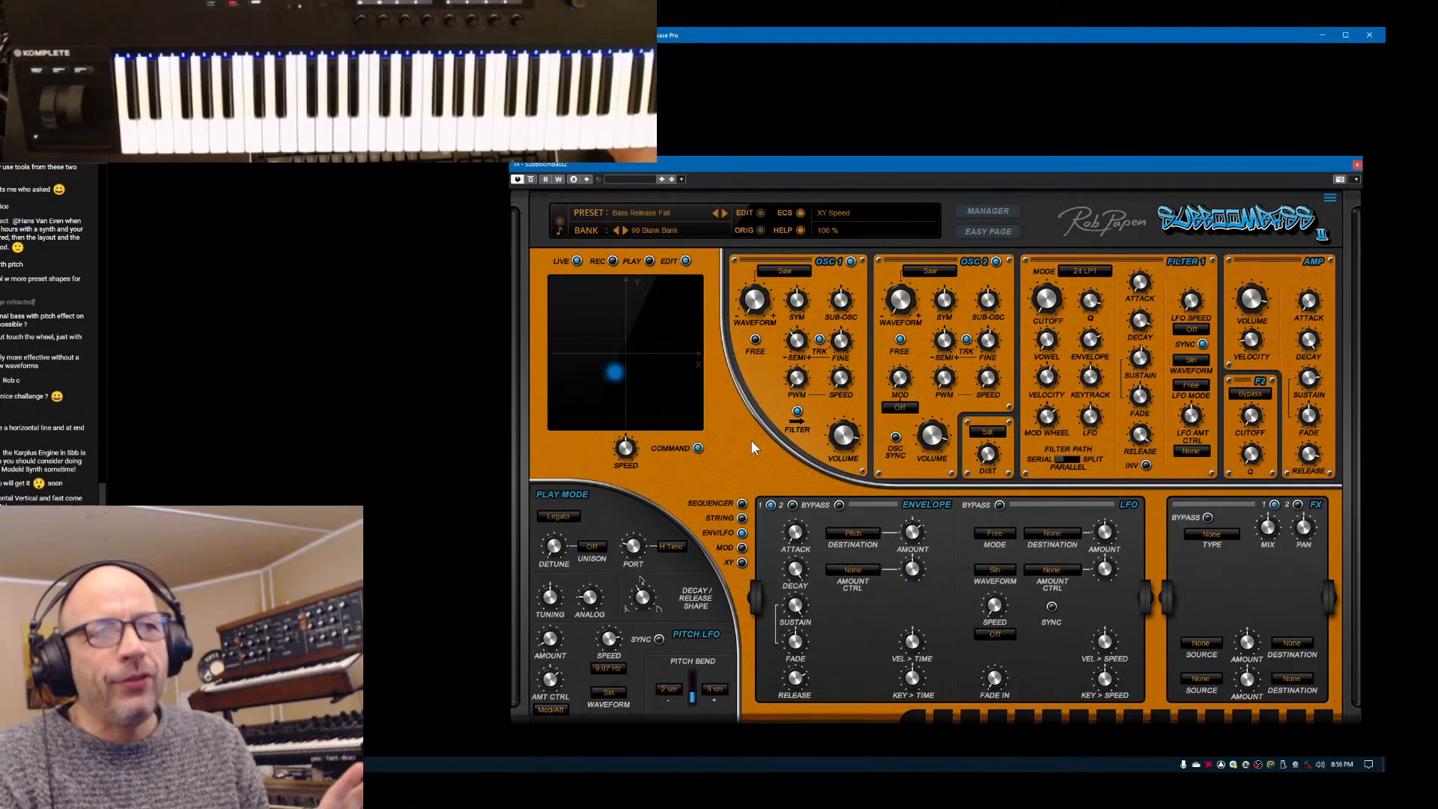
Review free envelope 1's amount, attack, sustain and release, along with the amp and filter envelope releases
{"action": "mouse_move", "coordinate": [914, 532]}
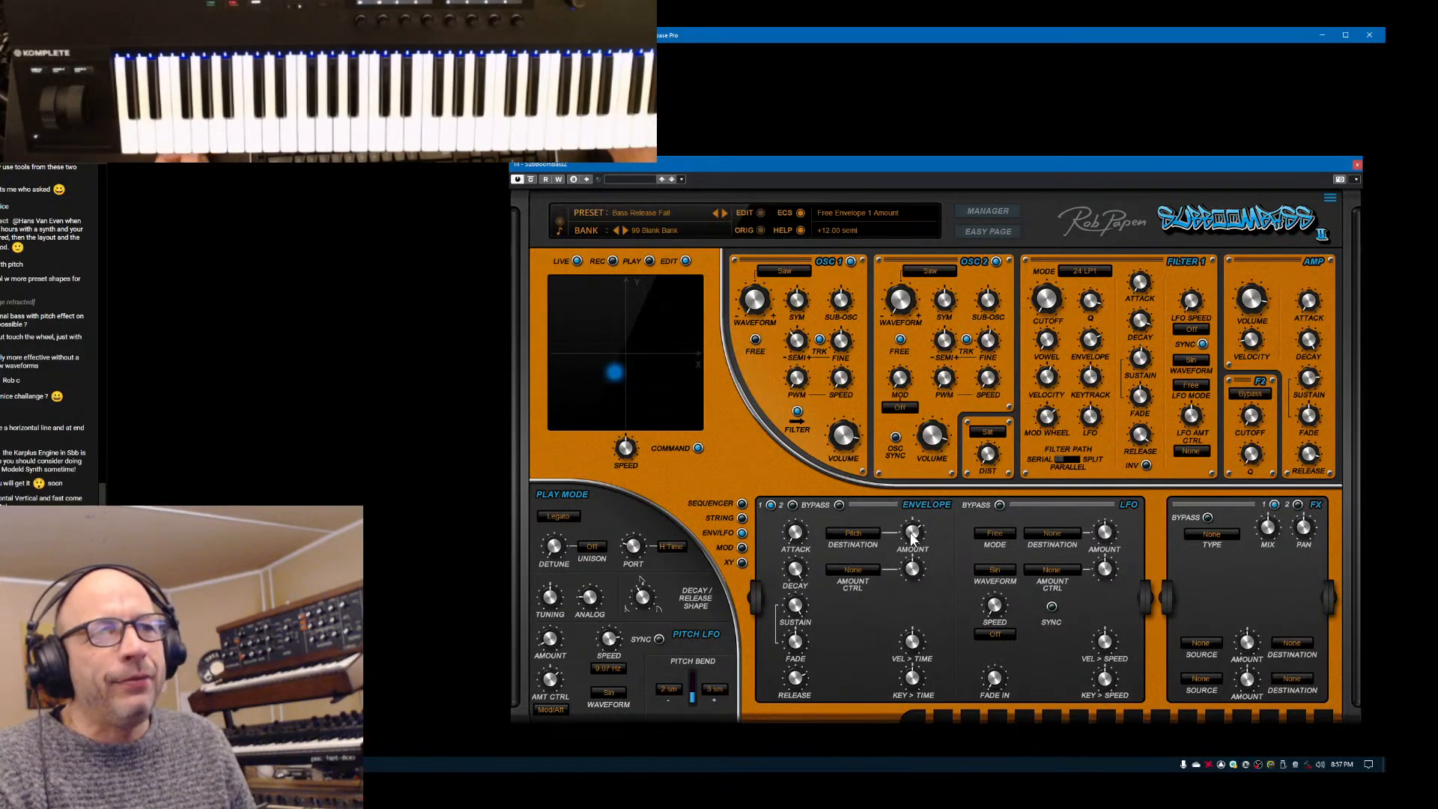
{"action": "mouse_move", "coordinate": [795, 535]}
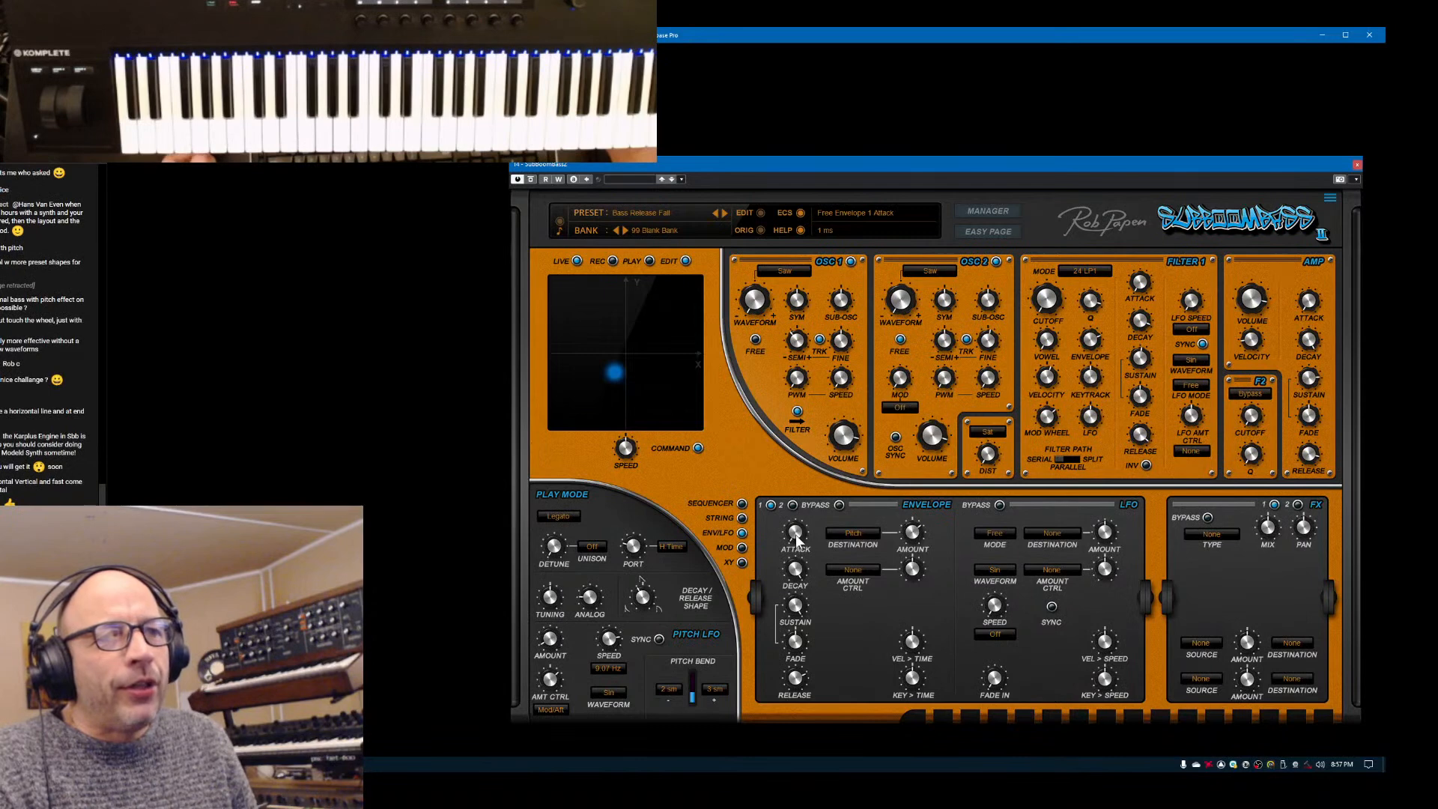
{"action": "mouse_move", "coordinate": [798, 607]}
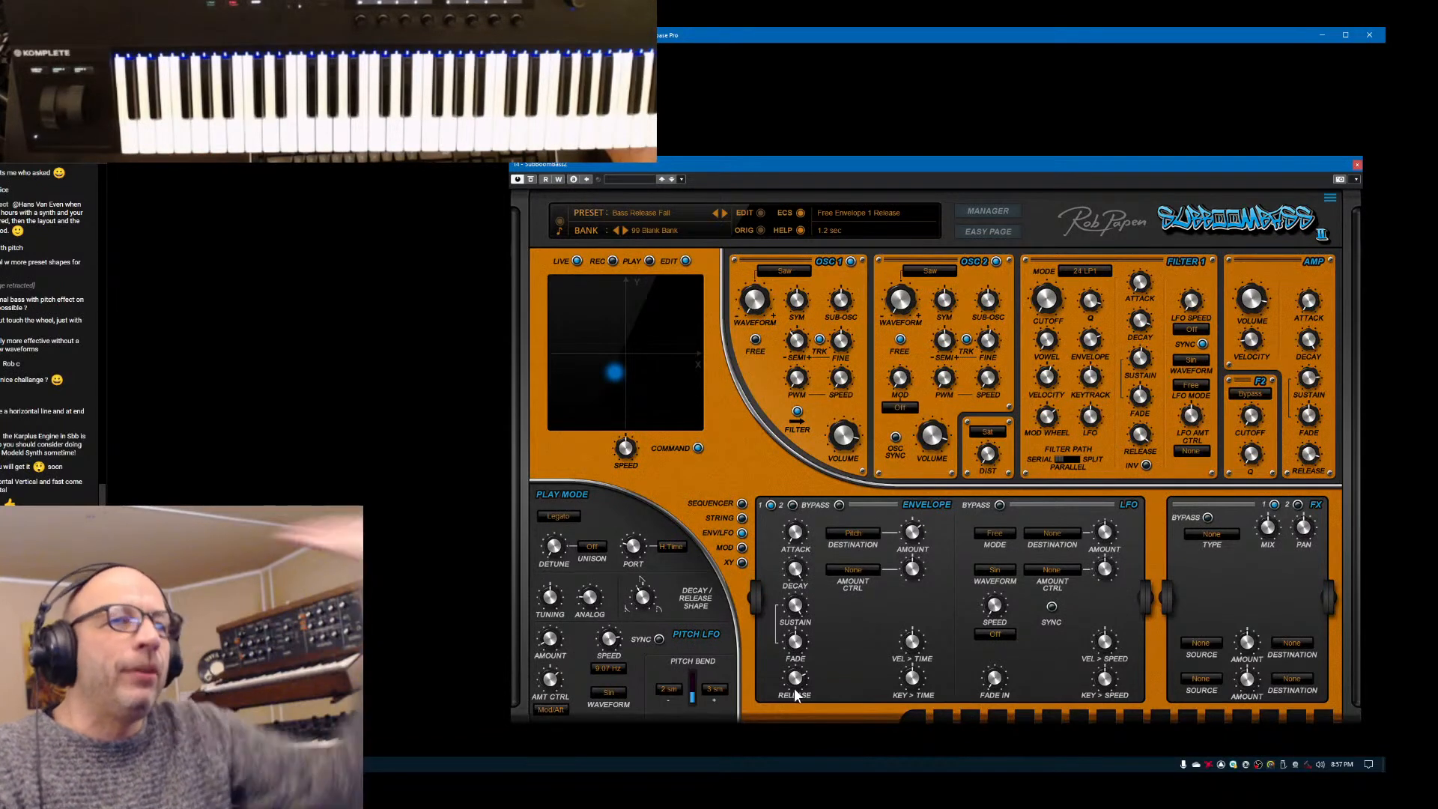
{"action": "mouse_move", "coordinate": [1307, 458]}
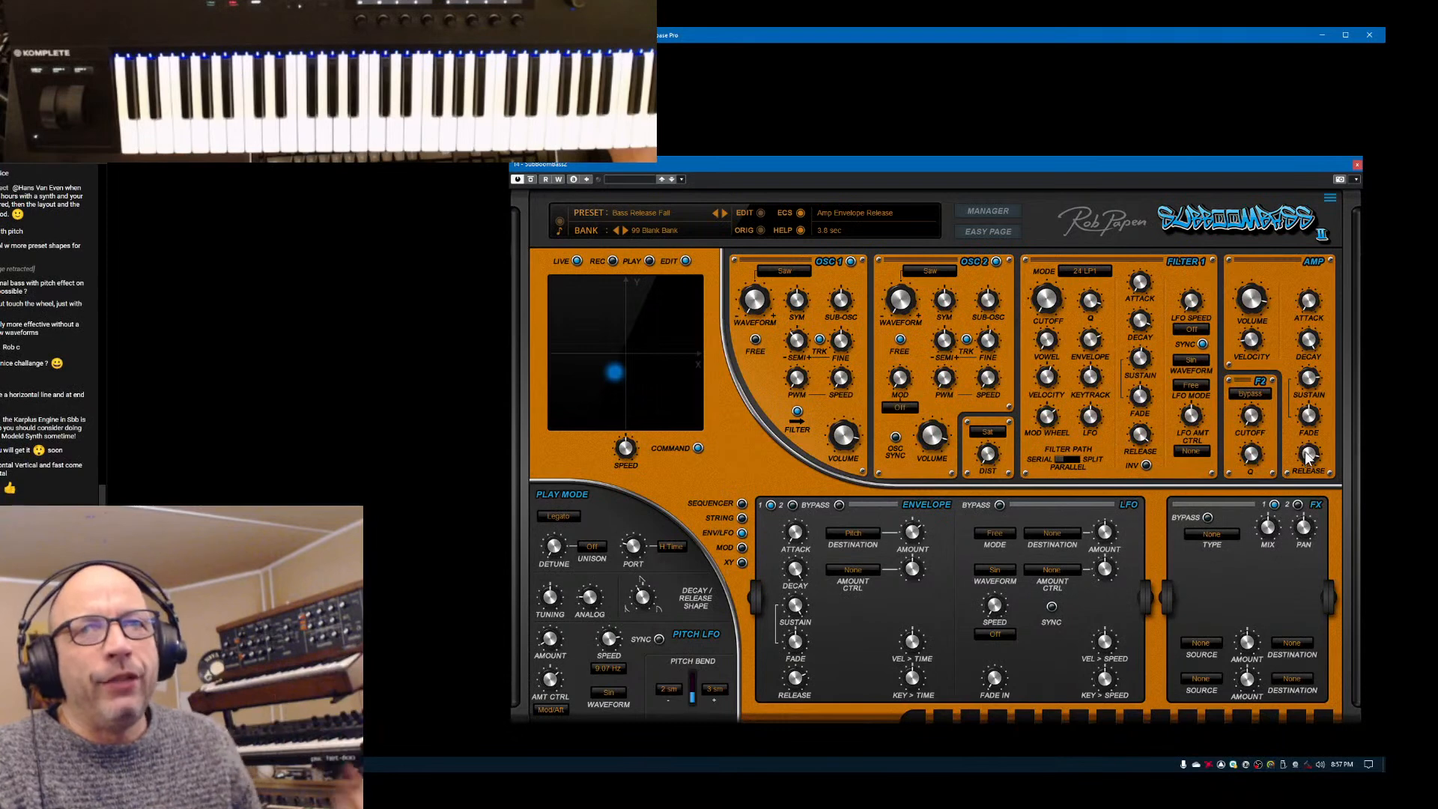
{"action": "mouse_move", "coordinate": [1144, 435]}
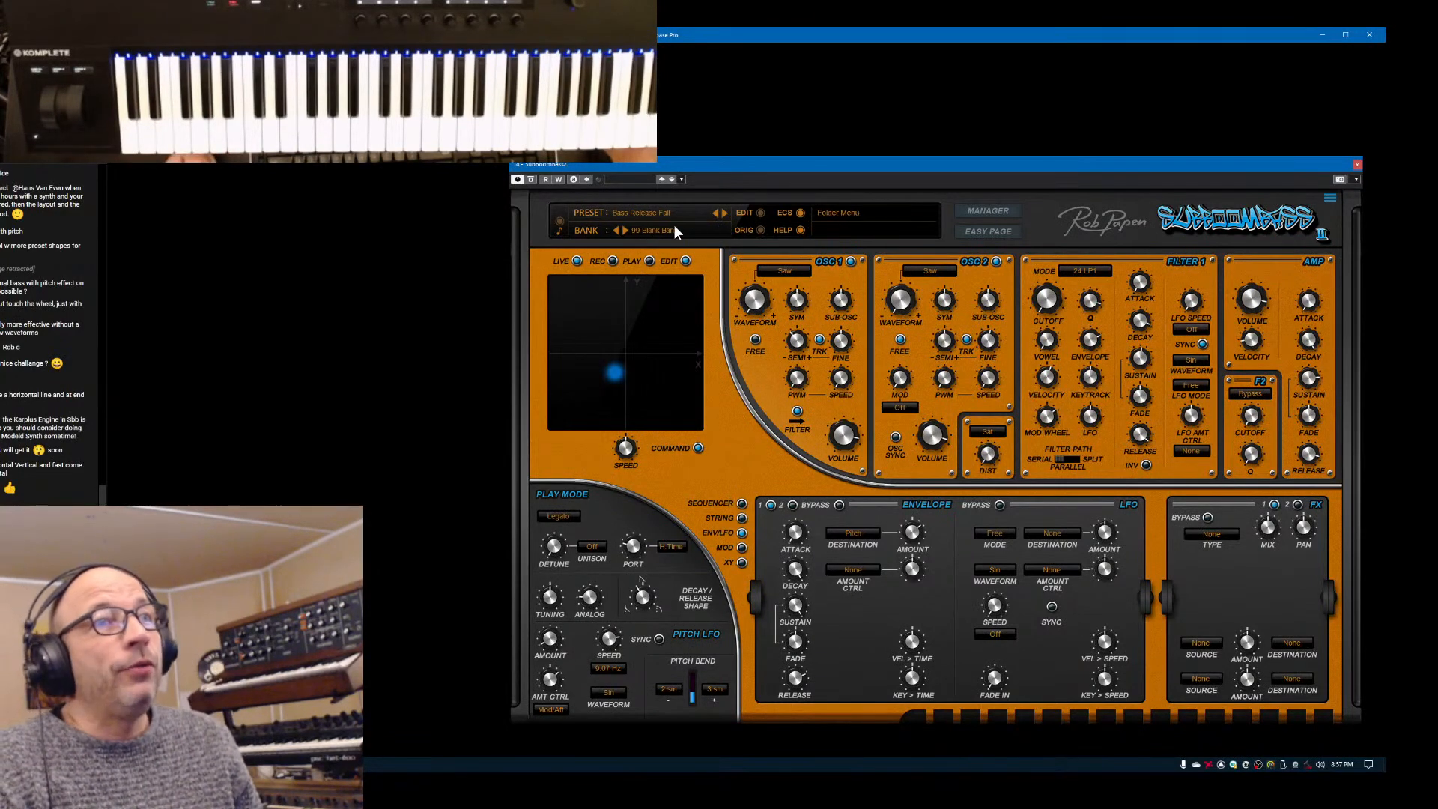
Browse the bass banks in the preset manager and open 03 Bass Presets 01
{"action": "left_click", "coordinate": [988, 212]}
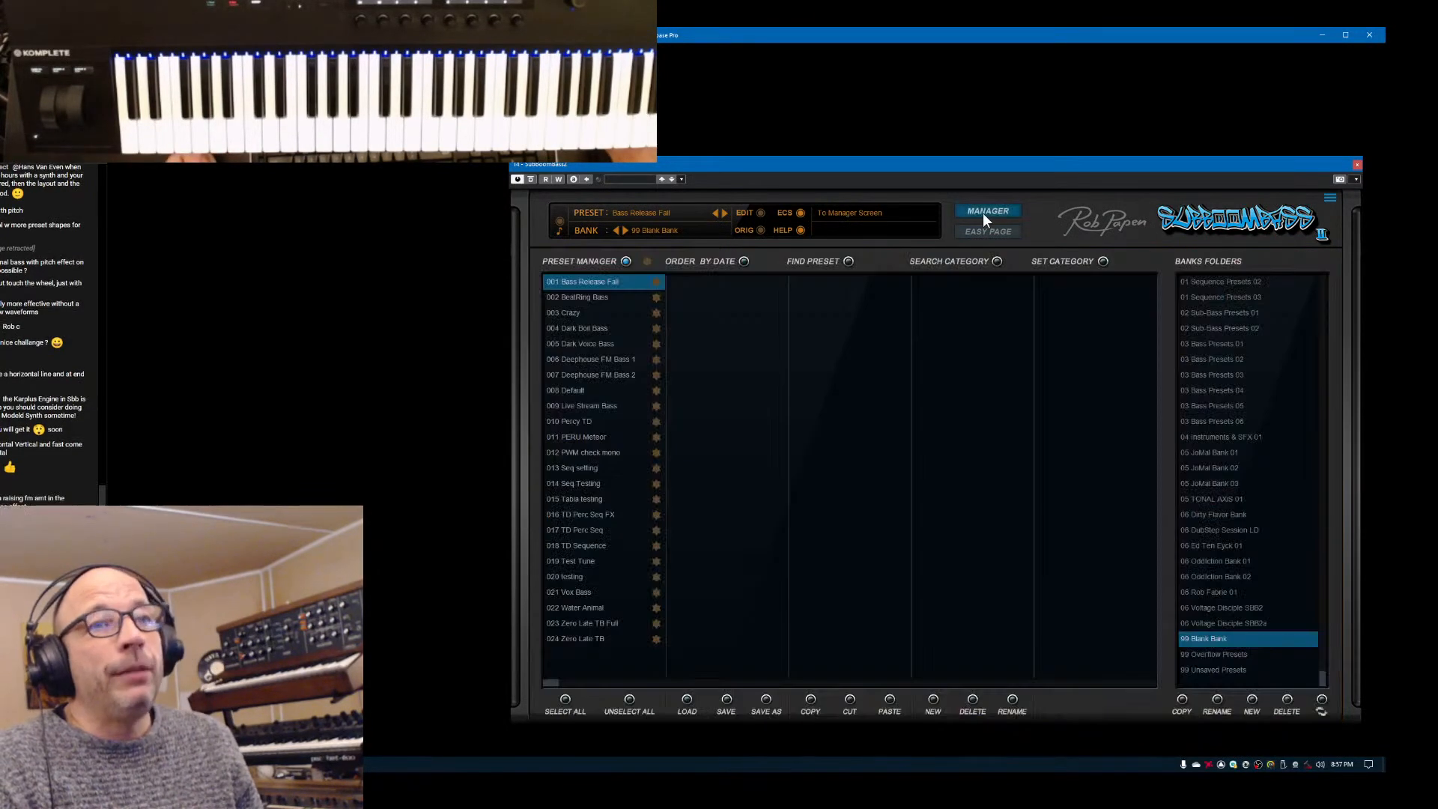
{"action": "left_click", "coordinate": [1195, 406]}
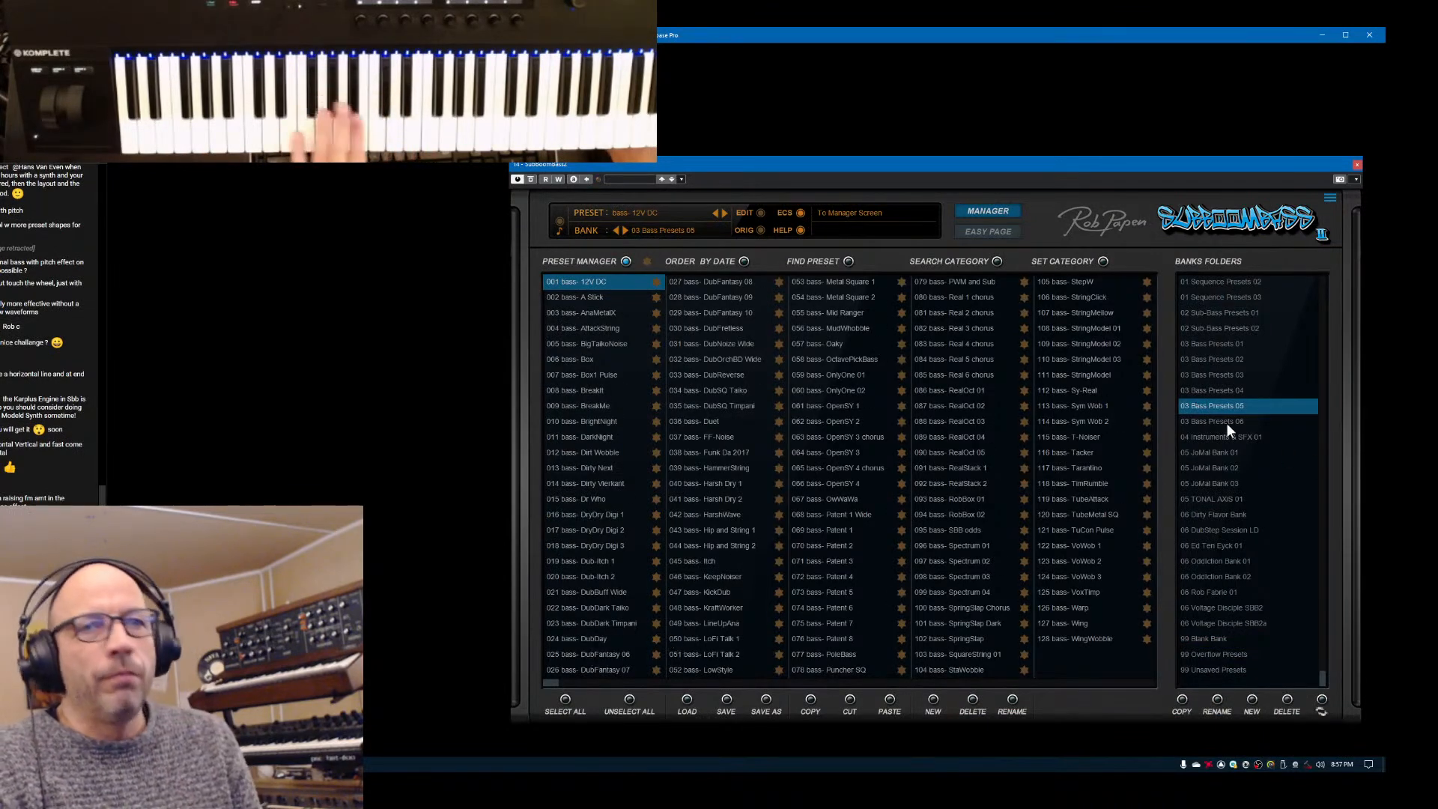
{"action": "left_click", "coordinate": [1206, 390]}
{"action": "left_click", "coordinate": [1205, 358]}
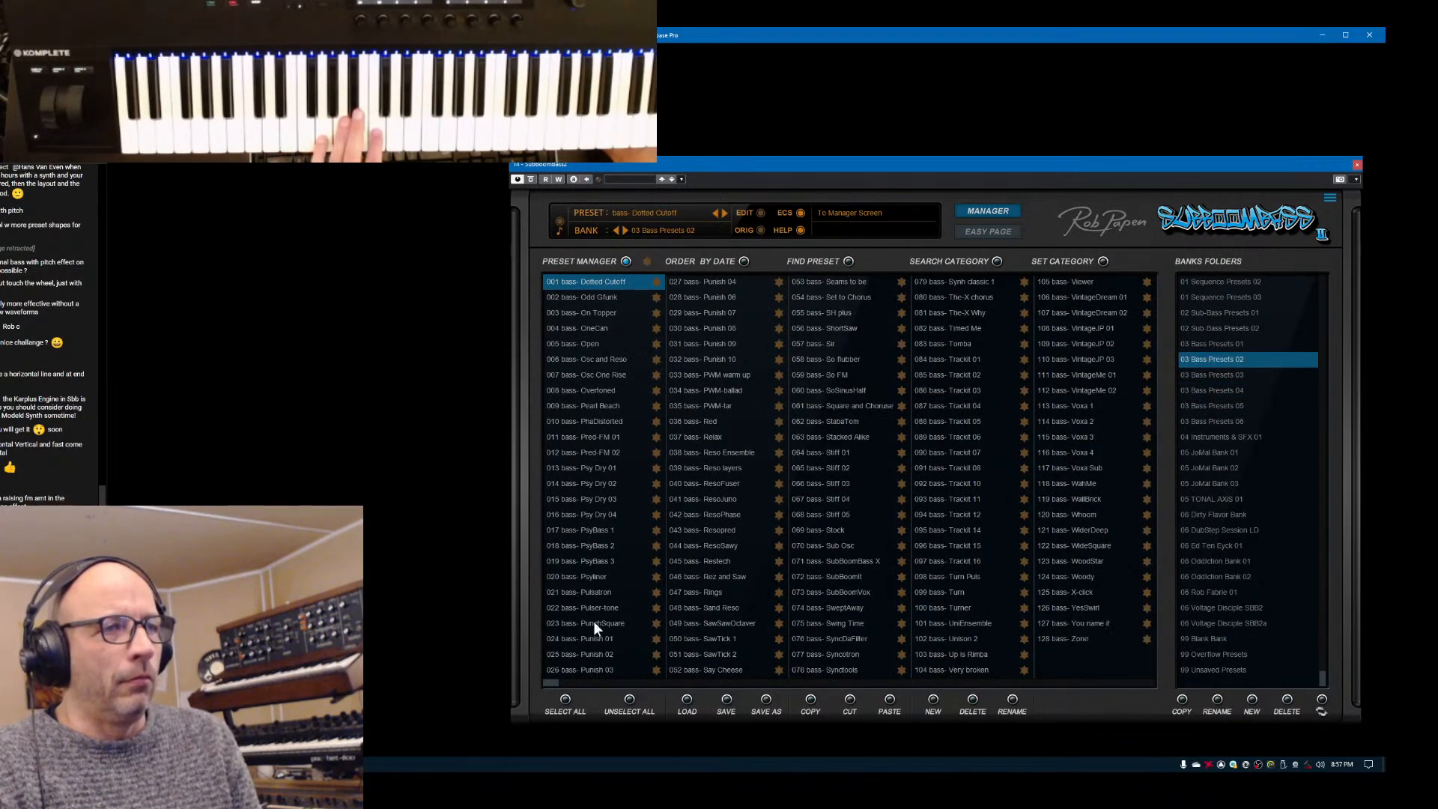
{"action": "left_click", "coordinate": [1206, 343]}
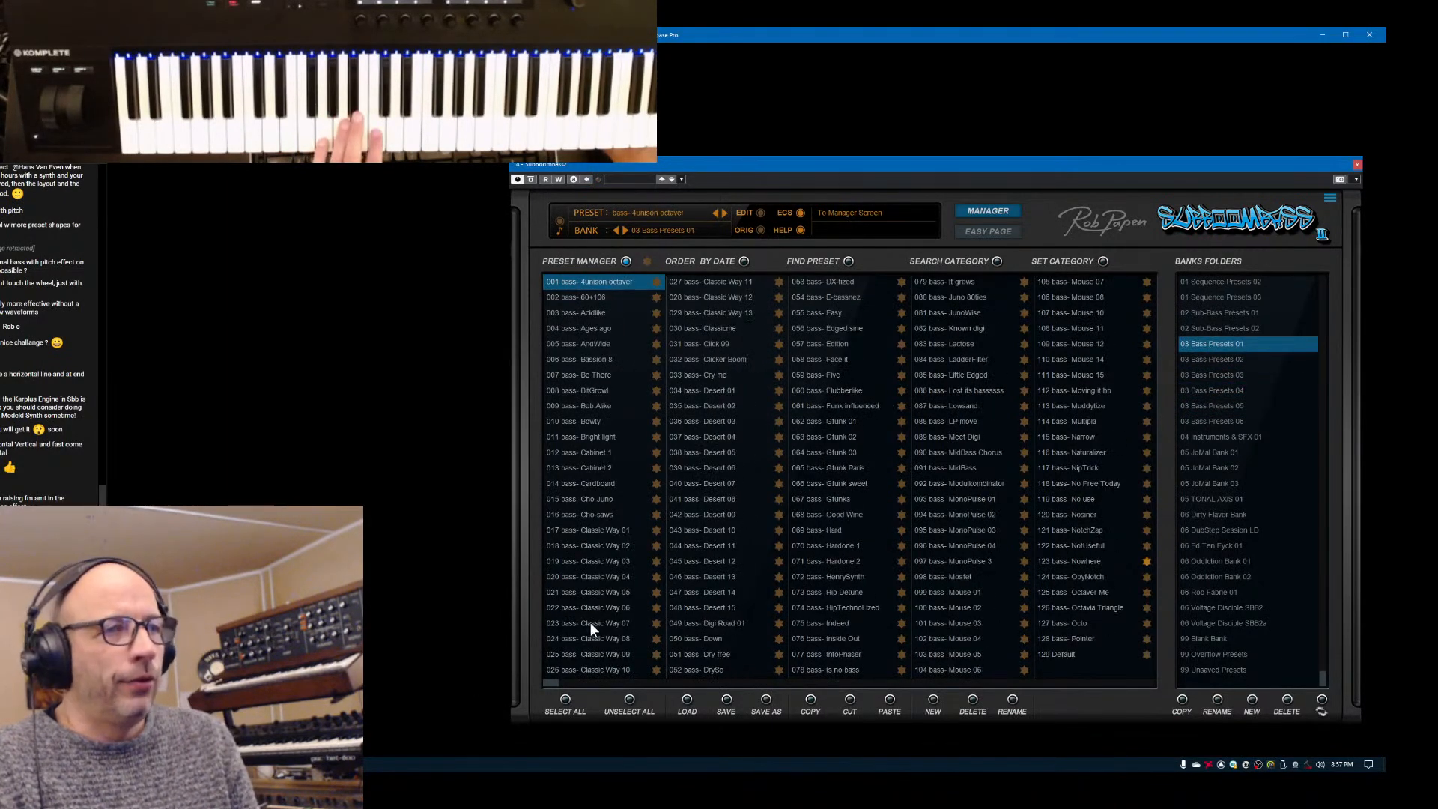
Audition the presets Classic Way 01 to Classic Way 04, keeping Classic Way 04 loaded
{"action": "left_click", "coordinate": [596, 528]}
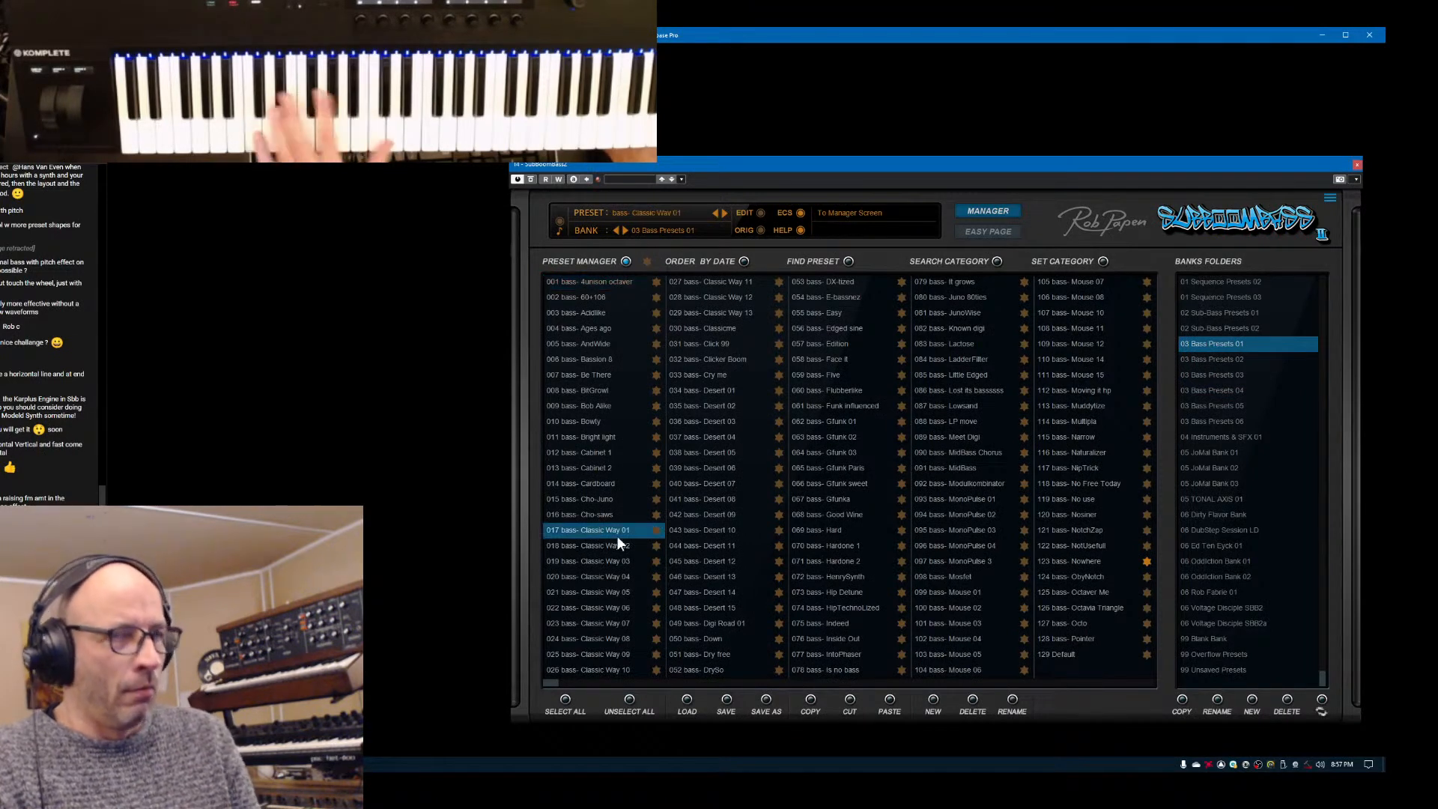
{"action": "left_click", "coordinate": [590, 546]}
{"action": "left_click", "coordinate": [595, 563]}
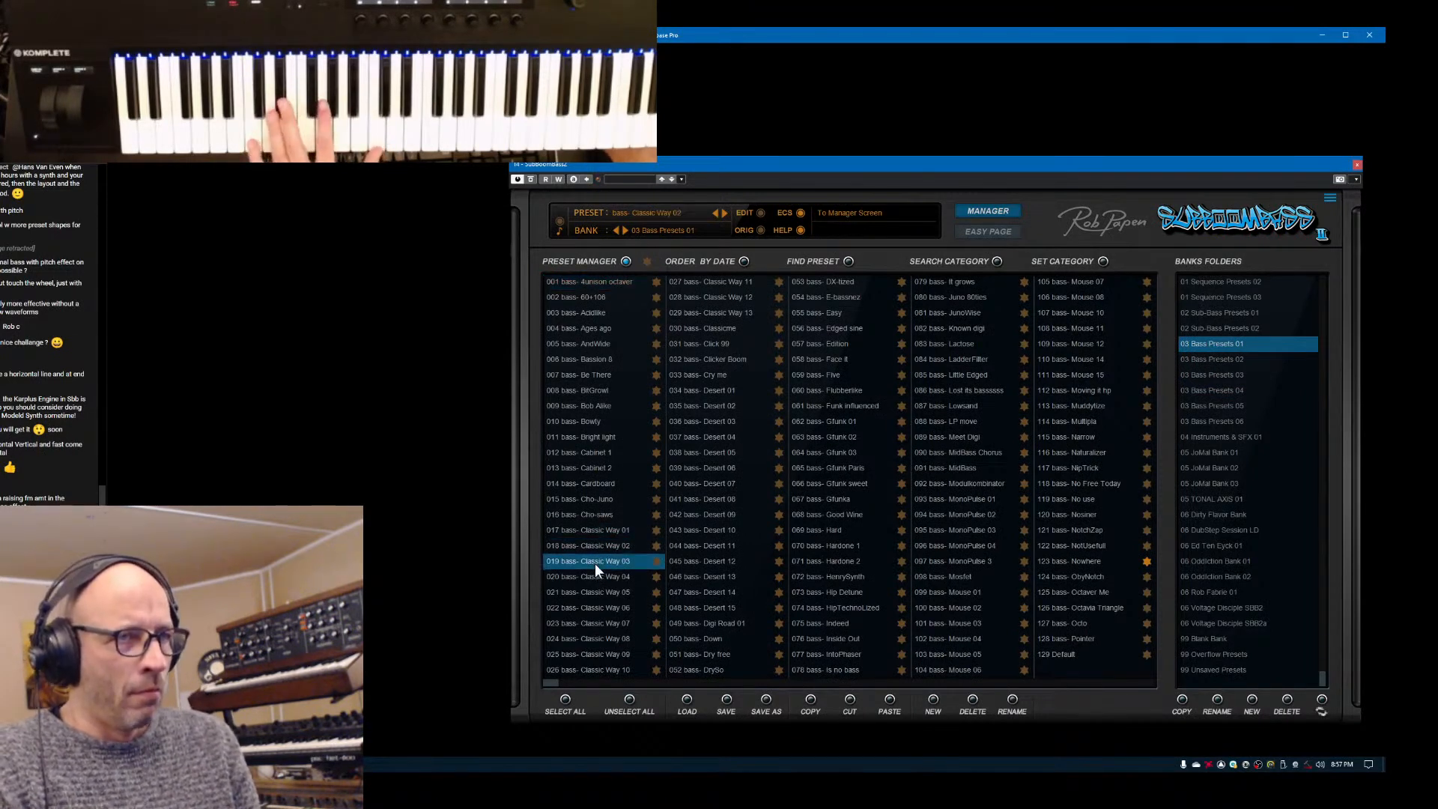
{"action": "left_click", "coordinate": [594, 574]}
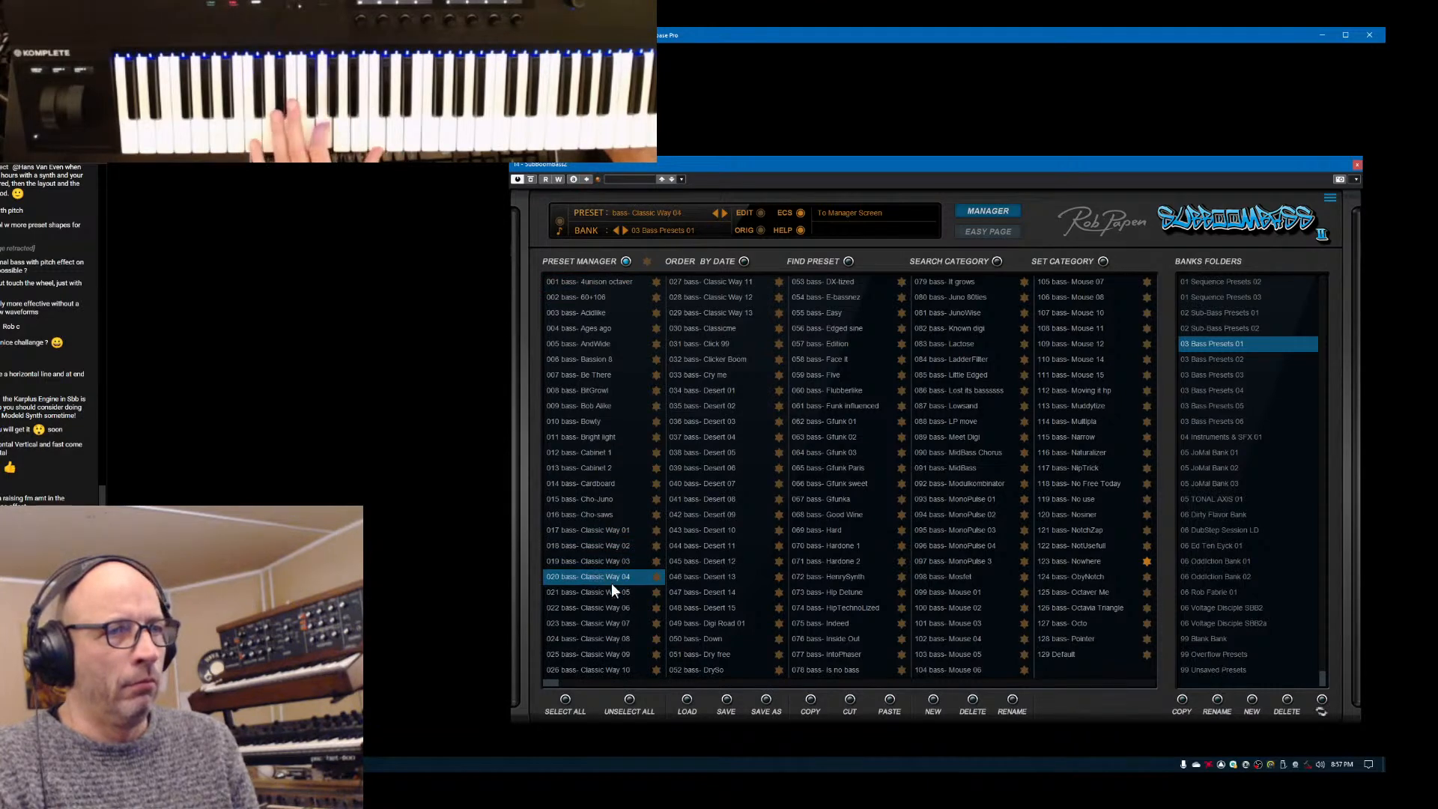
Return to the synth's main page and set Pitch Bend Down to 12 semitones
{"action": "left_click", "coordinate": [993, 211]}
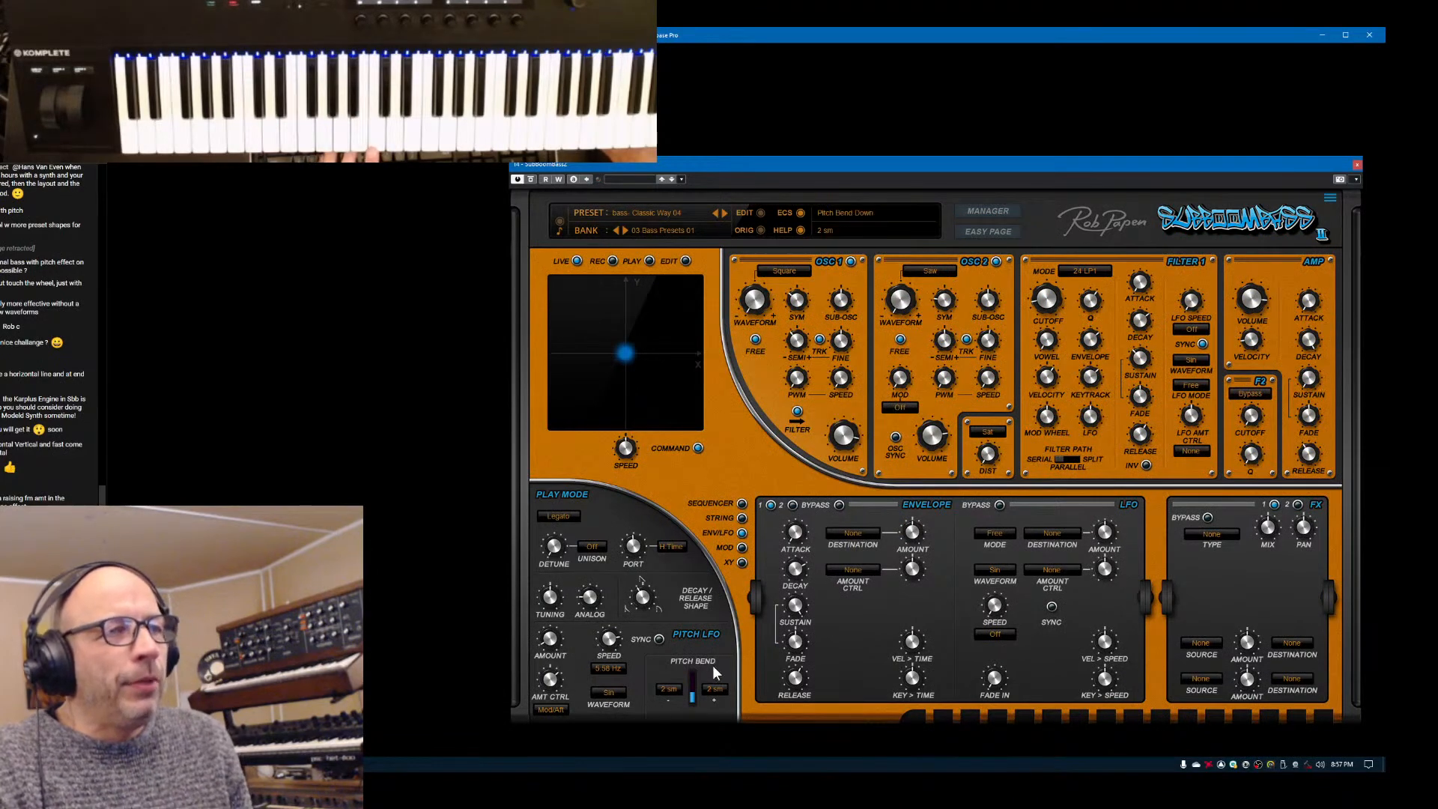
{"action": "left_click", "coordinate": [672, 689]}
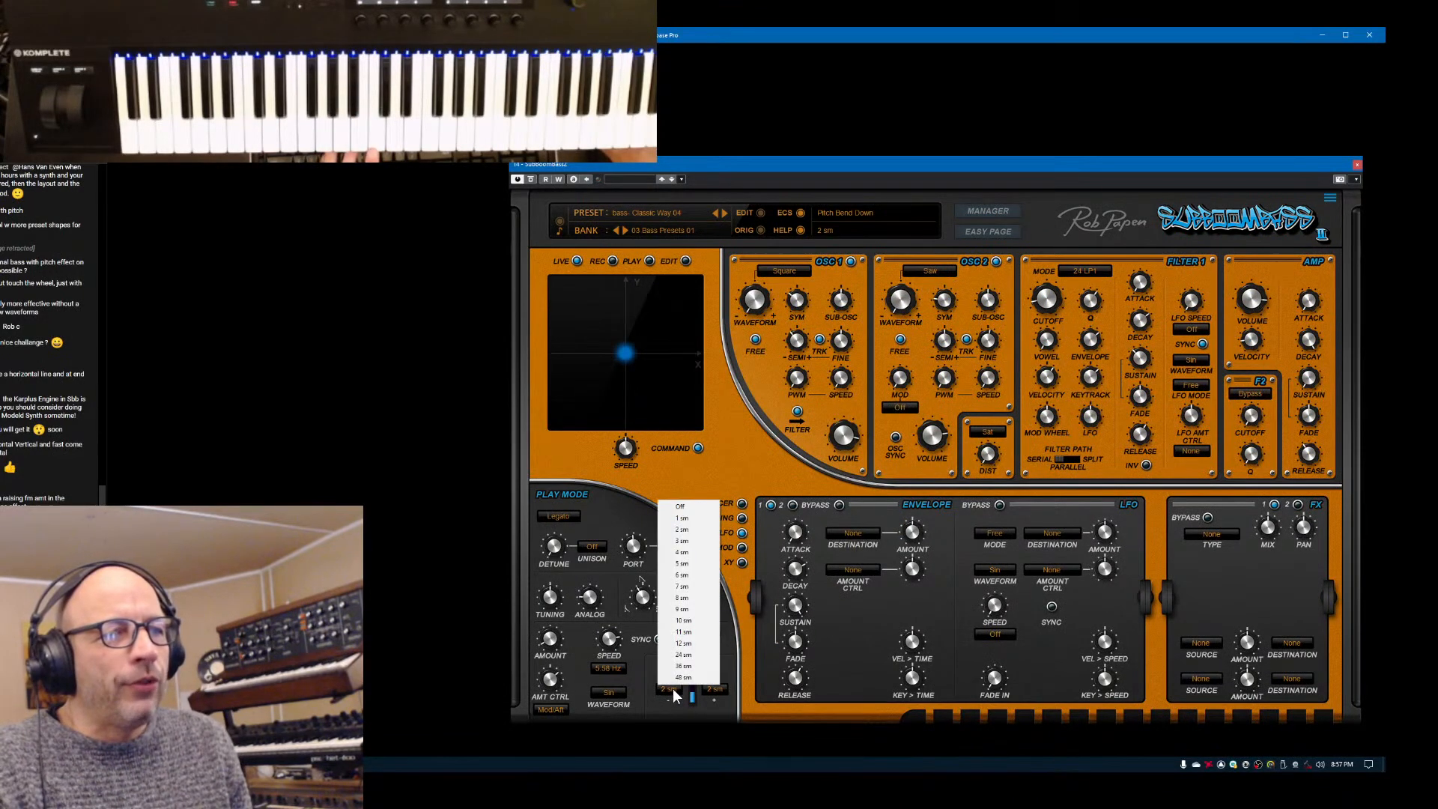
{"action": "left_click", "coordinate": [695, 642]}
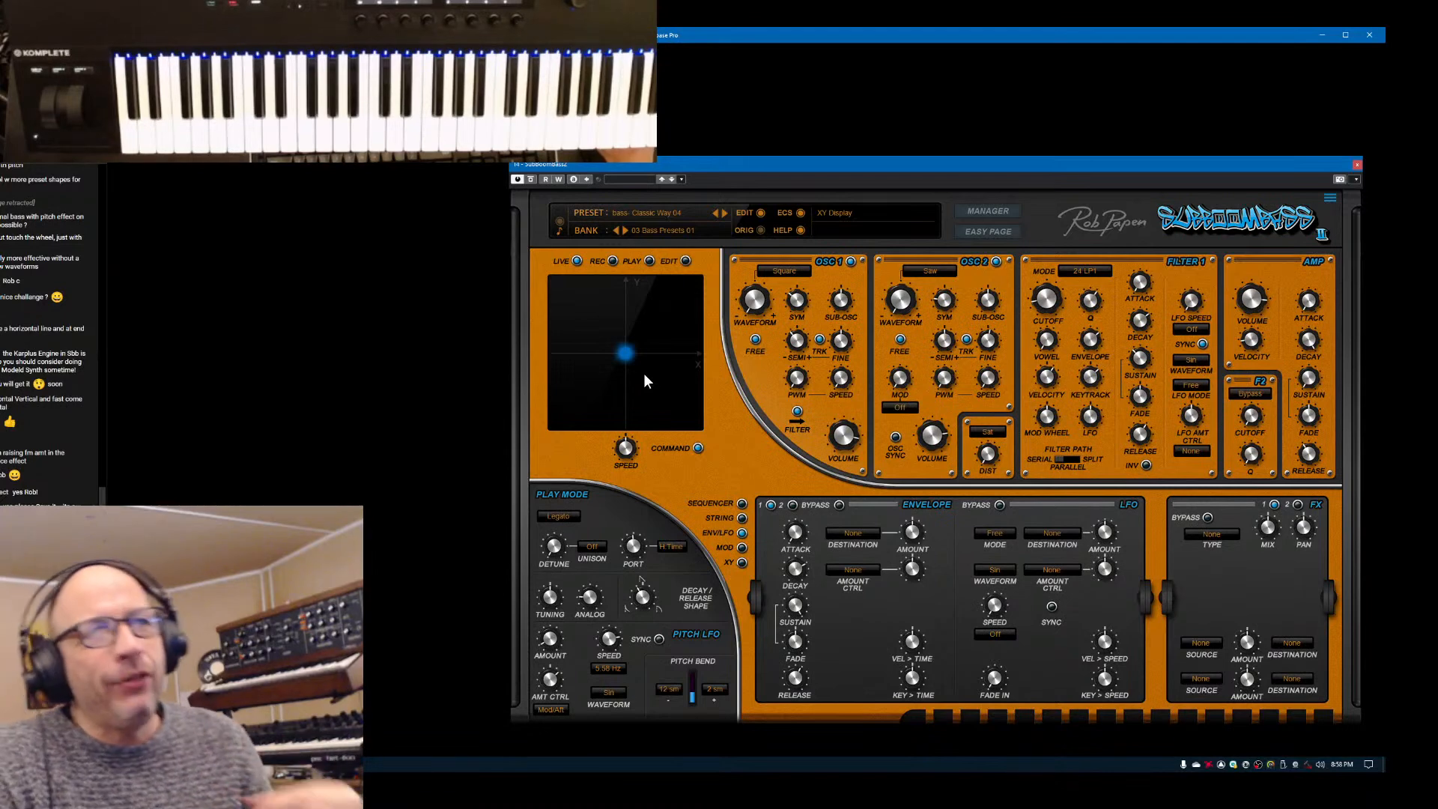
{"action": "left_click", "coordinate": [1005, 207]}
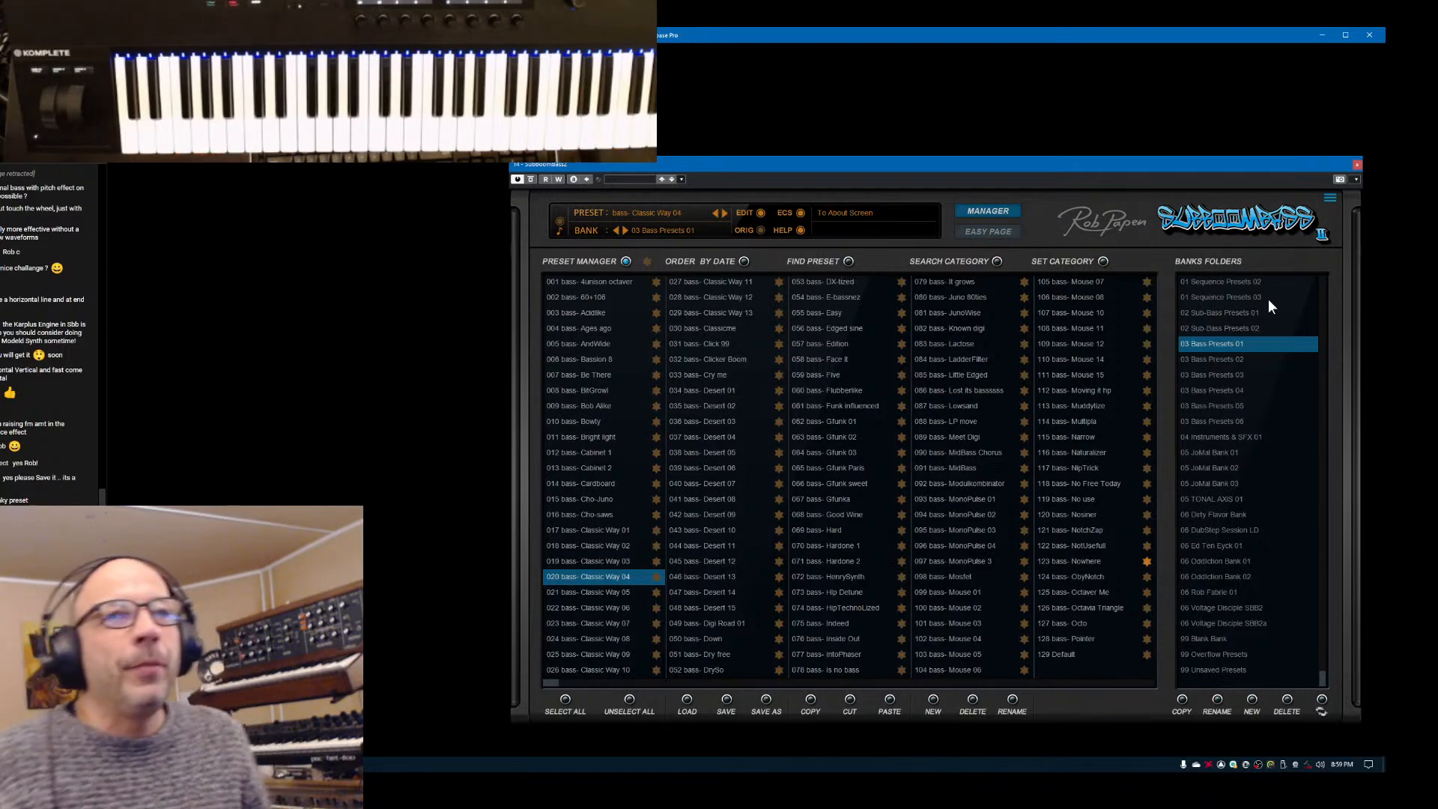
{"action": "left_click", "coordinate": [996, 211]}
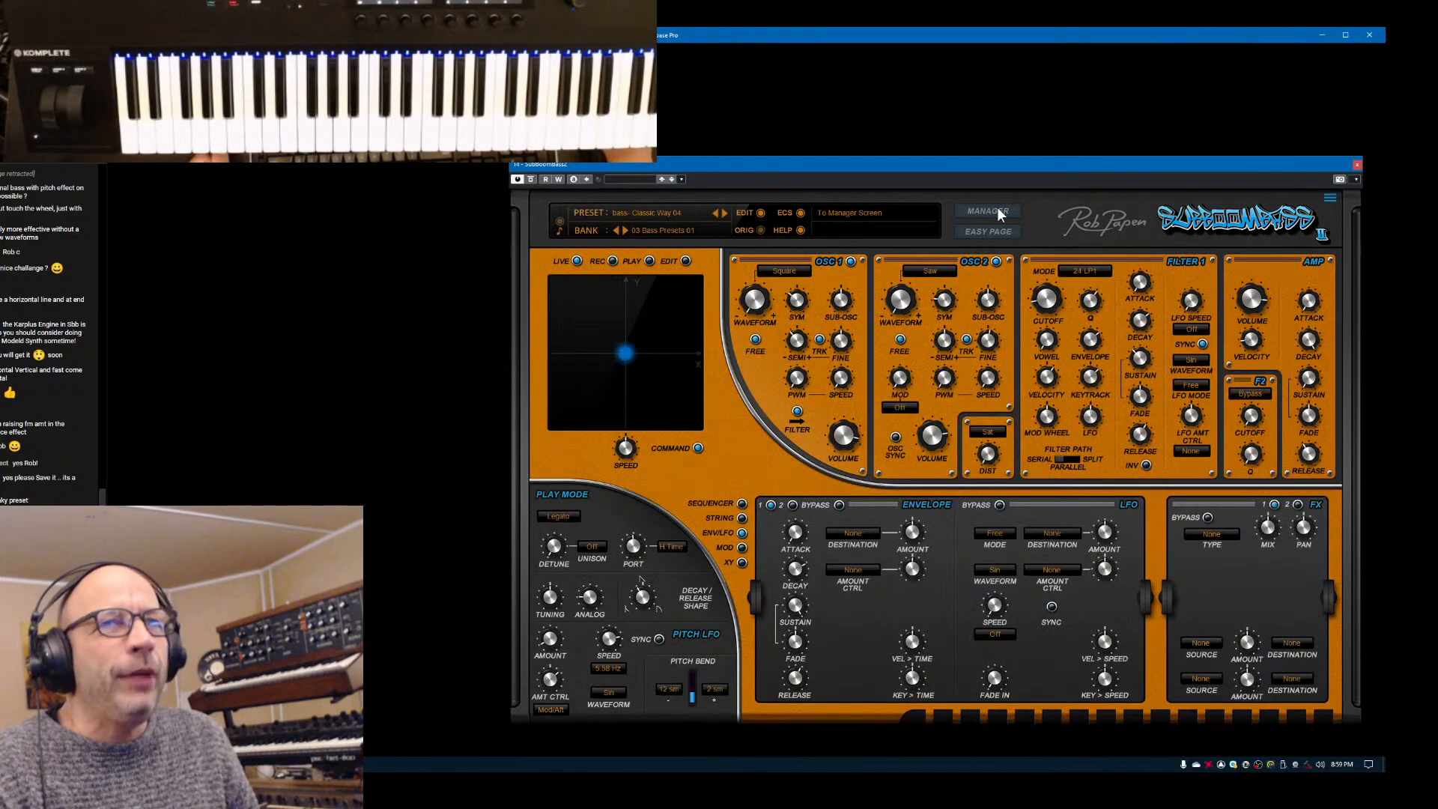
Close the SubBoomBass2 window, play Disco Down 121.mp3 from the desktop in Groove Music, and lower the playback volume slightly
{"action": "left_click", "coordinate": [1356, 165]}
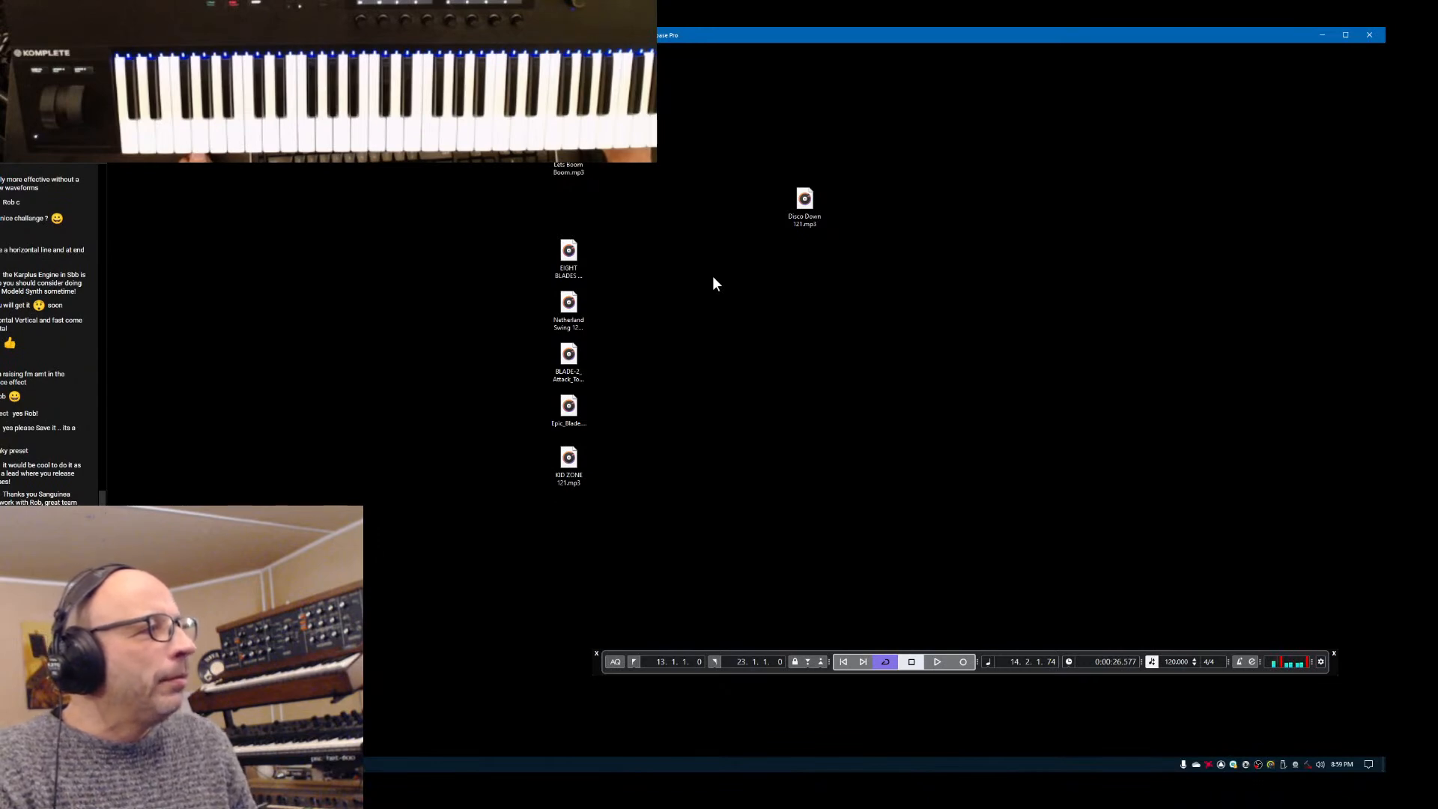
{"action": "double_click", "coordinate": [805, 202]}
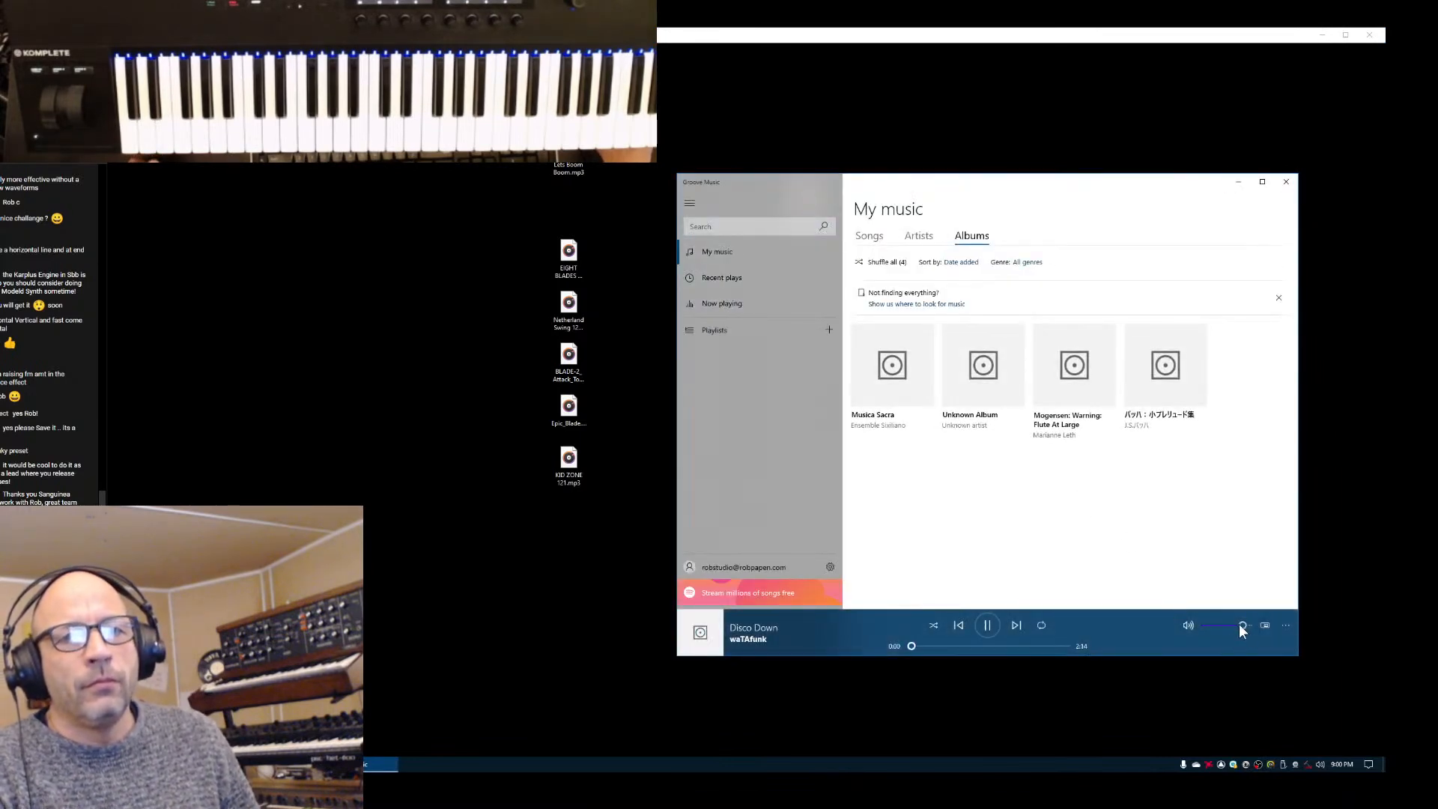
{"action": "left_click_drag", "start_coordinate": [1241, 626], "coordinate": [1239, 626]}
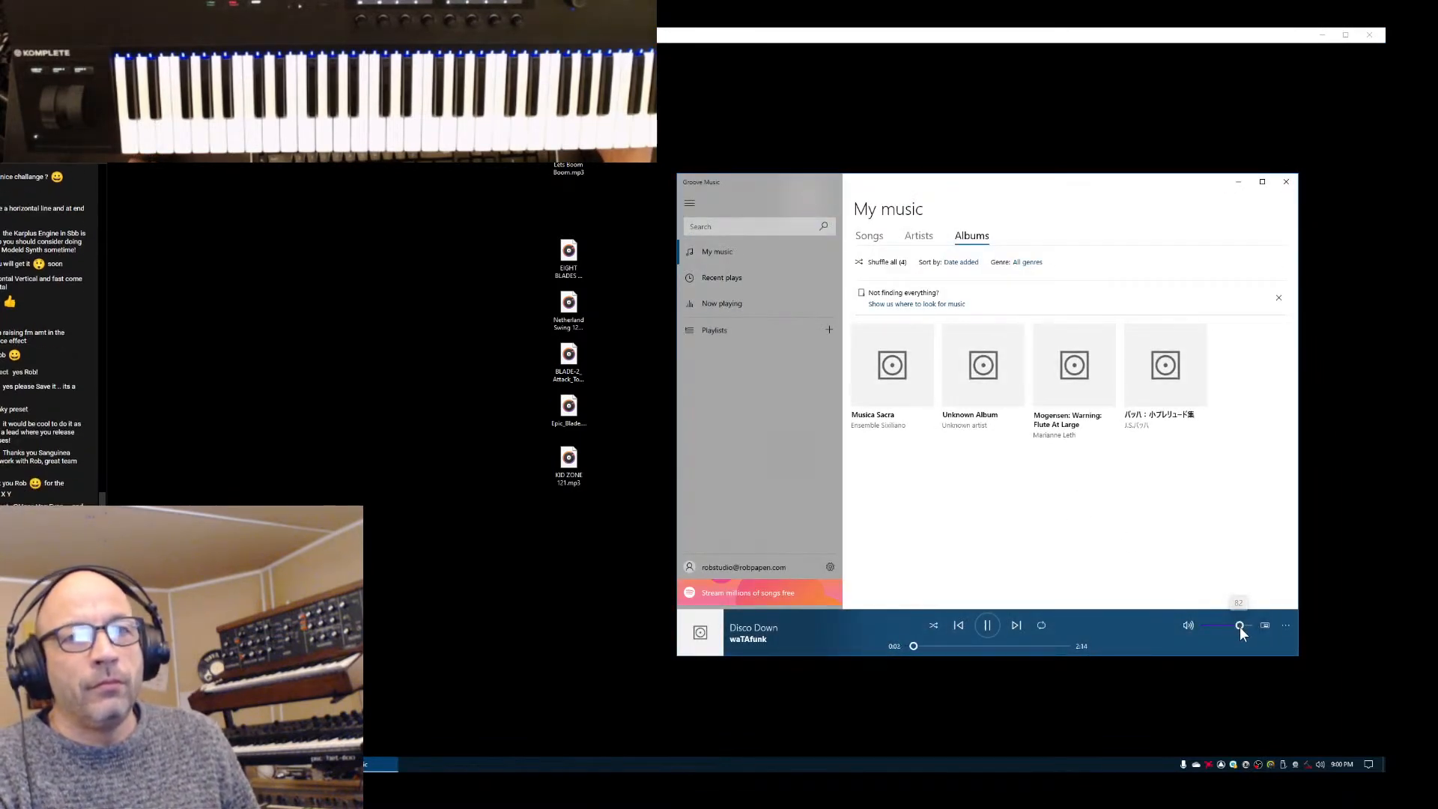